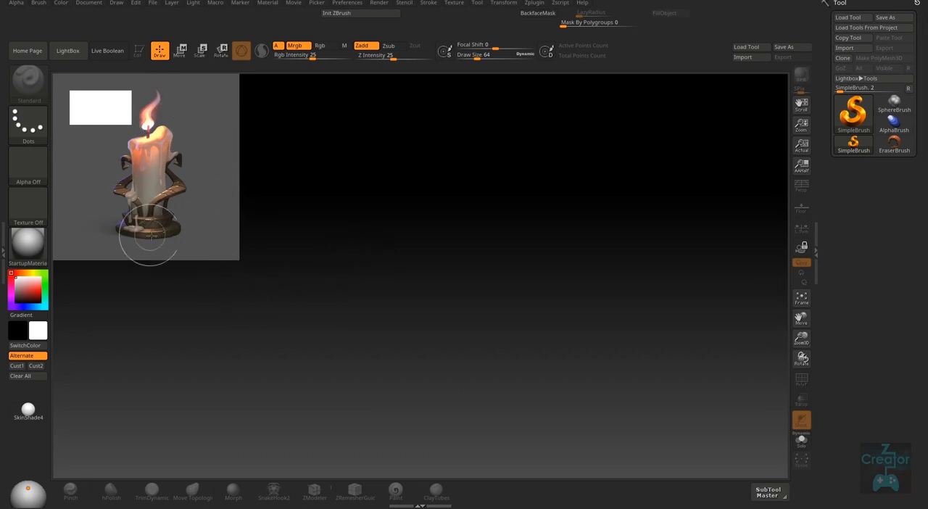
- Bring up the Spotlight controls for the loaded reference image and center the dial on the candle
{"action": "left_click", "coordinate": [461, 5]}
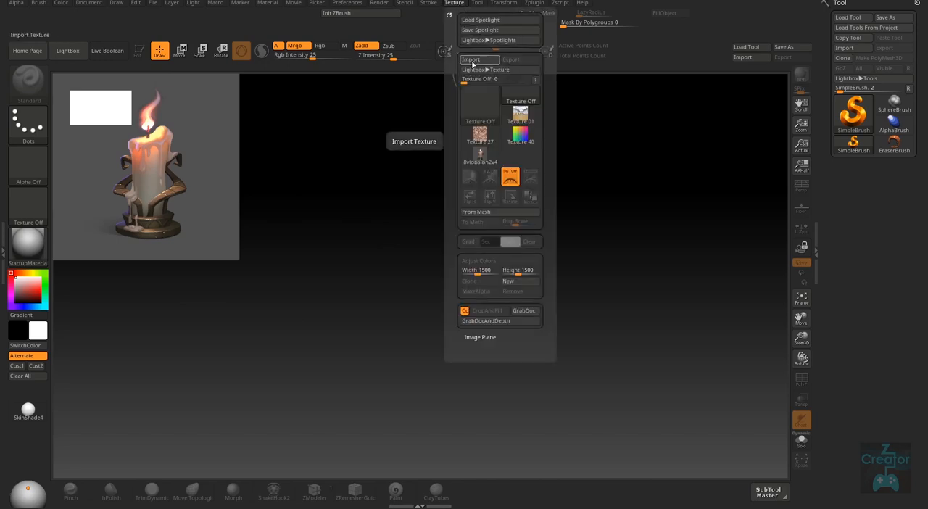
{"action": "mouse_move", "coordinate": [492, 159]}
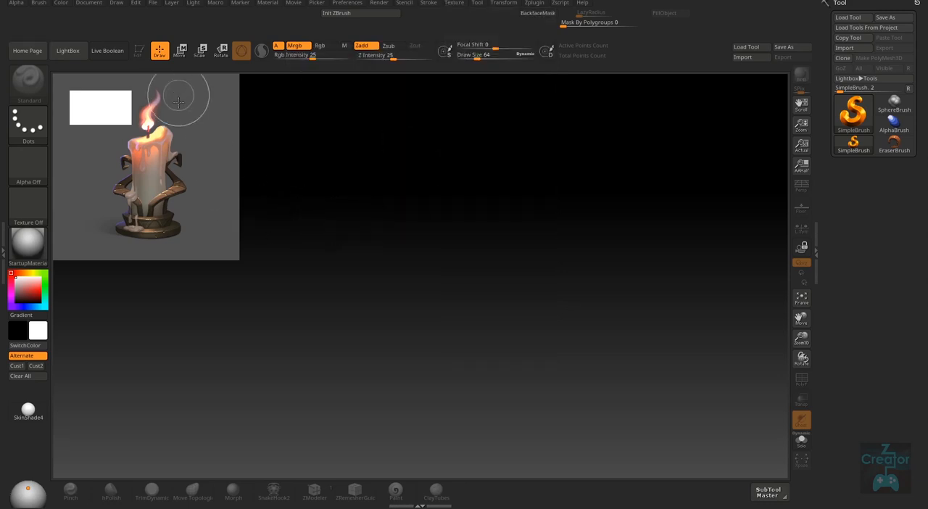
{"action": "key", "text": "z"}
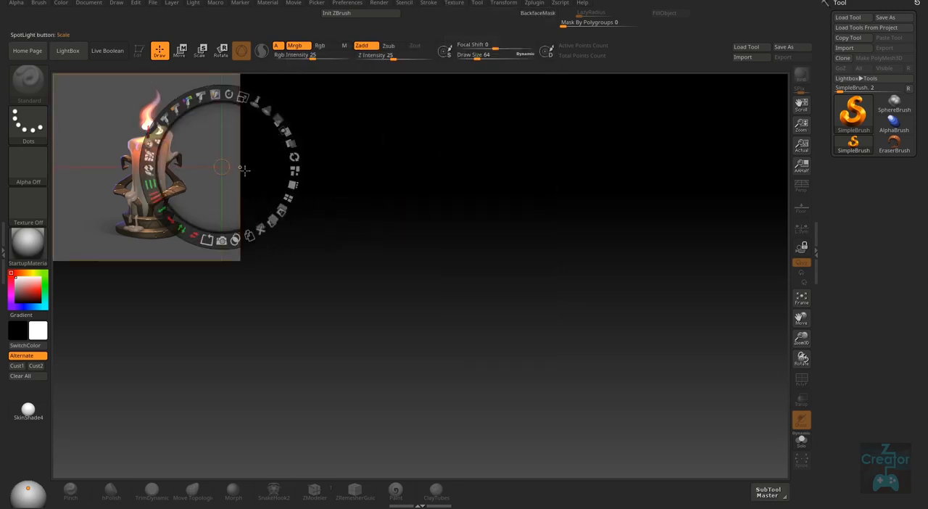
{"action": "left_click_drag", "start_coordinate": [221, 166], "coordinate": [146, 167]}
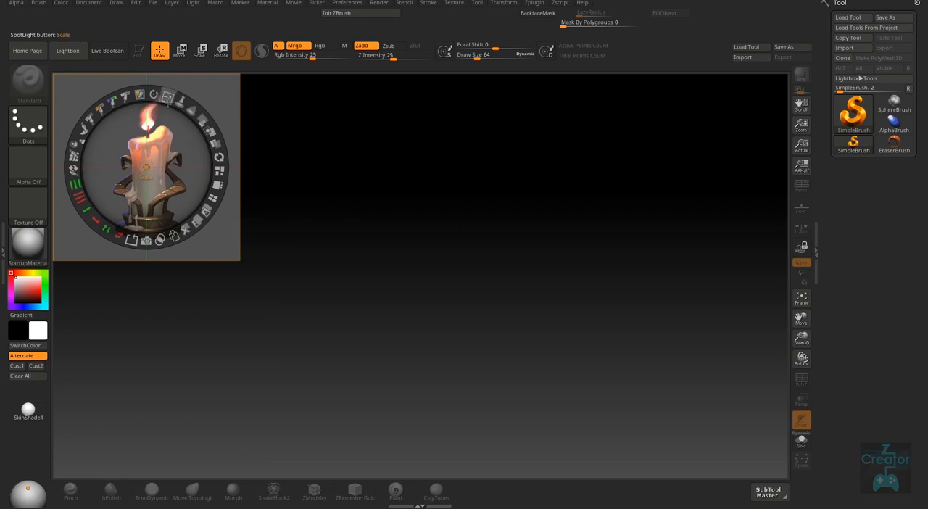
- Enlarge the candle reference image with Spotlight Scale and reposition it along the canvas's side
{"action": "left_click_drag", "start_coordinate": [167, 96], "coordinate": [151, 140]}
{"action": "left_click_drag", "start_coordinate": [227, 211], "coordinate": [187, 210]}
{"action": "left_click_drag", "start_coordinate": [185, 116], "coordinate": [233, 174]}
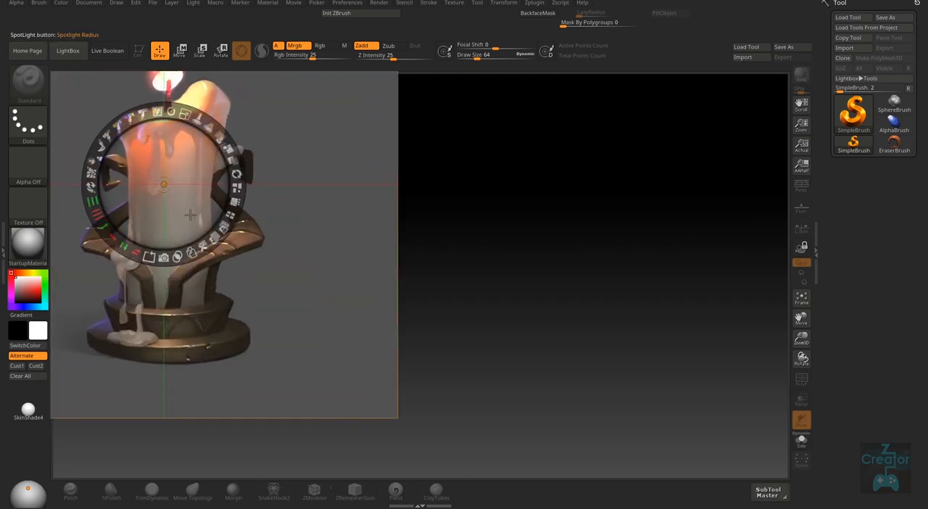
{"action": "left_click_drag", "start_coordinate": [190, 214], "coordinate": [187, 268]}
{"action": "left_click_drag", "start_coordinate": [185, 169], "coordinate": [194, 175]}
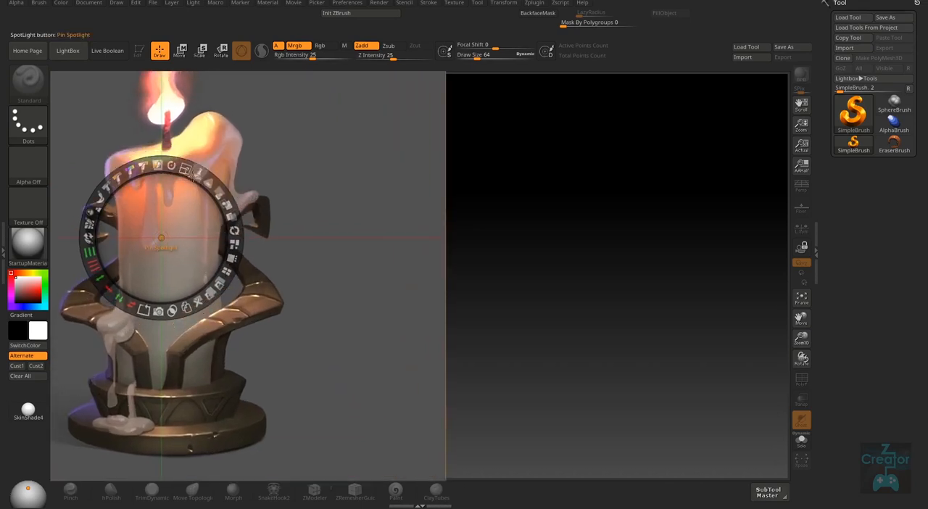
{"action": "left_click_drag", "start_coordinate": [187, 267], "coordinate": [188, 240]}
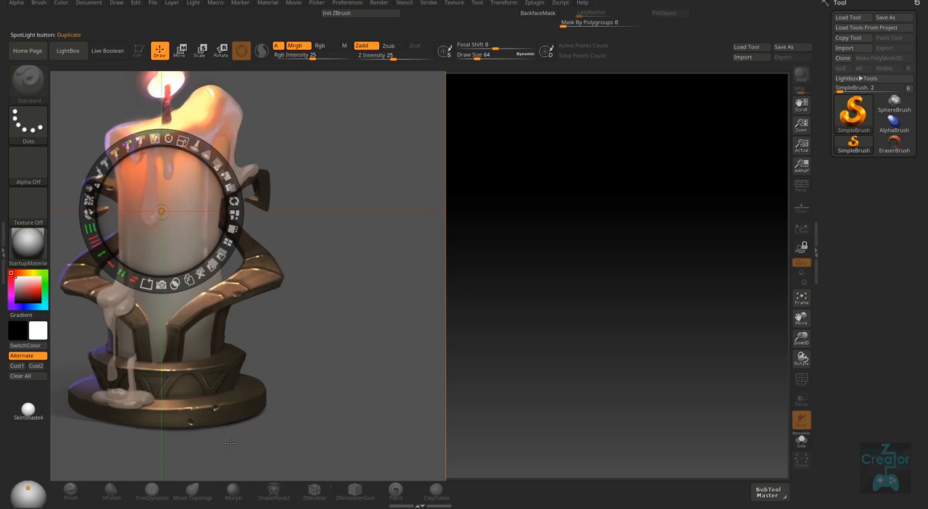
- Rescale the reference image smaller and reposition it so the whole candle and its base fit the canvas
{"action": "left_click_drag", "start_coordinate": [183, 141], "coordinate": [105, 163]}
{"action": "mouse_move", "coordinate": [190, 227]}
{"action": "left_mouse_down"}
{"action": "mouse_move", "coordinate": [182, 205]}
{"action": "mouse_move", "coordinate": [187, 222]}
{"action": "left_mouse_up"}
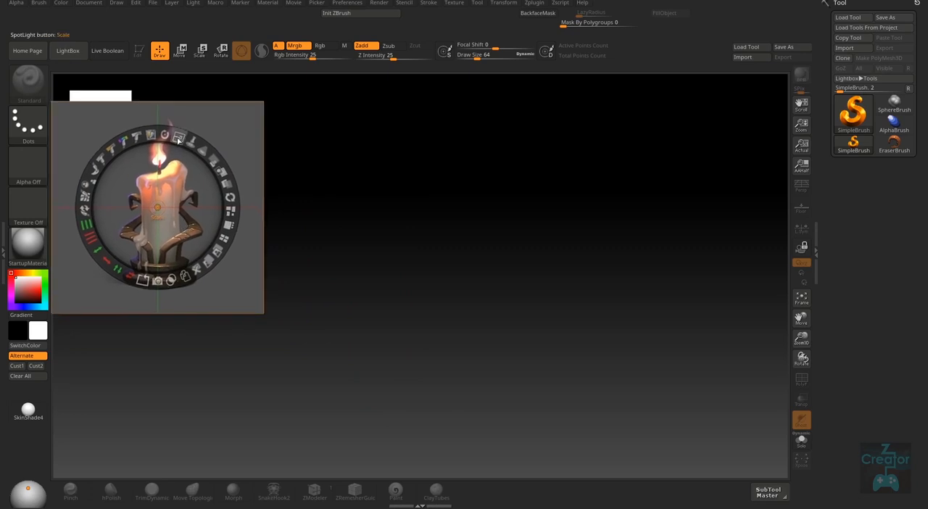
{"action": "left_click_drag", "start_coordinate": [186, 141], "coordinate": [220, 177]}
{"action": "left_click_drag", "start_coordinate": [190, 239], "coordinate": [179, 257]}
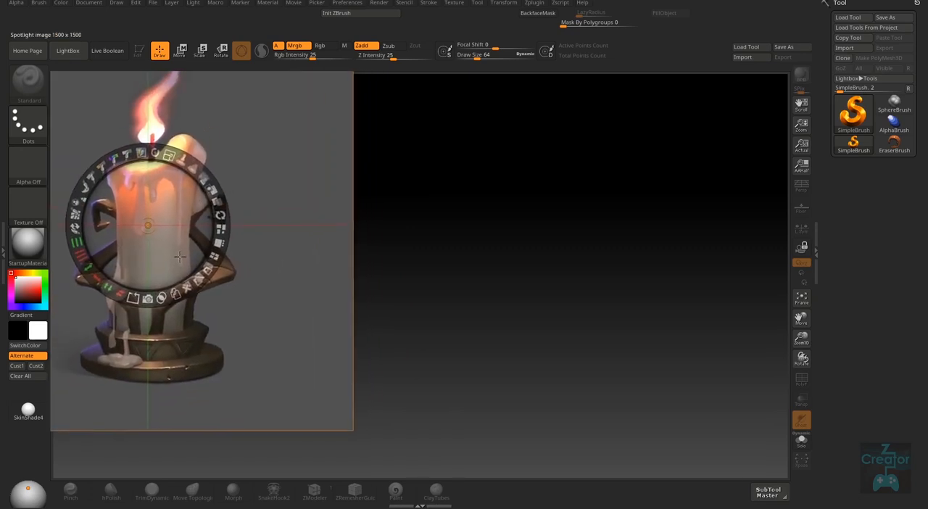
- Pick Cylinder3D, exit Spotlight editing, and draw the cylinder in the empty area beside the reference in Edit mode
{"action": "left_click", "coordinate": [858, 120]}
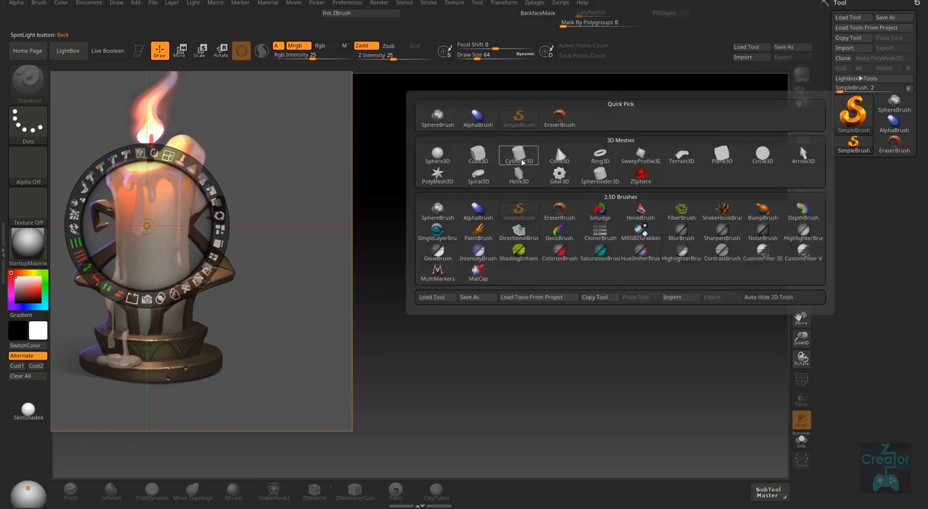
{"action": "left_click", "coordinate": [520, 155]}
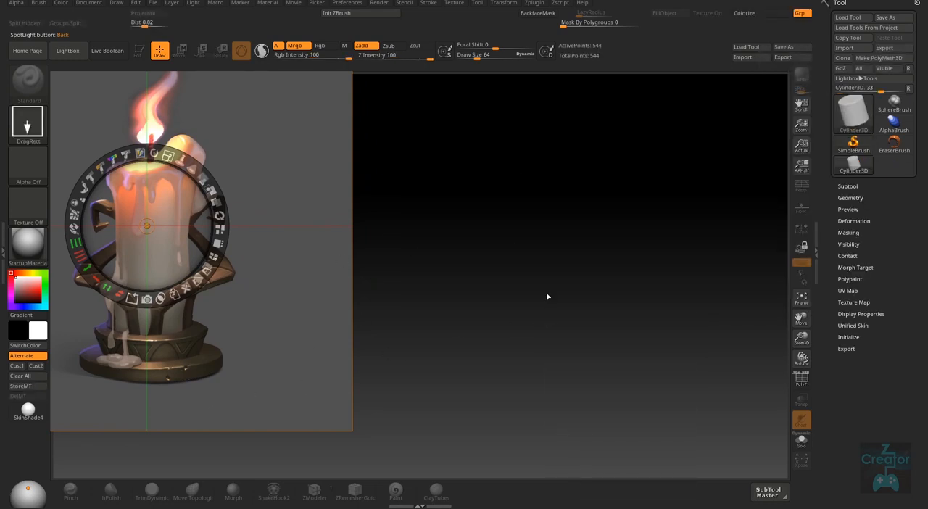
{"action": "mouse_move", "coordinate": [547, 297]}
{"action": "right_mouse_down"}
{"action": "mouse_move", "coordinate": [546, 380]}
{"action": "mouse_move", "coordinate": [548, 307]}
{"action": "mouse_move", "coordinate": [556, 311]}
{"action": "right_mouse_up"}
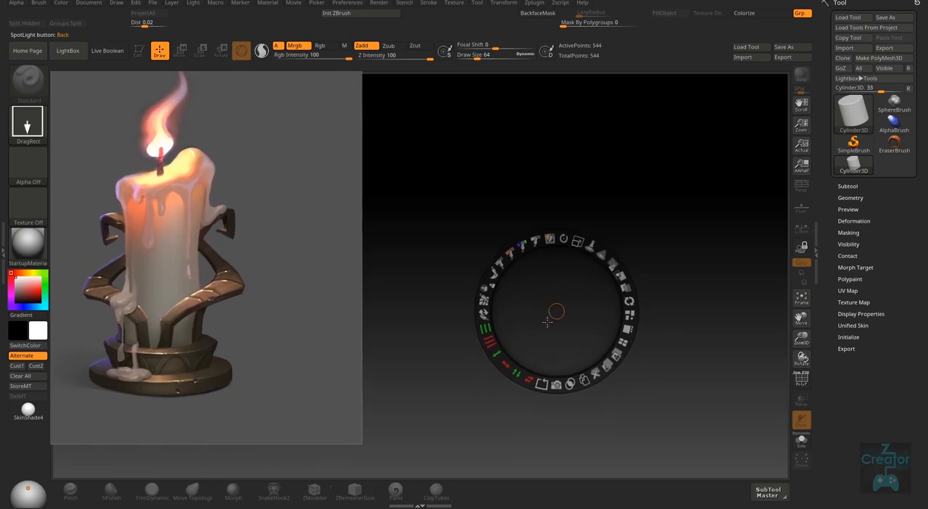
{"action": "key", "text": "z"}
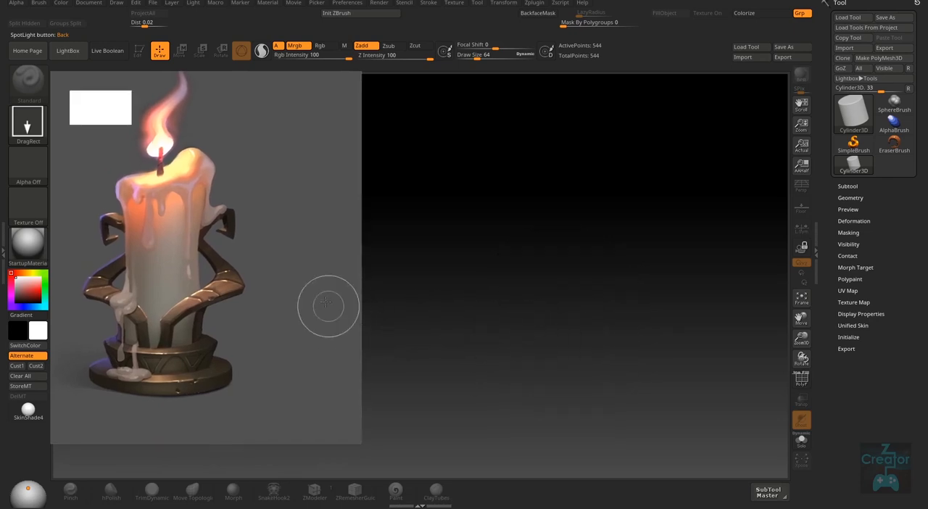
{"action": "left_click_drag", "start_coordinate": [539, 275], "coordinate": [535, 368]}
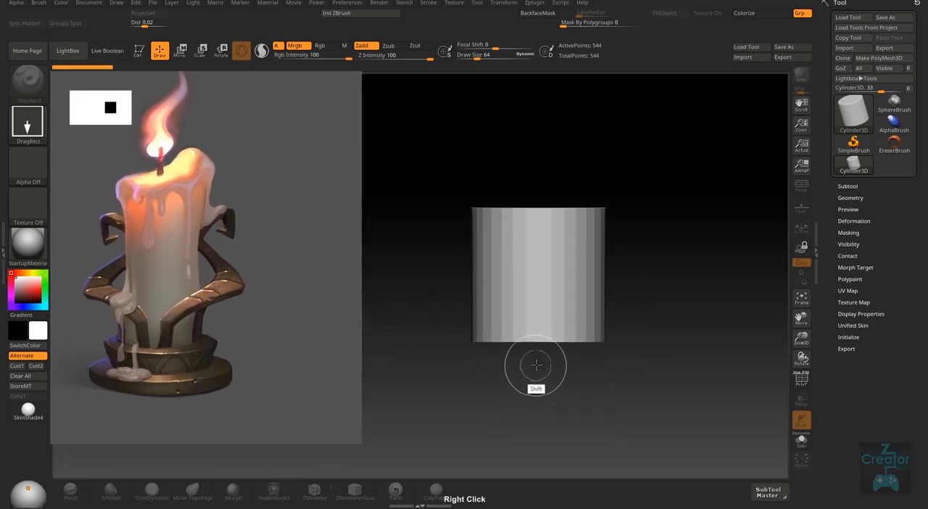
{"action": "key", "text": "t"}
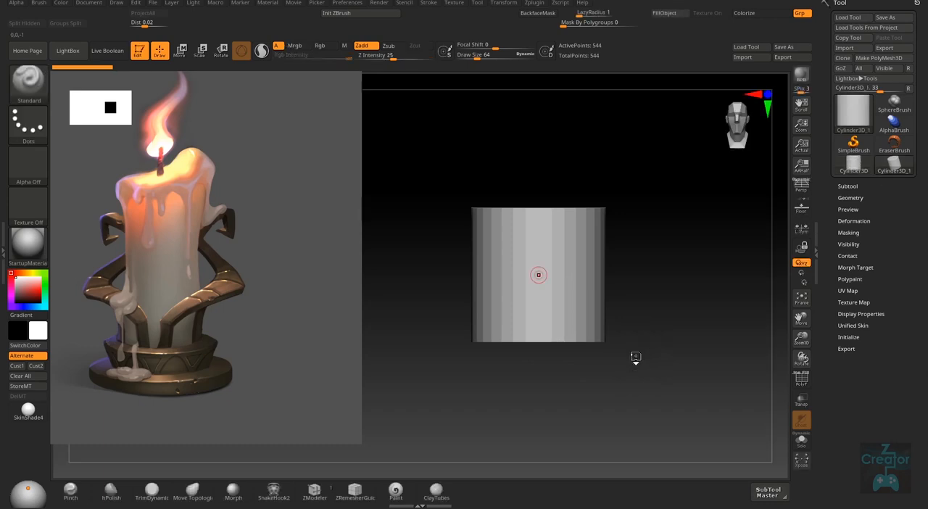
- Show the cylinder's polyframe and set its initial Z Size to 24
{"action": "right_click_drag", "start_coordinate": [665, 243], "coordinate": [666, 277]}
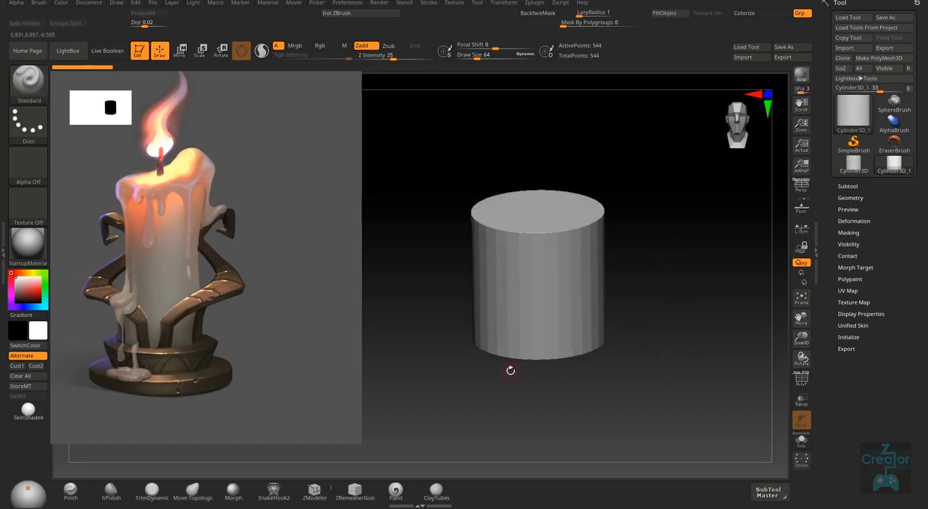
{"action": "key", "text": "shift+f"}
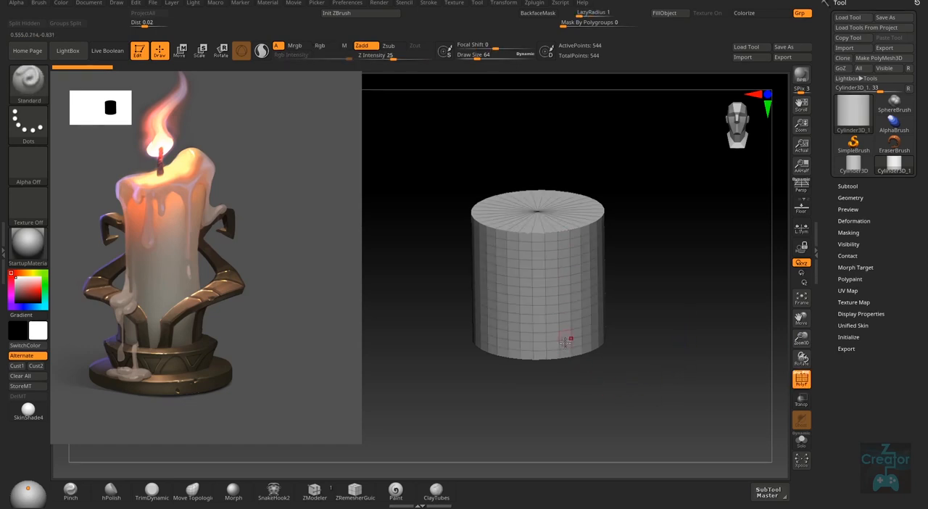
{"action": "left_click", "coordinate": [848, 337]}
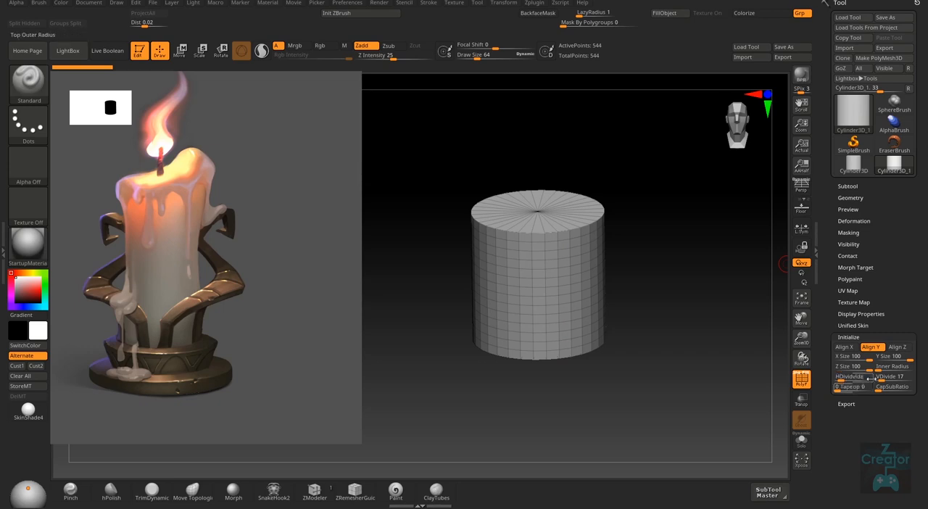
{"action": "left_click_drag", "start_coordinate": [867, 370], "coordinate": [846, 374]}
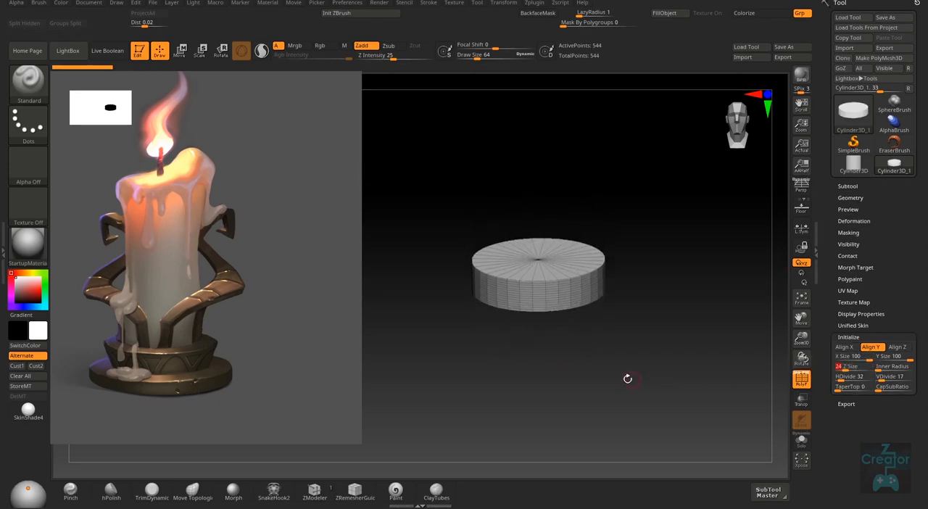
- Turn on perspective and set the camera's focal length to 35 mm, comparing it with 50 mm
{"action": "mouse_move", "coordinate": [628, 379]}
{"action": "right_mouse_down"}
{"action": "mouse_move", "coordinate": [621, 326]}
{"action": "mouse_move", "coordinate": [630, 371]}
{"action": "right_mouse_up"}
{"action": "left_click", "coordinate": [806, 192]}
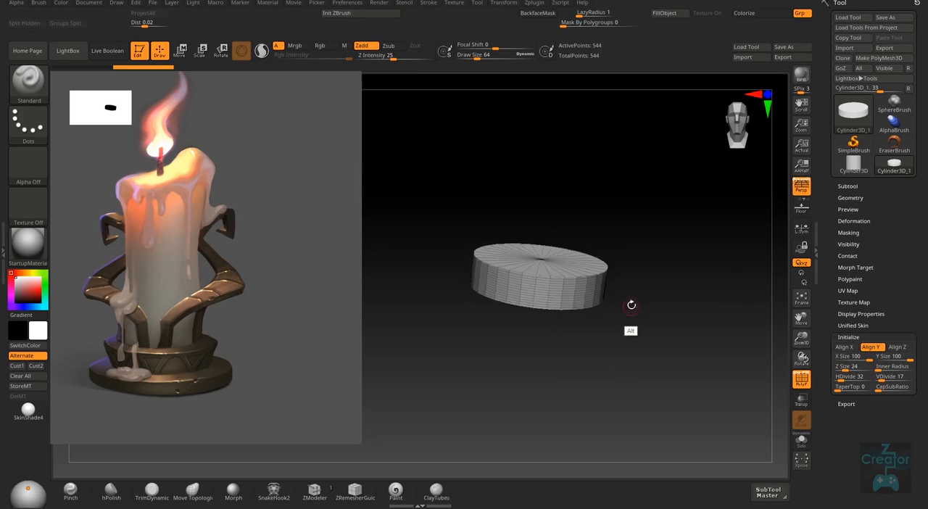
{"action": "mouse_move", "coordinate": [631, 307]}
{"action": "right_mouse_down"}
{"action": "mouse_move", "coordinate": [630, 375]}
{"action": "mouse_move", "coordinate": [635, 365]}
{"action": "right_mouse_up"}
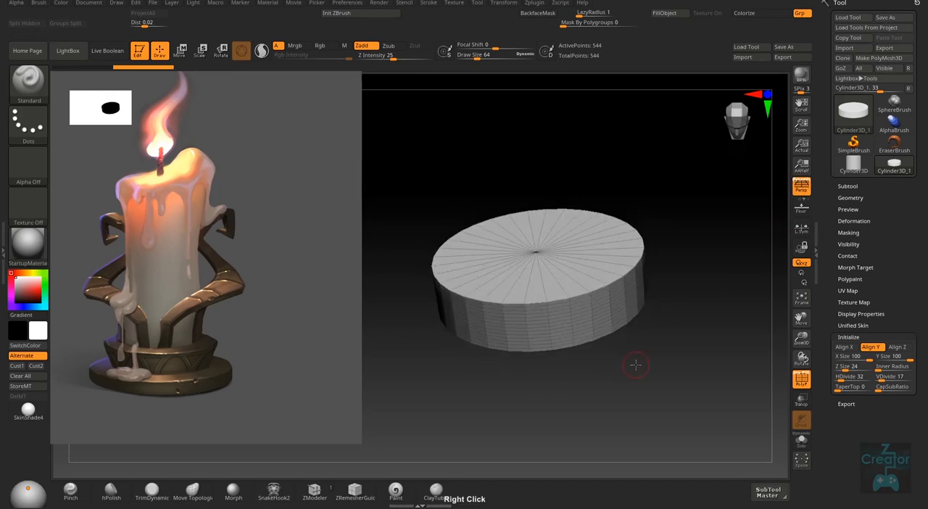
{"action": "left_click", "coordinate": [117, 3]}
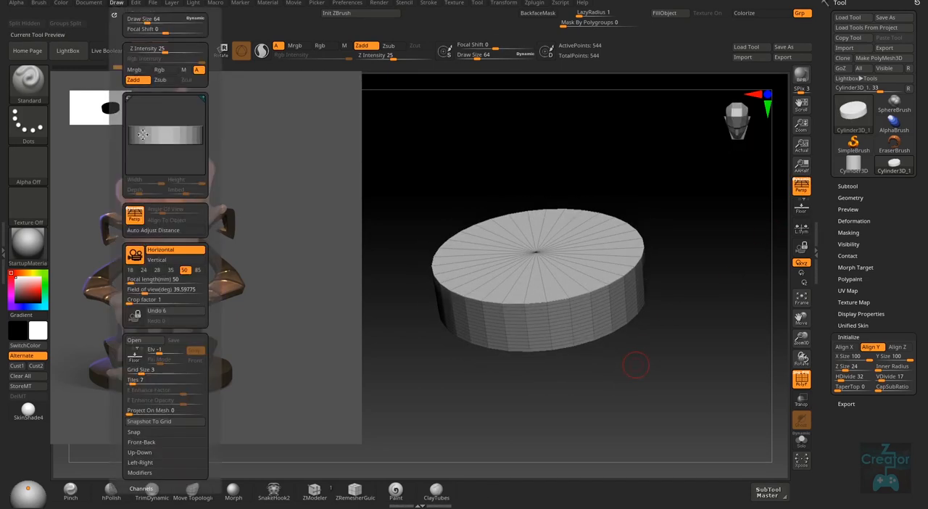
{"action": "left_click", "coordinate": [171, 270]}
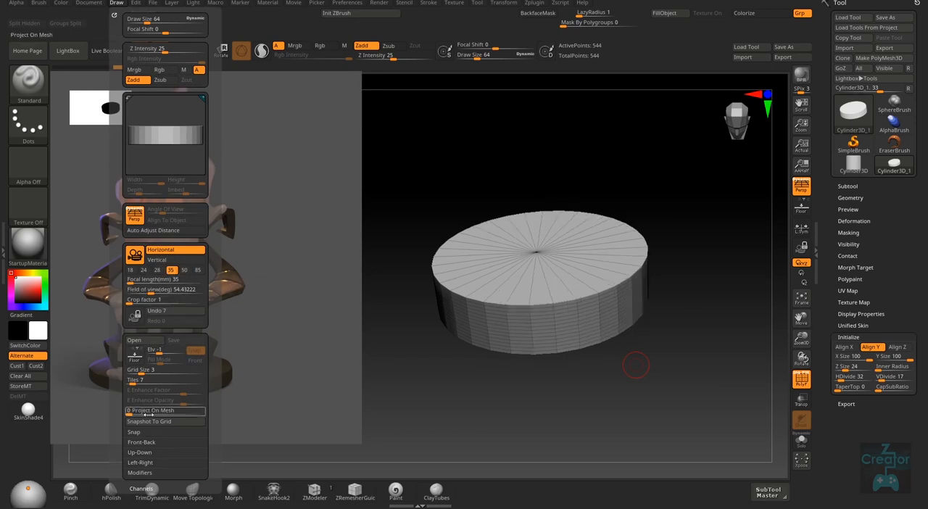
{"action": "left_click", "coordinate": [117, 4]}
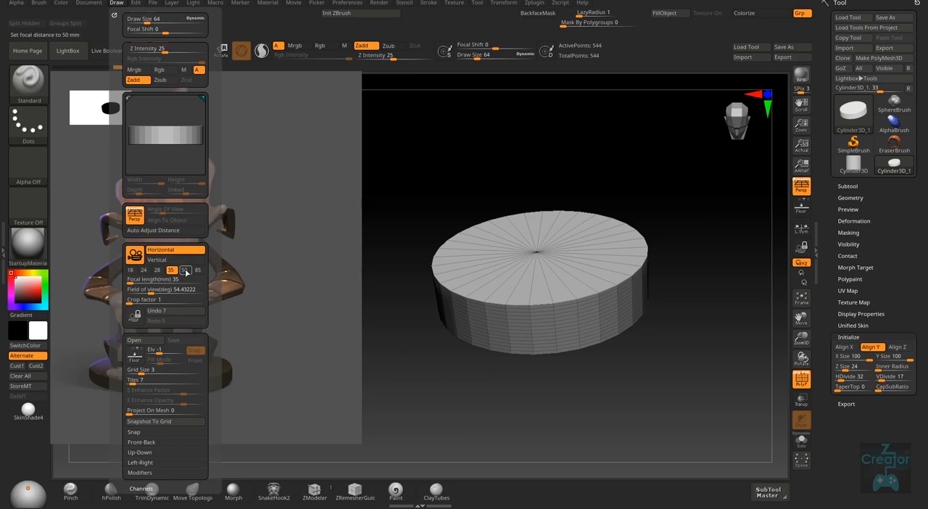
{"action": "left_click", "coordinate": [185, 270]}
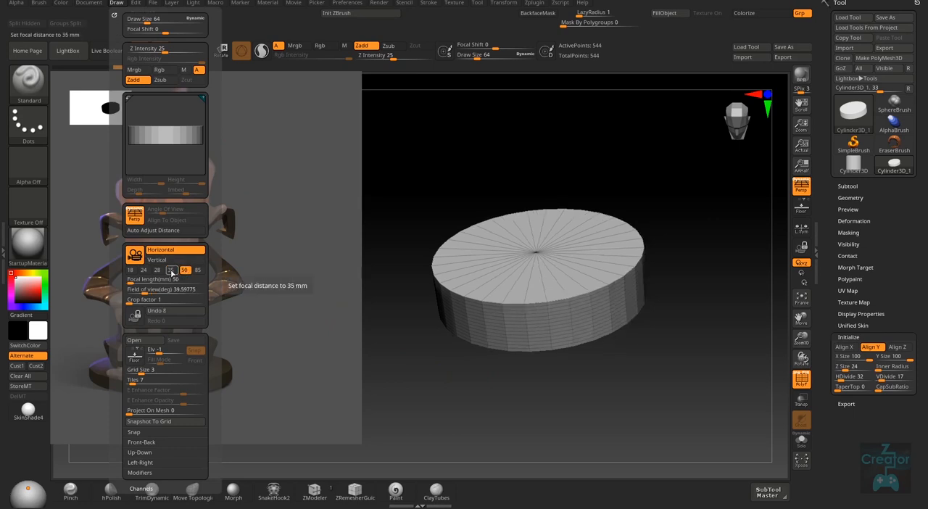
{"action": "left_click", "coordinate": [171, 269]}
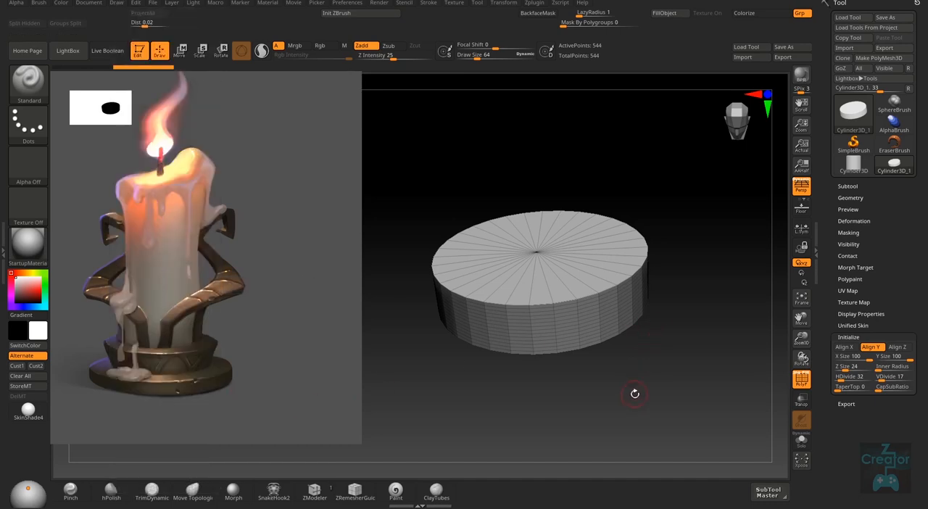
- Set the cylinder's horizontal subdivision count to 30
{"action": "right_click_drag", "start_coordinate": [635, 394], "coordinate": [661, 372]}
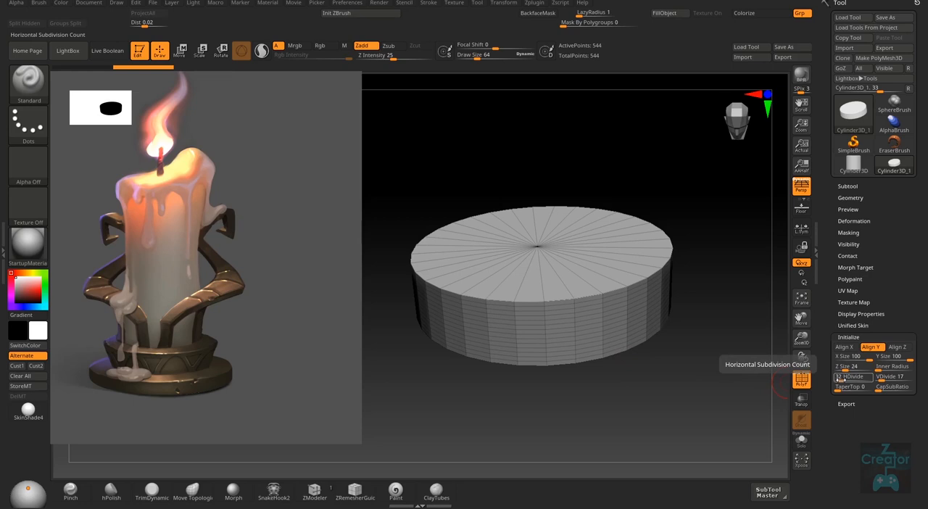
{"action": "key", "text": "Return"}
{"action": "type", "text": "0"}
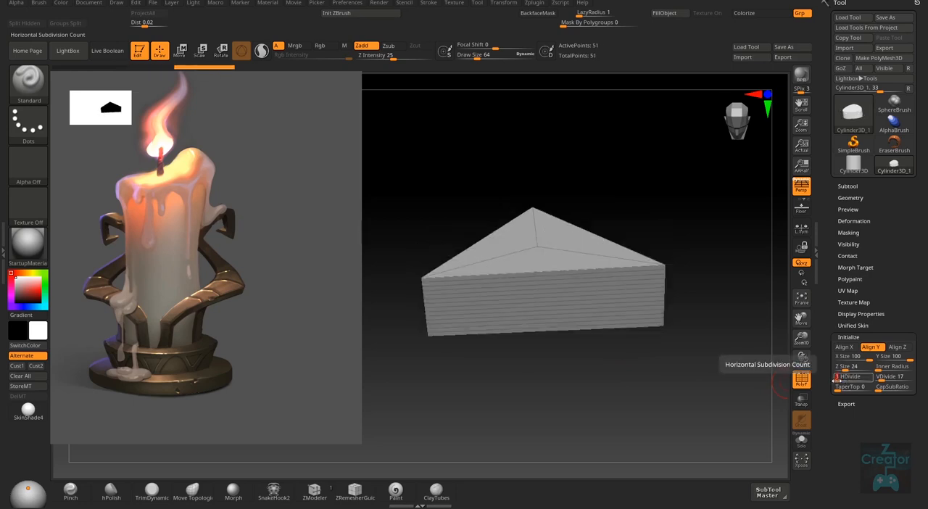
{"action": "key", "text": "Return"}
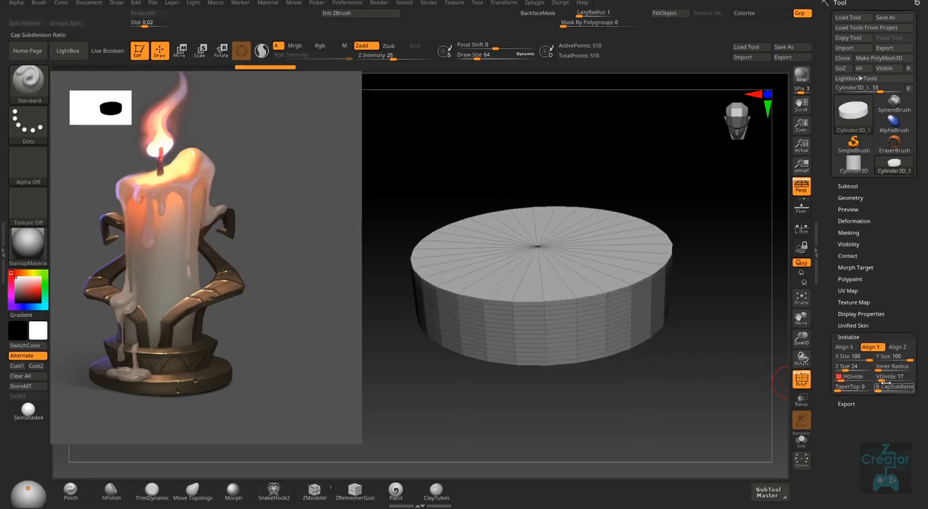
- Set the cylinder's VDivide to 4 and its HDivide to 16
{"action": "left_click", "coordinate": [883, 380]}
{"action": "type", "text": "3"}
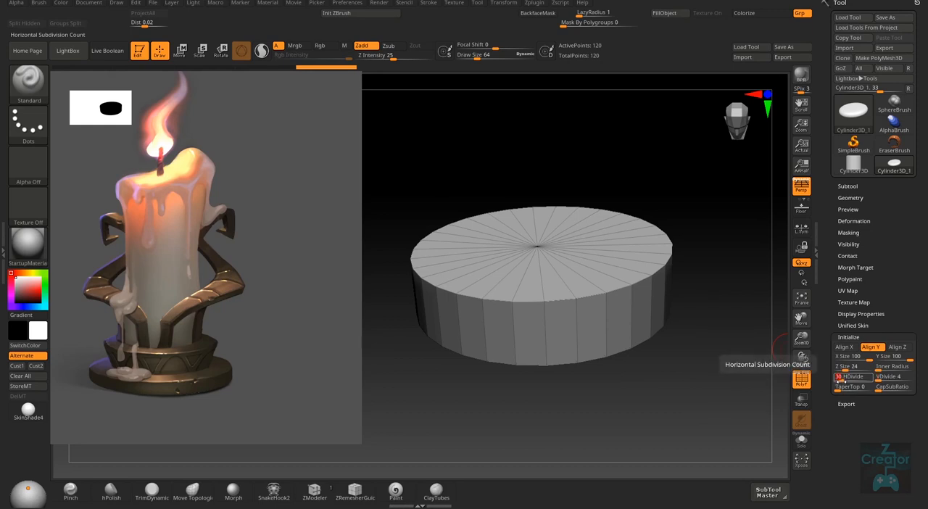
{"action": "type", "text": "6"}
{"action": "key", "text": "Return"}
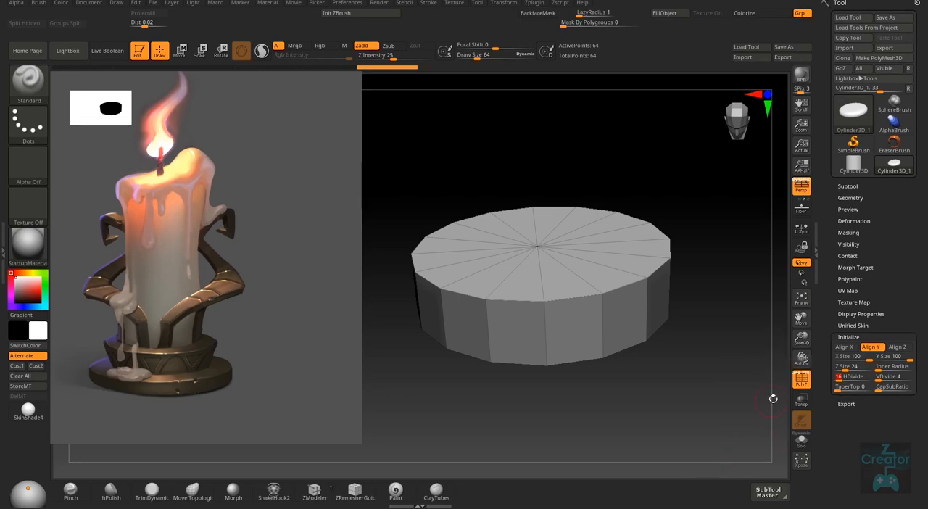
- View the cylinder from the front without perspective and flatten it to a Z Size of about 12
{"action": "left_click_drag", "start_coordinate": [664, 402], "coordinate": [280, 416], "text": "shift"}
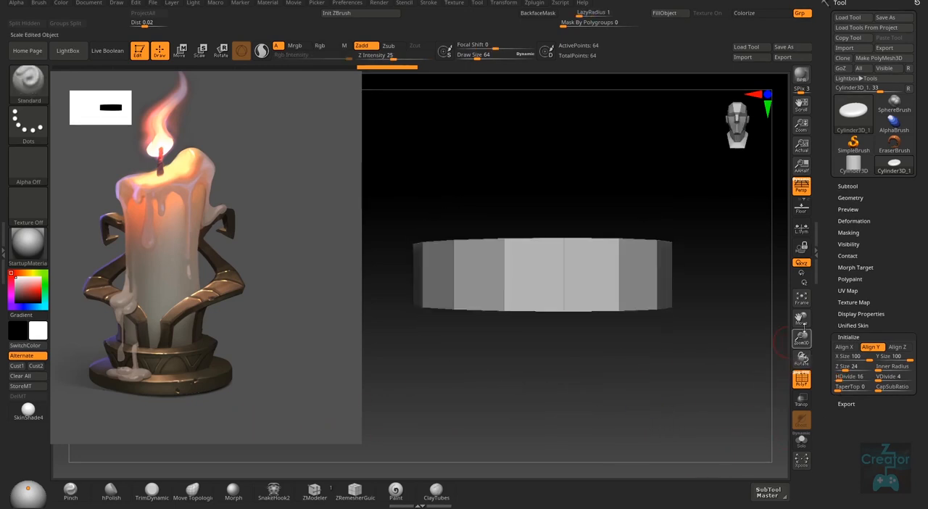
{"action": "left_click", "coordinate": [802, 187]}
{"action": "left_click_drag", "start_coordinate": [692, 346], "coordinate": [694, 369]}
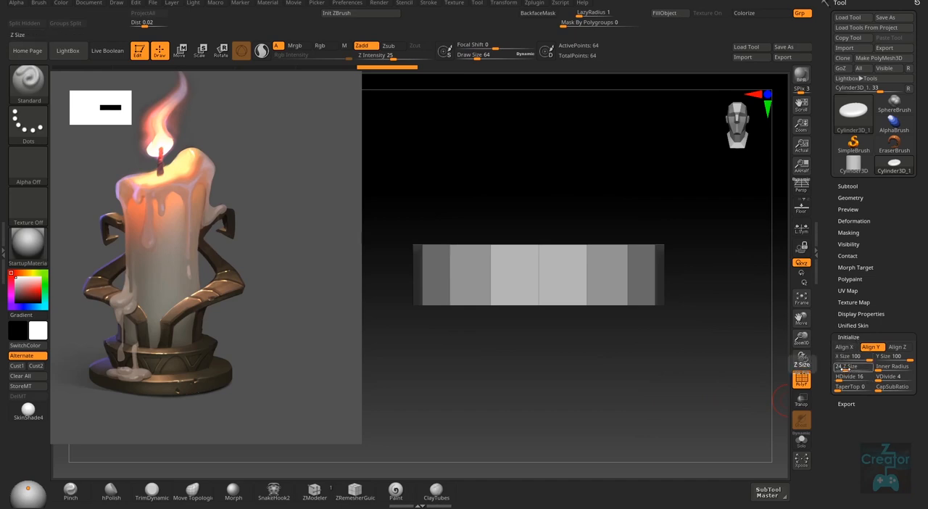
{"action": "left_click_drag", "start_coordinate": [844, 367], "coordinate": [839, 367]}
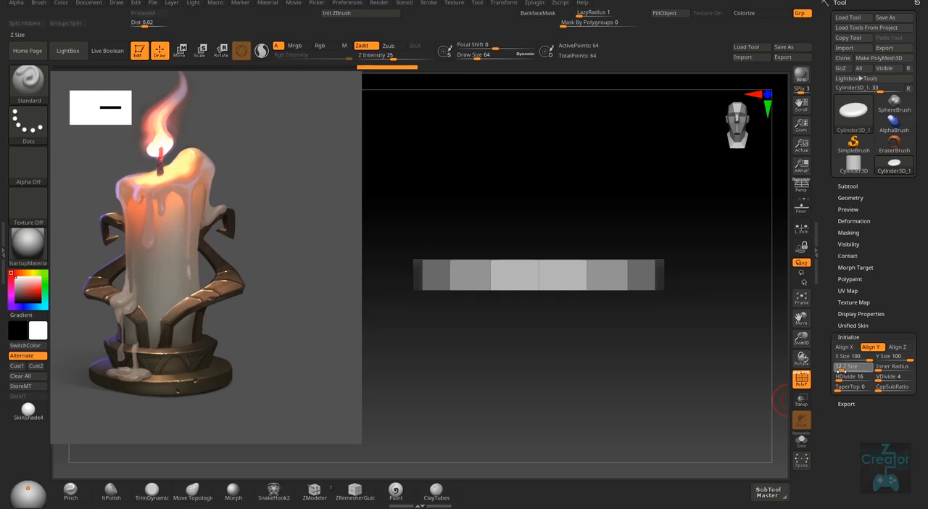
- Turn perspective back on and convert the flattened cylinder into a PolyMesh3D
{"action": "left_click_drag", "start_coordinate": [725, 404], "coordinate": [629, 404]}
{"action": "right_click_drag", "start_coordinate": [629, 404], "coordinate": [656, 392], "text": "ctrl"}
{"action": "left_click", "coordinate": [801, 191]}
{"action": "left_click", "coordinate": [879, 58]}
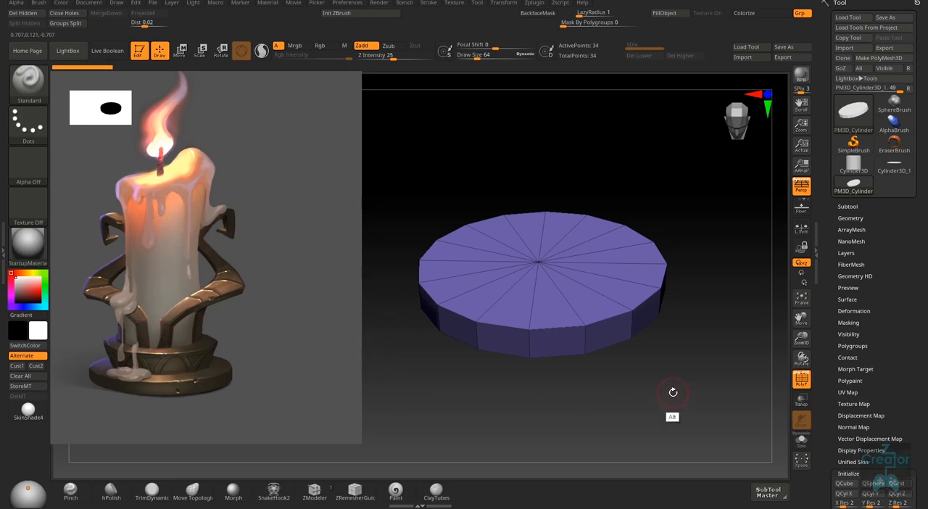
- Make the reference image semi-transparent and check the disc through it
{"action": "key", "text": "shift+z"}
{"action": "left_click_drag", "start_coordinate": [559, 312], "coordinate": [258, 280]}
{"action": "key", "text": "shift+z"}
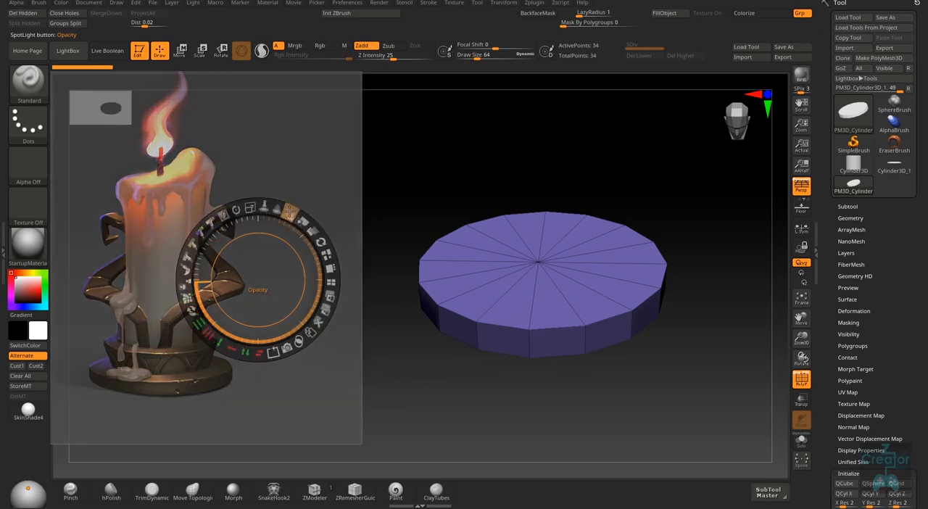
{"action": "right_click_drag", "start_coordinate": [646, 369], "coordinate": [402, 373]}
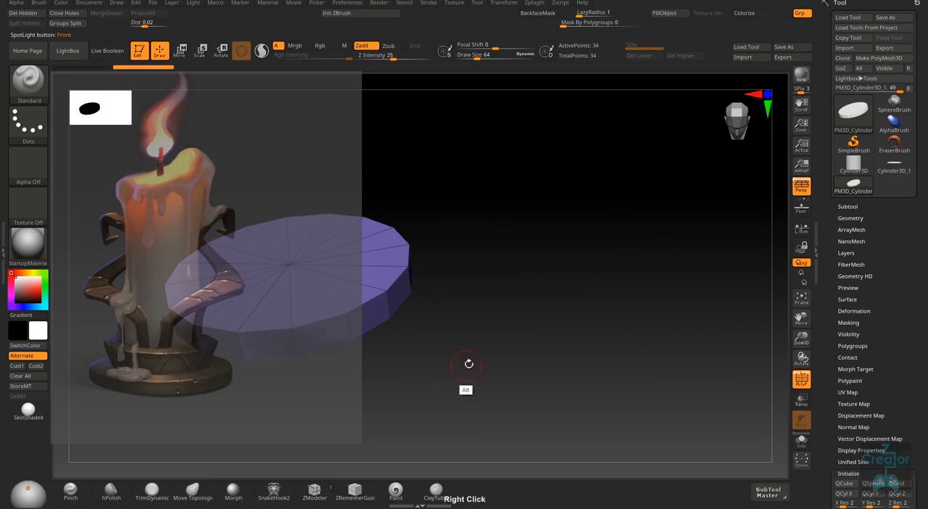
{"action": "right_click_drag", "start_coordinate": [469, 365], "coordinate": [572, 389]}
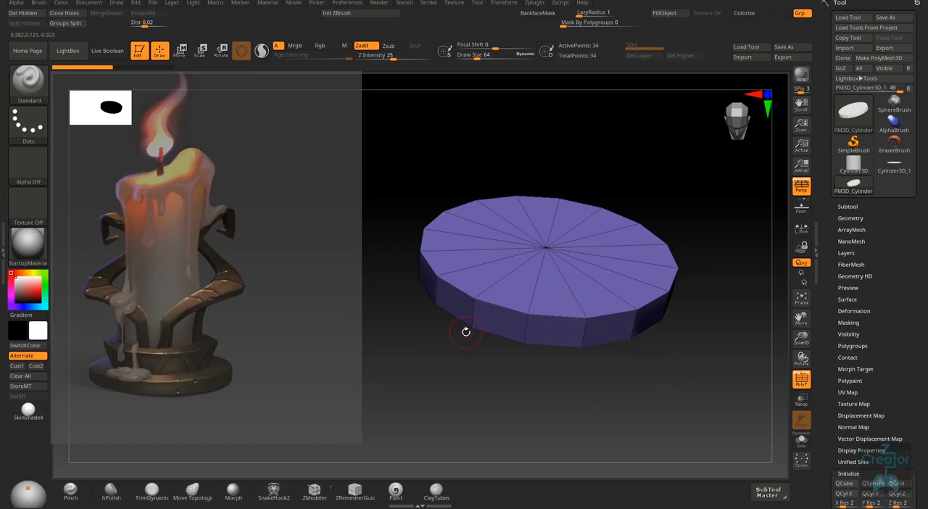
- Turn off Spotlight Projection in the Standard brush's sampling settings
{"action": "left_click", "coordinate": [41, 2]}
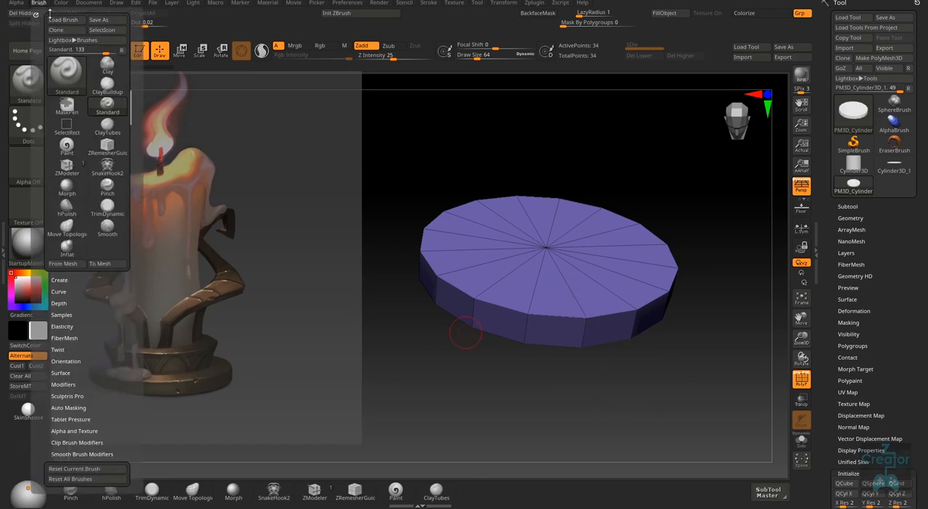
{"action": "scroll", "coordinate": [91, 344], "scroll_direction": "down", "scroll_amount": 1}
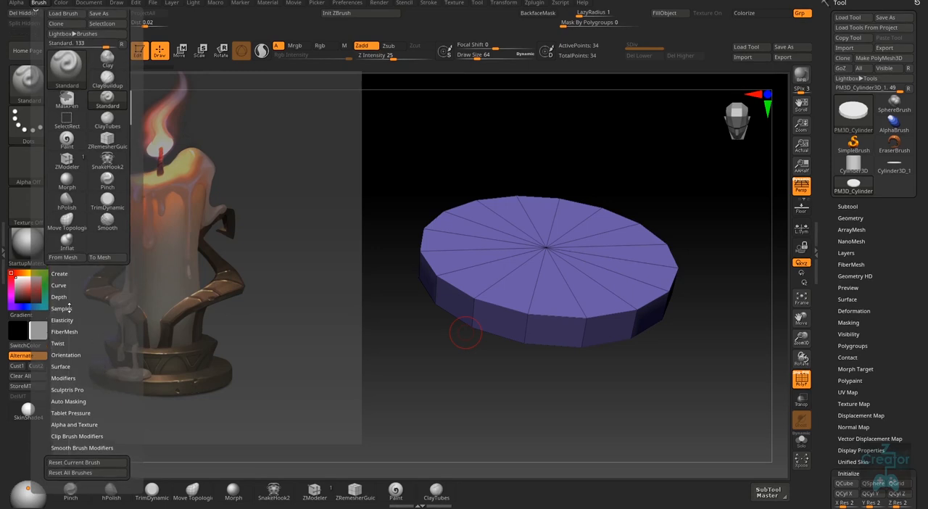
{"action": "left_click", "coordinate": [69, 309]}
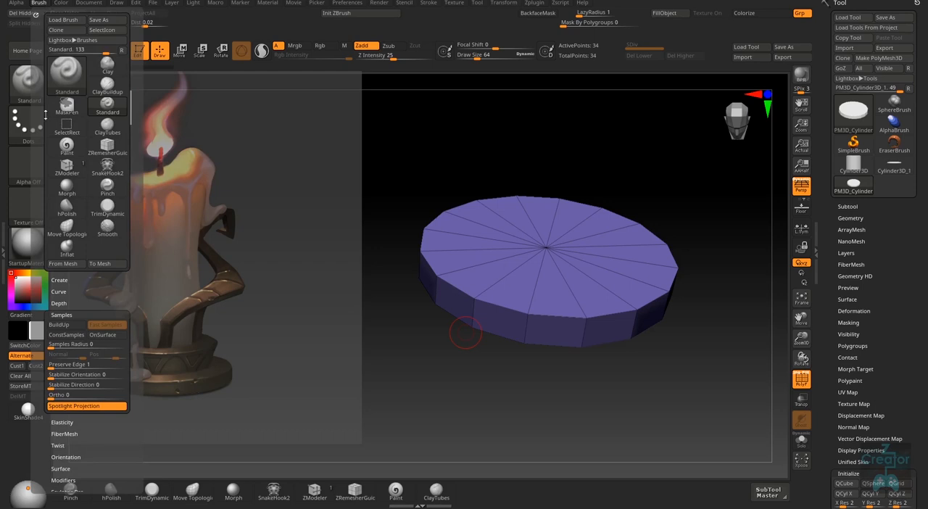
{"action": "left_click", "coordinate": [83, 407]}
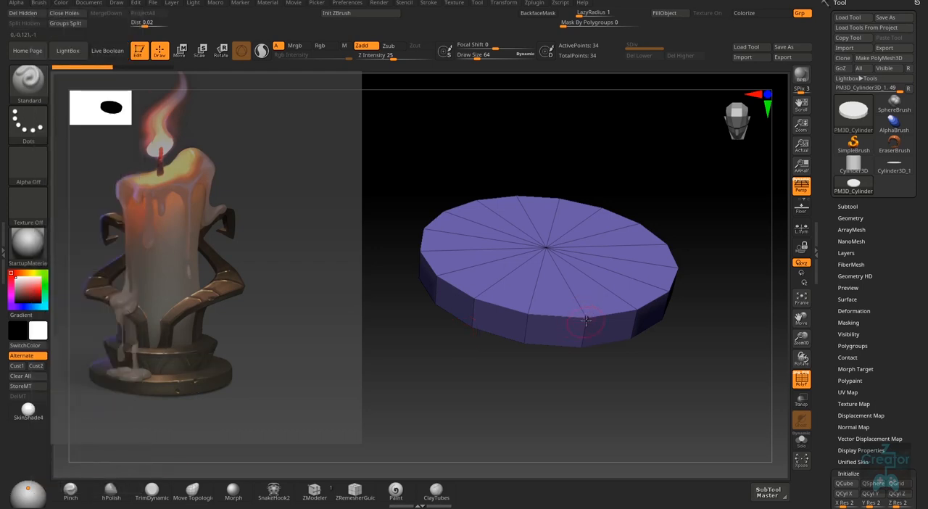
- Test a Standard brush stroke on the disc's front rim and undo it
{"action": "left_click_drag", "start_coordinate": [584, 320], "coordinate": [588, 325]}
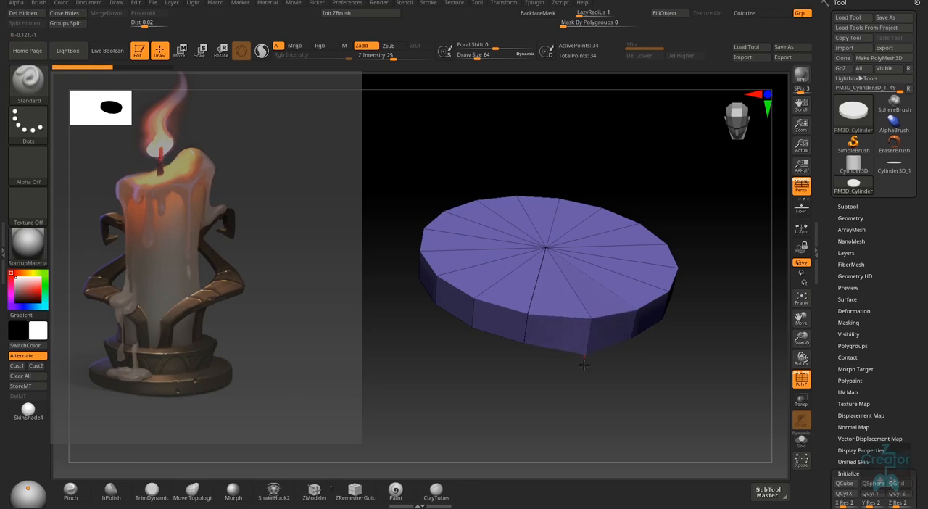
{"action": "left_click_drag", "start_coordinate": [584, 365], "coordinate": [692, 357]}
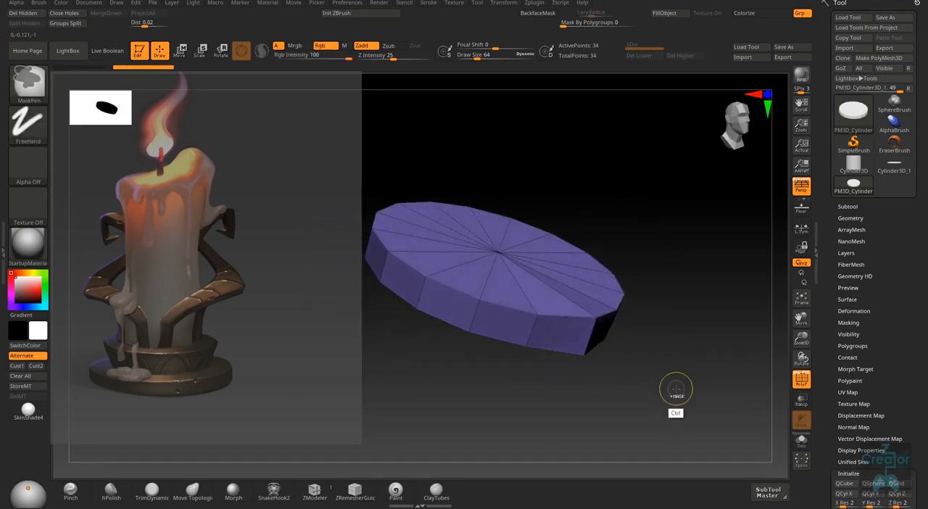
{"action": "right_click_drag", "start_coordinate": [645, 385], "coordinate": [339, 370], "text": "alt"}
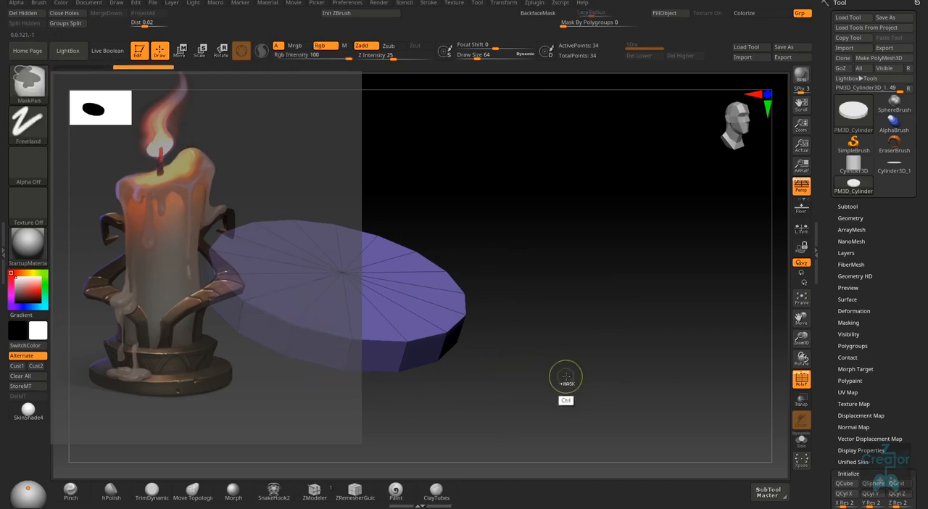
{"action": "right_click_drag", "start_coordinate": [449, 401], "coordinate": [441, 394], "text": "alt"}
{"action": "right_click_drag", "start_coordinate": [534, 371], "coordinate": [378, 428], "text": "alt"}
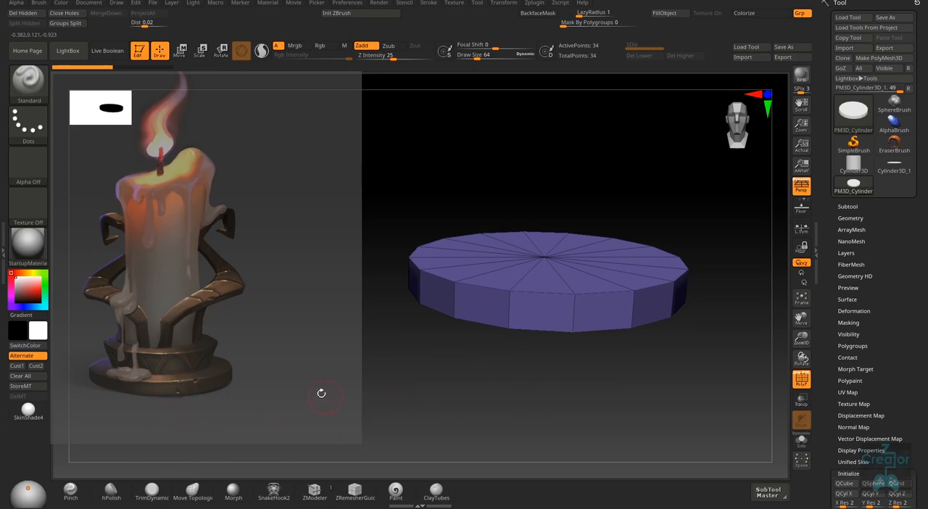
- Restore the reference image to full opacity, enlarge it and reposition it beside the disc, ending Spotlight editing
{"action": "key", "text": "z"}
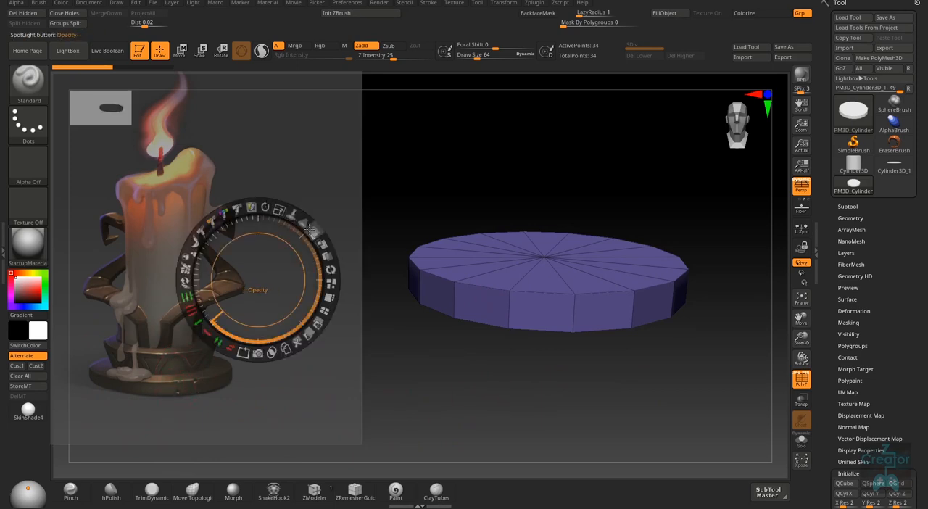
{"action": "left_click_drag", "start_coordinate": [313, 231], "coordinate": [319, 323]}
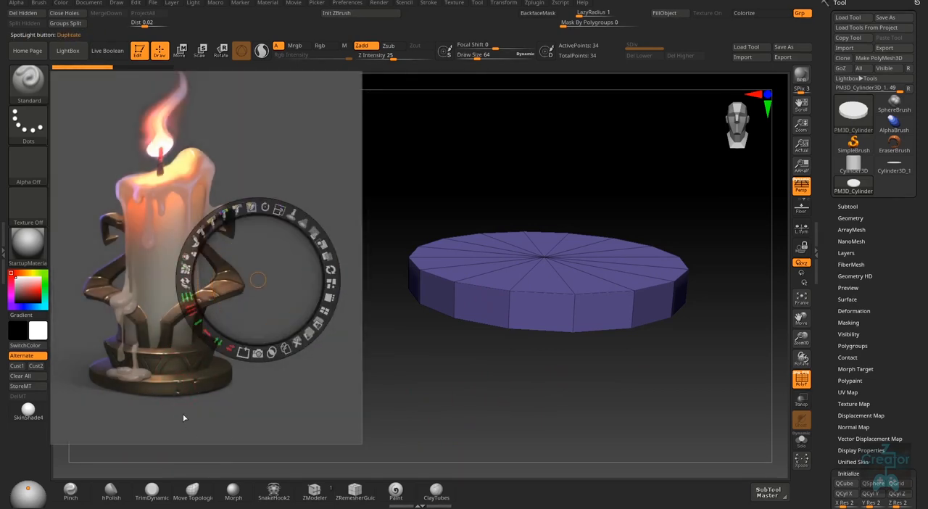
{"action": "left_click_drag", "start_coordinate": [280, 209], "coordinate": [296, 216]}
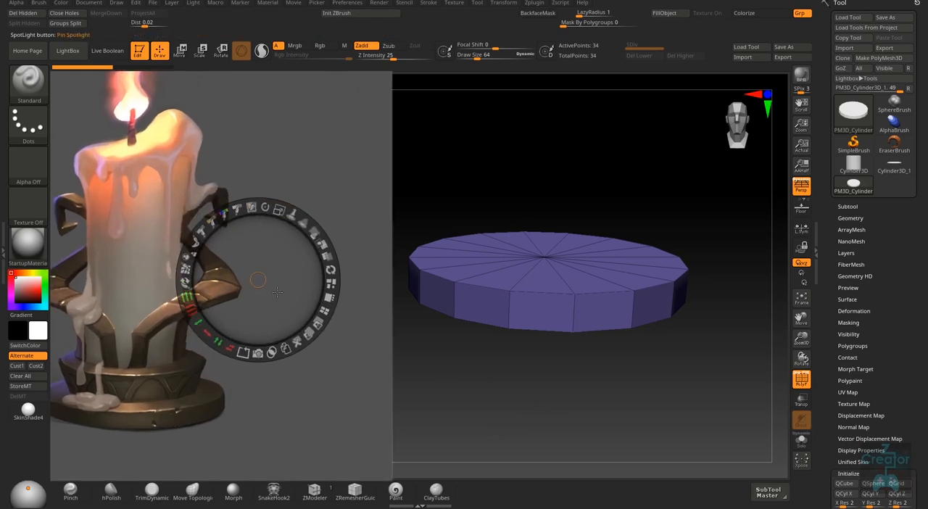
{"action": "mouse_move", "coordinate": [277, 292]}
{"action": "left_mouse_down"}
{"action": "mouse_move", "coordinate": [280, 307]}
{"action": "mouse_move", "coordinate": [279, 288]}
{"action": "left_mouse_up"}
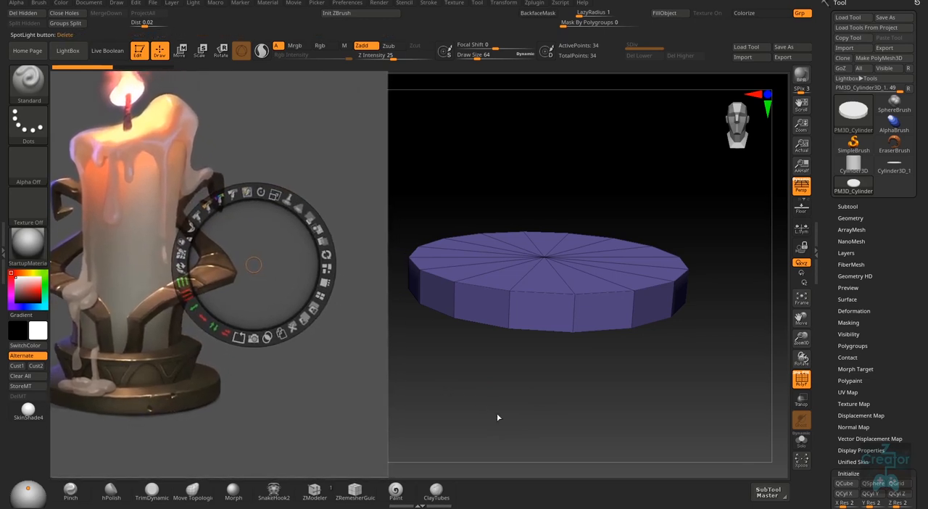
{"action": "left_click", "coordinate": [648, 388]}
{"action": "key", "text": "z"}
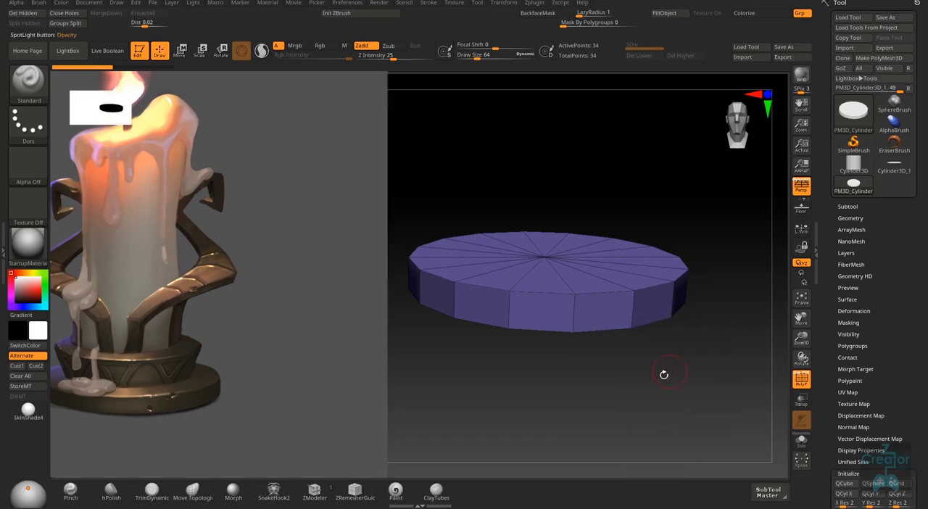
- Activate the ZModeler brush and set its edge action to Insert with the Single EdgeLoop target
{"action": "left_click", "coordinate": [314, 491]}
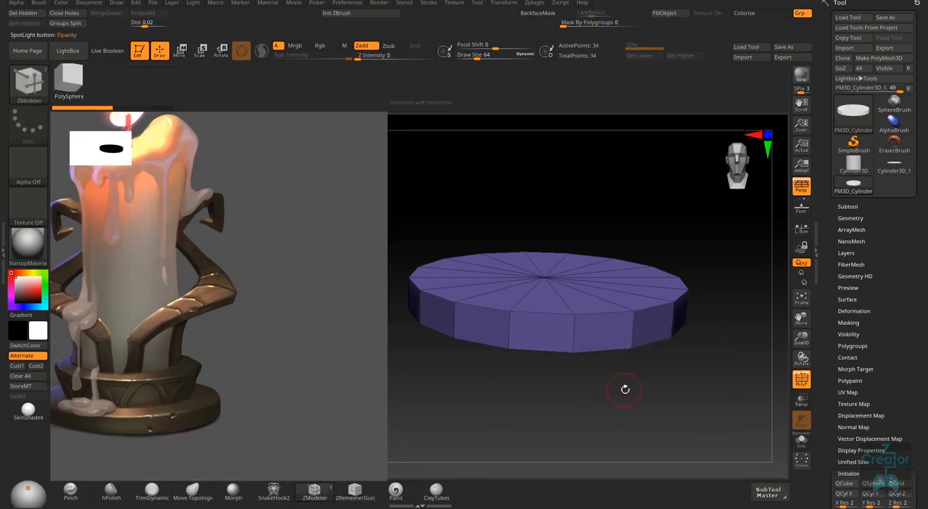
{"action": "left_click_drag", "start_coordinate": [625, 389], "coordinate": [626, 401]}
{"action": "right_click_drag", "start_coordinate": [626, 379], "coordinate": [630, 420], "text": "ctrl"}
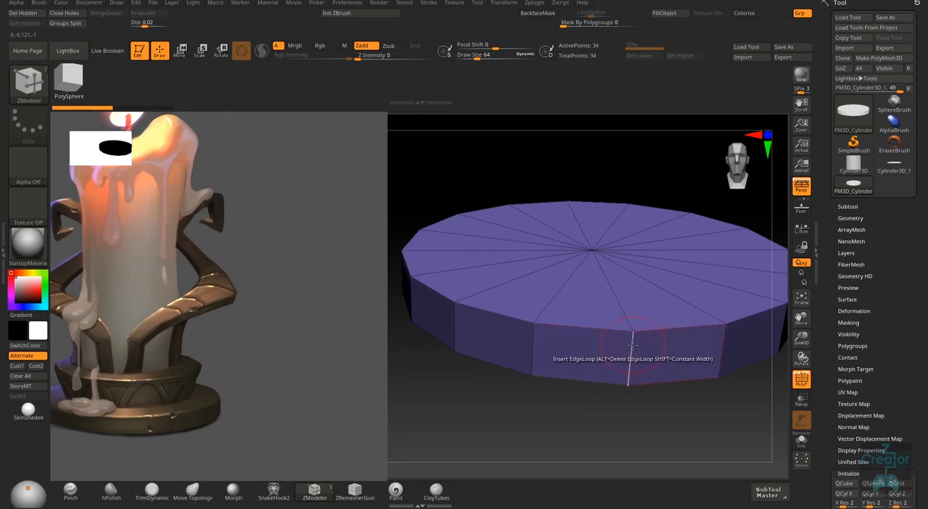
{"action": "right_click", "coordinate": [633, 345]}
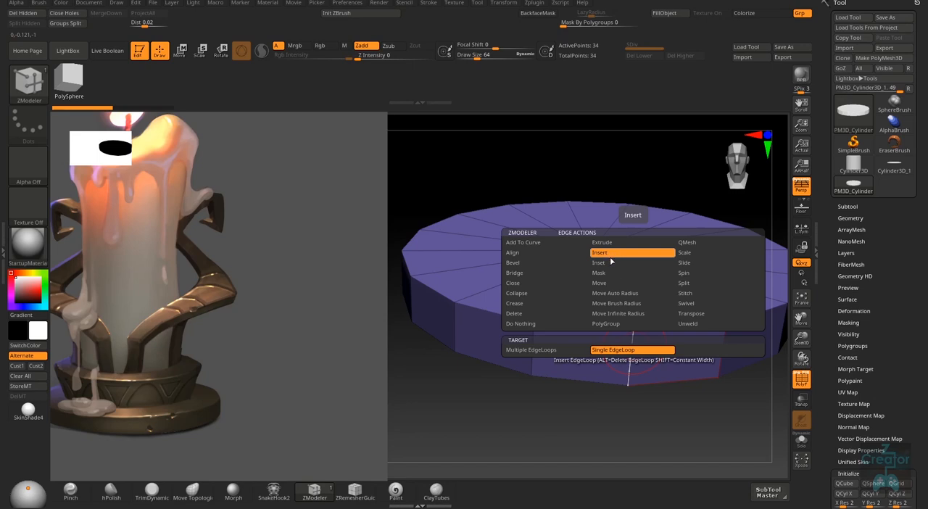
{"action": "left_click", "coordinate": [607, 351]}
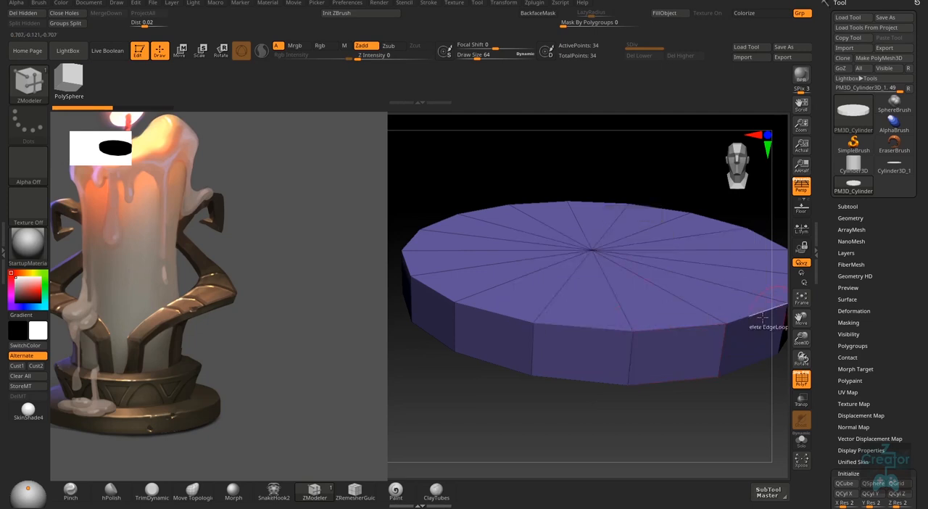
- Insert supporting edge loops close to the disc's upper rim, one around the side and one on the top face
{"action": "left_click", "coordinate": [631, 338]}
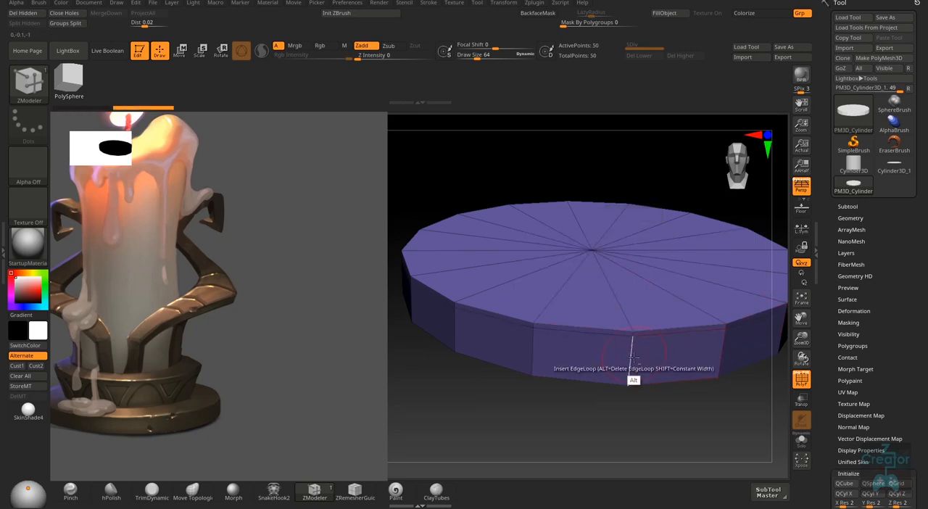
{"action": "right_click_drag", "start_coordinate": [634, 333], "coordinate": [628, 309]}
{"action": "left_click", "coordinate": [630, 310]}
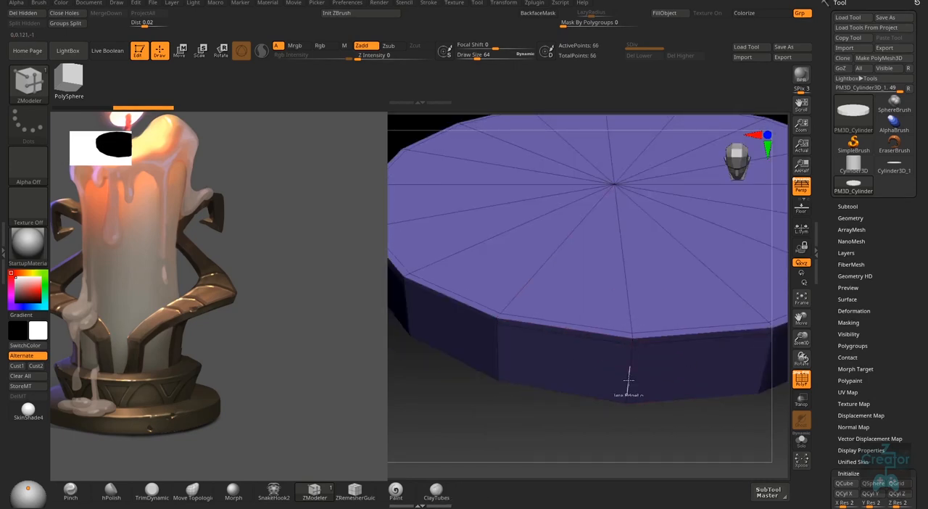
- Insert supporting edge loops close to the disc's lower rim, one around the side and one on the underside
{"action": "right_click_drag", "start_coordinate": [610, 394], "coordinate": [621, 296]}
{"action": "right_click_drag", "start_coordinate": [618, 357], "coordinate": [608, 309]}
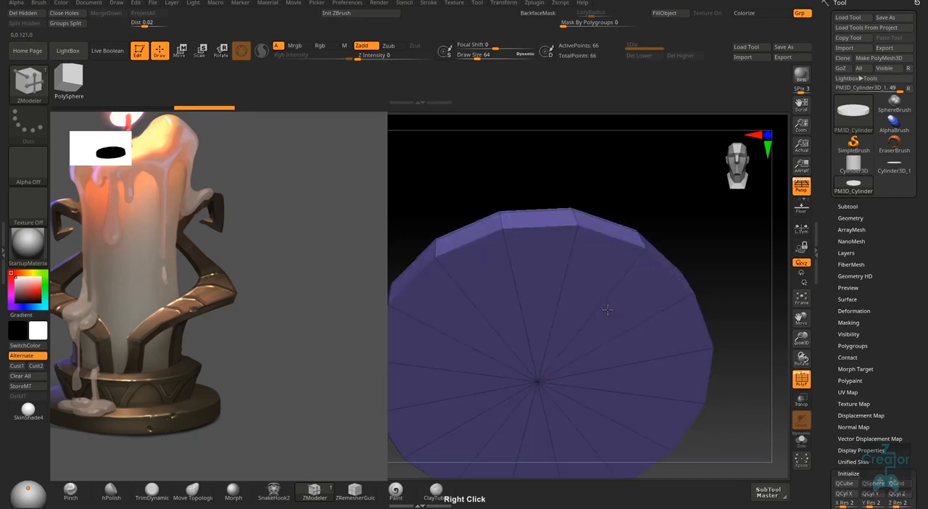
{"action": "right_click_drag", "start_coordinate": [575, 214], "coordinate": [573, 267]}
{"action": "left_click", "coordinate": [579, 222]}
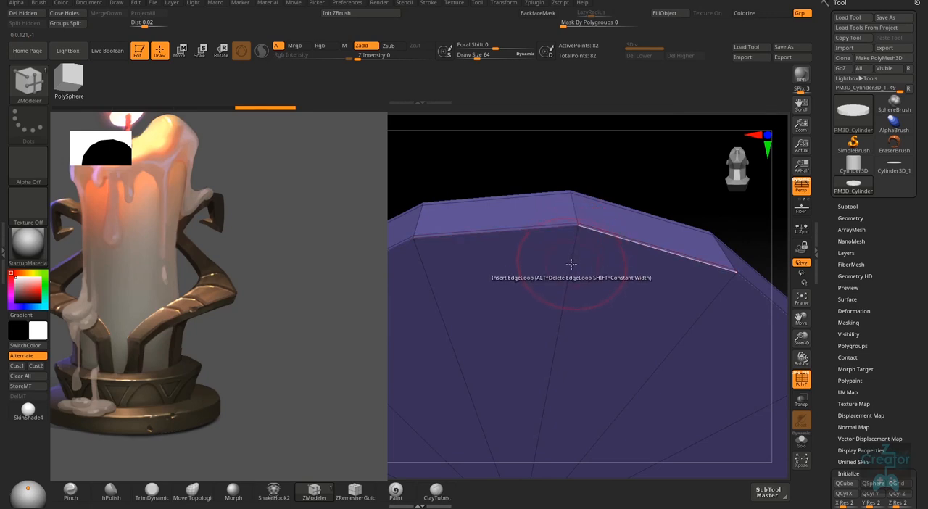
{"action": "left_click", "coordinate": [562, 326]}
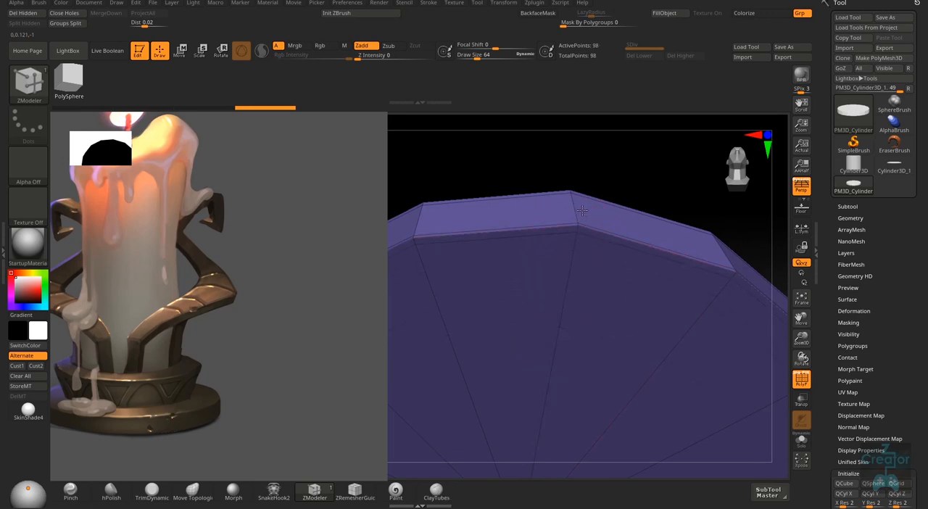
{"action": "right_click_drag", "start_coordinate": [587, 329], "coordinate": [573, 389]}
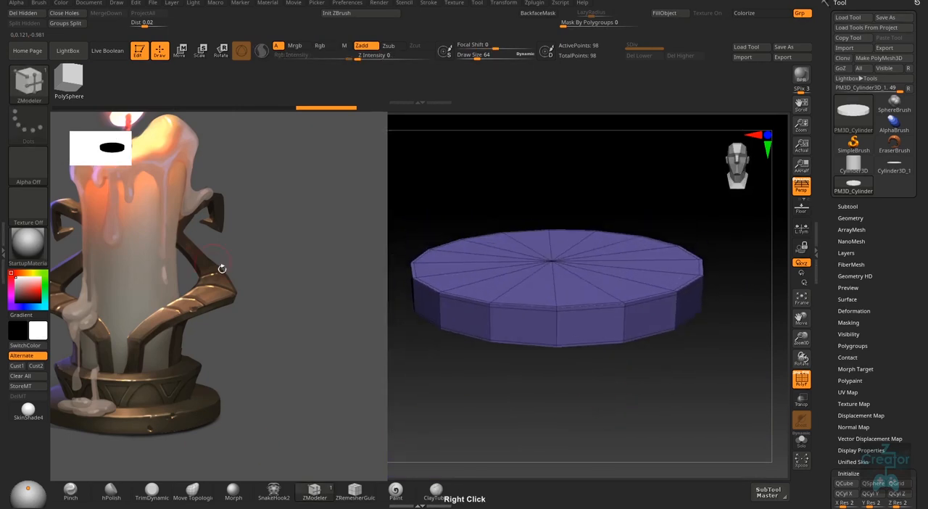
- Activate Dynamic Subdiv on the disc and inspect its smoothed shape
{"action": "right_click_drag", "start_coordinate": [624, 374], "coordinate": [567, 398]}
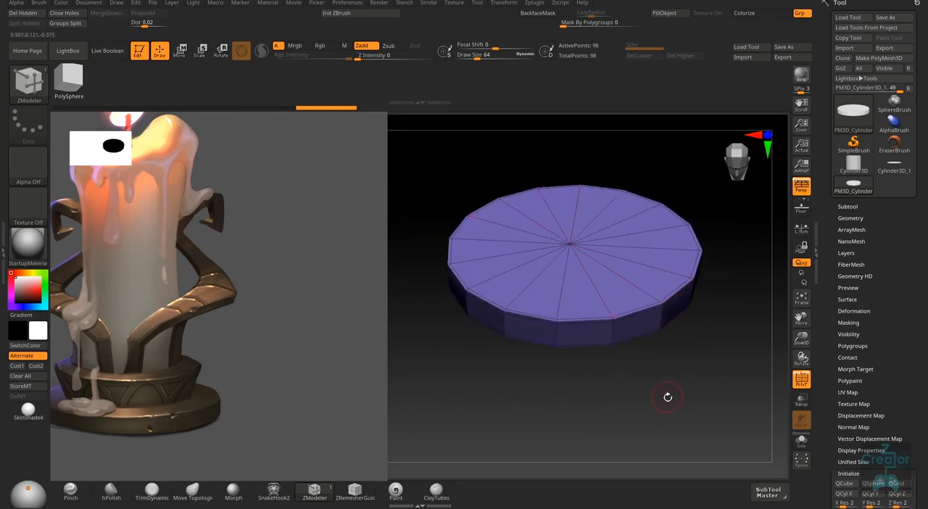
{"action": "right_click_drag", "start_coordinate": [628, 380], "coordinate": [635, 368], "text": "shift"}
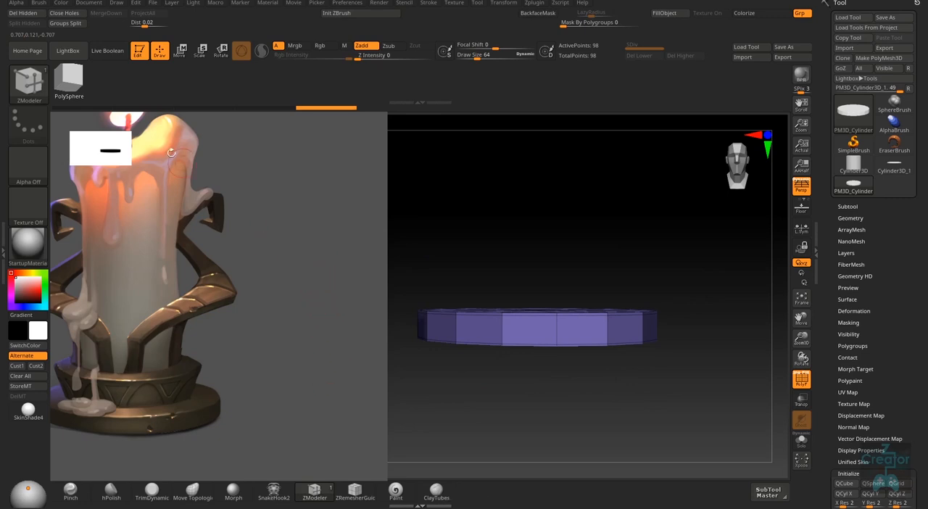
{"action": "right_click_drag", "start_coordinate": [609, 280], "coordinate": [624, 331]}
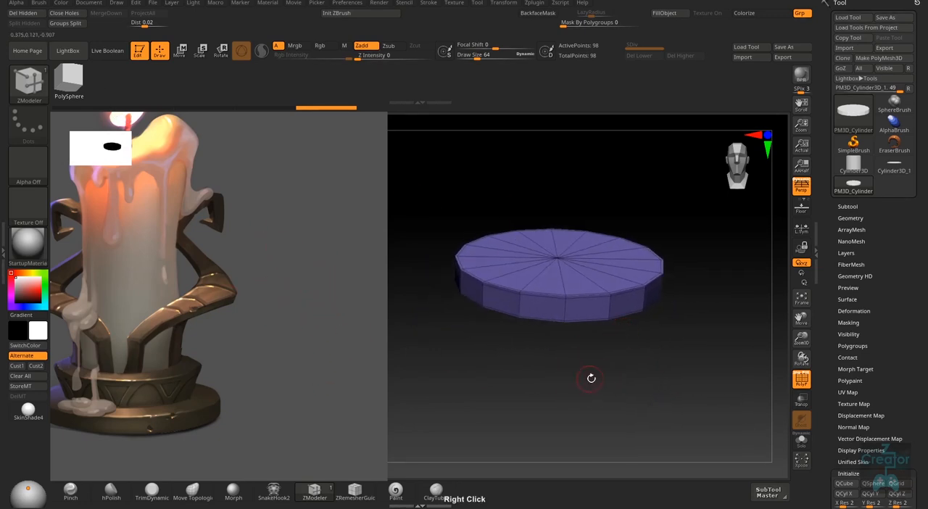
{"action": "right_click_drag", "start_coordinate": [591, 377], "coordinate": [680, 377]}
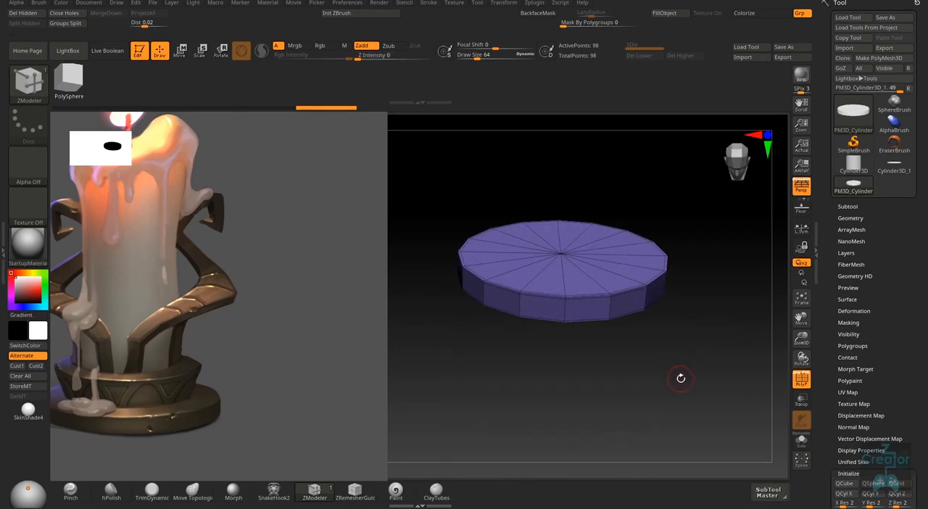
{"action": "key", "text": "d"}
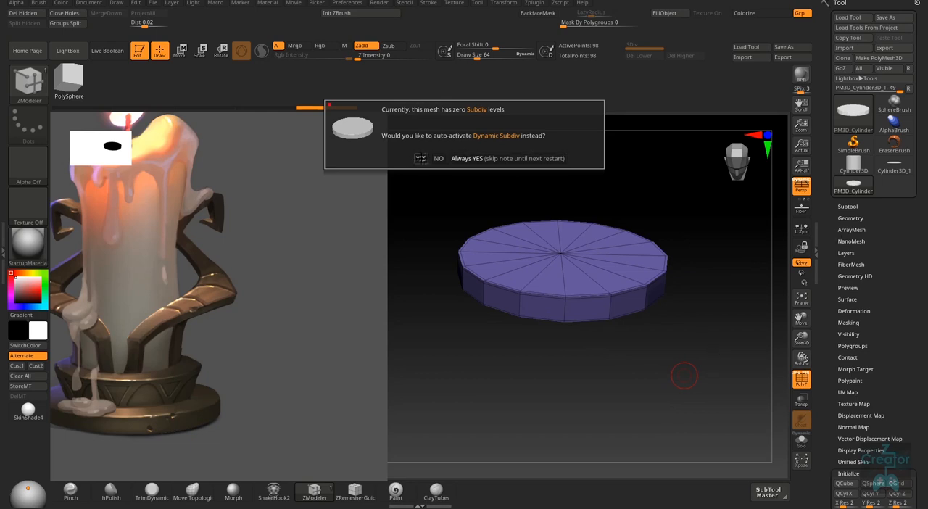
{"action": "left_click", "coordinate": [423, 158]}
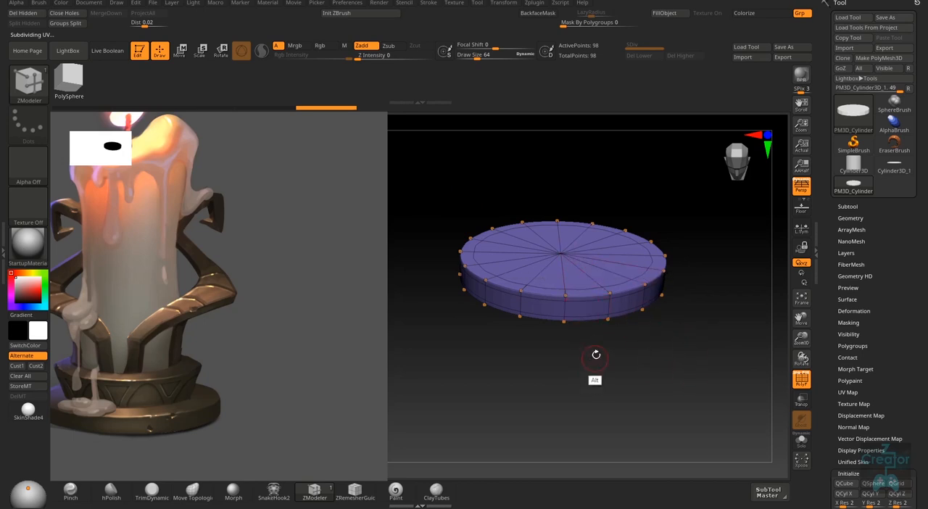
{"action": "right_click_drag", "start_coordinate": [595, 355], "coordinate": [626, 352], "text": "ctrl"}
{"action": "right_click_drag", "start_coordinate": [627, 352], "coordinate": [664, 388], "text": "alt"}
- Hide the polyframe to check the smooth disc, and turn the Dynamic Subdiv preview off
{"action": "key", "text": "shift+f"}
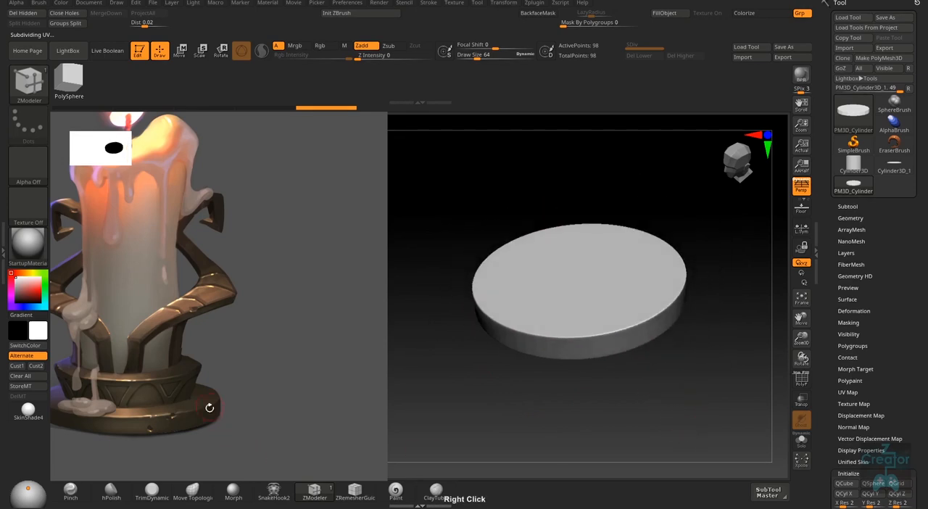
{"action": "mouse_move", "coordinate": [630, 428]}
{"action": "right_mouse_down"}
{"action": "mouse_move", "coordinate": [622, 424]}
{"action": "mouse_move", "coordinate": [625, 401]}
{"action": "mouse_move", "coordinate": [632, 421]}
{"action": "right_mouse_up"}
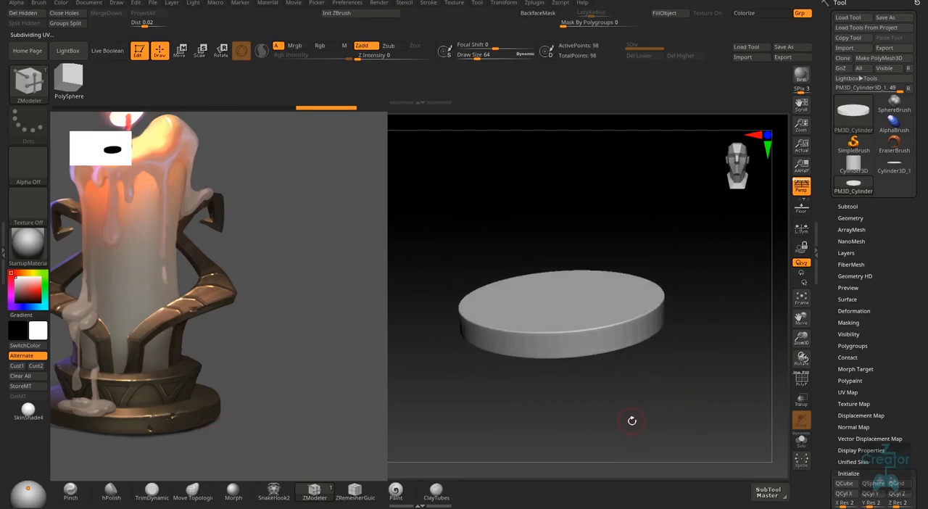
{"action": "key", "text": "shift+d"}
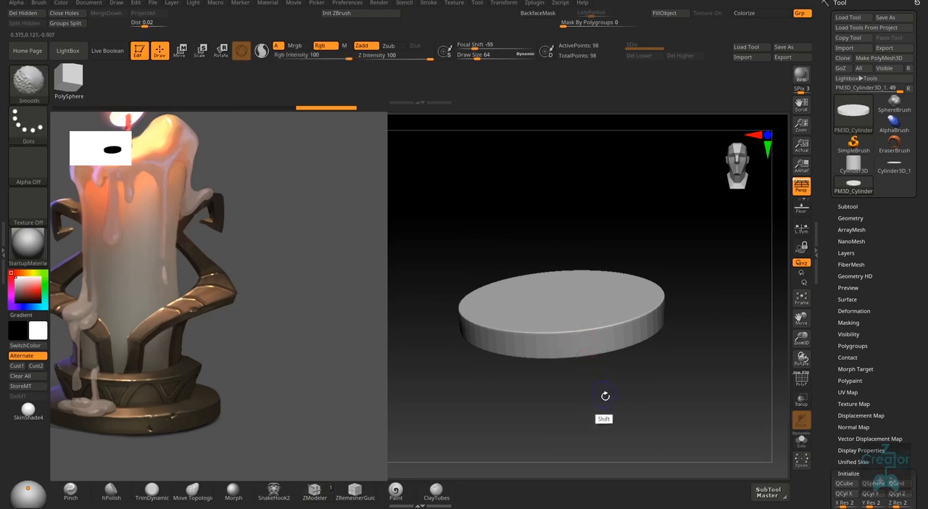
- Show the disc's polyframe with the subdivision preview off and activate the ZModeler brush
{"action": "key", "text": "shift+f"}
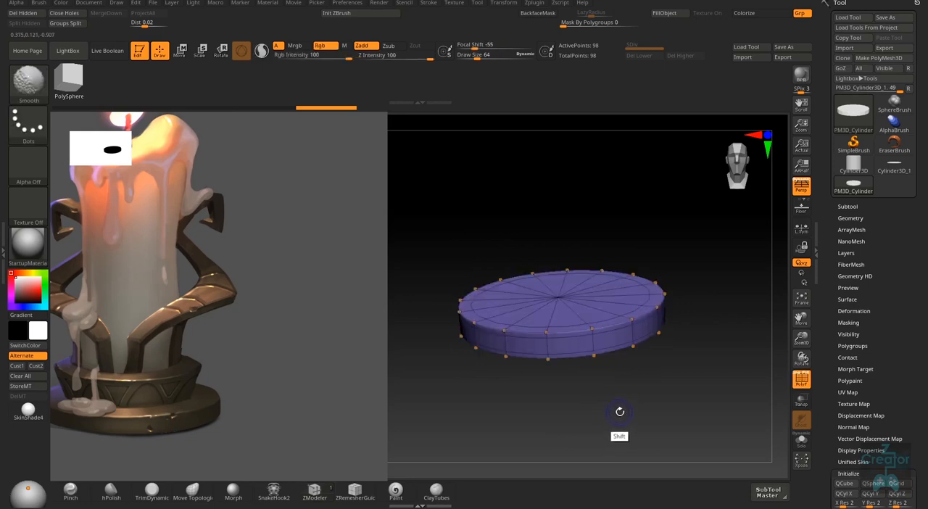
{"action": "key", "text": "b"}
{"action": "key", "text": "z"}
{"action": "key", "text": "m"}
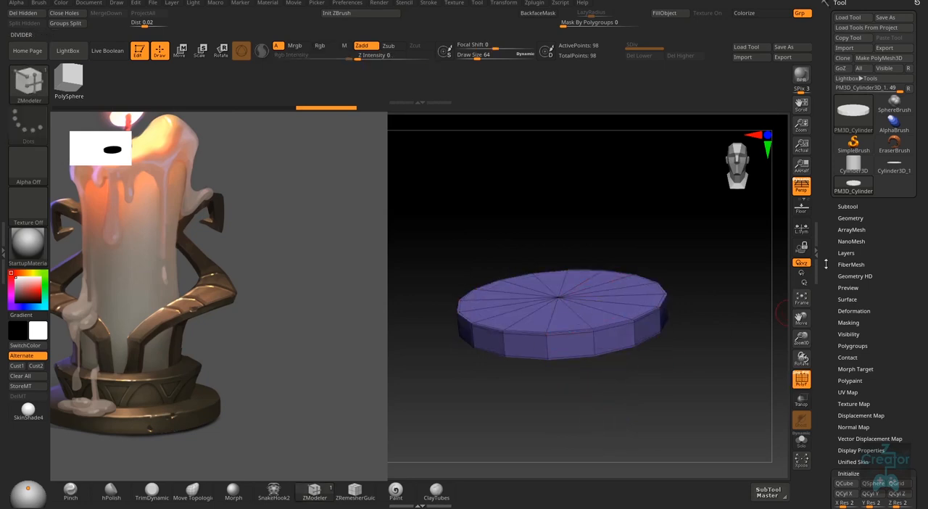
- Activate Dynamic Subdiv from the Geometry settings and inspect the smoothed disc with the polyframe hidden
{"action": "left_click", "coordinate": [851, 217]}
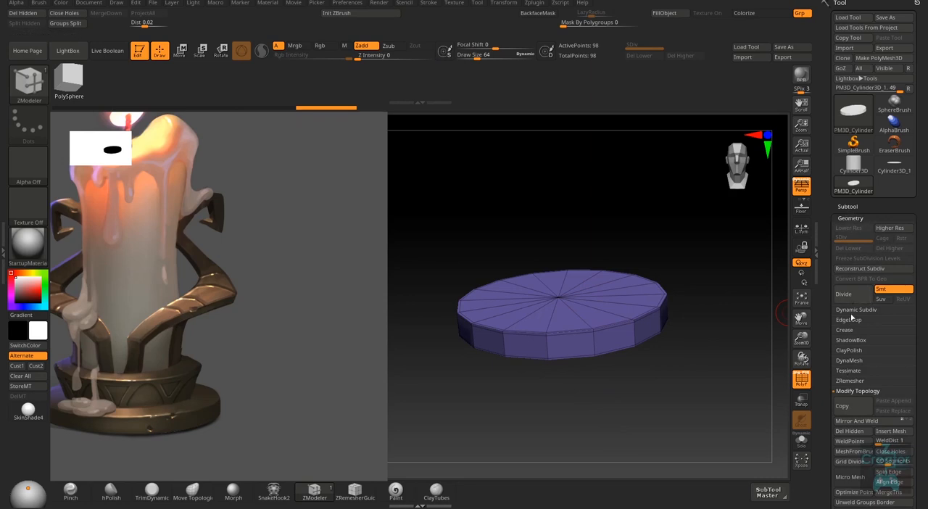
{"action": "left_click", "coordinate": [854, 311]}
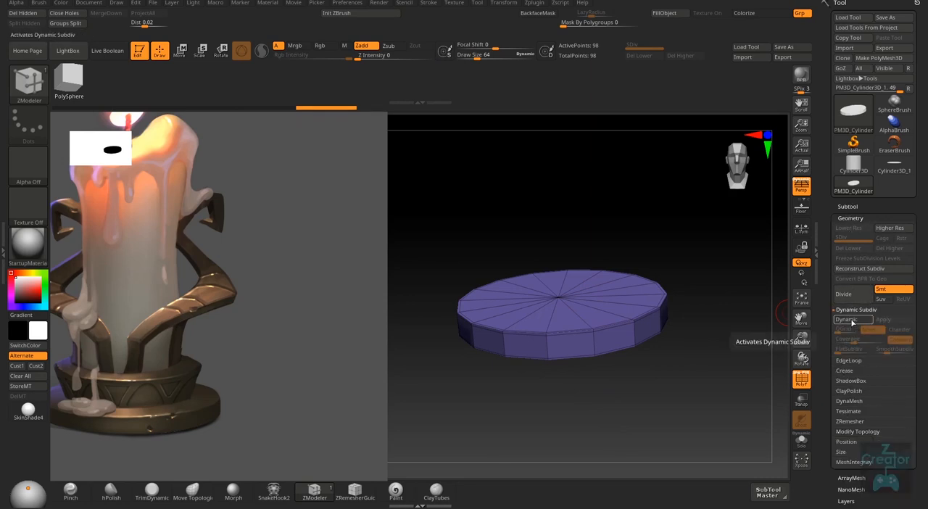
{"action": "left_click", "coordinate": [847, 319]}
{"action": "right_click_drag", "start_coordinate": [669, 365], "coordinate": [674, 410]}
{"action": "key", "text": "shift+f"}
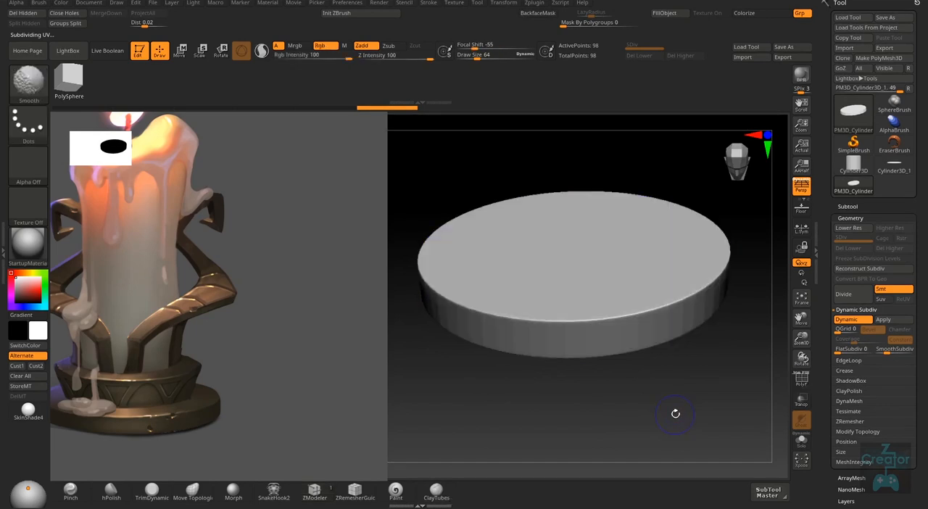
- Show the polyframe again, turn Dynamic Subdiv off and collapse the Geometry settings
{"action": "key", "text": "shift+f"}
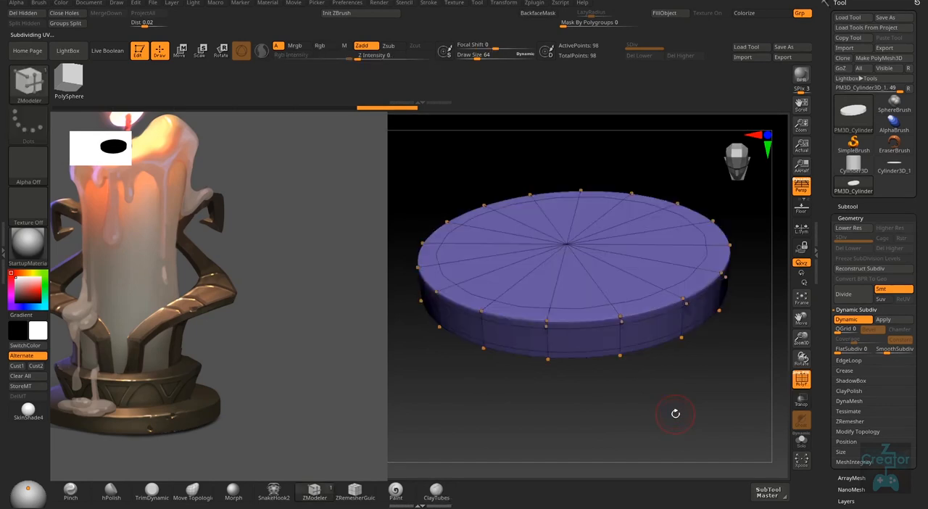
{"action": "key", "text": "shift+d"}
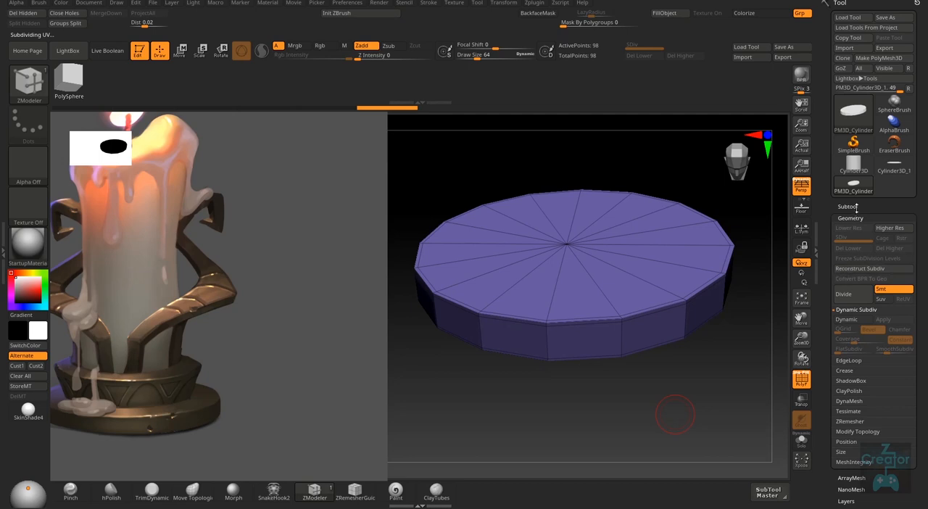
{"action": "left_click", "coordinate": [852, 218]}
- Reduce the draw size to 10 and delete both supporting edge loops at the disc's upper rim, on the side and top face
{"action": "right_click_drag", "start_coordinate": [599, 359], "coordinate": [600, 331]}
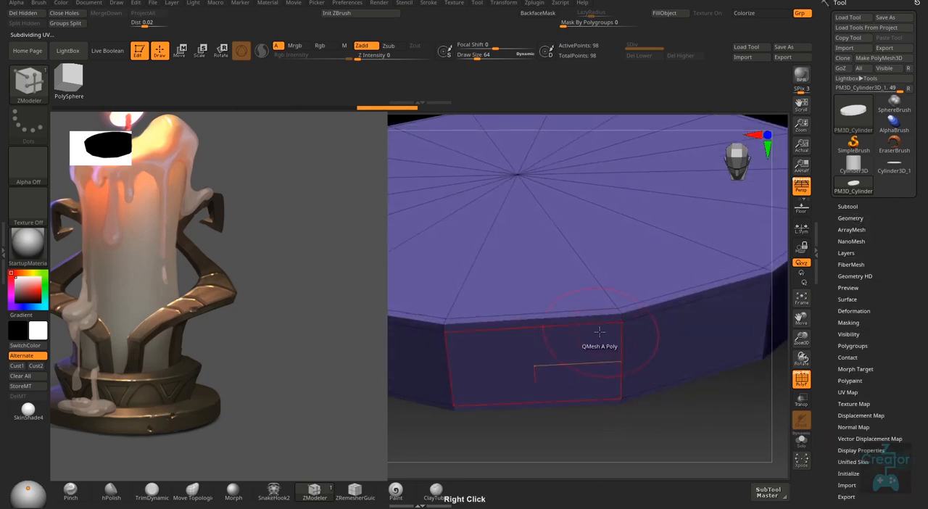
{"action": "left_click_drag", "start_coordinate": [599, 336], "coordinate": [586, 336]}
{"action": "right_click_drag", "start_coordinate": [580, 332], "coordinate": [573, 324]}
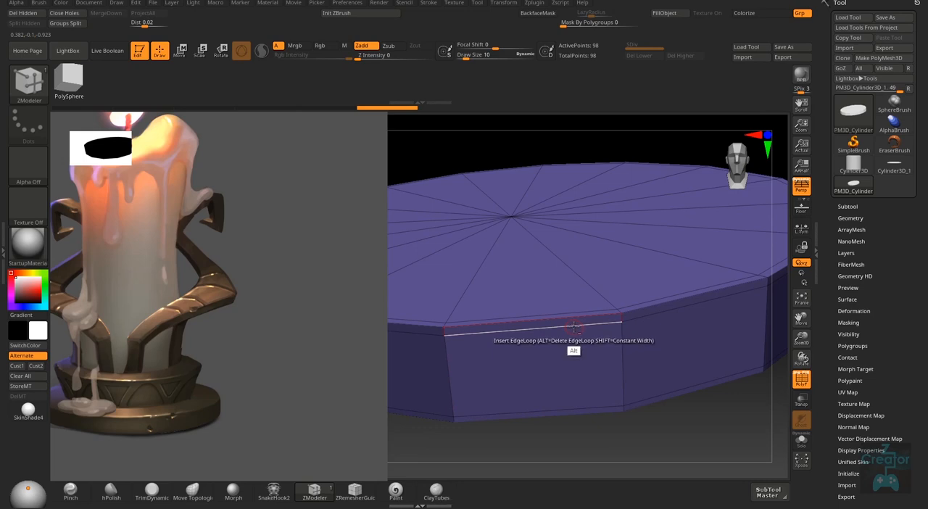
{"action": "left_click", "coordinate": [575, 331], "text": "alt"}
{"action": "right_click_drag", "start_coordinate": [638, 342], "coordinate": [616, 341]}
{"action": "key", "text": "space"}
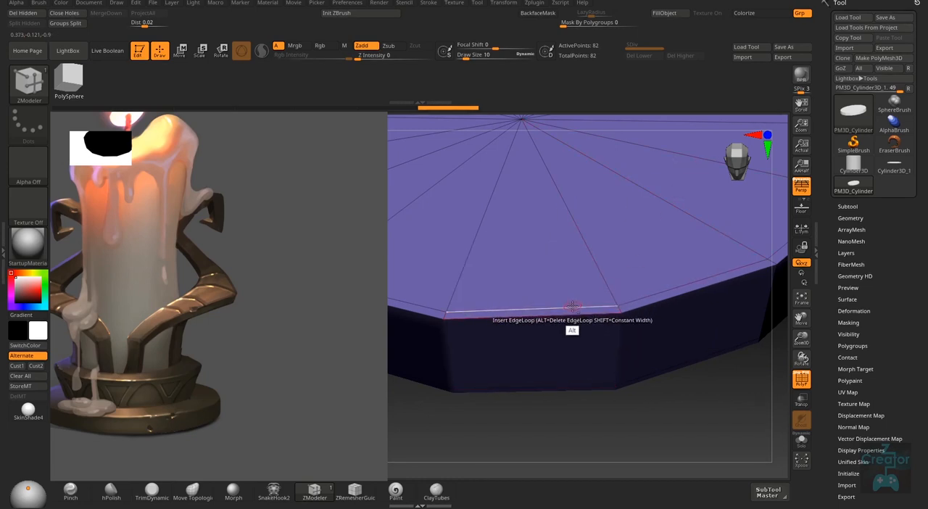
{"action": "left_click", "coordinate": [573, 311], "text": "alt"}
{"action": "key", "text": "ctrl+z"}
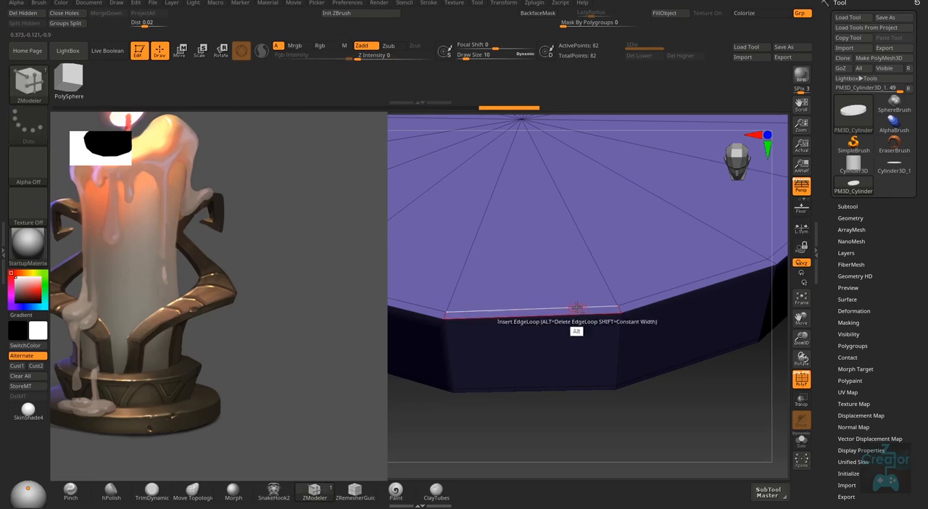
- Try a Single Row bevel with the EdgeLoop Complete target on the disc's upper rim edge, and undo it
{"action": "right_click_drag", "start_coordinate": [571, 356], "coordinate": [620, 327]}
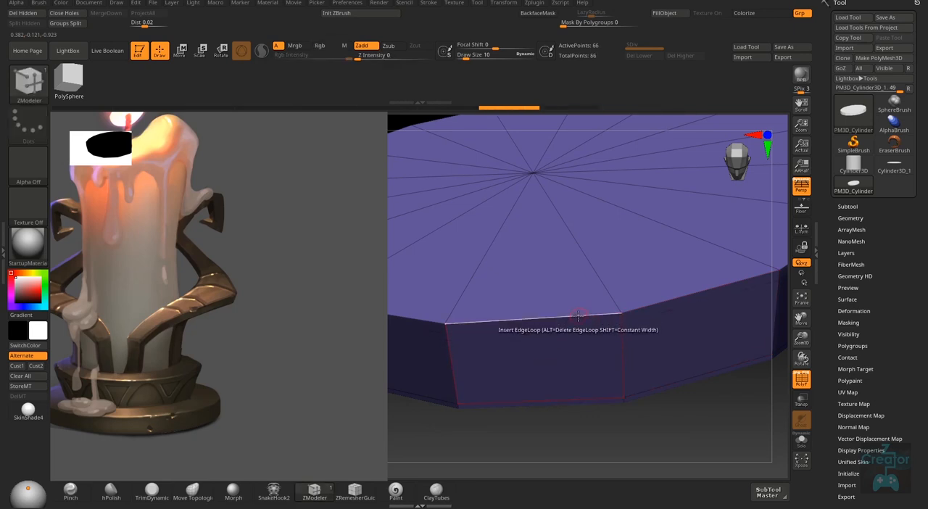
{"action": "key", "text": "space"}
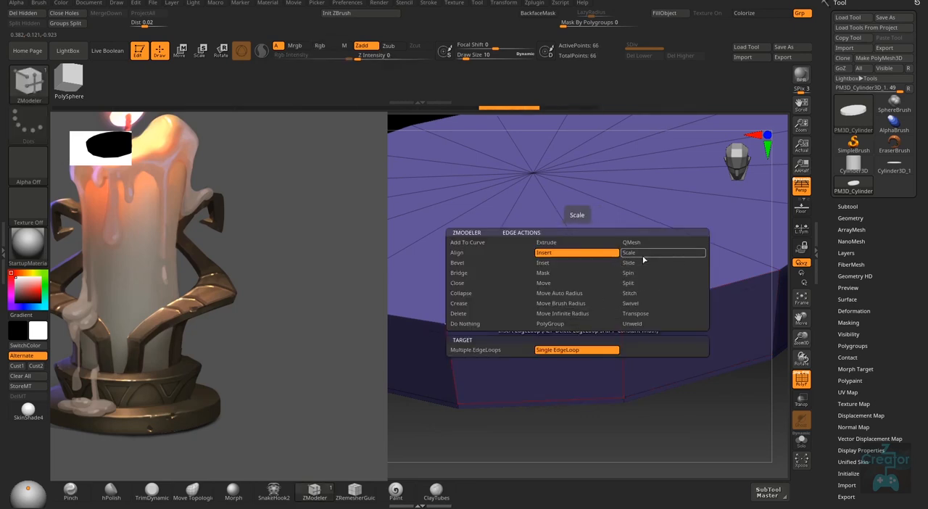
{"action": "left_click", "coordinate": [482, 264]}
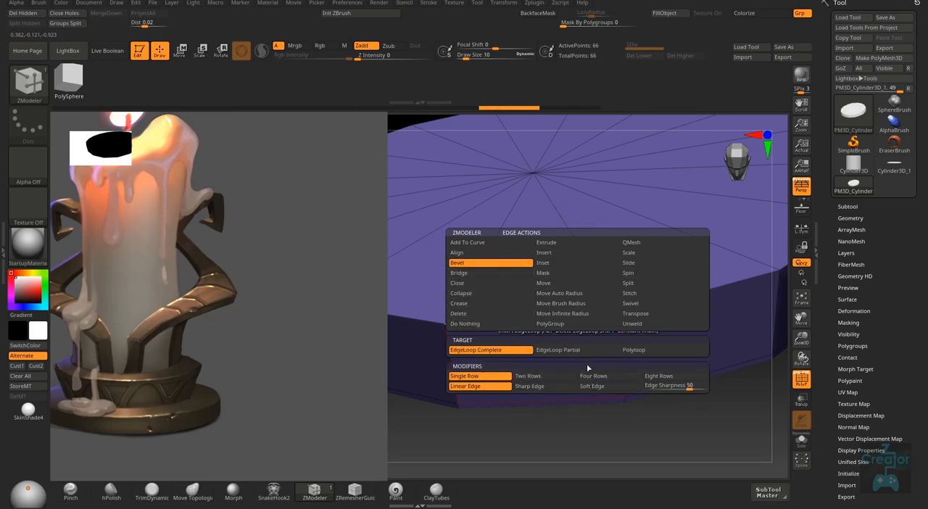
{"action": "left_click_drag", "start_coordinate": [615, 327], "coordinate": [612, 316]}
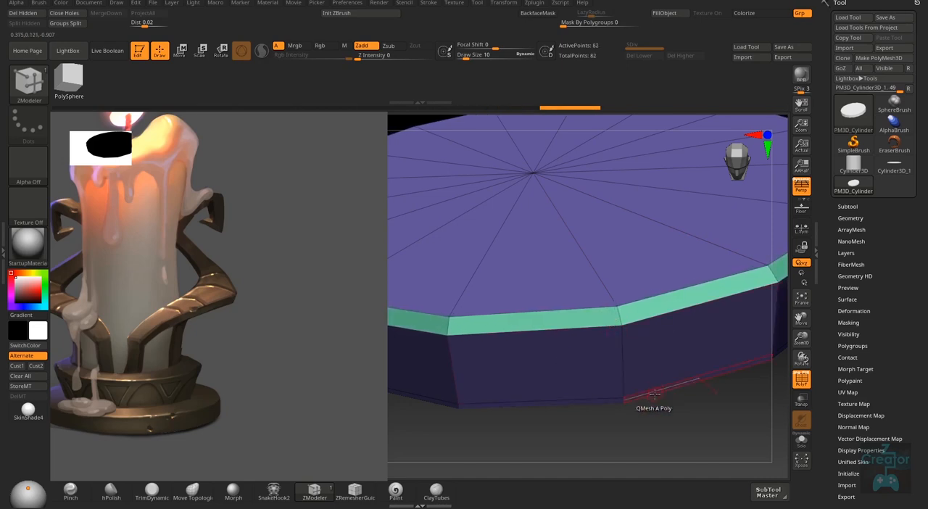
{"action": "mouse_move", "coordinate": [655, 388]}
{"action": "right_mouse_down"}
{"action": "mouse_move", "coordinate": [676, 398]}
{"action": "mouse_move", "coordinate": [654, 385]}
{"action": "right_mouse_up"}
{"action": "key", "text": "ctrl+z"}
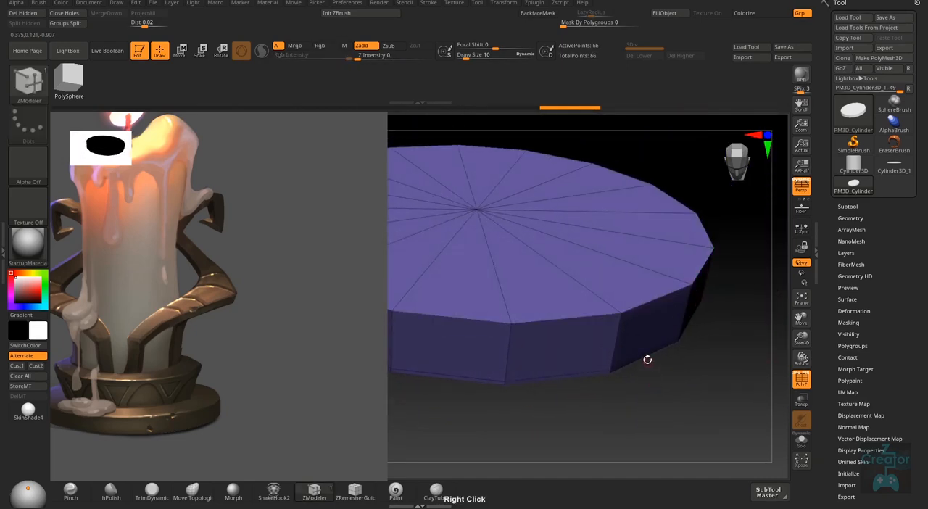
- Try the upper rim bevel with the EdgeLoop Partial target, and undo it
{"action": "right_click", "coordinate": [595, 318]}
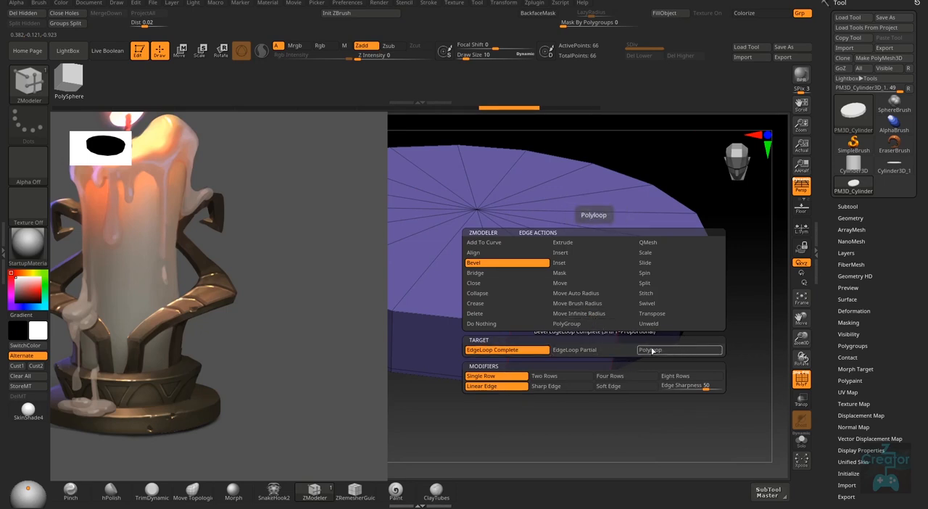
{"action": "left_click", "coordinate": [584, 350]}
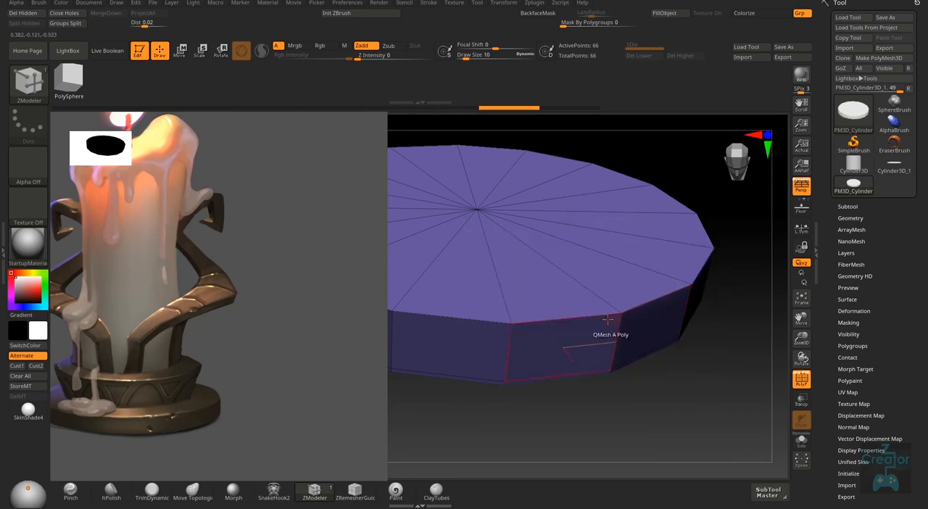
{"action": "left_click_drag", "start_coordinate": [607, 319], "coordinate": [606, 316]}
{"action": "key", "text": "ctrl+z"}
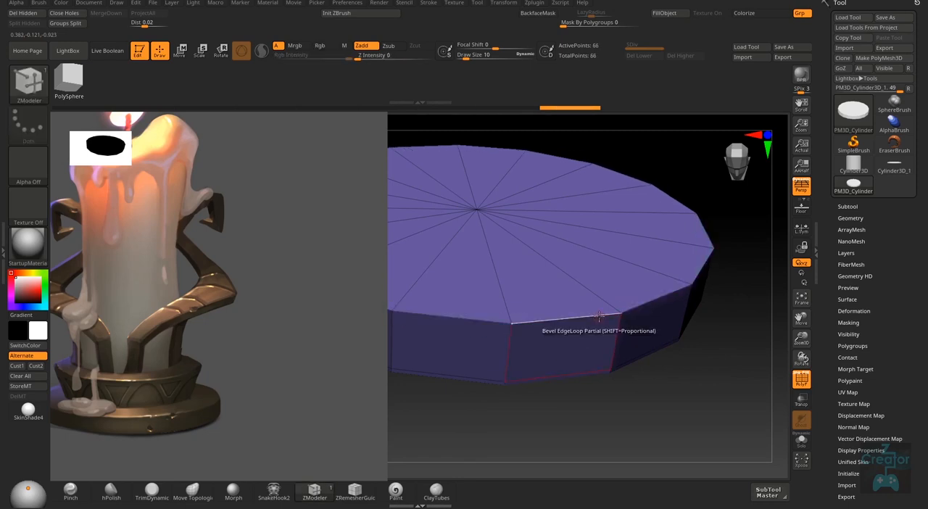
- Try the partial edge loop bevel on the upper rim with the Two Rows modifier, and undo it
{"action": "key", "text": "space"}
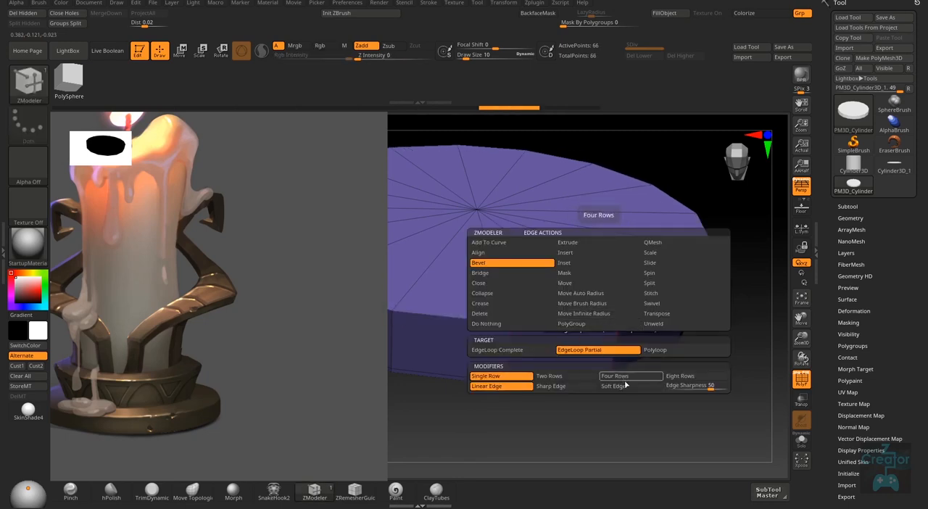
{"action": "left_click", "coordinate": [567, 375]}
{"action": "left_click_drag", "start_coordinate": [573, 318], "coordinate": [569, 319]}
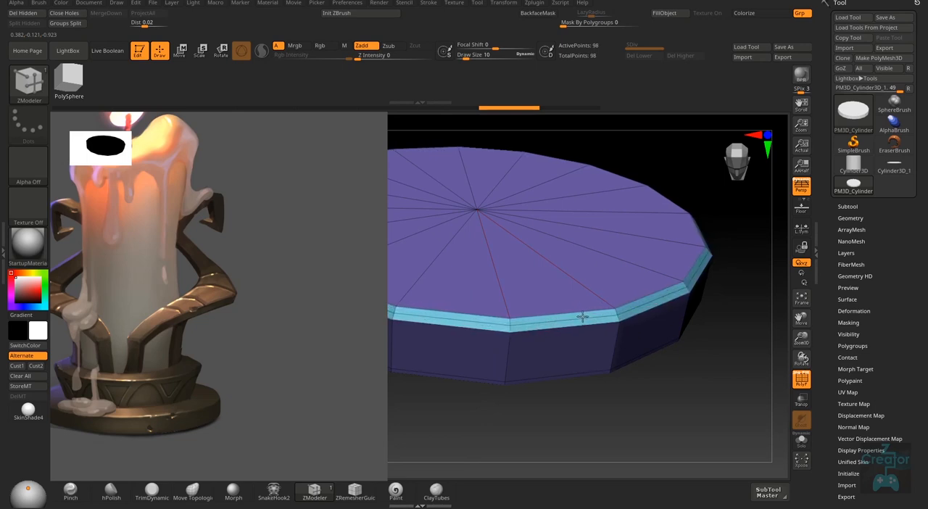
{"action": "key", "text": "ctrl+z"}
- Try the partial edge loop bevel on the upper rim with Four Rows, and undo it
{"action": "key", "text": "space"}
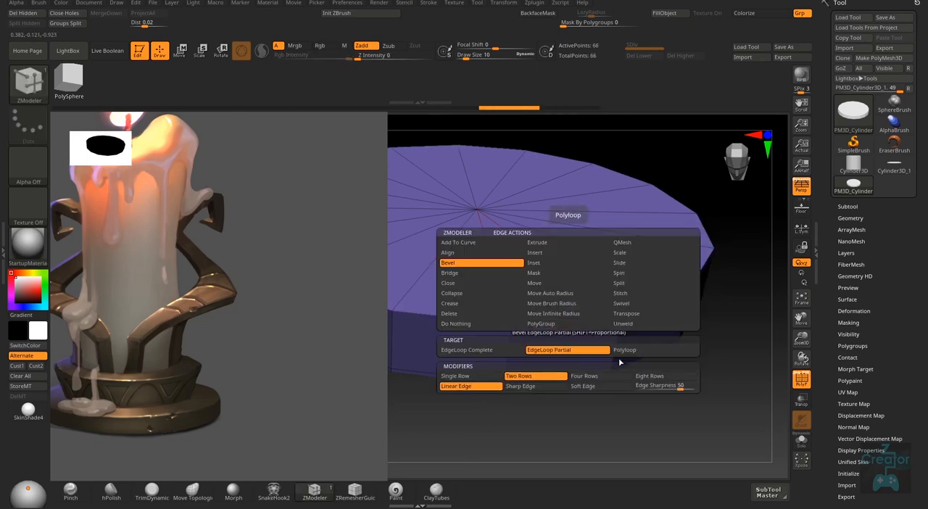
{"action": "left_click_drag", "start_coordinate": [565, 319], "coordinate": [580, 317]}
{"action": "left_click_drag", "start_coordinate": [638, 380], "coordinate": [649, 400]}
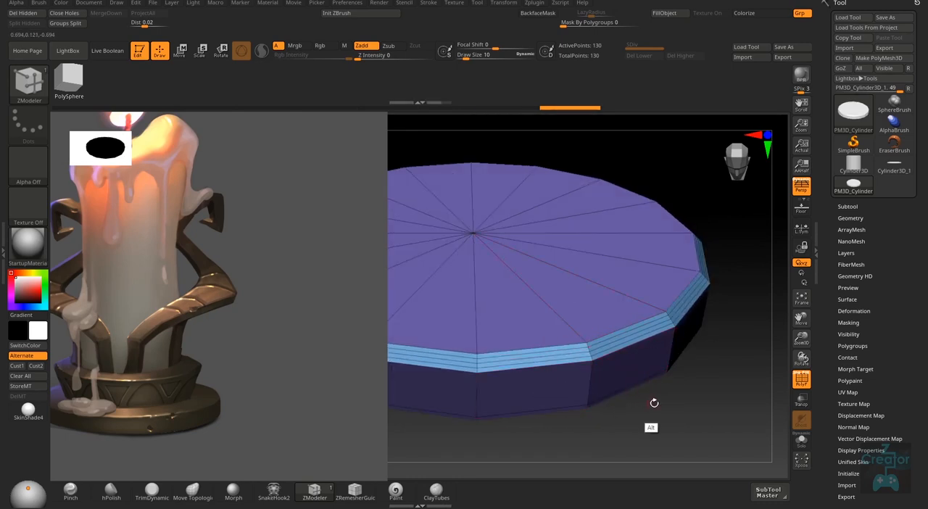
{"action": "right_click_drag", "start_coordinate": [652, 404], "coordinate": [676, 378], "text": "alt"}
{"action": "key", "text": "ctrl+z"}
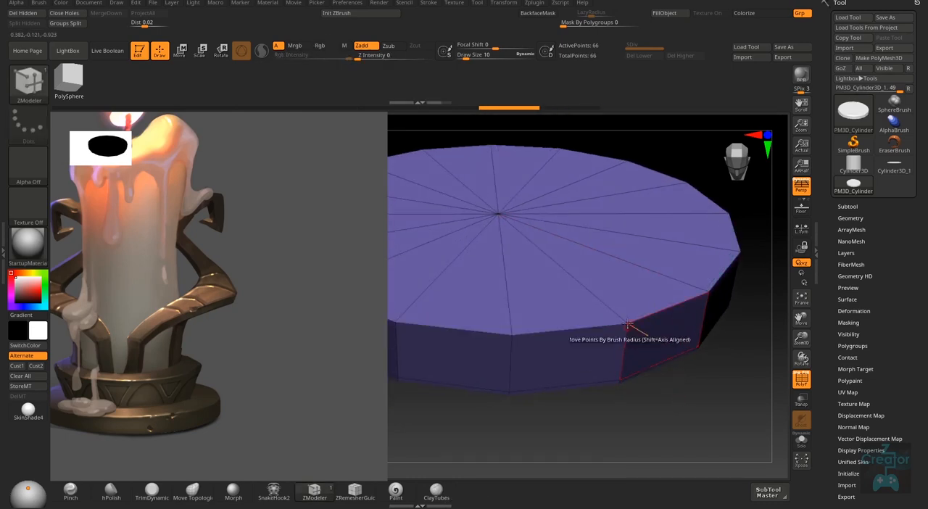
- Switch the edge action to Insert and add single edge loops beside the upper rim, one on the top face and one around the side
{"action": "mouse_move", "coordinate": [621, 313]}
{"action": "right_mouse_down"}
{"action": "mouse_move", "coordinate": [613, 315]}
{"action": "mouse_move", "coordinate": [631, 337]}
{"action": "mouse_move", "coordinate": [625, 341]}
{"action": "right_mouse_up"}
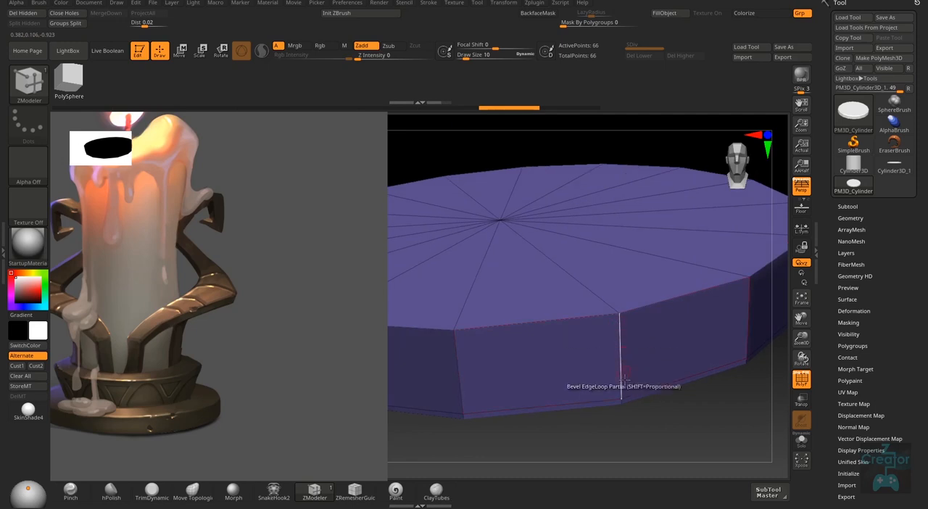
{"action": "right_click_drag", "start_coordinate": [627, 395], "coordinate": [619, 331]}
{"action": "right_click_drag", "start_coordinate": [615, 411], "coordinate": [608, 493]}
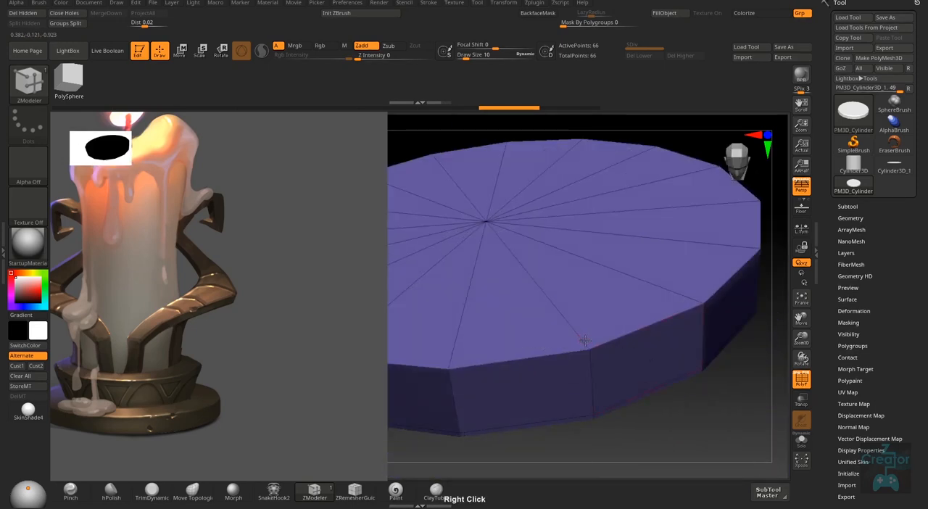
{"action": "right_click_drag", "start_coordinate": [584, 361], "coordinate": [586, 414], "text": "ctrl"}
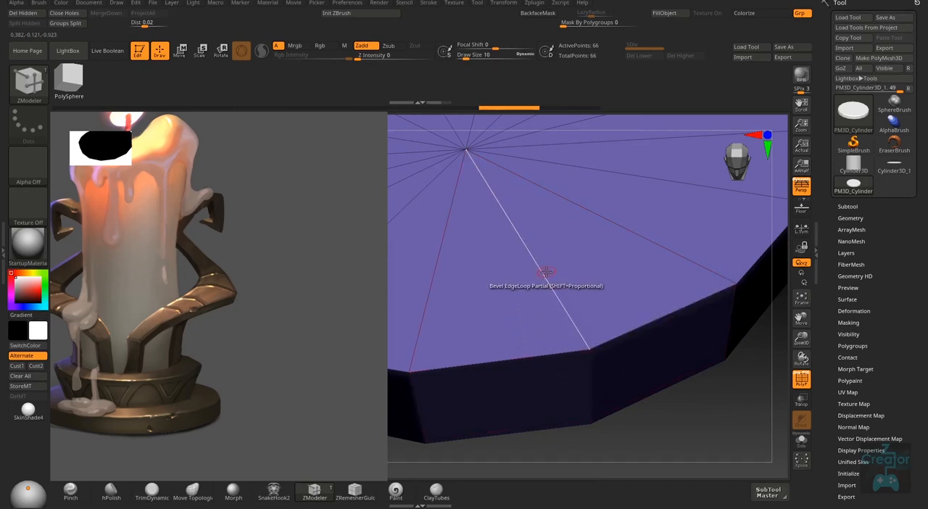
{"action": "key", "text": "space"}
{"action": "left_click", "coordinate": [531, 253]}
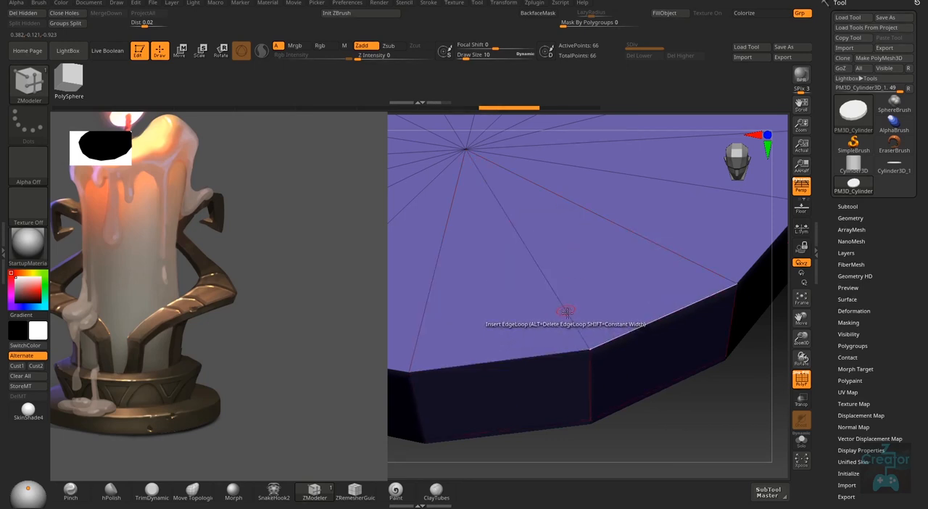
{"action": "key", "text": "ctrl"}
{"action": "key", "text": "ctrl"}
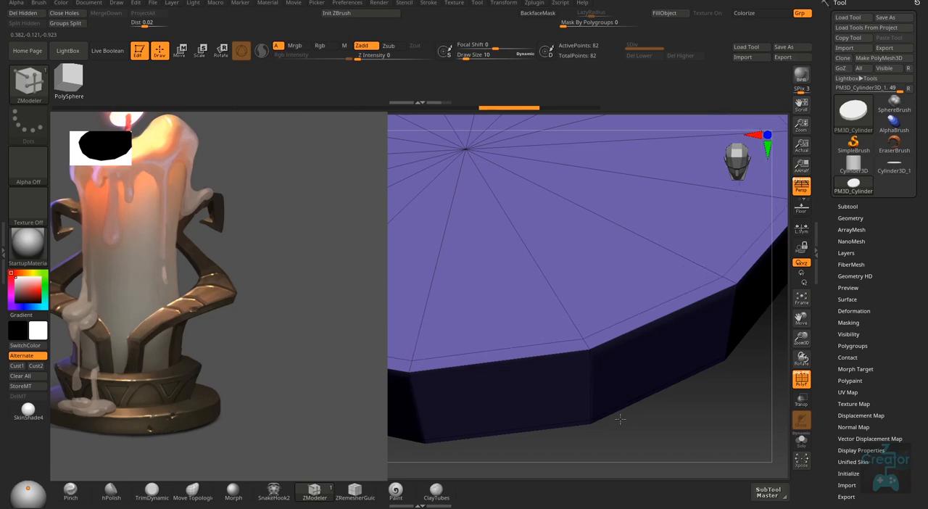
{"action": "key", "text": "ctrl+shift+z"}
{"action": "mouse_move", "coordinate": [623, 422]}
{"action": "right_mouse_down"}
{"action": "mouse_move", "coordinate": [621, 397]}
{"action": "mouse_move", "coordinate": [599, 367]}
{"action": "mouse_move", "coordinate": [615, 383]}
{"action": "right_mouse_up"}
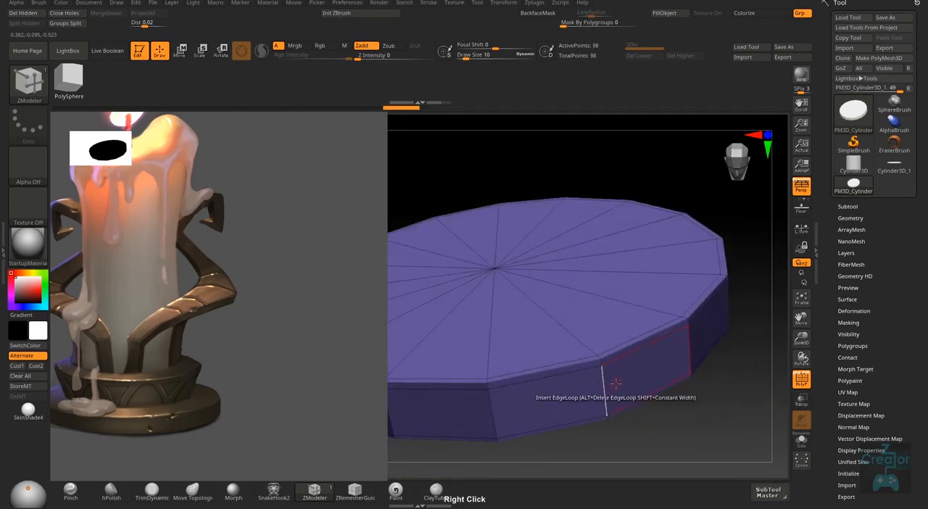
- Activate Dynamic Subdiv on the disc, choosing Always YES for its automatic activation
{"action": "key", "text": "d"}
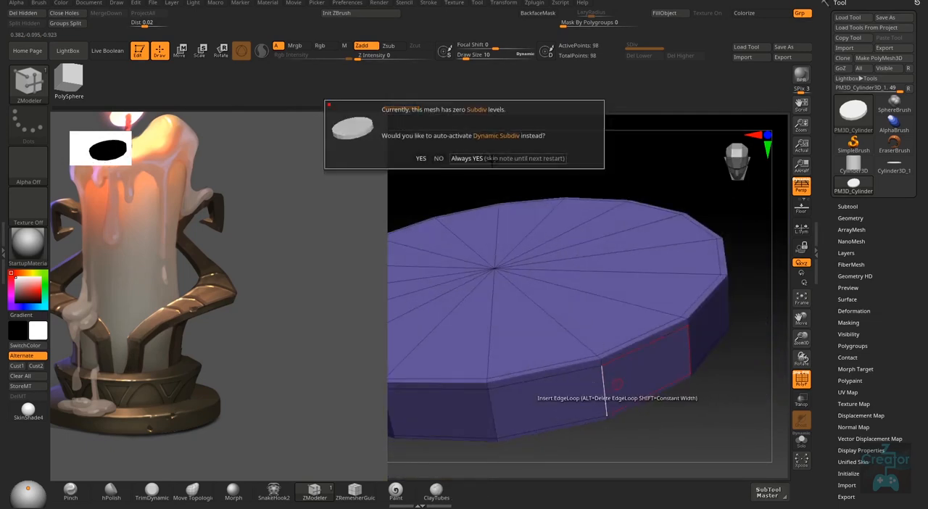
{"action": "left_click", "coordinate": [491, 161]}
{"action": "right_click", "coordinate": [685, 414], "text": "shift"}
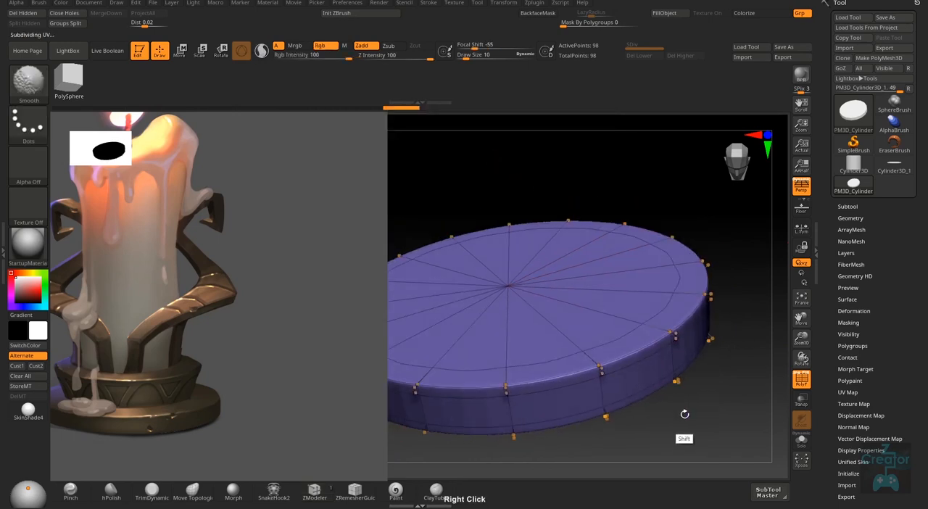
- Hide the polyframe, inspect the smoothed disc and turn the Dynamic Subdiv preview off
{"action": "key", "text": "shift+f"}
{"action": "right_click_drag", "start_coordinate": [690, 398], "coordinate": [632, 417]}
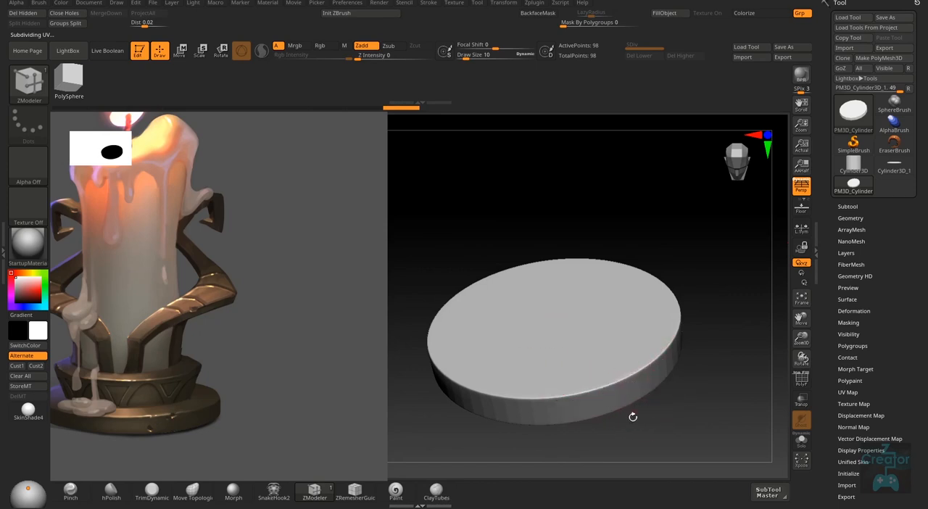
{"action": "key", "text": "shift"}
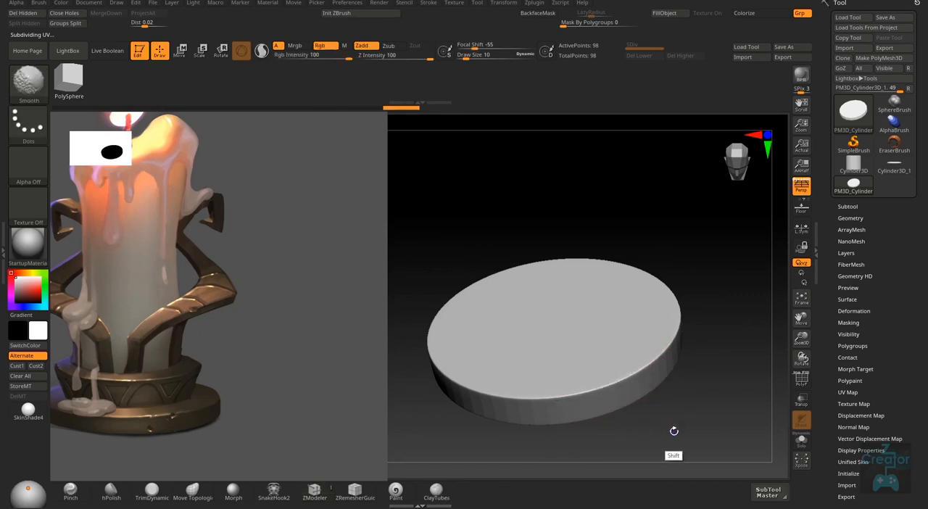
{"action": "key", "text": "shift+d"}
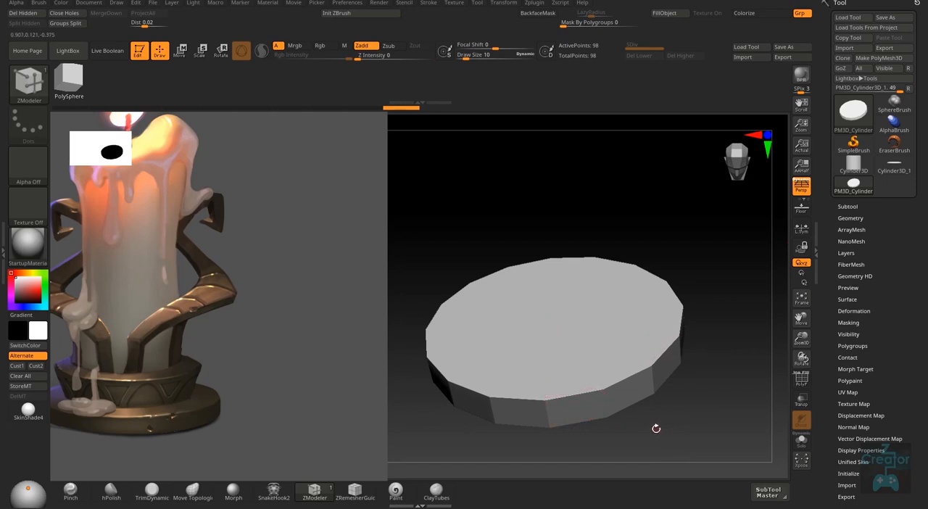
- Duplicate the base disc as a new subtool in the Subtool list and select the copy
{"action": "mouse_move", "coordinate": [656, 428]}
{"action": "right_mouse_down"}
{"action": "mouse_move", "coordinate": [669, 406]}
{"action": "mouse_move", "coordinate": [679, 441]}
{"action": "mouse_move", "coordinate": [663, 447]}
{"action": "mouse_move", "coordinate": [668, 417]}
{"action": "mouse_move", "coordinate": [666, 430]}
{"action": "right_mouse_up"}
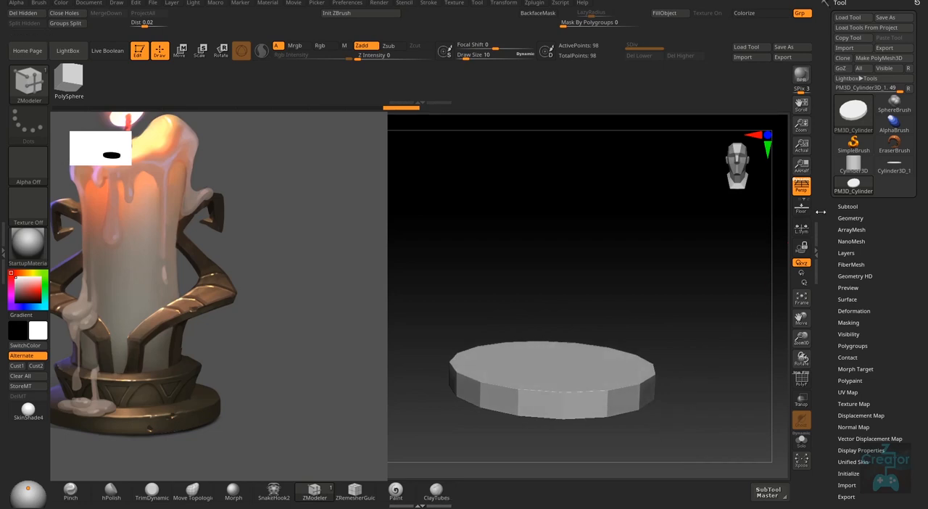
{"action": "left_click", "coordinate": [847, 206]}
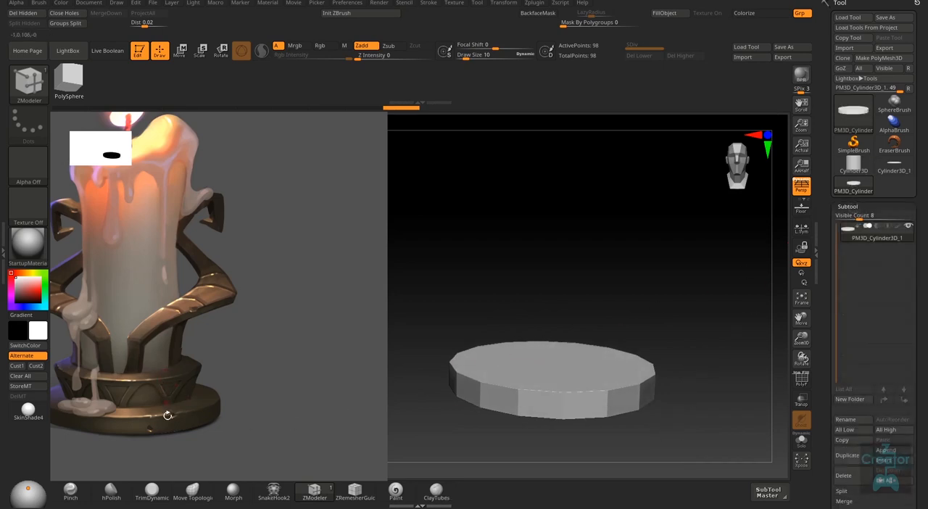
{"action": "key", "text": "ctrl+shift"}
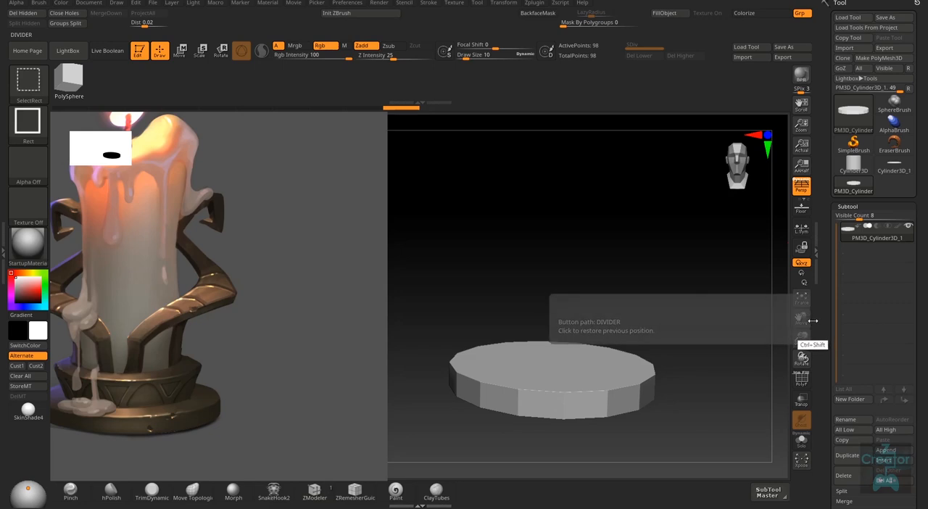
{"action": "key", "text": "ctrl+shift+d"}
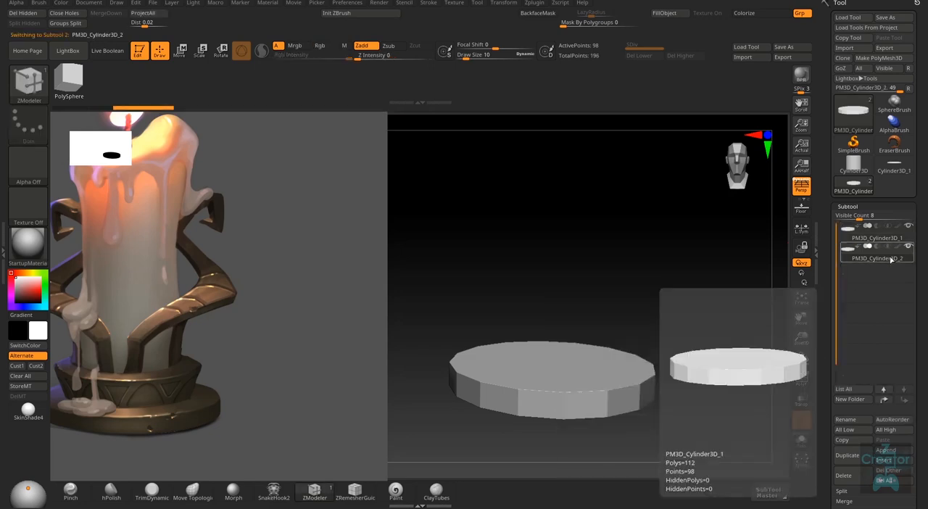
{"action": "left_click", "coordinate": [891, 259]}
- With perspective off, raise the copied disc above the base and scale it down uniformly into a smaller upper tier
{"action": "right_click_drag", "start_coordinate": [659, 416], "coordinate": [665, 400], "text": "shift"}
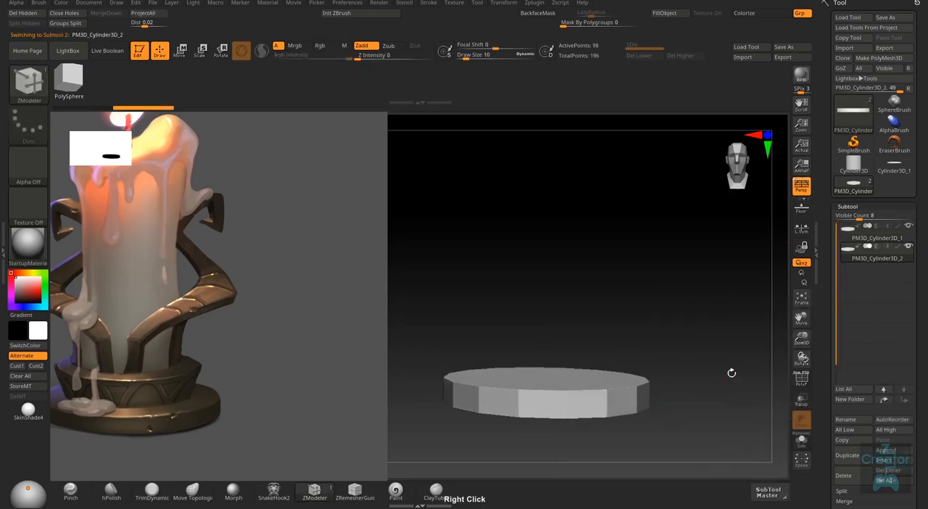
{"action": "left_click", "coordinate": [802, 187]}
{"action": "key", "text": "w"}
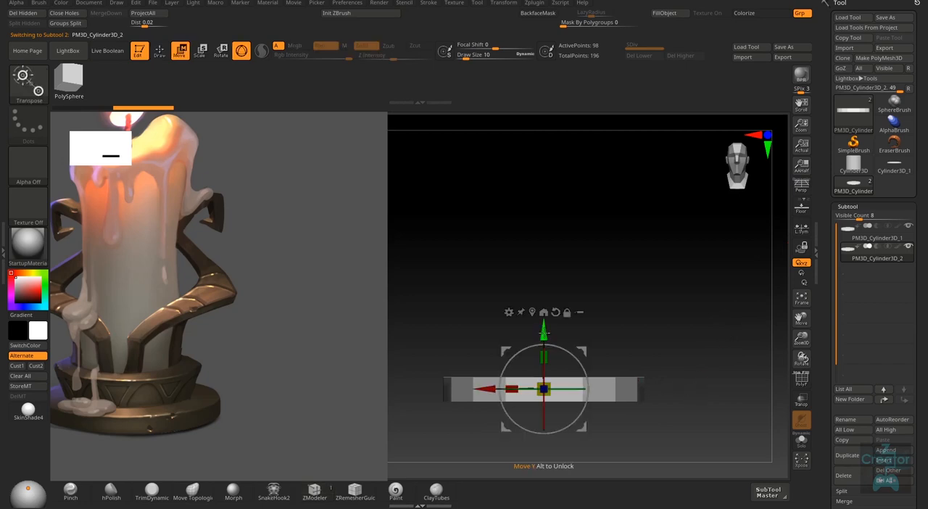
{"action": "left_click_drag", "start_coordinate": [544, 330], "coordinate": [544, 303]}
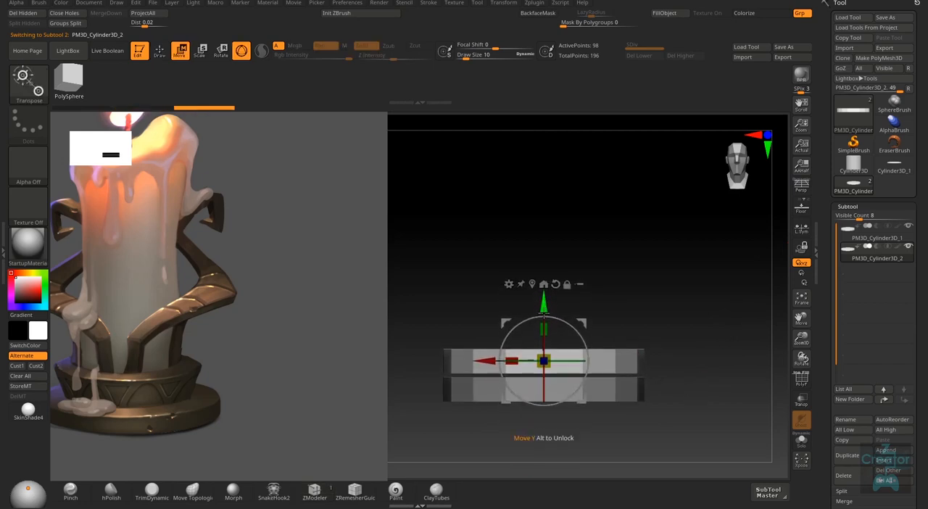
{"action": "left_click_drag", "start_coordinate": [543, 361], "coordinate": [526, 386]}
{"action": "right_click_drag", "start_coordinate": [616, 336], "coordinate": [675, 344]}
{"action": "left_click_drag", "start_coordinate": [546, 332], "coordinate": [555, 284]}
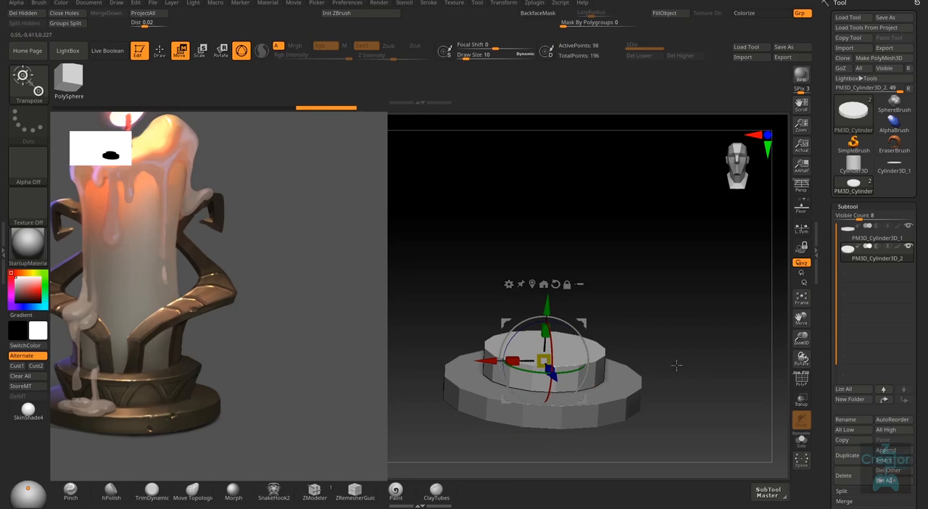
- Show the polyframe, isolate the upper disc and delete its supporting edge loops, then bring the base back into view
{"action": "key", "text": "shift+f"}
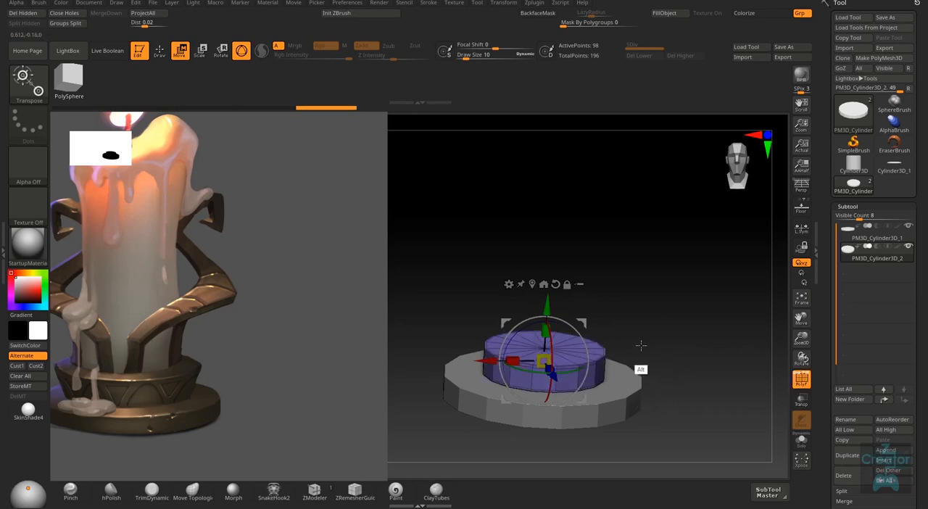
{"action": "right_click_drag", "start_coordinate": [641, 346], "coordinate": [639, 388], "text": "alt"}
{"action": "key", "text": "q"}
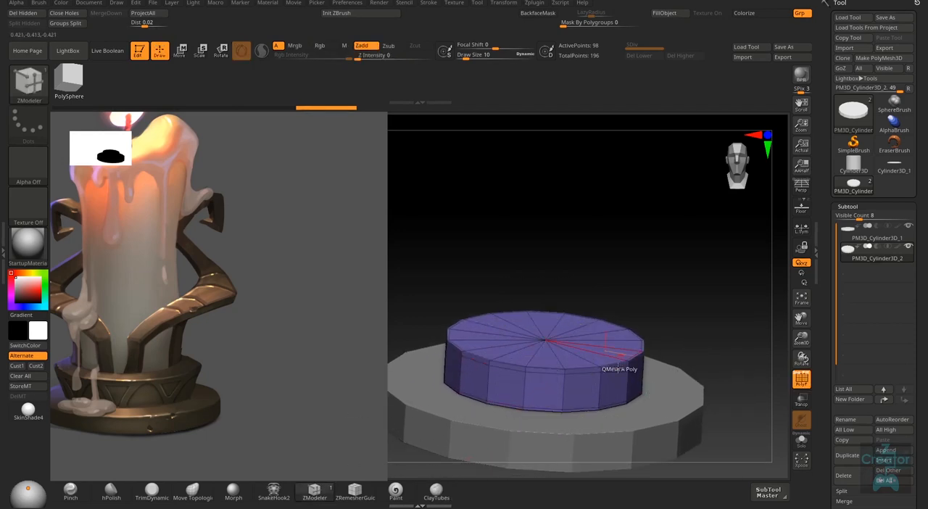
{"action": "right_click_drag", "start_coordinate": [576, 381], "coordinate": [603, 464], "text": "alt"}
{"action": "left_click", "coordinate": [594, 372], "text": "alt"}
{"action": "left_click", "coordinate": [598, 354], "text": "alt"}
{"action": "left_click", "coordinate": [596, 391], "text": "alt"}
{"action": "left_click", "coordinate": [581, 409], "text": "alt"}
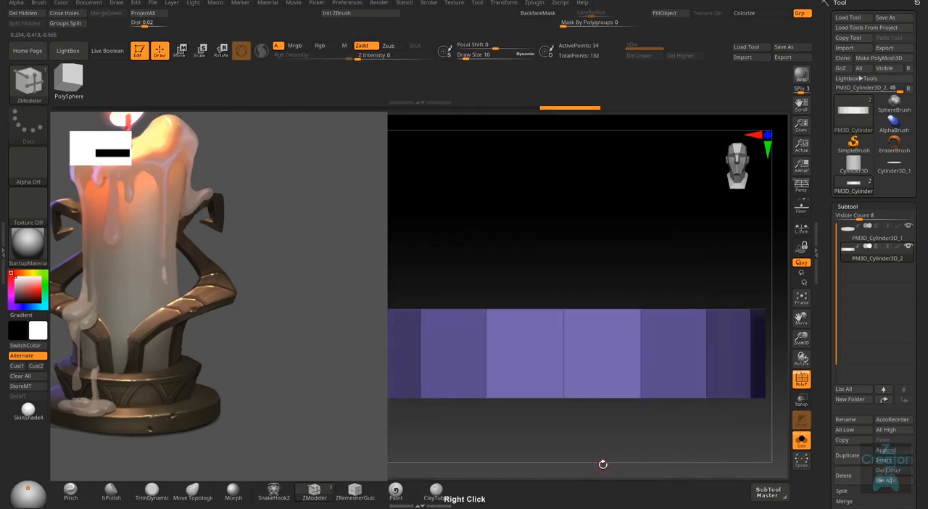
{"action": "right_click_drag", "start_coordinate": [650, 431], "coordinate": [668, 381], "text": "ctrl"}
{"action": "left_click", "coordinate": [801, 445]}
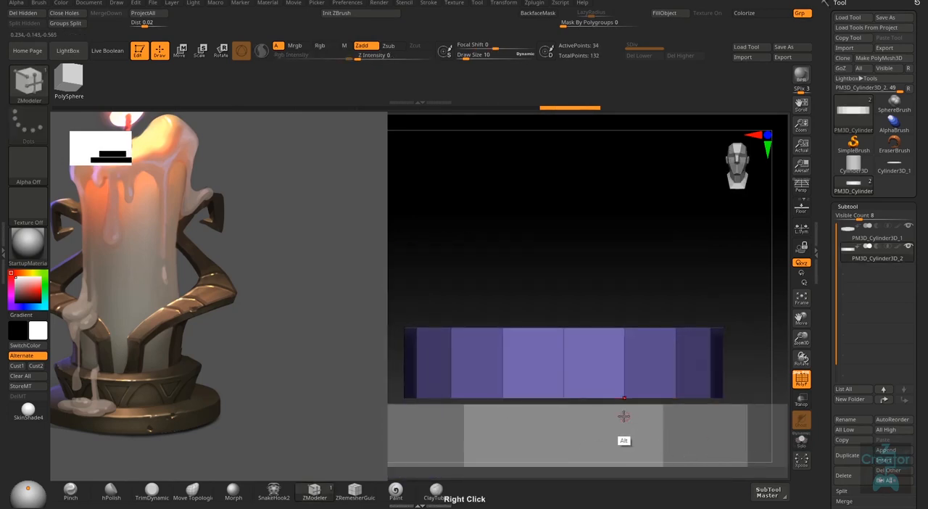
- Lower the upper disc slightly so that it rests on the top face of the base
{"action": "right_click_drag", "start_coordinate": [624, 417], "coordinate": [616, 398], "text": "ctrl"}
{"action": "mouse_move", "coordinate": [616, 398]}
{"action": "right_mouse_down"}
{"action": "mouse_move", "coordinate": [611, 417]}
{"action": "mouse_move", "coordinate": [615, 399]}
{"action": "right_mouse_up"}
{"action": "key", "text": "w"}
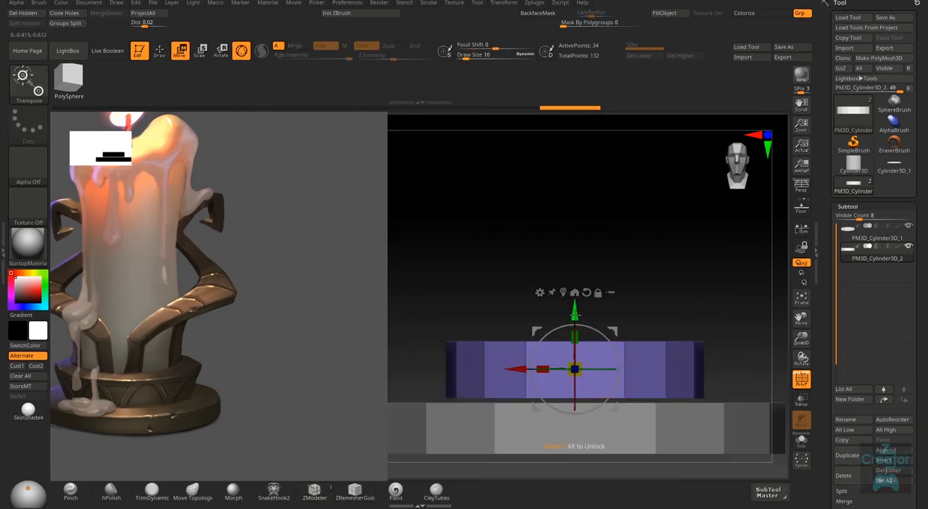
{"action": "left_click_drag", "start_coordinate": [575, 314], "coordinate": [575, 321]}
{"action": "key", "text": "q"}
{"action": "mouse_move", "coordinate": [637, 306]}
{"action": "right_mouse_down"}
{"action": "mouse_move", "coordinate": [635, 337]}
{"action": "mouse_move", "coordinate": [637, 326]}
{"action": "right_mouse_up"}
{"action": "right_click_drag", "start_coordinate": [679, 408], "coordinate": [675, 370], "text": "ctrl"}
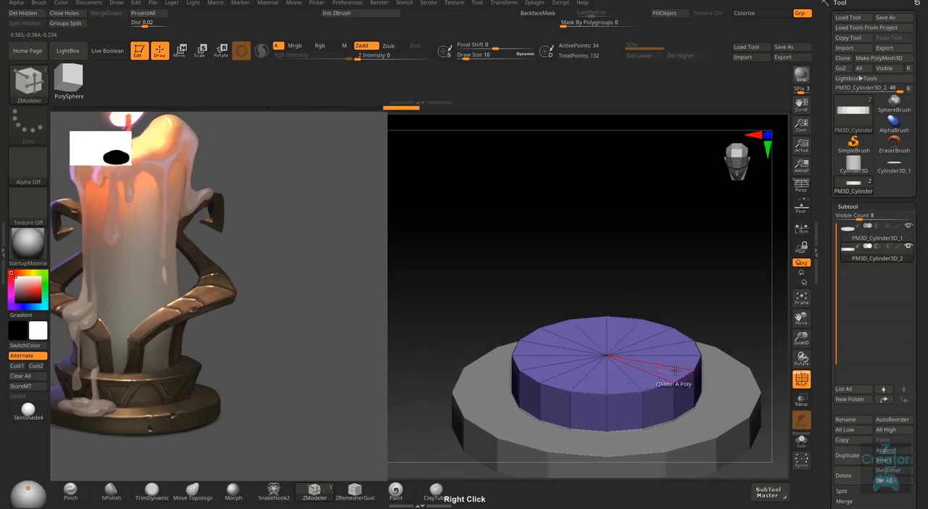
- Hide the polyframe and examine the two stacked discs from several angles against the reference
{"action": "key", "text": "shift+f"}
{"action": "mouse_move", "coordinate": [617, 406]}
{"action": "right_mouse_down", "text": "alt"}
{"action": "mouse_move", "coordinate": [591, 382]}
{"action": "mouse_move", "coordinate": [615, 400]}
{"action": "right_mouse_up", "text": "alt"}
{"action": "right_click_drag", "start_coordinate": [585, 324], "coordinate": [584, 339]}
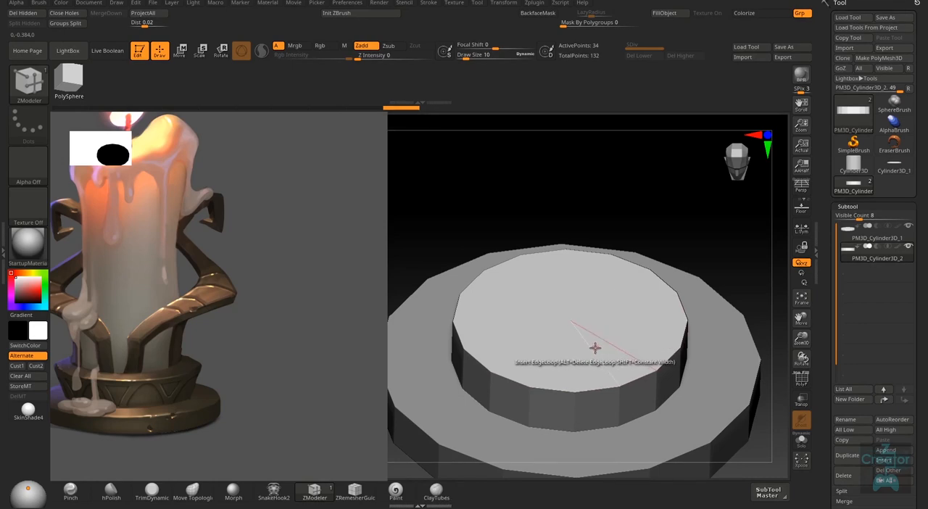
{"action": "mouse_move", "coordinate": [588, 375]}
{"action": "right_mouse_down"}
{"action": "mouse_move", "coordinate": [584, 297]}
{"action": "mouse_move", "coordinate": [586, 366]}
{"action": "right_mouse_up"}
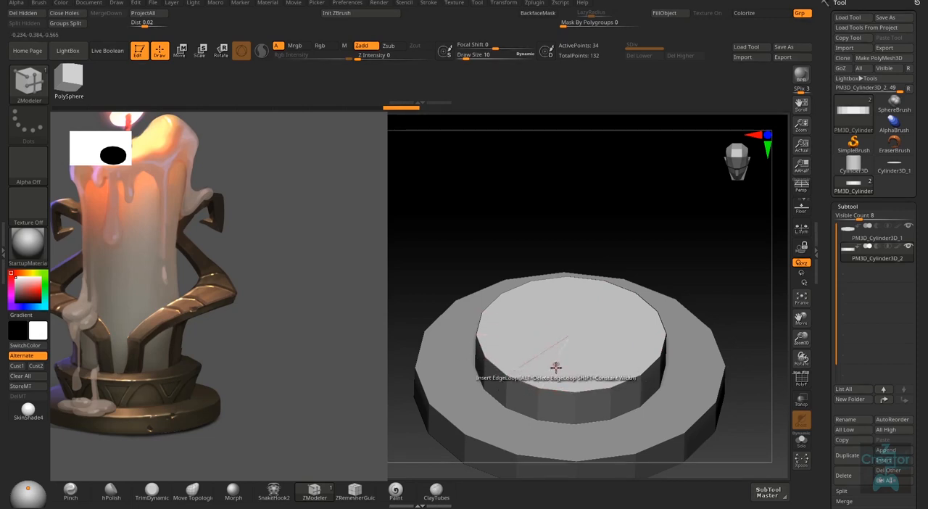
{"action": "right_click_drag", "start_coordinate": [590, 387], "coordinate": [595, 373]}
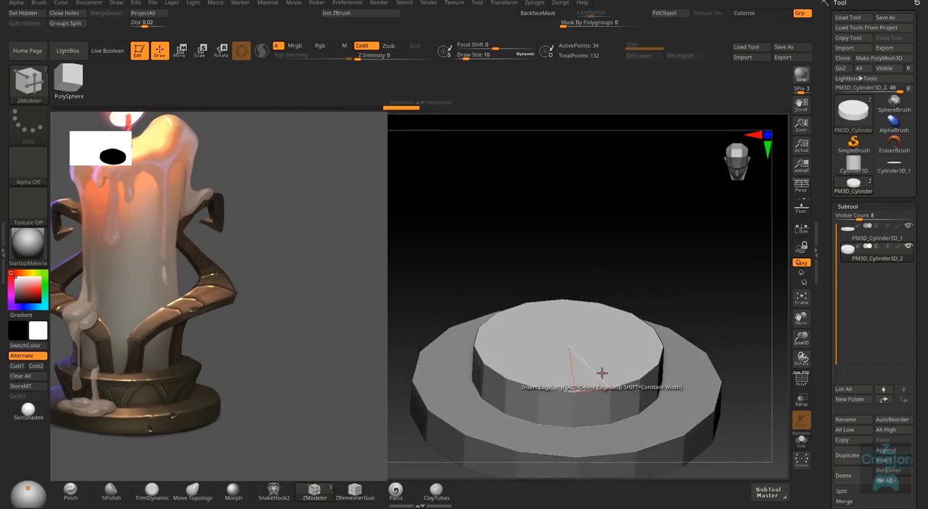
{"action": "left_click_drag", "start_coordinate": [715, 315], "coordinate": [715, 310]}
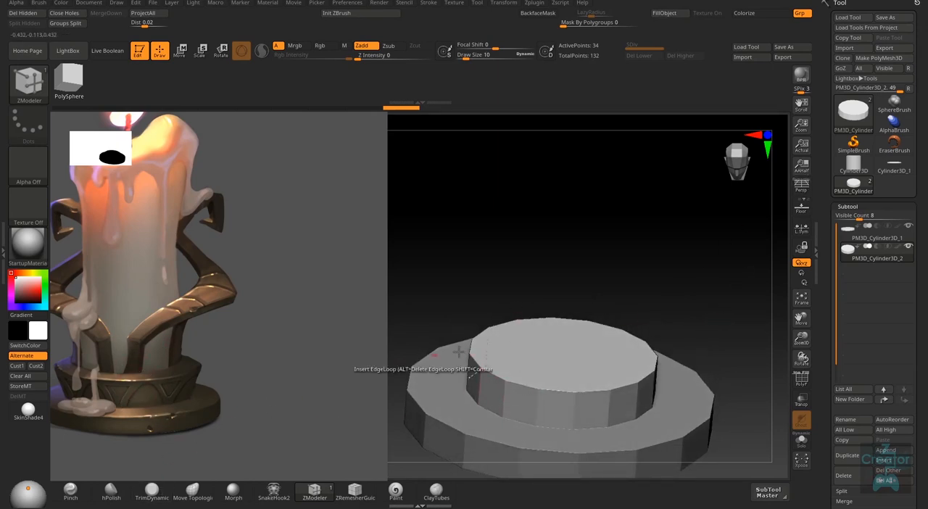
{"action": "right_click_drag", "start_coordinate": [652, 355], "coordinate": [693, 310]}
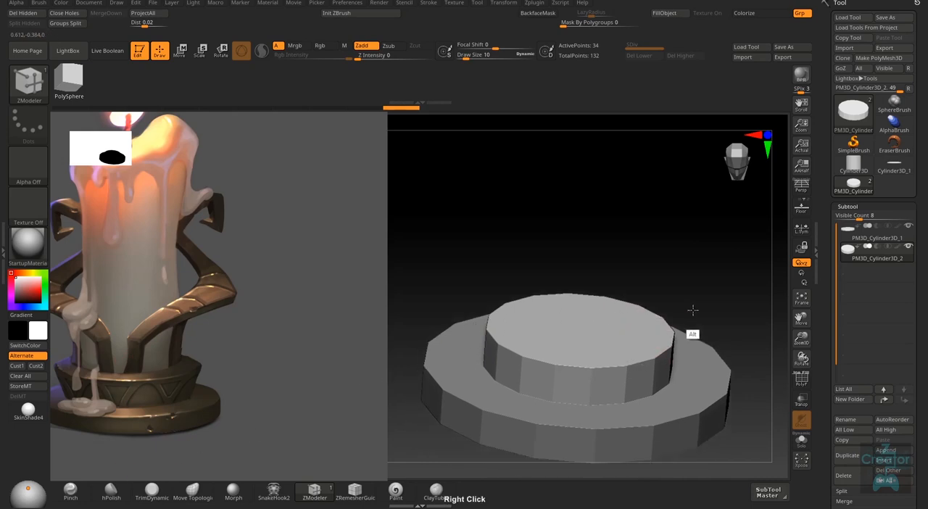
- Set the edge action to Scale with EdgeLoop Complete and flare the upper disc's top rim outward
{"action": "right_click_drag", "start_coordinate": [629, 350], "coordinate": [599, 384]}
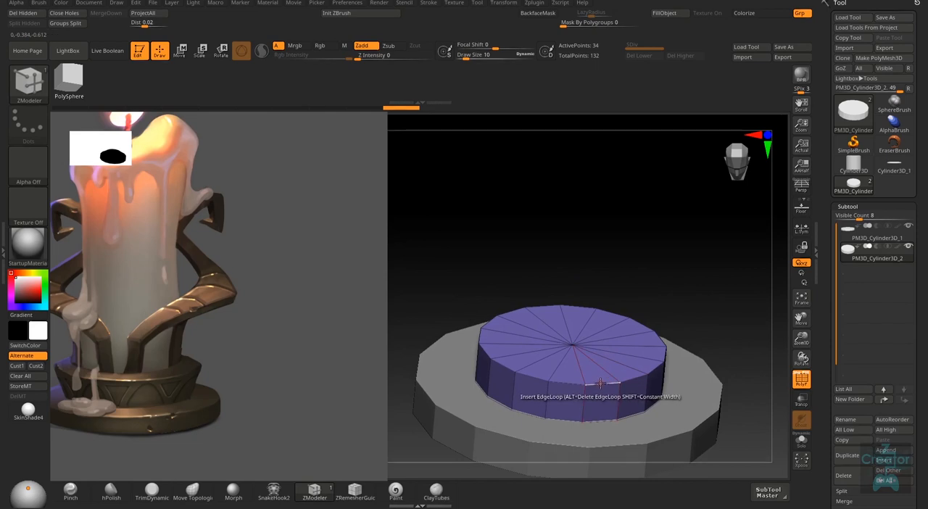
{"action": "key", "text": "space"}
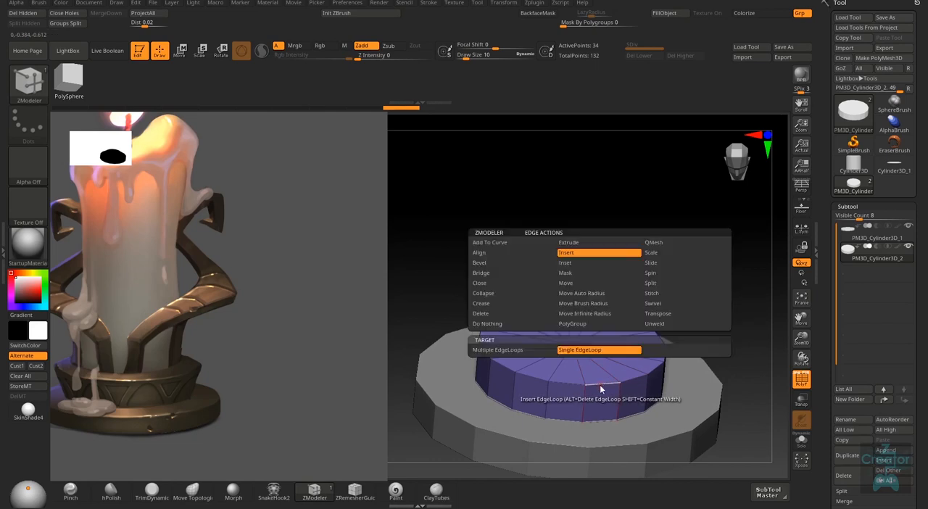
{"action": "left_click", "coordinate": [663, 254]}
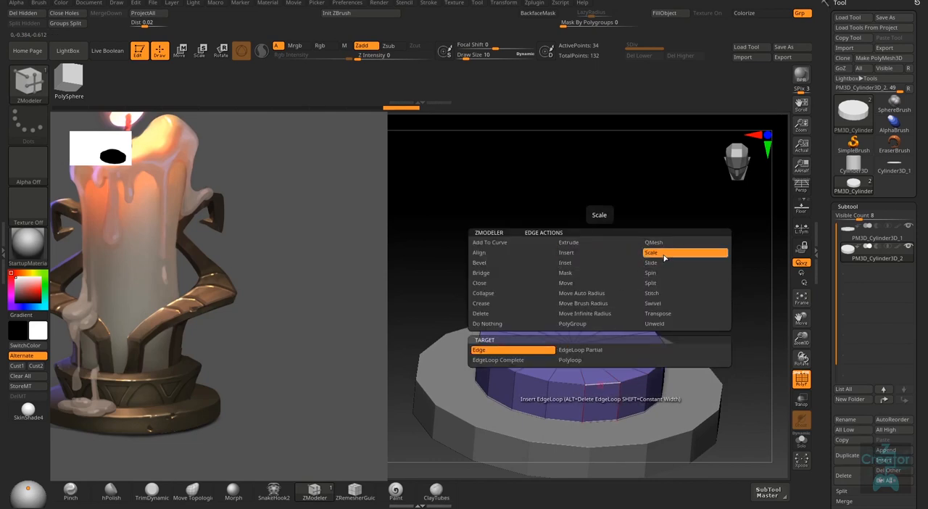
{"action": "left_click", "coordinate": [591, 351]}
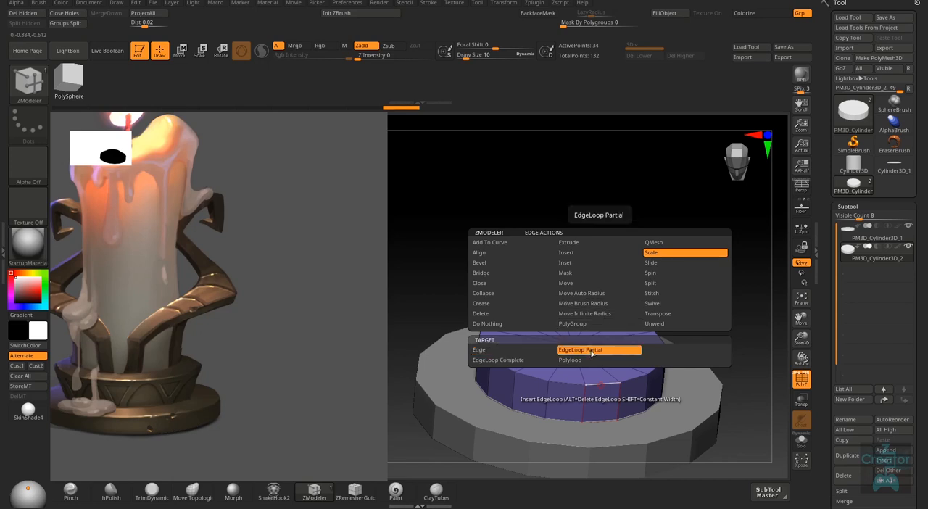
{"action": "left_click", "coordinate": [521, 360]}
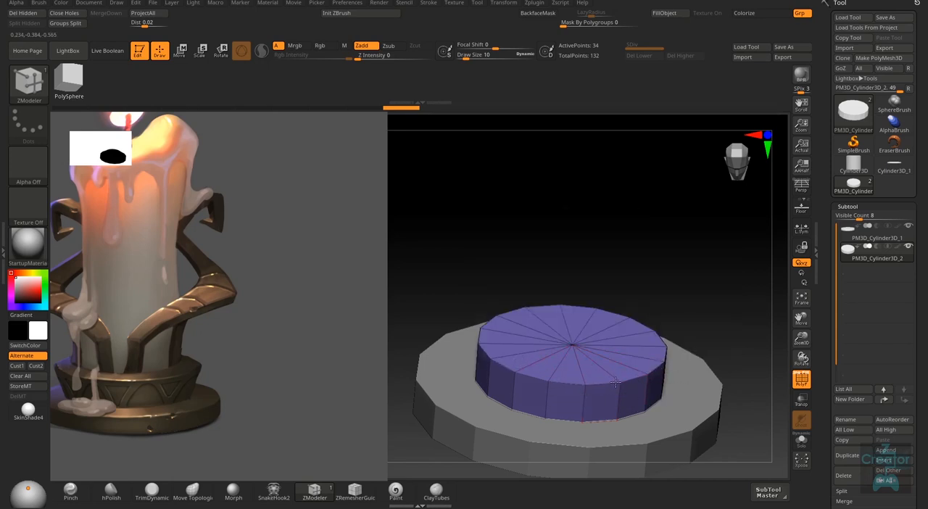
{"action": "left_click_drag", "start_coordinate": [615, 382], "coordinate": [646, 395]}
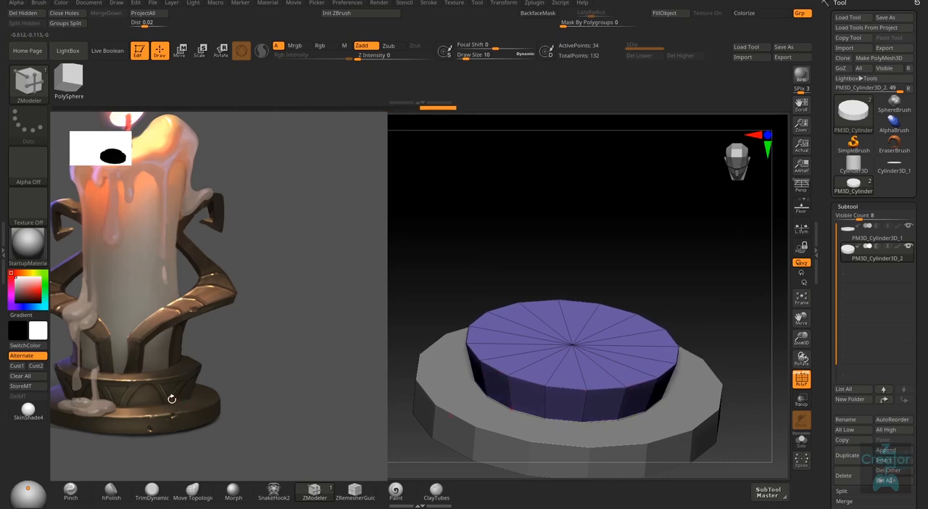
- Widen the upper disc's top rim a little more, checking its tapered profile from the front and above
{"action": "right_click_drag", "start_coordinate": [689, 321], "coordinate": [672, 334]}
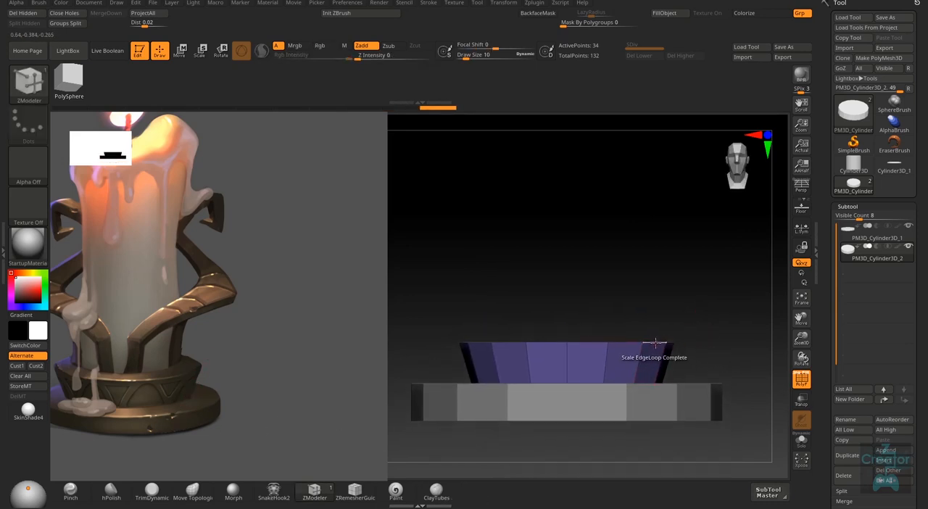
{"action": "mouse_move", "coordinate": [657, 342]}
{"action": "right_mouse_down"}
{"action": "mouse_move", "coordinate": [659, 326]}
{"action": "mouse_move", "coordinate": [652, 341]}
{"action": "right_mouse_up"}
{"action": "left_click_drag", "start_coordinate": [654, 339], "coordinate": [653, 340]}
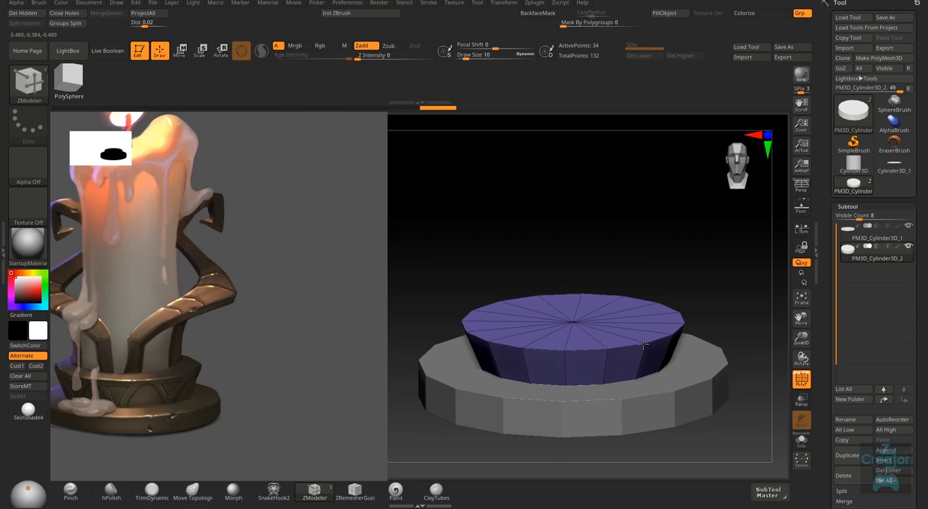
{"action": "right_click_drag", "start_coordinate": [643, 344], "coordinate": [576, 301]}
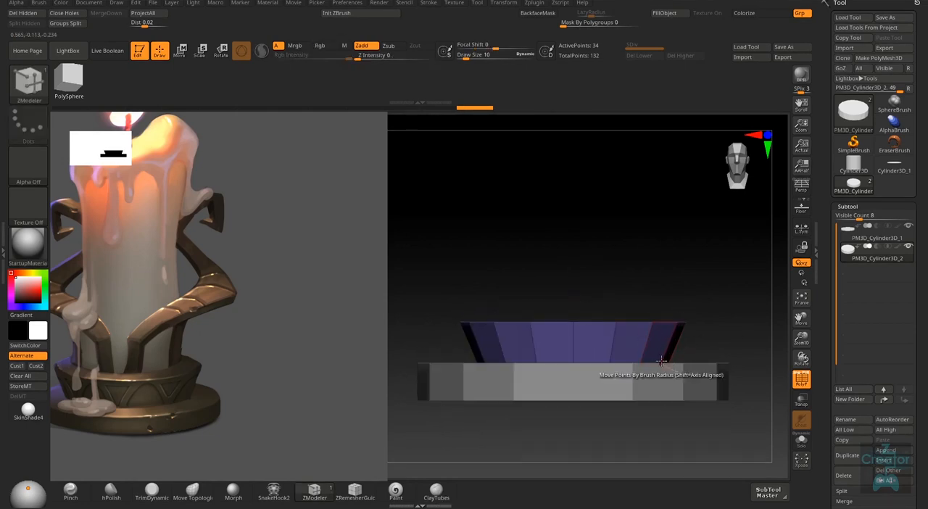
{"action": "right_click_drag", "start_coordinate": [675, 300], "coordinate": [631, 328]}
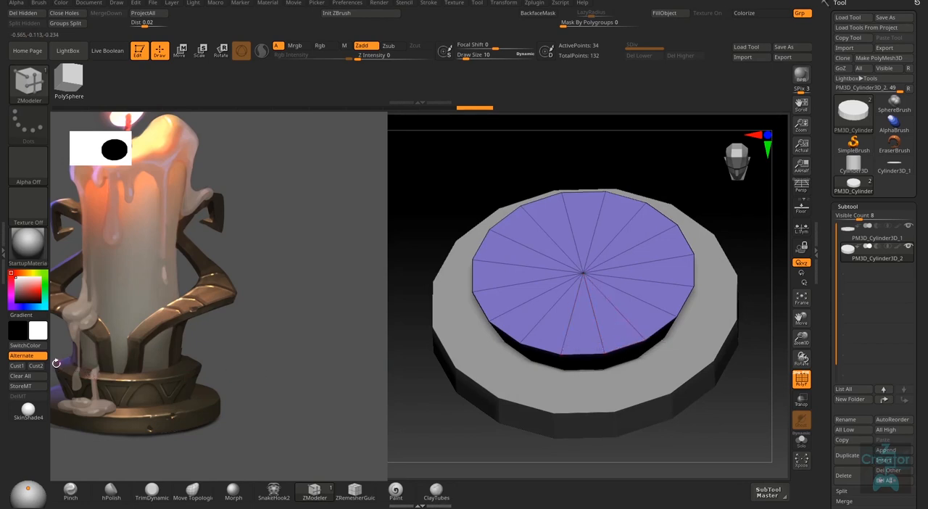
- Move the Spotlight dial onto the candle holder's base in the reference image and leave Spotlight editing
{"action": "key", "text": "z"}
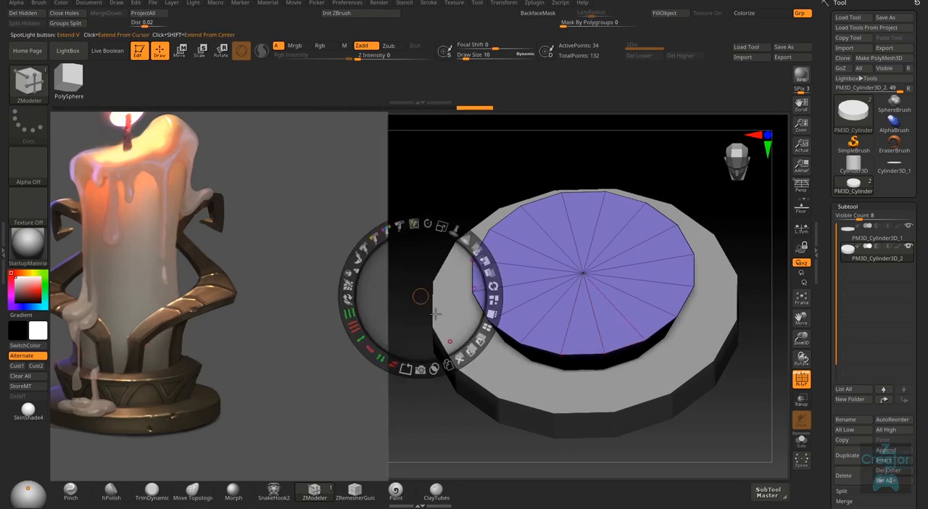
{"action": "left_click_drag", "start_coordinate": [421, 298], "coordinate": [163, 371]}
{"action": "key", "text": "z"}
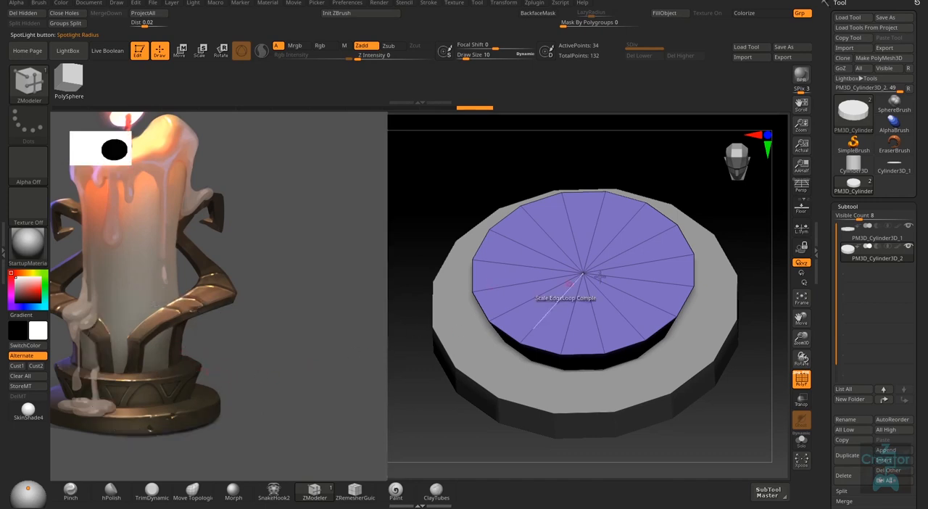
- Switch the edge action back to Insert and add a single edge loop around the upper disc's top face, near the rim
{"action": "right_click_drag", "start_coordinate": [616, 323], "coordinate": [622, 308]}
{"action": "right_click", "coordinate": [620, 319]}
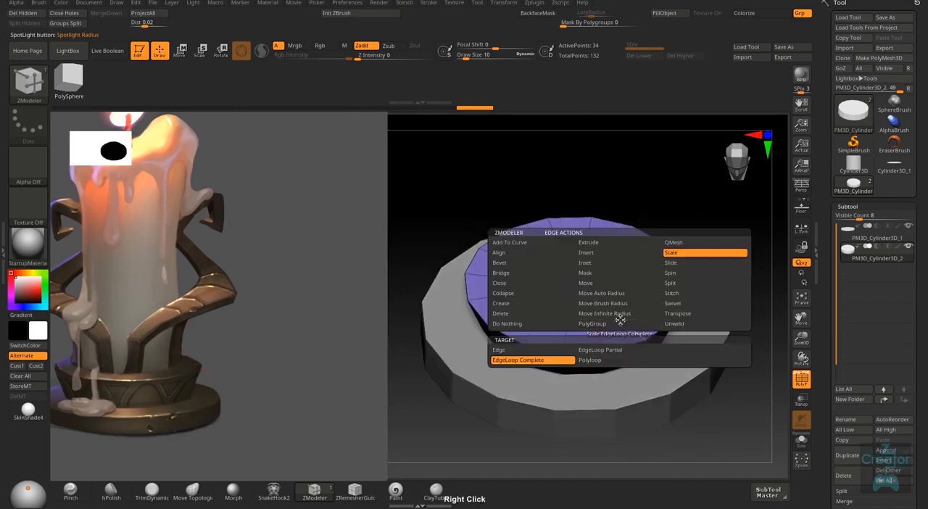
{"action": "left_click", "coordinate": [586, 253]}
{"action": "left_click", "coordinate": [602, 354]}
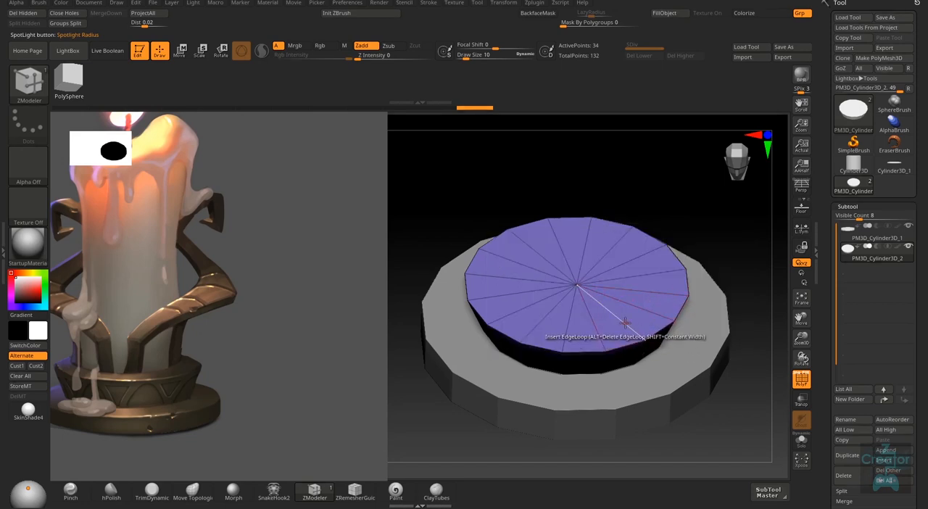
{"action": "mouse_move", "coordinate": [629, 330]}
{"action": "right_mouse_down"}
{"action": "mouse_move", "coordinate": [638, 314]}
{"action": "mouse_move", "coordinate": [636, 333]}
{"action": "right_mouse_up"}
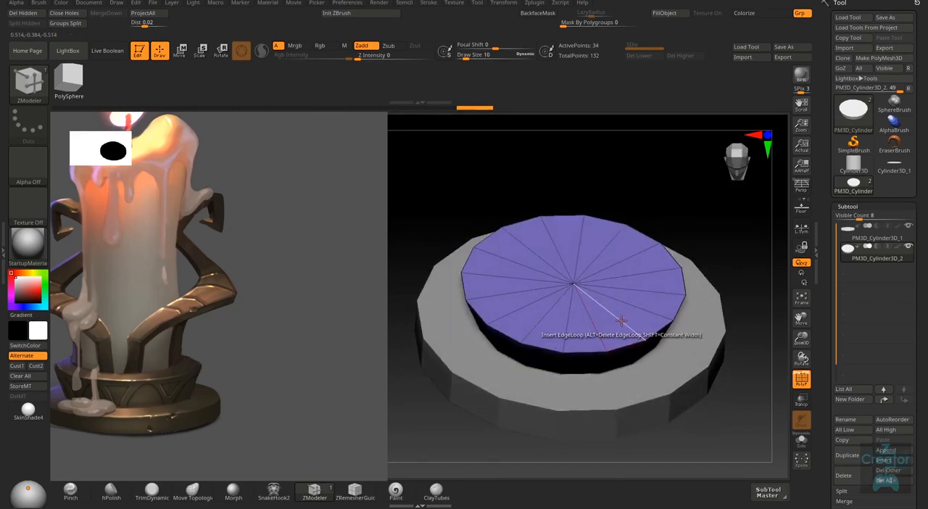
{"action": "left_click", "coordinate": [622, 323]}
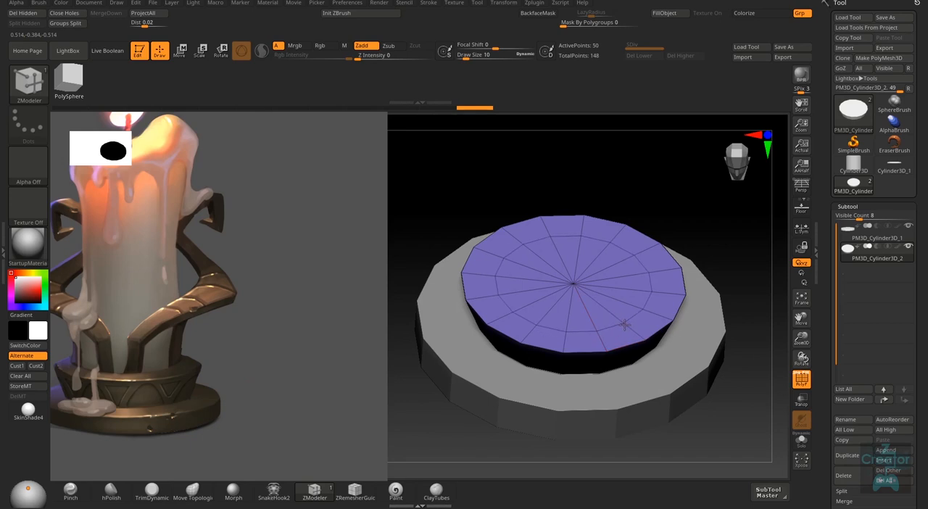
- Switch the edge action to Scale with EdgeLoop Complete and try it on the inner loop of the upper disc's top face
{"action": "mouse_move", "coordinate": [619, 335]}
{"action": "right_mouse_down"}
{"action": "mouse_move", "coordinate": [615, 314]}
{"action": "mouse_move", "coordinate": [612, 328]}
{"action": "right_mouse_up"}
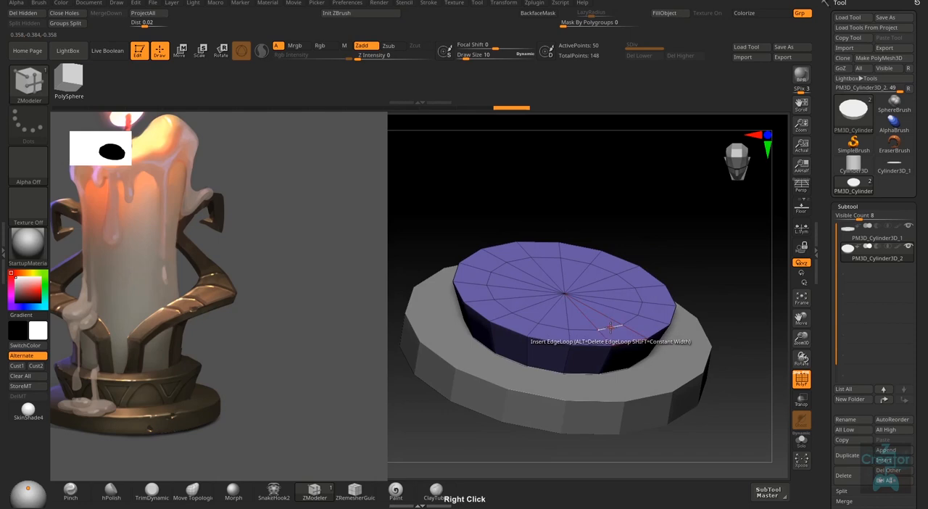
{"action": "key", "text": "space"}
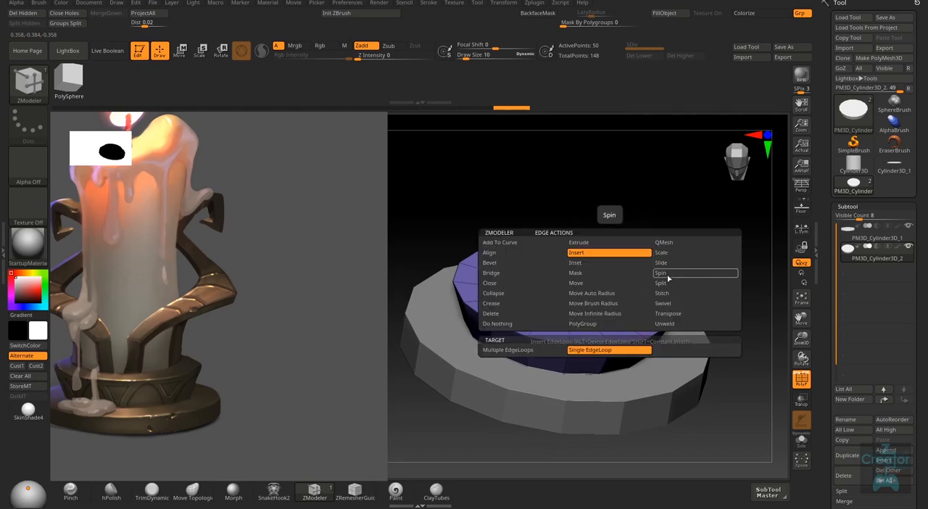
{"action": "left_click", "coordinate": [672, 254]}
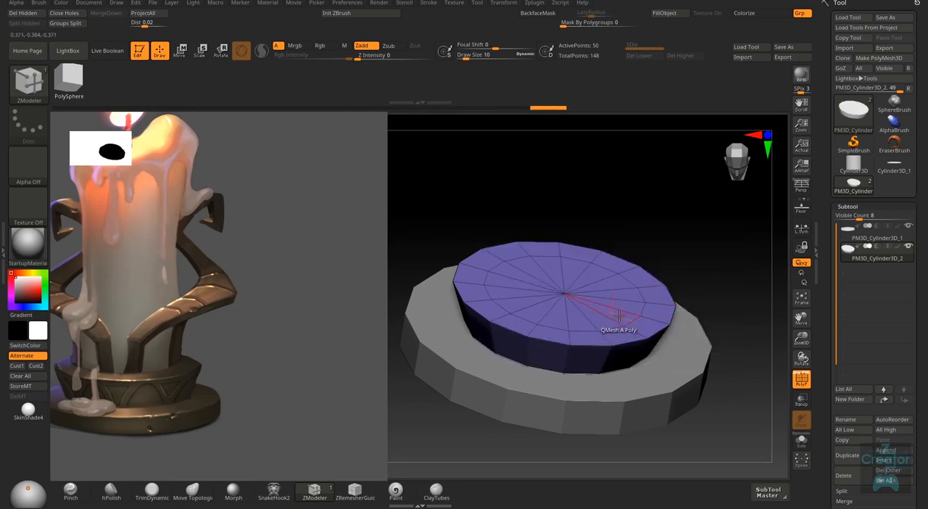
{"action": "right_click_drag", "start_coordinate": [618, 316], "coordinate": [615, 333]}
{"action": "right_click", "coordinate": [615, 330]}
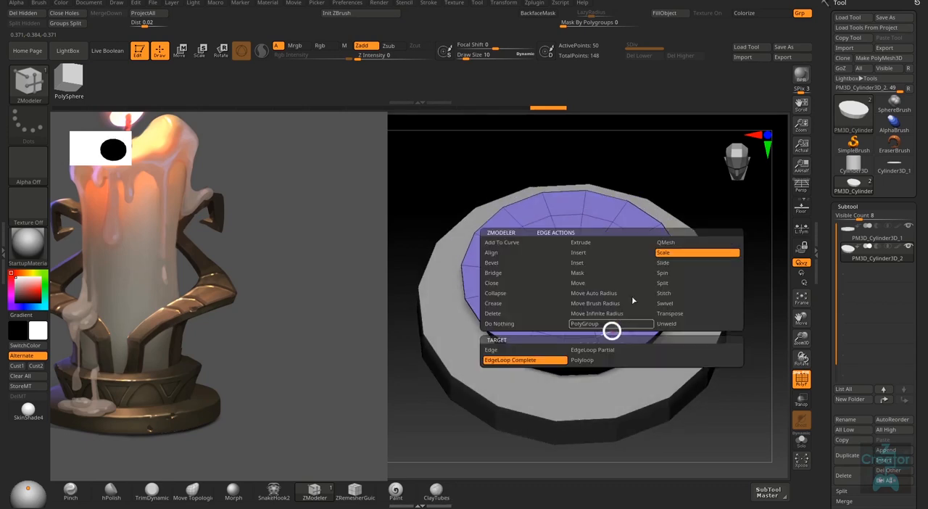
{"action": "right_click_drag", "start_coordinate": [613, 342], "coordinate": [608, 321]}
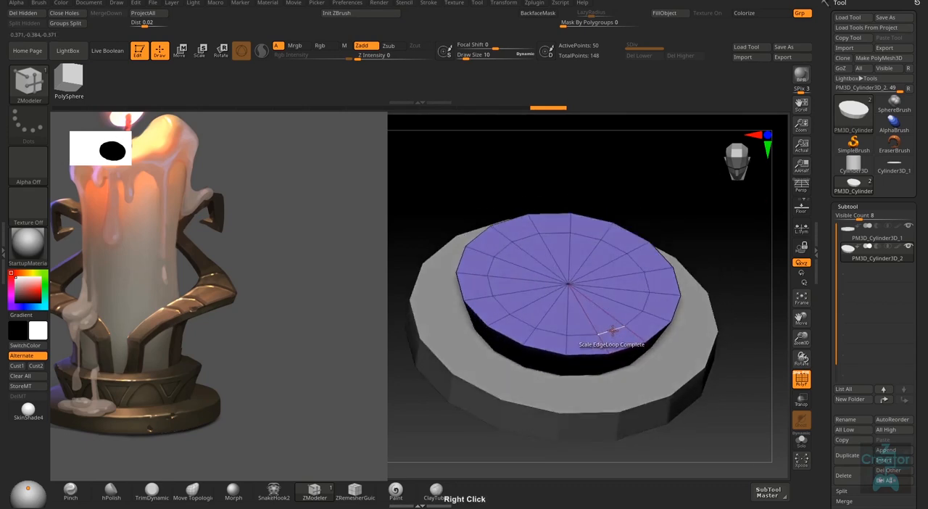
- Try moving the inner edge loop with Move Auto Radius set to EdgeLoop Partial, and undo the move
{"action": "right_click", "coordinate": [608, 334]}
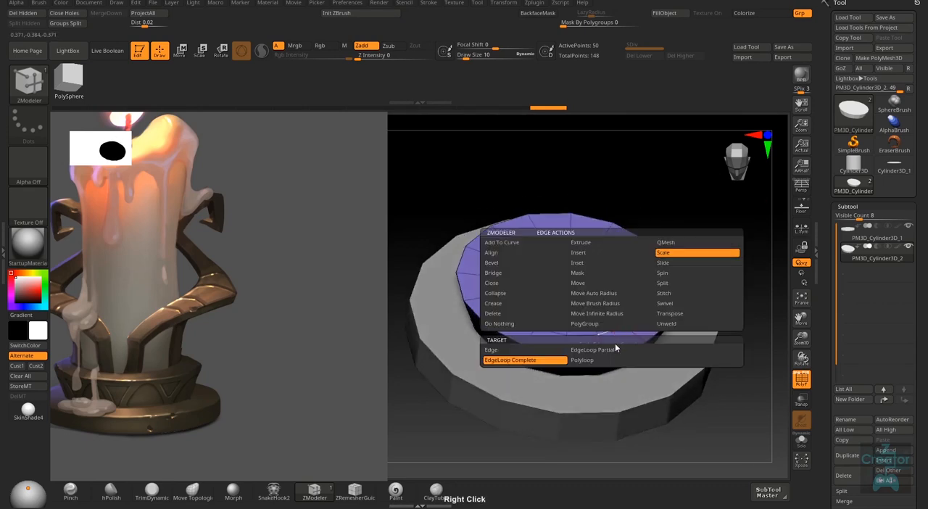
{"action": "left_click", "coordinate": [593, 283]}
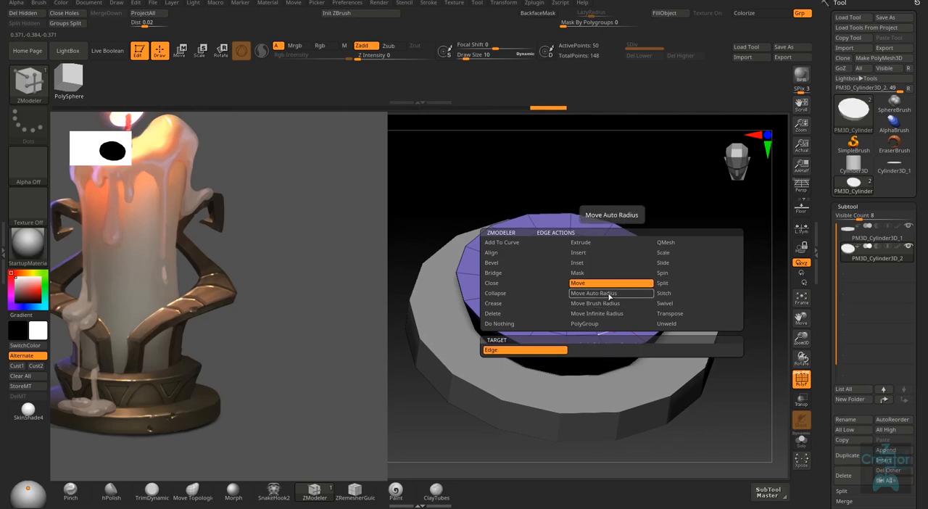
{"action": "left_click", "coordinate": [610, 294]}
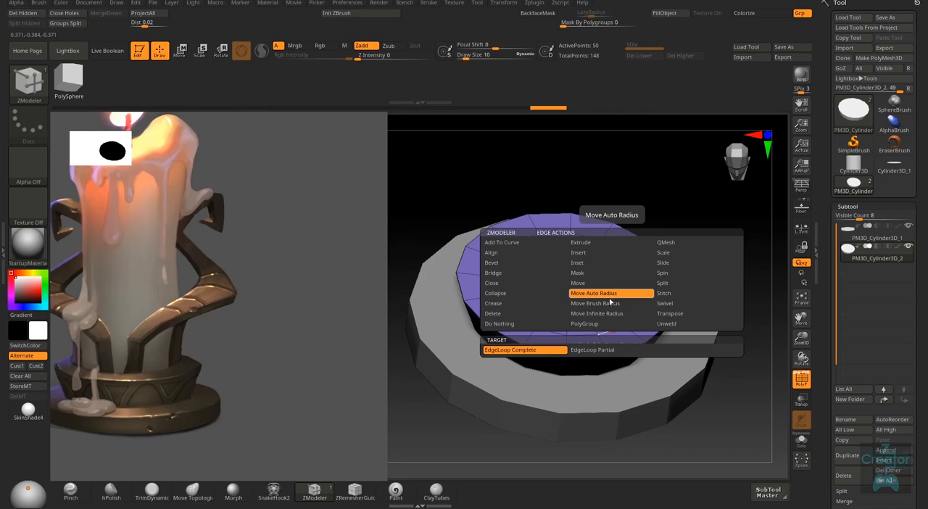
{"action": "key", "text": "space"}
{"action": "key", "text": "space"}
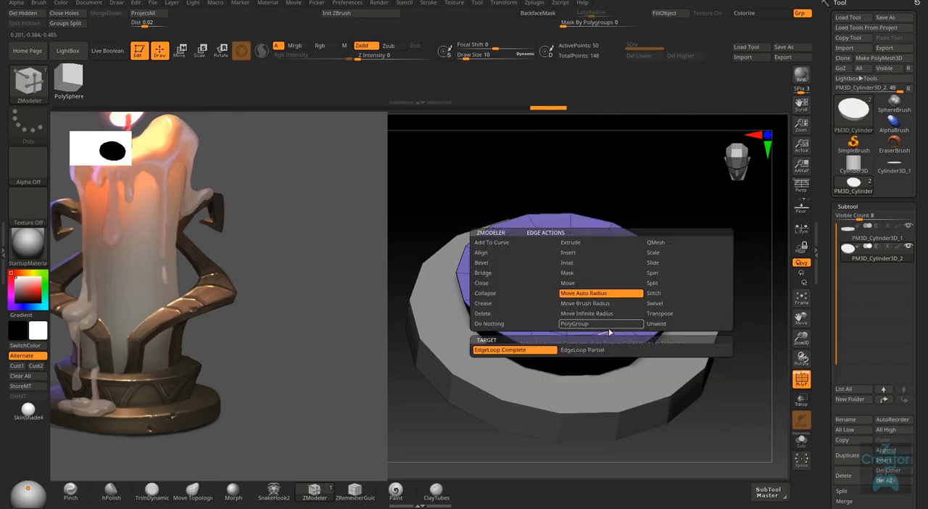
{"action": "left_click", "coordinate": [591, 351]}
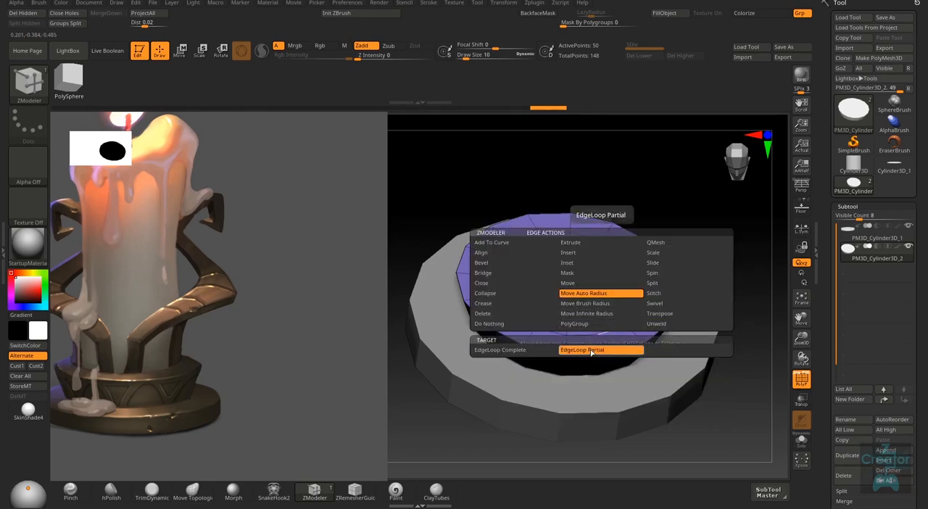
{"action": "right_click", "coordinate": [615, 328]}
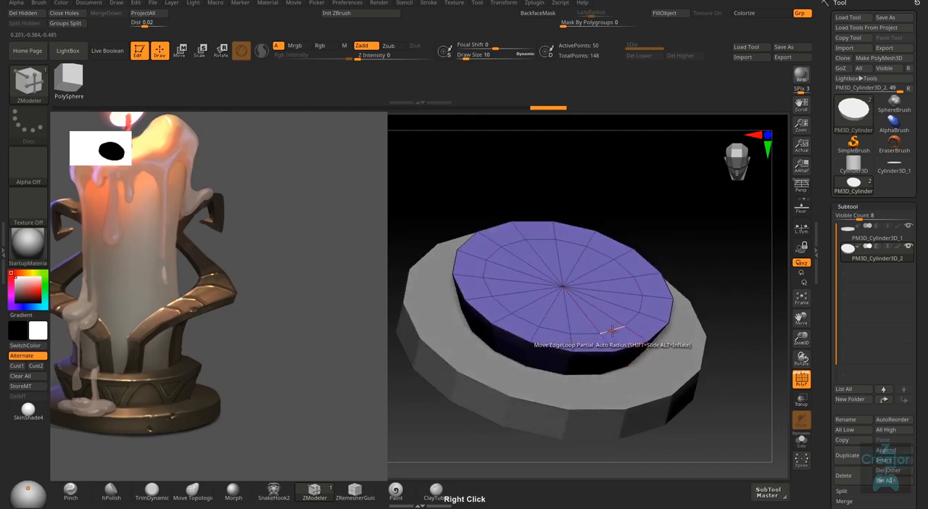
{"action": "left_click_drag", "start_coordinate": [614, 328], "coordinate": [623, 325]}
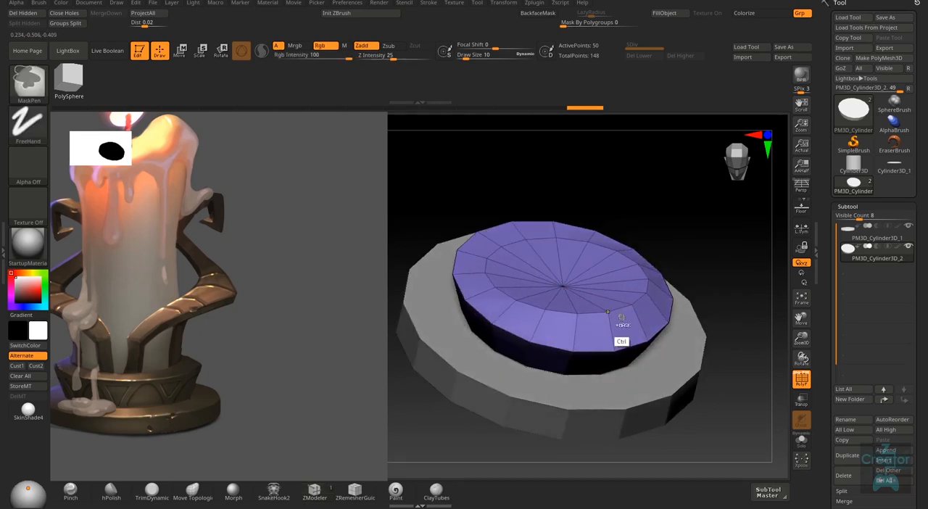
{"action": "key", "text": "ctrl+z"}
- Try QMesh as the edge action for the inner loop and check the upper disc's top face from above
{"action": "right_click", "coordinate": [611, 330]}
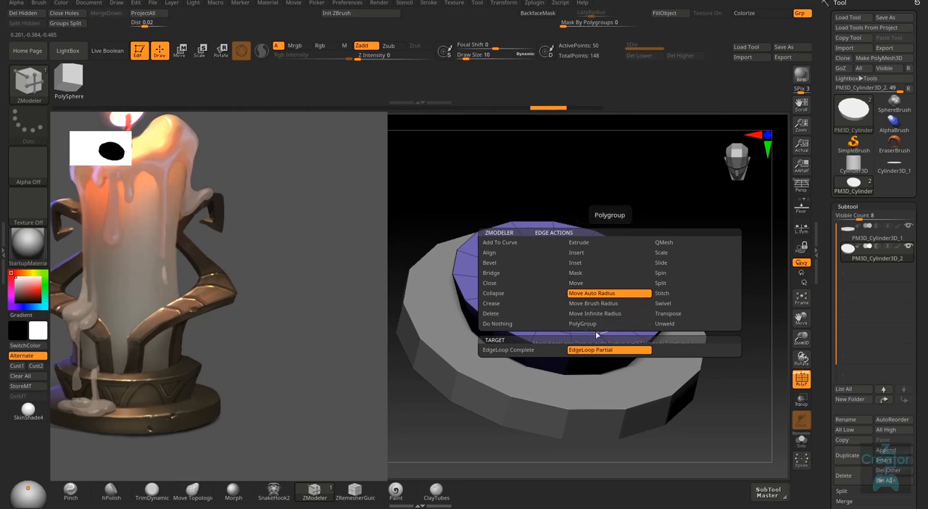
{"action": "left_click", "coordinate": [676, 248]}
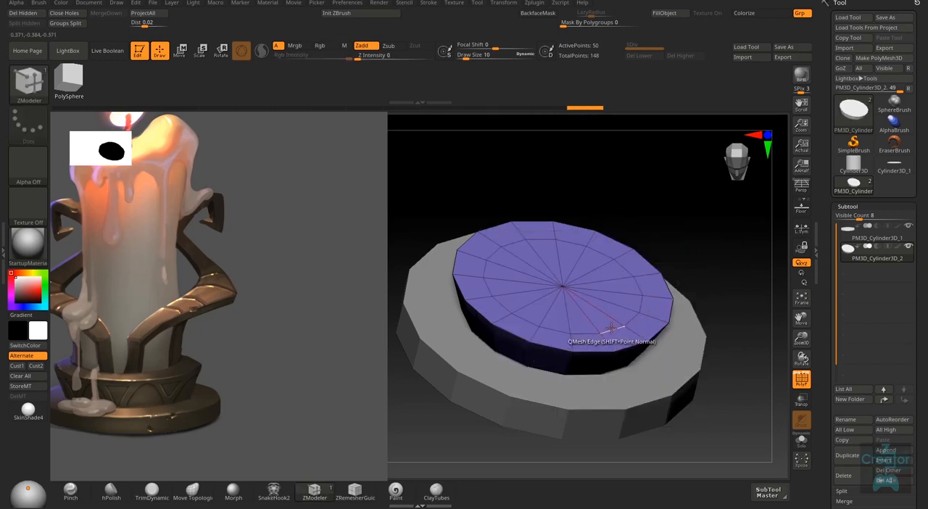
{"action": "key", "text": "space"}
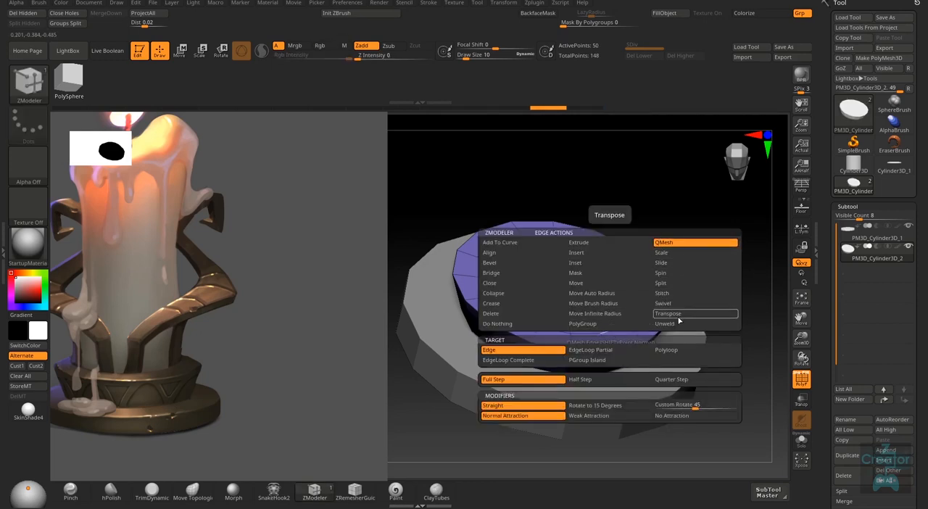
{"action": "left_click_drag", "start_coordinate": [731, 300], "coordinate": [702, 325]}
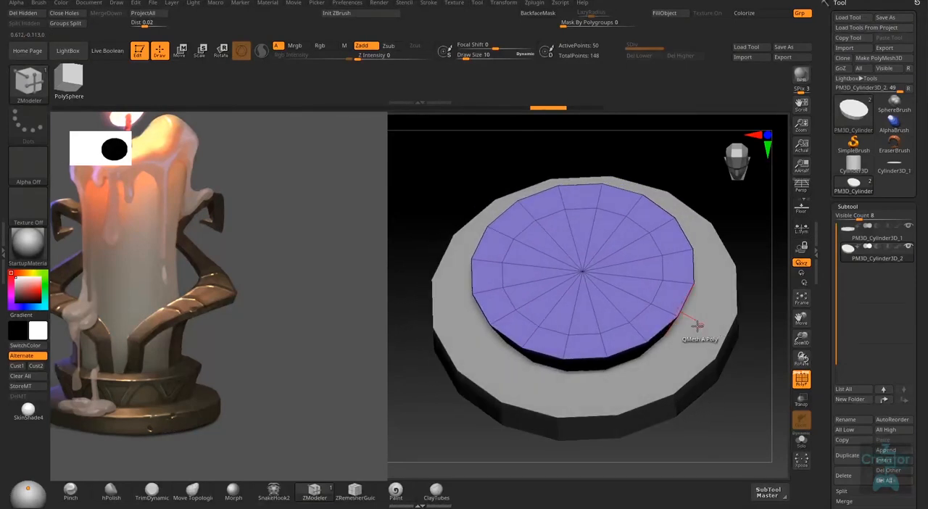
{"action": "right_click_drag", "start_coordinate": [613, 319], "coordinate": [650, 320]}
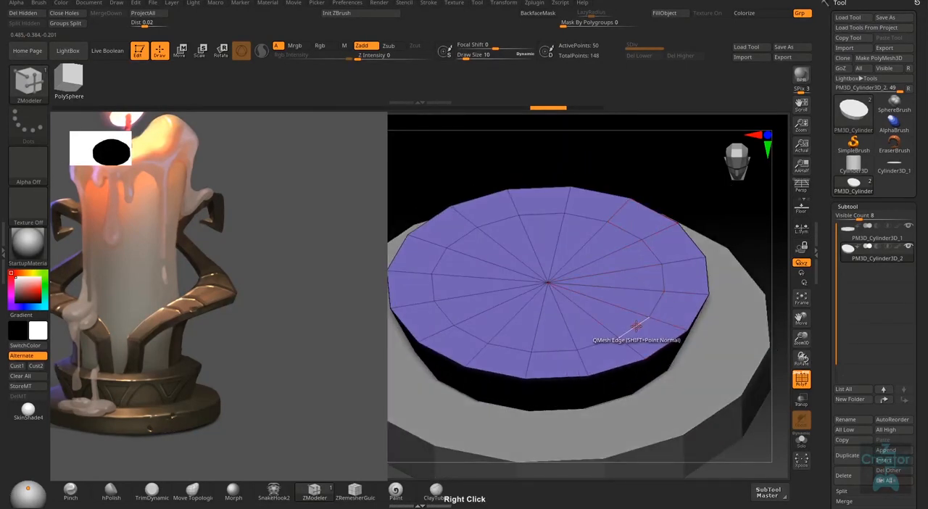
- Try moving the inner loop with Move Auto Radius set to EdgeLoop Complete, and undo the move
{"action": "key", "text": "space"}
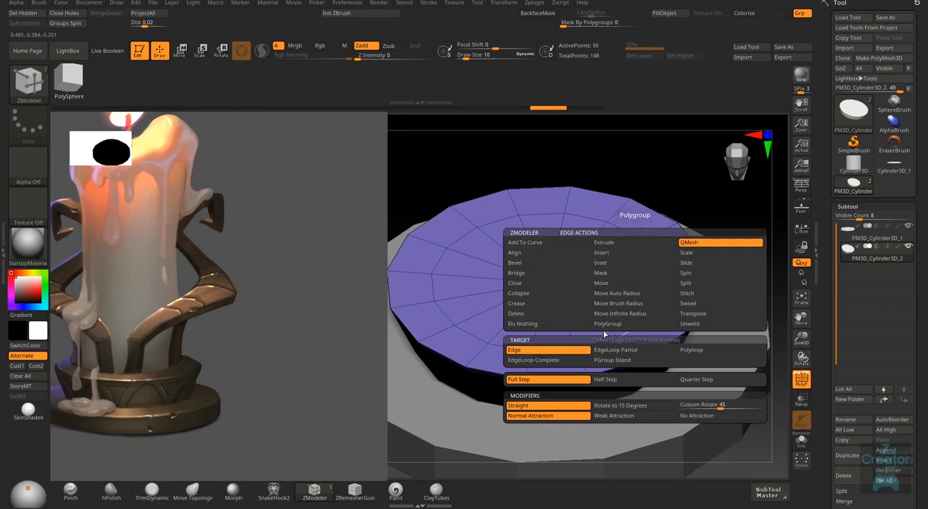
{"action": "left_click", "coordinate": [625, 294]}
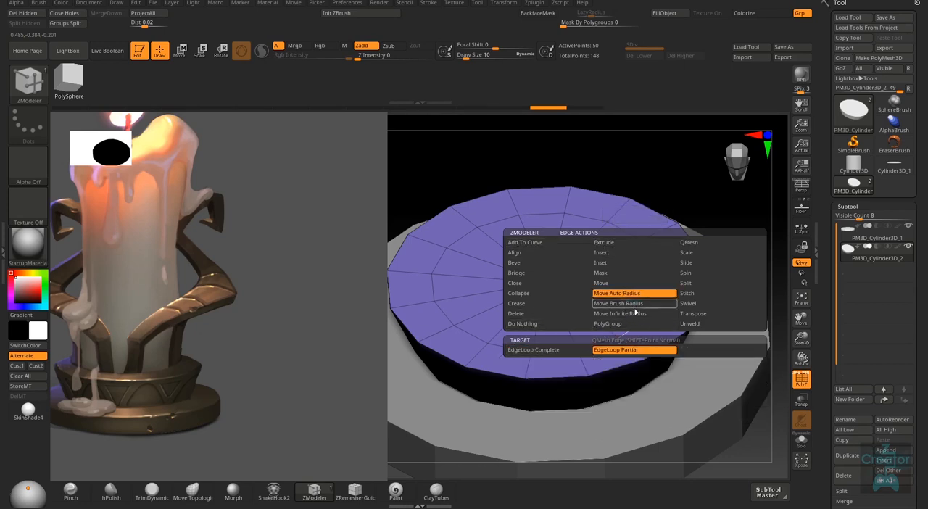
{"action": "left_click", "coordinate": [551, 351]}
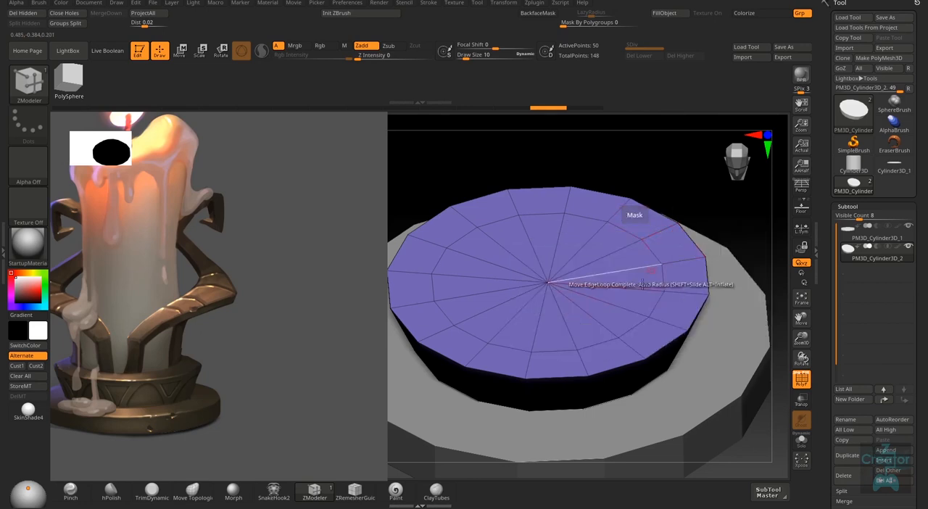
{"action": "mouse_move", "coordinate": [597, 323]}
{"action": "left_mouse_down"}
{"action": "mouse_move", "coordinate": [595, 346]}
{"action": "mouse_move", "coordinate": [598, 338]}
{"action": "left_mouse_up"}
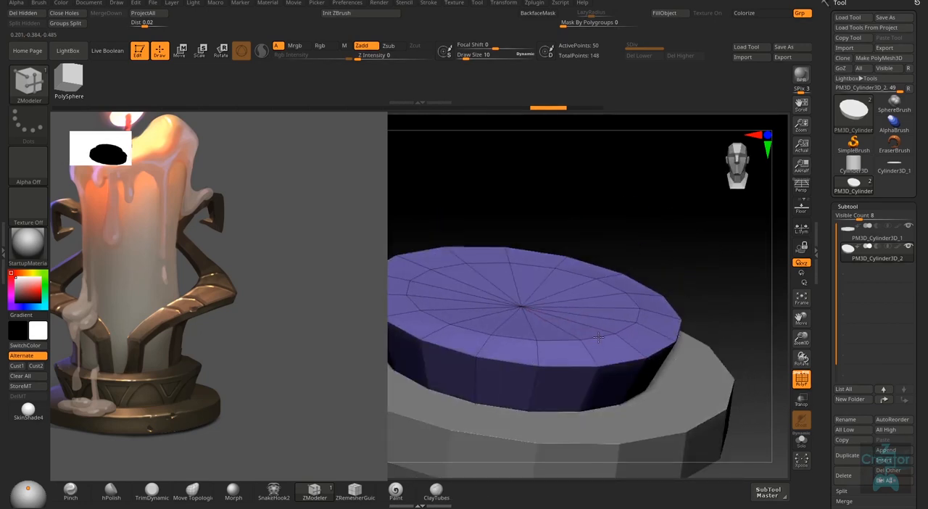
{"action": "key", "text": "ctrl+z"}
- Try draw sizes of 79 and 427 around the inner edge loop with the Move Auto Radius action
{"action": "right_click_drag", "start_coordinate": [600, 336], "coordinate": [597, 348]}
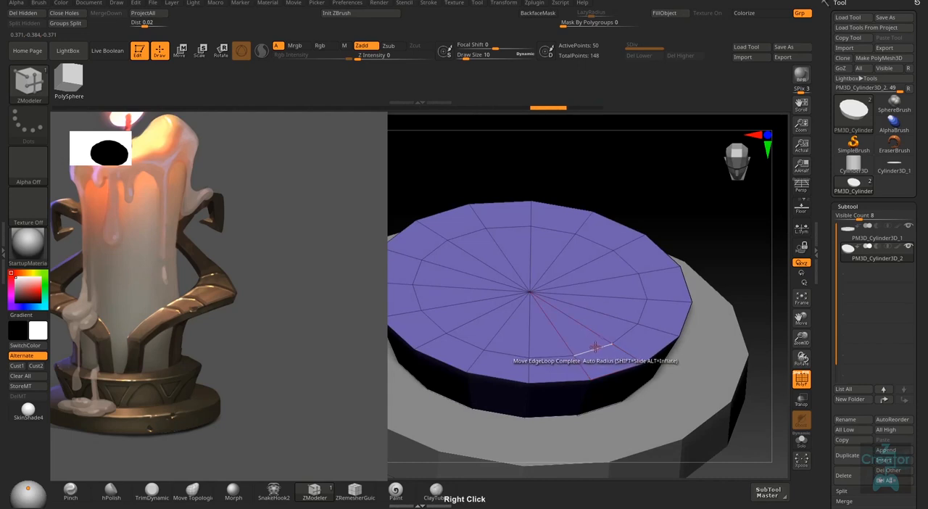
{"action": "key", "text": "s"}
{"action": "left_click_drag", "start_coordinate": [597, 348], "coordinate": [611, 347]}
{"action": "right_click_drag", "start_coordinate": [607, 348], "coordinate": [599, 340]}
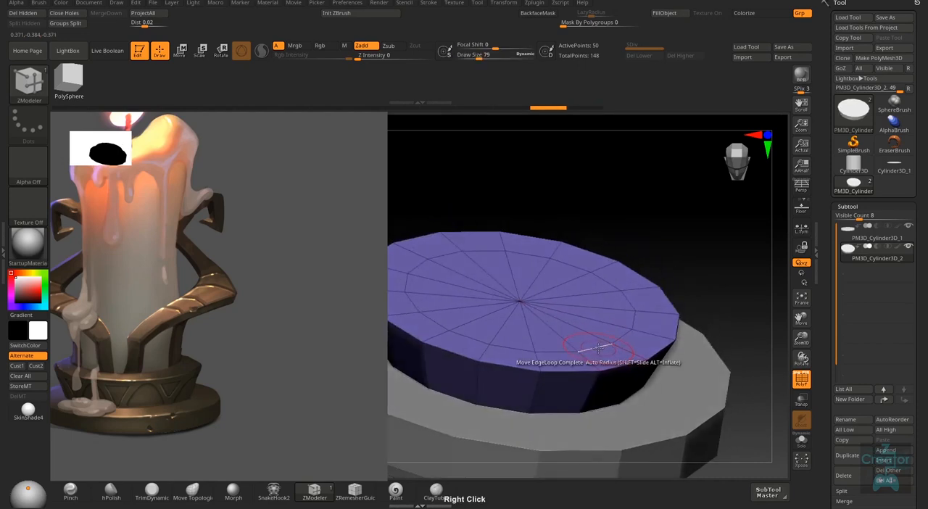
{"action": "mouse_move", "coordinate": [600, 345]}
{"action": "left_mouse_down"}
{"action": "mouse_move", "coordinate": [603, 317]}
{"action": "mouse_move", "coordinate": [603, 338]}
{"action": "left_mouse_up"}
{"action": "right_click_drag", "start_coordinate": [604, 338], "coordinate": [597, 345]}
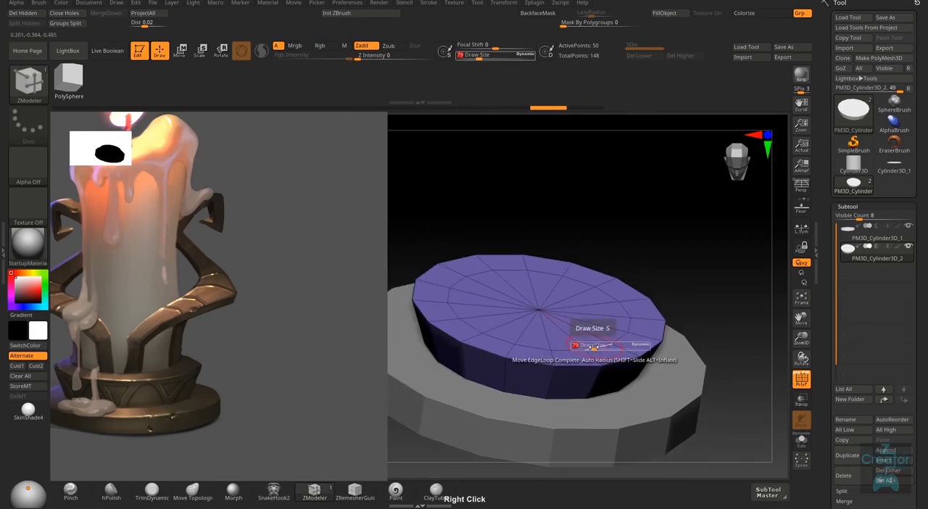
{"action": "left_click_drag", "start_coordinate": [593, 347], "coordinate": [621, 347]}
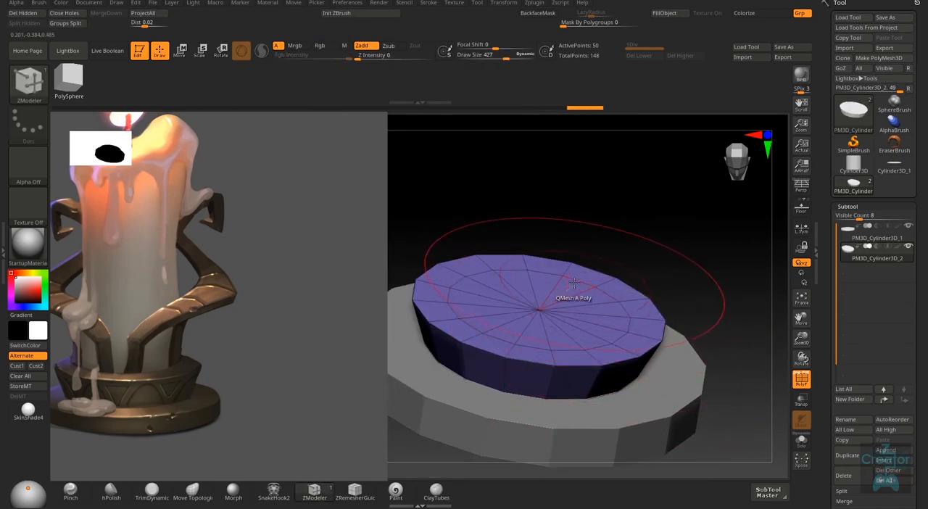
{"action": "mouse_move", "coordinate": [604, 327]}
{"action": "right_mouse_down"}
{"action": "mouse_move", "coordinate": [600, 316]}
{"action": "mouse_move", "coordinate": [599, 350]}
{"action": "mouse_move", "coordinate": [594, 341]}
{"action": "right_mouse_up"}
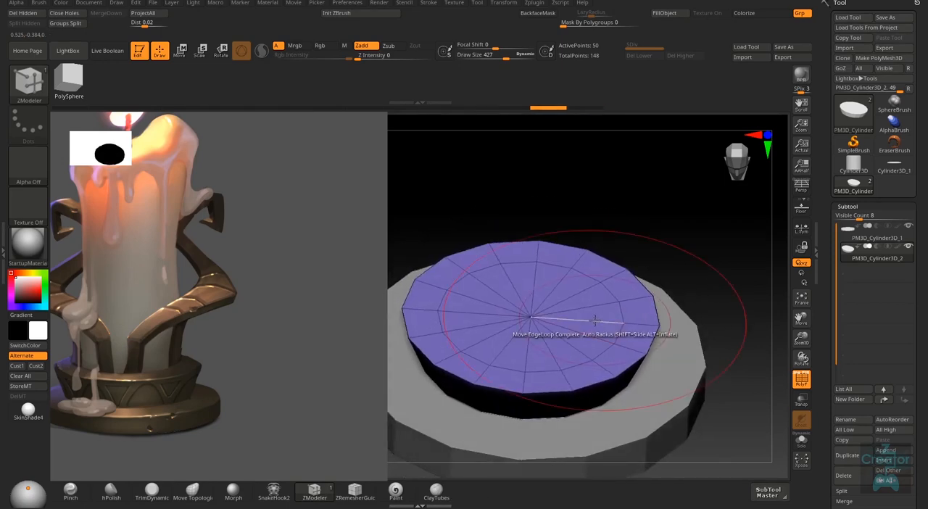
- Reduce the draw size to 87 over the upper disc's top face
{"action": "key", "text": "s"}
{"action": "left_click_drag", "start_coordinate": [592, 357], "coordinate": [581, 368]}
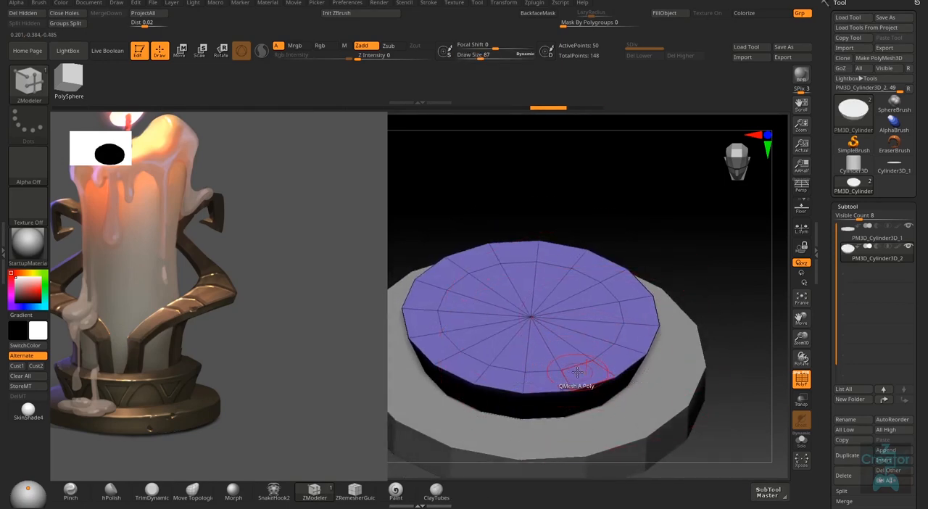
{"action": "right_click_drag", "start_coordinate": [577, 372], "coordinate": [593, 373]}
- Mark the polygons inside the inner loop of the upper disc's top face as a temporary polygroup
{"action": "key", "text": "space"}
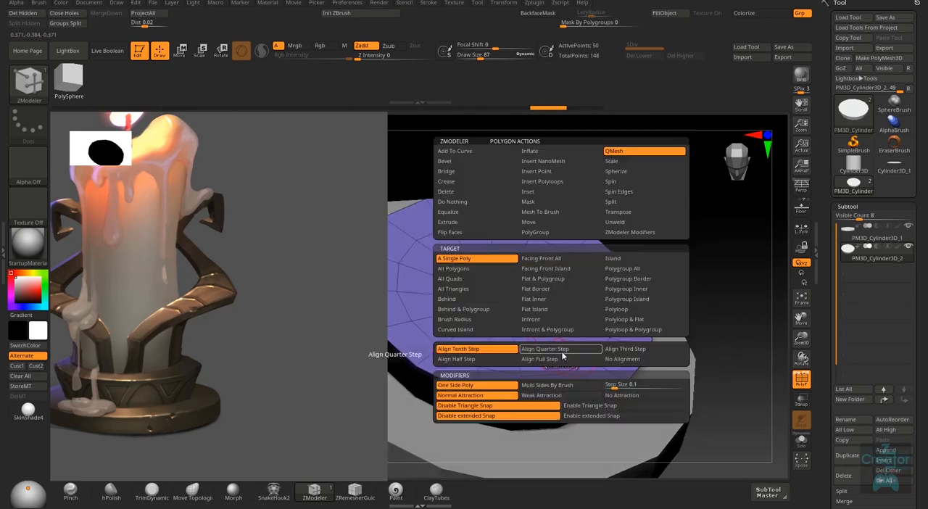
{"action": "left_click", "coordinate": [574, 222]}
{"action": "right_click_drag", "start_coordinate": [669, 152], "coordinate": [509, 256]}
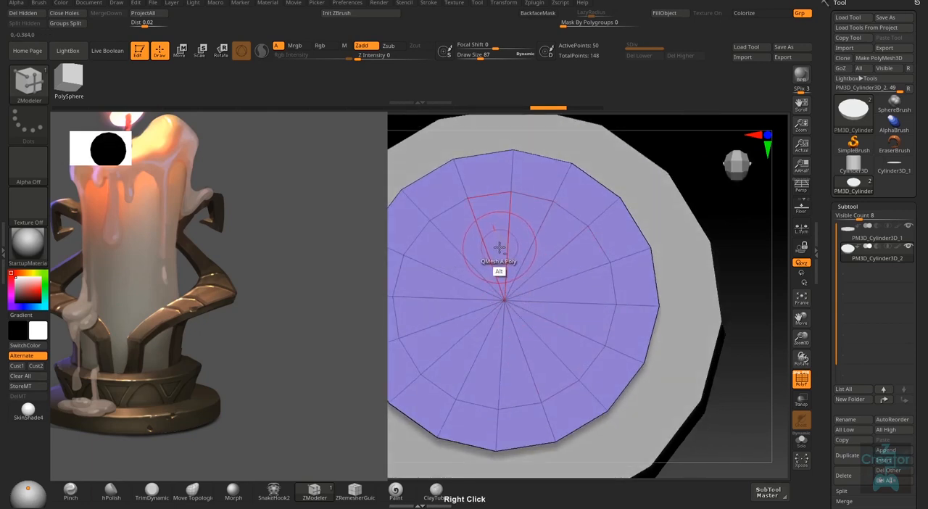
{"action": "right_click_drag", "start_coordinate": [592, 316], "coordinate": [638, 288], "text": "alt"}
{"action": "key", "text": "f"}
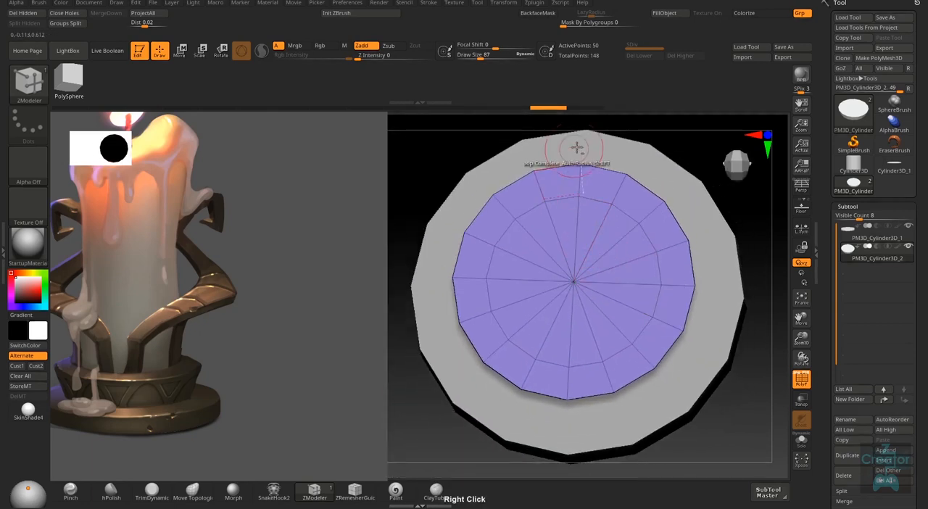
{"action": "mouse_move", "coordinate": [568, 228]}
{"action": "left_mouse_down"}
{"action": "mouse_move", "coordinate": [612, 259]}
{"action": "mouse_move", "coordinate": [616, 275]}
{"action": "mouse_move", "coordinate": [552, 338]}
{"action": "mouse_move", "coordinate": [524, 272]}
{"action": "mouse_move", "coordinate": [552, 238]}
{"action": "left_mouse_up"}
{"action": "key", "text": "ctrl+z"}
{"action": "right_click_drag", "start_coordinate": [571, 254], "coordinate": [586, 228]}
- Set the polygon action to Move with the Polygroup Island target and raise the upper disc's inner top face above its rim
{"action": "key", "text": "space"}
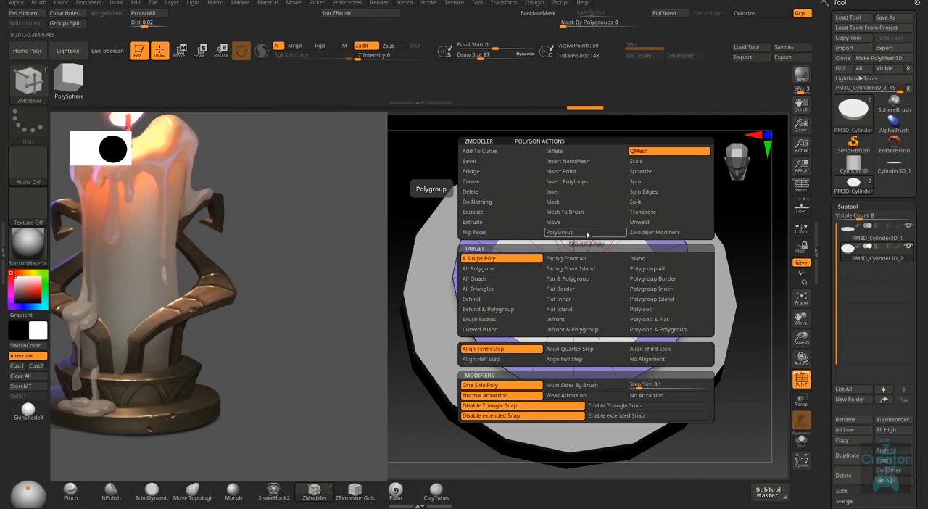
{"action": "left_click", "coordinate": [566, 224]}
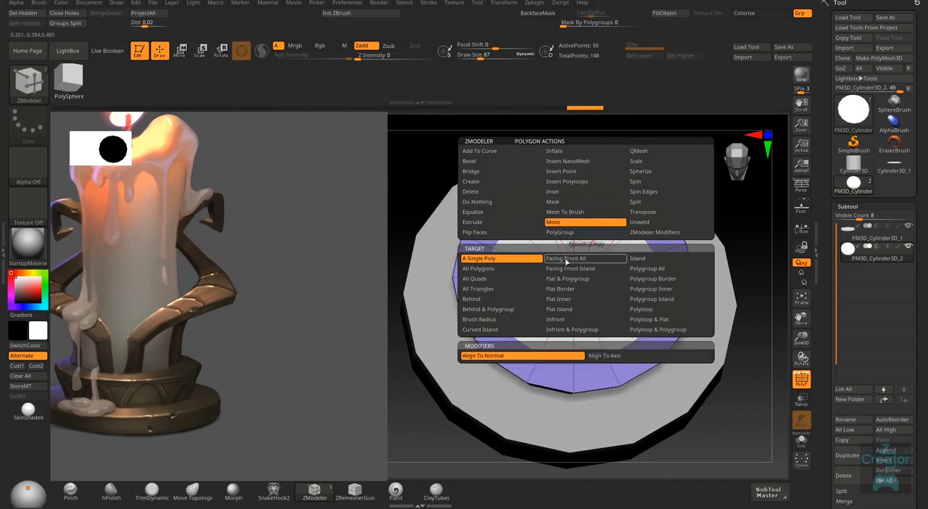
{"action": "left_click", "coordinate": [667, 299]}
{"action": "right_click_drag", "start_coordinate": [590, 280], "coordinate": [630, 267]}
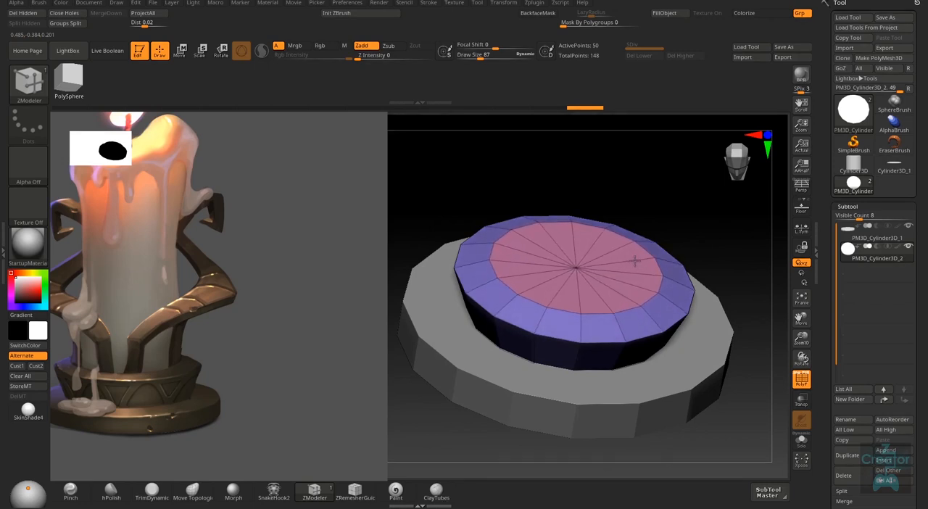
{"action": "left_click_drag", "start_coordinate": [635, 255], "coordinate": [646, 290]}
{"action": "mouse_move", "coordinate": [646, 290]}
{"action": "right_mouse_down"}
{"action": "mouse_move", "coordinate": [627, 290]}
{"action": "mouse_move", "coordinate": [650, 299]}
{"action": "right_mouse_up"}
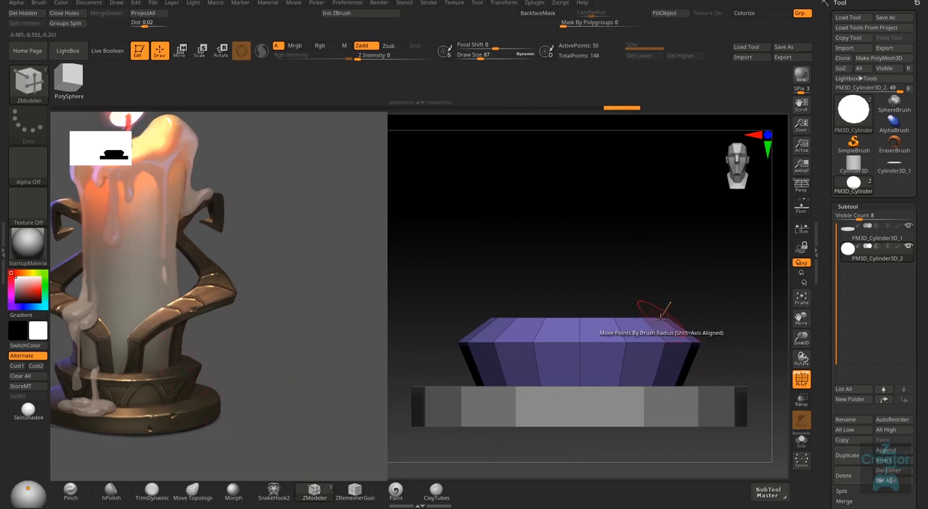
- Set the polygon action to Scale with the Polygroup Island target and enlarge the upper tier's raised top face
{"action": "right_click_drag", "start_coordinate": [664, 312], "coordinate": [617, 290]}
{"action": "key", "text": "space"}
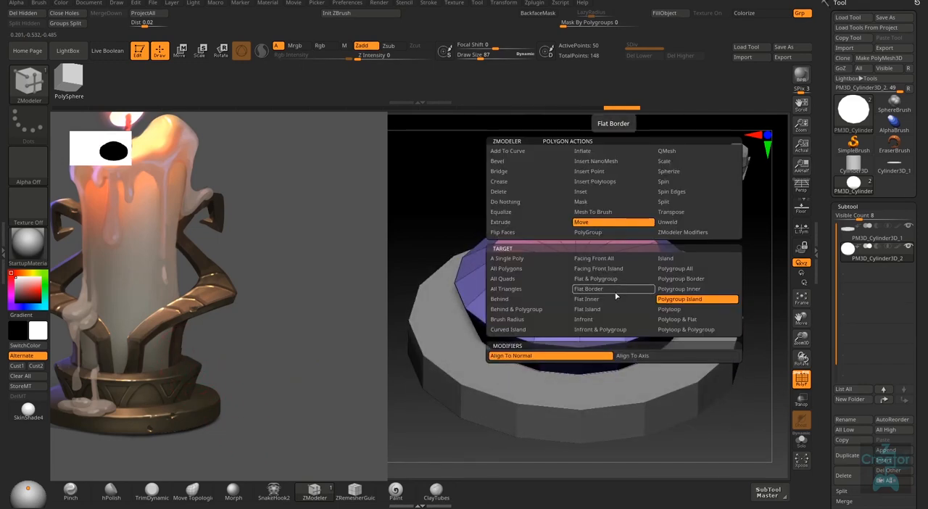
{"action": "left_click", "coordinate": [693, 161]}
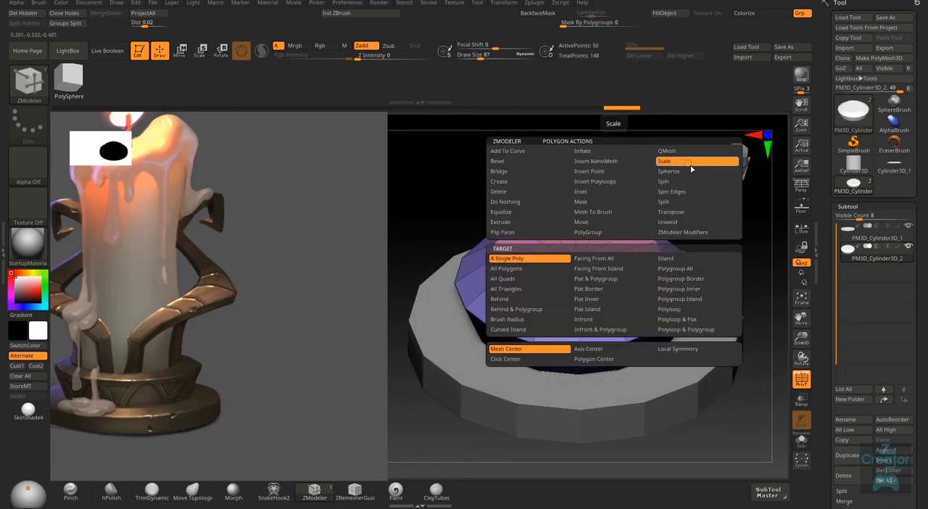
{"action": "left_click", "coordinate": [699, 303]}
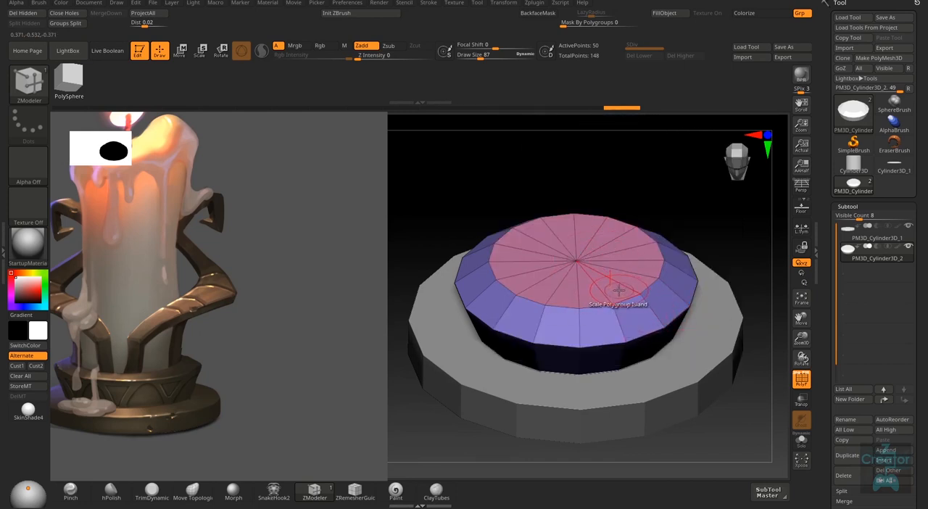
{"action": "mouse_move", "coordinate": [626, 282]}
{"action": "right_mouse_down"}
{"action": "mouse_move", "coordinate": [628, 271]}
{"action": "mouse_move", "coordinate": [628, 284]}
{"action": "right_mouse_up"}
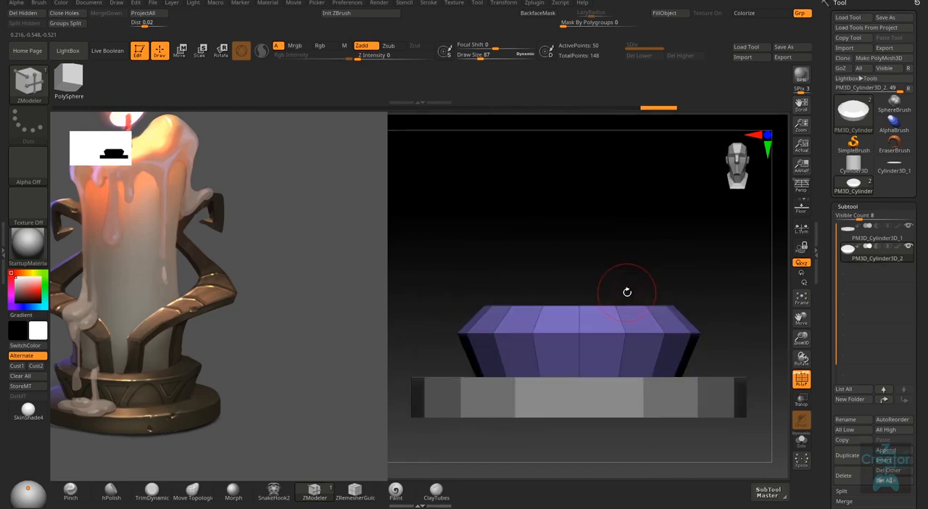
{"action": "right_click_drag", "start_coordinate": [669, 328], "coordinate": [633, 348]}
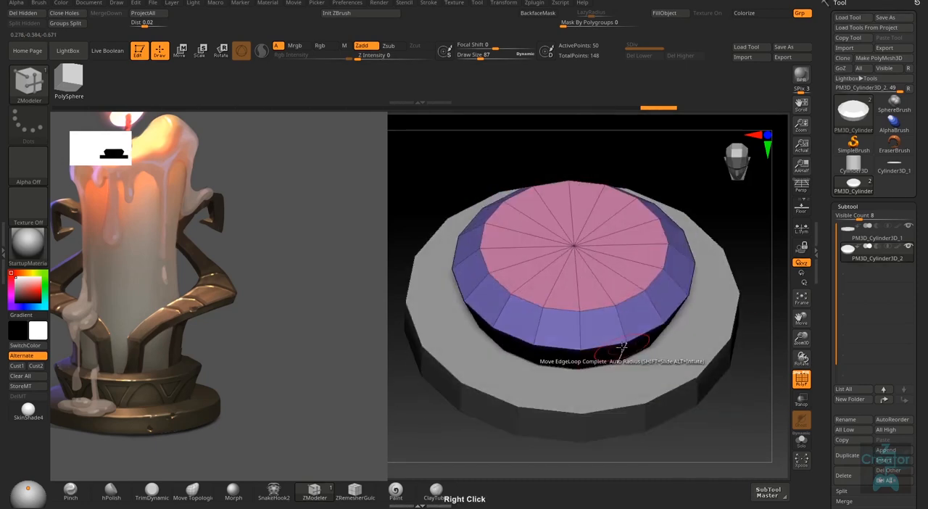
{"action": "left_click_drag", "start_coordinate": [618, 293], "coordinate": [630, 286]}
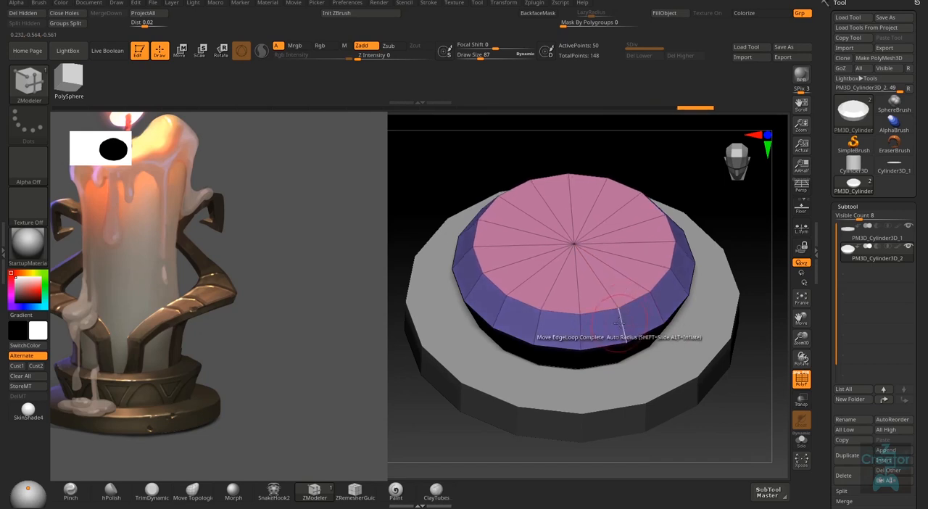
{"action": "right_click_drag", "start_coordinate": [631, 286], "coordinate": [672, 271]}
{"action": "right_click_drag", "start_coordinate": [654, 309], "coordinate": [631, 335]}
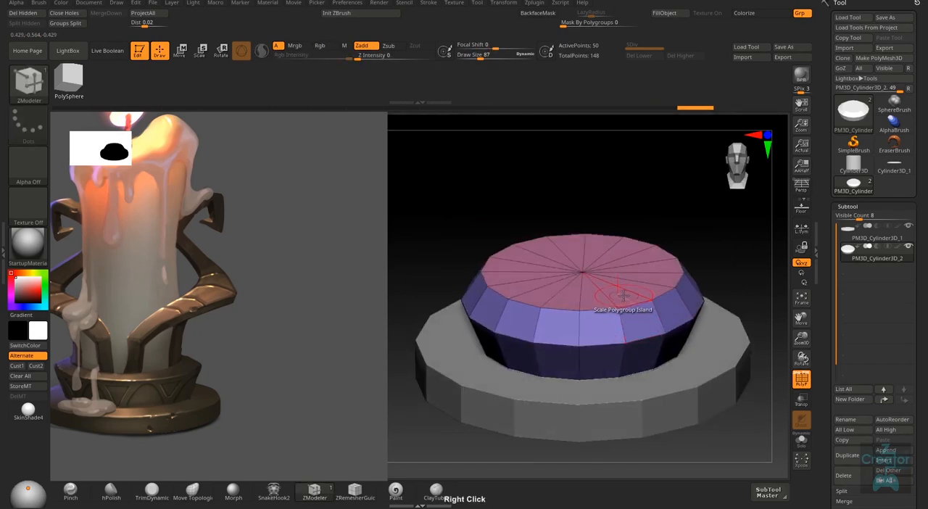
- Set the polygon action back to Move with the Polygroup Island target and lower the upper tier's top face closer to its rim
{"action": "right_click", "coordinate": [623, 296]}
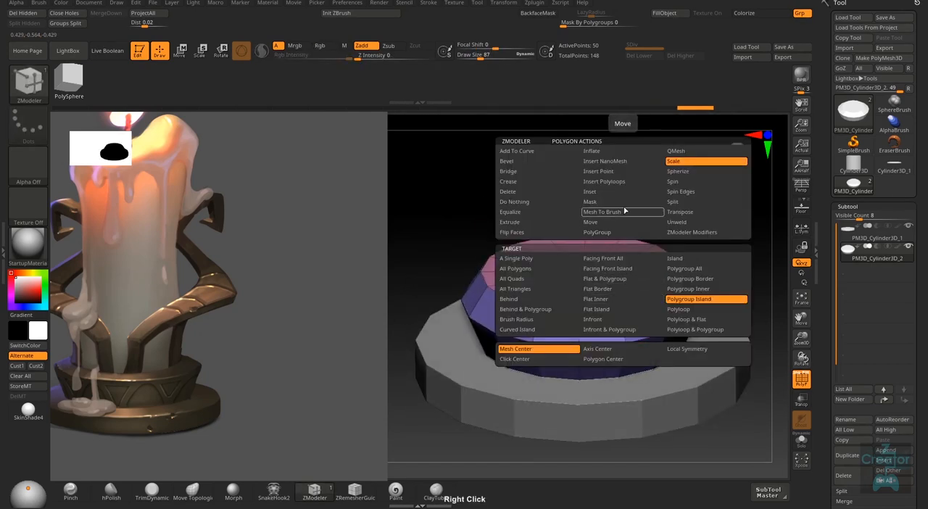
{"action": "left_click", "coordinate": [607, 222]}
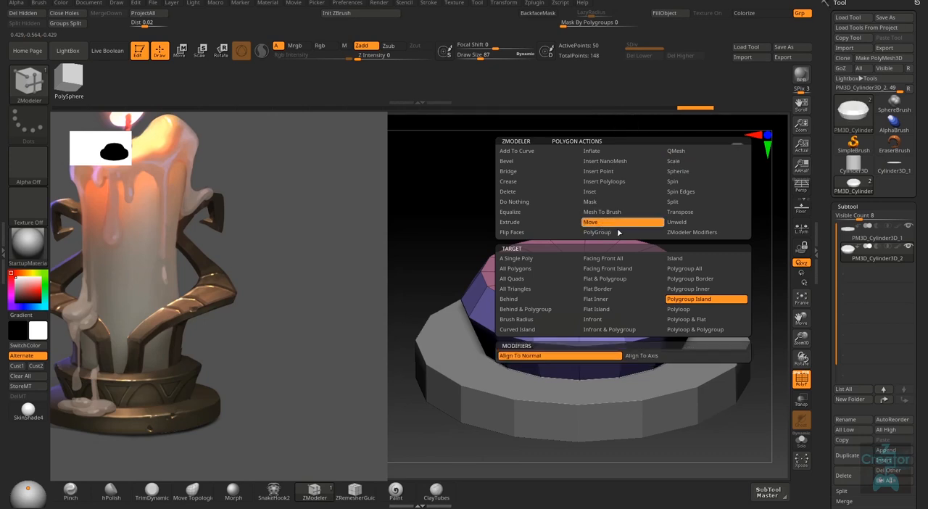
{"action": "left_click", "coordinate": [712, 298]}
{"action": "left_click_drag", "start_coordinate": [623, 295], "coordinate": [622, 319]}
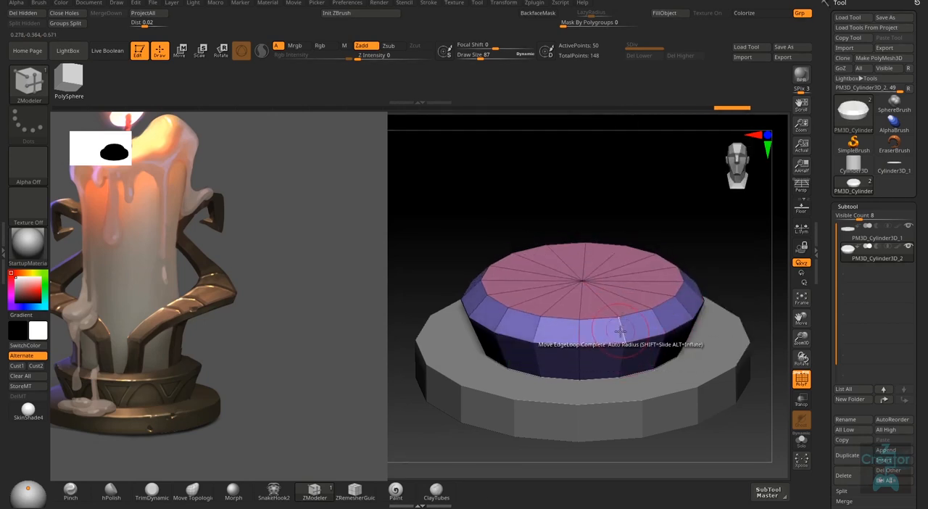
{"action": "right_click_drag", "start_coordinate": [621, 330], "coordinate": [625, 294], "text": "shift"}
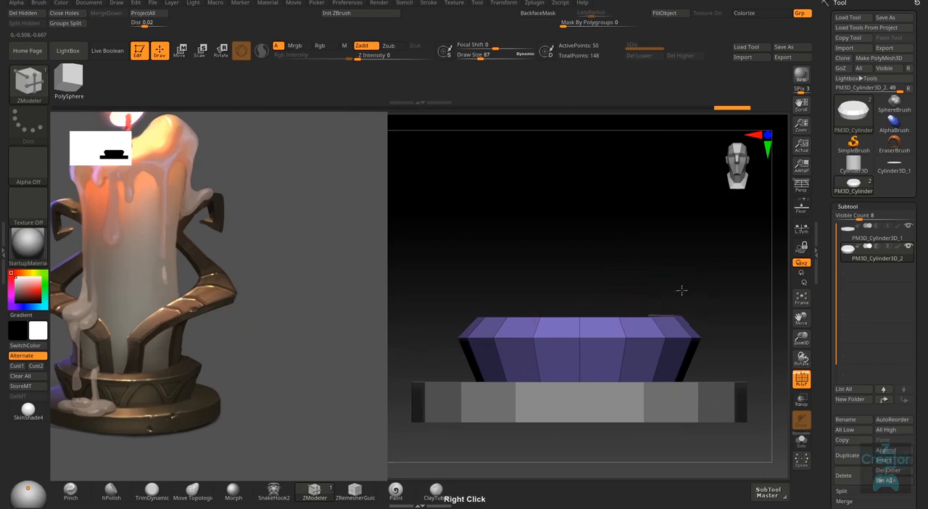
{"action": "right_click_drag", "start_coordinate": [682, 290], "coordinate": [638, 312]}
{"action": "left_click_drag", "start_coordinate": [625, 313], "coordinate": [625, 316]}
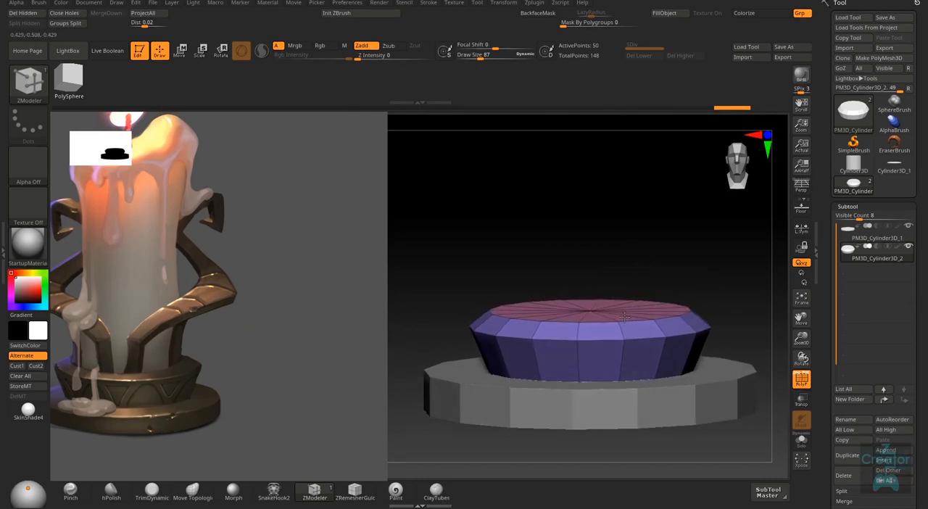
{"action": "right_click_drag", "start_coordinate": [624, 317], "coordinate": [613, 359], "text": "shift"}
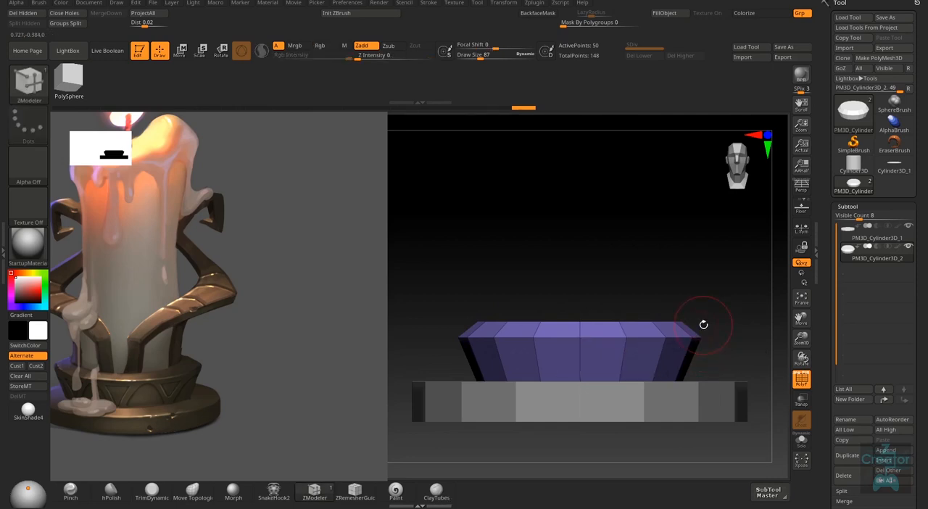
{"action": "right_click_drag", "start_coordinate": [703, 324], "coordinate": [685, 346]}
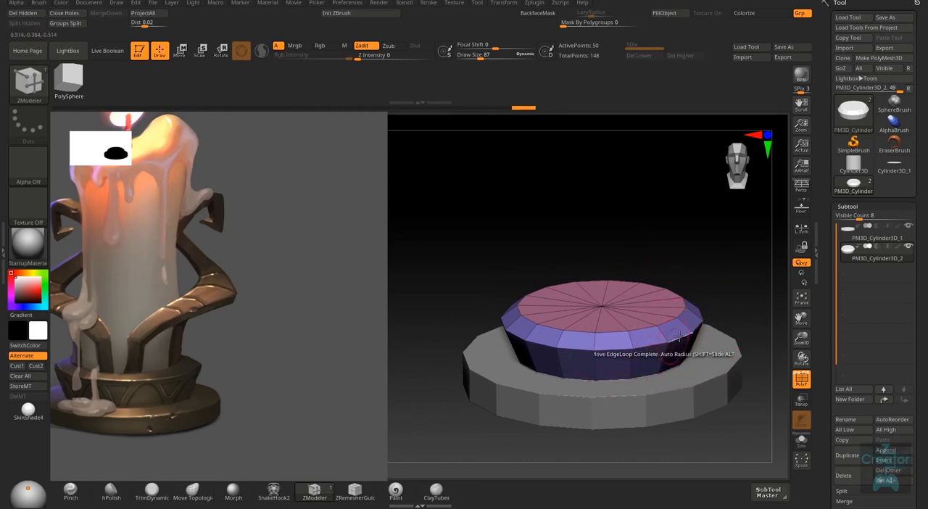
- Reduce the draw size to 15 and check the upper tier's rim profile up close
{"action": "mouse_move", "coordinate": [682, 332]}
{"action": "right_mouse_down", "text": "shift"}
{"action": "mouse_move", "coordinate": [694, 271]}
{"action": "mouse_move", "coordinate": [710, 329]}
{"action": "right_mouse_up", "text": "shift"}
{"action": "key", "text": "s"}
{"action": "left_click_drag", "start_coordinate": [712, 330], "coordinate": [701, 333]}
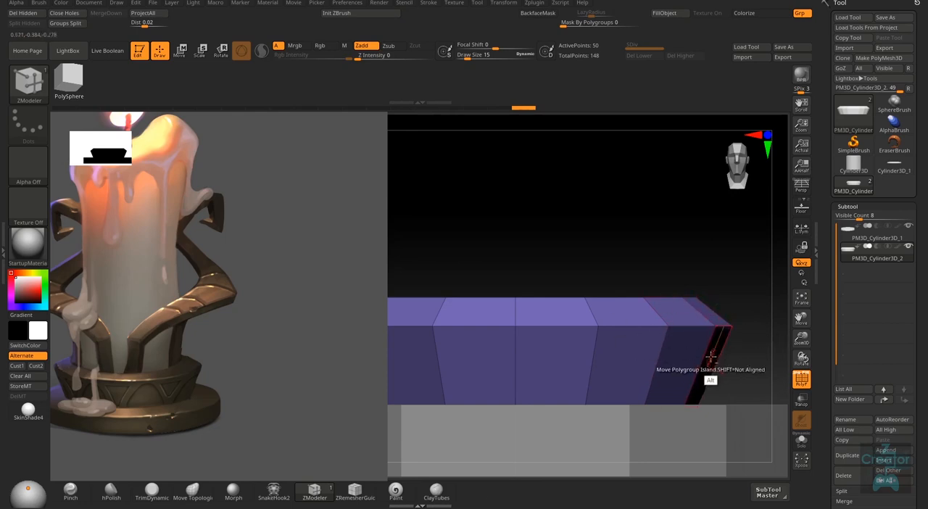
{"action": "right_click_drag", "start_coordinate": [709, 373], "coordinate": [683, 347]}
{"action": "right_click_drag", "start_coordinate": [683, 346], "coordinate": [657, 373]}
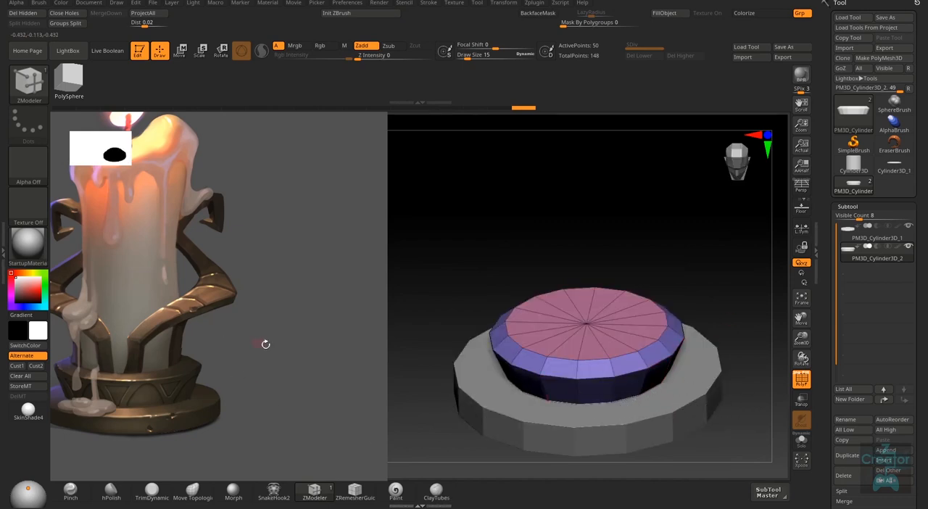
- Shrink and reposition the Spotlight reference image so the whole candle, flame and holder fit beside the model
{"action": "key", "text": "z"}
{"action": "left_click_drag", "start_coordinate": [183, 300], "coordinate": [205, 414]}
{"action": "key", "text": "z"}
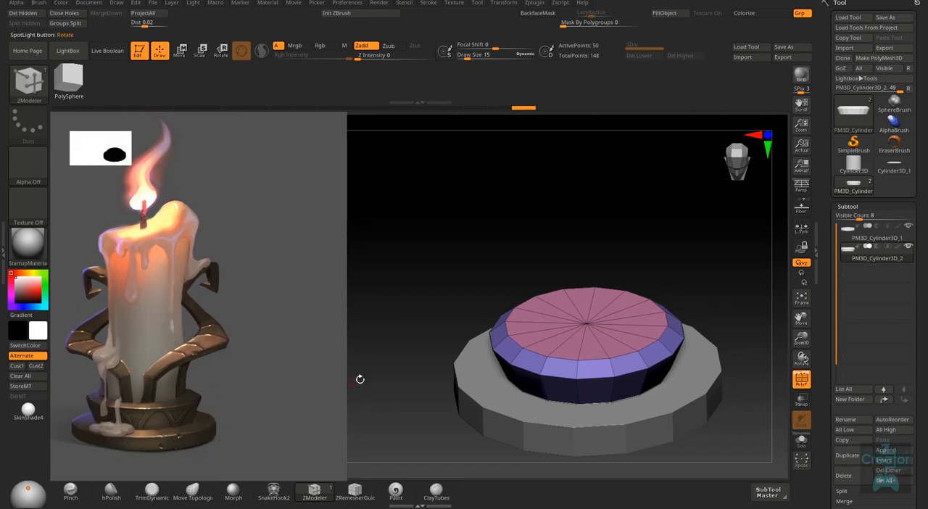
{"action": "right_click_drag", "start_coordinate": [622, 375], "coordinate": [712, 337]}
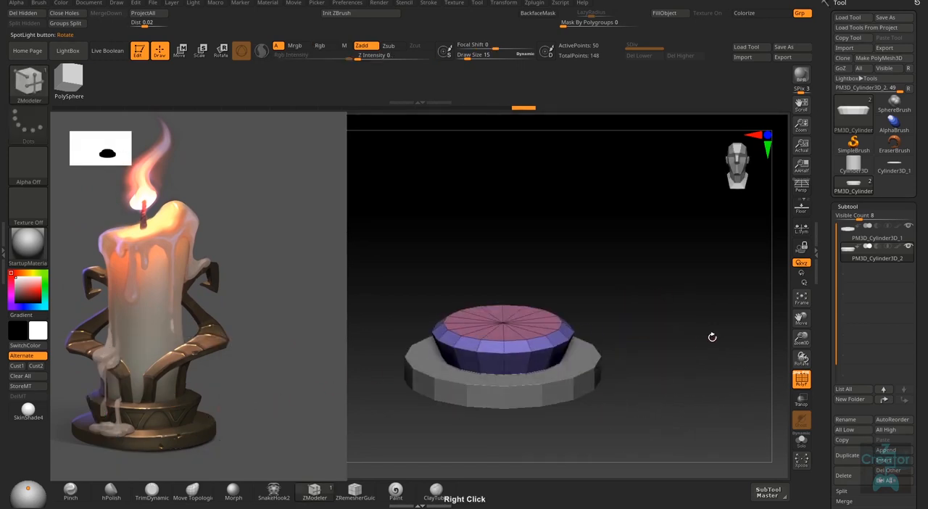
{"action": "left_click", "coordinate": [893, 462]}
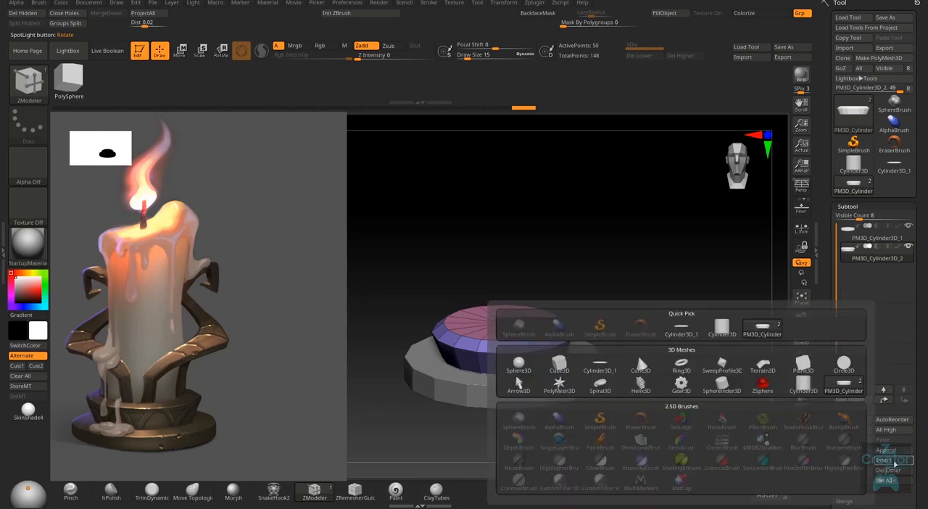
{"action": "left_click", "coordinate": [781, 398]}
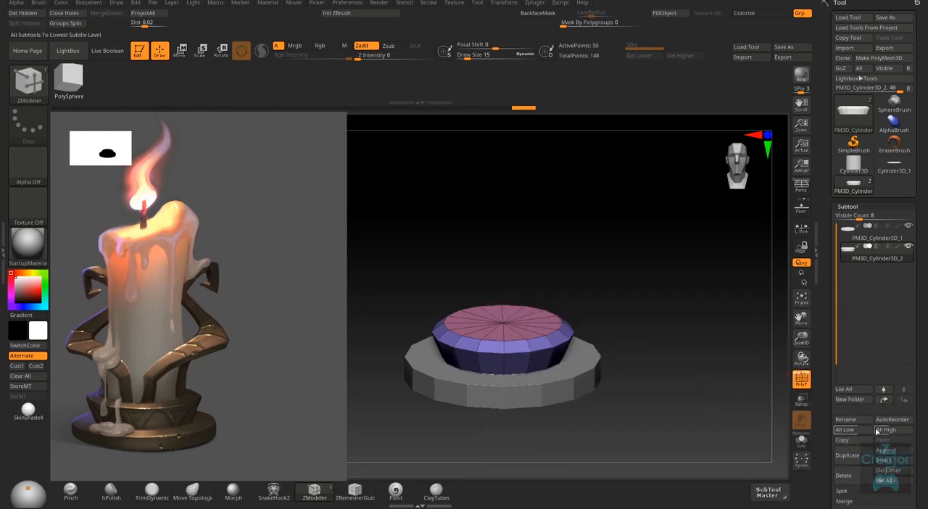
{"action": "left_click", "coordinate": [892, 451]}
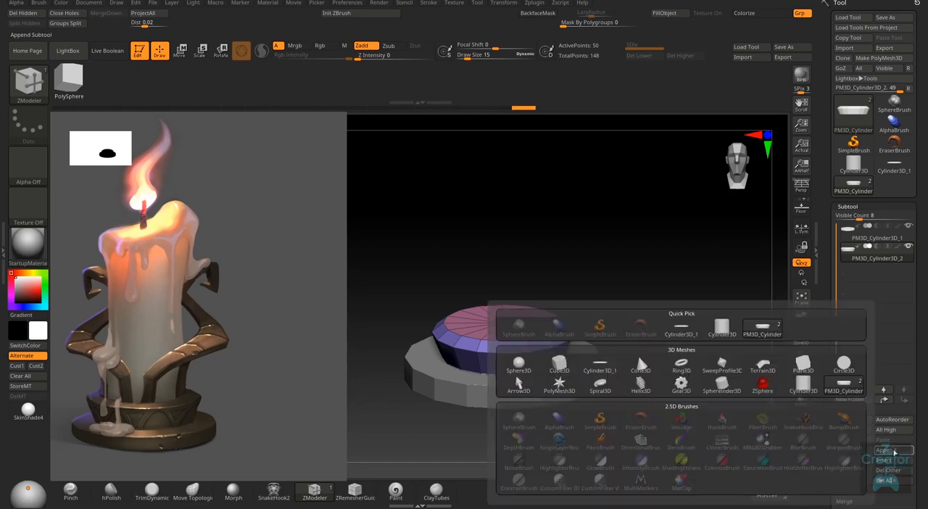
{"action": "left_click", "coordinate": [894, 452]}
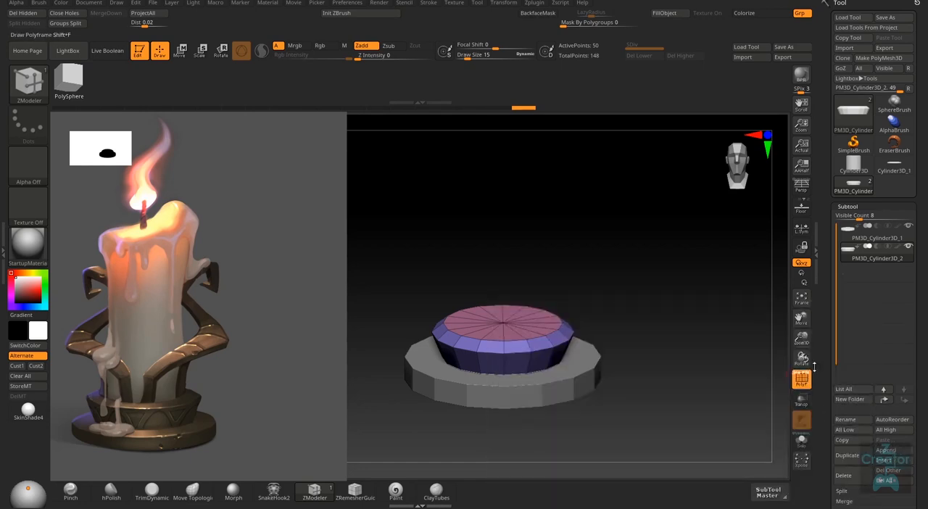
- Append a Cylinder3D as a new subtool for the candle body
{"action": "left_click", "coordinate": [886, 450]}
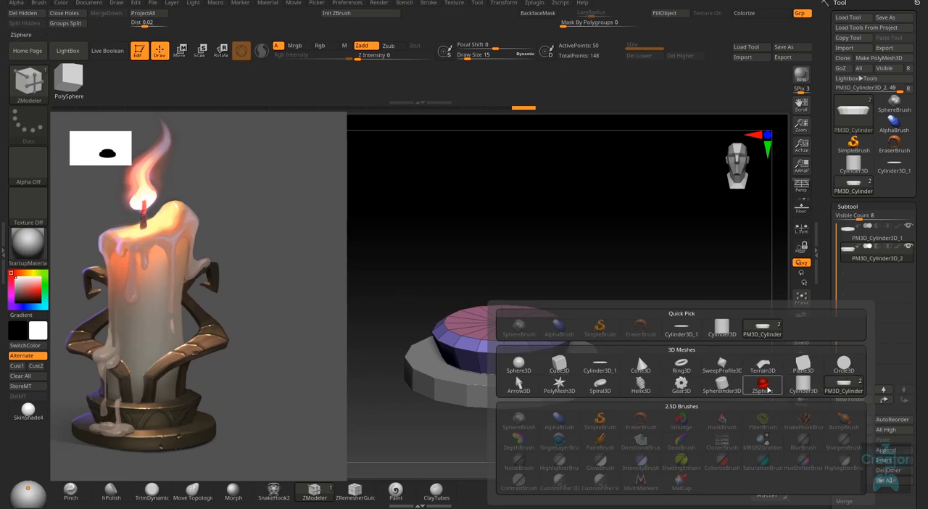
{"action": "left_click", "coordinate": [724, 328]}
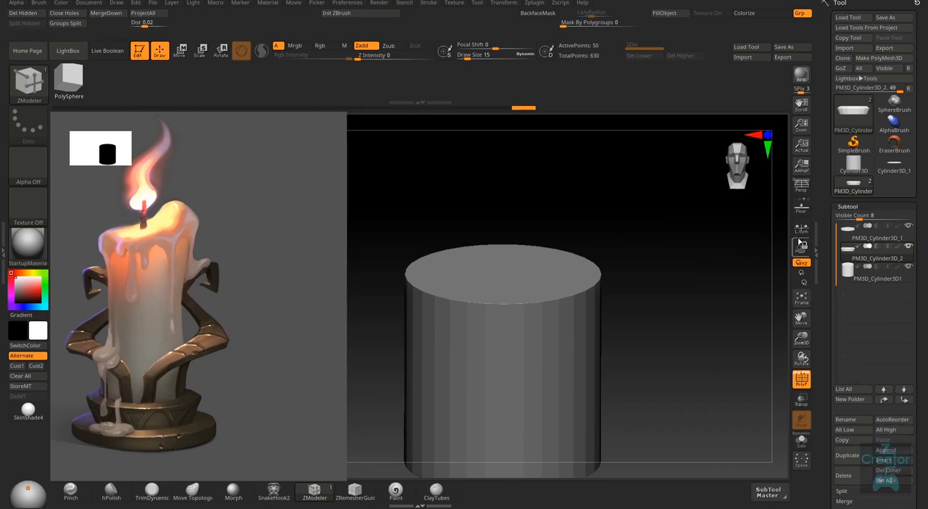
{"action": "right_click_drag", "start_coordinate": [633, 372], "coordinate": [640, 354], "text": "shift"}
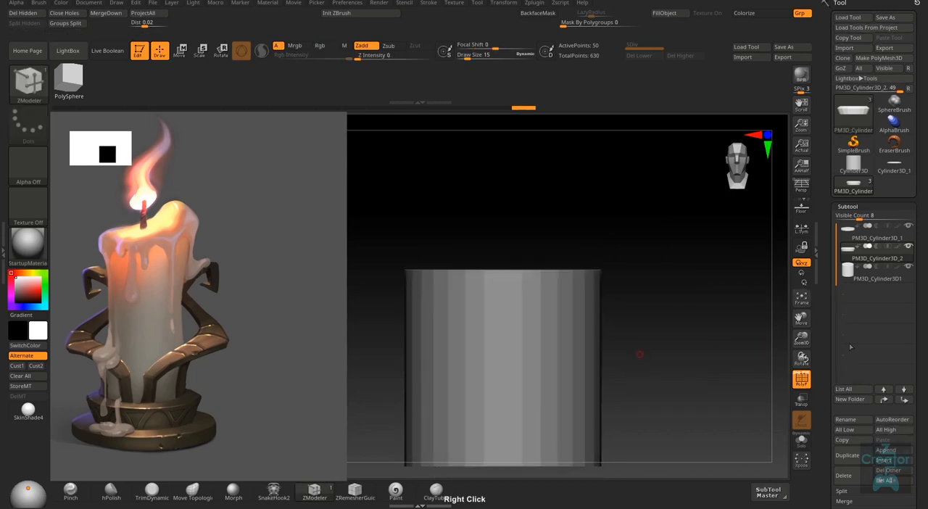
{"action": "right_click_drag", "start_coordinate": [713, 343], "coordinate": [659, 353]}
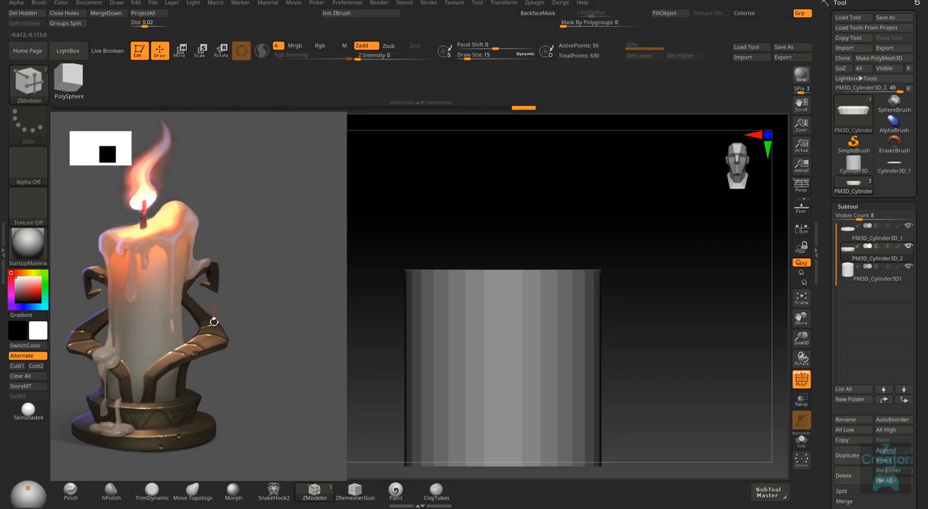
- Make the new cylinder the active subtool and raise it so it stands on top of the upper tier
{"action": "right_click_drag", "start_coordinate": [704, 413], "coordinate": [687, 390]}
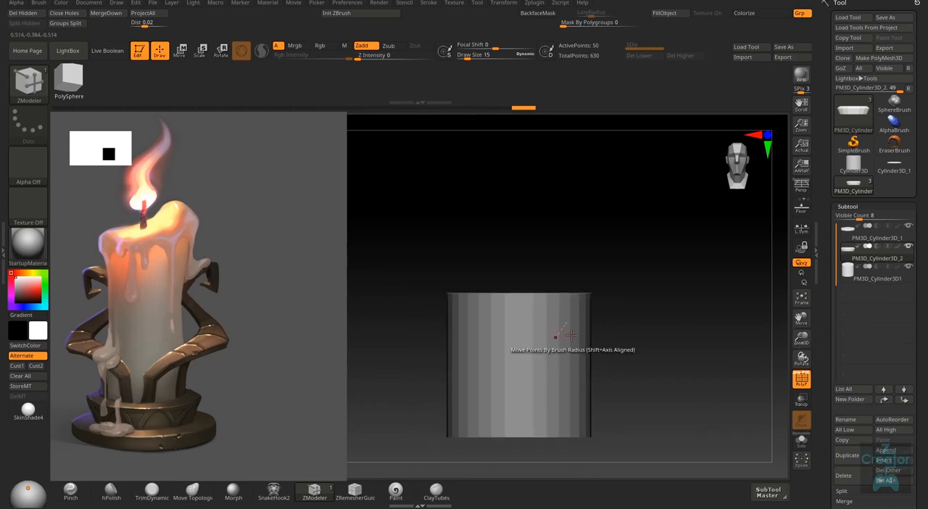
{"action": "key", "text": "w"}
{"action": "left_click_drag", "start_coordinate": [526, 287], "coordinate": [532, 208]}
{"action": "left_click", "coordinate": [891, 281]}
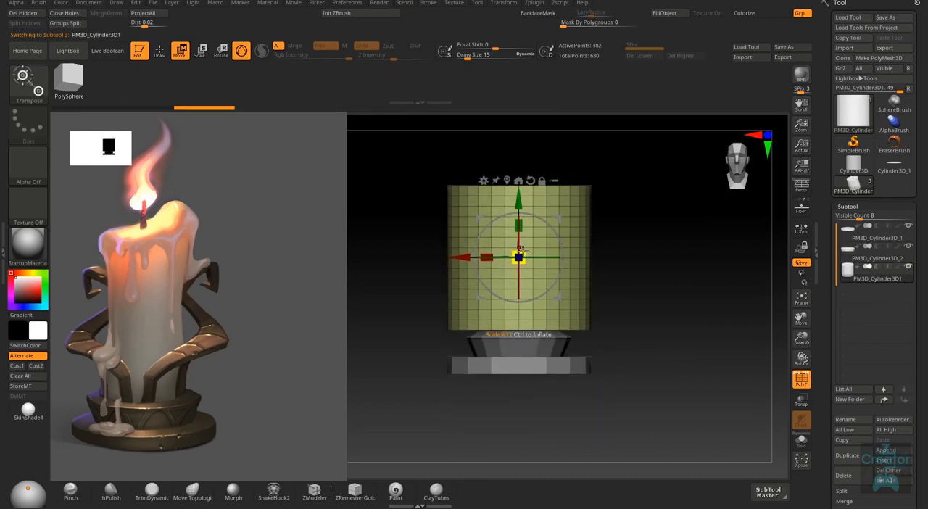
- Narrow the candle cylinder to fit inside the upper tier's top and adjust its height
{"action": "left_click_drag", "start_coordinate": [521, 249], "coordinate": [520, 183]}
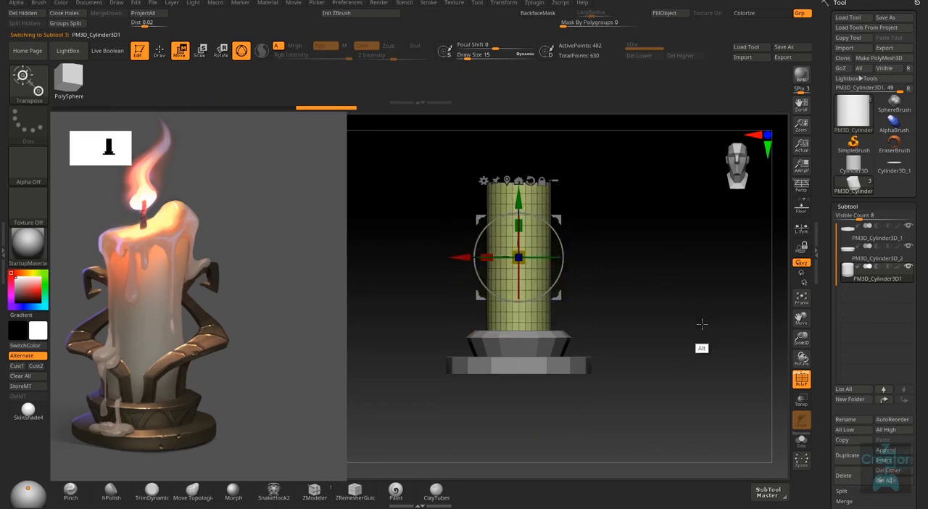
{"action": "right_click_drag", "start_coordinate": [702, 324], "coordinate": [673, 356], "text": "alt"}
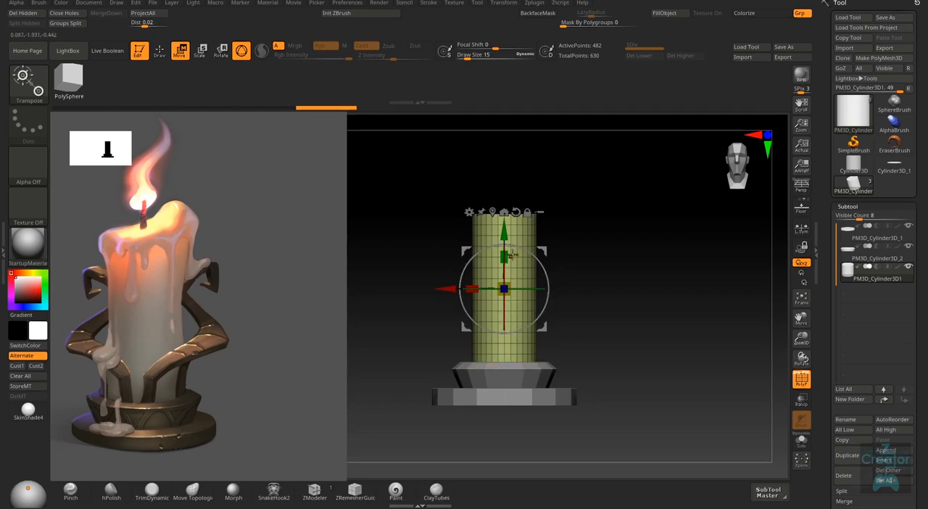
{"action": "left_click_drag", "start_coordinate": [505, 254], "coordinate": [503, 230]}
{"action": "right_click_drag", "start_coordinate": [646, 306], "coordinate": [615, 392]}
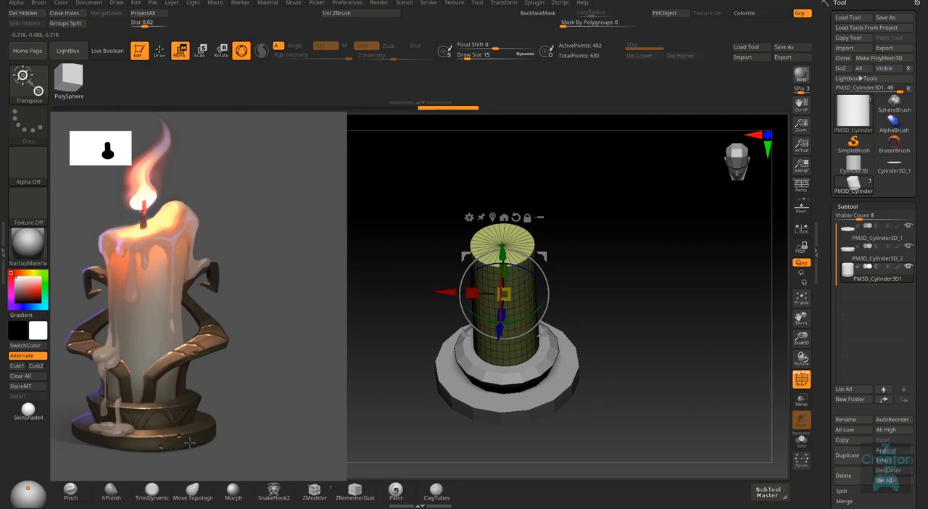
- Thicken the candle cylinder and fine-tune its height to match the reference candle's proportions
{"action": "right_click_drag", "start_coordinate": [599, 392], "coordinate": [523, 403]}
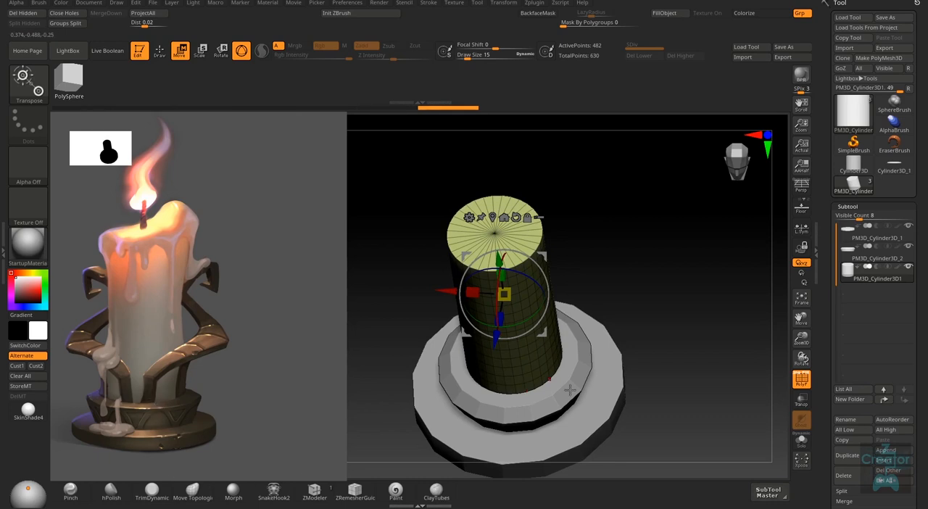
{"action": "right_click_drag", "start_coordinate": [512, 414], "coordinate": [520, 283], "text": "shift"}
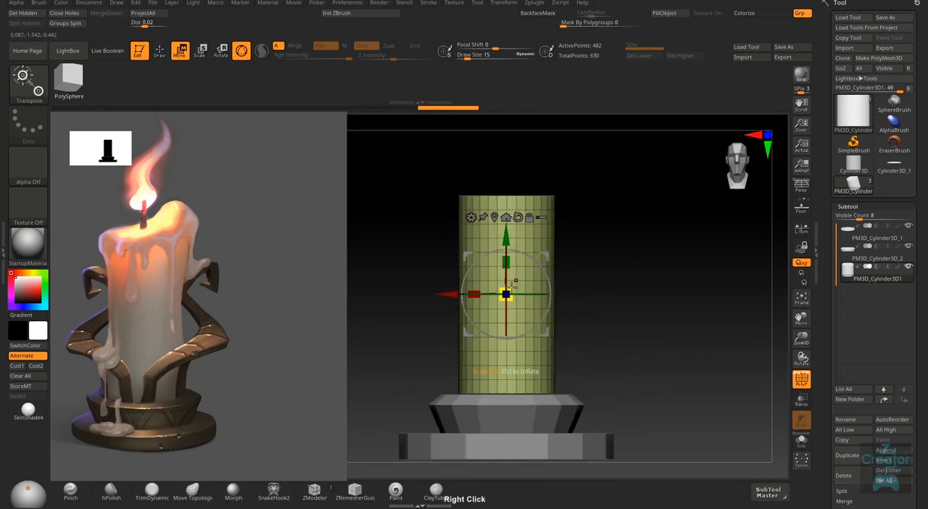
{"action": "left_click_drag", "start_coordinate": [520, 282], "coordinate": [537, 276]}
{"action": "right_click_drag", "start_coordinate": [648, 331], "coordinate": [520, 261], "text": "alt"}
{"action": "left_click_drag", "start_coordinate": [522, 258], "coordinate": [528, 265]}
{"action": "right_click_drag", "start_coordinate": [661, 338], "coordinate": [604, 306], "text": "ctrl"}
{"action": "right_click_drag", "start_coordinate": [604, 306], "coordinate": [610, 338], "text": "alt"}
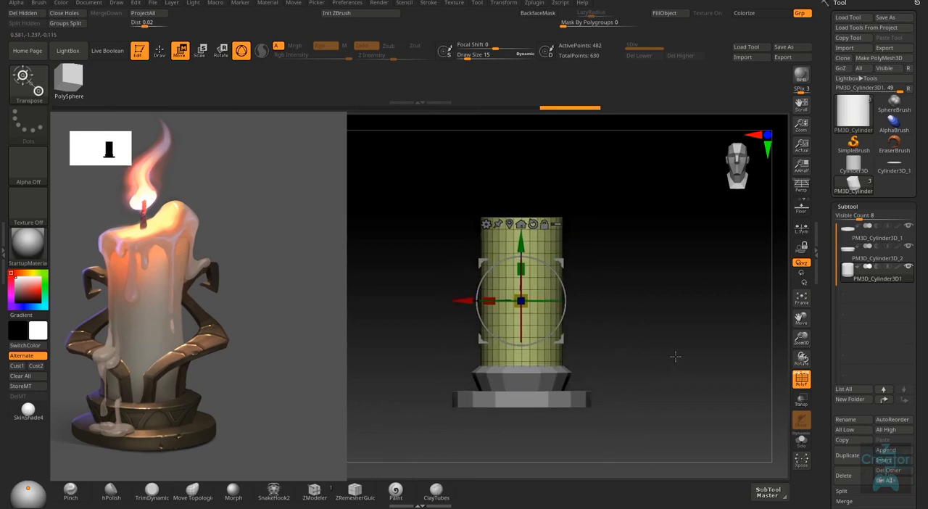
- Mask the upper half of the candle cylinder and invert the mask so it covers the lower half
{"action": "key", "text": "q"}
{"action": "left_click_drag", "start_coordinate": [607, 183], "coordinate": [446, 281], "text": "ctrl"}
{"action": "left_click", "coordinate": [599, 282], "text": "ctrl"}
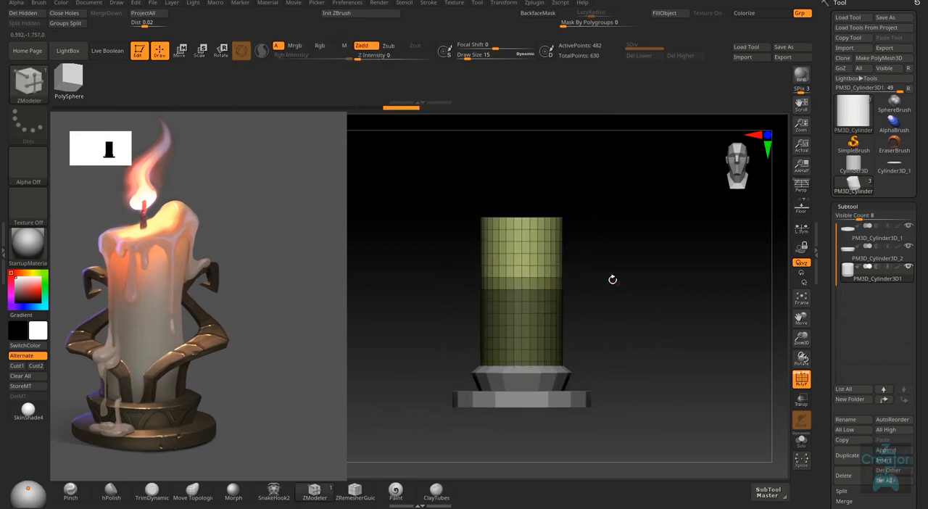
- Pull the unmasked upper half of the candle cylinder upward to lengthen the candle, and clear the mask
{"action": "key", "text": "w"}
{"action": "left_click_drag", "start_coordinate": [520, 241], "coordinate": [524, 203]}
{"action": "key", "text": "q"}
{"action": "right_click_drag", "start_coordinate": [657, 334], "coordinate": [638, 290], "text": "ctrl"}
{"action": "right_click_drag", "start_coordinate": [638, 290], "coordinate": [674, 296]}
{"action": "left_click_drag", "start_coordinate": [675, 296], "coordinate": [645, 338], "text": "ctrl"}
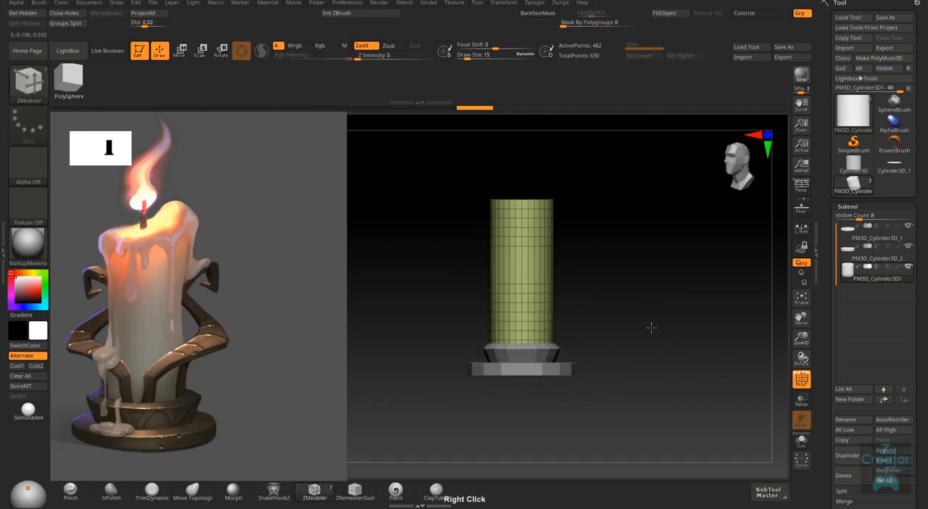
{"action": "mouse_move", "coordinate": [650, 320]}
{"action": "right_mouse_down"}
{"action": "mouse_move", "coordinate": [646, 354]}
{"action": "mouse_move", "coordinate": [648, 314]}
{"action": "right_mouse_up"}
- Mask the upper half of the candle cylinder, hide the mask display, and try stretching the lower part downward
{"action": "left_click_drag", "start_coordinate": [530, 205], "coordinate": [493, 289], "text": "ctrl"}
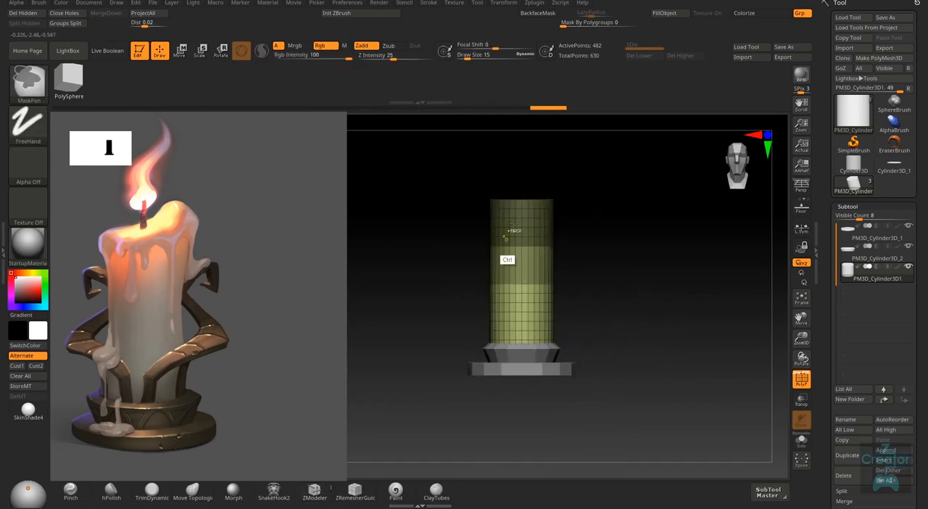
{"action": "left_click", "coordinate": [602, 279], "text": "ctrl"}
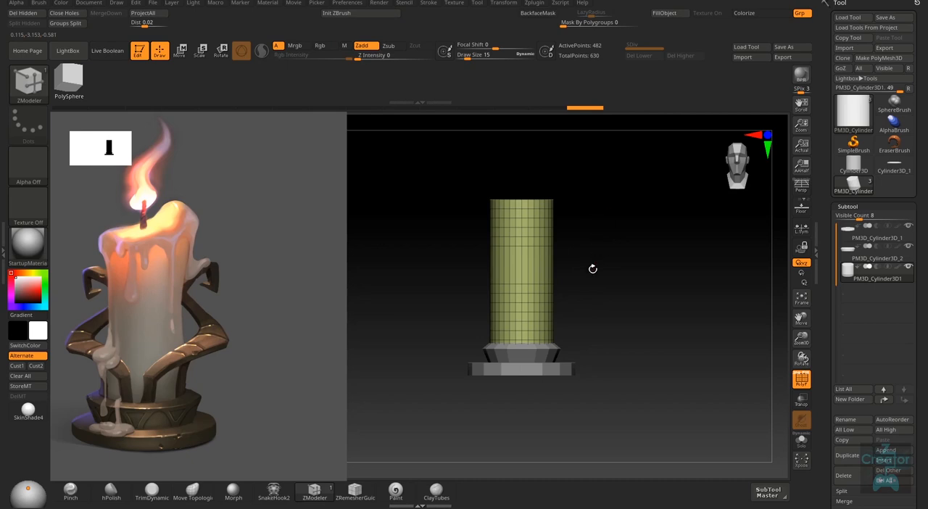
{"action": "key", "text": "w"}
{"action": "left_click_drag", "start_coordinate": [521, 205], "coordinate": [524, 291]}
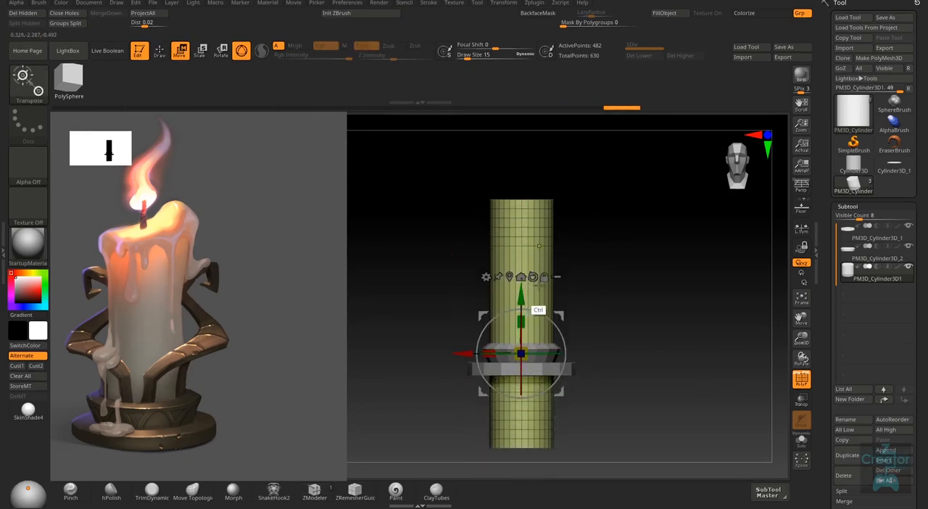
{"action": "key", "text": "ctrl+z"}
- Turn the mask display back on with ViewMask and clear the mask from the candle cylinder
{"action": "scroll", "coordinate": [860, 332], "scroll_direction": "down", "scroll_amount": 5}
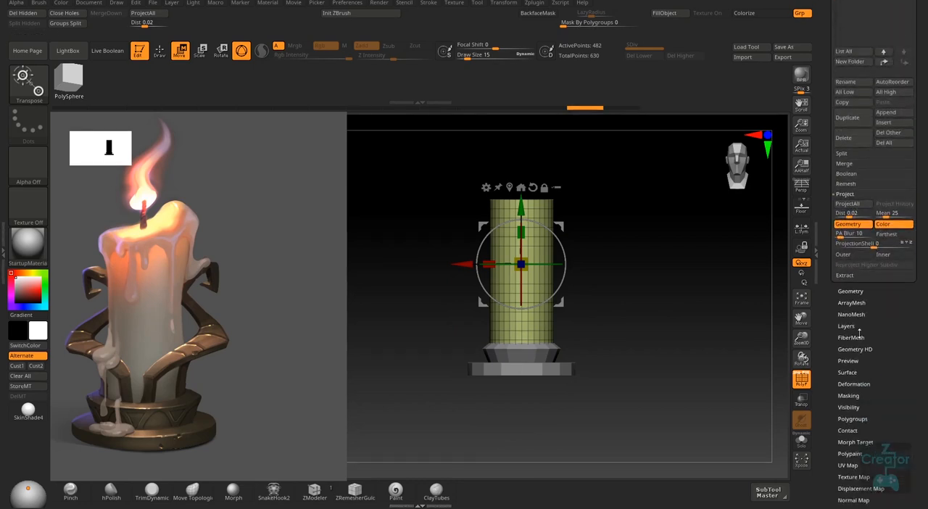
{"action": "scroll", "coordinate": [860, 331], "scroll_direction": "down", "scroll_amount": 3}
{"action": "left_click", "coordinate": [857, 333]}
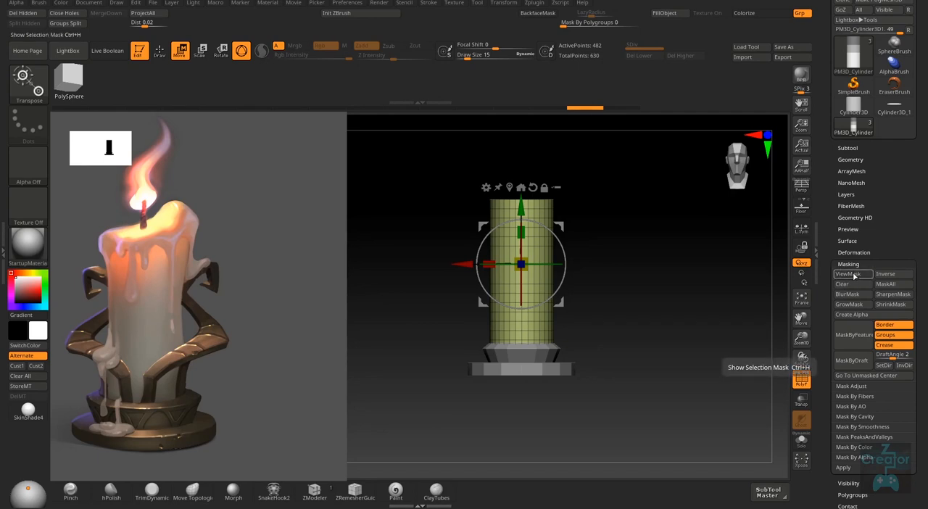
{"action": "left_click", "coordinate": [855, 275]}
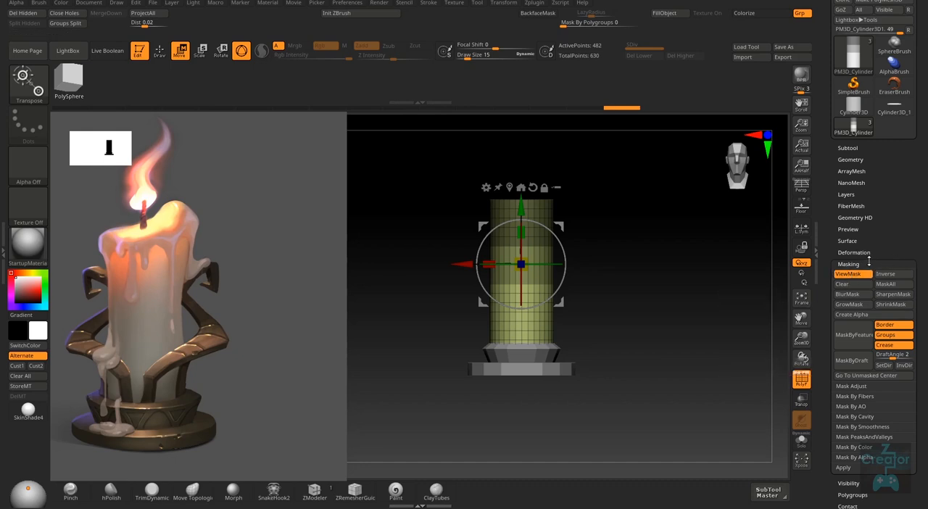
{"action": "left_click", "coordinate": [863, 264]}
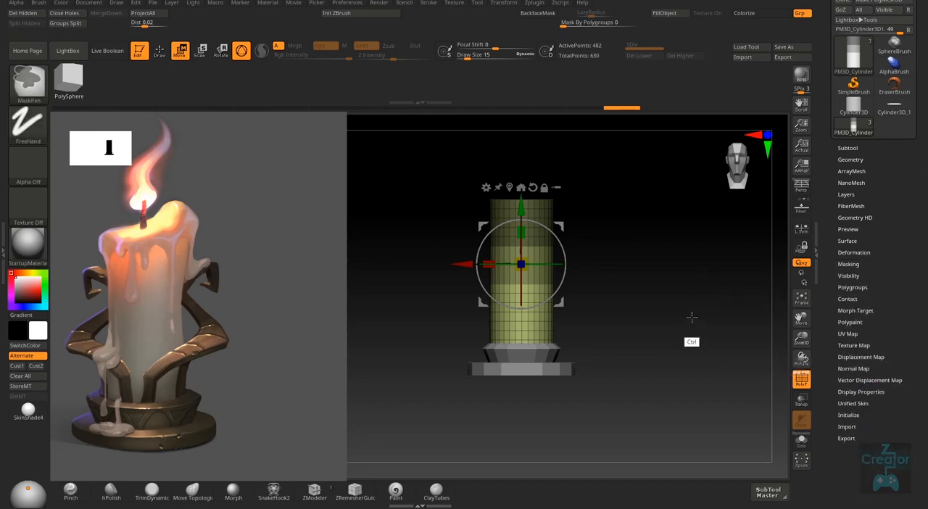
{"action": "left_click_drag", "start_coordinate": [690, 316], "coordinate": [667, 344], "text": "ctrl"}
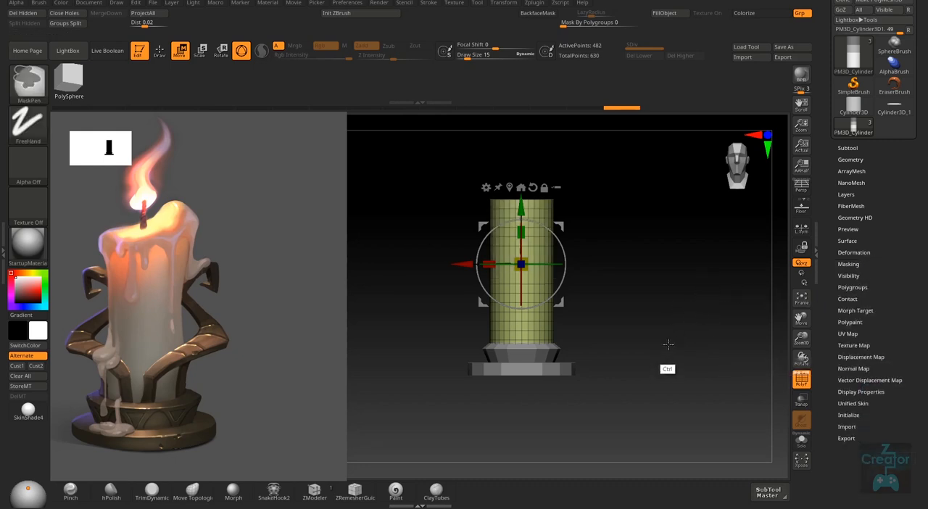
- Turn on transparency, mask everything except the candle cylinder's bottom end, and raise that end inside the upper tier
{"action": "left_click", "coordinate": [803, 401]}
{"action": "right_click_drag", "start_coordinate": [590, 351], "coordinate": [594, 369], "text": "alt"}
{"action": "left_click_drag", "start_coordinate": [640, 426], "coordinate": [462, 367], "text": "ctrl"}
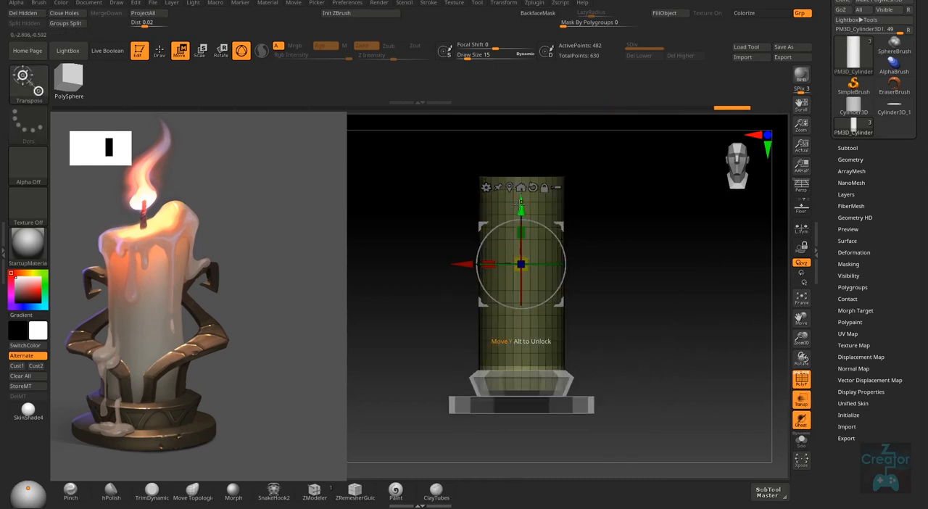
{"action": "left_click_drag", "start_coordinate": [521, 206], "coordinate": [521, 190]}
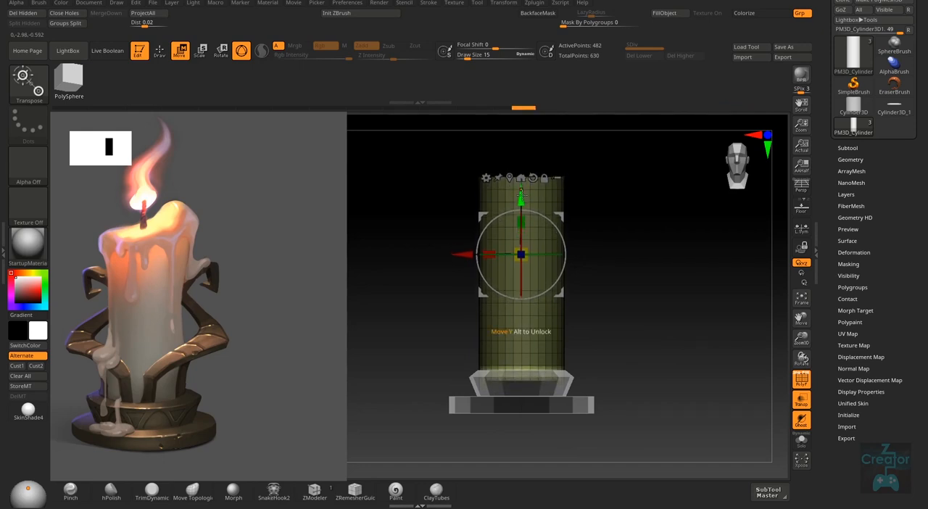
- Clear the mask from the candle cylinder and turn off the polyframe and transparency display
{"action": "key", "text": "q"}
{"action": "right_click_drag", "start_coordinate": [654, 316], "coordinate": [654, 325]}
{"action": "key", "text": "shift+f"}
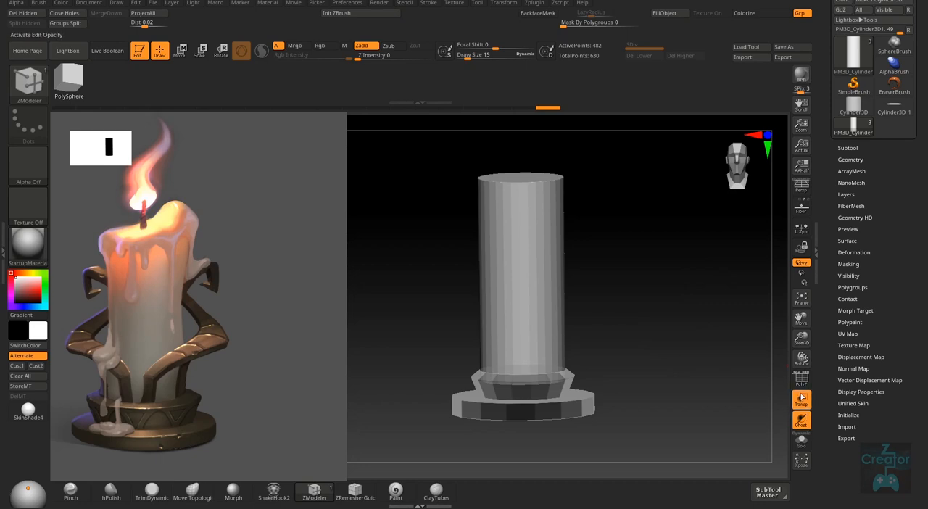
{"action": "mouse_move", "coordinate": [656, 362]}
{"action": "right_mouse_down"}
{"action": "mouse_move", "coordinate": [643, 358]}
{"action": "mouse_move", "coordinate": [638, 335]}
{"action": "right_mouse_up"}
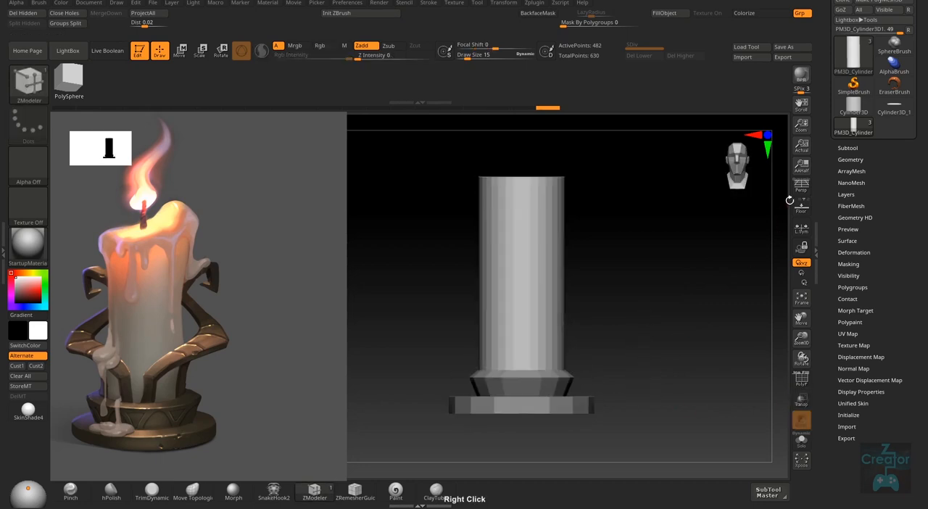
- Preview the candle in perspective, return to the orthographic view, and try scaling the cylinder down
{"action": "left_click", "coordinate": [801, 187]}
{"action": "right_click_drag", "start_coordinate": [642, 379], "coordinate": [612, 382], "text": "ctrl"}
{"action": "right_click_drag", "start_coordinate": [532, 261], "coordinate": [538, 252], "text": "shift"}
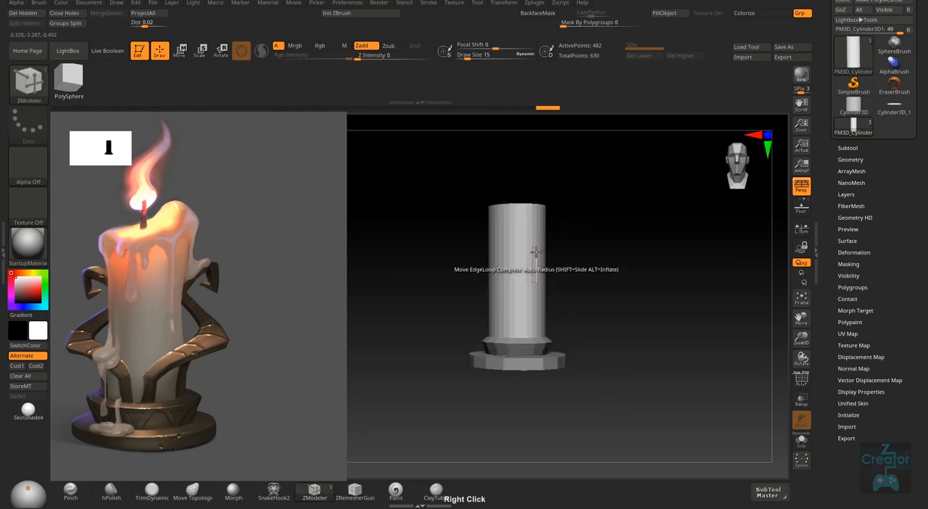
{"action": "key", "text": "w"}
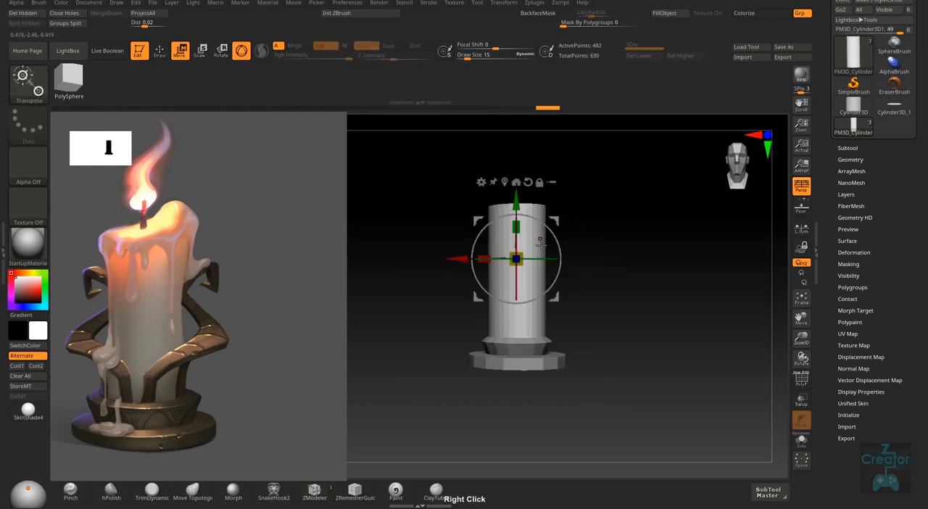
{"action": "left_click", "coordinate": [801, 186]}
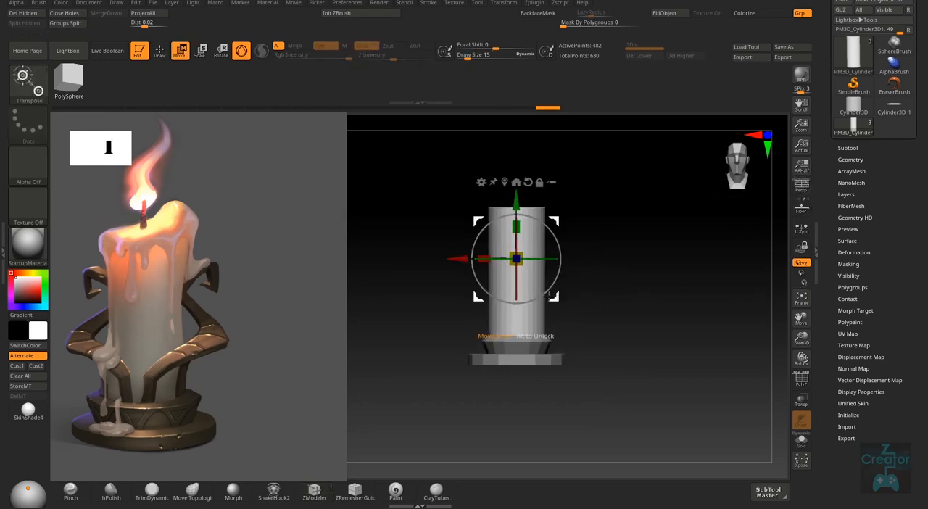
{"action": "left_click_drag", "start_coordinate": [520, 224], "coordinate": [517, 232]}
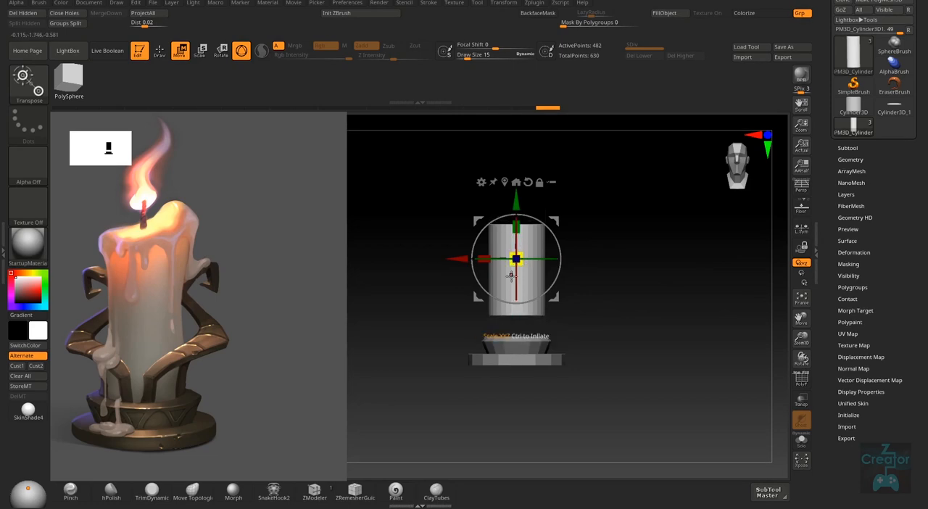
{"action": "key", "text": "ctrl+z"}
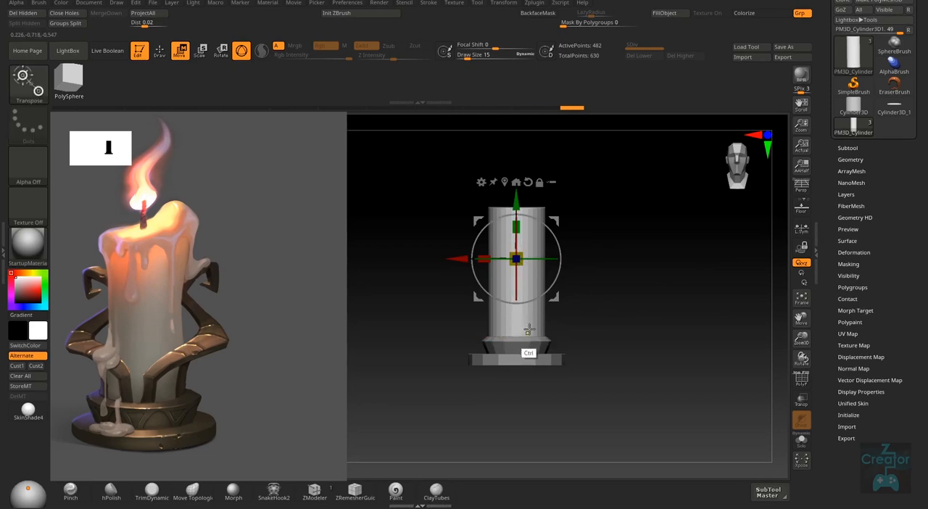
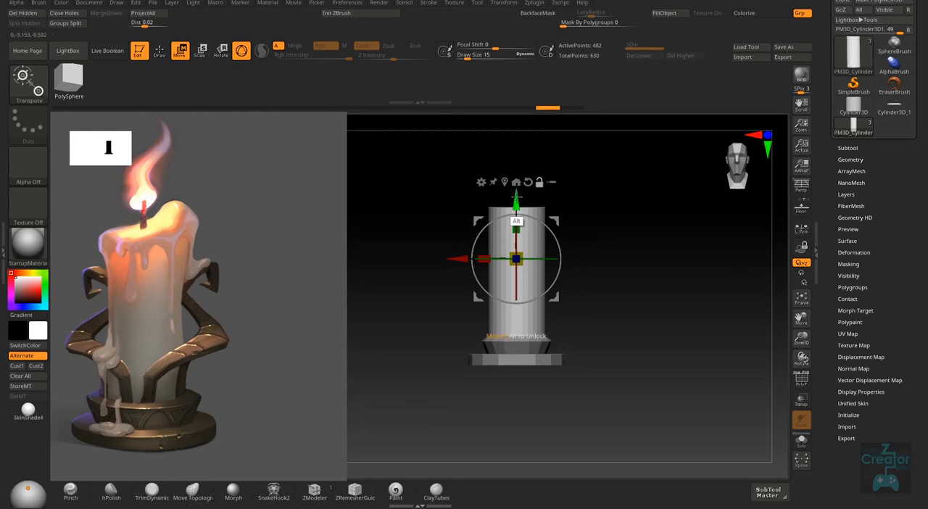
- Lower the candle cylinder slightly into the base, turn on perspective, and check its proportions against the reference
{"action": "left_click_drag", "start_coordinate": [516, 219], "coordinate": [517, 312], "text": "alt"}
{"action": "key", "text": "q"}
{"action": "mouse_move", "coordinate": [614, 304]}
{"action": "right_mouse_down"}
{"action": "mouse_move", "coordinate": [611, 372]}
{"action": "mouse_move", "coordinate": [616, 352]}
{"action": "mouse_move", "coordinate": [580, 328]}
{"action": "right_mouse_up"}
{"action": "left_click", "coordinate": [802, 187]}
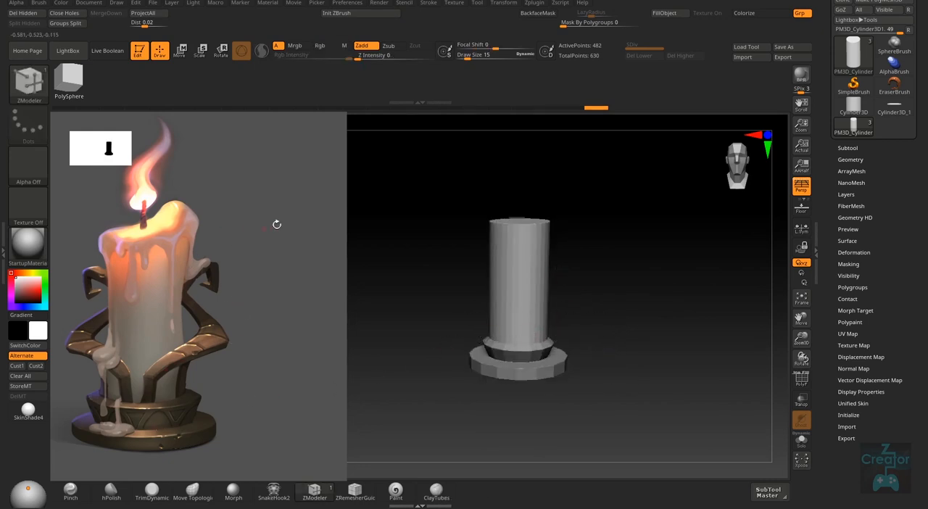
{"action": "mouse_move", "coordinate": [565, 375]}
{"action": "right_mouse_down"}
{"action": "mouse_move", "coordinate": [624, 307]}
{"action": "mouse_move", "coordinate": [605, 363]}
{"action": "mouse_move", "coordinate": [537, 414]}
{"action": "mouse_move", "coordinate": [539, 402]}
{"action": "mouse_move", "coordinate": [536, 433]}
{"action": "mouse_move", "coordinate": [555, 441]}
{"action": "right_mouse_up"}
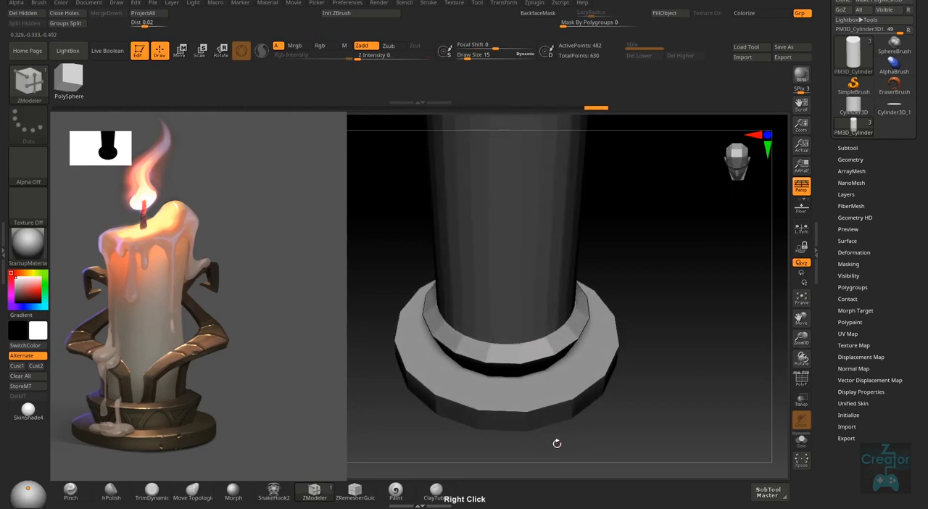
{"action": "right_click_drag", "start_coordinate": [508, 372], "coordinate": [497, 322]}
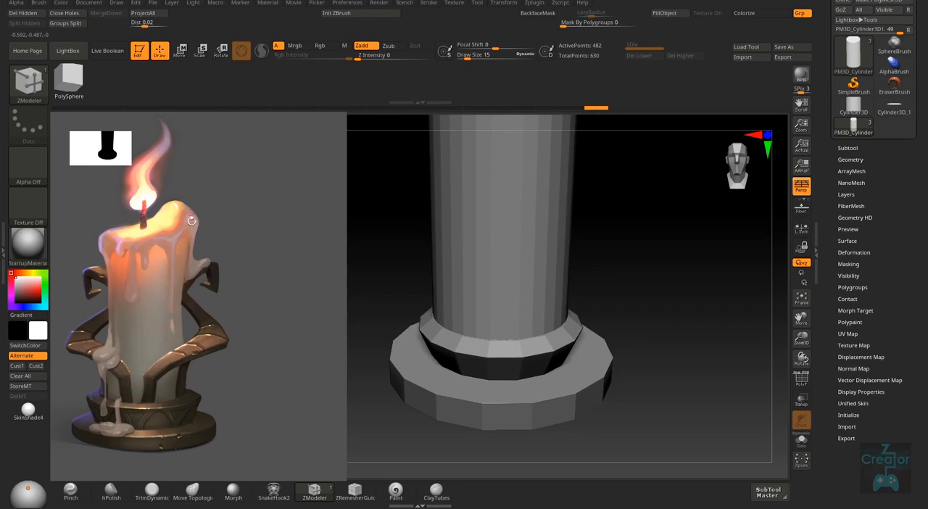
{"action": "right_click_drag", "start_coordinate": [620, 356], "coordinate": [651, 332]}
- Duplicate the candle cylinder and turn the copy into a thin wick at the candle's top
{"action": "left_click", "coordinate": [848, 147]}
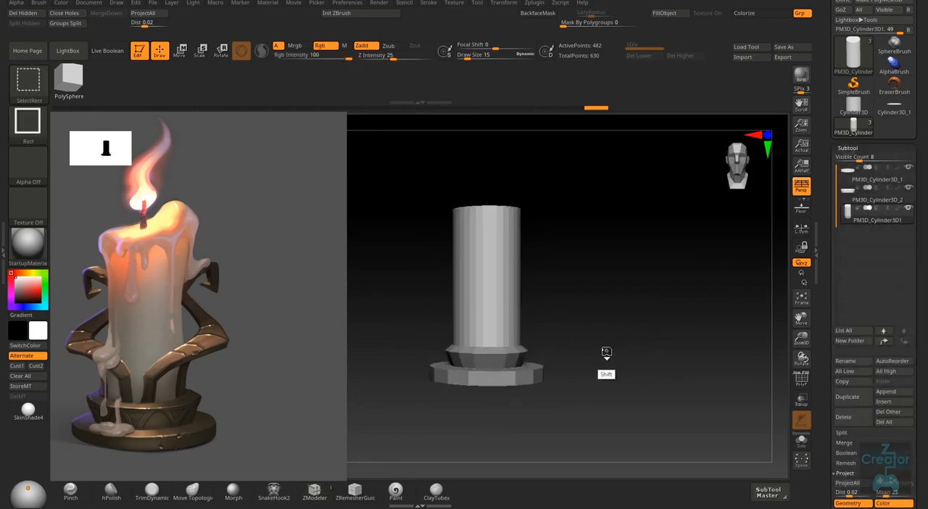
{"action": "key", "text": "ctrl+shift+d"}
{"action": "key", "text": "w"}
{"action": "left_click_drag", "start_coordinate": [488, 293], "coordinate": [487, 165]}
{"action": "left_click_drag", "start_coordinate": [477, 249], "coordinate": [469, 262]}
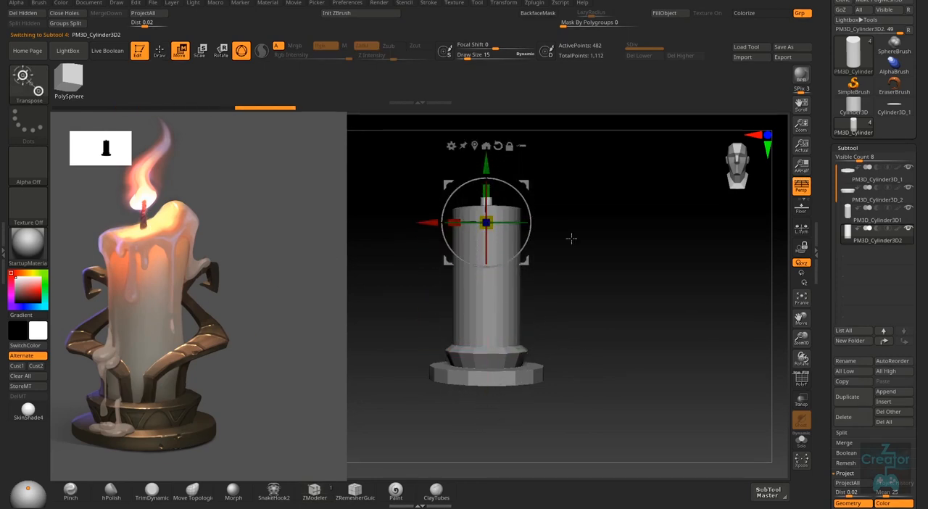
- Raise the wick and fine-tune its height so it stands clear of the candle's top face
{"action": "right_click_drag", "start_coordinate": [571, 238], "coordinate": [538, 234]}
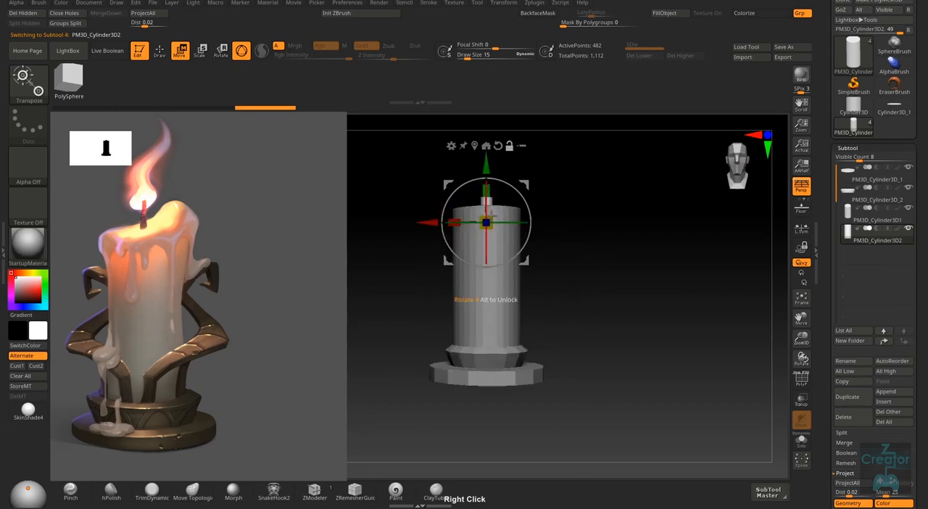
{"action": "right_click_drag", "start_coordinate": [490, 213], "coordinate": [497, 250]}
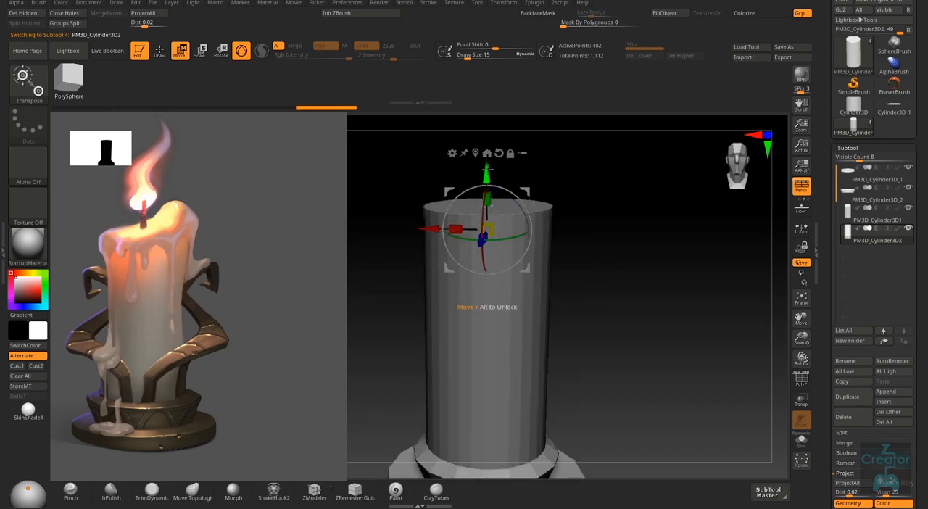
{"action": "left_click_drag", "start_coordinate": [491, 228], "coordinate": [487, 197]}
{"action": "mouse_move", "coordinate": [486, 140]}
{"action": "left_mouse_down"}
{"action": "mouse_move", "coordinate": [488, 151]}
{"action": "mouse_move", "coordinate": [487, 140]}
{"action": "left_mouse_up"}
{"action": "right_click_drag", "start_coordinate": [576, 202], "coordinate": [506, 152]}
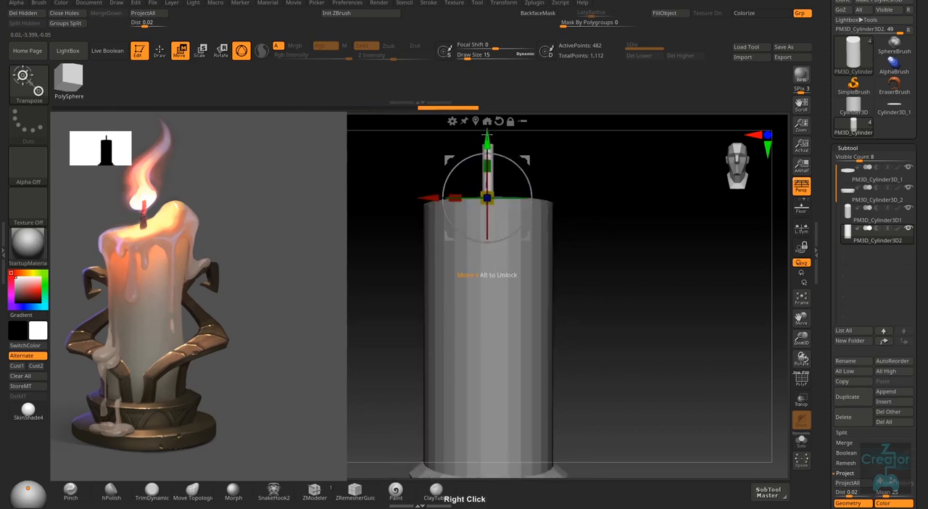
{"action": "key", "text": "q"}
{"action": "mouse_move", "coordinate": [617, 283]}
{"action": "right_mouse_down"}
{"action": "mouse_move", "coordinate": [601, 326]}
{"action": "mouse_move", "coordinate": [533, 212]}
{"action": "right_mouse_up"}
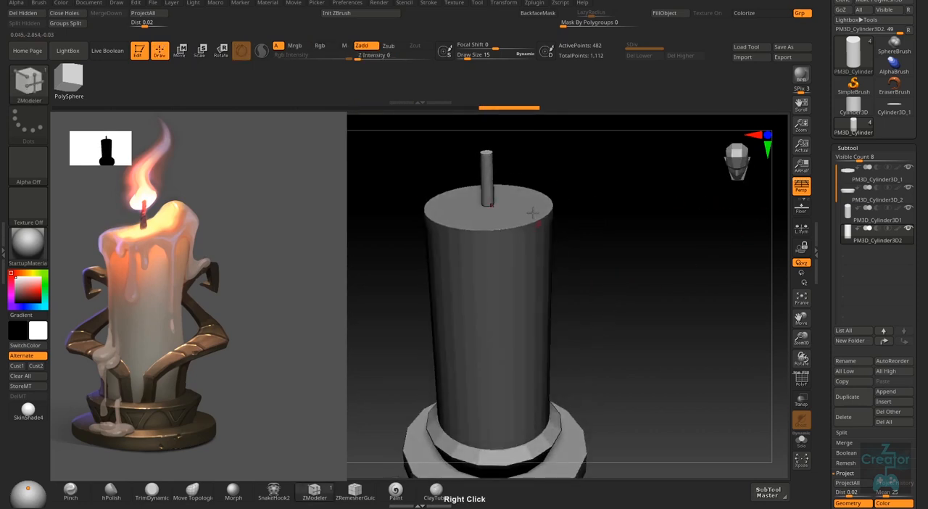
{"action": "key", "text": "w"}
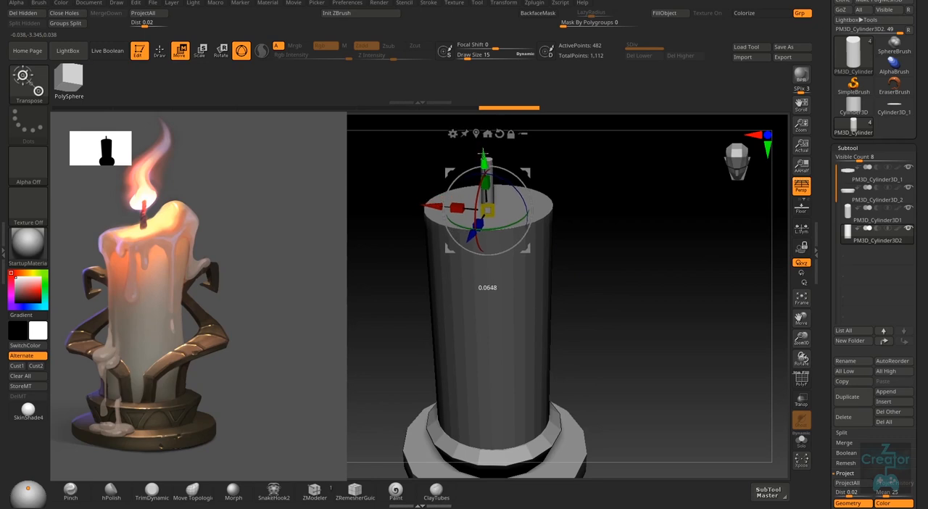
{"action": "left_click_drag", "start_coordinate": [483, 150], "coordinate": [483, 154]}
{"action": "key", "text": "q"}
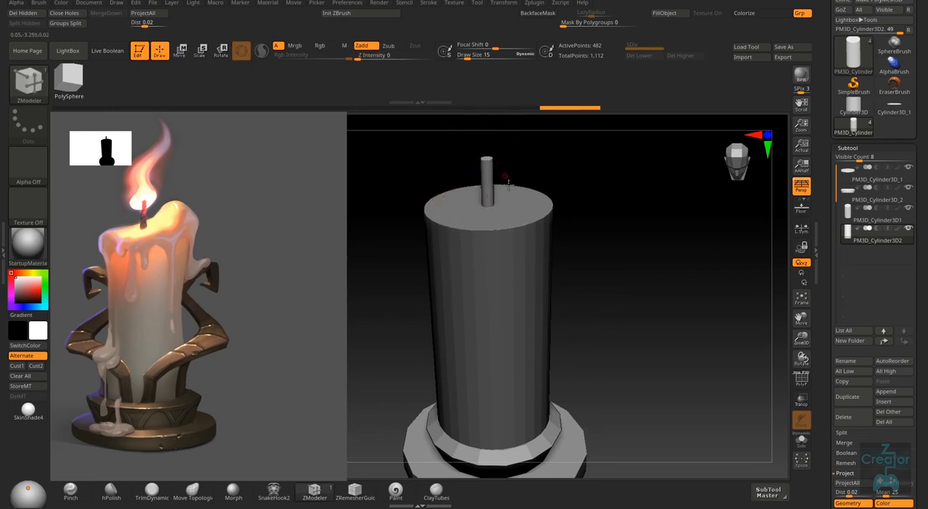
- Smooth the wick into a rounded, tapered tip with a draw size of 161
{"action": "mouse_move", "coordinate": [507, 181]}
{"action": "right_mouse_down"}
{"action": "mouse_move", "coordinate": [530, 172]}
{"action": "mouse_move", "coordinate": [518, 178]}
{"action": "right_mouse_up"}
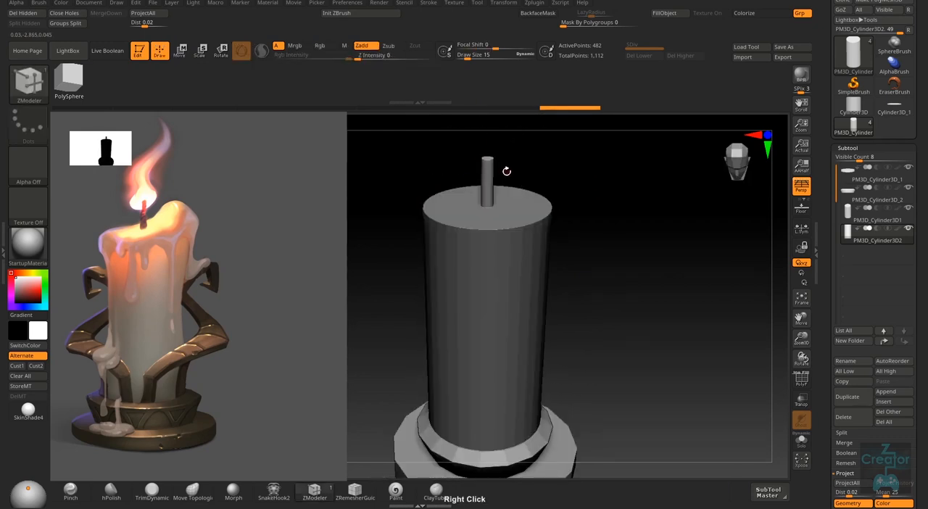
{"action": "key", "text": "s"}
{"action": "left_click_drag", "start_coordinate": [507, 172], "coordinate": [527, 175]}
{"action": "mouse_move", "coordinate": [478, 161]}
{"action": "right_mouse_down"}
{"action": "mouse_move", "coordinate": [489, 150]}
{"action": "mouse_move", "coordinate": [492, 161]}
{"action": "right_mouse_up"}
{"action": "key", "text": "shift"}
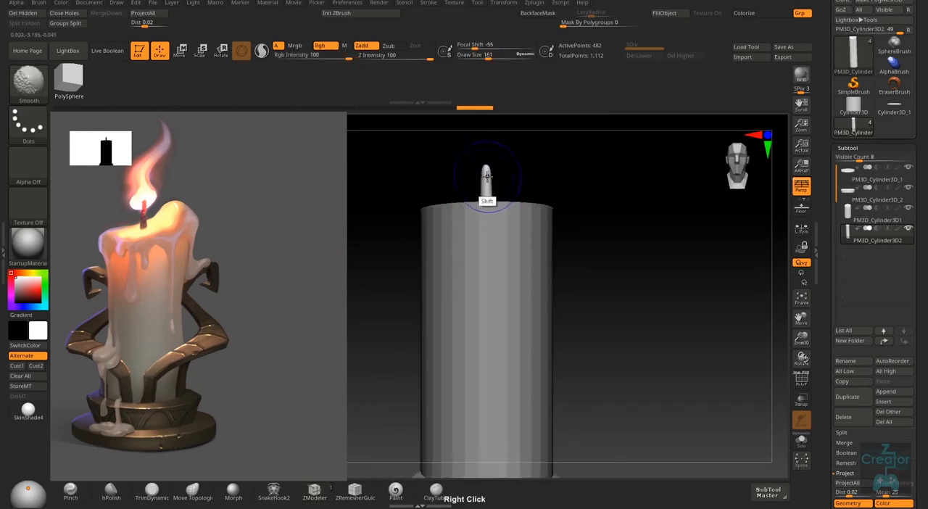
- Bend the wick into a slight lean with the Move brush at a draw size of 244
{"action": "key", "text": "b"}
{"action": "key", "text": "m"}
{"action": "key", "text": "v"}
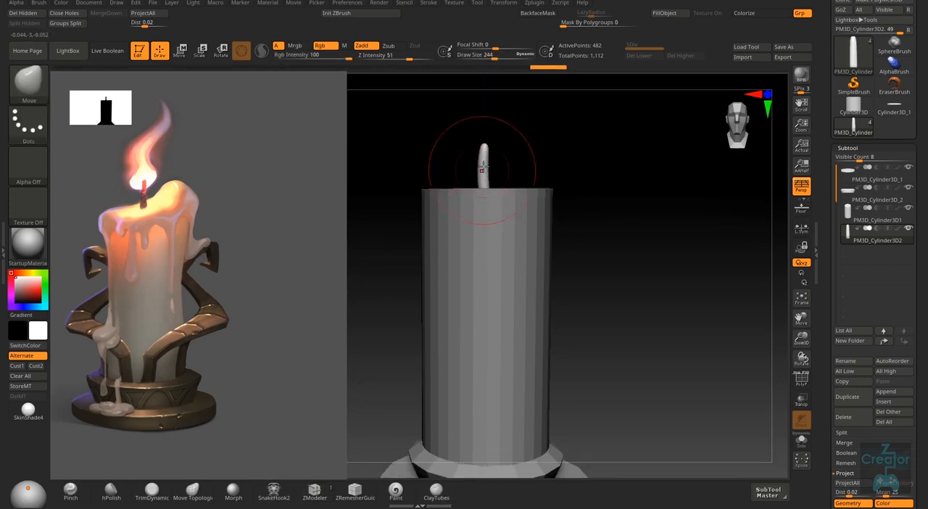
{"action": "mouse_move", "coordinate": [481, 168]}
{"action": "left_mouse_down"}
{"action": "mouse_move", "coordinate": [492, 147]}
{"action": "mouse_move", "coordinate": [484, 161]}
{"action": "left_mouse_up"}
{"action": "mouse_move", "coordinate": [485, 161]}
{"action": "right_mouse_down"}
{"action": "mouse_move", "coordinate": [478, 194]}
{"action": "mouse_move", "coordinate": [513, 147]}
{"action": "mouse_move", "coordinate": [545, 200]}
{"action": "mouse_move", "coordinate": [576, 201]}
{"action": "mouse_move", "coordinate": [489, 174]}
{"action": "mouse_move", "coordinate": [497, 190]}
{"action": "mouse_move", "coordinate": [488, 182]}
{"action": "right_mouse_up"}
{"action": "key", "text": "w"}
{"action": "key", "text": "q"}
{"action": "right_click_drag", "start_coordinate": [491, 215], "coordinate": [503, 155]}
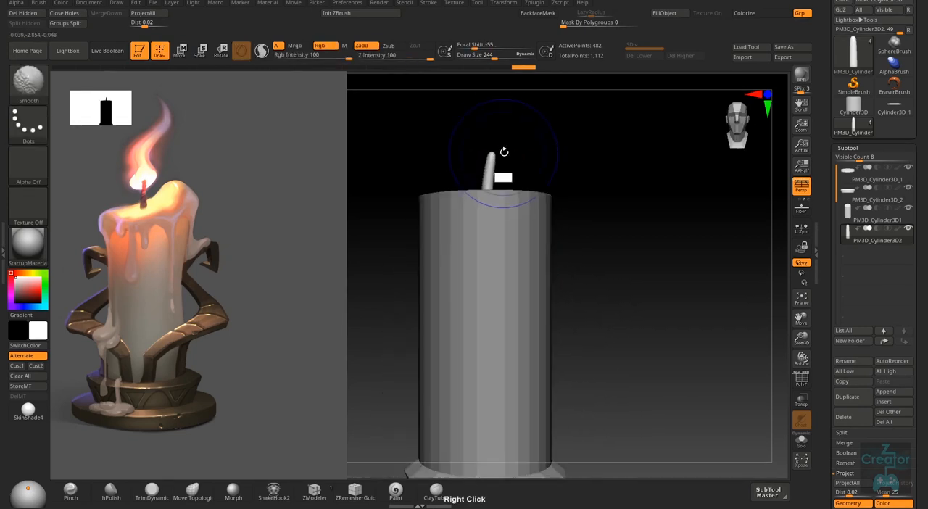
- Examine the candle and its two-tier base from several angles and compare them with the reference holder
{"action": "right_click_drag", "start_coordinate": [590, 282], "coordinate": [527, 244], "text": "alt"}
{"action": "right_click_drag", "start_coordinate": [596, 342], "coordinate": [588, 331], "text": "alt"}
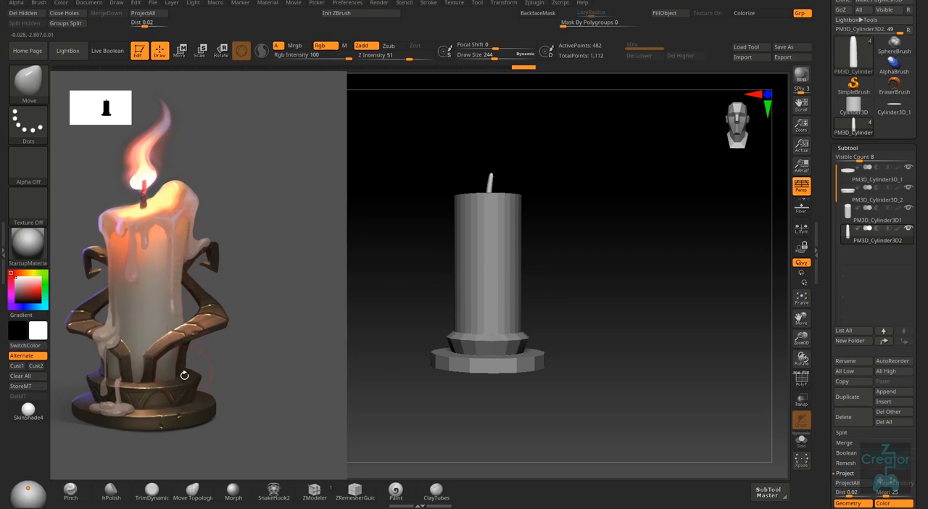
{"action": "right_click_drag", "start_coordinate": [567, 241], "coordinate": [249, 399]}
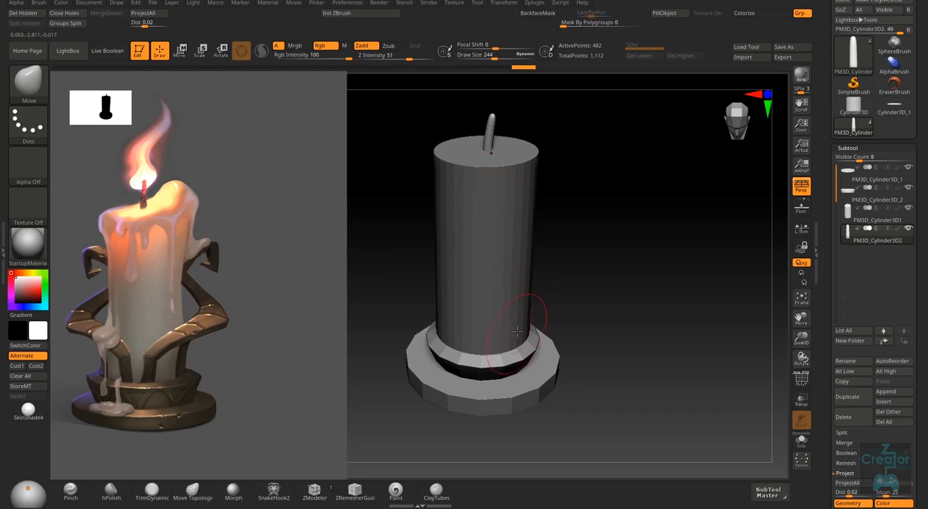
{"action": "right_click_drag", "start_coordinate": [516, 331], "coordinate": [198, 385]}
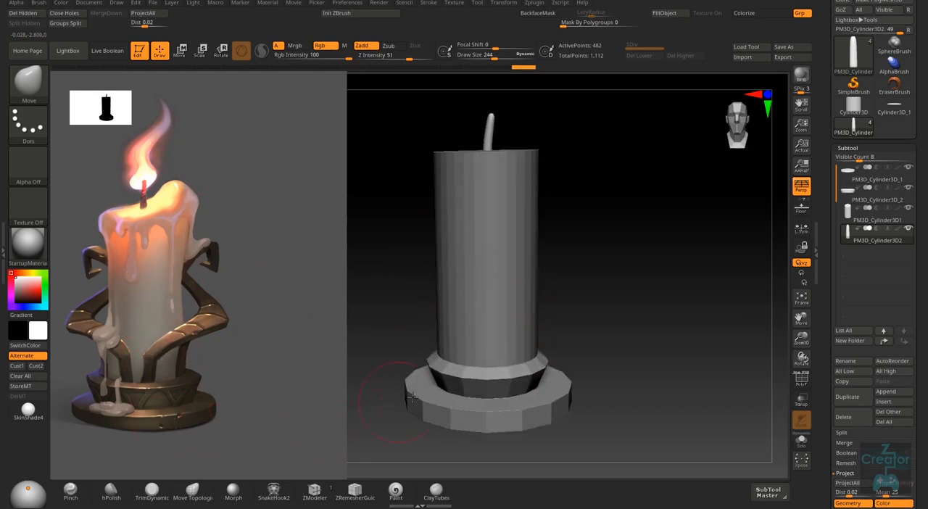
{"action": "right_click_drag", "start_coordinate": [411, 396], "coordinate": [589, 276]}
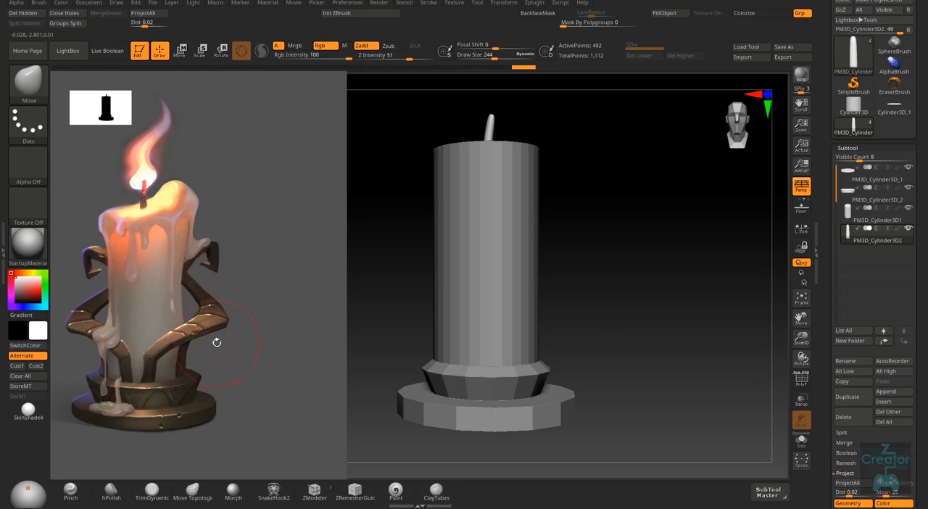
{"action": "right_click_drag", "start_coordinate": [217, 343], "coordinate": [243, 356]}
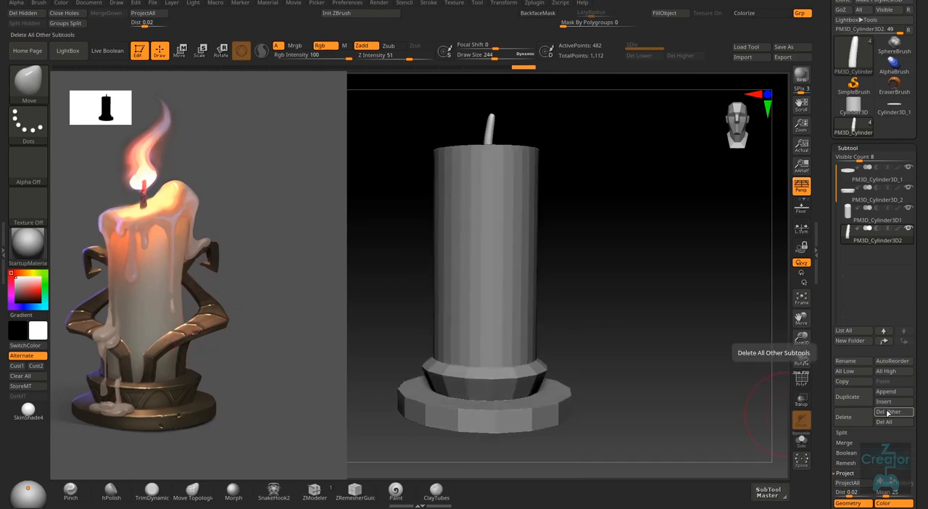
{"action": "right_click_drag", "start_coordinate": [707, 361], "coordinate": [734, 356]}
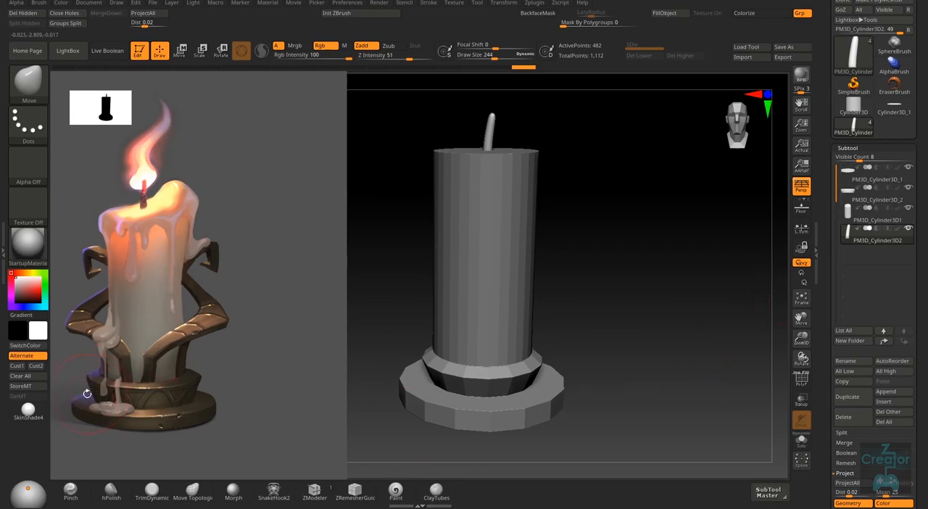
{"action": "right_click_drag", "start_coordinate": [504, 406], "coordinate": [472, 393]}
{"action": "right_click_drag", "start_coordinate": [602, 406], "coordinate": [817, 295]}
- Isolate the base's lower tier with Solo and show its polyframe
{"action": "left_click", "coordinate": [899, 180]}
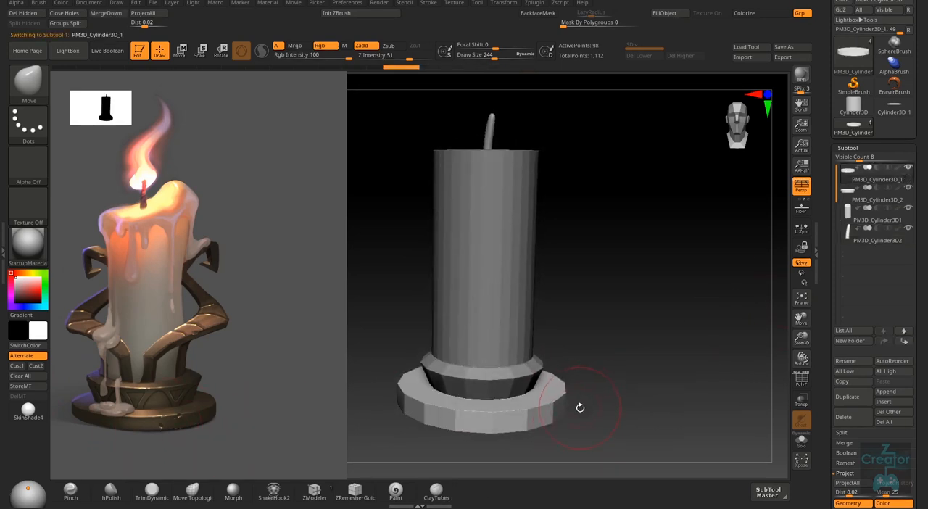
{"action": "right_click_drag", "start_coordinate": [579, 407], "coordinate": [602, 341]}
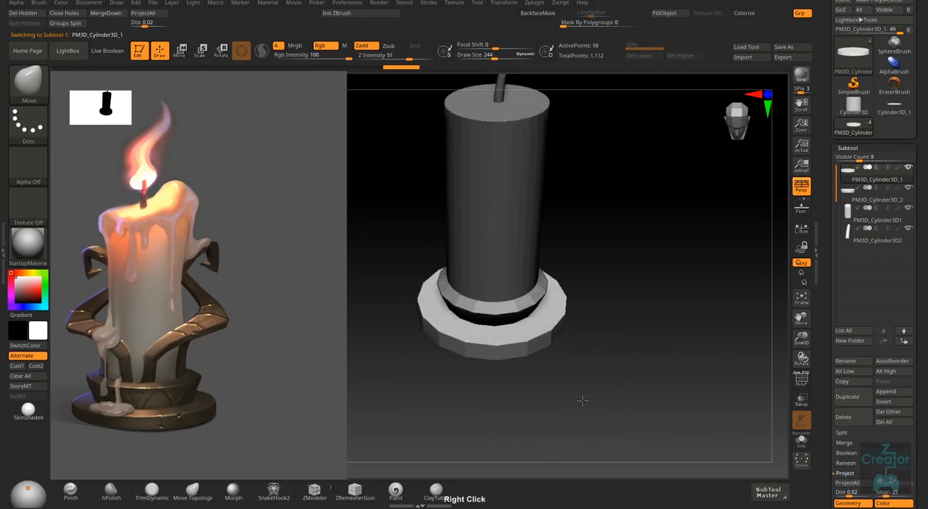
{"action": "left_click", "coordinate": [801, 441]}
{"action": "mouse_move", "coordinate": [534, 315]}
{"action": "right_mouse_down"}
{"action": "mouse_move", "coordinate": [555, 364]}
{"action": "mouse_move", "coordinate": [495, 338]}
{"action": "mouse_move", "coordinate": [489, 347]}
{"action": "right_mouse_up"}
{"action": "key", "text": "shift+f"}
- Assign the lower tier's top faces to a new polygroup with ZModeler's PolyGroup action and a draw size of 130
{"action": "key", "text": "s"}
{"action": "left_click_drag", "start_coordinate": [478, 316], "coordinate": [468, 318]}
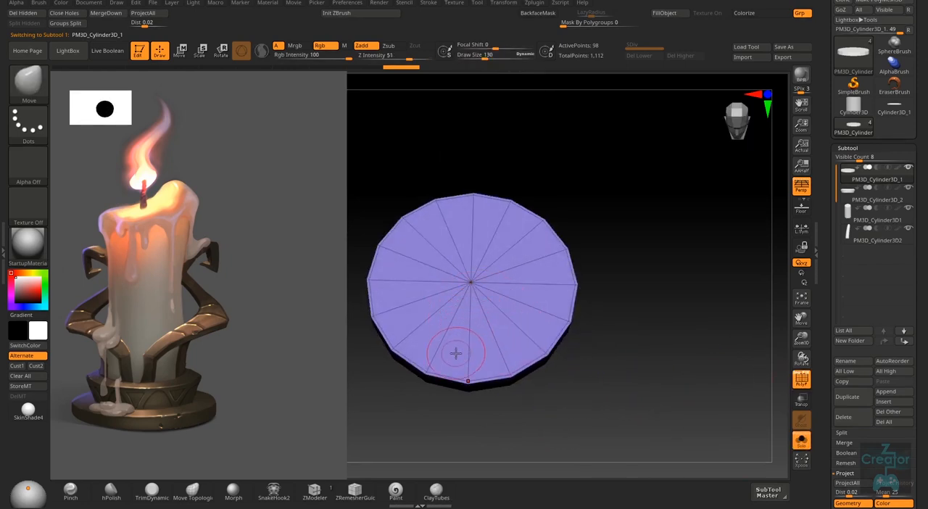
{"action": "left_click", "coordinate": [315, 491]}
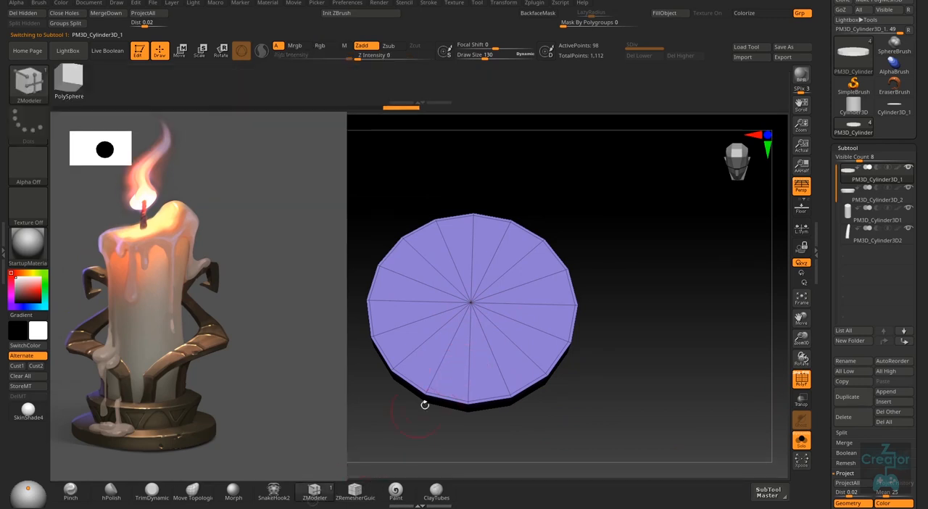
{"action": "key", "text": "space"}
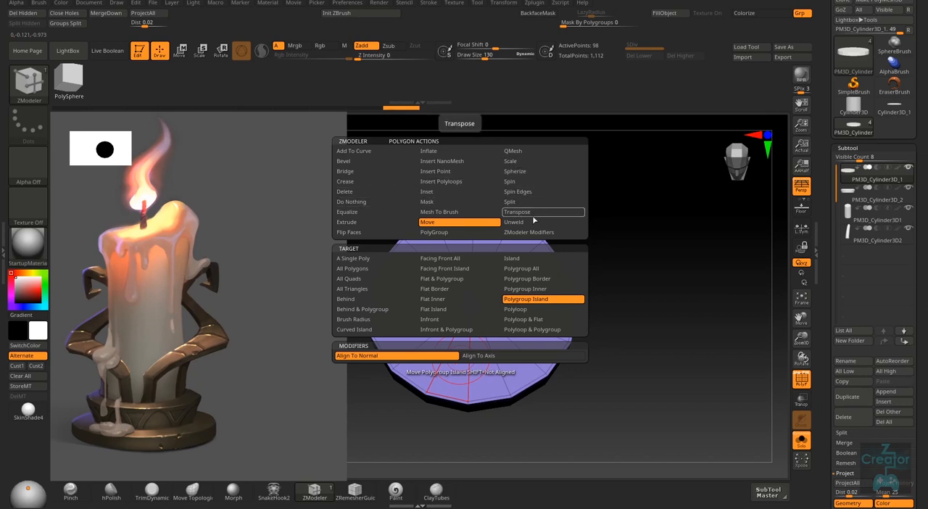
{"action": "left_click", "coordinate": [444, 235]}
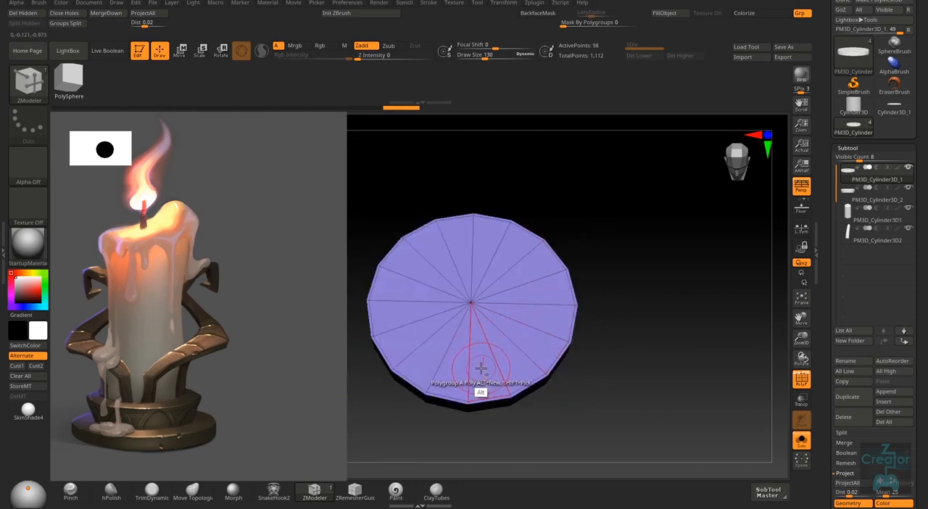
{"action": "mouse_move", "coordinate": [481, 364]}
{"action": "left_mouse_down", "text": "alt"}
{"action": "mouse_move", "coordinate": [524, 333]}
{"action": "mouse_move", "coordinate": [525, 290]}
{"action": "mouse_move", "coordinate": [468, 267]}
{"action": "mouse_move", "coordinate": [426, 307]}
{"action": "mouse_move", "coordinate": [460, 356]}
{"action": "left_mouse_up", "text": "alt"}
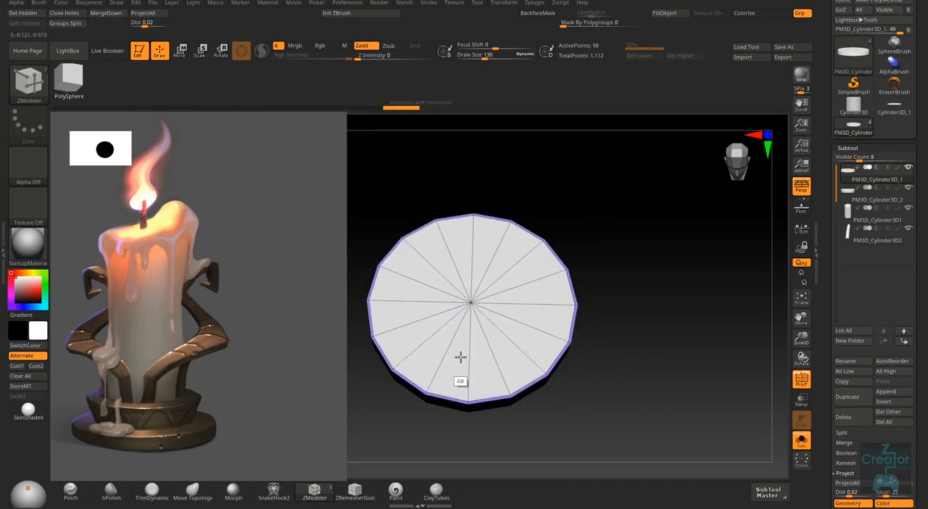
{"action": "left_click", "coordinate": [466, 358]}
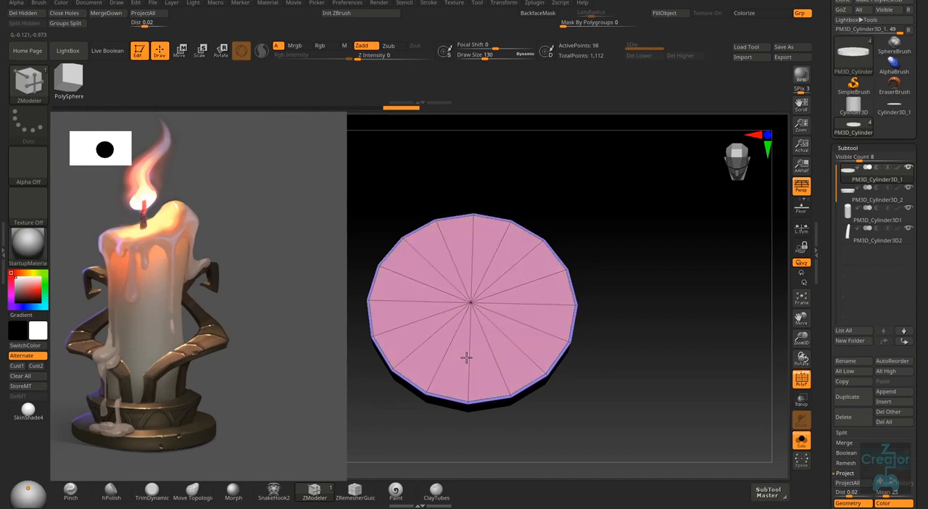
{"action": "key", "text": "alt"}
{"action": "left_click", "coordinate": [467, 357]}
{"action": "left_click", "coordinate": [466, 358]}
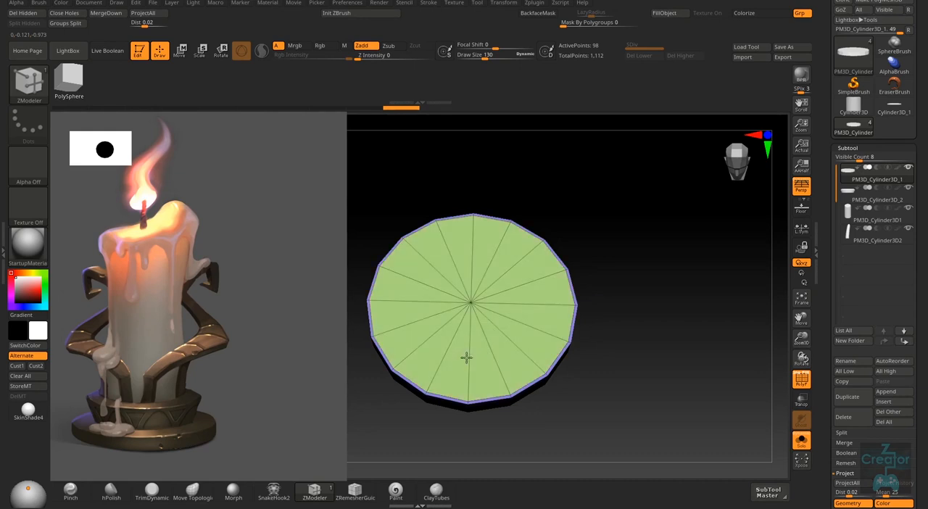
{"action": "left_click", "coordinate": [466, 358]}
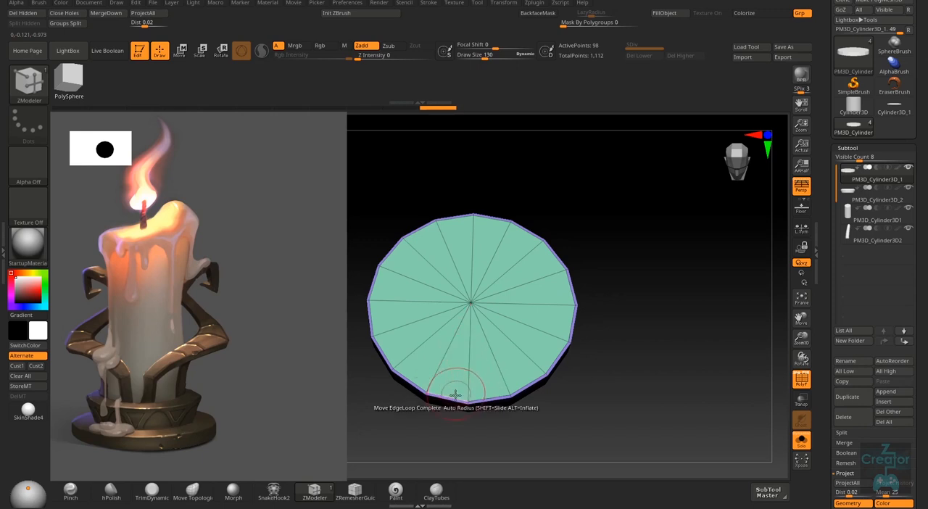
- Set ZModeler's polygon action to Move on Polygroup Island and raise the lower tier's top face slightly
{"action": "right_click_drag", "start_coordinate": [452, 387], "coordinate": [470, 343]}
{"action": "right_click", "coordinate": [471, 362]}
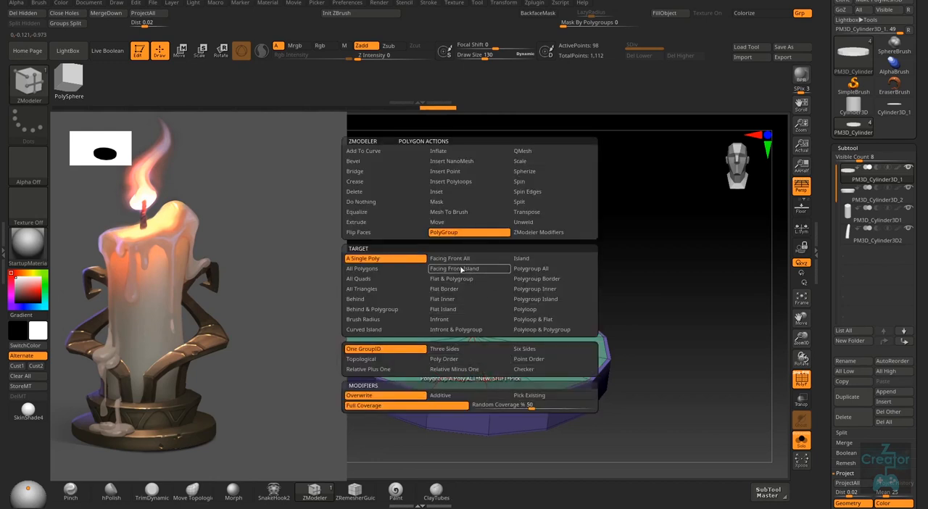
{"action": "left_click", "coordinate": [465, 223]}
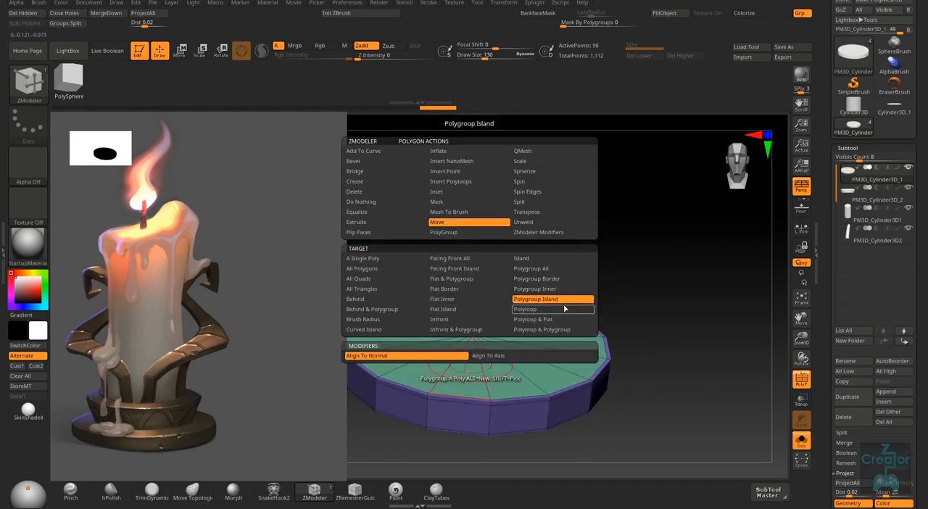
{"action": "left_click", "coordinate": [592, 305]}
{"action": "right_click_drag", "start_coordinate": [461, 385], "coordinate": [465, 377]}
{"action": "left_click_drag", "start_coordinate": [465, 377], "coordinate": [466, 372]}
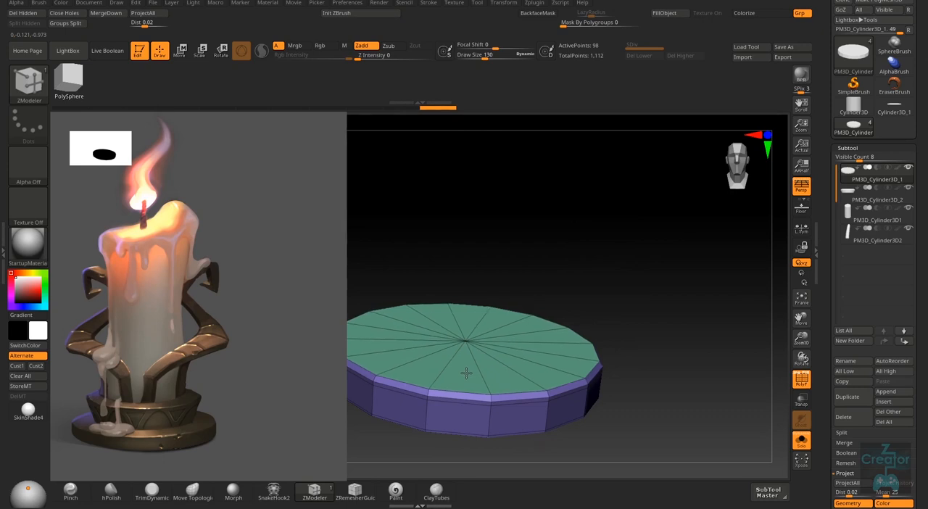
{"action": "right_click_drag", "start_coordinate": [503, 422], "coordinate": [537, 421]}
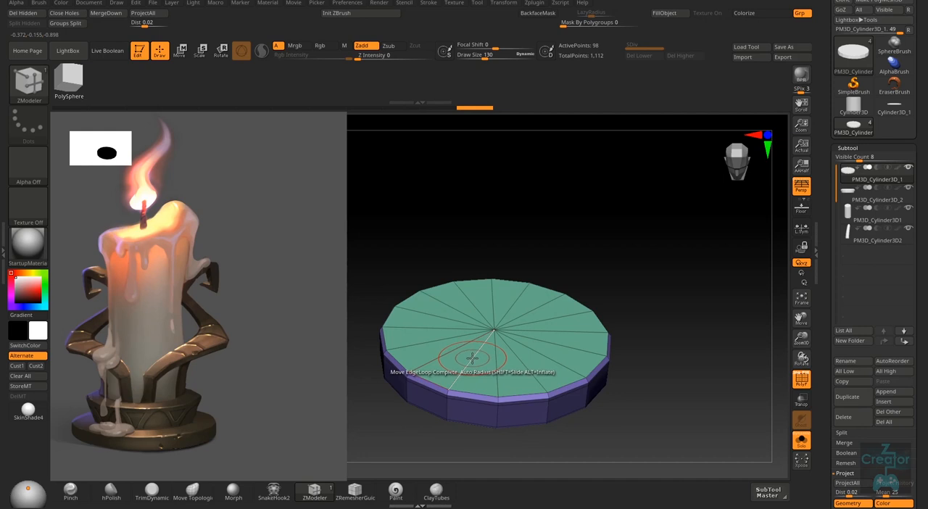
- Insert a single edge loop around the lower tier's top face, about midway between its centre and the rim, using ZModeler's edge Insert action
{"action": "right_click_drag", "start_coordinate": [472, 357], "coordinate": [469, 380]}
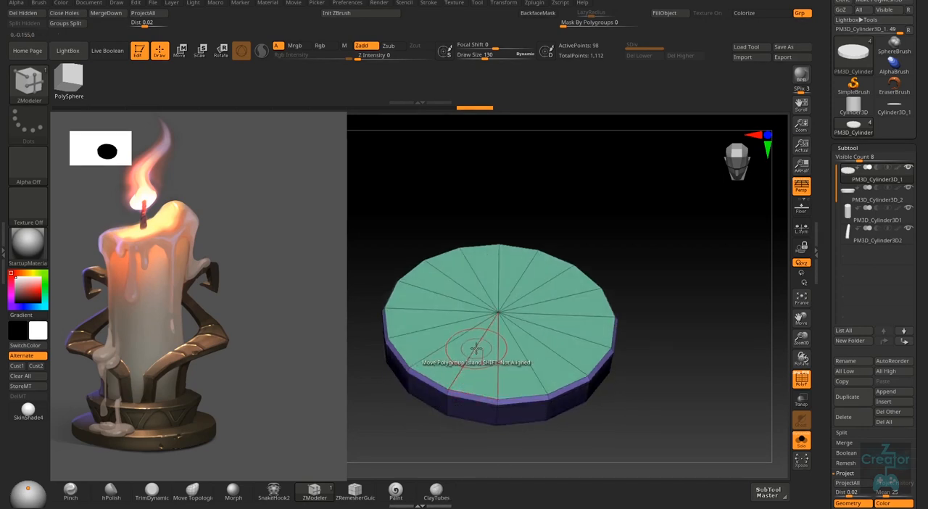
{"action": "key", "text": "space"}
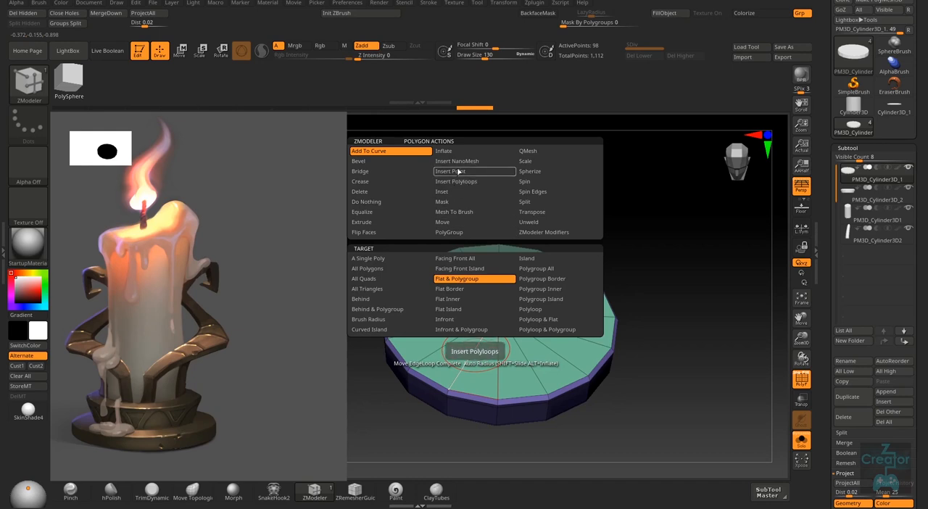
{"action": "left_click", "coordinate": [467, 222]}
{"action": "key", "text": "space"}
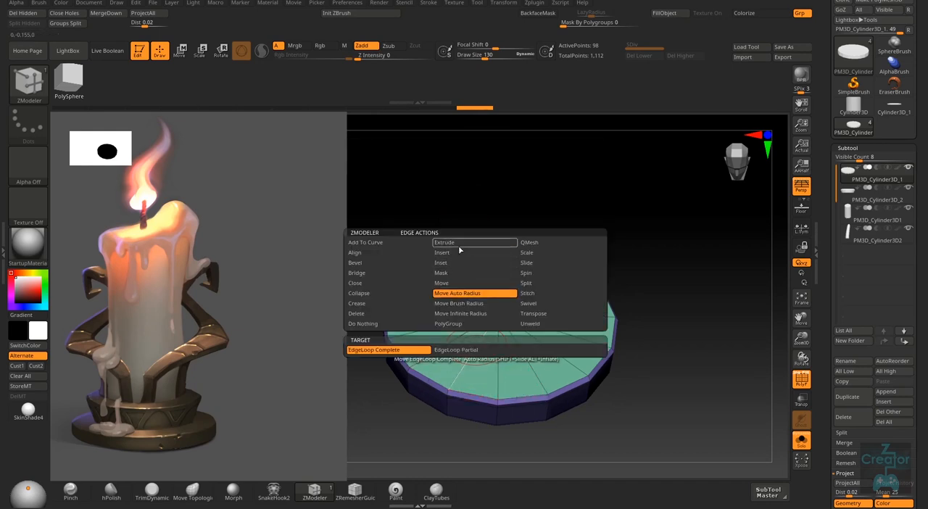
{"action": "left_click", "coordinate": [459, 254]}
{"action": "left_click", "coordinate": [472, 350]}
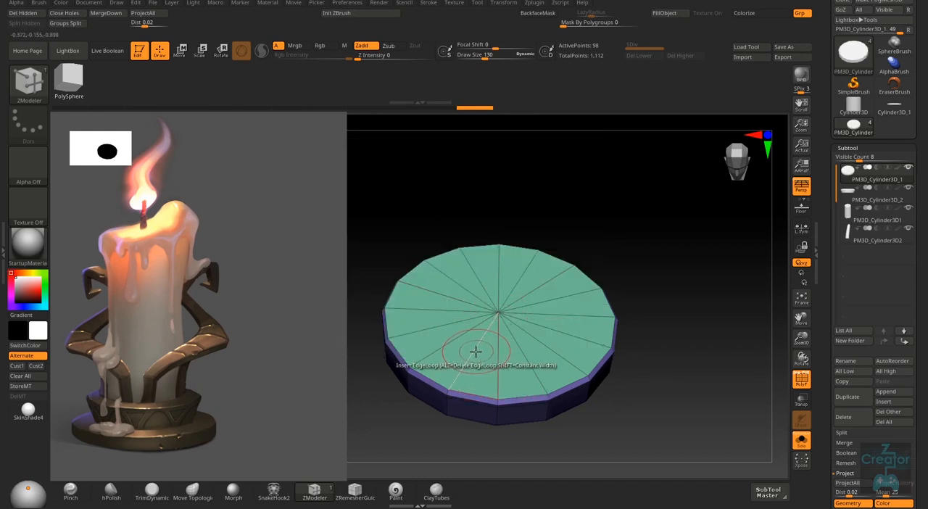
{"action": "left_click", "coordinate": [473, 352]}
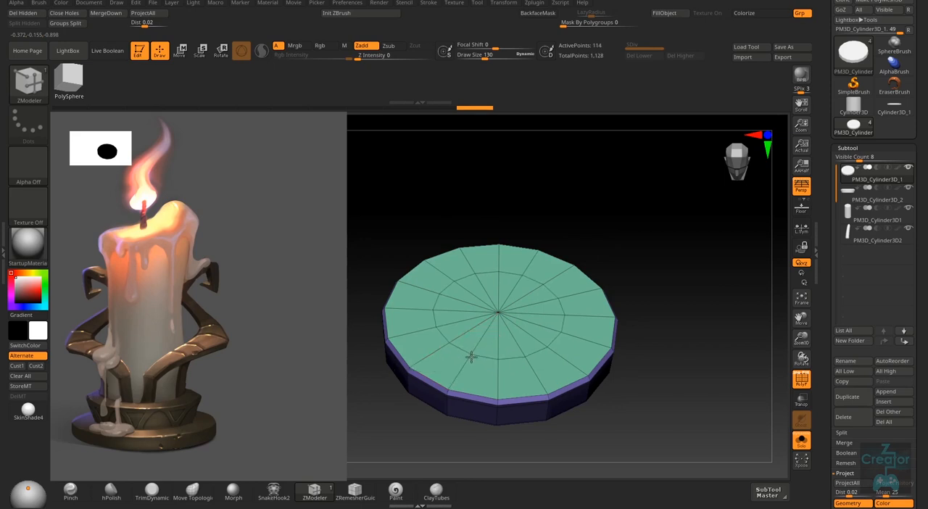
- Mark the faces inside the new edge loop as a temporary polygroup and raise them slightly with ZModeler's Move Polygroup Island action
{"action": "right_click_drag", "start_coordinate": [471, 358], "coordinate": [472, 383]}
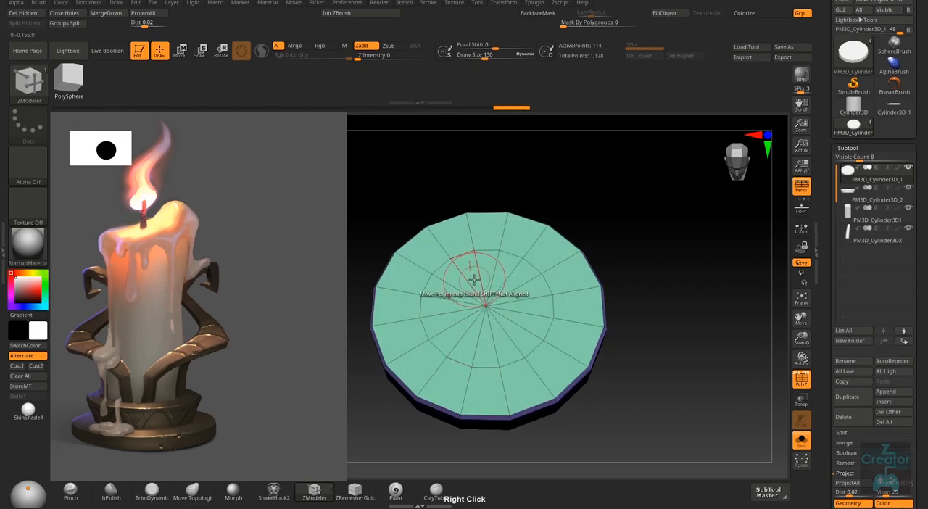
{"action": "key", "text": "alt"}
{"action": "mouse_move", "coordinate": [473, 277]}
{"action": "left_mouse_down", "text": "alt"}
{"action": "mouse_move", "coordinate": [517, 299]}
{"action": "mouse_move", "coordinate": [474, 341]}
{"action": "mouse_move", "coordinate": [456, 293]}
{"action": "mouse_move", "coordinate": [465, 281]}
{"action": "left_mouse_up", "text": "alt"}
{"action": "right_click_drag", "start_coordinate": [491, 331], "coordinate": [500, 292]}
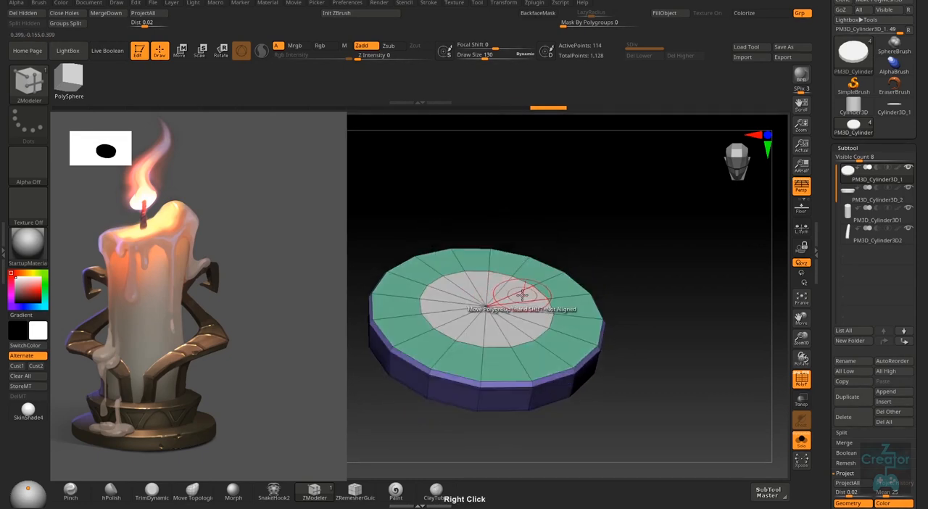
{"action": "key", "text": "space"}
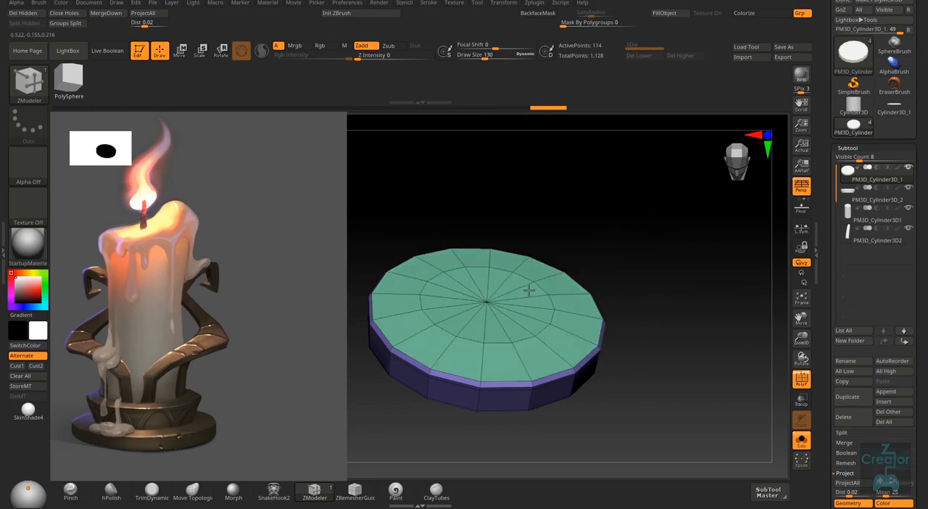
{"action": "right_click", "coordinate": [513, 340]}
{"action": "right_click_drag", "start_coordinate": [513, 339], "coordinate": [535, 327]}
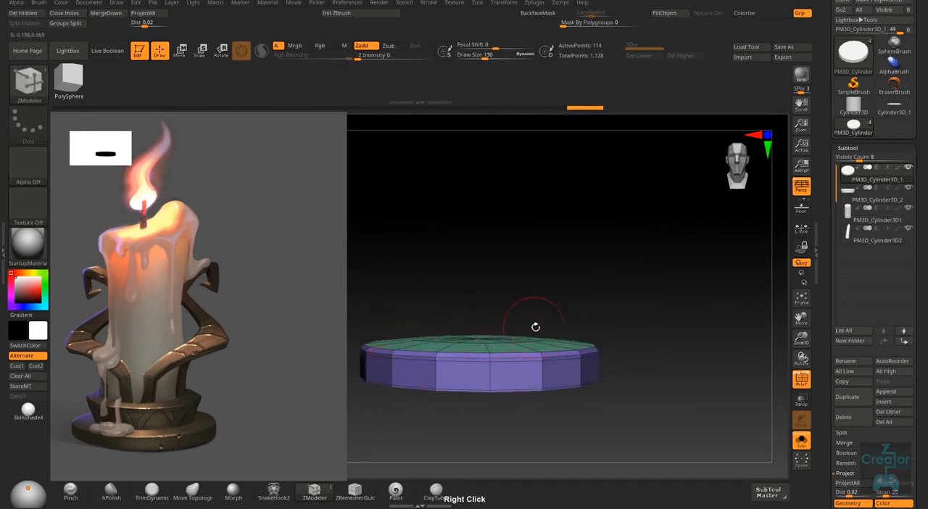
{"action": "right_click_drag", "start_coordinate": [615, 321], "coordinate": [602, 375]}
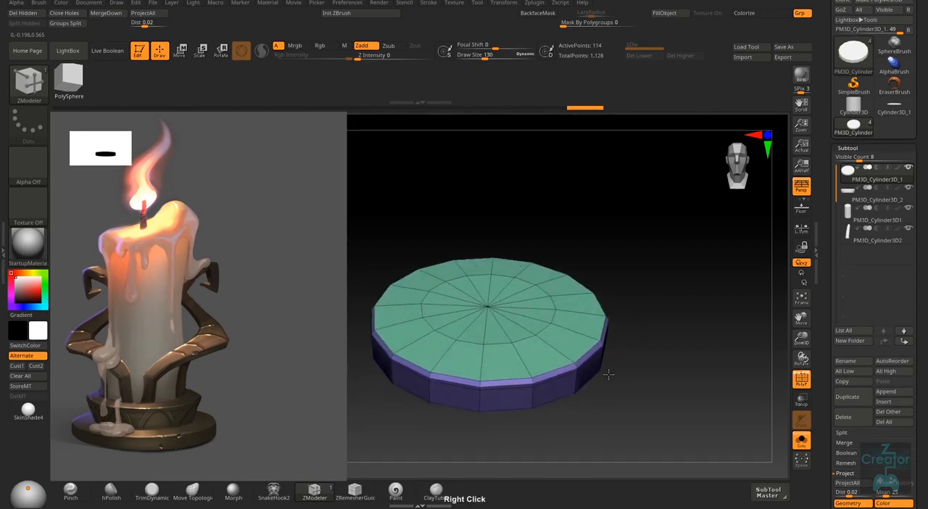
- Insert a second single edge loop on the lower tier's top, between the inner loop and the outer rim
{"action": "mouse_move", "coordinate": [553, 350]}
{"action": "right_mouse_down"}
{"action": "mouse_move", "coordinate": [559, 337]}
{"action": "mouse_move", "coordinate": [551, 341]}
{"action": "right_mouse_up"}
{"action": "right_click", "coordinate": [551, 340]}
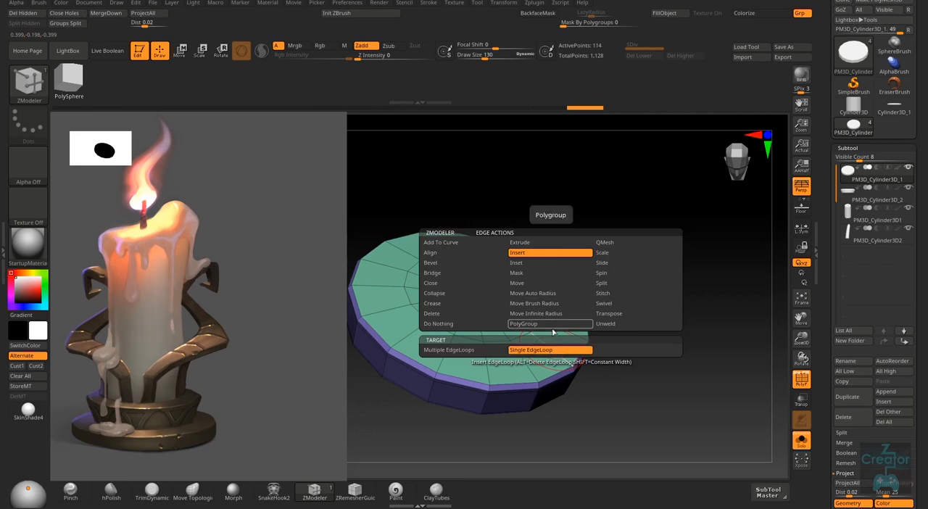
{"action": "key", "text": "space"}
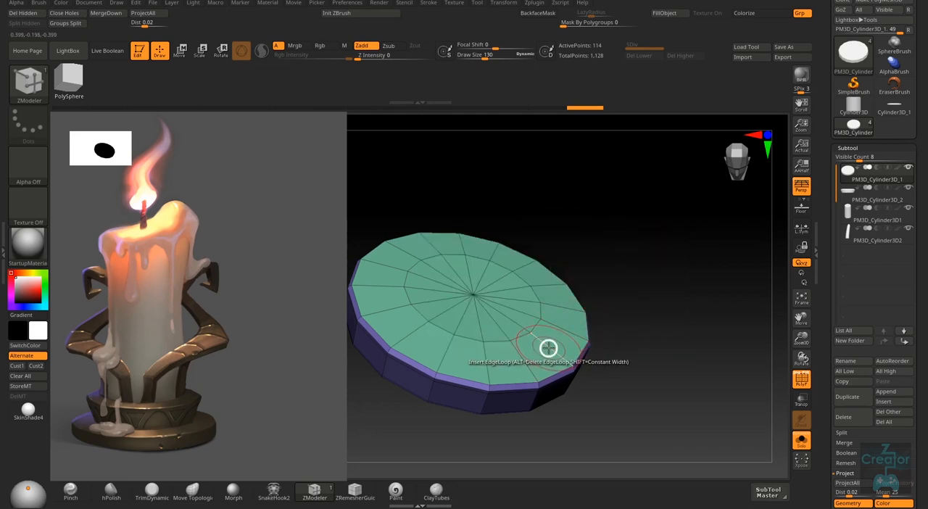
{"action": "key", "text": "space"}
{"action": "right_click_drag", "start_coordinate": [601, 349], "coordinate": [573, 340]}
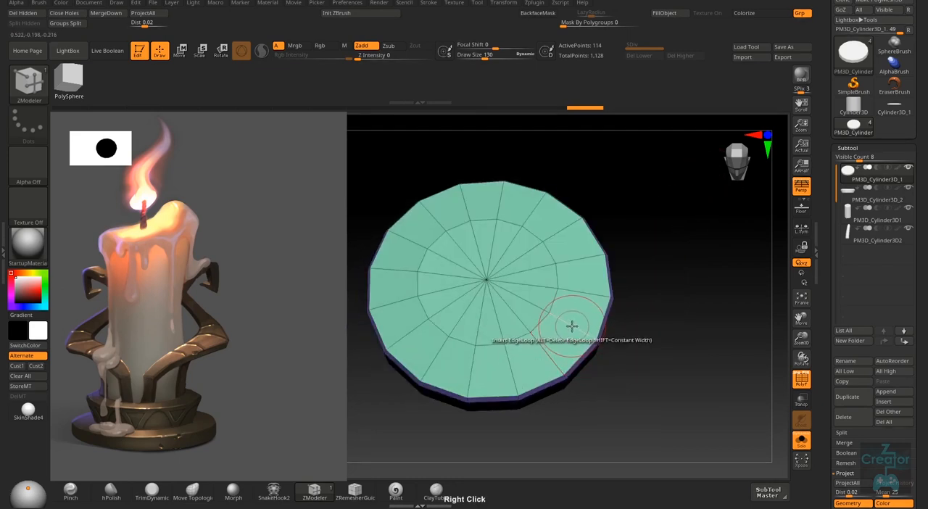
{"action": "left_click", "coordinate": [572, 326]}
{"action": "right_click_drag", "start_coordinate": [627, 361], "coordinate": [617, 305]}
- Turn off Solo to show the whole candle, smooth the lower tier with dynamic subdivision and hide the polyframe
{"action": "left_click", "coordinate": [801, 441]}
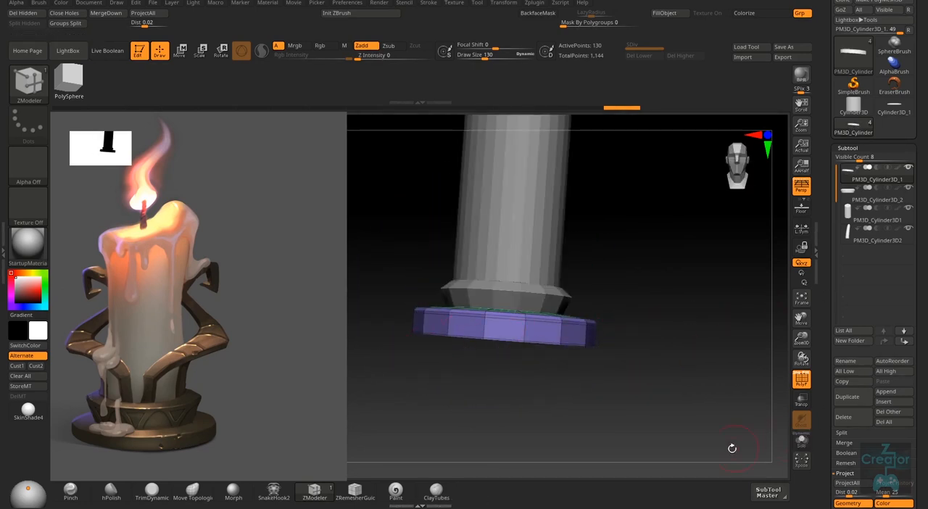
{"action": "mouse_move", "coordinate": [628, 340]}
{"action": "right_mouse_down"}
{"action": "mouse_move", "coordinate": [617, 355]}
{"action": "mouse_move", "coordinate": [640, 328]}
{"action": "mouse_move", "coordinate": [627, 367]}
{"action": "mouse_move", "coordinate": [633, 356]}
{"action": "right_mouse_up"}
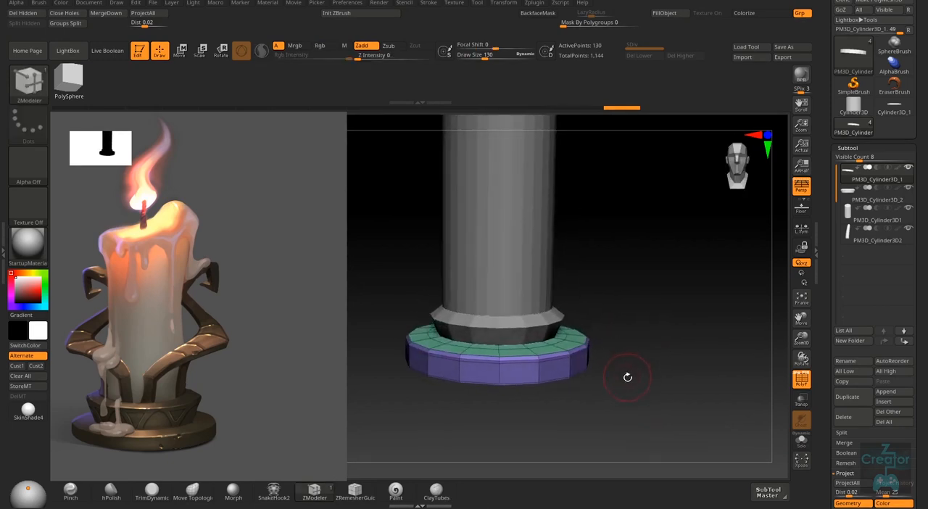
{"action": "key", "text": "d"}
{"action": "key", "text": "shift"}
{"action": "key", "text": "shift+f"}
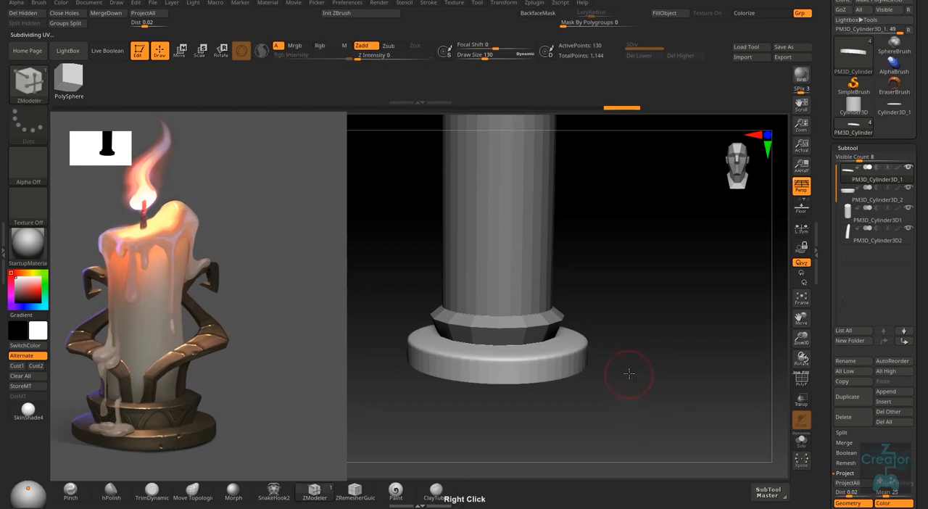
{"action": "mouse_move", "coordinate": [626, 373]}
{"action": "right_mouse_down"}
{"action": "mouse_move", "coordinate": [631, 356]}
{"action": "mouse_move", "coordinate": [622, 356]}
{"action": "right_mouse_up"}
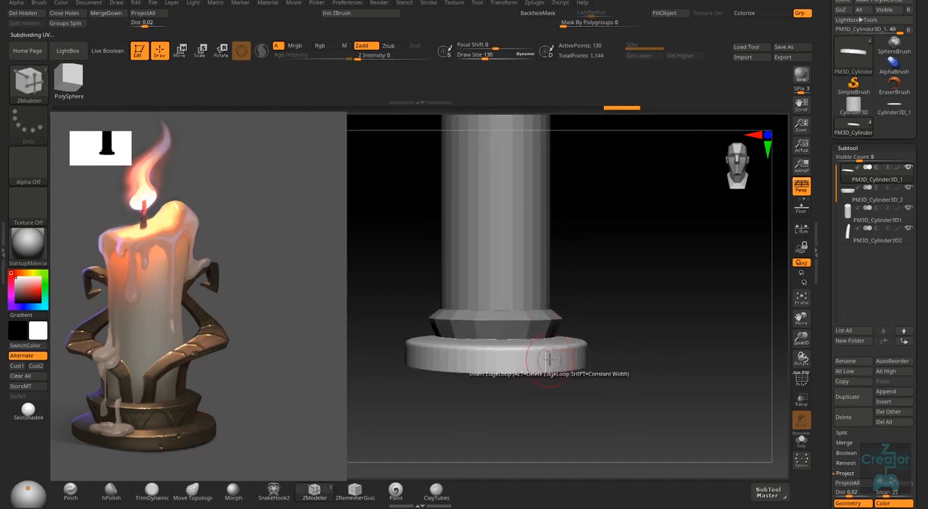
- Turn off perspective and move the lower tier down about 0.058 beneath the upper tier, using transparency temporarily to see the overlap
{"action": "left_click", "coordinate": [802, 401]}
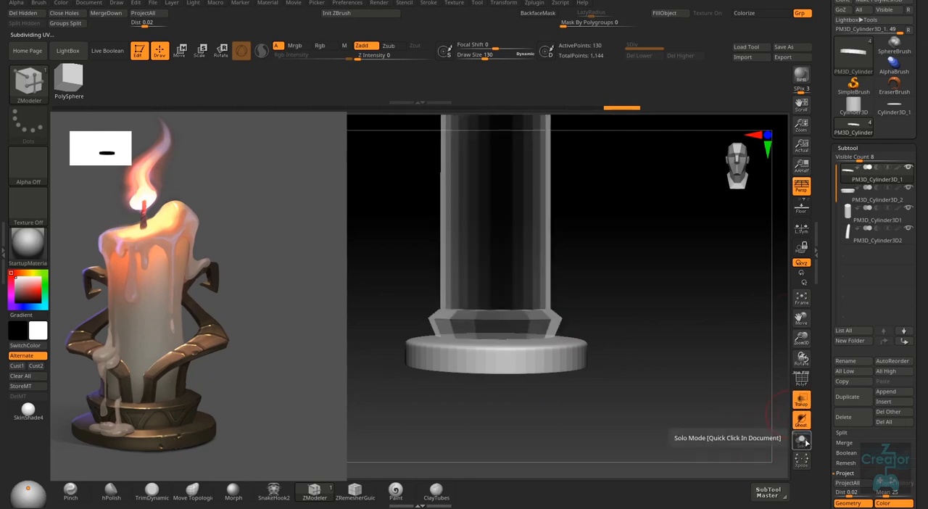
{"action": "left_click", "coordinate": [802, 440]}
{"action": "left_click", "coordinate": [798, 441]}
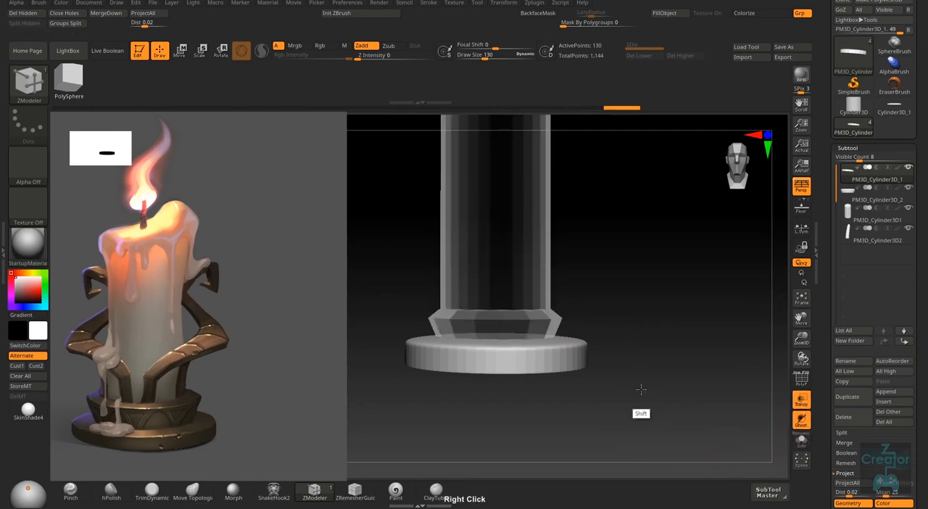
{"action": "left_click", "coordinate": [801, 187]}
{"action": "key", "text": "w"}
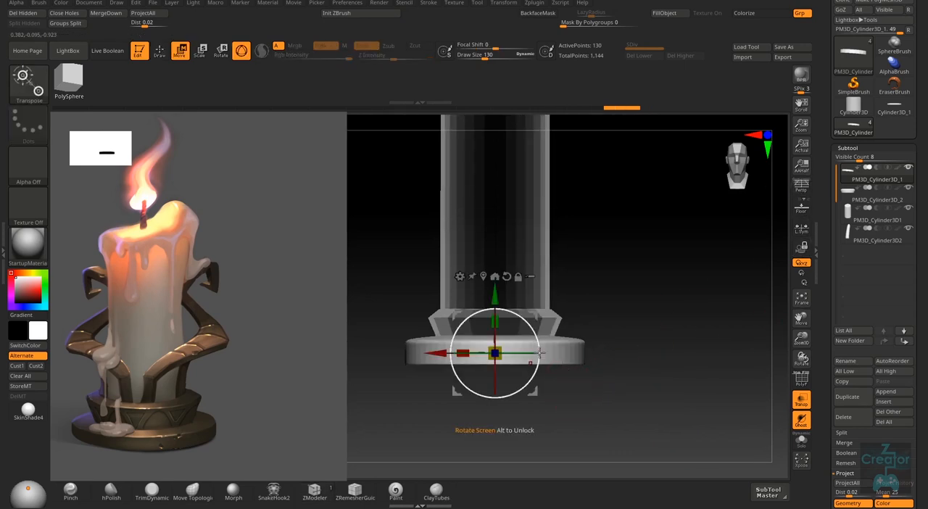
{"action": "mouse_move", "coordinate": [494, 301]}
{"action": "left_mouse_down"}
{"action": "mouse_move", "coordinate": [495, 312]}
{"action": "mouse_move", "coordinate": [494, 298]}
{"action": "left_mouse_up"}
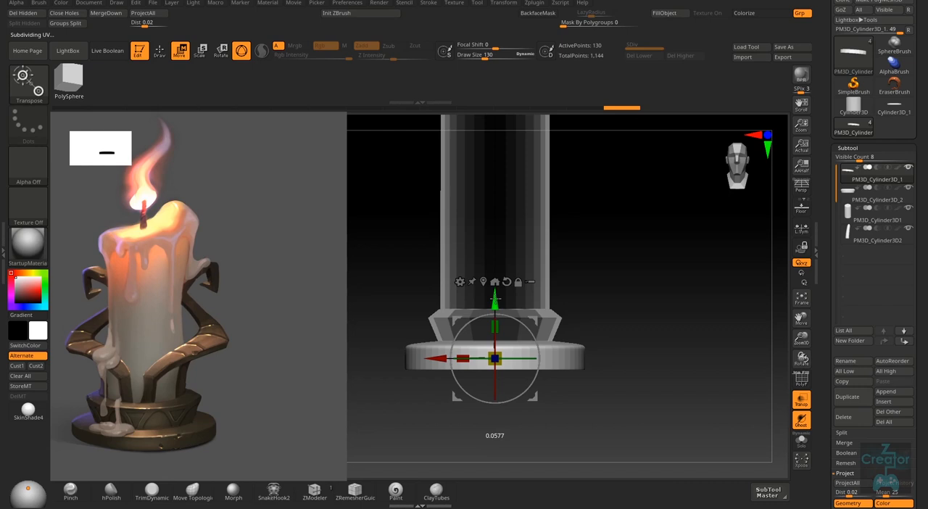
{"action": "key", "text": "q"}
{"action": "mouse_move", "coordinate": [631, 320]}
{"action": "right_mouse_down"}
{"action": "mouse_move", "coordinate": [622, 378]}
{"action": "mouse_move", "coordinate": [626, 367]}
{"action": "right_mouse_up"}
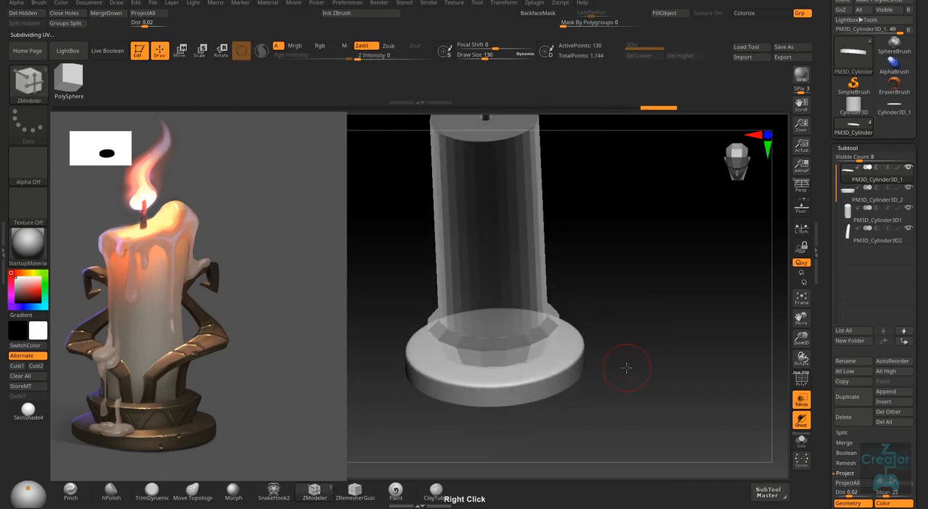
{"action": "left_click", "coordinate": [802, 400]}
- Make the base's upper tier the active subtool and hide the candle body and wick
{"action": "right_click_drag", "start_coordinate": [597, 420], "coordinate": [576, 356]}
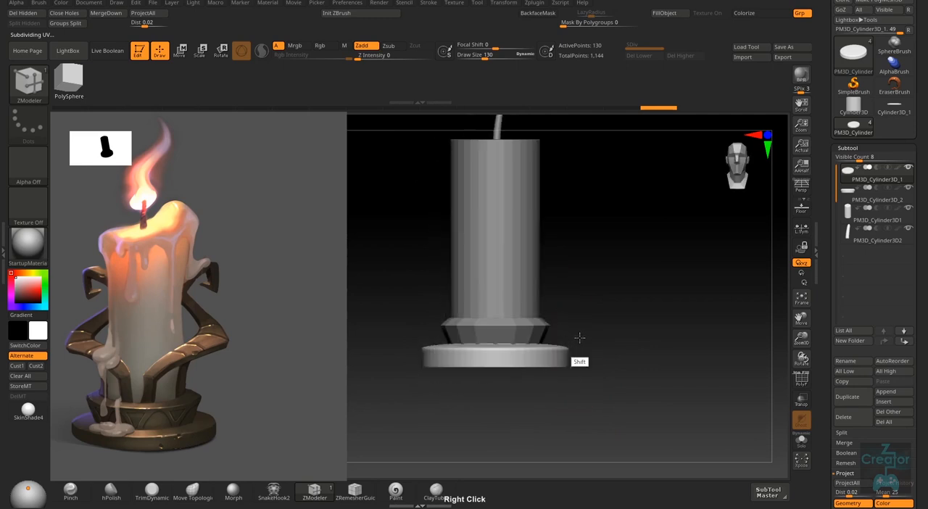
{"action": "right_click_drag", "start_coordinate": [626, 321], "coordinate": [516, 336]}
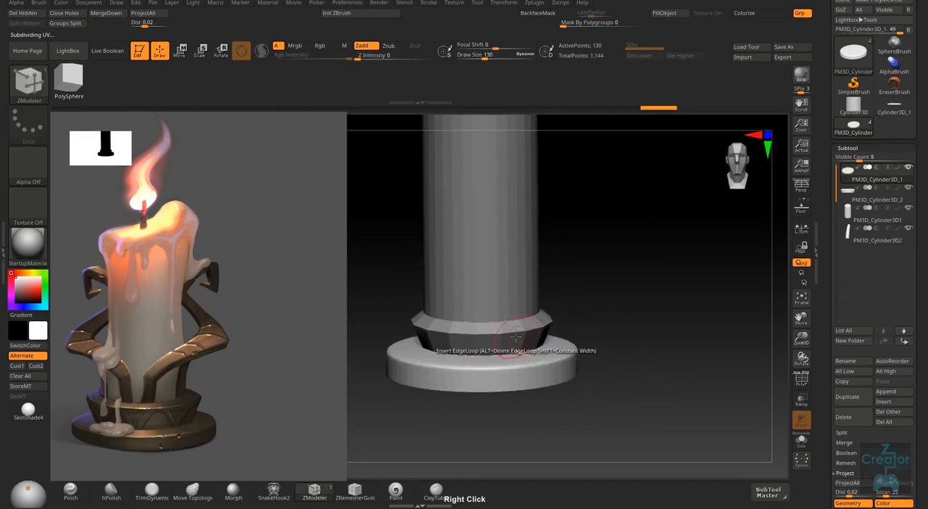
{"action": "left_click", "coordinate": [515, 336], "text": "alt"}
{"action": "right_click_drag", "start_coordinate": [617, 337], "coordinate": [614, 390]}
{"action": "left_click", "coordinate": [908, 209]}
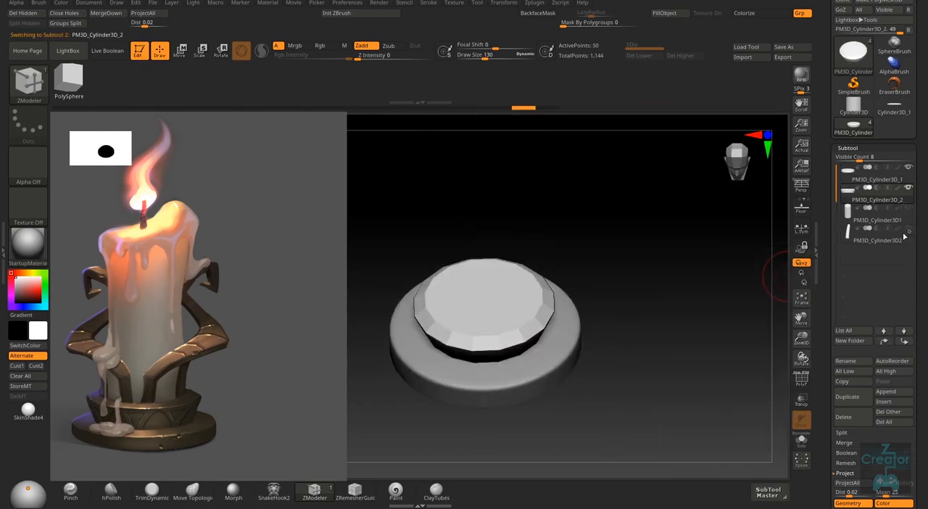
{"action": "right_click_drag", "start_coordinate": [537, 359], "coordinate": [535, 336]}
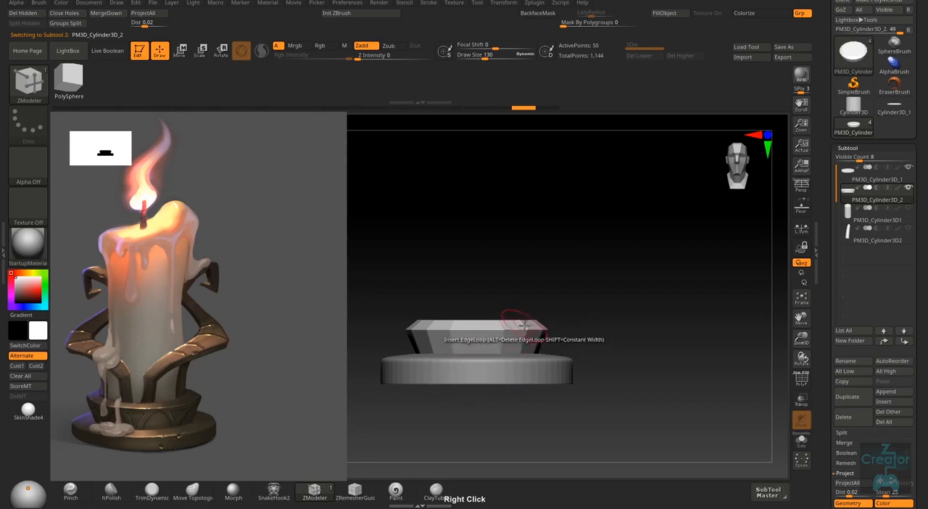
- Scale the upper tier uniformly by about 1.12, show the candle body again and compare the base with the reference
{"action": "key", "text": "w"}
{"action": "left_click_drag", "start_coordinate": [478, 333], "coordinate": [491, 333]}
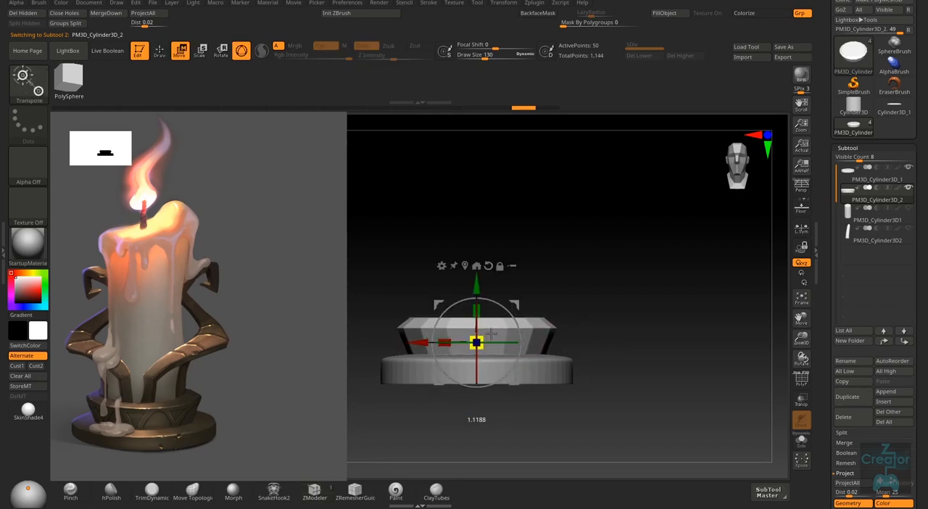
{"action": "key", "text": "q"}
{"action": "mouse_move", "coordinate": [588, 319]}
{"action": "right_mouse_down"}
{"action": "mouse_move", "coordinate": [574, 341]}
{"action": "mouse_move", "coordinate": [598, 312]}
{"action": "mouse_move", "coordinate": [593, 321]}
{"action": "mouse_move", "coordinate": [787, 253]}
{"action": "right_mouse_up"}
{"action": "left_click", "coordinate": [908, 207]}
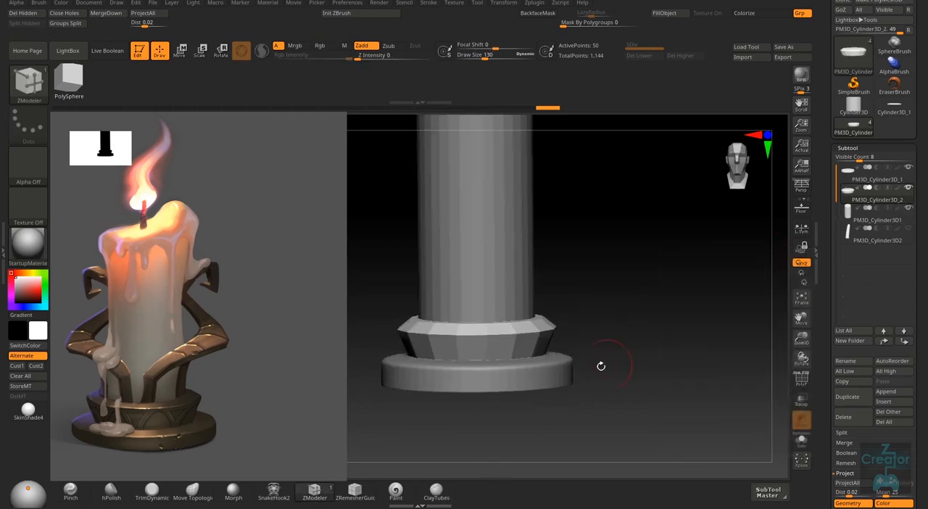
{"action": "right_click_drag", "start_coordinate": [600, 367], "coordinate": [580, 359]}
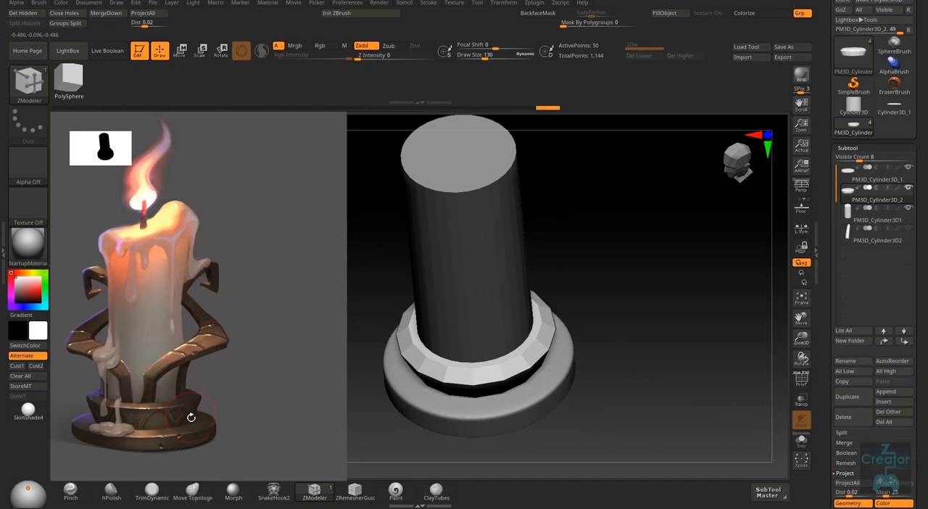
{"action": "right_click_drag", "start_coordinate": [477, 366], "coordinate": [483, 368]}
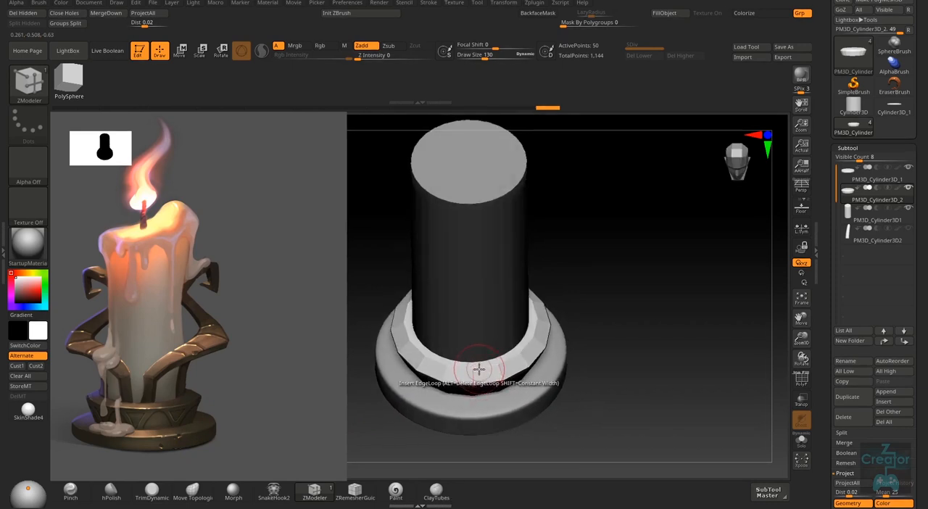
{"action": "right_click_drag", "start_coordinate": [475, 374], "coordinate": [505, 345]}
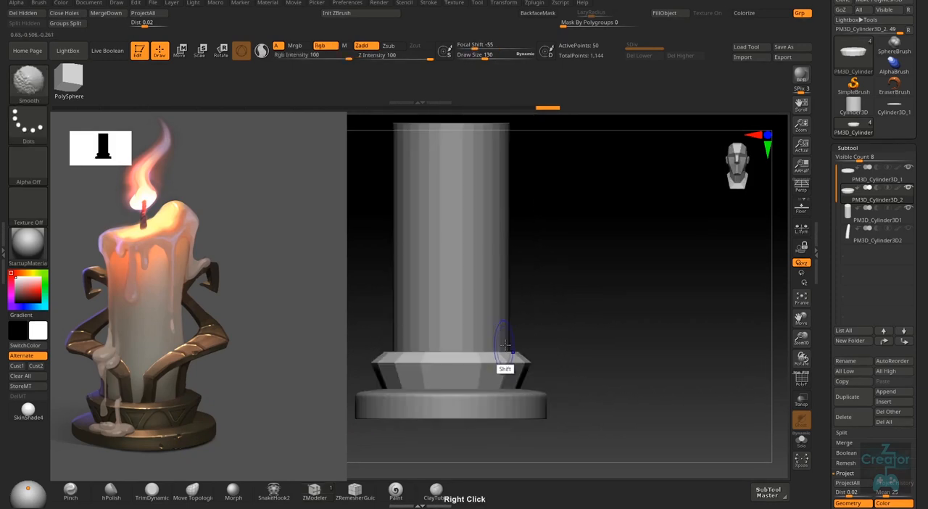
- Select the candle body and push the middle of its sides inward symmetrically with the Move brush at draw size 751
{"action": "mouse_move", "coordinate": [578, 359]}
{"action": "right_mouse_down", "text": "alt"}
{"action": "mouse_move", "coordinate": [515, 366]}
{"action": "mouse_move", "coordinate": [585, 353]}
{"action": "mouse_move", "coordinate": [581, 320]}
{"action": "mouse_move", "coordinate": [545, 305]}
{"action": "right_mouse_up", "text": "alt"}
{"action": "key", "text": "s"}
{"action": "mouse_move", "coordinate": [538, 303]}
{"action": "left_mouse_down"}
{"action": "mouse_move", "coordinate": [561, 308]}
{"action": "mouse_move", "coordinate": [527, 308]}
{"action": "left_mouse_up"}
{"action": "left_click", "coordinate": [512, 297], "text": "alt"}
{"action": "key", "text": "s"}
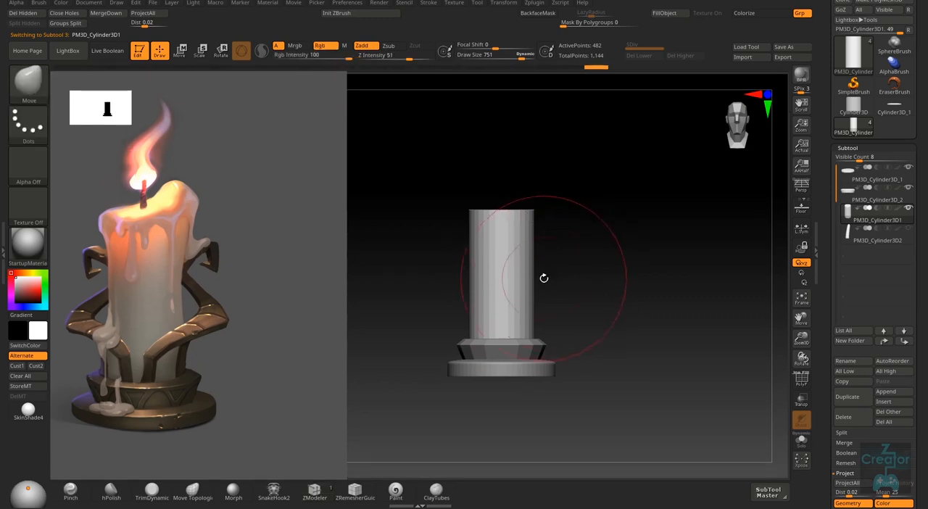
{"action": "mouse_move", "coordinate": [542, 280]}
{"action": "left_mouse_down"}
{"action": "mouse_move", "coordinate": [535, 270]}
{"action": "mouse_move", "coordinate": [519, 281]}
{"action": "left_mouse_up"}
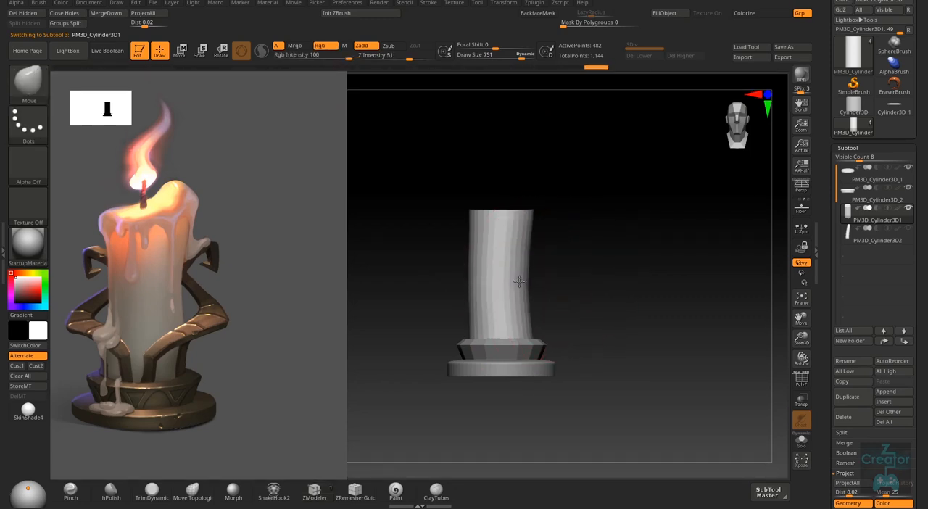
{"action": "key", "text": "ctrl+z"}
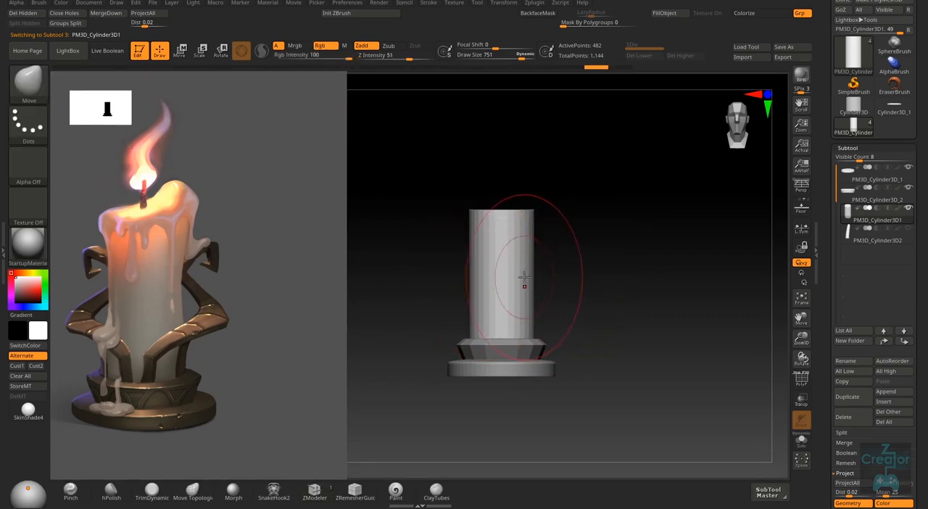
{"action": "left_click_drag", "start_coordinate": [533, 277], "coordinate": [522, 278]}
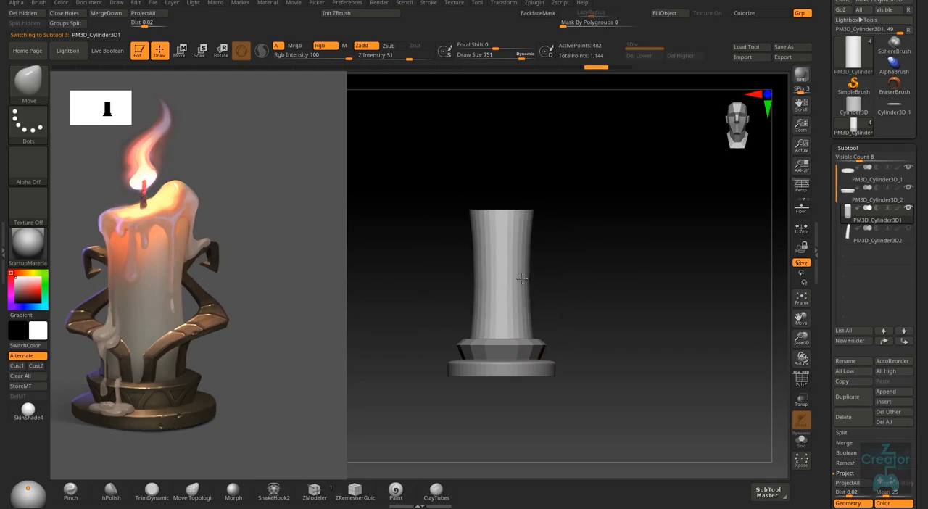
- Try further Move brush strokes on the lower part of the candle body while checking it from above and the front
{"action": "right_click_drag", "start_coordinate": [524, 322], "coordinate": [534, 344]}
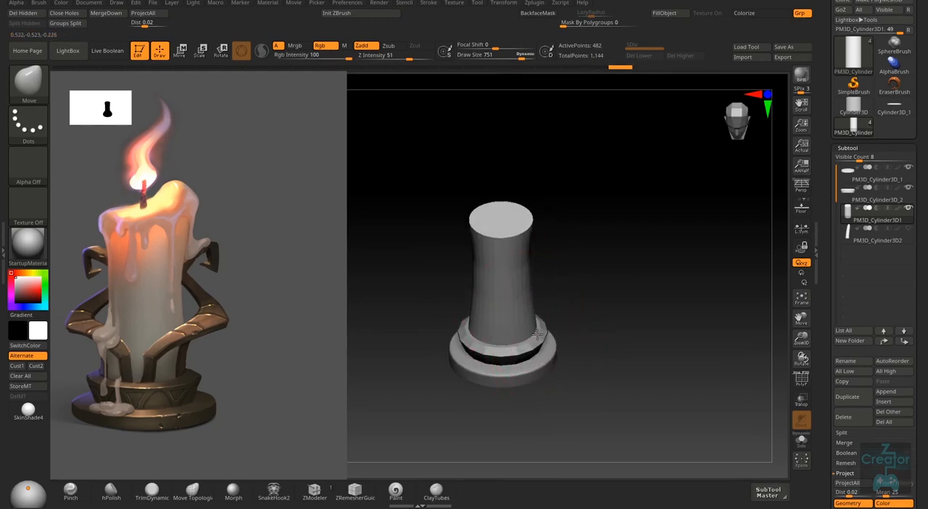
{"action": "right_click_drag", "start_coordinate": [538, 332], "coordinate": [538, 283]}
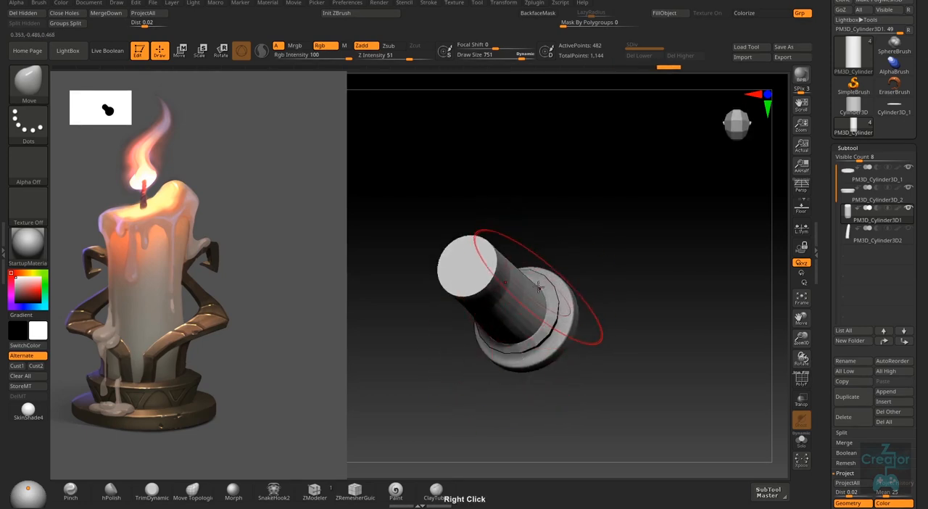
{"action": "right_click_drag", "start_coordinate": [535, 329], "coordinate": [590, 304]}
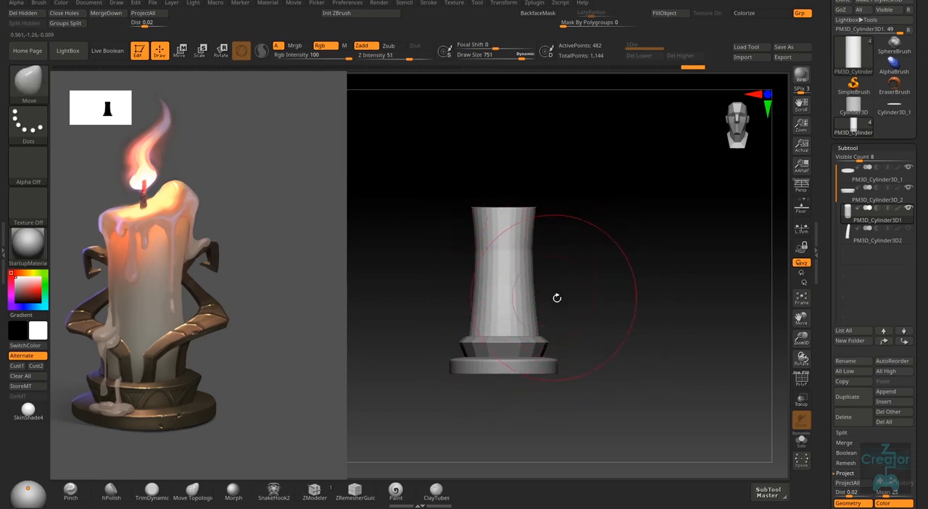
- Undo the Move brush shaping to restore the candle body's straight cylindrical sides
{"action": "key", "text": "ctrl"}
{"action": "key", "text": "ctrl+z"}
{"action": "key", "text": "ctrl+z"}
{"action": "key", "text": "ctrl+z"}
{"action": "key", "text": "ctrl+z"}
{"action": "key", "text": "ctrl+z"}
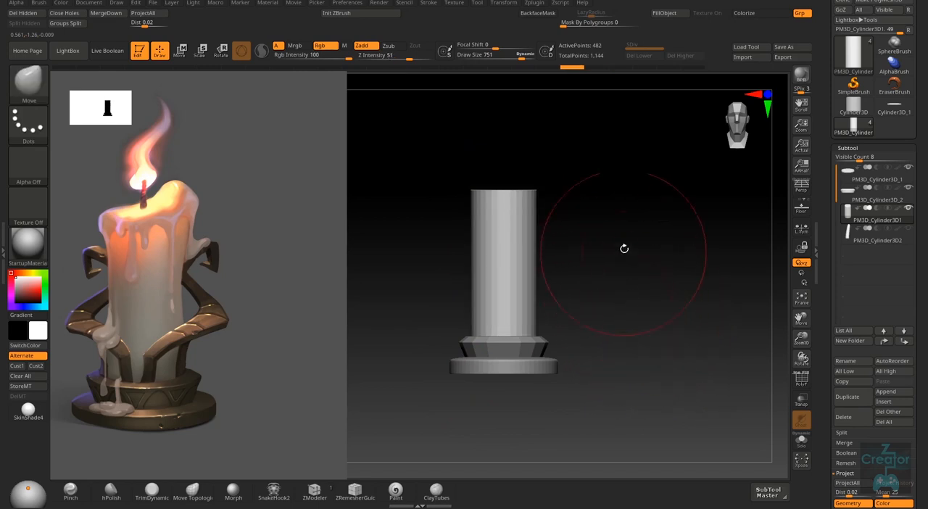
- Reduce the draw size to 140 and make the base's upper tier the active subtool
{"action": "mouse_move", "coordinate": [623, 249]}
{"action": "right_mouse_down"}
{"action": "mouse_move", "coordinate": [534, 370]}
{"action": "mouse_move", "coordinate": [525, 367]}
{"action": "mouse_move", "coordinate": [530, 381]}
{"action": "right_mouse_up"}
{"action": "key", "text": "s"}
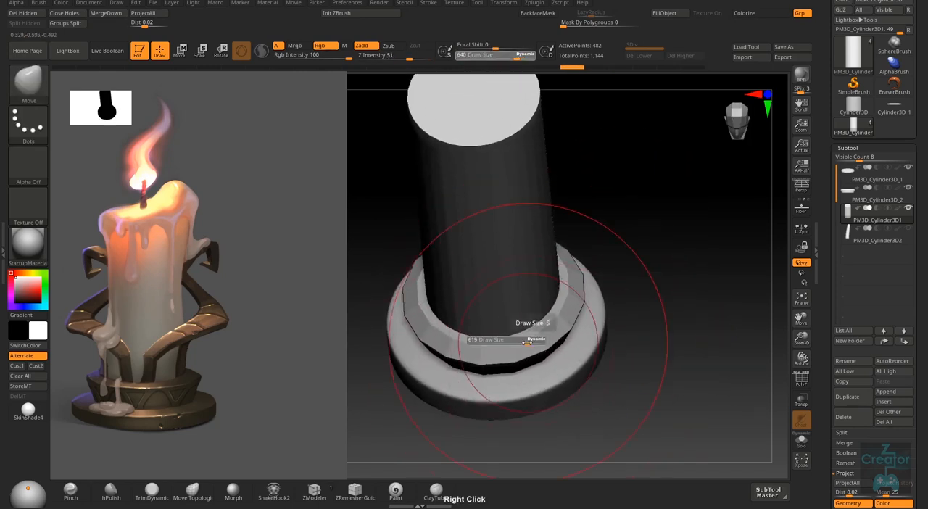
{"action": "mouse_move", "coordinate": [530, 340]}
{"action": "left_mouse_down"}
{"action": "mouse_move", "coordinate": [502, 357]}
{"action": "mouse_move", "coordinate": [494, 336]}
{"action": "left_mouse_up"}
{"action": "left_click", "coordinate": [515, 351], "text": "alt"}
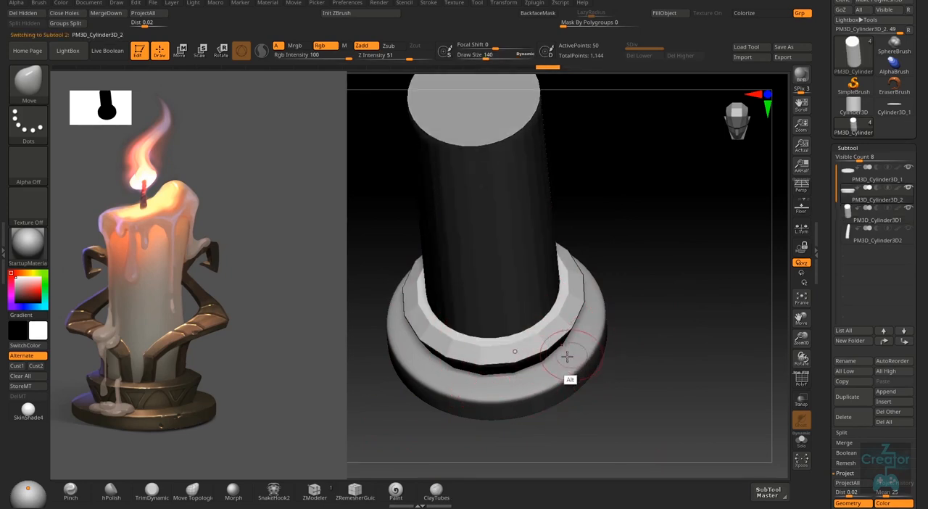
- Switch to the ZModeler brush and isolate the upper tier with its polyframe shown
{"action": "right_click_drag", "start_coordinate": [570, 356], "coordinate": [795, 233]}
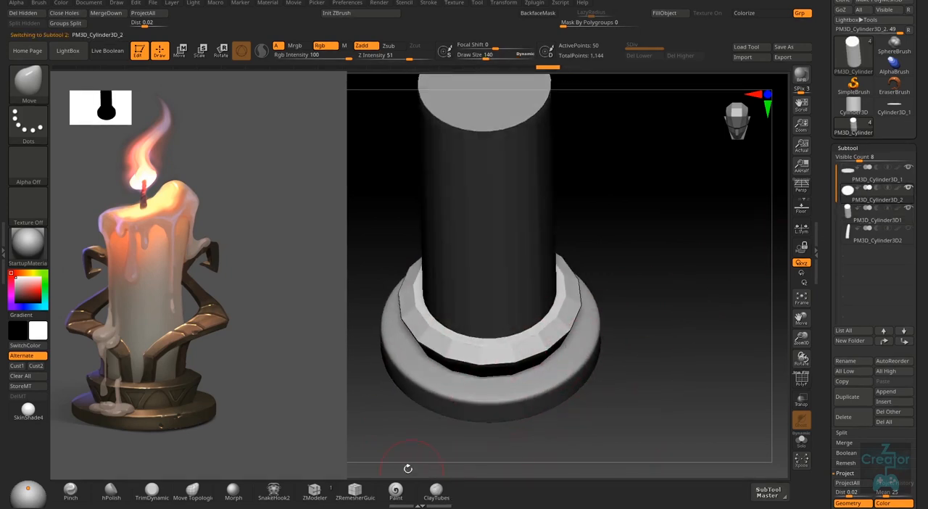
{"action": "left_click", "coordinate": [319, 494]}
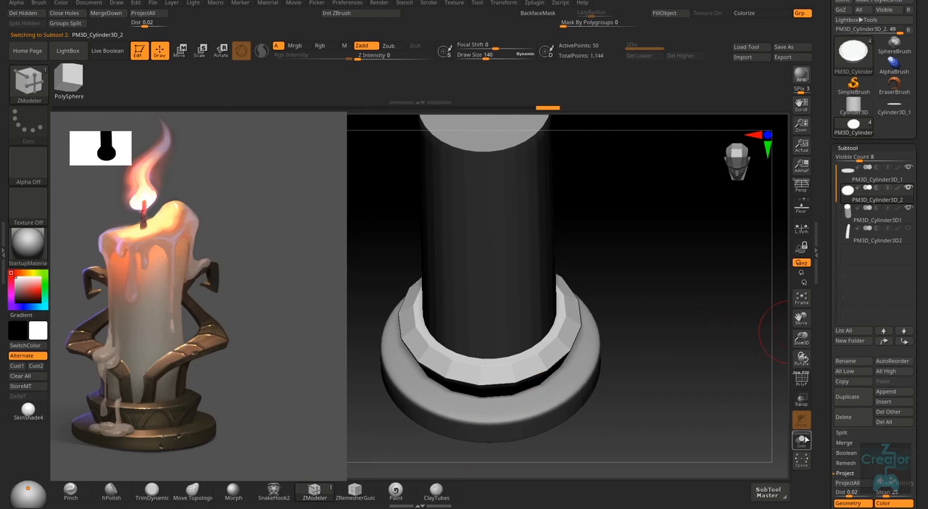
{"action": "left_click", "coordinate": [802, 440]}
{"action": "right_click_drag", "start_coordinate": [653, 439], "coordinate": [599, 326]}
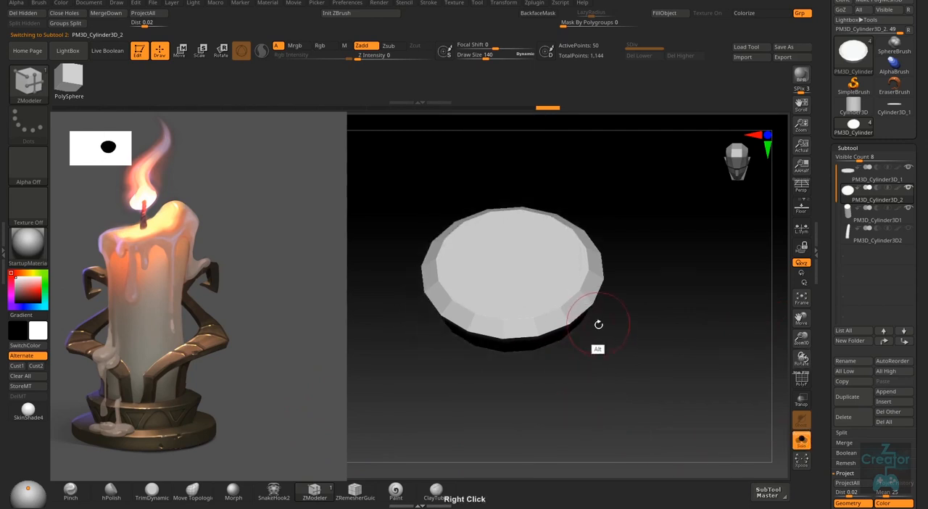
{"action": "key", "text": "shift+f"}
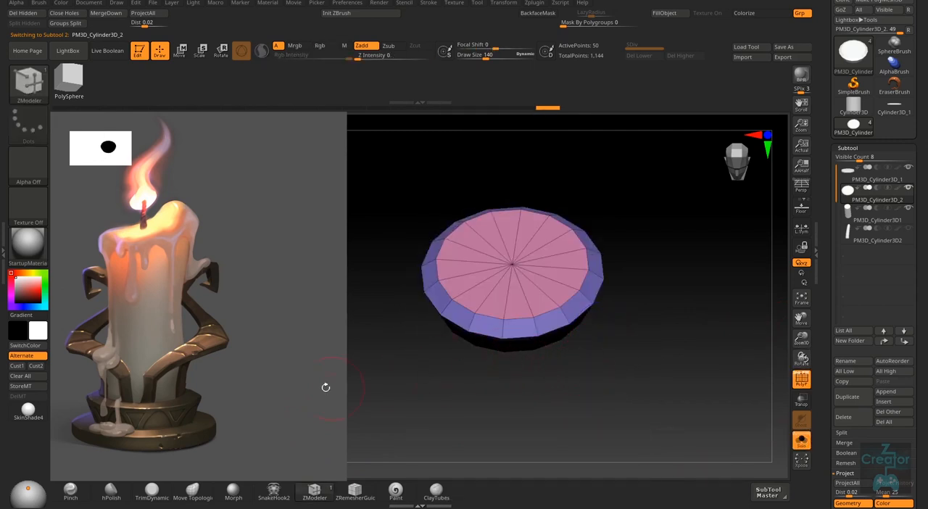
- Reduce the draw size to 52 and try QMesh with the A Single Poly target on the upper tier's top cap
{"action": "mouse_move", "coordinate": [514, 294]}
{"action": "right_mouse_down", "text": "ctrl"}
{"action": "mouse_move", "coordinate": [522, 354]}
{"action": "mouse_move", "coordinate": [525, 291]}
{"action": "right_mouse_up", "text": "ctrl"}
{"action": "key", "text": "s"}
{"action": "left_click_drag", "start_coordinate": [525, 290], "coordinate": [514, 292]}
{"action": "right_click_drag", "start_coordinate": [515, 290], "coordinate": [514, 312]}
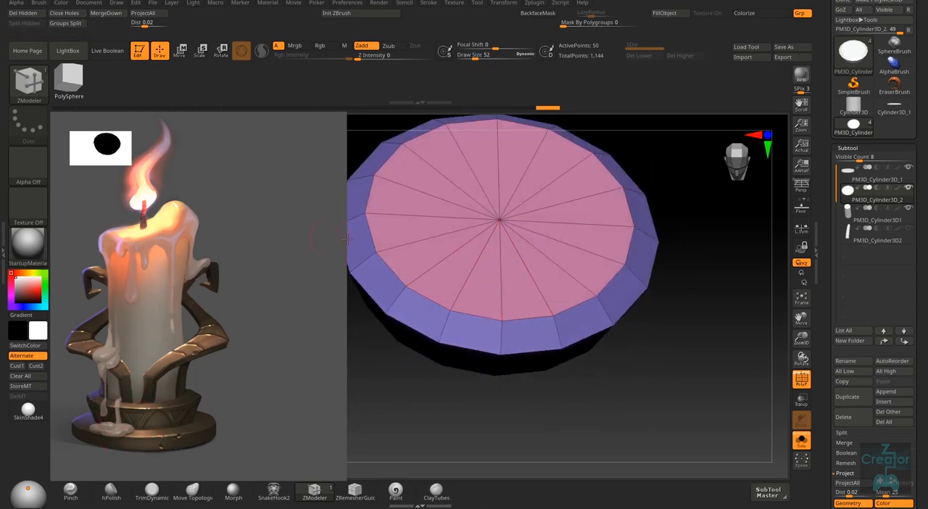
{"action": "key", "text": "space"}
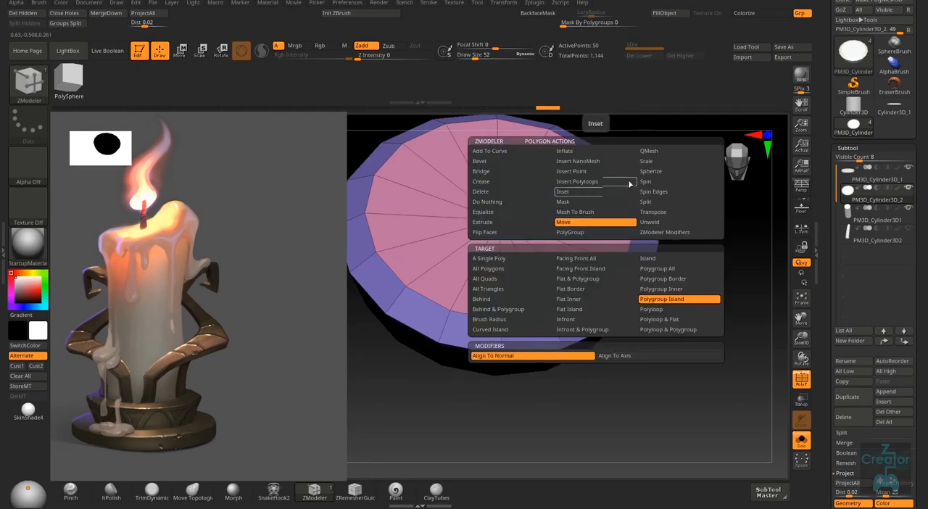
{"action": "left_click", "coordinate": [670, 152]}
{"action": "left_click", "coordinate": [496, 261]}
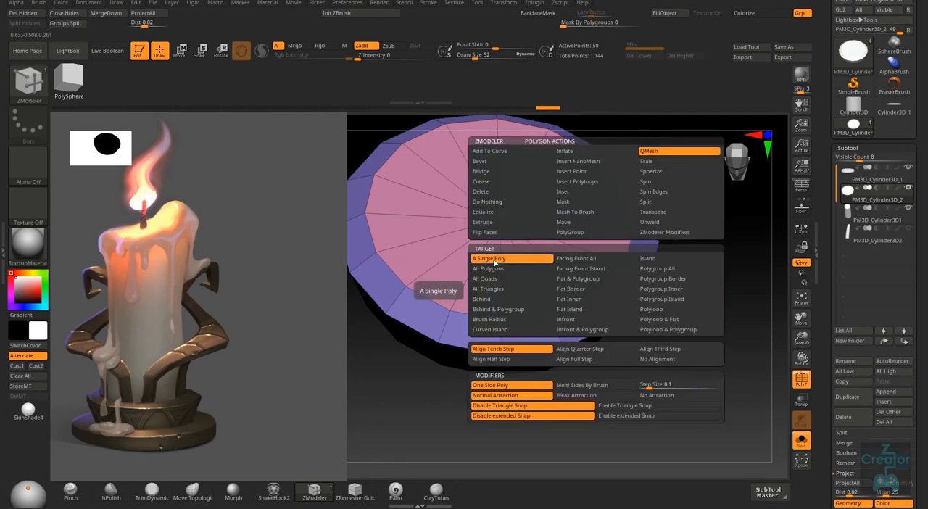
{"action": "right_click_drag", "start_coordinate": [582, 240], "coordinate": [580, 260]}
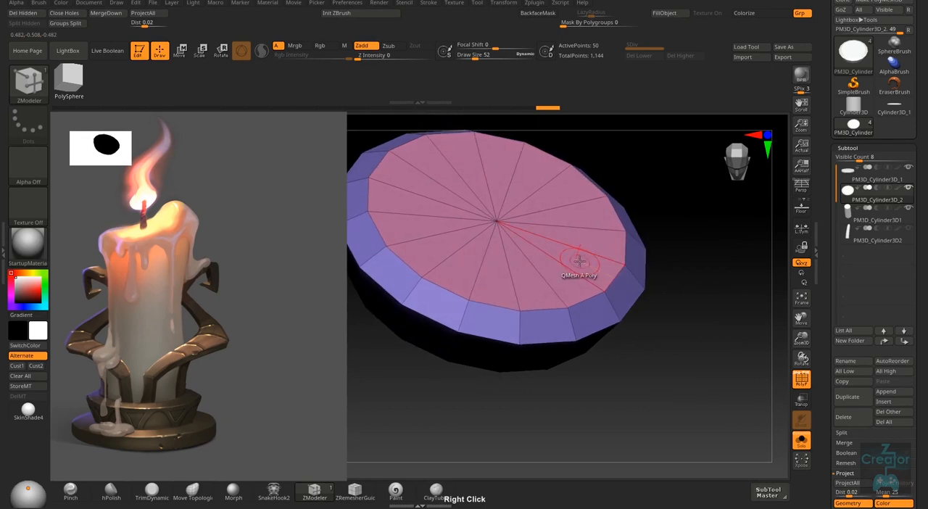
{"action": "left_click_drag", "start_coordinate": [580, 262], "coordinate": [573, 279]}
{"action": "key", "text": "ctrl+z"}
{"action": "right_click_drag", "start_coordinate": [631, 269], "coordinate": [580, 265]}
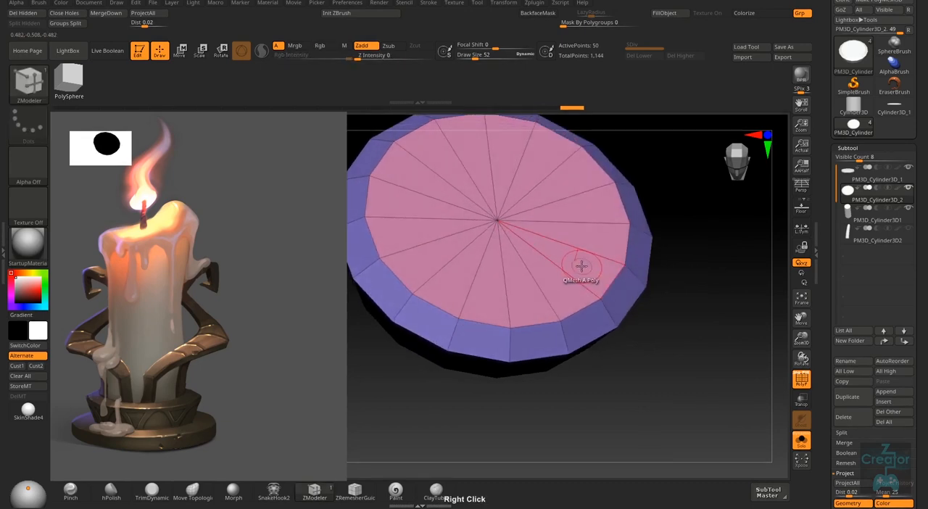
- Try QMesh with the Polygroup Island target on the upper tier's top cap
{"action": "key", "text": "space"}
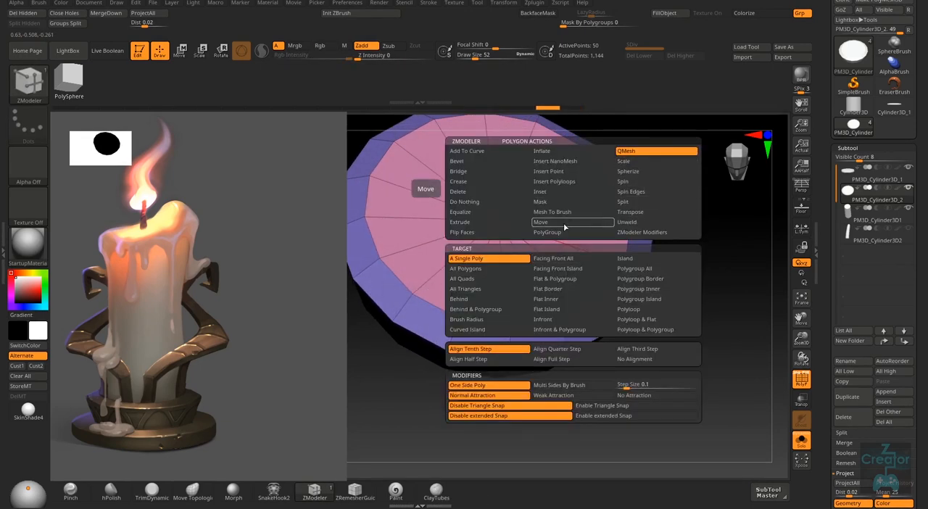
{"action": "left_click", "coordinate": [654, 300]}
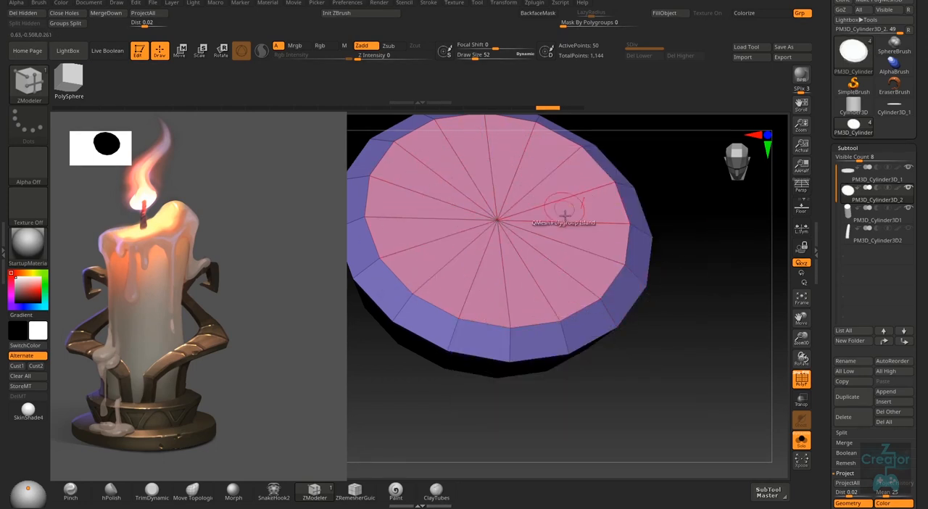
{"action": "right_click_drag", "start_coordinate": [563, 210], "coordinate": [591, 271]}
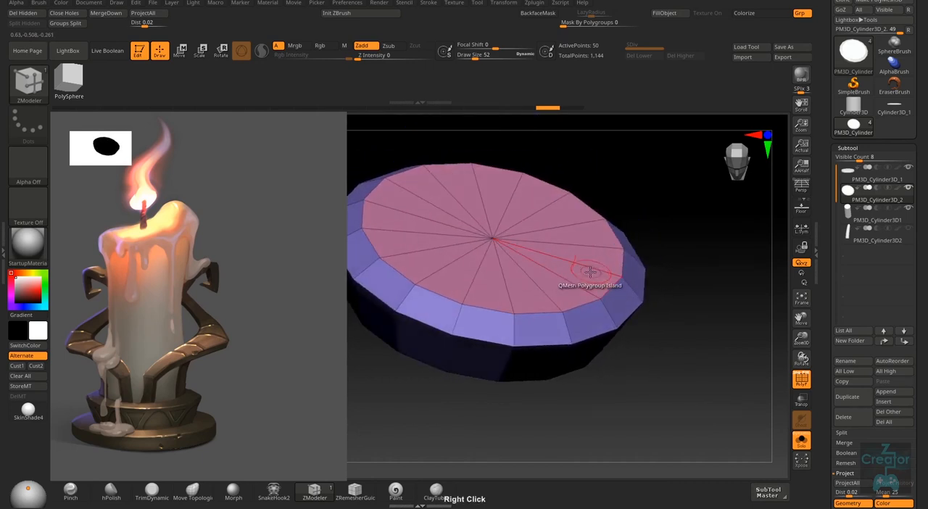
{"action": "mouse_move", "coordinate": [586, 279]}
{"action": "left_mouse_down"}
{"action": "mouse_move", "coordinate": [572, 259]}
{"action": "mouse_move", "coordinate": [573, 267]}
{"action": "left_mouse_up"}
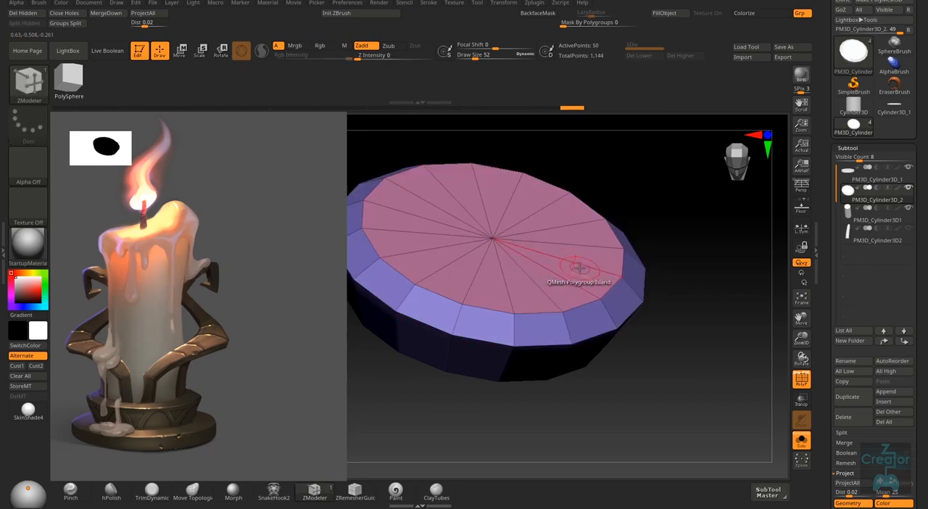
{"action": "right_click_drag", "start_coordinate": [572, 267], "coordinate": [595, 209]}
{"action": "left_click_drag", "start_coordinate": [607, 205], "coordinate": [605, 230]}
{"action": "key", "text": "ctrl+z"}
- Reduce the draw size to 21 and set the ZModeler polygon action to Extrude with the Polygroup Island target
{"action": "right_click", "coordinate": [615, 204]}
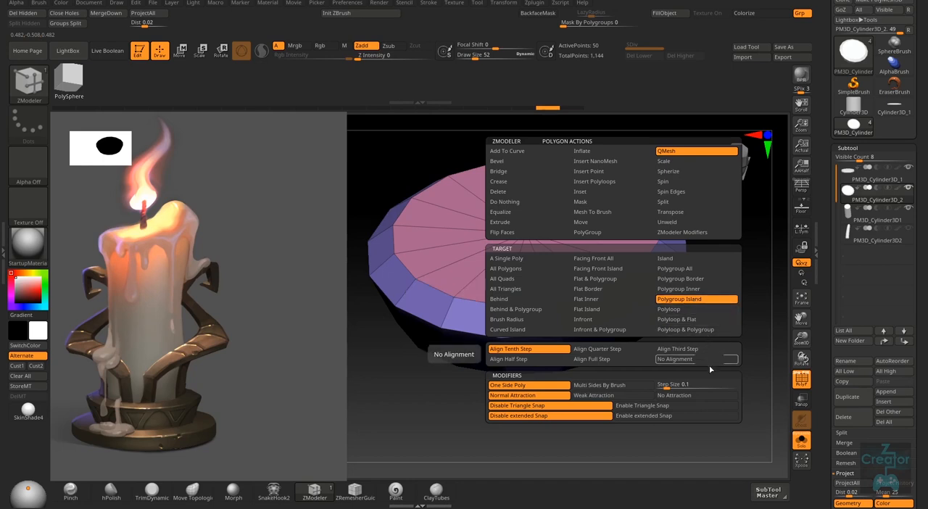
{"action": "left_click", "coordinate": [610, 385]}
{"action": "left_click_drag", "start_coordinate": [612, 370], "coordinate": [715, 219]}
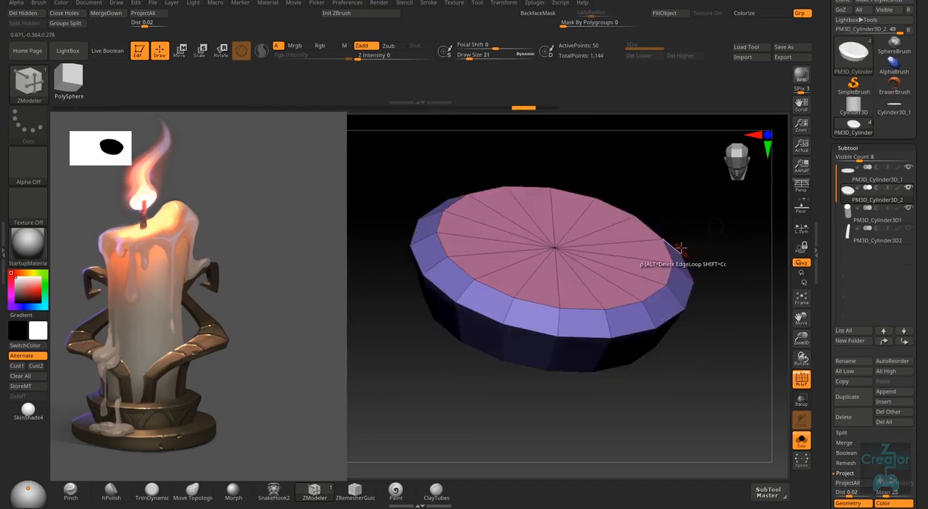
{"action": "key", "text": "space"}
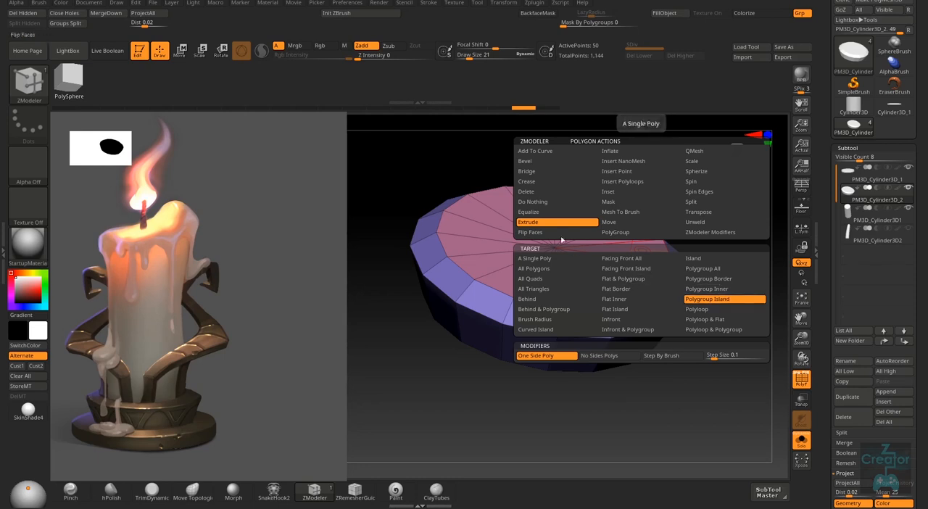
{"action": "left_click", "coordinate": [731, 303]}
{"action": "right_click_drag", "start_coordinate": [641, 262], "coordinate": [639, 291]}
- Set the ZModeler edge action to QMesh
{"action": "right_click", "coordinate": [637, 251]}
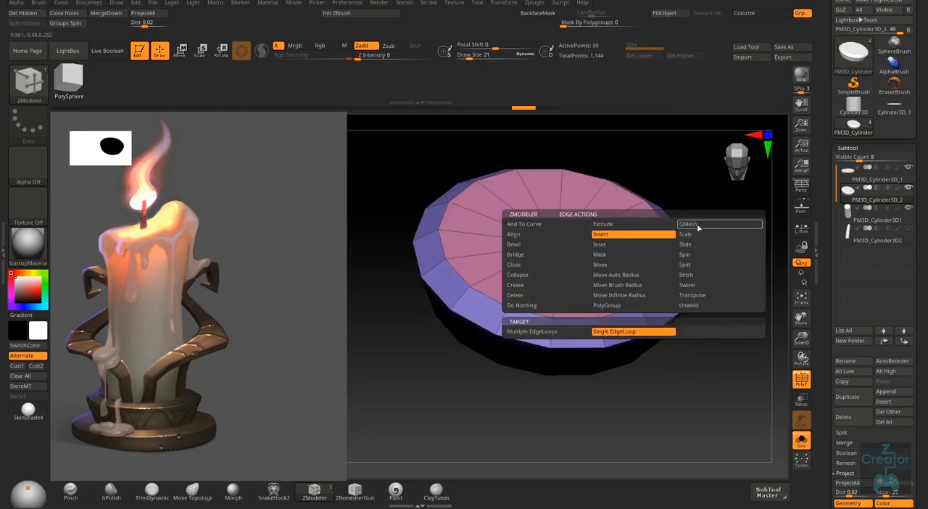
{"action": "left_click", "coordinate": [698, 226]}
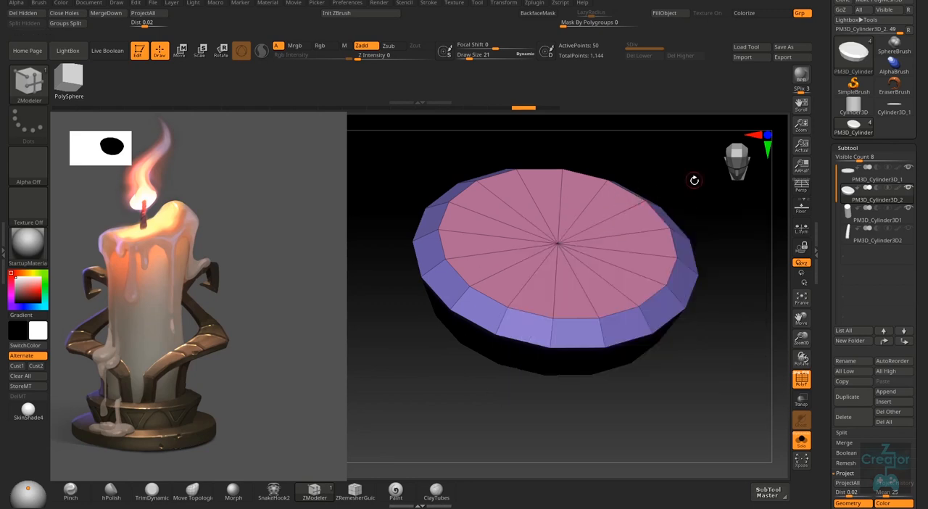
{"action": "right_click_drag", "start_coordinate": [638, 230], "coordinate": [619, 277]}
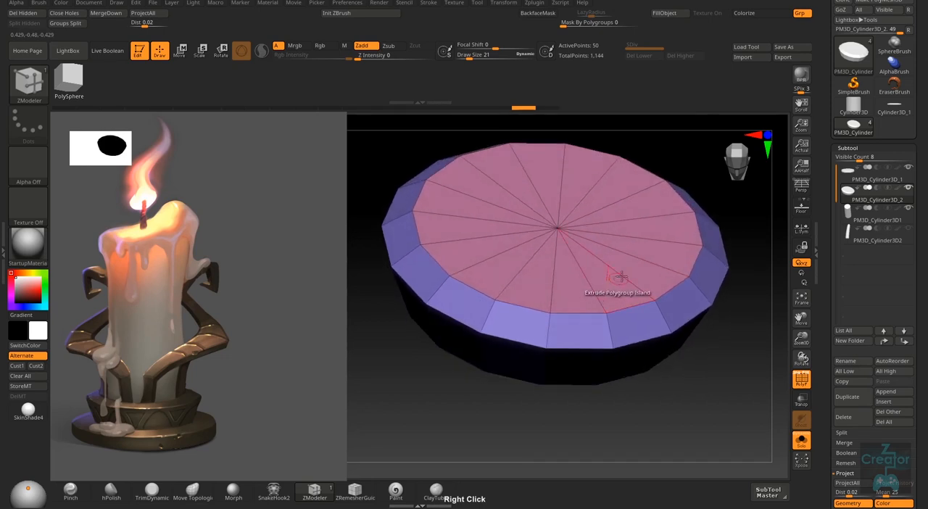
- Try extruding the upper tier's top cap, pushing it down below the rim to form a shallow recess
{"action": "right_click", "coordinate": [661, 228]}
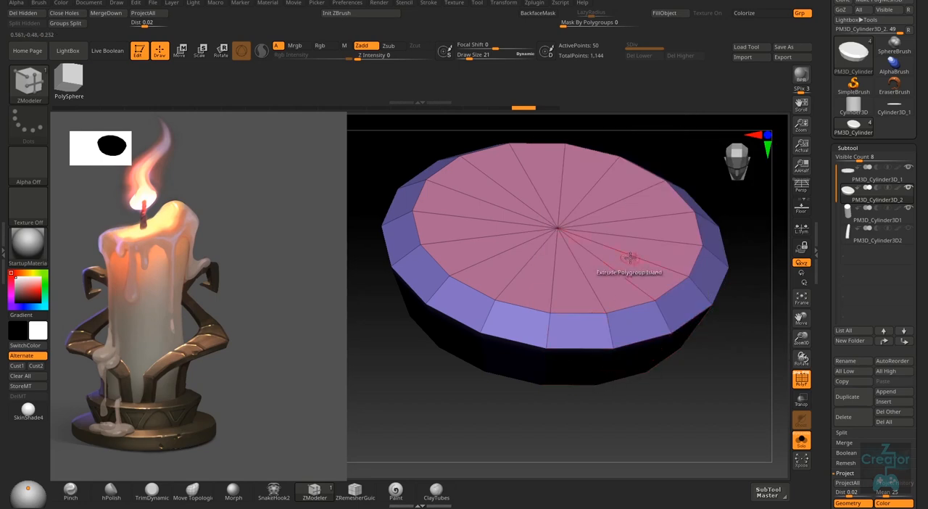
{"action": "right_click_drag", "start_coordinate": [622, 265], "coordinate": [695, 216]}
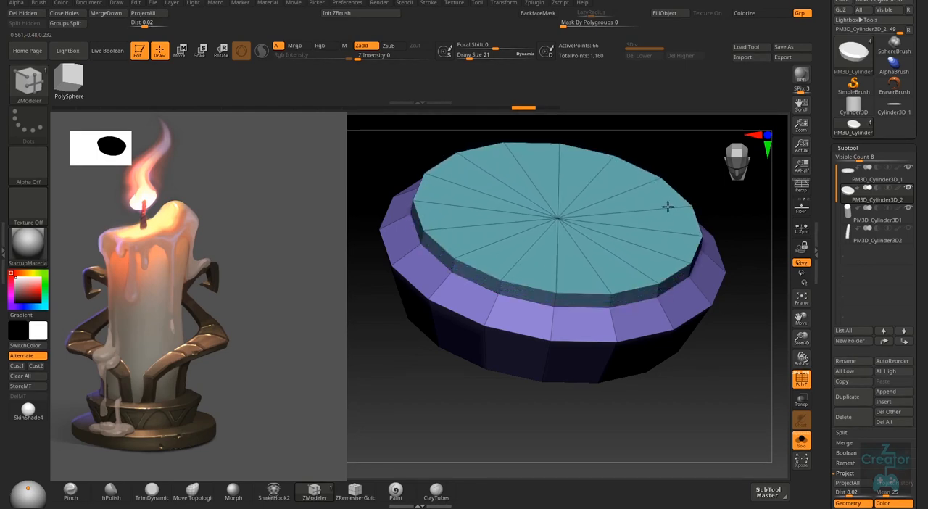
{"action": "left_click_drag", "start_coordinate": [667, 206], "coordinate": [662, 246]}
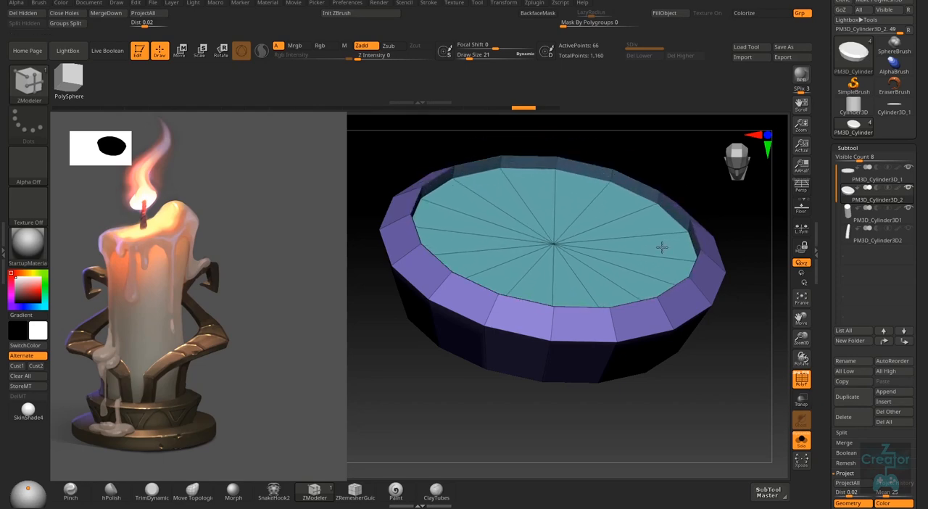
{"action": "right_click_drag", "start_coordinate": [662, 248], "coordinate": [642, 197]}
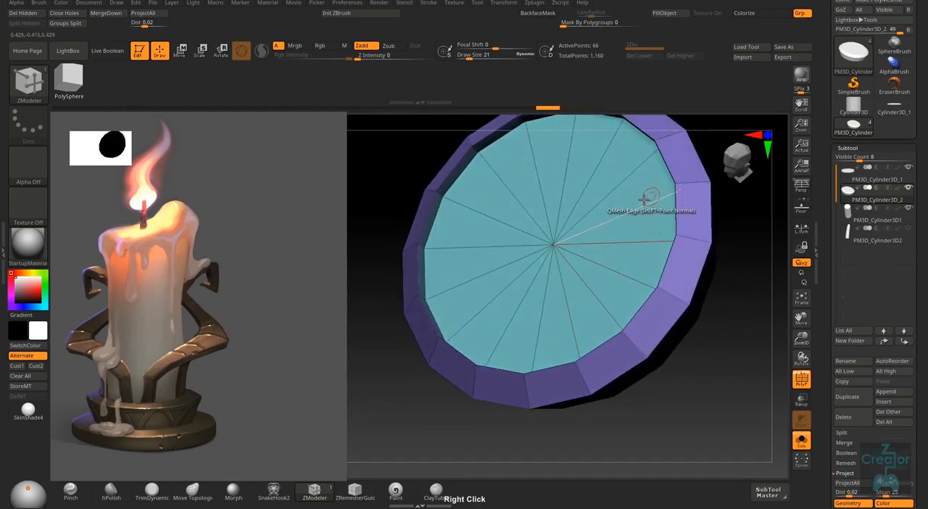
{"action": "right_click_drag", "start_coordinate": [581, 260], "coordinate": [615, 203]}
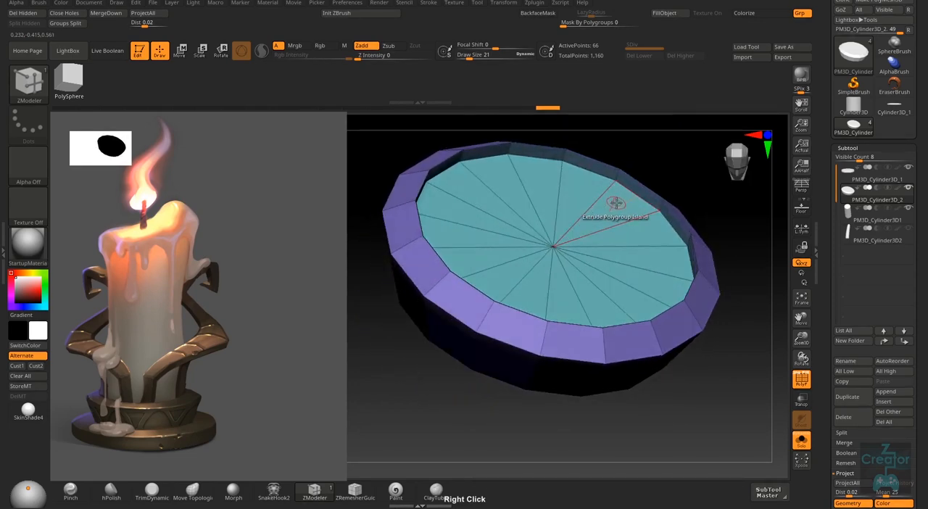
- Undo the cap's extrusion and set the ZModeler polygon action to QMesh with the Flat Island target
{"action": "key", "text": "space"}
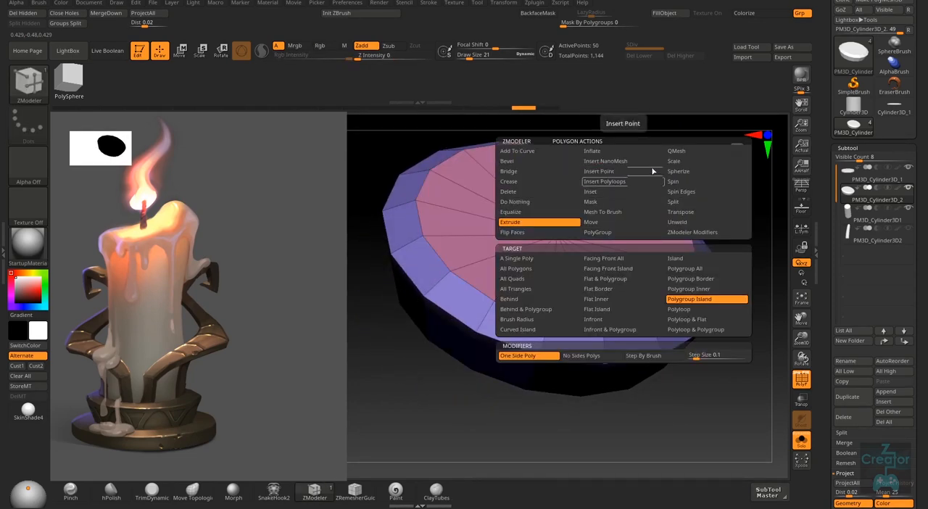
{"action": "left_click", "coordinate": [687, 153]}
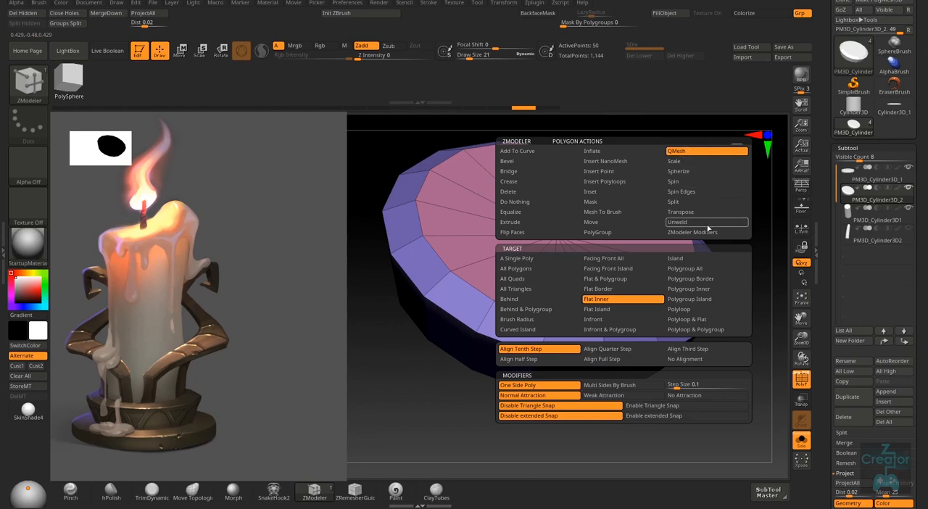
{"action": "left_click", "coordinate": [705, 300]}
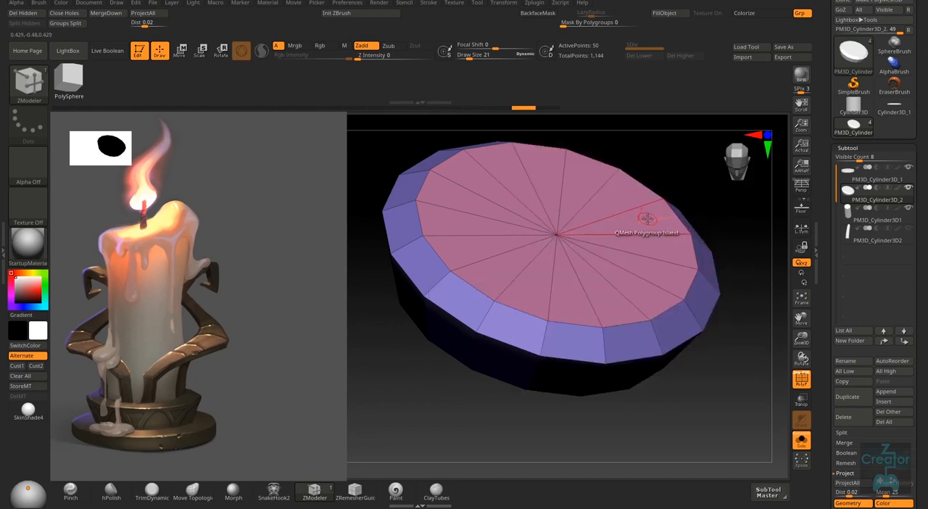
{"action": "left_click", "coordinate": [646, 218]}
{"action": "key", "text": "space"}
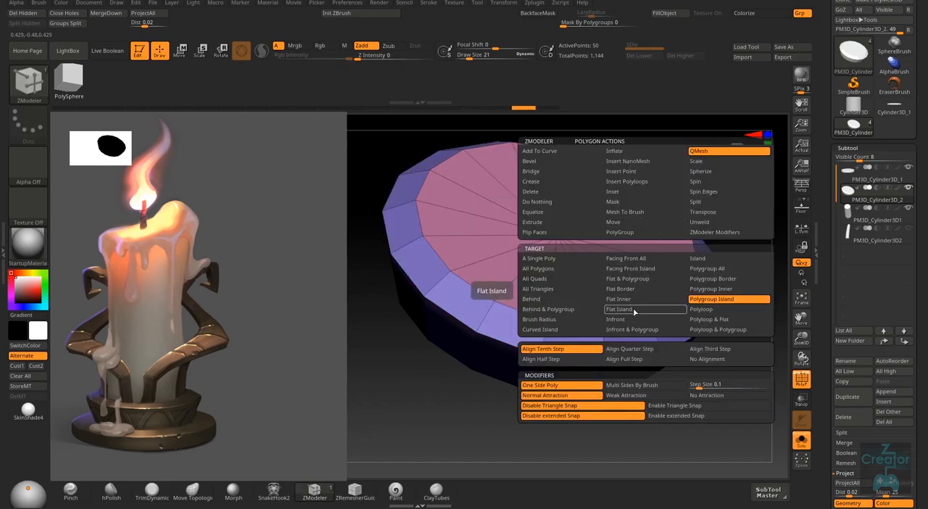
{"action": "left_click", "coordinate": [634, 309]}
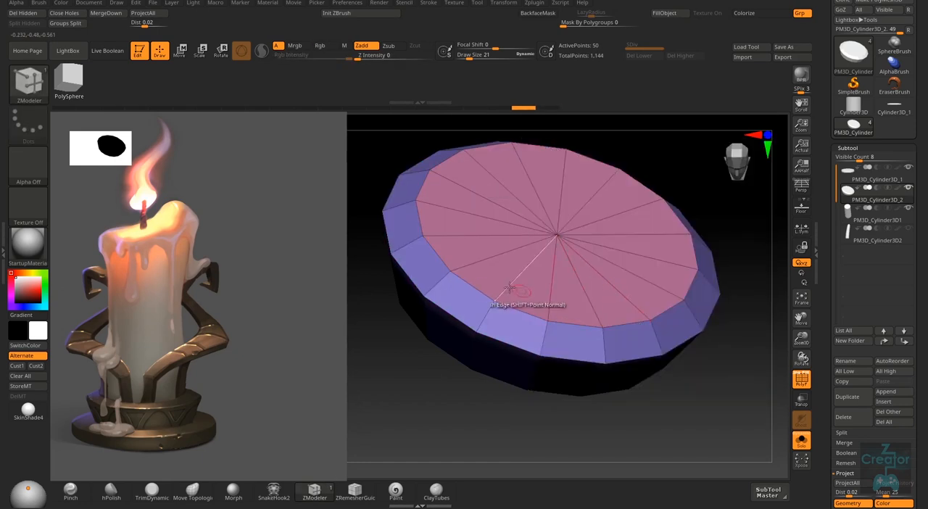
- Try QMesh with the Flat Island target on the upper tier's top cap
{"action": "left_click", "coordinate": [639, 220]}
{"action": "right_click_drag", "start_coordinate": [611, 300], "coordinate": [638, 276]}
{"action": "key", "text": "ctrl+z"}
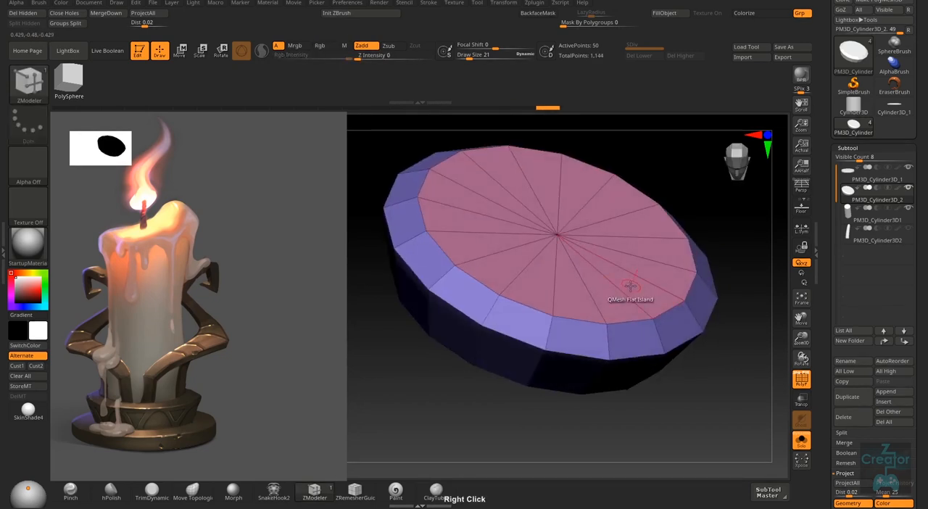
- Set the ZModeler polygon action to QMesh with the All Triangles target and try it on the top cap
{"action": "right_click", "coordinate": [643, 246]}
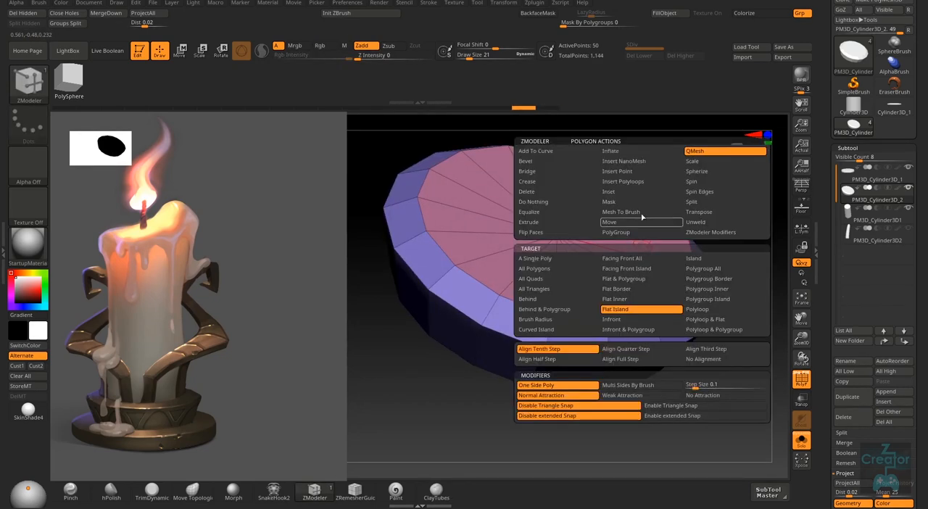
{"action": "left_click", "coordinate": [535, 224]}
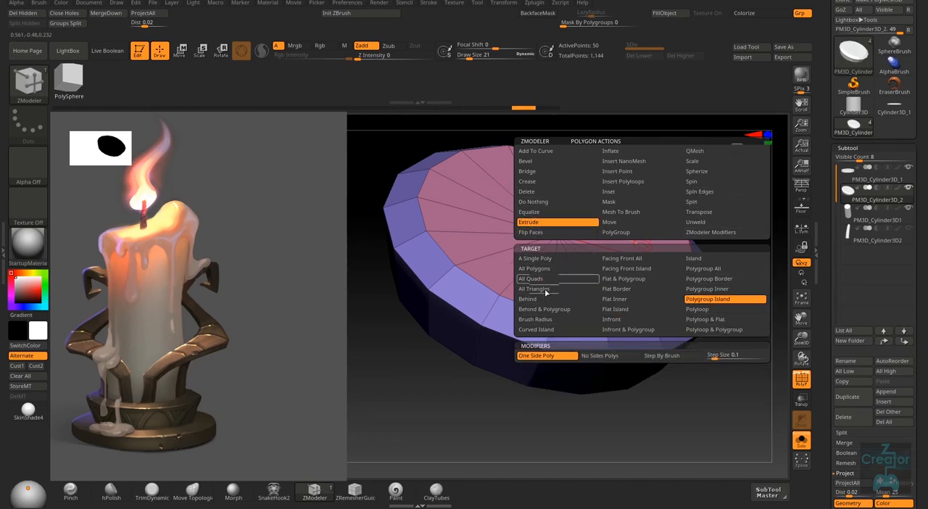
{"action": "left_click", "coordinate": [708, 153]}
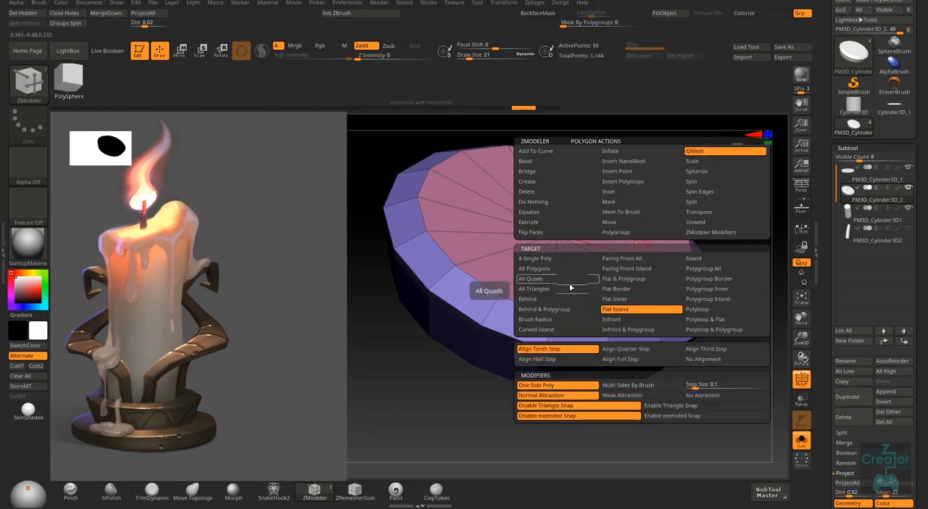
{"action": "left_click", "coordinate": [546, 291]}
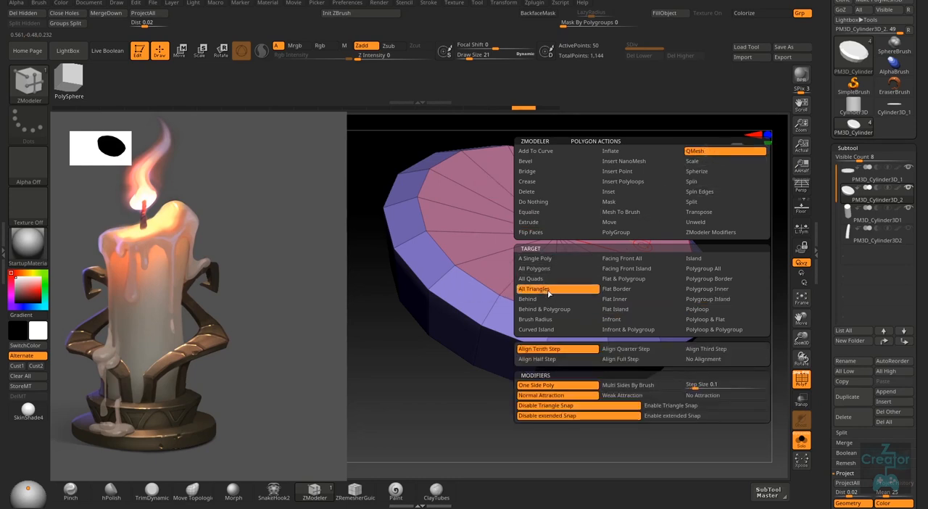
{"action": "left_click_drag", "start_coordinate": [641, 226], "coordinate": [650, 196]}
{"action": "key", "text": "ctrl+z"}
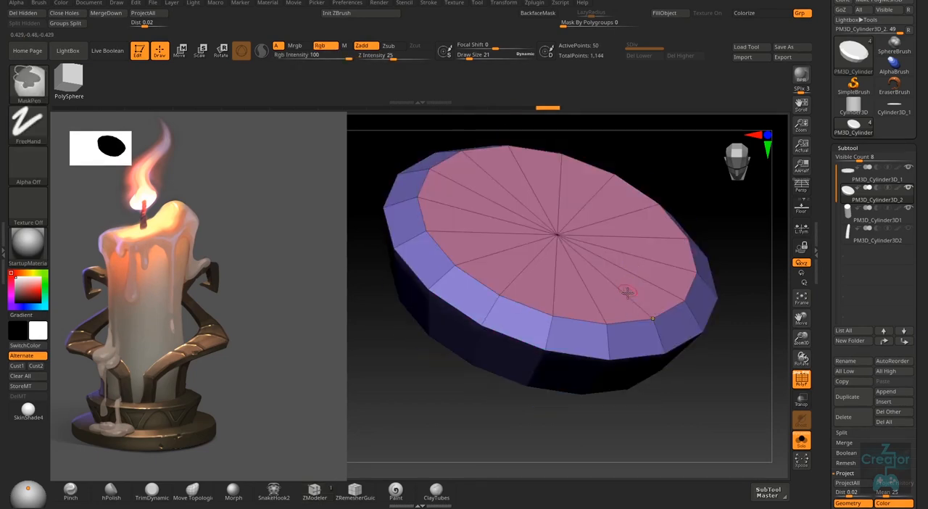
- Extrude the upper tier's top cap below the rim with the Polygroup Island target to form a recess
{"action": "right_click_drag", "start_coordinate": [642, 217], "coordinate": [634, 229]}
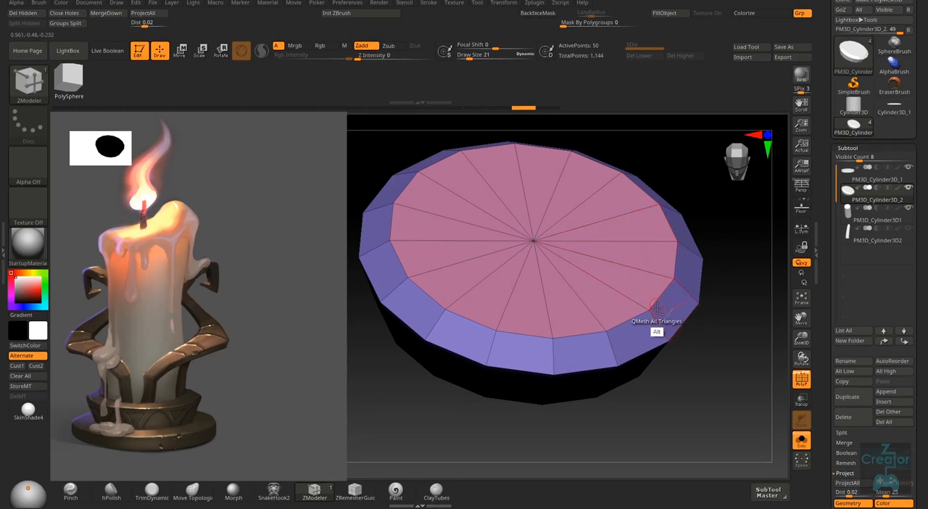
{"action": "right_click_drag", "start_coordinate": [655, 327], "coordinate": [654, 247]}
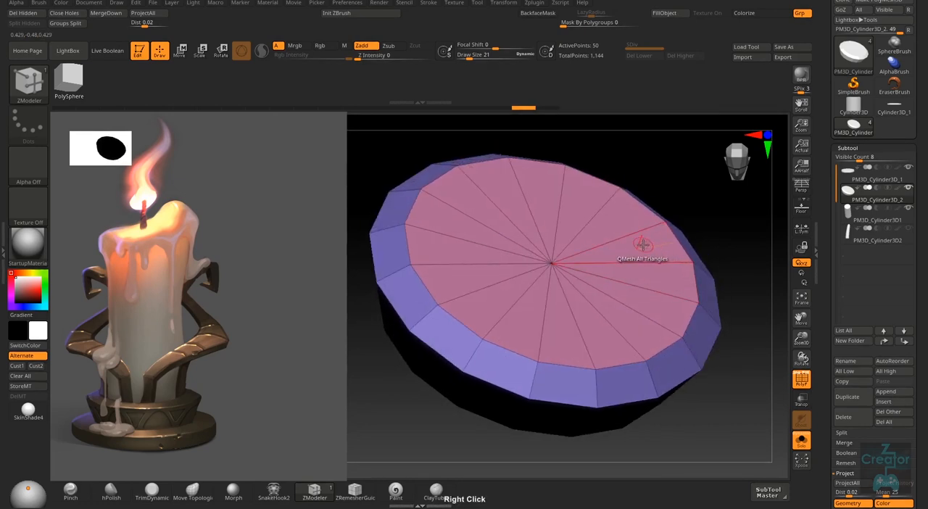
{"action": "right_click", "coordinate": [655, 246]}
{"action": "left_click", "coordinate": [546, 223]}
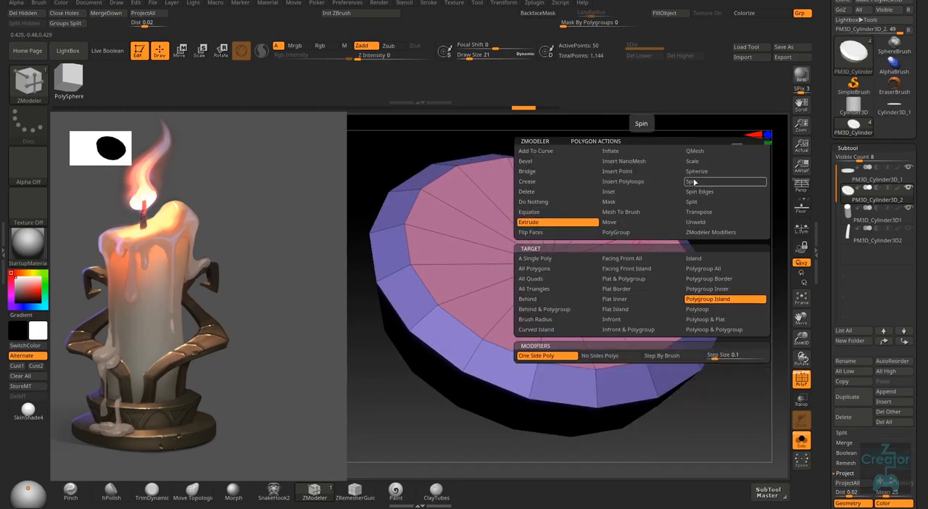
{"action": "left_click", "coordinate": [718, 302]}
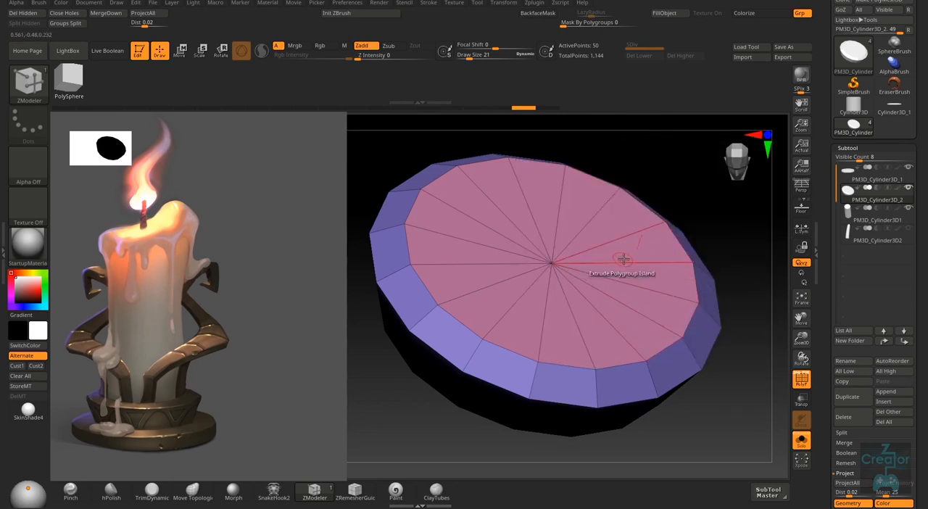
{"action": "right_click_drag", "start_coordinate": [627, 274], "coordinate": [634, 254]}
{"action": "left_click_drag", "start_coordinate": [635, 248], "coordinate": [623, 285]}
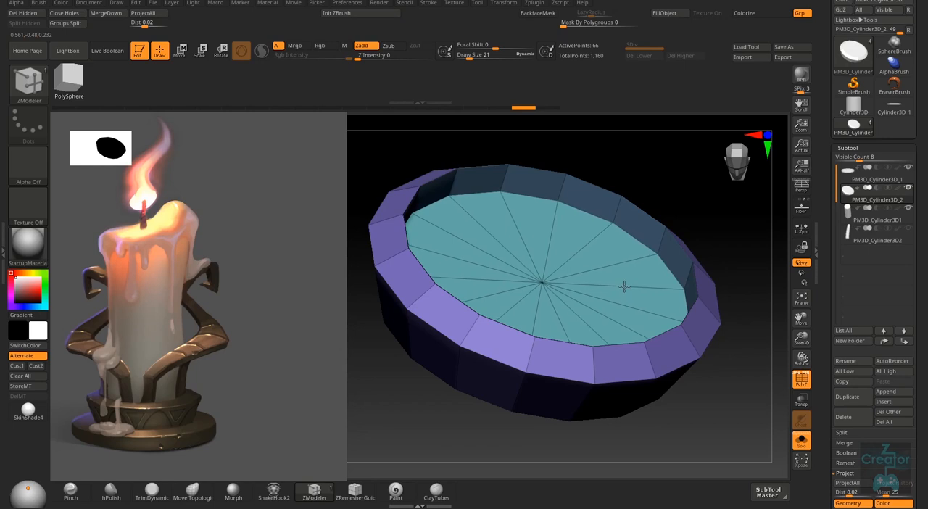
{"action": "right_click_drag", "start_coordinate": [622, 285], "coordinate": [624, 288]}
- Set the ZModeler edge action to Insert and add edge loops on both sides of the recess's bottom corner
{"action": "right_click_drag", "start_coordinate": [559, 205], "coordinate": [572, 222], "text": "ctrl"}
{"action": "key", "text": "space"}
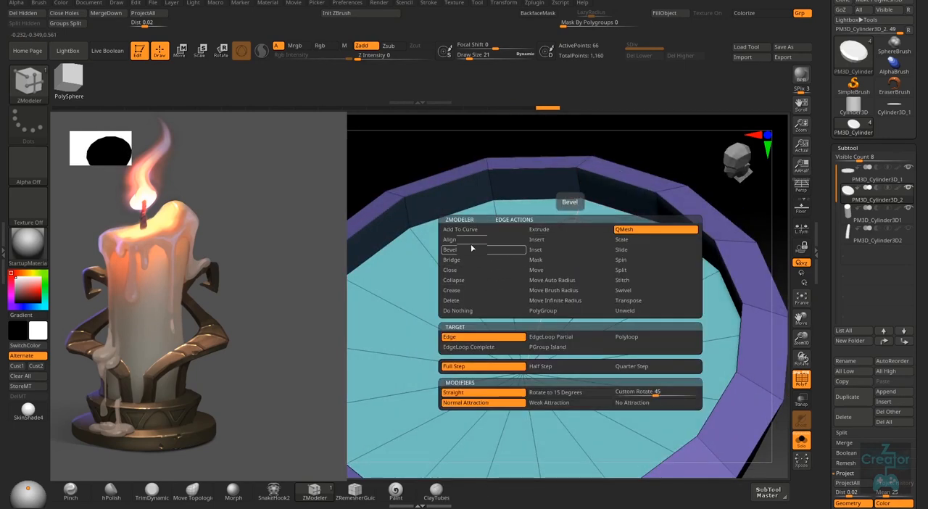
{"action": "left_click", "coordinate": [552, 241]}
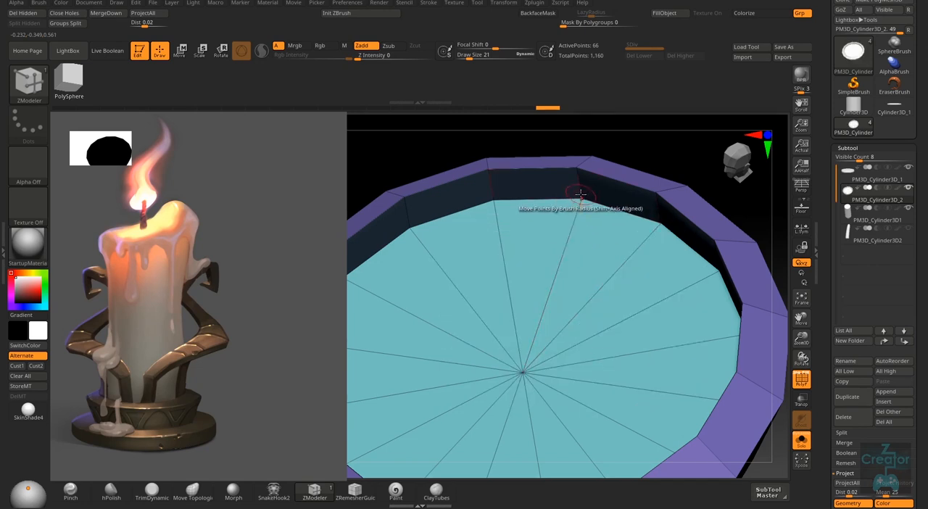
{"action": "right_click_drag", "start_coordinate": [579, 210], "coordinate": [583, 145], "text": "ctrl"}
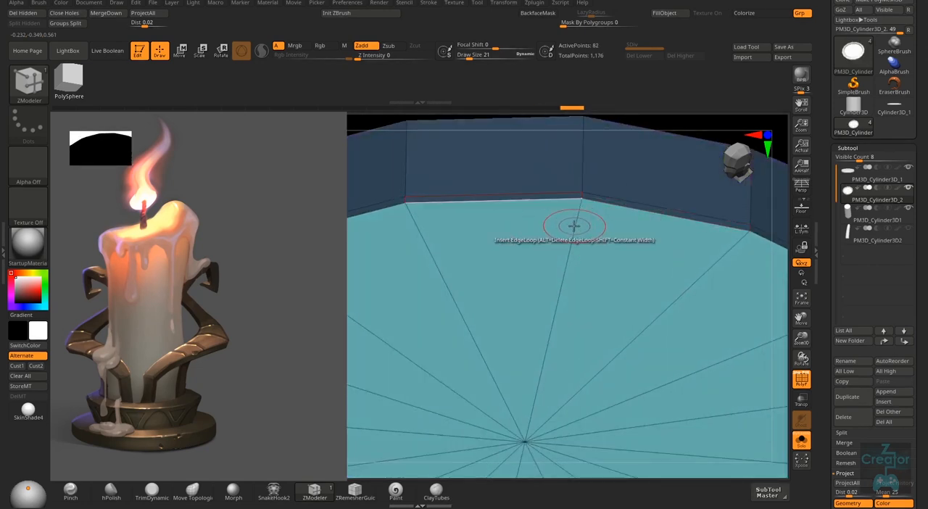
{"action": "left_click_drag", "start_coordinate": [563, 286], "coordinate": [766, 234]}
{"action": "left_click_drag", "start_coordinate": [846, 248], "coordinate": [573, 203]}
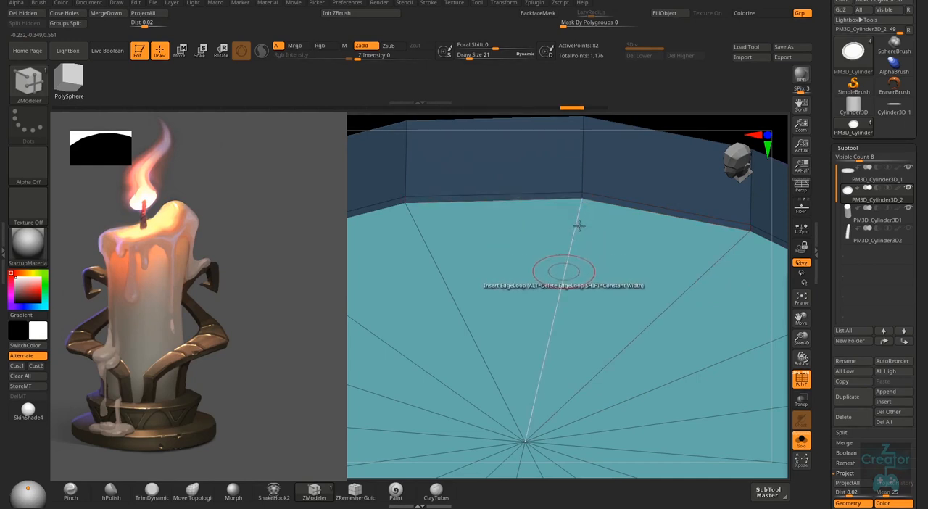
{"action": "left_click_drag", "start_coordinate": [565, 270], "coordinate": [665, 97]}
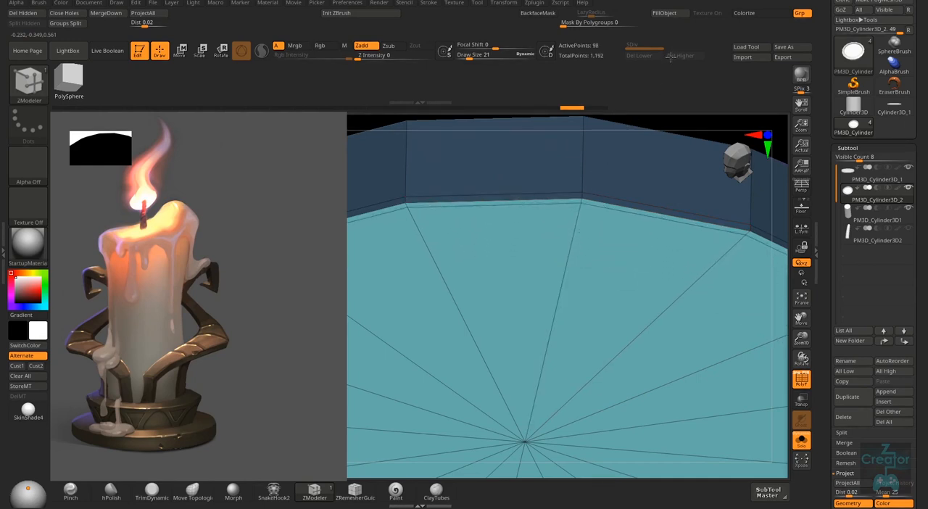
- Insert edge loops on both sides of the rim's inner edge and one ring midway across the recess floor
{"action": "right_click_drag", "start_coordinate": [622, 315], "coordinate": [603, 269]}
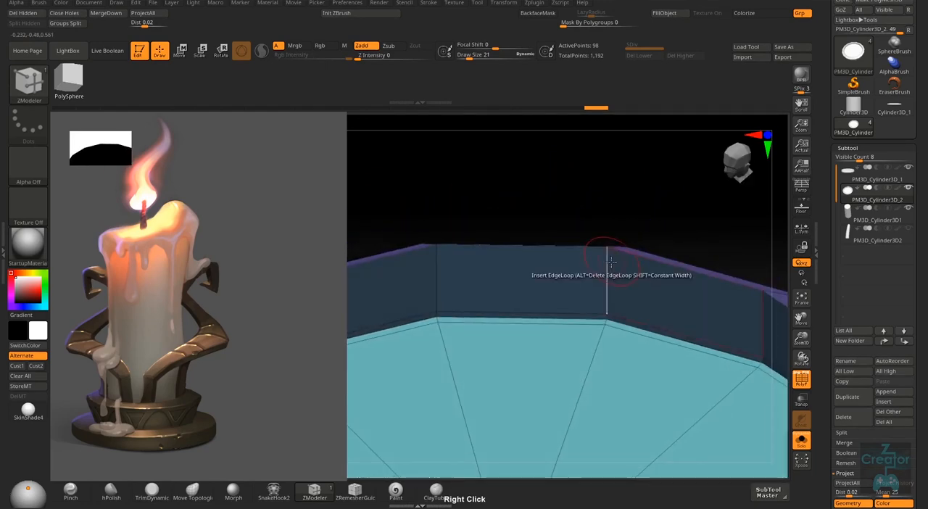
{"action": "left_click", "coordinate": [608, 251]}
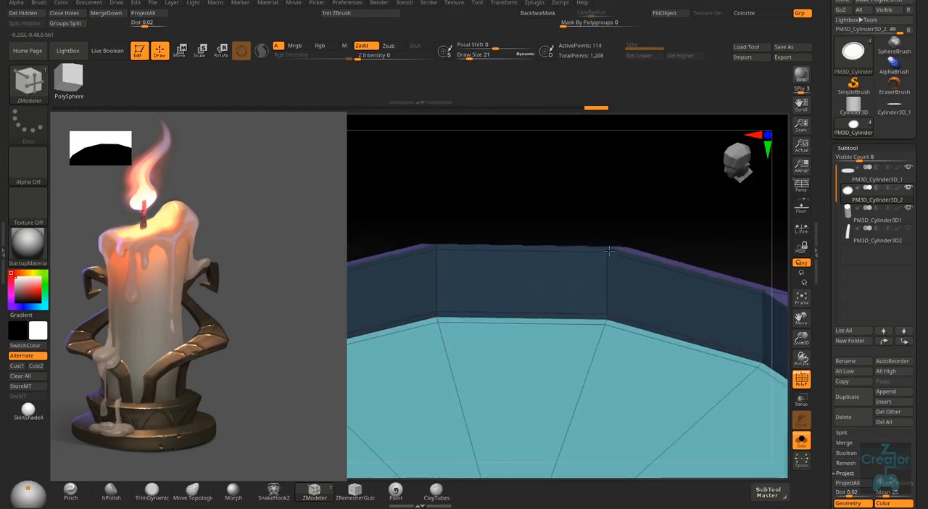
{"action": "right_click_drag", "start_coordinate": [608, 251], "coordinate": [620, 230]}
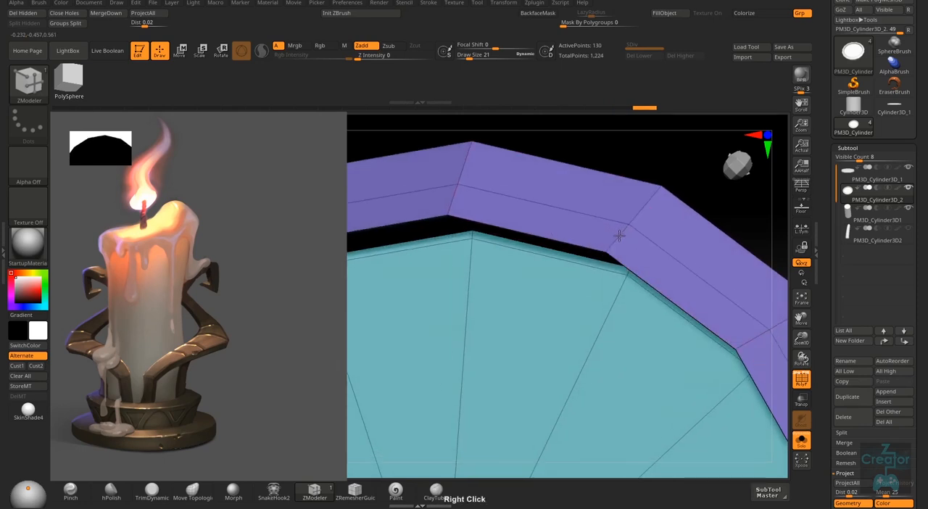
{"action": "left_click", "coordinate": [600, 267]}
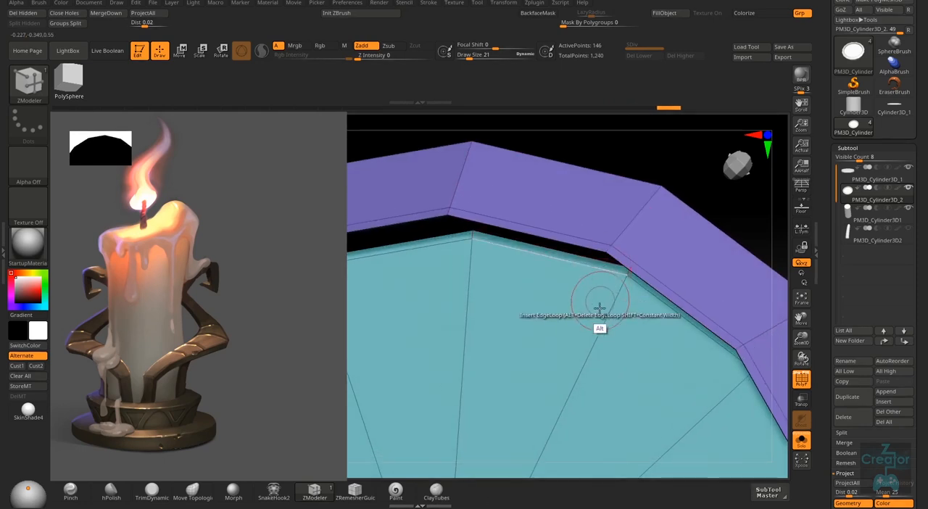
{"action": "right_click_drag", "start_coordinate": [599, 311], "coordinate": [512, 210], "text": "ctrl"}
{"action": "right_click_drag", "start_coordinate": [619, 373], "coordinate": [595, 358], "text": "ctrl"}
{"action": "left_click_drag", "start_coordinate": [595, 358], "coordinate": [594, 348]}
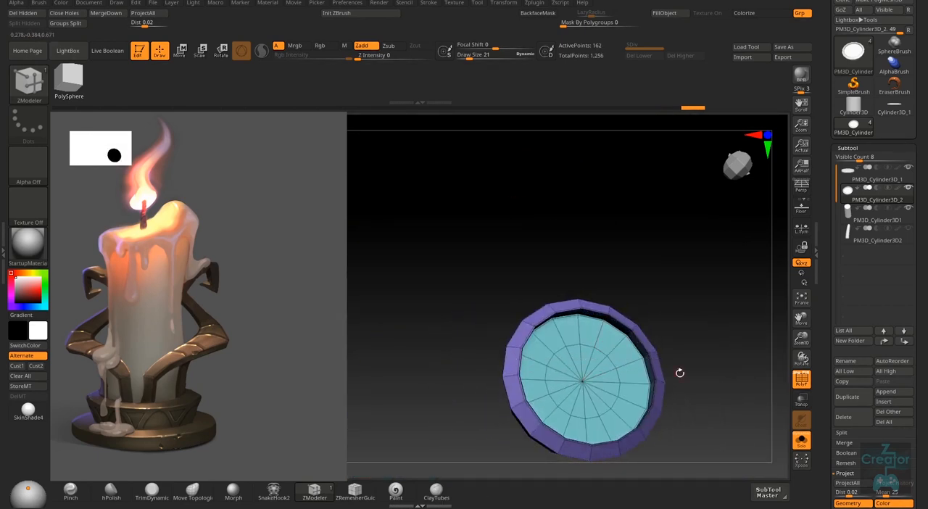
- Preview the upper tier with smooth subdivision among the other candle parts, without the polyframe, and turn the smoothing back off
{"action": "right_click_drag", "start_coordinate": [680, 373], "coordinate": [666, 328]}
{"action": "key", "text": "shift+d"}
{"action": "key", "text": "shift+f"}
{"action": "left_click", "coordinate": [802, 440]}
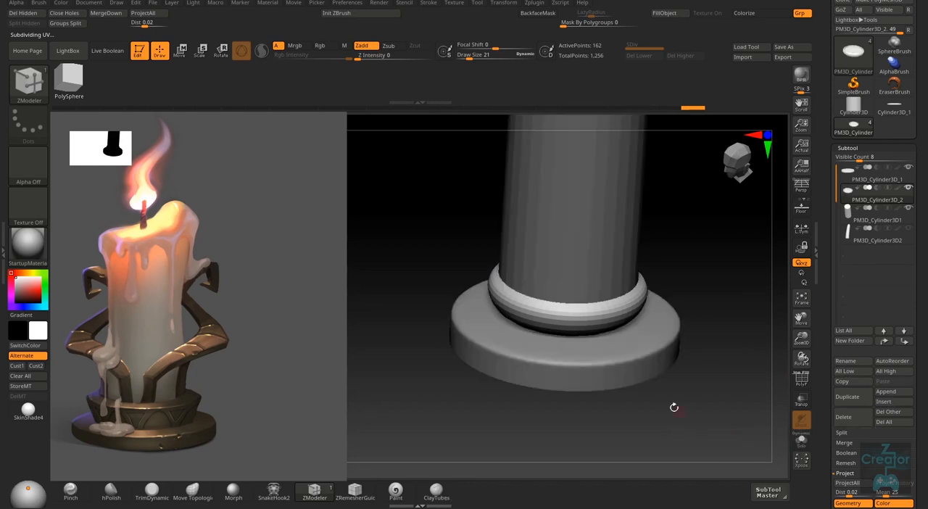
{"action": "key", "text": "shift"}
{"action": "key", "text": "b"}
{"action": "key", "text": "z"}
{"action": "key", "text": "m"}
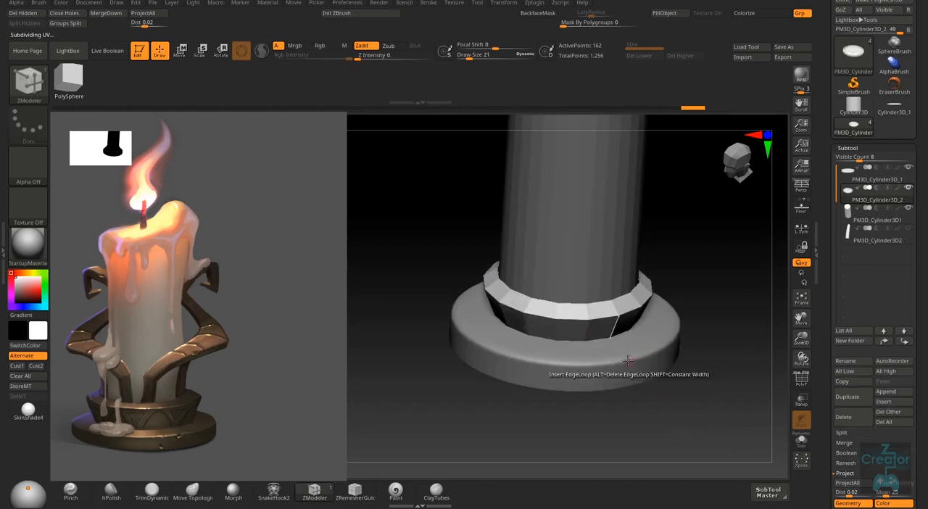
{"action": "right_click_drag", "start_coordinate": [642, 366], "coordinate": [639, 329]}
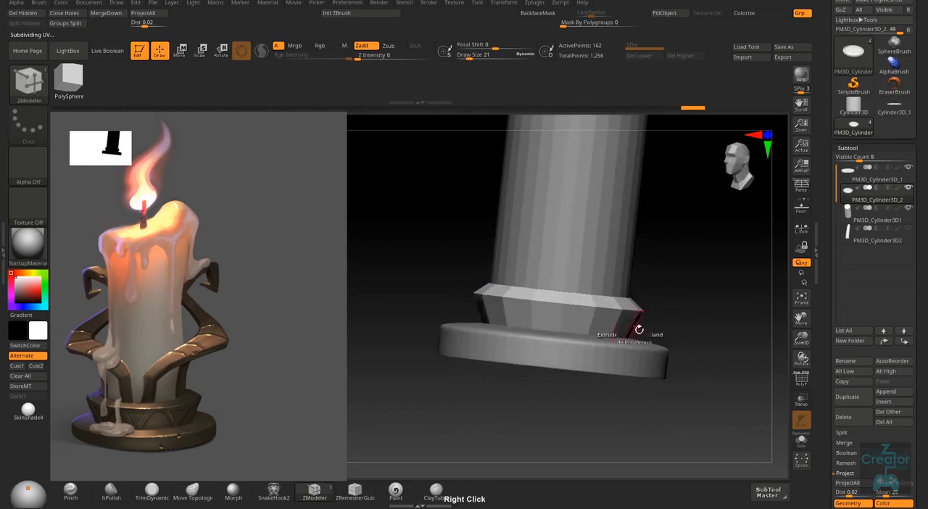
- Isolate the upper tier with its polyframe shown and insert edge loops on both sides of the rim's outer edge
{"action": "left_click", "coordinate": [801, 440]}
{"action": "right_click_drag", "start_coordinate": [611, 368], "coordinate": [601, 403]}
{"action": "key", "text": "shift+f"}
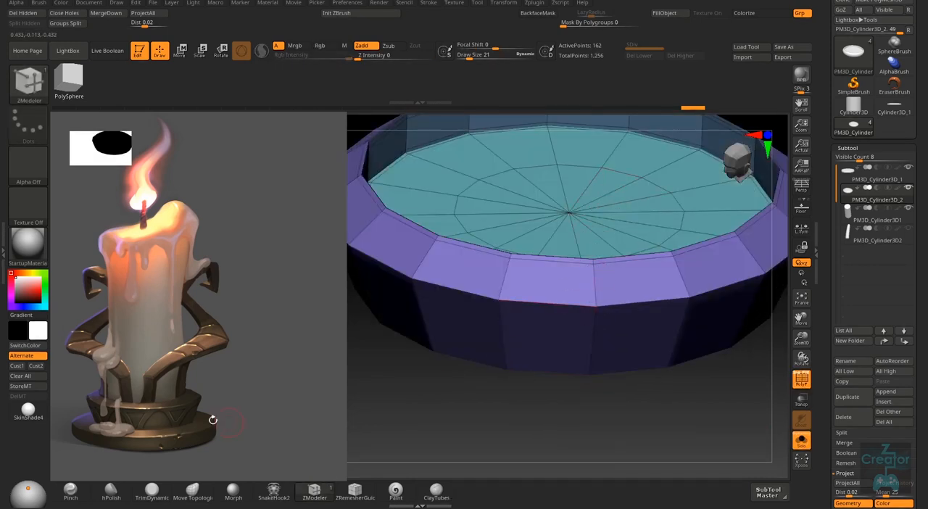
{"action": "right_click_drag", "start_coordinate": [580, 342], "coordinate": [596, 322]}
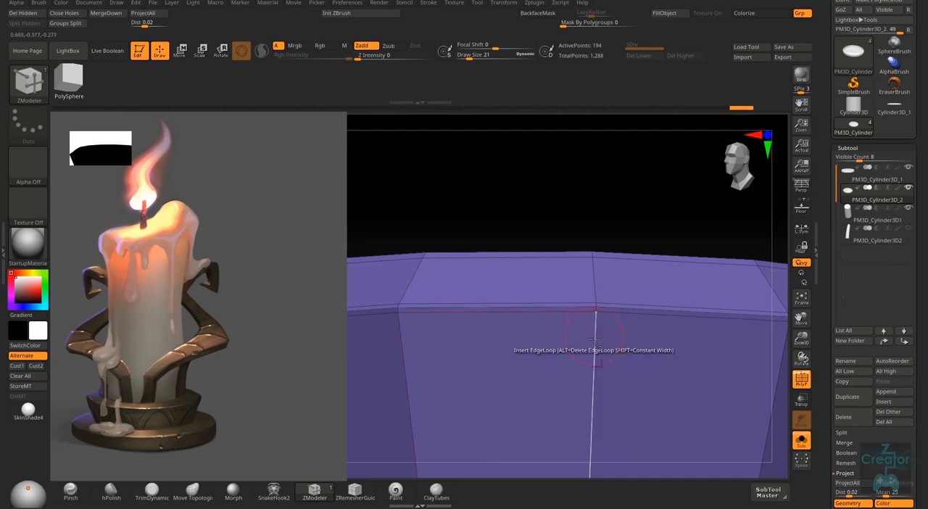
{"action": "left_click", "coordinate": [597, 330]}
- Insert edge loops near the bottom of the tier's outer wall and around the perimeter of its underside
{"action": "mouse_move", "coordinate": [580, 339]}
{"action": "right_mouse_down"}
{"action": "mouse_move", "coordinate": [584, 350]}
{"action": "mouse_move", "coordinate": [573, 344]}
{"action": "right_mouse_up"}
{"action": "right_click_drag", "start_coordinate": [442, 313], "coordinate": [576, 329]}
{"action": "left_click_drag", "start_coordinate": [578, 326], "coordinate": [580, 345]}
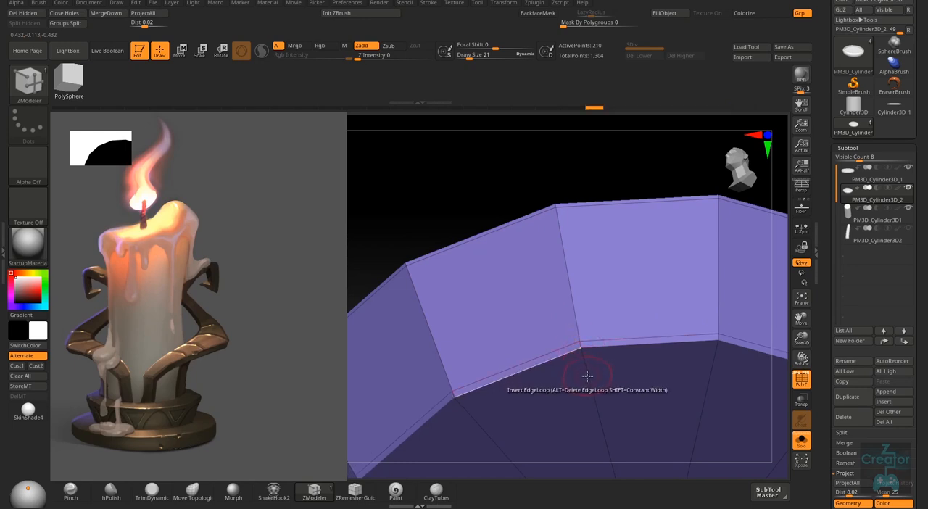
{"action": "left_click", "coordinate": [596, 404]}
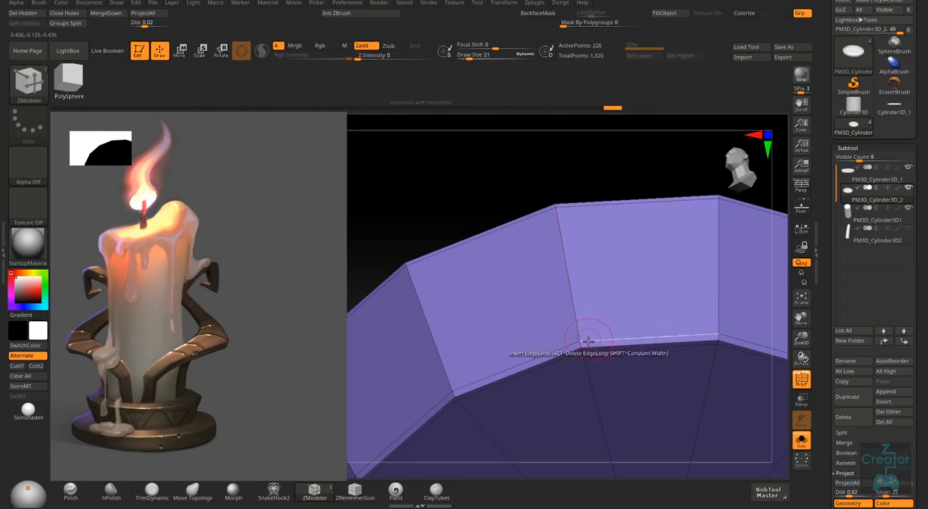
{"action": "right_click_drag", "start_coordinate": [590, 352], "coordinate": [739, 362]}
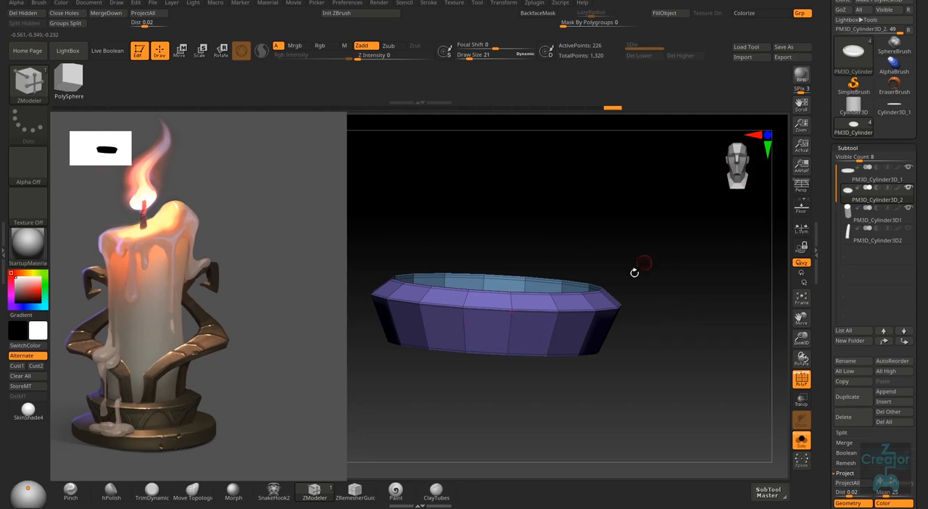
- Turn on smooth subdivision for the upper tier, hide the polyframe and show all the candle parts again
{"action": "left_click_drag", "start_coordinate": [635, 272], "coordinate": [716, 243]}
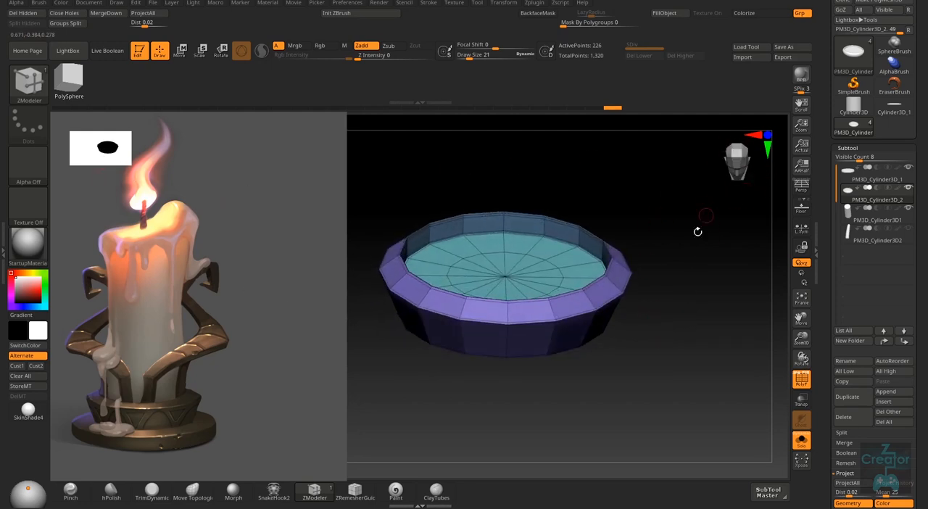
{"action": "right_click_drag", "start_coordinate": [698, 232], "coordinate": [640, 363]}
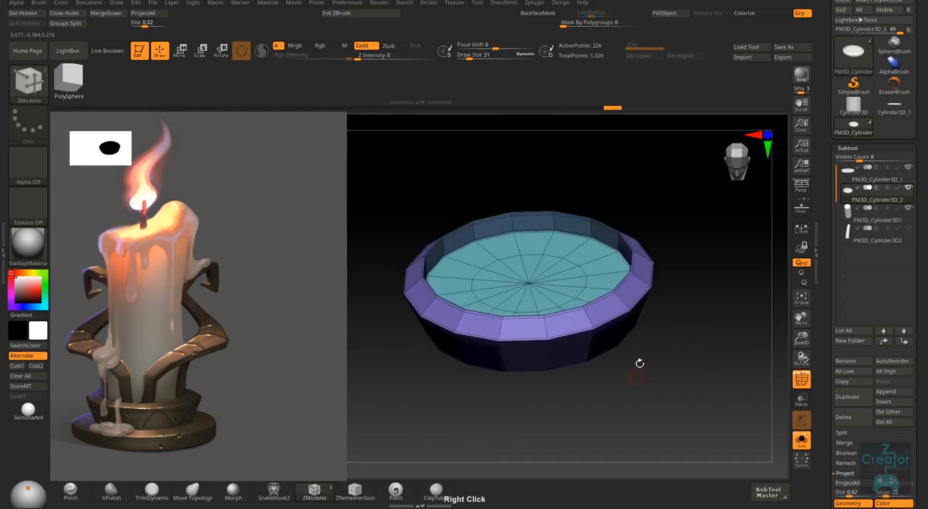
{"action": "key", "text": "d"}
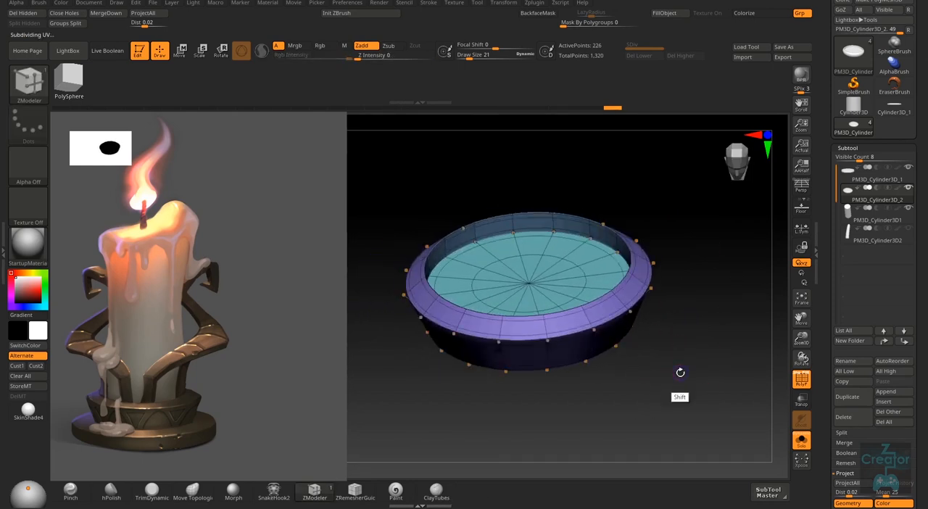
{"action": "key", "text": "shift+d"}
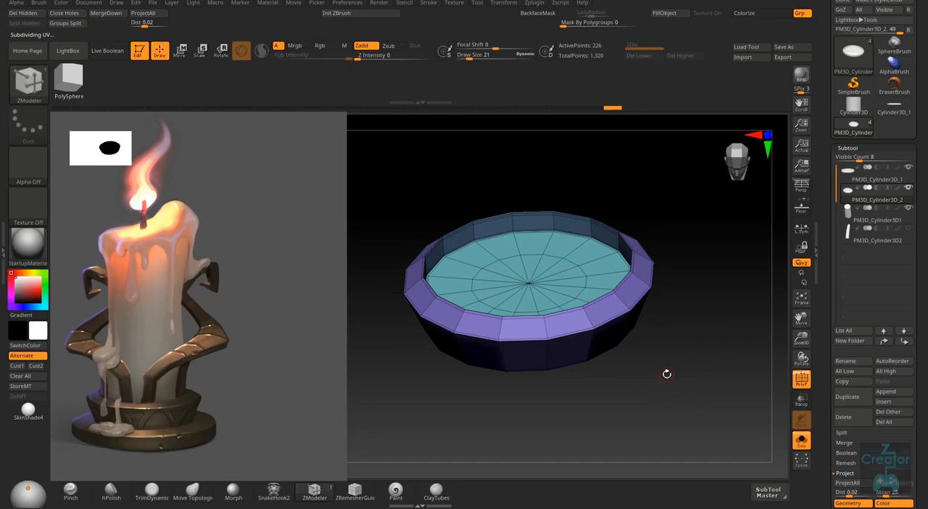
{"action": "key", "text": "d"}
{"action": "key", "text": "shift+f"}
{"action": "mouse_move", "coordinate": [640, 368]}
{"action": "right_mouse_down"}
{"action": "mouse_move", "coordinate": [640, 319]}
{"action": "mouse_move", "coordinate": [660, 356]}
{"action": "mouse_move", "coordinate": [776, 335]}
{"action": "right_mouse_up"}
{"action": "left_click", "coordinate": [801, 441]}
{"action": "mouse_move", "coordinate": [693, 387]}
{"action": "right_mouse_down"}
{"action": "mouse_move", "coordinate": [680, 372]}
{"action": "mouse_move", "coordinate": [667, 383]}
{"action": "mouse_move", "coordinate": [672, 370]}
{"action": "mouse_move", "coordinate": [667, 402]}
{"action": "mouse_move", "coordinate": [651, 403]}
{"action": "mouse_move", "coordinate": [639, 424]}
{"action": "mouse_move", "coordinate": [669, 419]}
{"action": "mouse_move", "coordinate": [621, 409]}
{"action": "mouse_move", "coordinate": [663, 379]}
{"action": "mouse_move", "coordinate": [673, 347]}
{"action": "mouse_move", "coordinate": [679, 374]}
{"action": "right_mouse_up"}
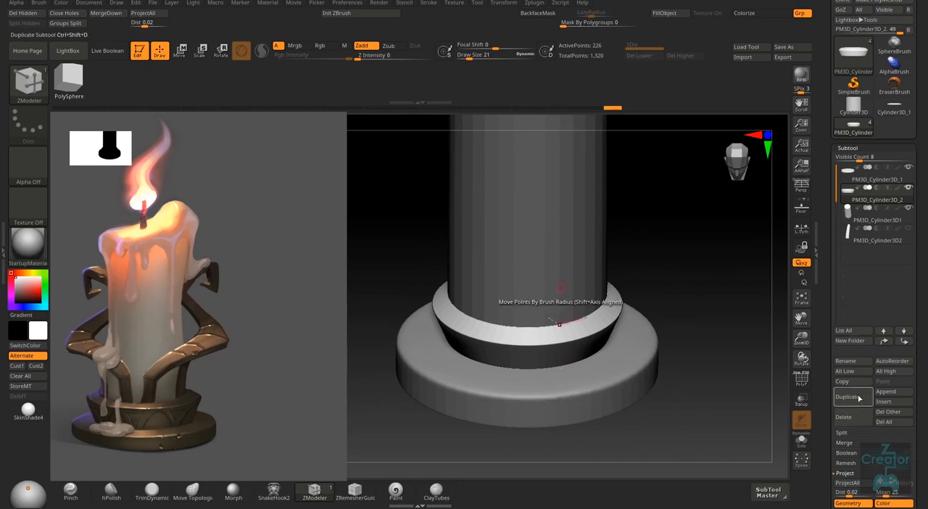
{"action": "left_click", "coordinate": [897, 392]}
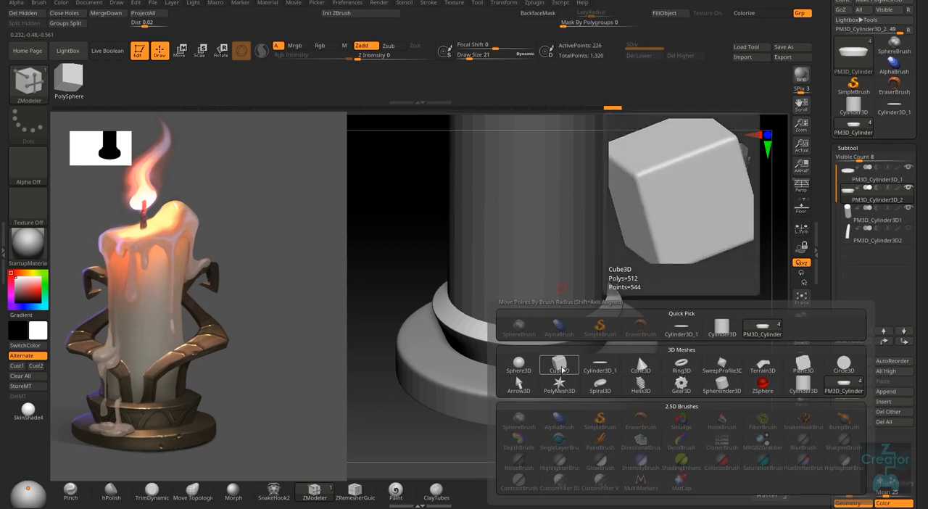
{"action": "left_click", "coordinate": [562, 366]}
{"action": "left_click", "coordinate": [649, 369], "text": "alt"}
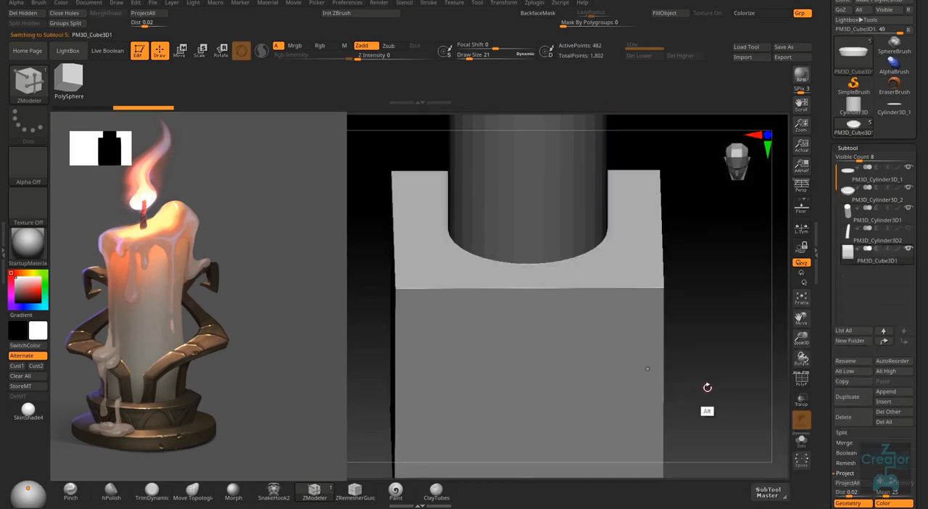
{"action": "mouse_move", "coordinate": [706, 387]}
{"action": "right_mouse_down", "text": "ctrl"}
{"action": "mouse_move", "coordinate": [686, 366]}
{"action": "mouse_move", "coordinate": [690, 359]}
{"action": "mouse_move", "coordinate": [655, 379]}
{"action": "right_mouse_up", "text": "ctrl"}
{"action": "key", "text": "shift+f"}
{"action": "key", "text": "b"}
{"action": "key", "text": "z"}
{"action": "key", "text": "m"}
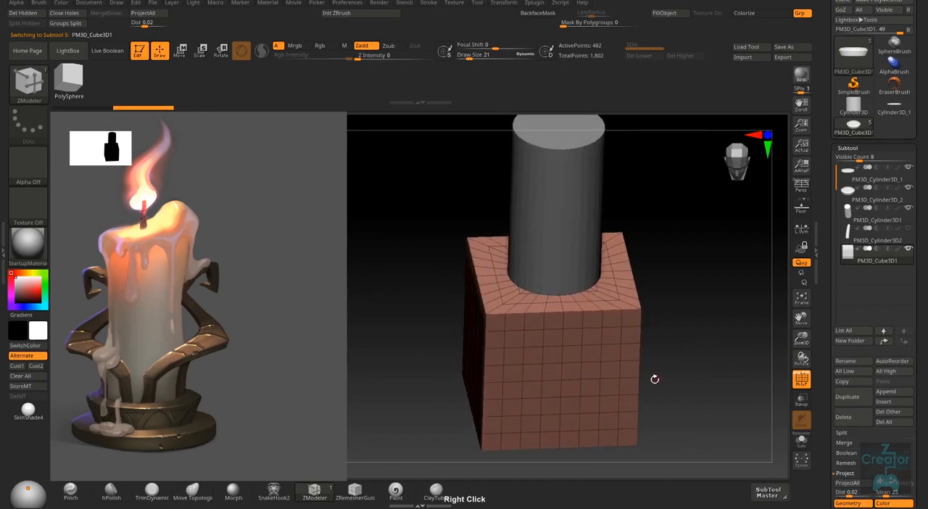
{"action": "left_click", "coordinate": [854, 420]}
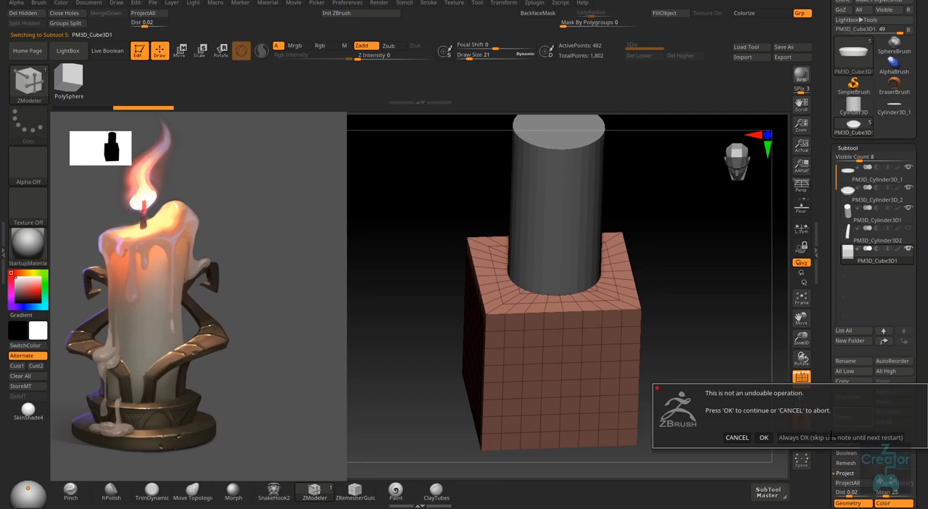
{"action": "left_click", "coordinate": [826, 437]}
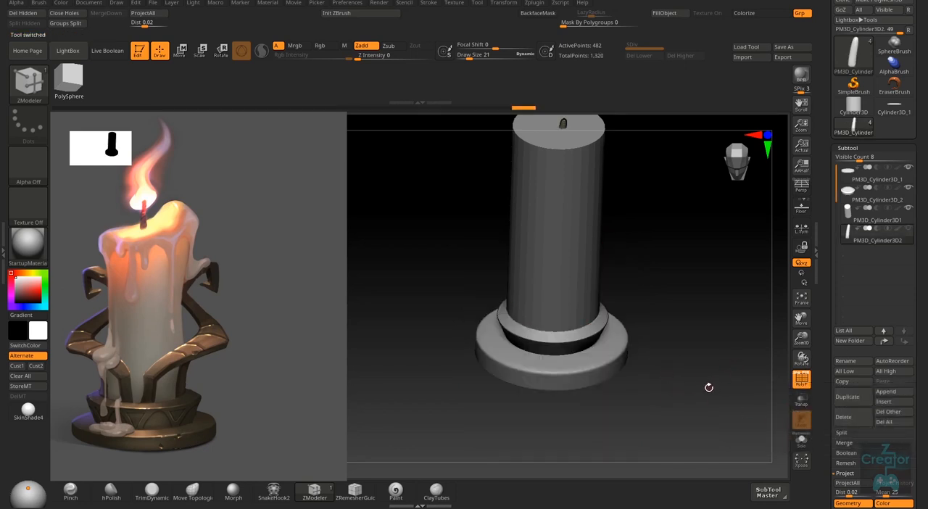
- Raise the wick vertically in two moves so that more of it protrudes above the candle's top face
{"action": "right_click_drag", "start_coordinate": [709, 387], "coordinate": [689, 372]}
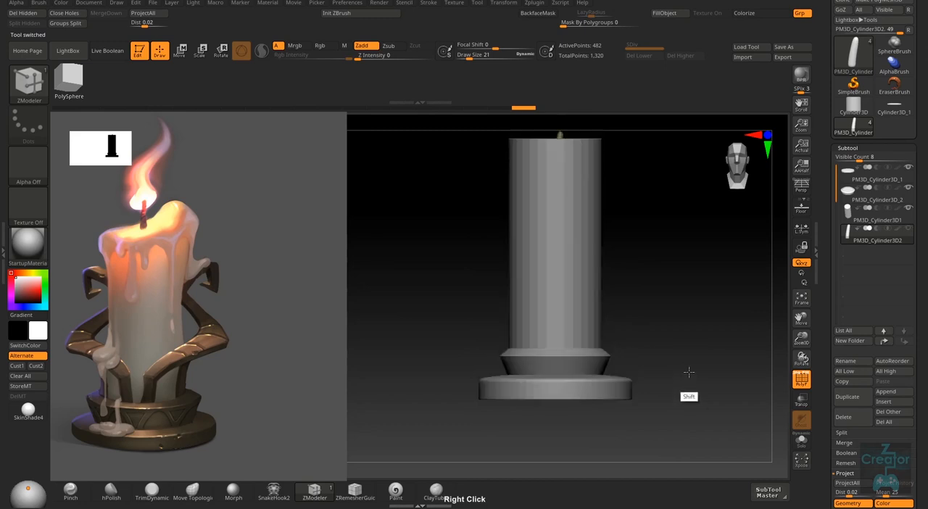
{"action": "right_click_drag", "start_coordinate": [677, 330], "coordinate": [674, 386], "text": "alt"}
{"action": "key", "text": "w"}
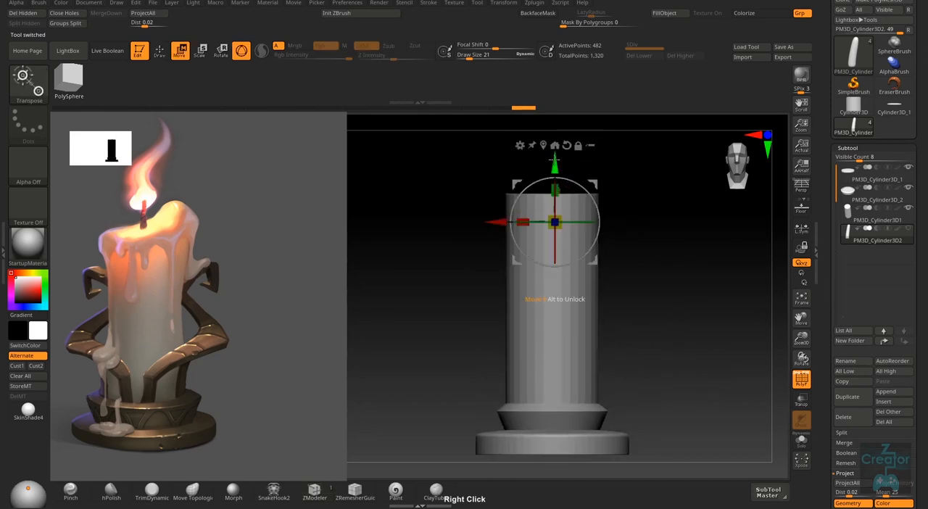
{"action": "left_click_drag", "start_coordinate": [554, 158], "coordinate": [555, 143]}
{"action": "key", "text": "q"}
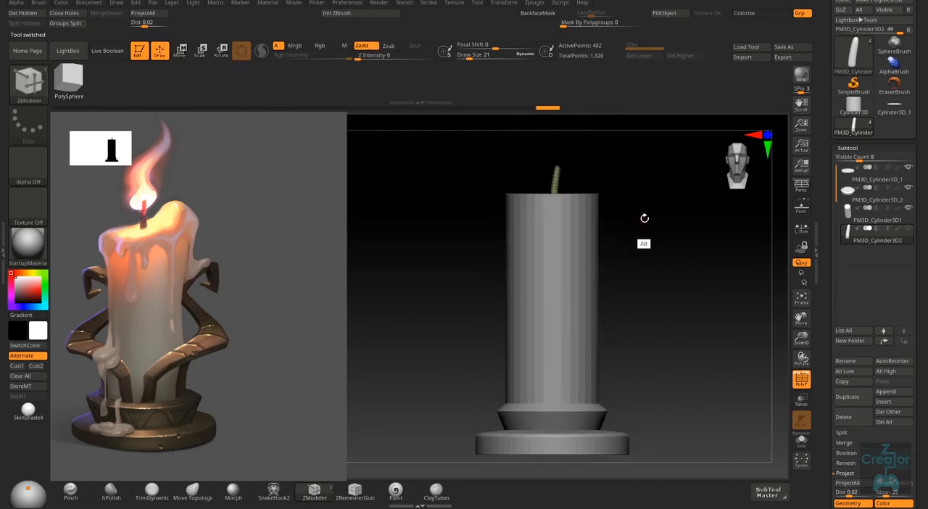
{"action": "right_click_drag", "start_coordinate": [644, 217], "coordinate": [596, 213]}
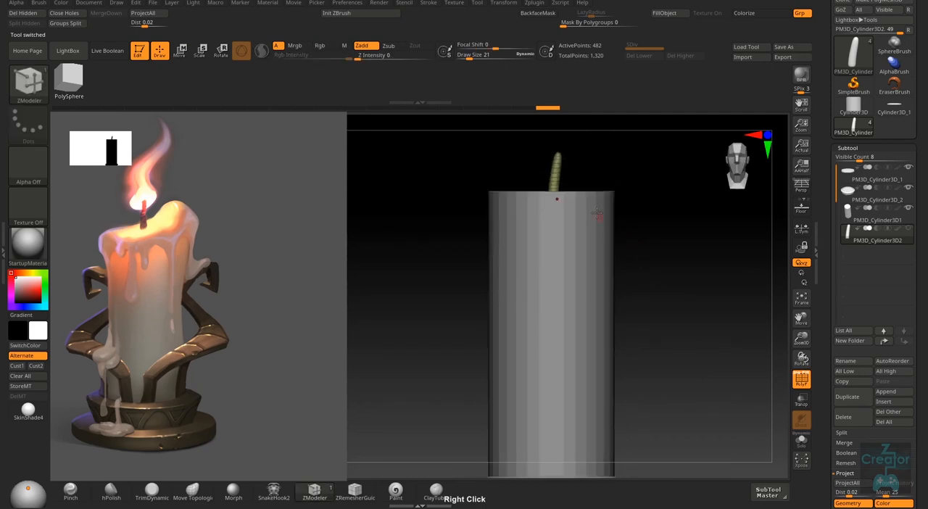
{"action": "key", "text": "w"}
{"action": "left_click_drag", "start_coordinate": [555, 144], "coordinate": [556, 139]}
{"action": "key", "text": "q"}
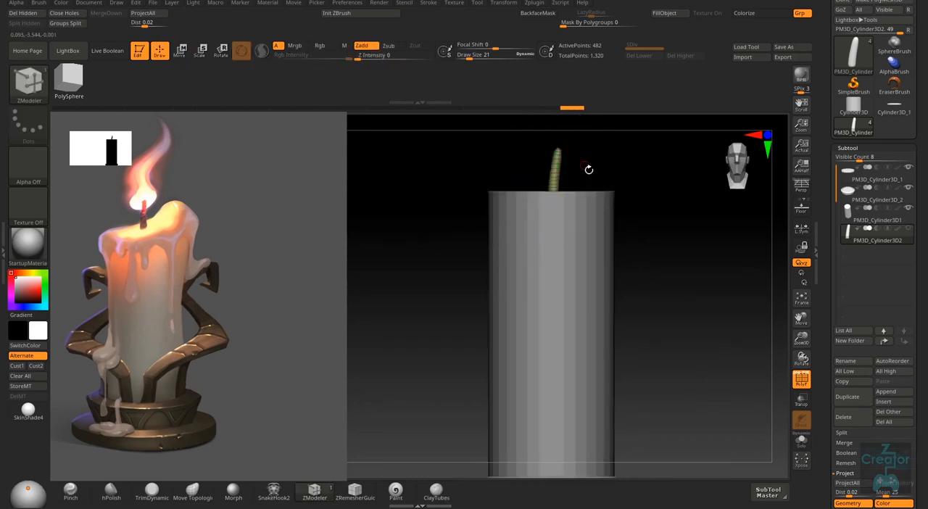
{"action": "right_click_drag", "start_coordinate": [589, 169], "coordinate": [684, 349]}
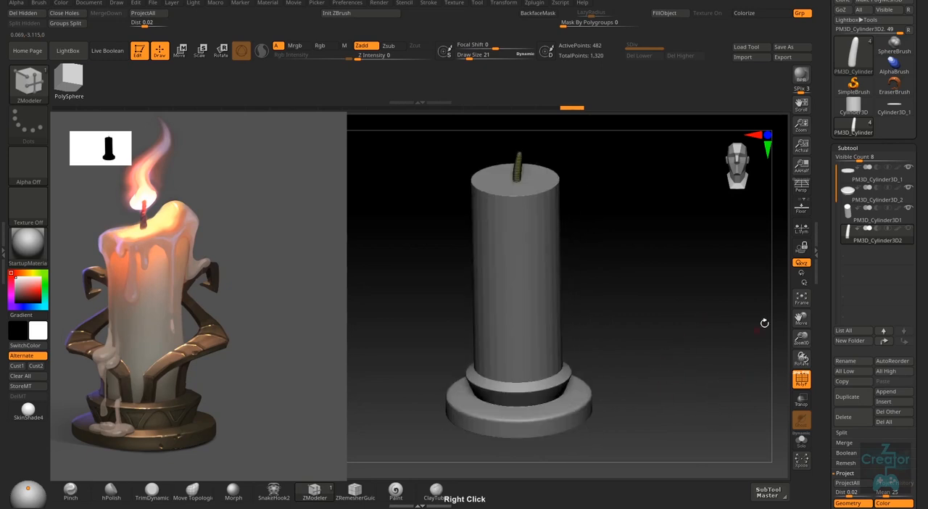
- Switch the active tool to the PolyMesh3D star
{"action": "left_click", "coordinate": [854, 55]}
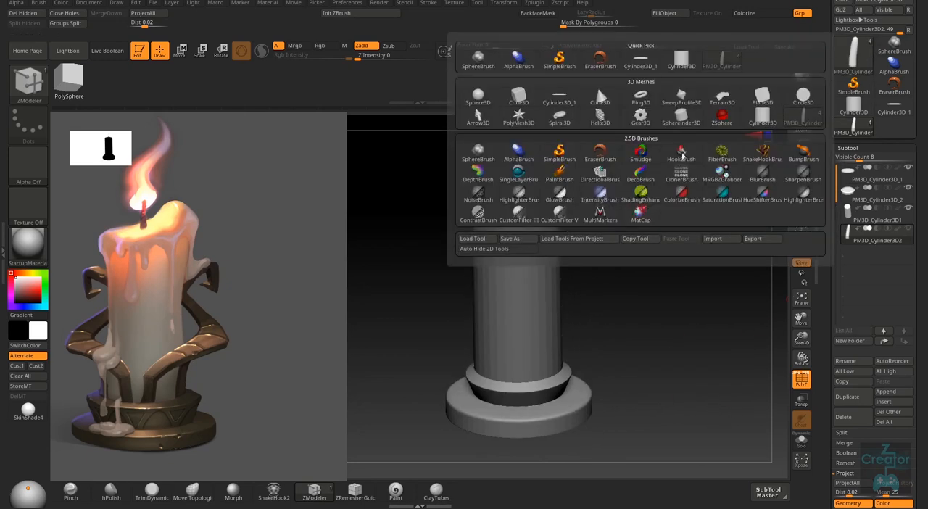
{"action": "left_click", "coordinate": [522, 123]}
{"action": "right_click_drag", "start_coordinate": [642, 372], "coordinate": [664, 336]}
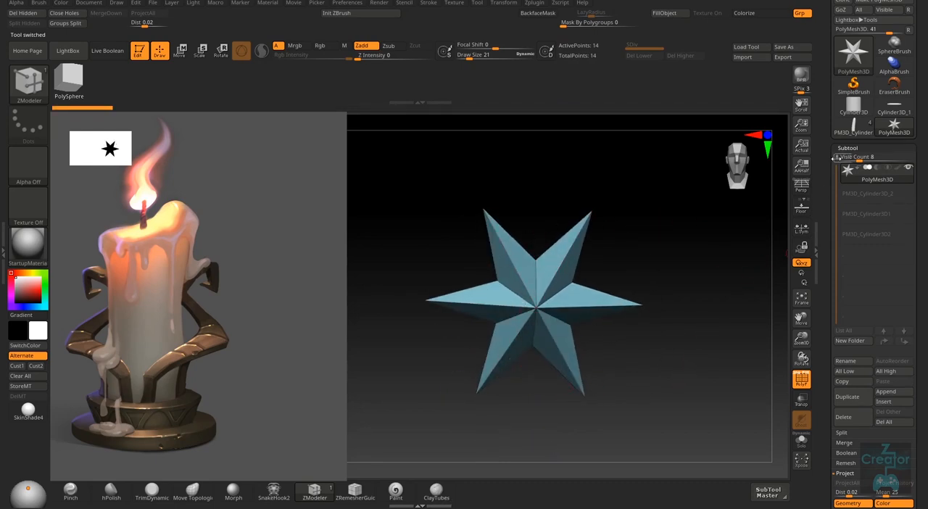
{"action": "right_click_drag", "start_coordinate": [539, 295], "coordinate": [513, 333]}
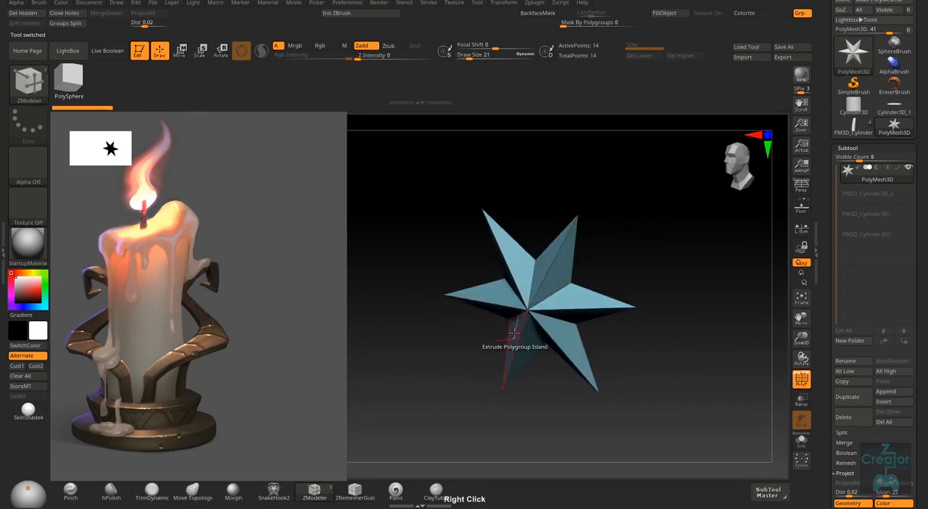
{"action": "scroll", "coordinate": [823, 110], "scroll_direction": "up", "scroll_amount": 3}
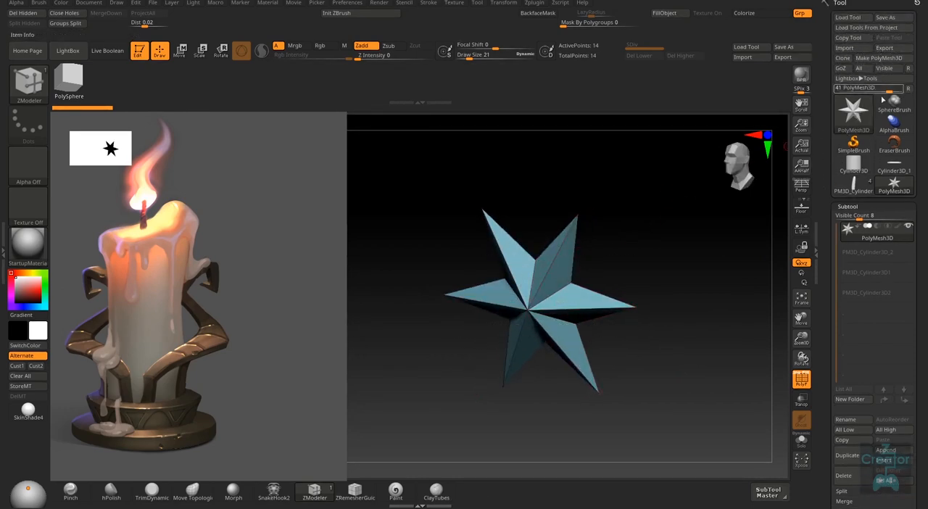
{"action": "left_click", "coordinate": [865, 168]}
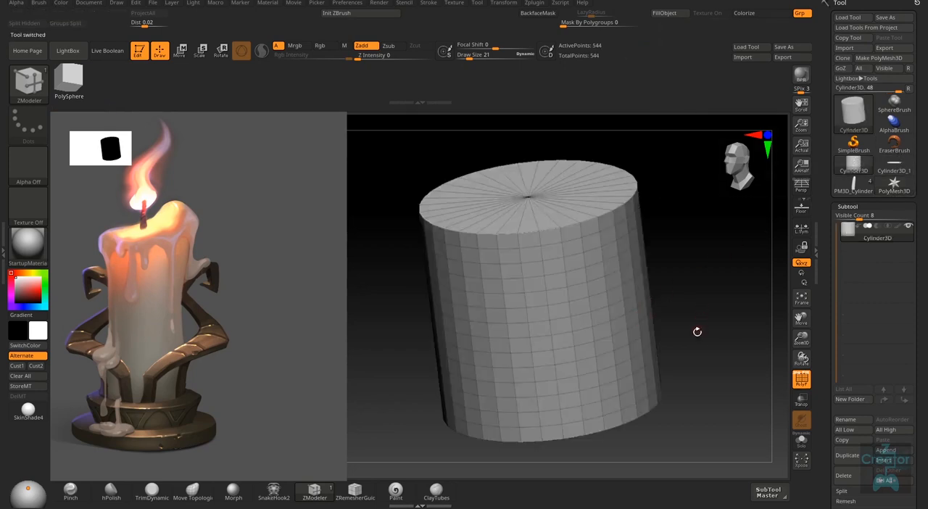
{"action": "left_click_drag", "start_coordinate": [698, 335], "coordinate": [781, 250]}
{"action": "left_click", "coordinate": [855, 113]}
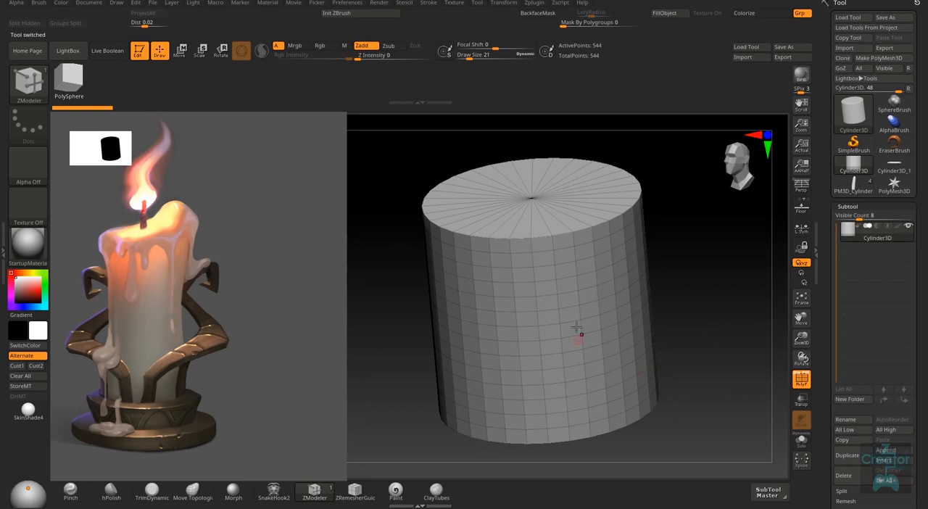
{"action": "left_click_drag", "start_coordinate": [823, 253], "coordinate": [834, 125]}
{"action": "left_click_drag", "start_coordinate": [879, 233], "coordinate": [905, 393]}
{"action": "scroll", "coordinate": [820, 281], "scroll_direction": "down", "scroll_amount": 6}
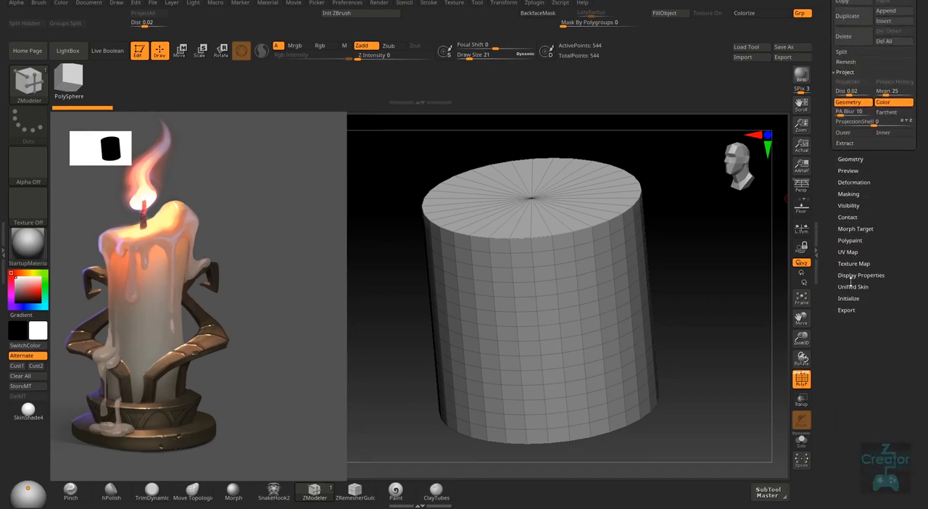
{"action": "scroll", "coordinate": [894, 211], "scroll_direction": "up", "scroll_amount": 8}
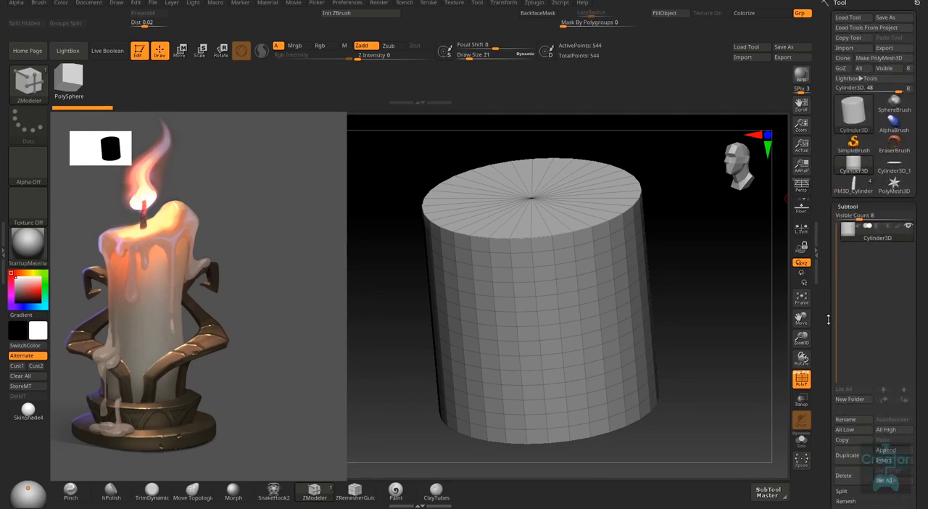
- Make the PolyMesh3D star the active tool again and initialize it as a QCube with a resolution of 2 per axis
{"action": "left_click", "coordinate": [894, 185]}
{"action": "left_click_drag", "start_coordinate": [661, 396], "coordinate": [669, 328]}
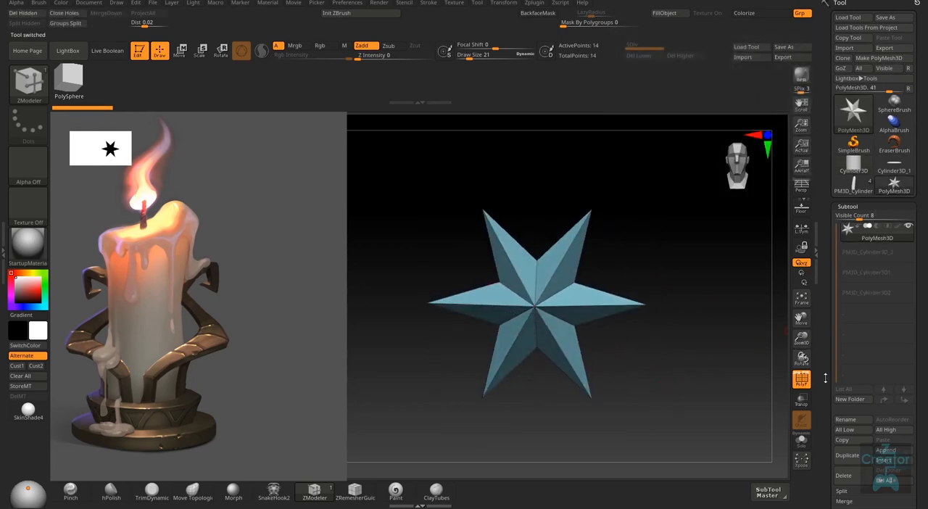
{"action": "scroll", "coordinate": [861, 287], "scroll_direction": "down", "scroll_amount": 10}
{"action": "scroll", "coordinate": [874, 261], "scroll_direction": "up", "scroll_amount": 2}
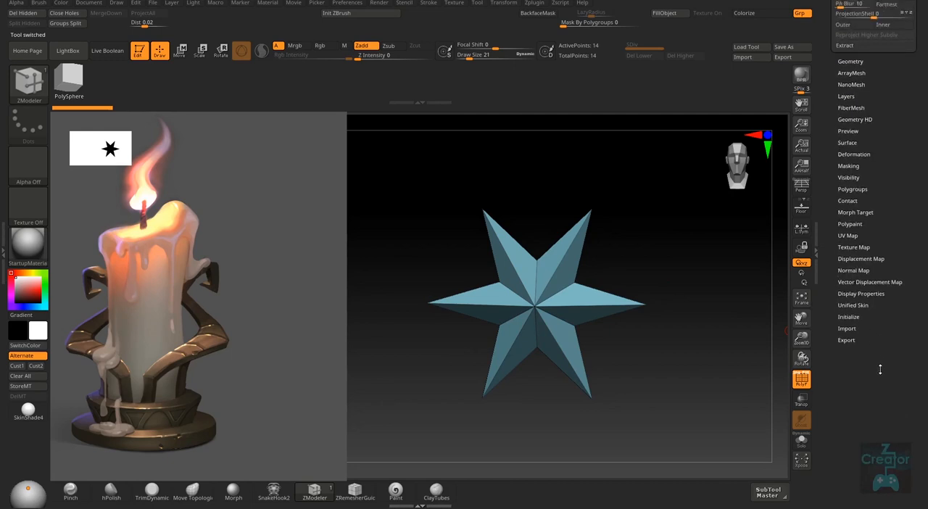
{"action": "scroll", "coordinate": [871, 372], "scroll_direction": "up", "scroll_amount": 1}
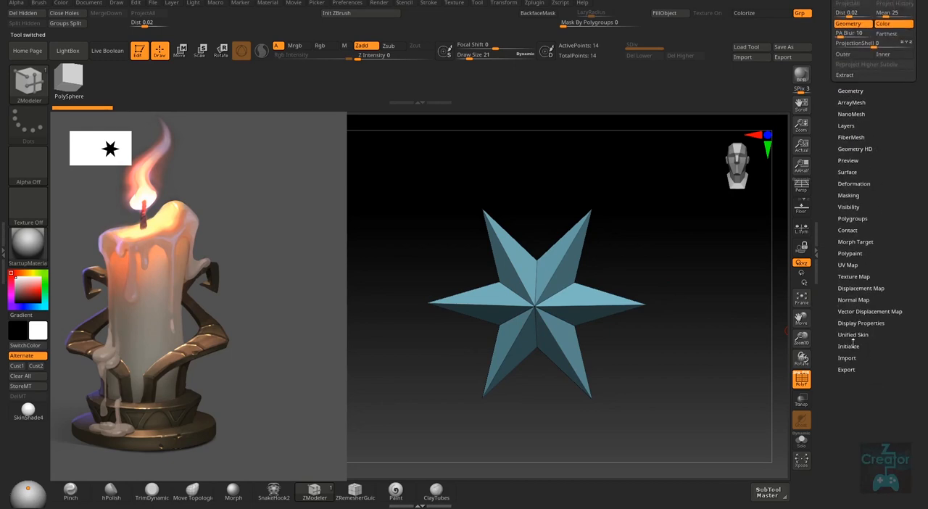
{"action": "left_click", "coordinate": [855, 346]}
{"action": "left_click_drag", "start_coordinate": [856, 350], "coordinate": [863, 420]}
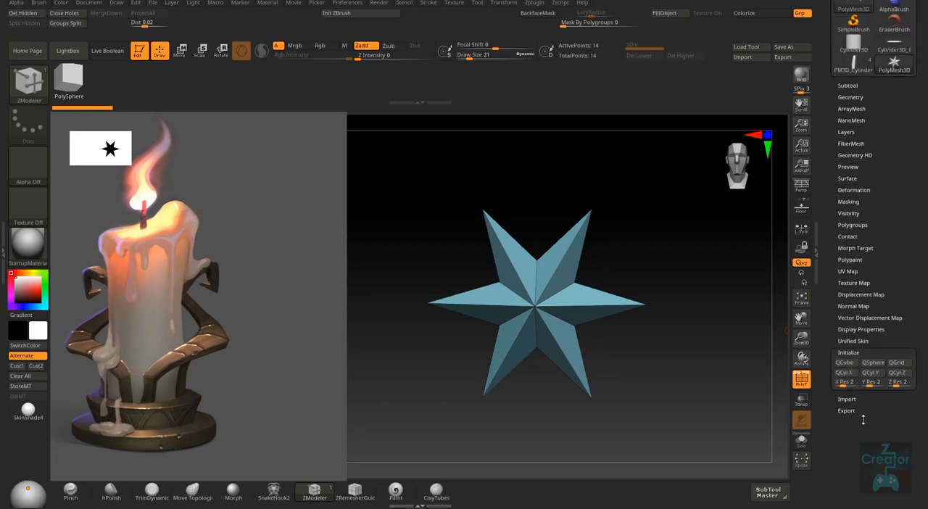
{"action": "left_click", "coordinate": [846, 363]}
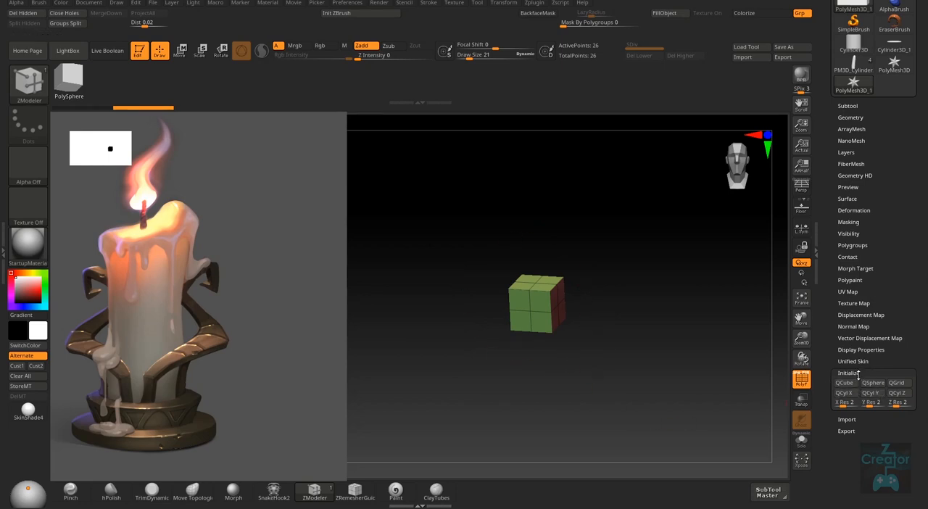
{"action": "left_click_drag", "start_coordinate": [885, 185], "coordinate": [884, 225]}
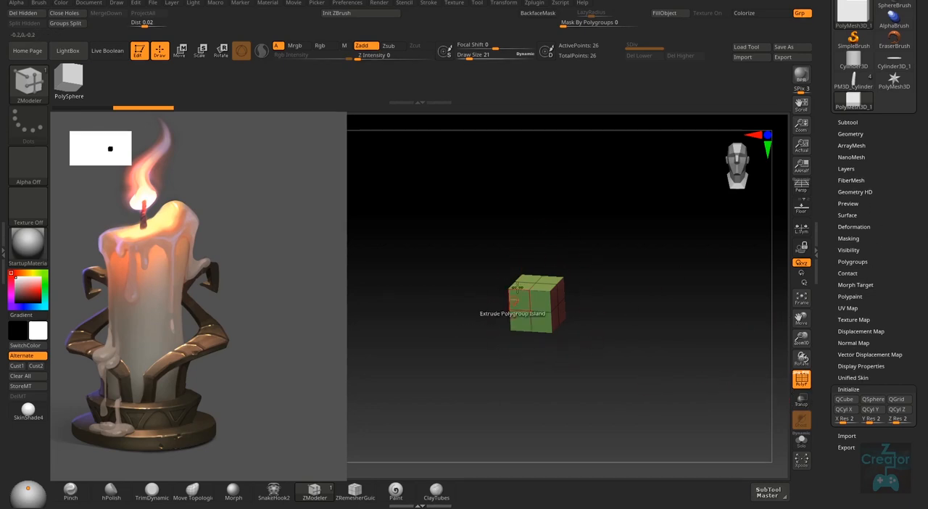
- Return to the candle tool, append the low-resolution QCube mesh as a new subtool and select it
{"action": "left_click_drag", "start_coordinate": [886, 125], "coordinate": [886, 219]}
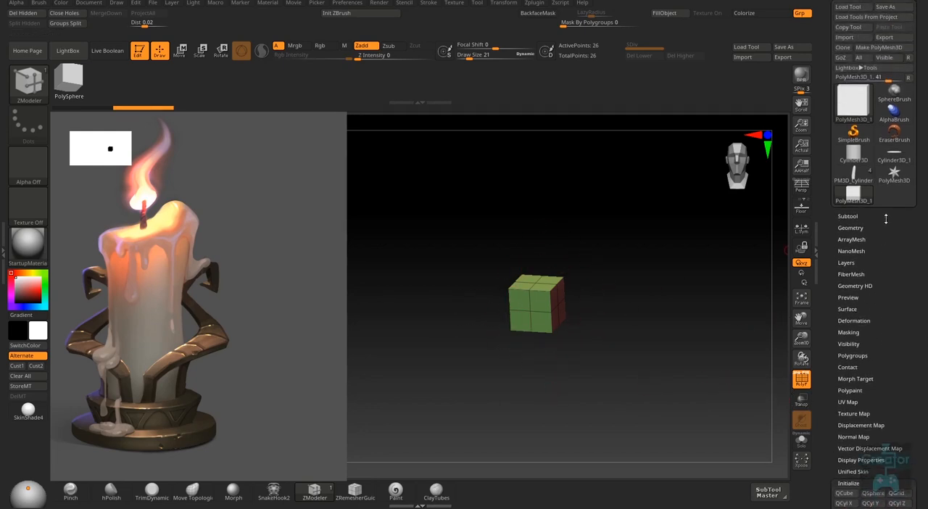
{"action": "left_click", "coordinate": [855, 176]}
{"action": "right_click_drag", "start_coordinate": [655, 365], "coordinate": [666, 352]}
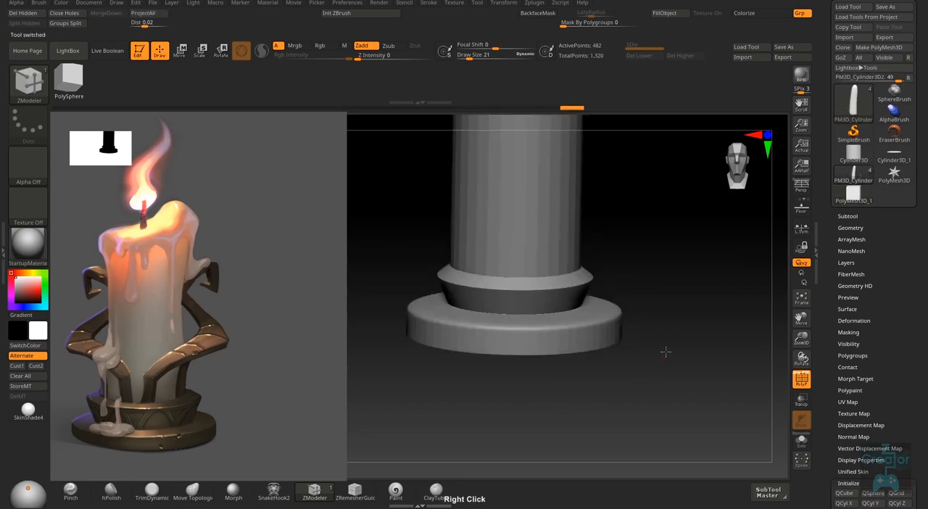
{"action": "left_click", "coordinate": [847, 216]}
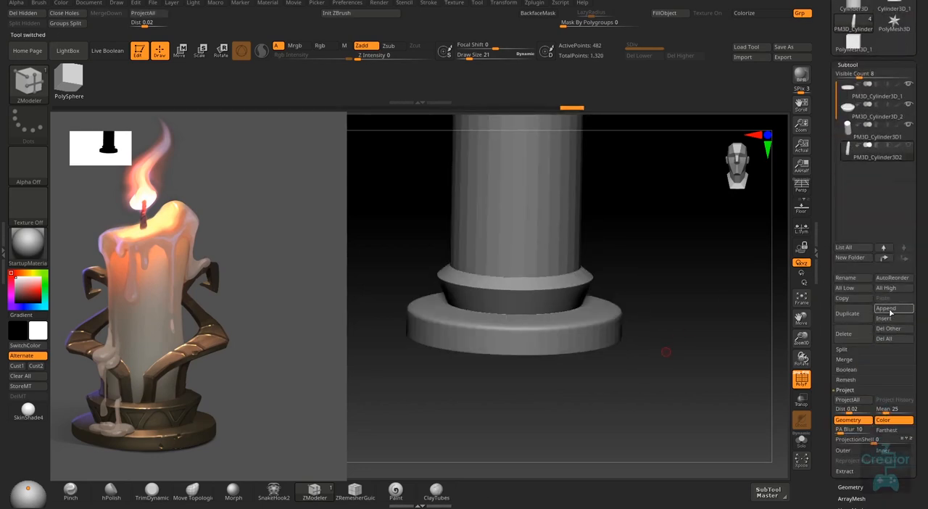
{"action": "left_click", "coordinate": [890, 309]}
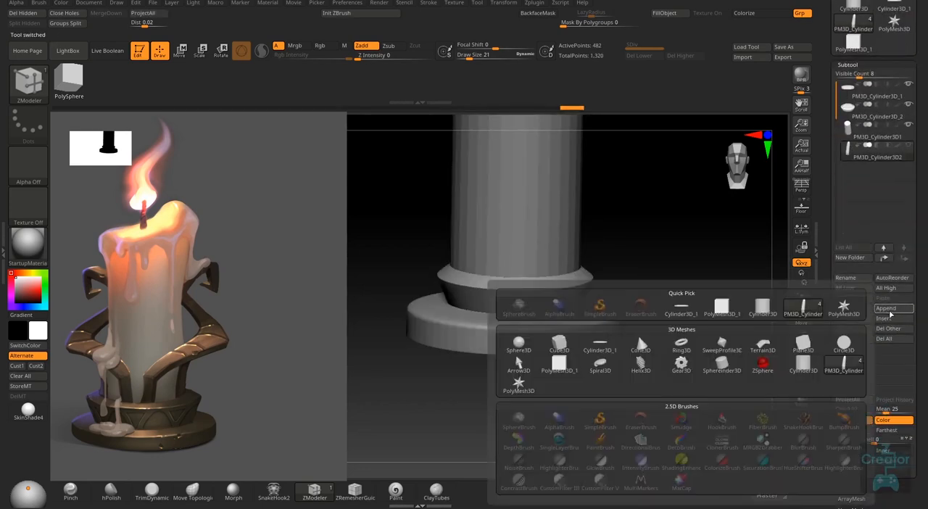
{"action": "left_click", "coordinate": [725, 313]}
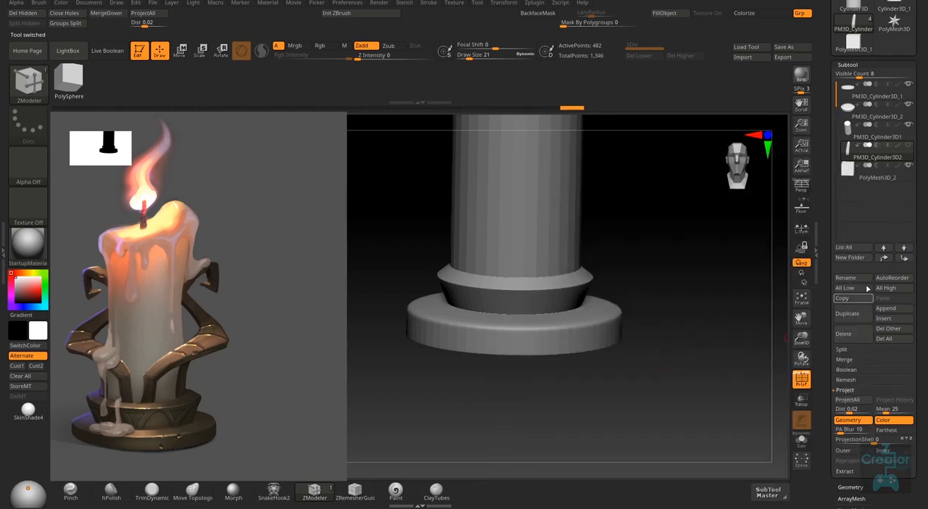
{"action": "left_click", "coordinate": [905, 180]}
- Turn on transparency and move the new cube along the Z axis to the front edge of the holder's base
{"action": "right_click_drag", "start_coordinate": [655, 343], "coordinate": [637, 411], "text": "shift"}
{"action": "left_click", "coordinate": [801, 399]}
{"action": "right_click_drag", "start_coordinate": [655, 366], "coordinate": [593, 352], "text": "alt"}
{"action": "key", "text": "w"}
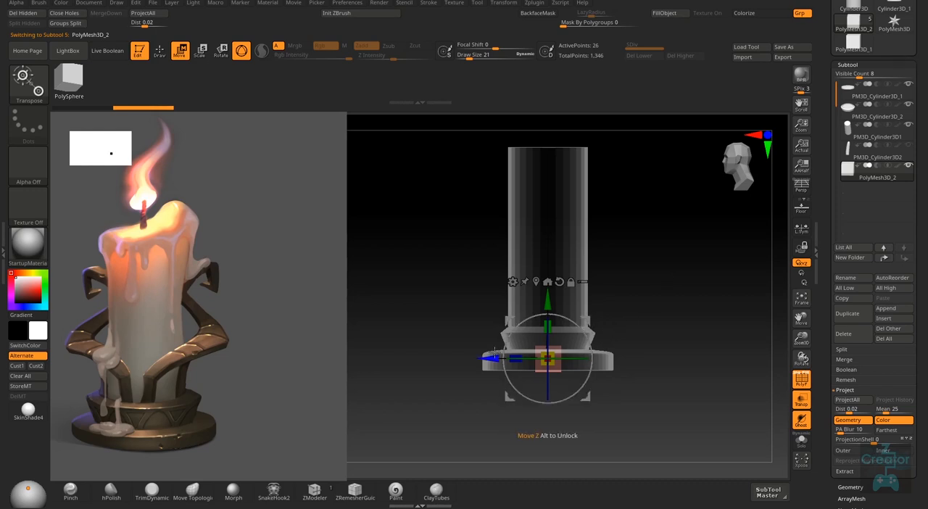
{"action": "left_click_drag", "start_coordinate": [493, 358], "coordinate": [434, 358]}
{"action": "right_click_drag", "start_coordinate": [580, 312], "coordinate": [652, 334]}
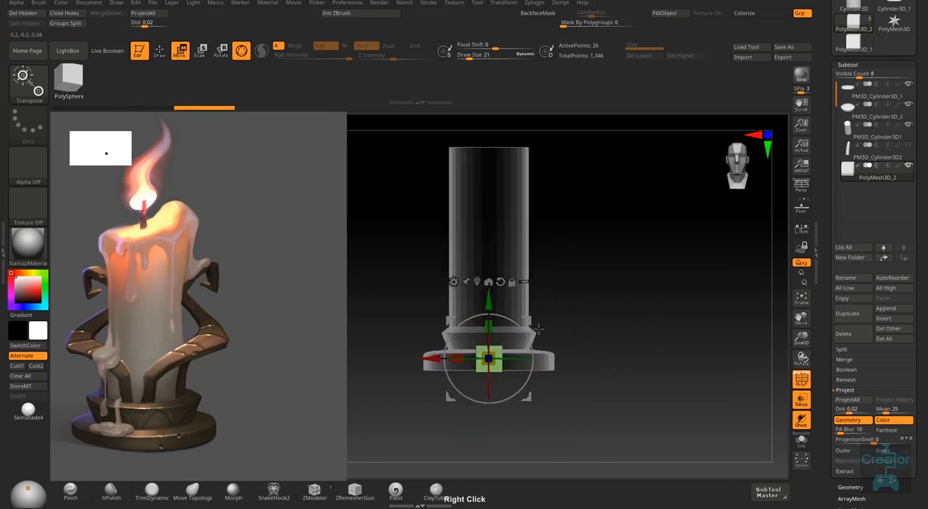
{"action": "left_click_drag", "start_coordinate": [530, 319], "coordinate": [561, 283]}
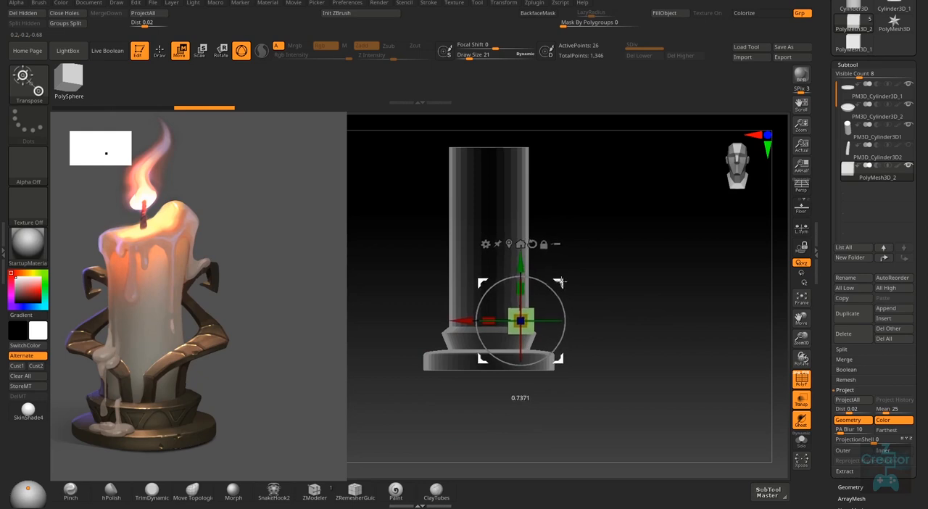
{"action": "key", "text": "ctrl+z"}
{"action": "key", "text": "space"}
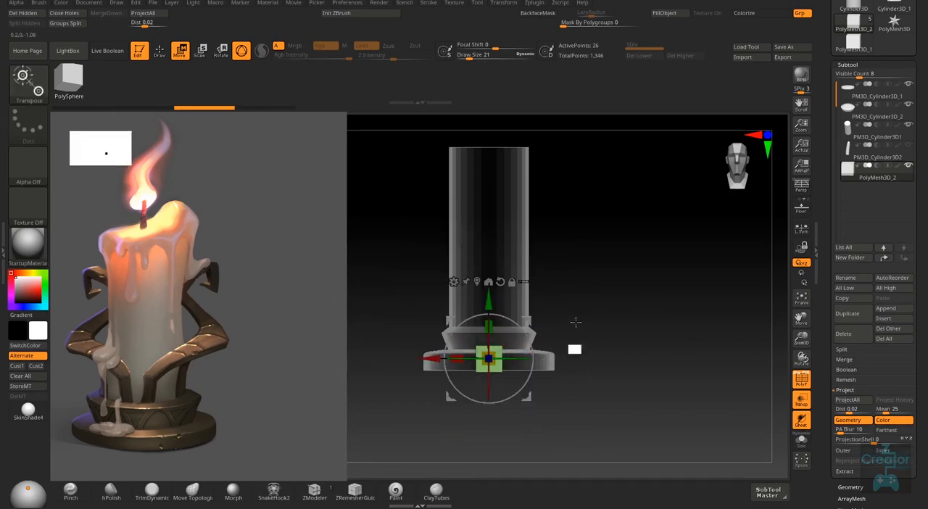
- Return from the move gizmo to Draw mode with ZModeler on the small cube
{"action": "right_click_drag", "start_coordinate": [572, 349], "coordinate": [504, 403]}
{"action": "key", "text": "q"}
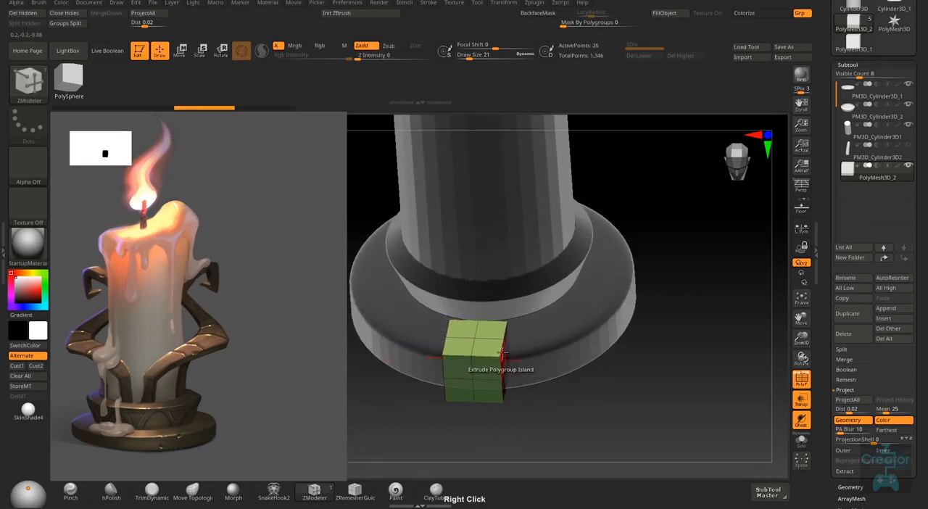
- Move the small cube up from the base to sit in front of the candle above the collar, and turn off transparency
{"action": "right_click_drag", "start_coordinate": [501, 372], "coordinate": [482, 335], "text": "shift"}
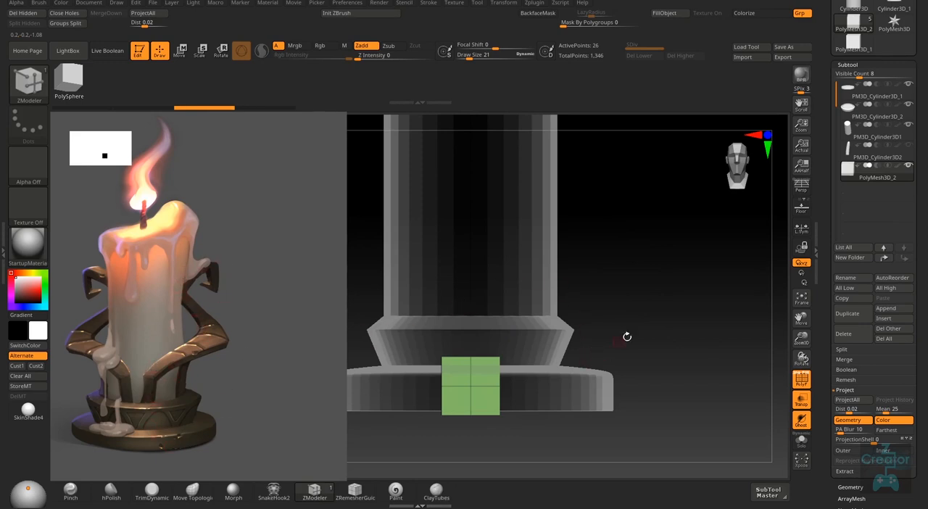
{"action": "key", "text": "w"}
{"action": "left_click_drag", "start_coordinate": [471, 385], "coordinate": [514, 297]}
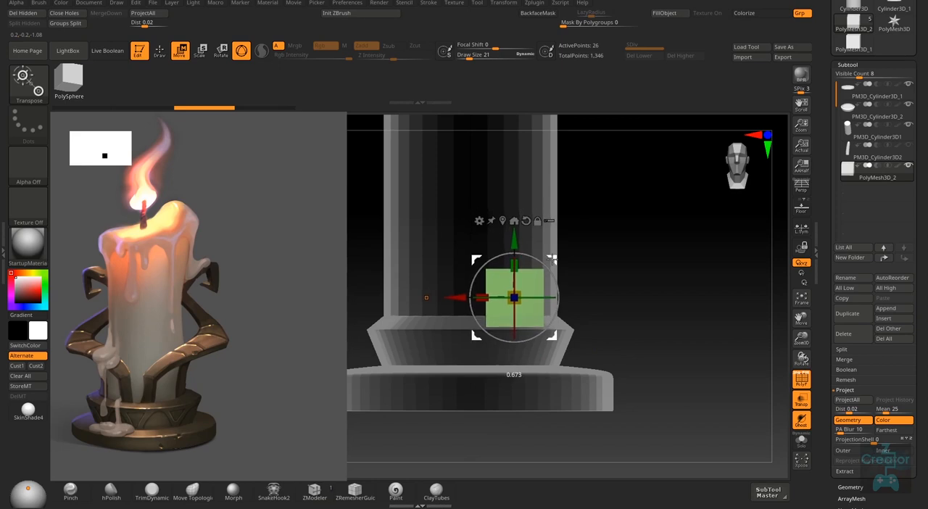
{"action": "right_click_drag", "start_coordinate": [577, 339], "coordinate": [533, 285]}
{"action": "left_click", "coordinate": [801, 380]}
{"action": "right_click_drag", "start_coordinate": [700, 382], "coordinate": [601, 333]}
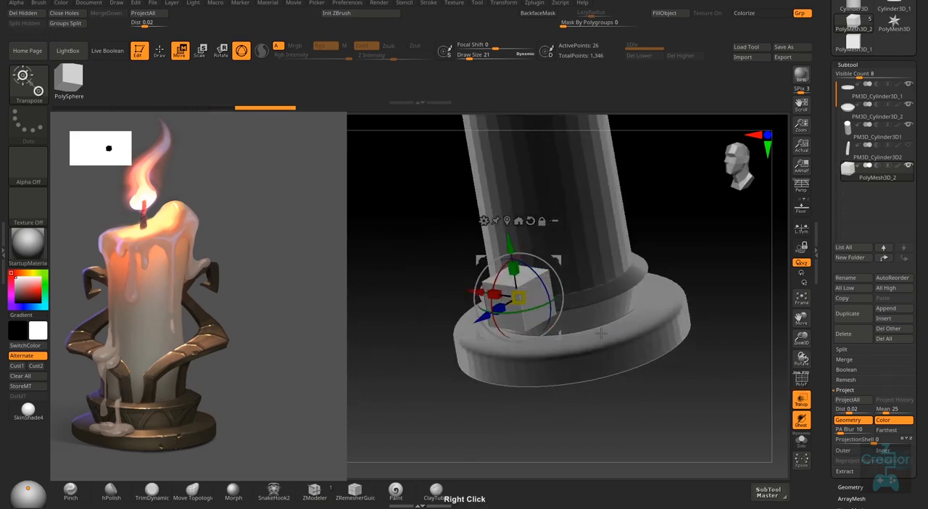
{"action": "left_click", "coordinate": [804, 400]}
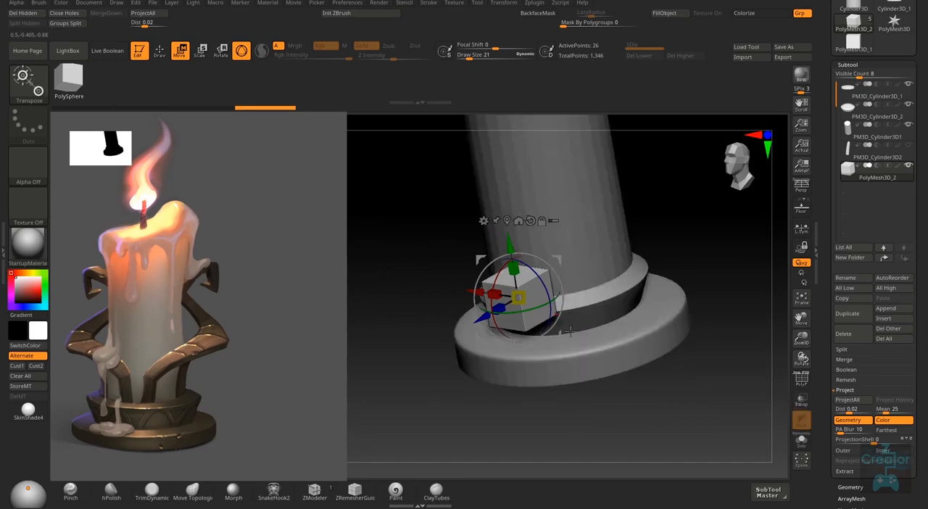
- Show the polyframe again and return to Draw mode with the ZModeler draw size set to 76
{"action": "right_click_drag", "start_coordinate": [585, 287], "coordinate": [587, 302], "text": "ctrl"}
{"action": "key", "text": "shift+f"}
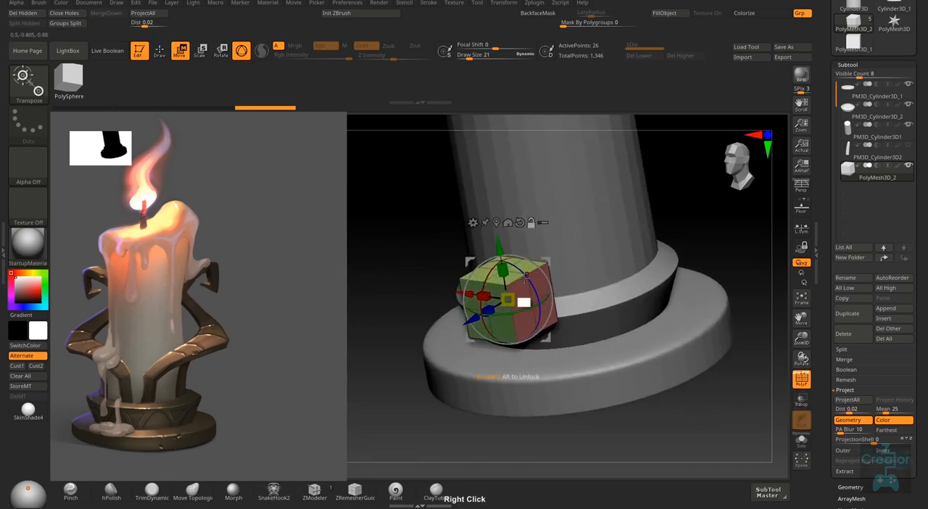
{"action": "right_click_drag", "start_coordinate": [526, 276], "coordinate": [532, 343], "text": "ctrl"}
{"action": "key", "text": "q"}
{"action": "key", "text": "s"}
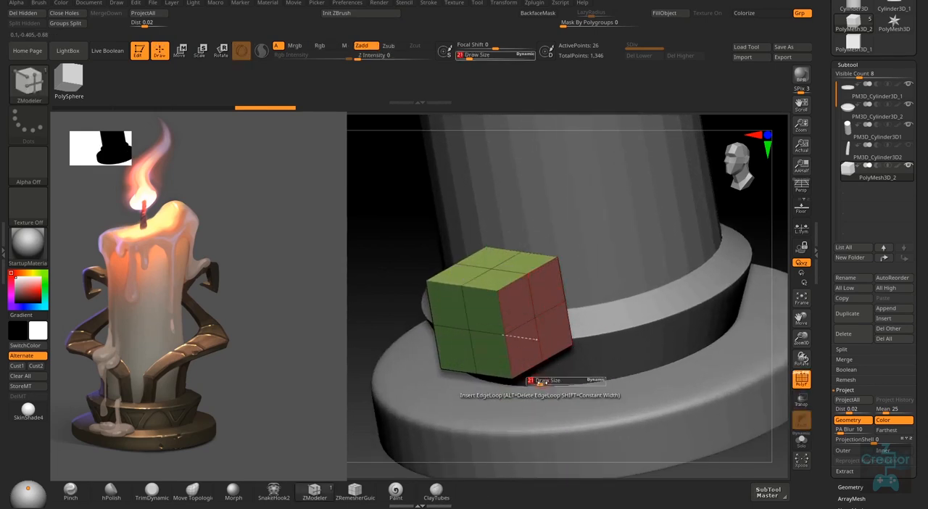
{"action": "left_click_drag", "start_coordinate": [540, 382], "coordinate": [555, 393]}
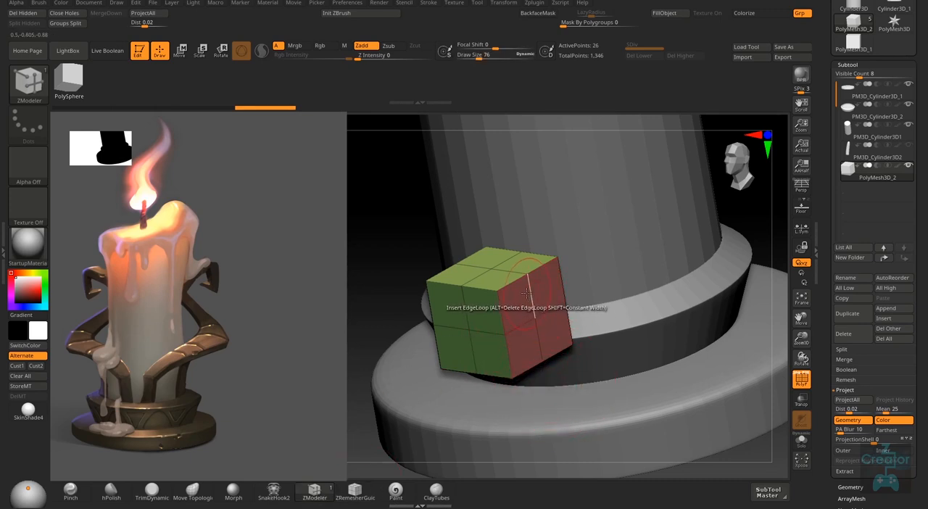
- Delete the cube's middle edge loops with ZModeler so that each side is a single polygon
{"action": "key", "text": "space"}
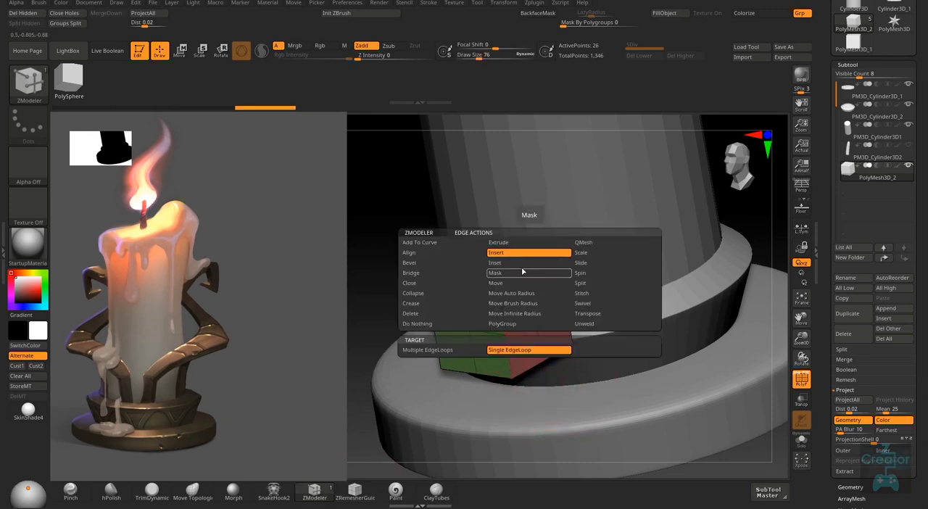
{"action": "left_click", "coordinate": [569, 256]}
{"action": "left_click", "coordinate": [531, 295], "text": "alt"}
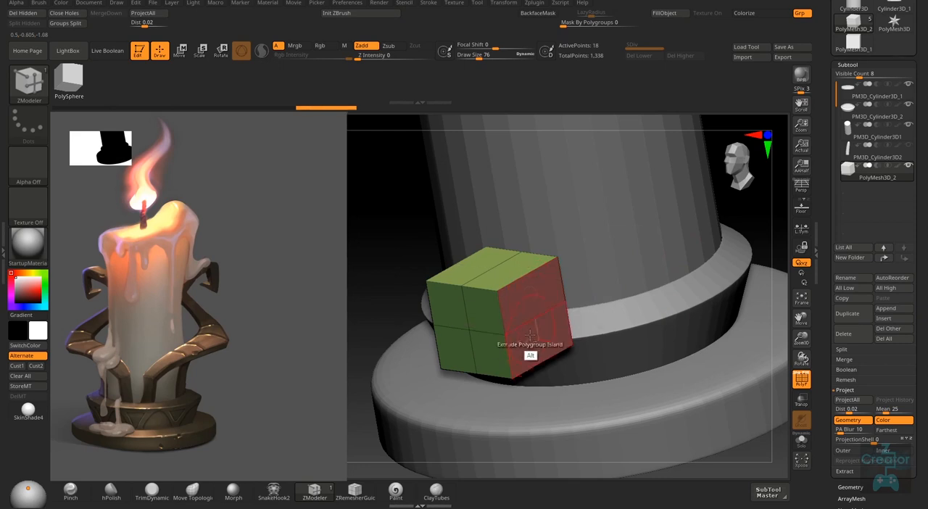
{"action": "left_click", "coordinate": [529, 319], "text": "alt"}
{"action": "right_click_drag", "start_coordinate": [530, 319], "coordinate": [499, 356]}
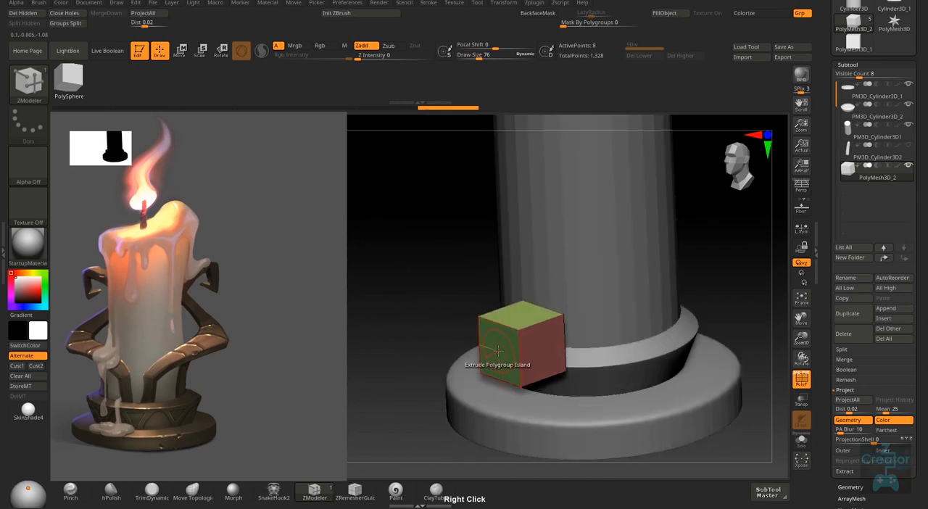
- Set the ZModeler polygon action to QMesh on Polygroup Island, with the Step Size modifier and Align Third Step
{"action": "right_click", "coordinate": [499, 356]}
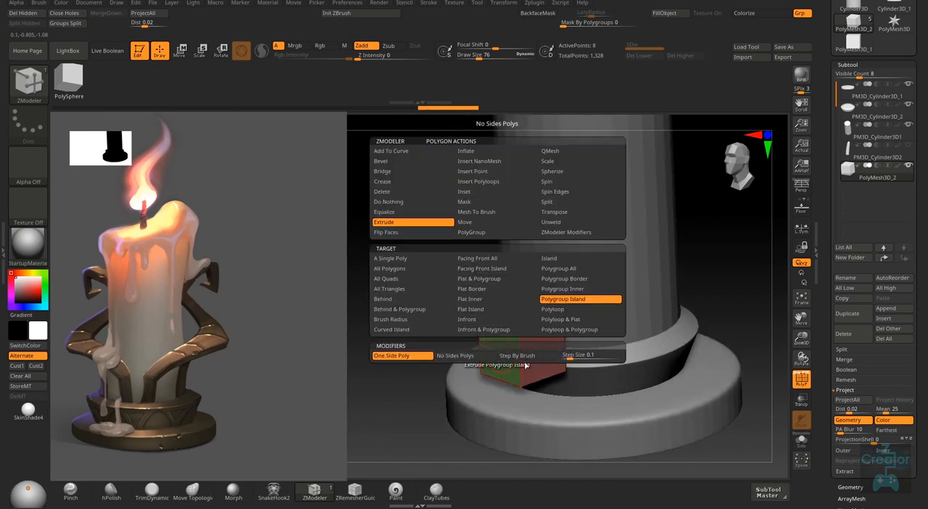
{"action": "left_click", "coordinate": [557, 150]}
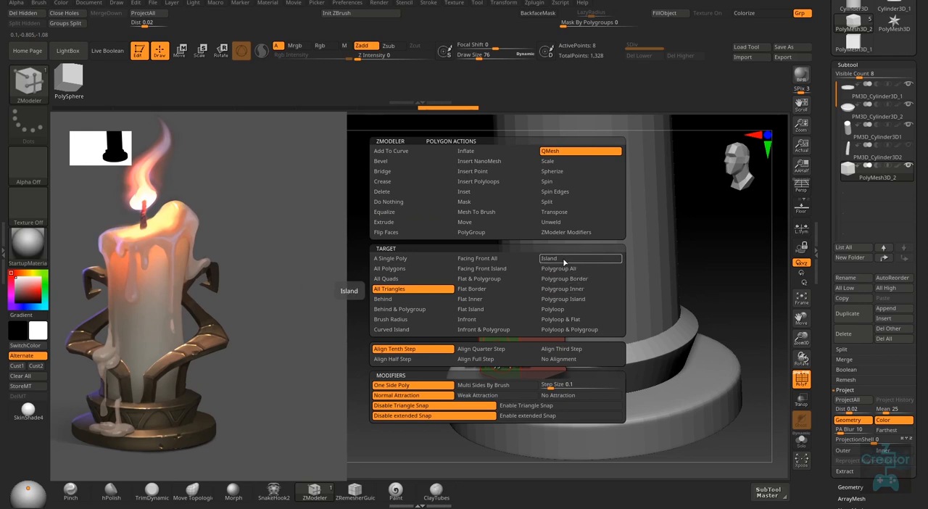
{"action": "left_click", "coordinate": [487, 234]}
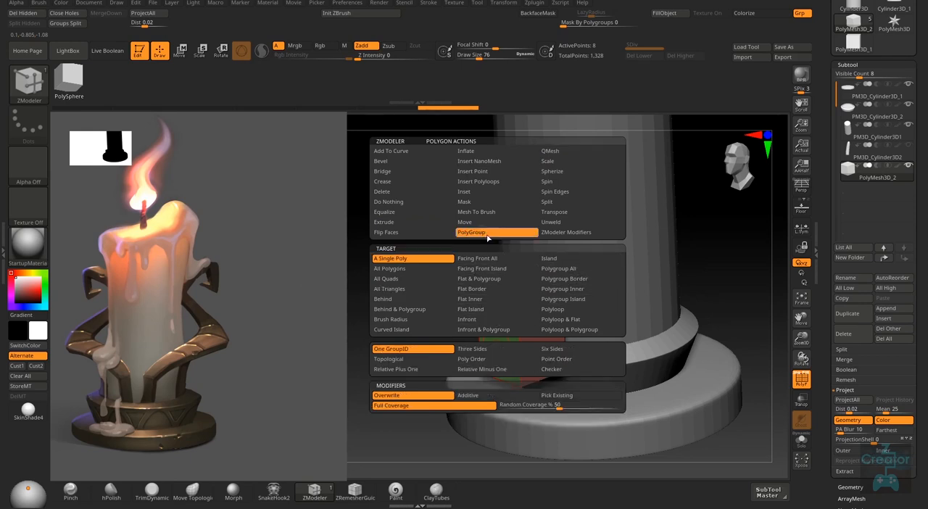
{"action": "left_click", "coordinate": [555, 152]}
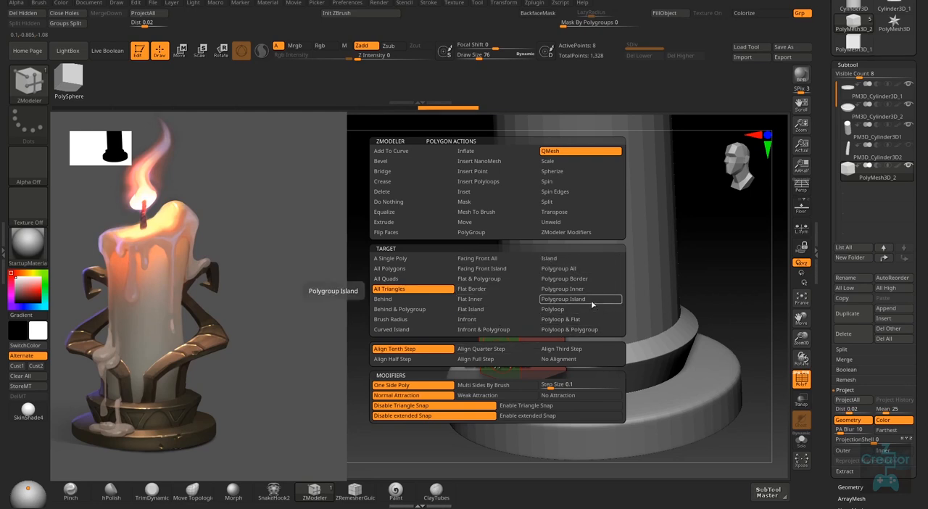
{"action": "left_click", "coordinate": [576, 299]}
{"action": "mouse_move", "coordinate": [510, 332]}
{"action": "right_mouse_down"}
{"action": "mouse_move", "coordinate": [502, 355]}
{"action": "mouse_move", "coordinate": [513, 347]}
{"action": "right_mouse_up"}
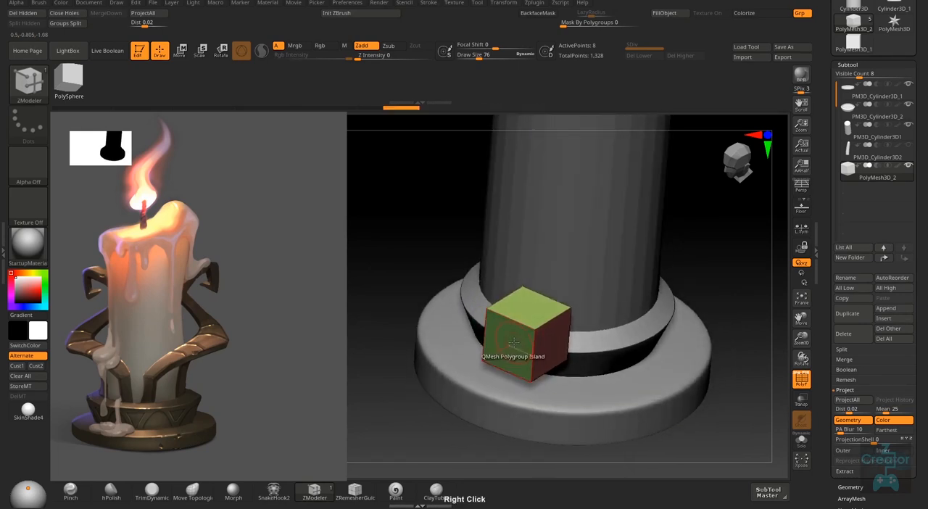
{"action": "right_click", "coordinate": [513, 347]}
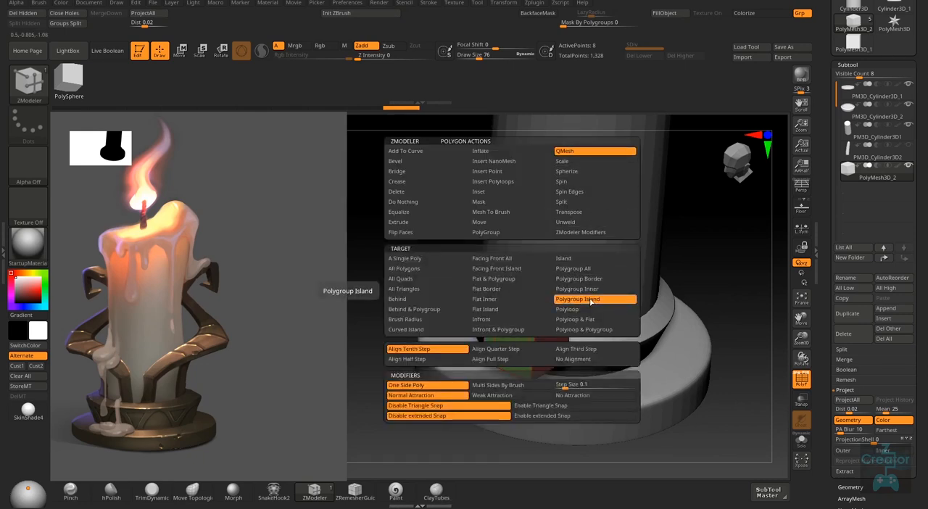
{"action": "left_click_drag", "start_coordinate": [566, 386], "coordinate": [537, 385]}
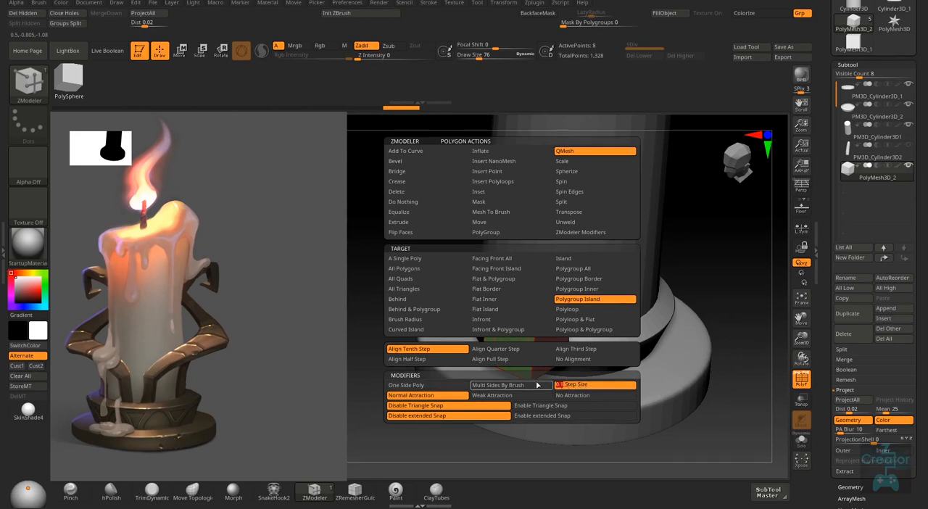
{"action": "left_click", "coordinate": [594, 351]}
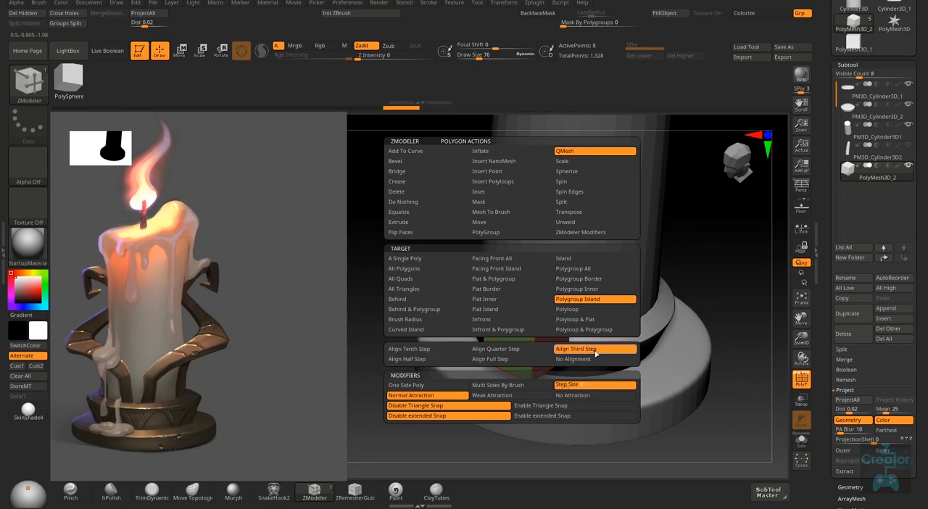
- Assign the cube's front face its own polygroup
{"action": "left_click", "coordinate": [513, 362]}
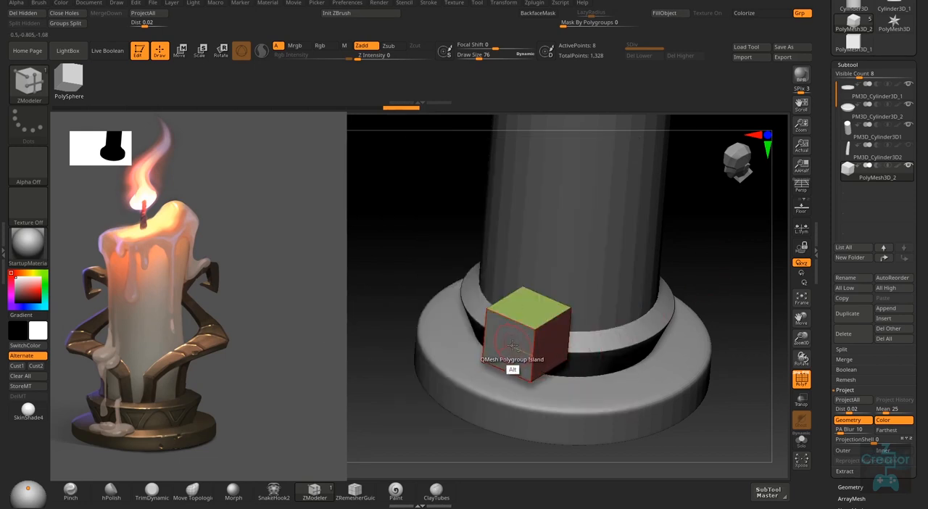
{"action": "right_click_drag", "start_coordinate": [520, 343], "coordinate": [493, 364]}
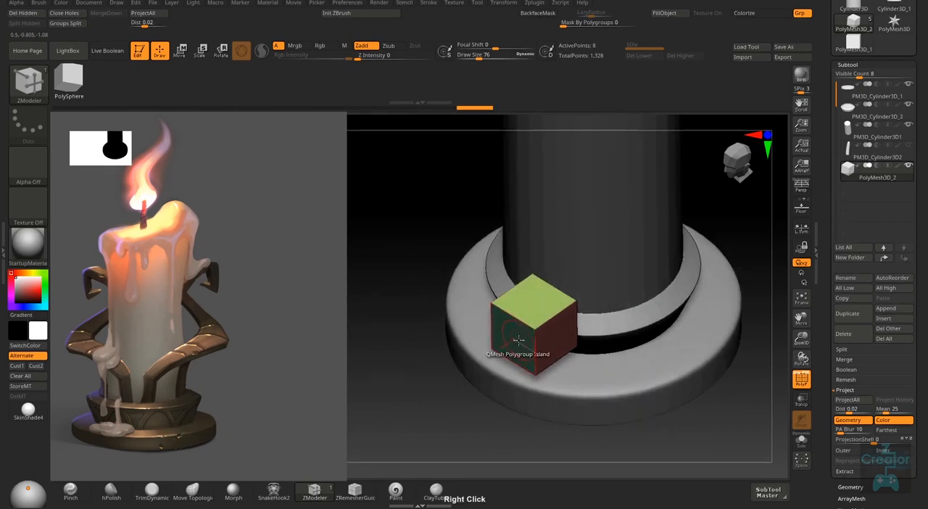
{"action": "left_click_drag", "start_coordinate": [491, 367], "coordinate": [567, 317]}
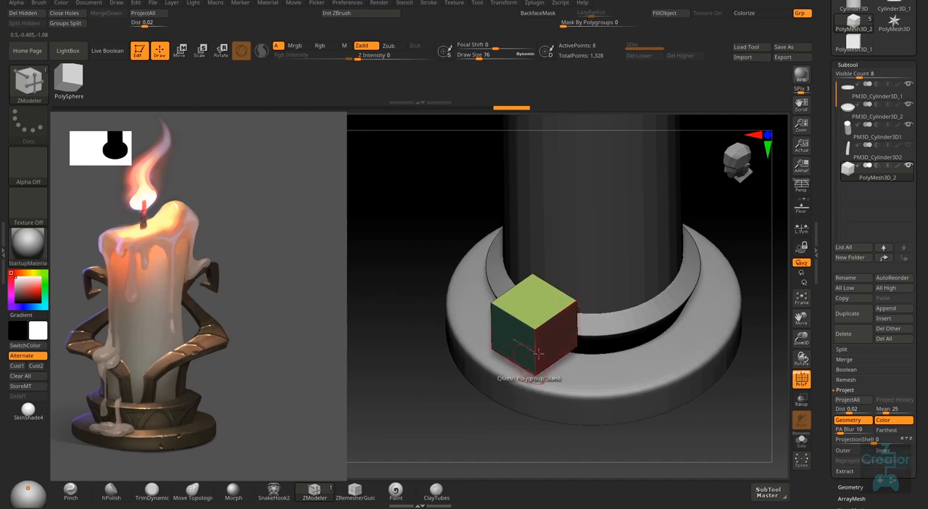
{"action": "right_click_drag", "start_coordinate": [583, 303], "coordinate": [539, 348]}
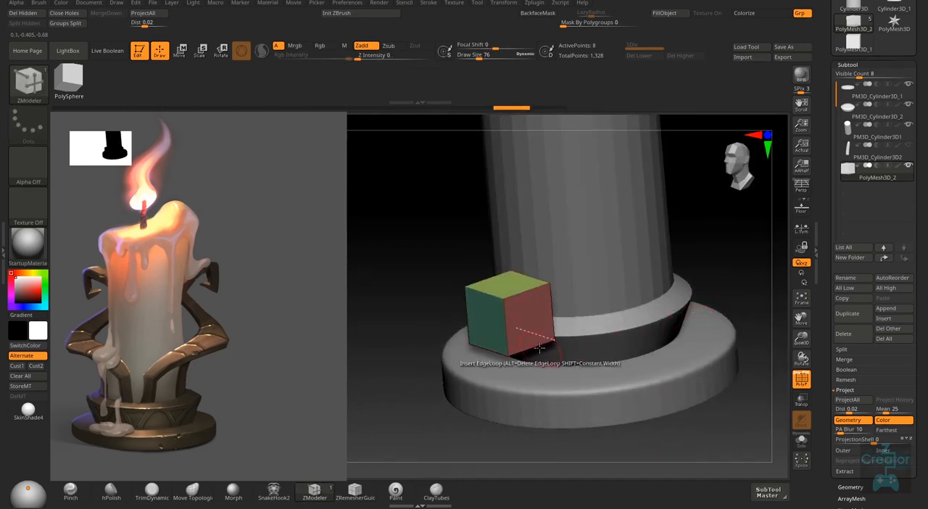
- Scale the cube down in width and depth into a thin upright block and position it near the collar's front edge
{"action": "key", "text": "r"}
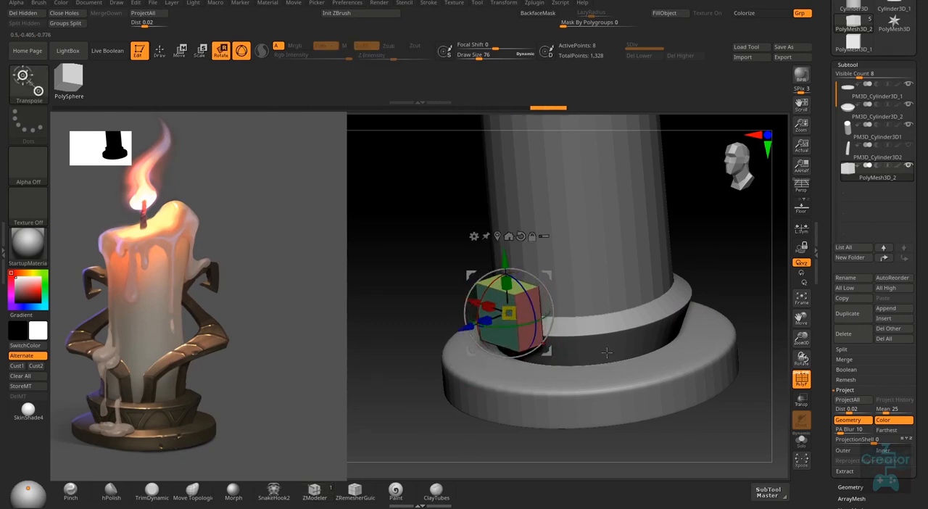
{"action": "right_click_drag", "start_coordinate": [607, 352], "coordinate": [641, 322], "text": "shift"}
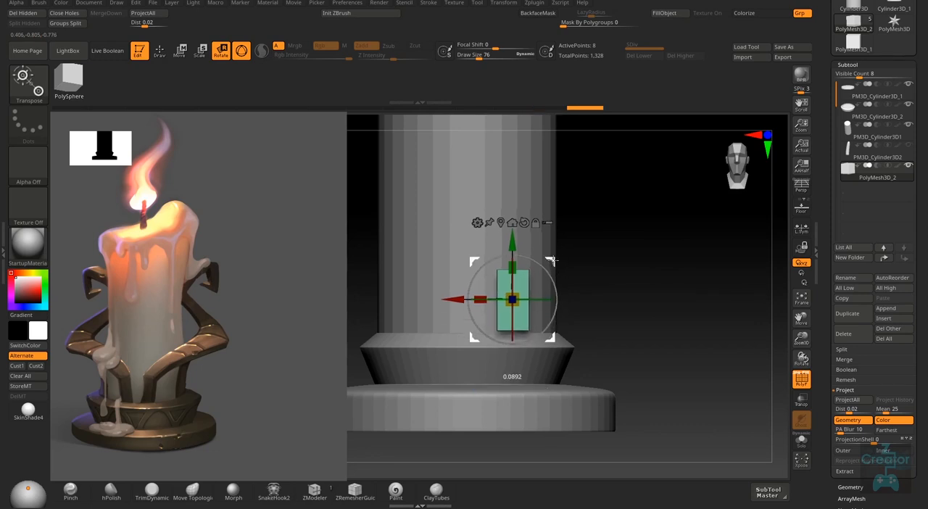
{"action": "right_click_drag", "start_coordinate": [611, 264], "coordinate": [501, 296]}
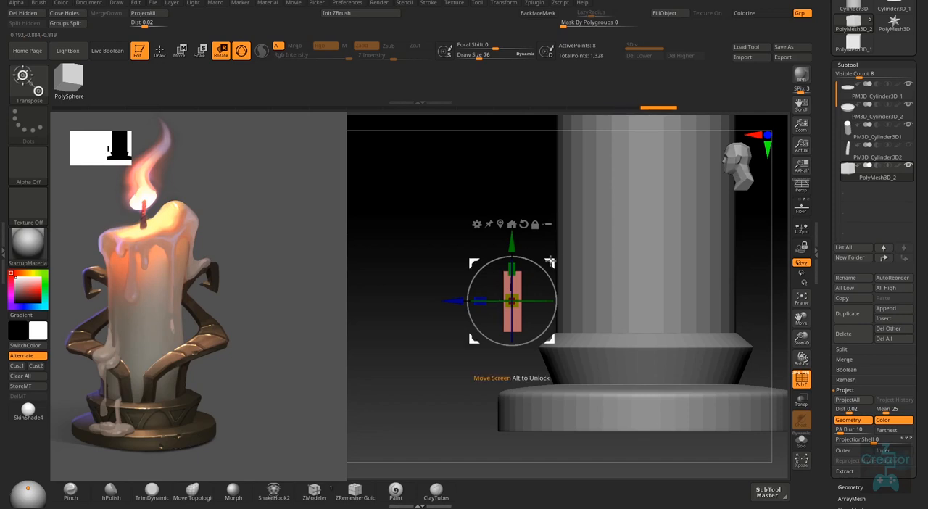
{"action": "right_click_drag", "start_coordinate": [565, 259], "coordinate": [563, 372]}
{"action": "mouse_move", "coordinate": [658, 339]}
{"action": "right_mouse_down"}
{"action": "mouse_move", "coordinate": [626, 366]}
{"action": "mouse_move", "coordinate": [653, 350]}
{"action": "right_mouse_up"}
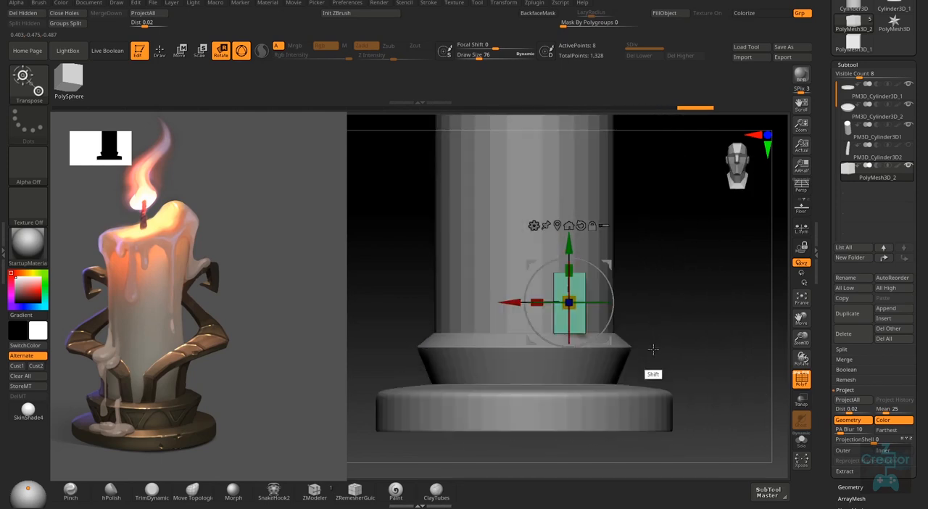
{"action": "mouse_move", "coordinate": [650, 299]}
{"action": "right_mouse_down"}
{"action": "mouse_move", "coordinate": [624, 326]}
{"action": "mouse_move", "coordinate": [661, 305]}
{"action": "mouse_move", "coordinate": [674, 315]}
{"action": "mouse_move", "coordinate": [624, 332]}
{"action": "mouse_move", "coordinate": [643, 296]}
{"action": "mouse_move", "coordinate": [606, 347]}
{"action": "mouse_move", "coordinate": [586, 301]}
{"action": "mouse_move", "coordinate": [642, 294]}
{"action": "right_mouse_up"}
- Hide the candle cylinder, and scale the block shorter from a gizmo pivot placed at its bottom edge
{"action": "left_click", "coordinate": [909, 125]}
{"action": "key", "text": "q"}
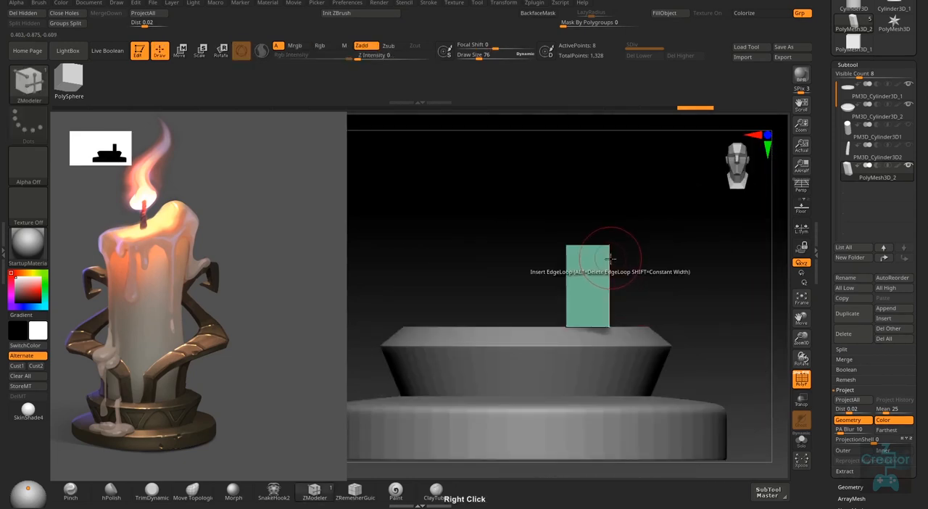
{"action": "key", "text": "r"}
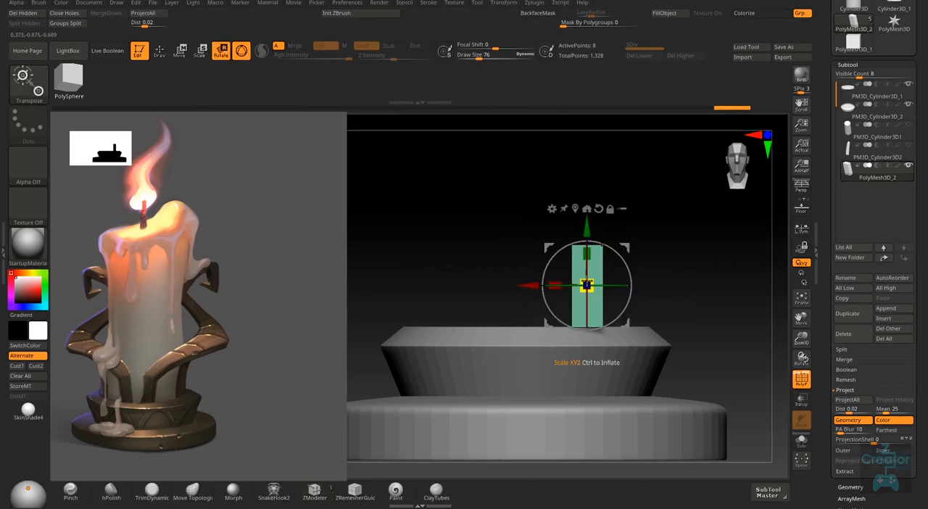
{"action": "key", "text": "alt"}
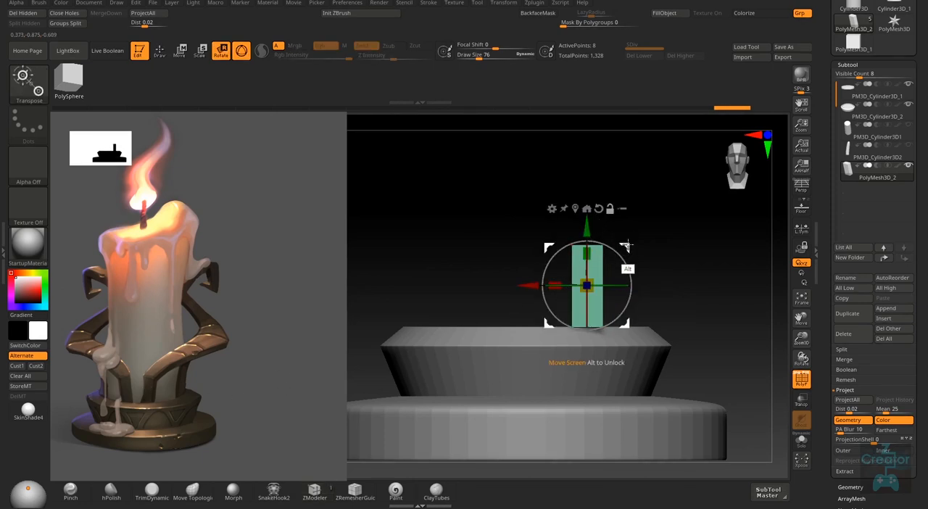
{"action": "mouse_move", "coordinate": [587, 229]}
{"action": "left_mouse_down", "text": "alt"}
{"action": "mouse_move", "coordinate": [587, 260]}
{"action": "mouse_move", "coordinate": [587, 219]}
{"action": "mouse_move", "coordinate": [586, 228]}
{"action": "left_mouse_up", "text": "alt"}
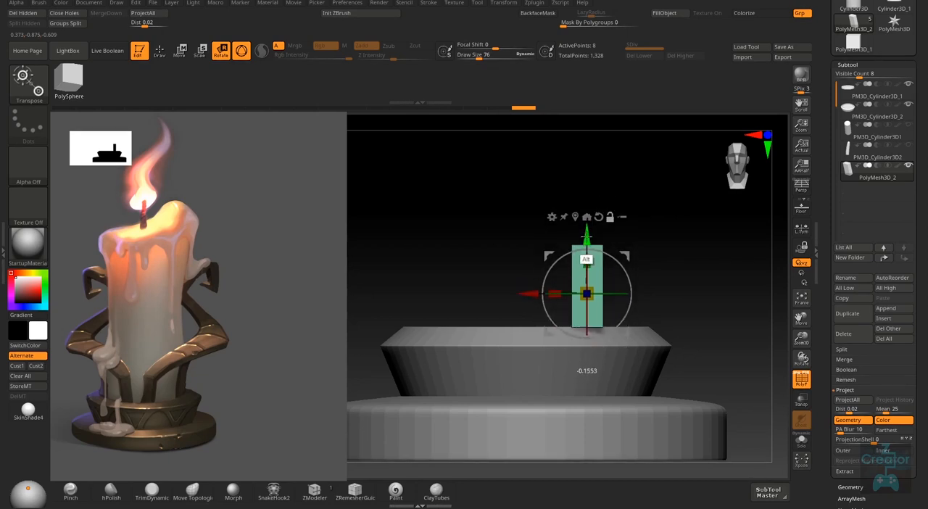
{"action": "left_click_drag", "start_coordinate": [587, 259], "coordinate": [586, 293], "text": "alt"}
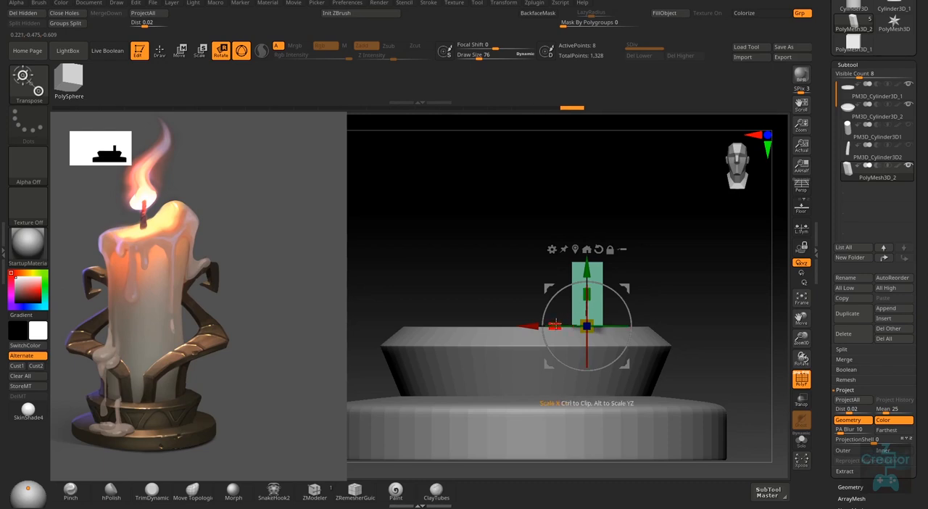
{"action": "left_click_drag", "start_coordinate": [555, 325], "coordinate": [556, 325]}
{"action": "right_click_drag", "start_coordinate": [647, 320], "coordinate": [599, 322]}
{"action": "left_click_drag", "start_coordinate": [554, 324], "coordinate": [571, 324]}
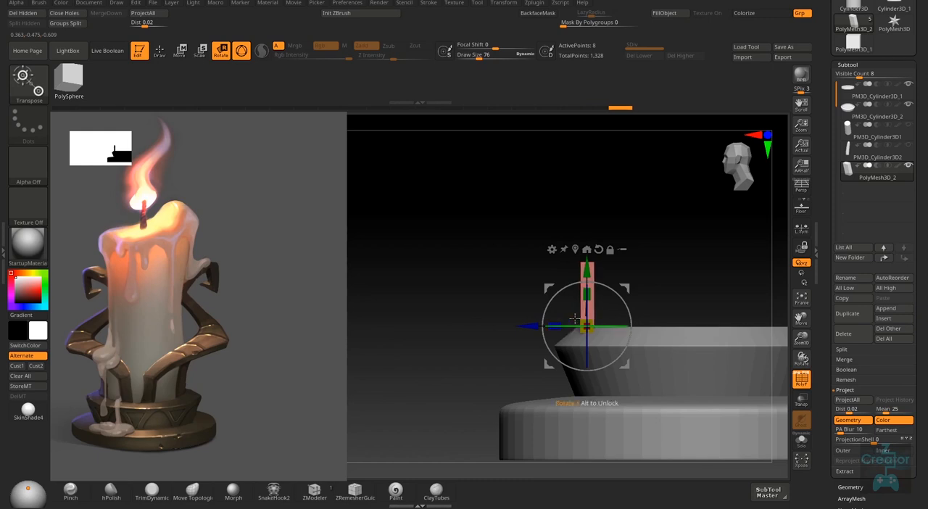
- Rotate the block in top view to follow the curve of the collar ring, and return to Draw mode
{"action": "right_click_drag", "start_coordinate": [671, 278], "coordinate": [668, 382]}
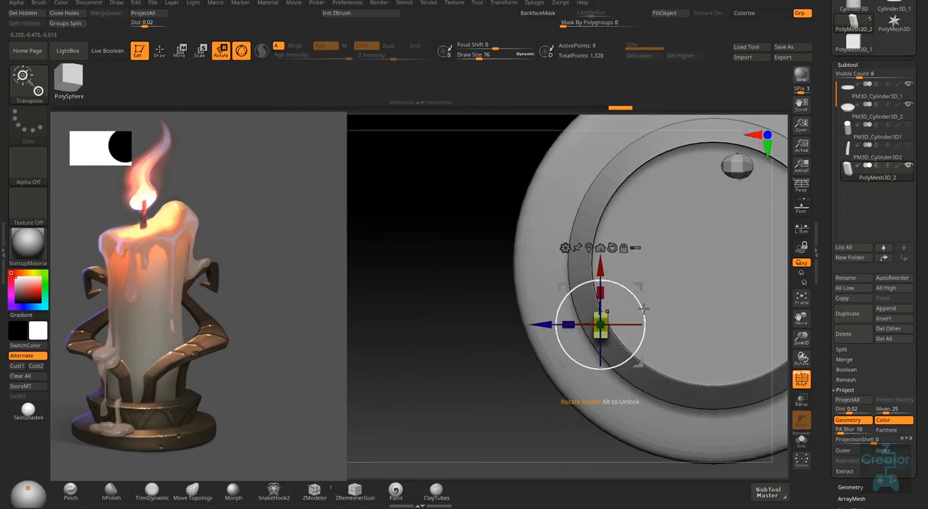
{"action": "left_click_drag", "start_coordinate": [643, 308], "coordinate": [631, 290]}
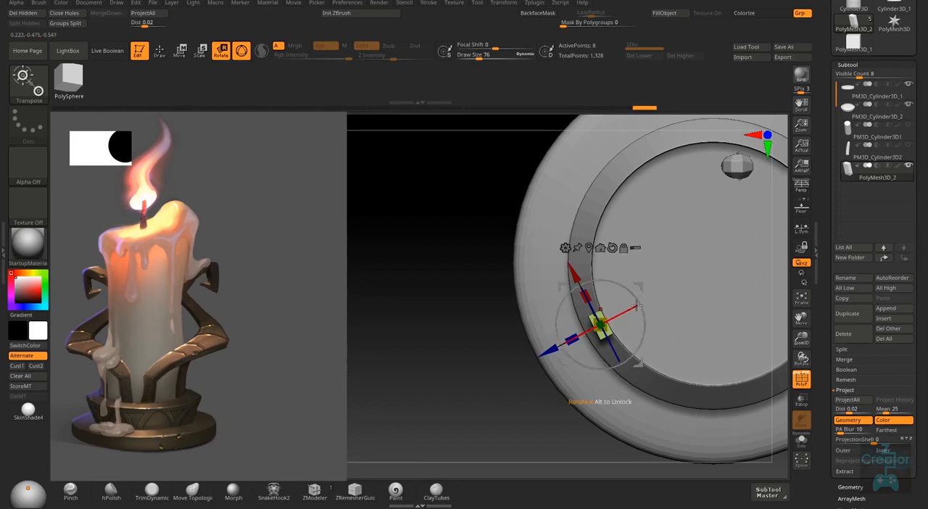
{"action": "key", "text": "q"}
{"action": "right_click_drag", "start_coordinate": [589, 370], "coordinate": [658, 325]}
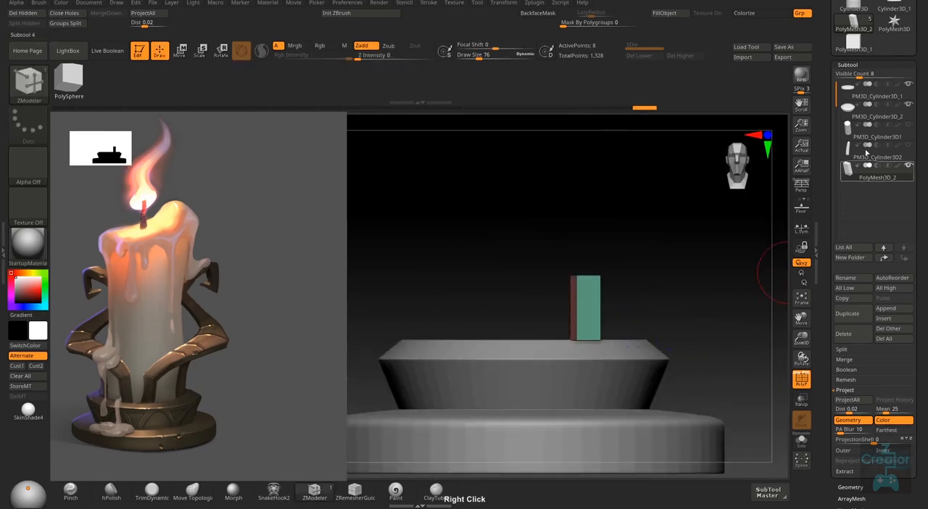
- Show the candle cylinder and move the block sideways along the collar, closer to its front centre
{"action": "left_click", "coordinate": [907, 127]}
{"action": "right_click_drag", "start_coordinate": [640, 366], "coordinate": [609, 319], "text": "ctrl"}
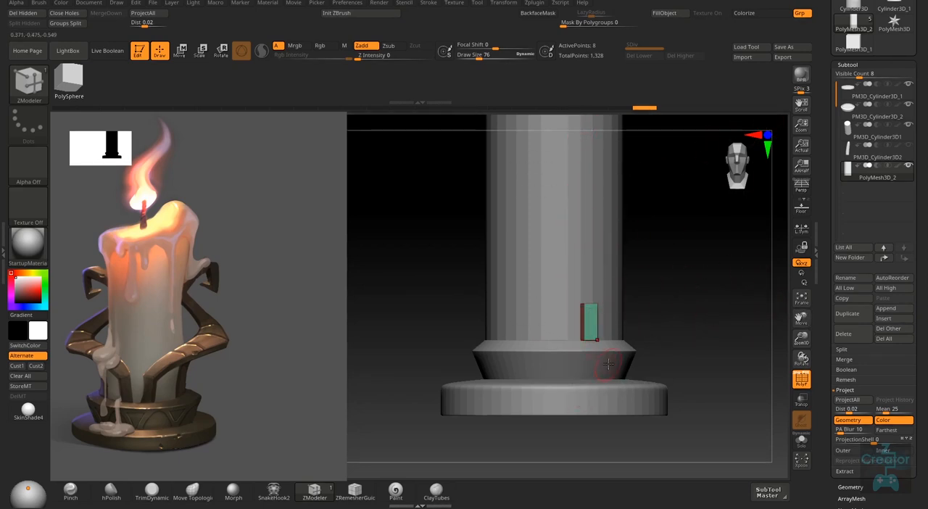
{"action": "key", "text": "shift"}
{"action": "key", "text": "shift+r"}
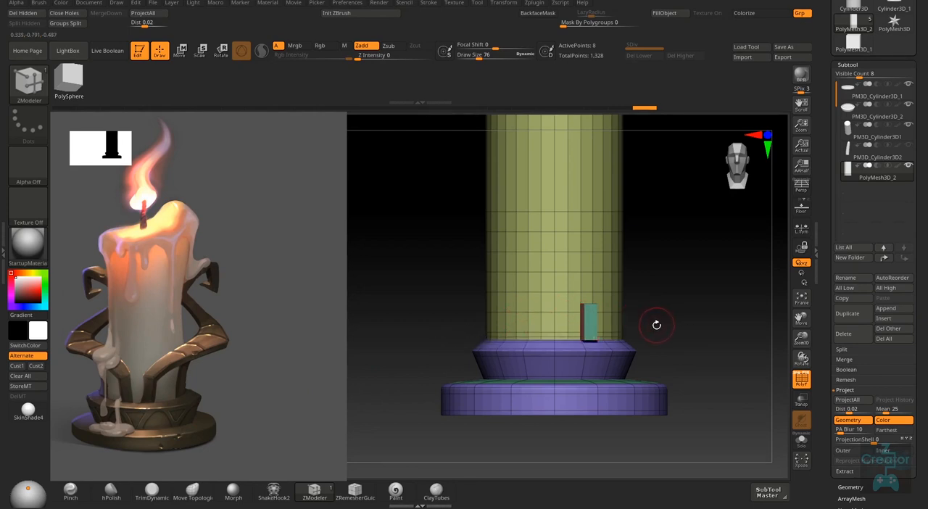
{"action": "key", "text": "w"}
{"action": "right_click_drag", "start_coordinate": [655, 324], "coordinate": [625, 376]}
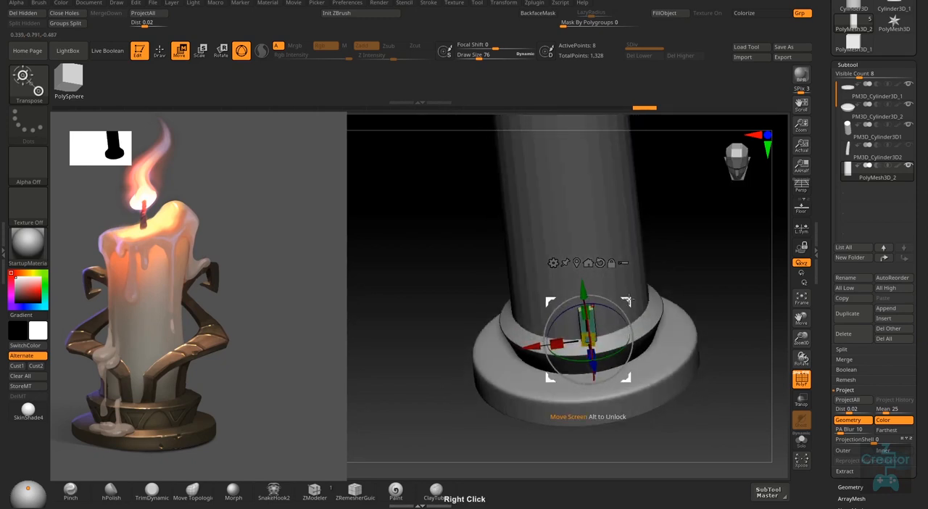
{"action": "left_click_drag", "start_coordinate": [629, 299], "coordinate": [614, 299]}
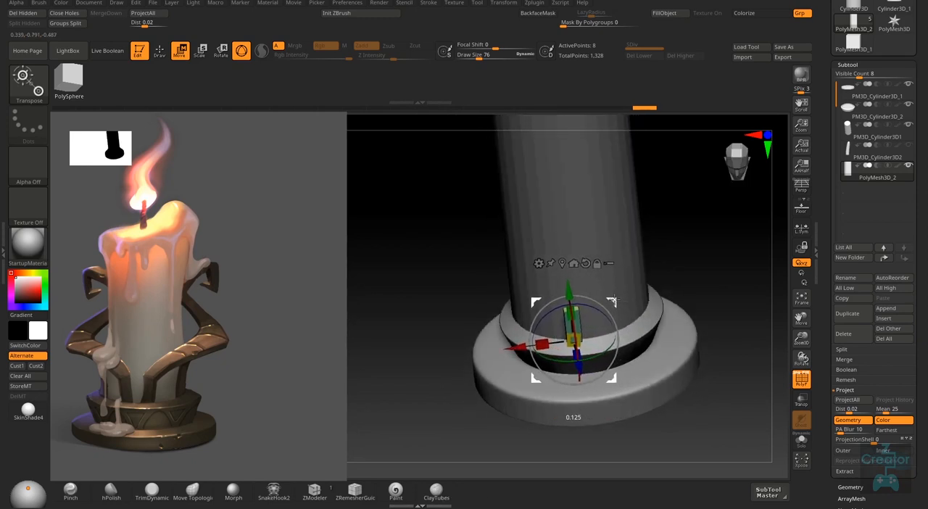
{"action": "right_click_drag", "start_coordinate": [614, 300], "coordinate": [678, 316]}
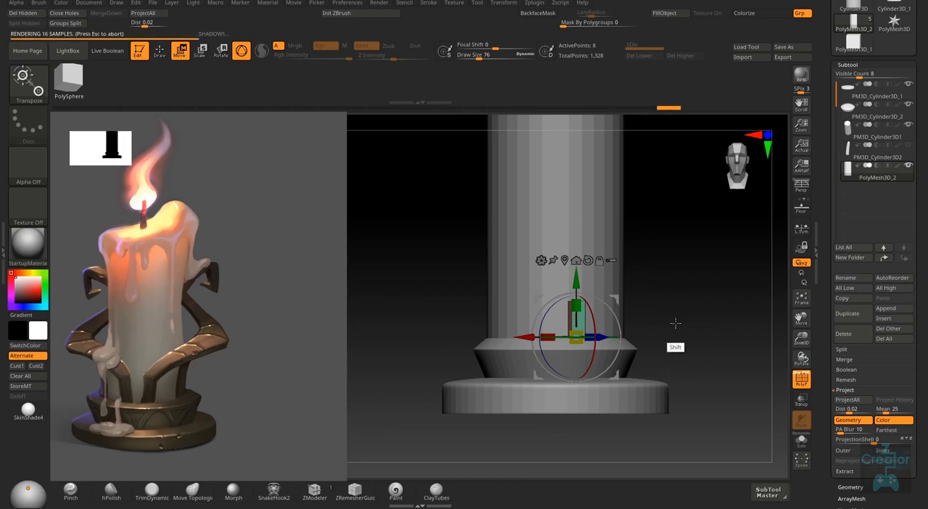
{"action": "key", "text": "shift+f"}
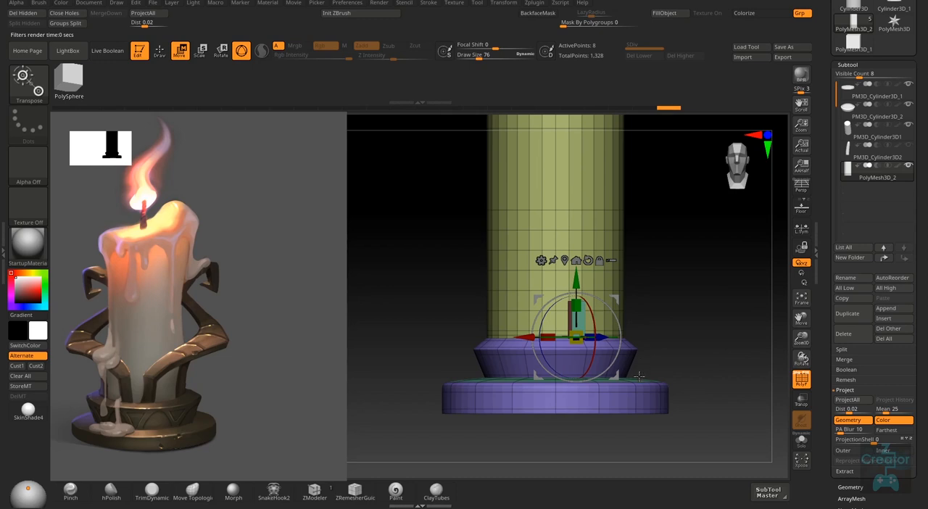
{"action": "right_click_drag", "start_coordinate": [679, 309], "coordinate": [631, 308]}
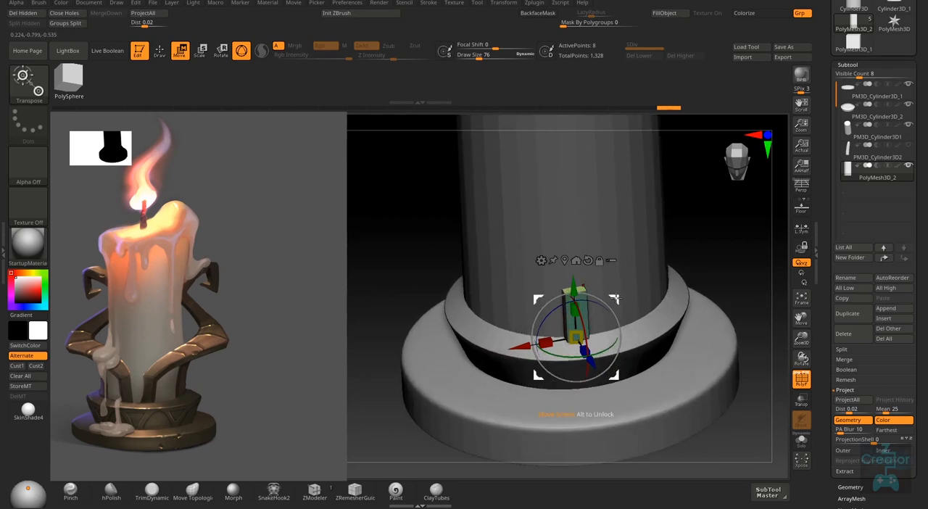
{"action": "left_click_drag", "start_coordinate": [614, 298], "coordinate": [608, 298]}
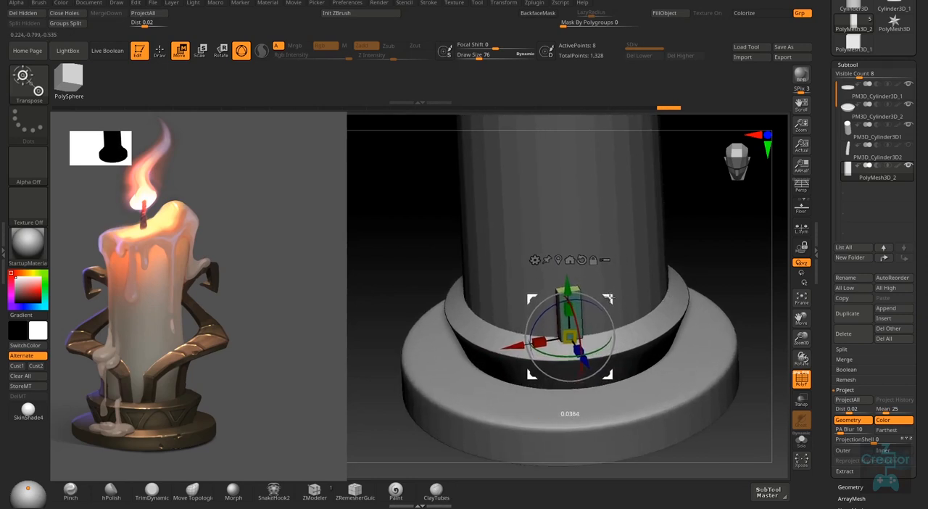
- Hide the candle cylinder and rotate the block in top view so it slants opposite to the collar ring's curve
{"action": "right_click_drag", "start_coordinate": [678, 323], "coordinate": [680, 332], "text": "shift"}
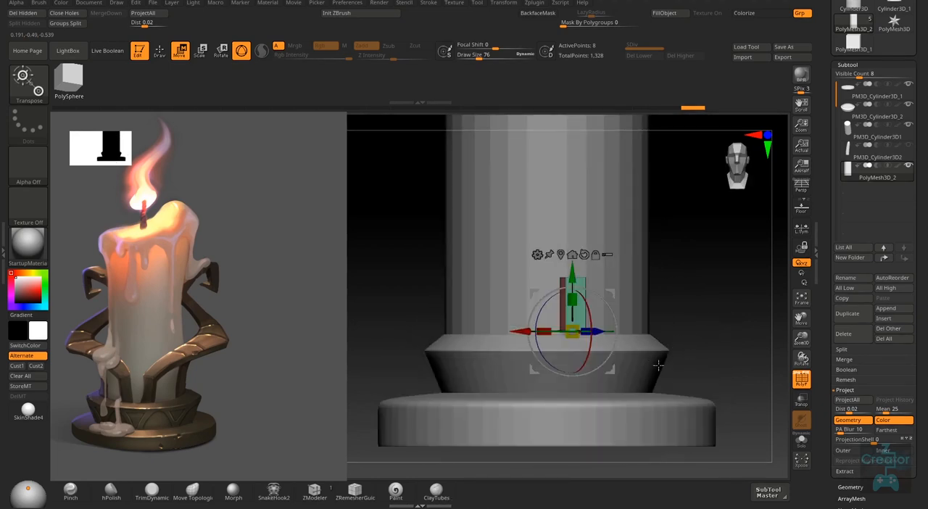
{"action": "right_click_drag", "start_coordinate": [696, 326], "coordinate": [693, 344]}
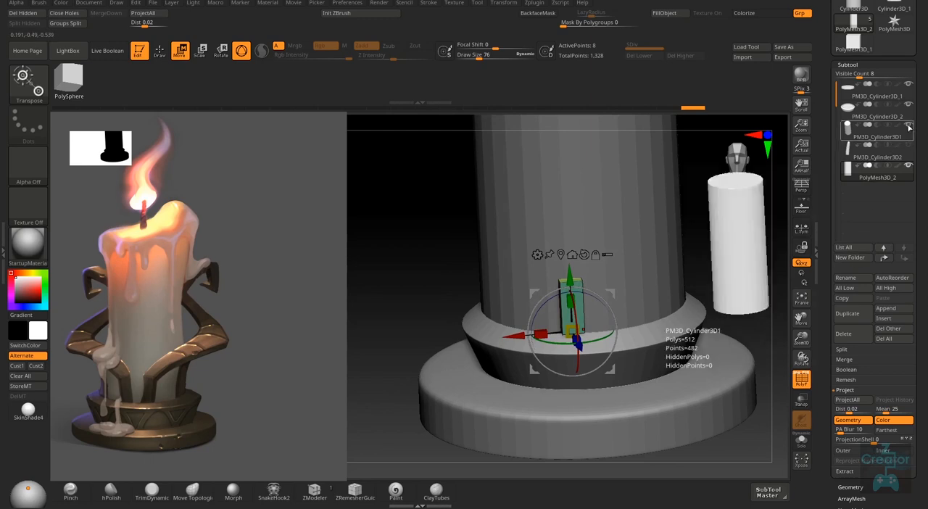
{"action": "right_click_drag", "start_coordinate": [652, 323], "coordinate": [658, 368]}
{"action": "left_click_drag", "start_coordinate": [601, 317], "coordinate": [605, 321]}
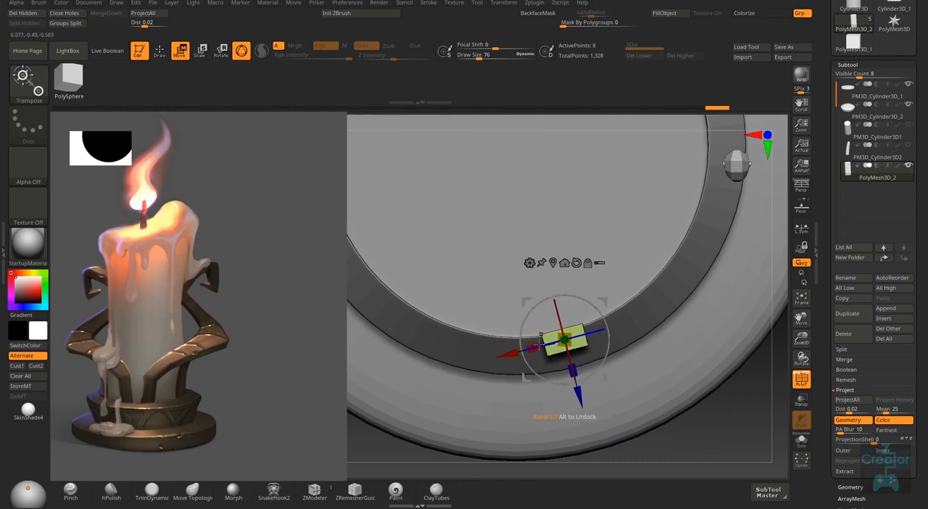
{"action": "right_click_drag", "start_coordinate": [578, 395], "coordinate": [585, 290]}
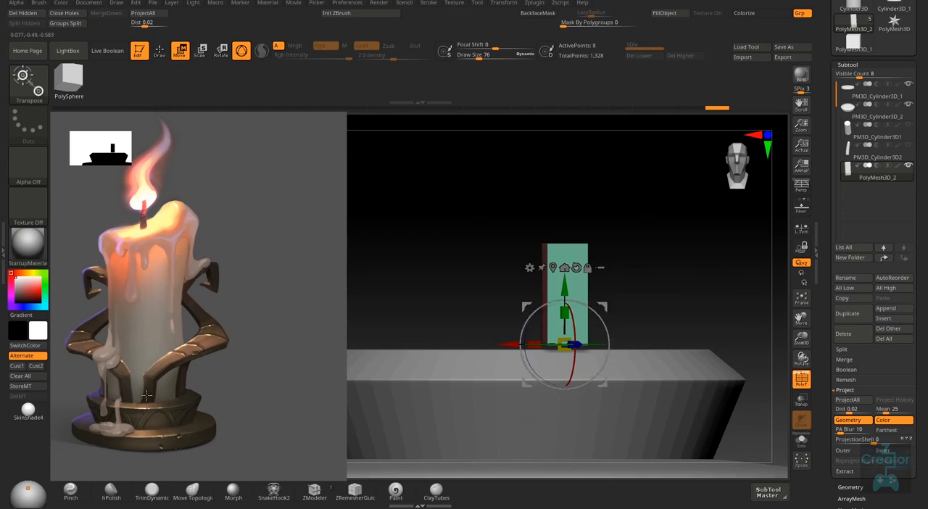
{"action": "right_click_drag", "start_coordinate": [652, 306], "coordinate": [646, 354]}
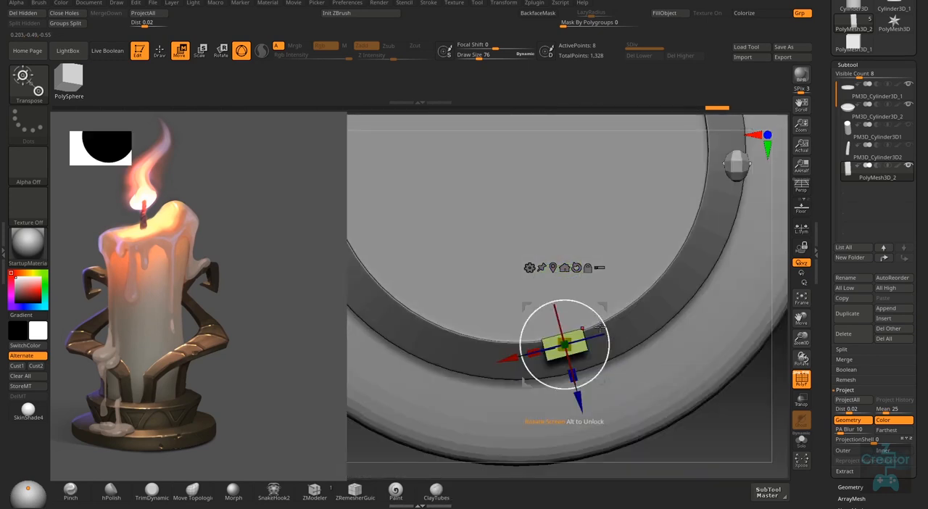
{"action": "left_click_drag", "start_coordinate": [598, 318], "coordinate": [611, 348]}
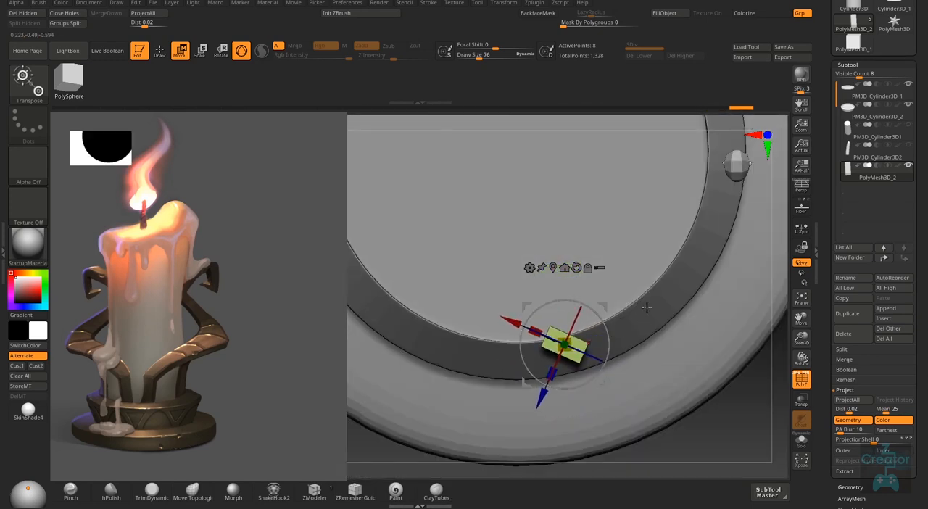
{"action": "right_click_drag", "start_coordinate": [611, 348], "coordinate": [589, 340]}
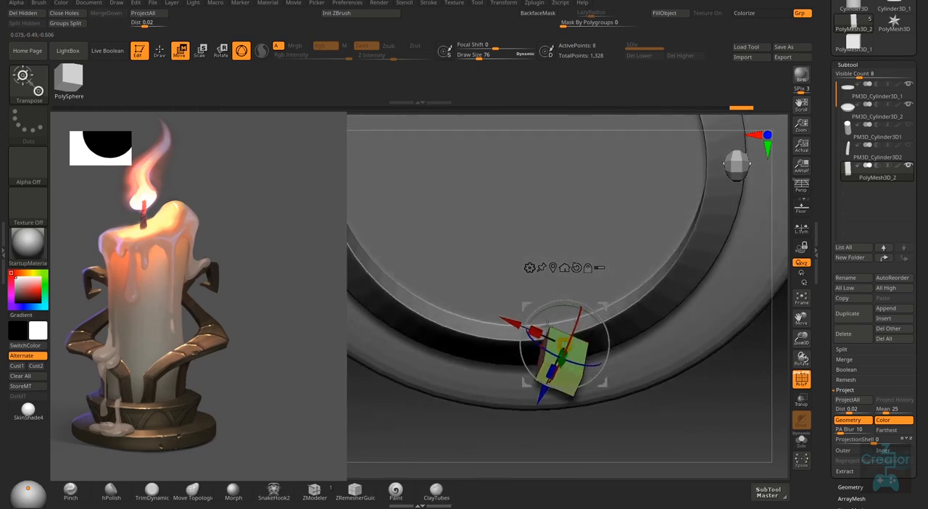
{"action": "mouse_move", "coordinate": [538, 360]}
{"action": "right_mouse_down"}
{"action": "mouse_move", "coordinate": [549, 294]}
{"action": "mouse_move", "coordinate": [611, 290]}
{"action": "mouse_move", "coordinate": [573, 290]}
{"action": "right_mouse_up"}
- Insert a single edge loop around the block near its upper end, using a draw size of 24
{"action": "key", "text": "q"}
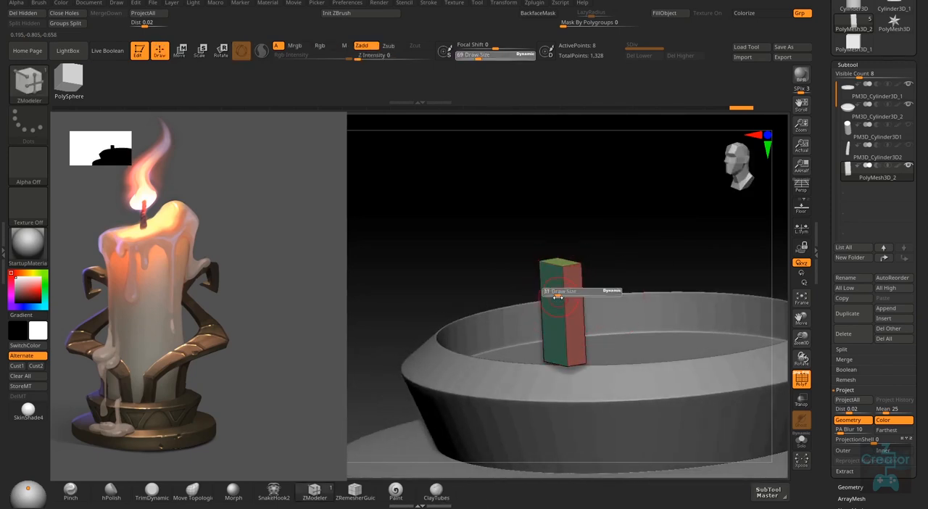
{"action": "key", "text": "space"}
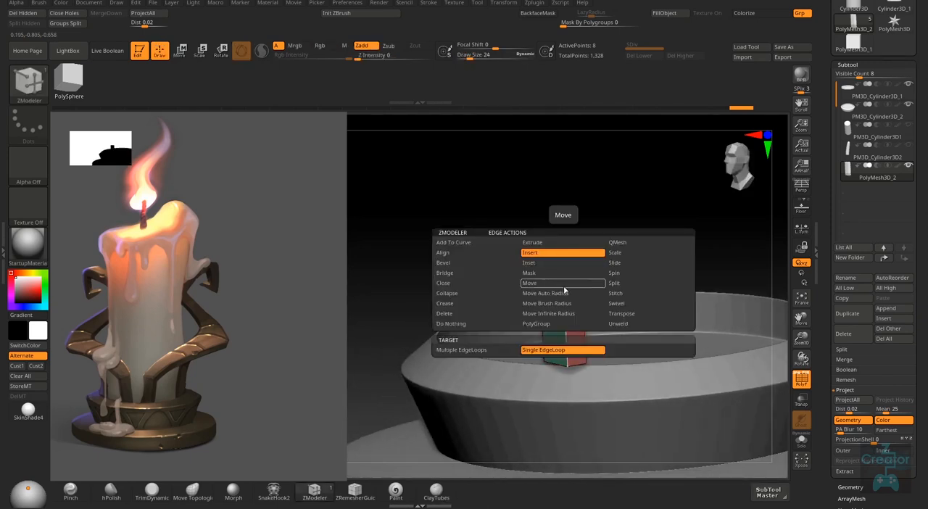
{"action": "left_click", "coordinate": [564, 293]}
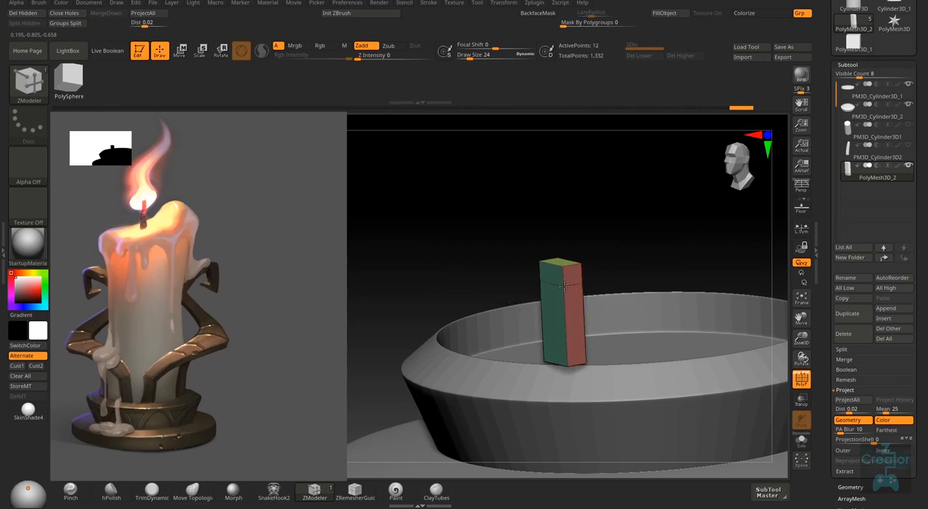
- Extend the side face of the block's upper section into a long horizontal arm with QMesh on A Single Poly
{"action": "mouse_move", "coordinate": [599, 271]}
{"action": "right_mouse_down"}
{"action": "mouse_move", "coordinate": [584, 268]}
{"action": "mouse_move", "coordinate": [595, 265]}
{"action": "right_mouse_up"}
{"action": "key", "text": "space"}
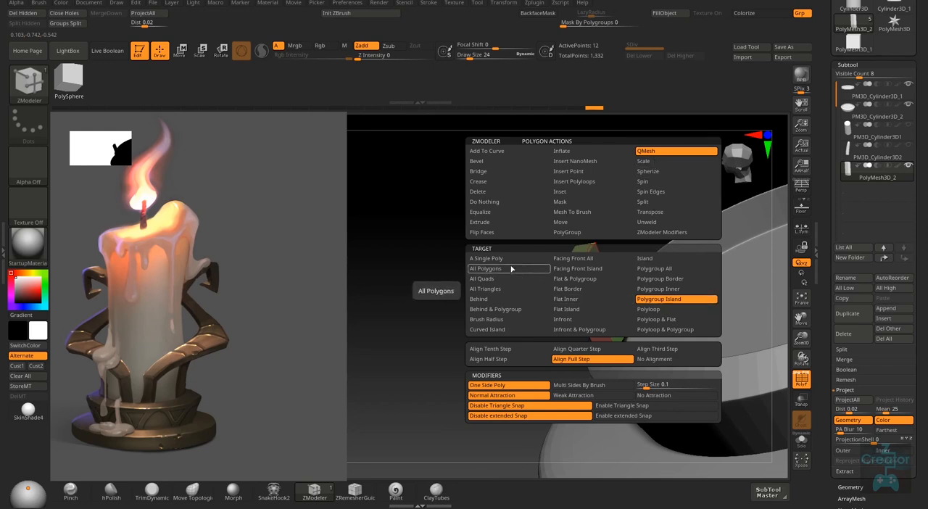
{"action": "right_click_drag", "start_coordinate": [611, 256], "coordinate": [566, 262]}
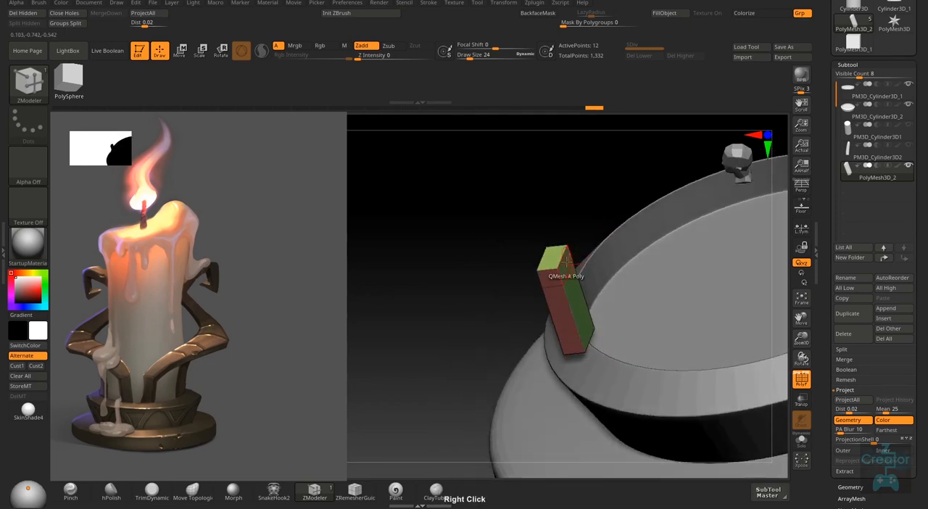
{"action": "left_click_drag", "start_coordinate": [564, 265], "coordinate": [729, 257]}
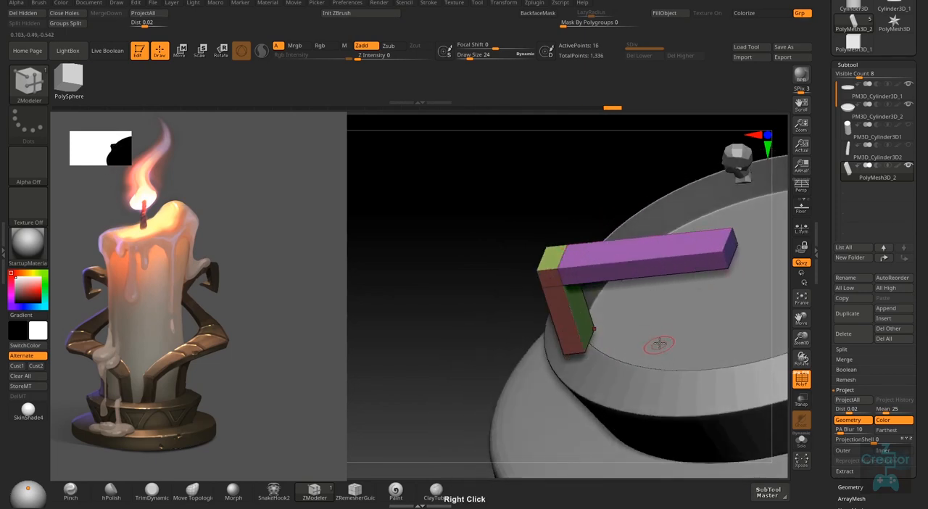
{"action": "mouse_move", "coordinate": [655, 342]}
{"action": "right_mouse_down"}
{"action": "mouse_move", "coordinate": [655, 319]}
{"action": "mouse_move", "coordinate": [667, 327]}
{"action": "mouse_move", "coordinate": [656, 343]}
{"action": "right_mouse_up"}
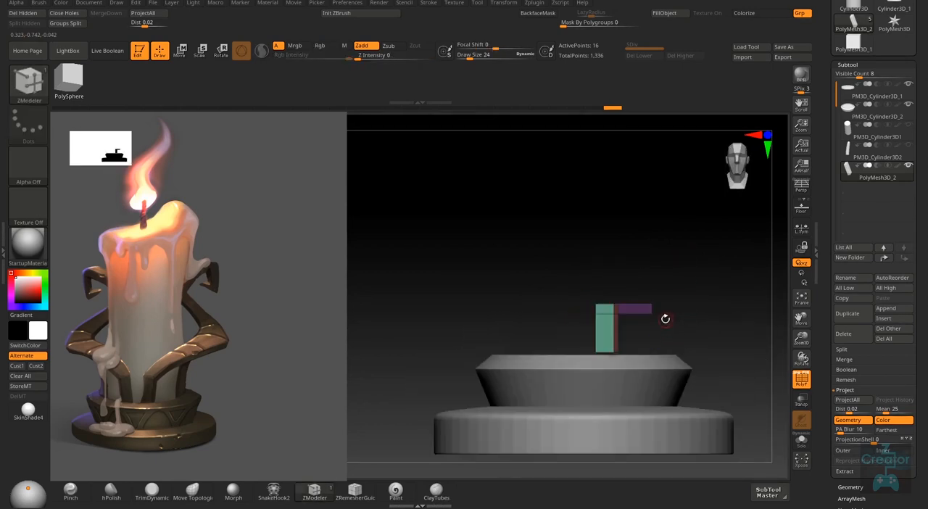
- Try extending the horizontal arm's end face with QMesh, and undo the change
{"action": "right_click_drag", "start_coordinate": [664, 308], "coordinate": [625, 310]}
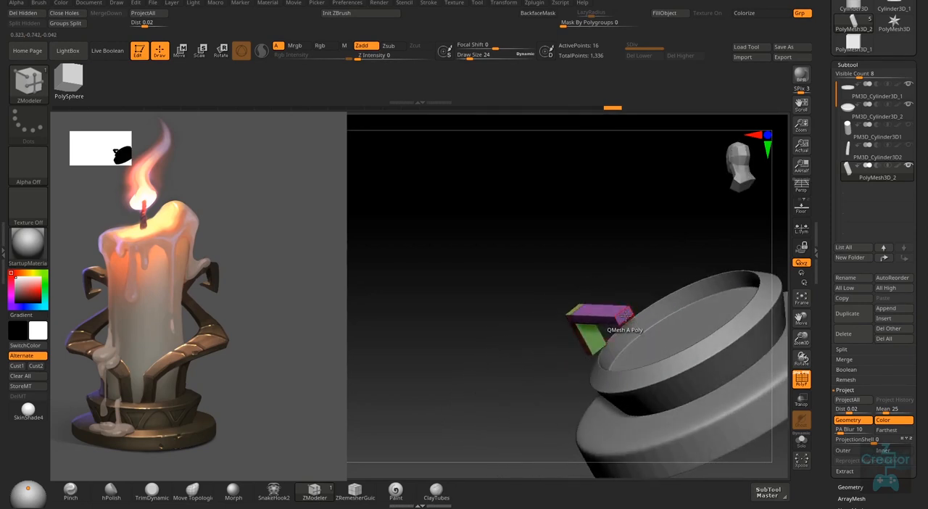
{"action": "left_click_drag", "start_coordinate": [739, 355], "coordinate": [763, 366]}
{"action": "key", "text": "ctrl+z"}
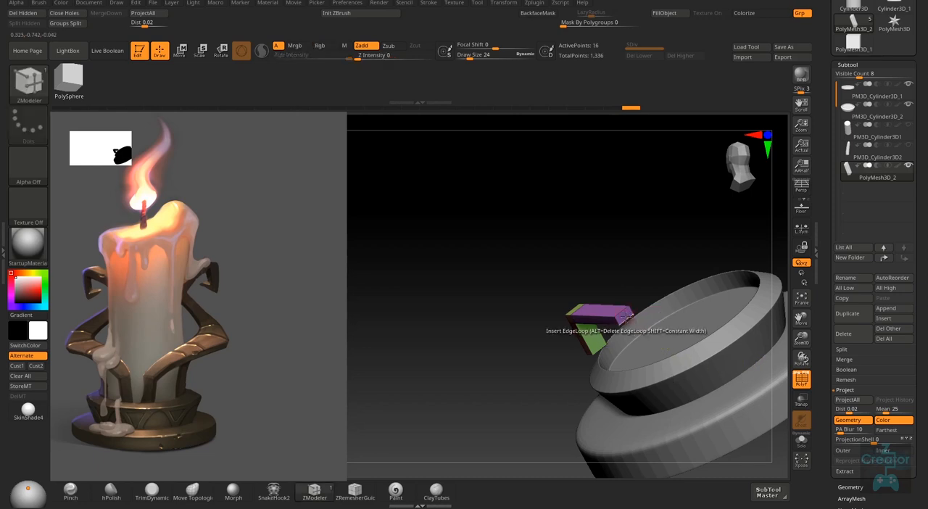
- Set the ZModeler polygon action to Move with the A Single Poly target and shift the arm's end face
{"action": "key", "text": "space"}
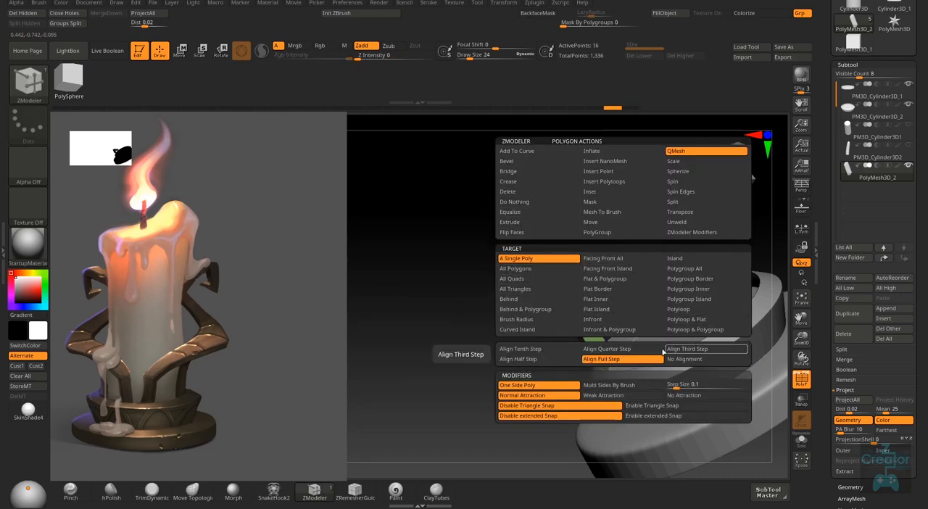
{"action": "left_click", "coordinate": [599, 204]}
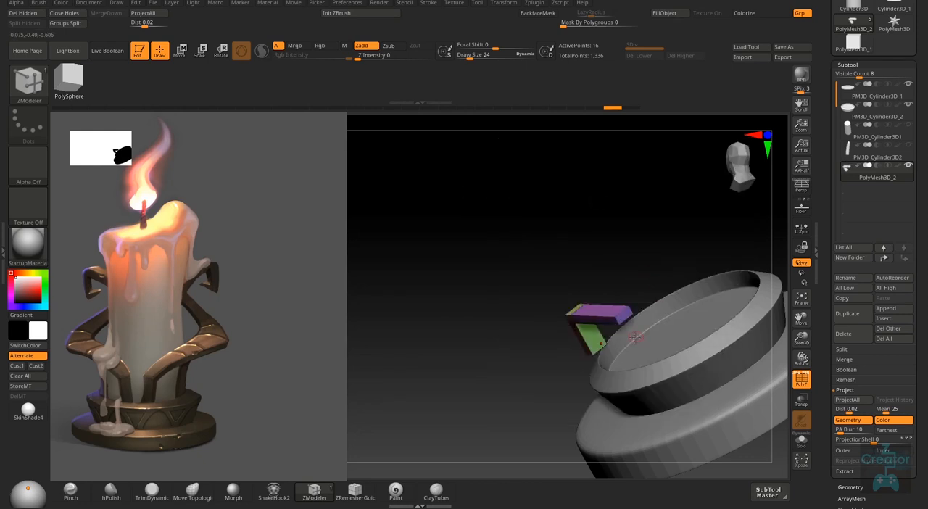
{"action": "right_click_drag", "start_coordinate": [599, 239], "coordinate": [581, 308]}
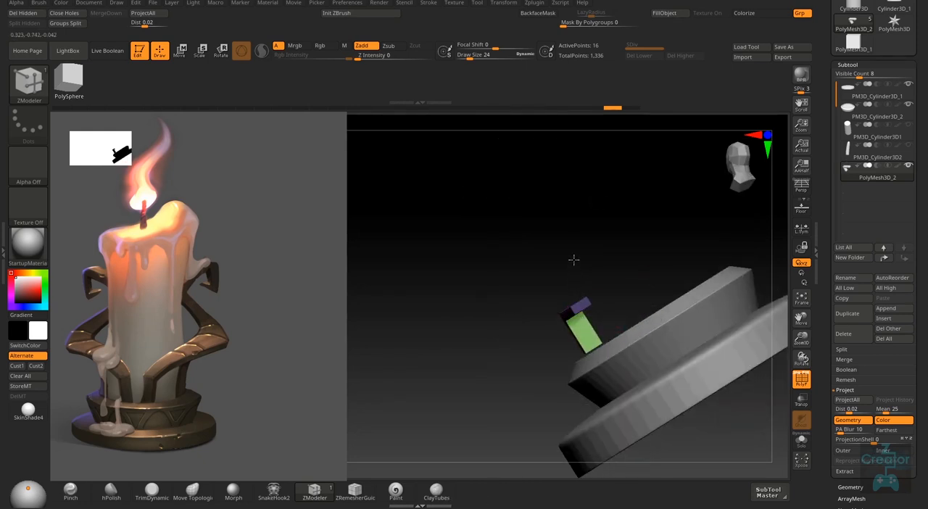
{"action": "key", "text": "space"}
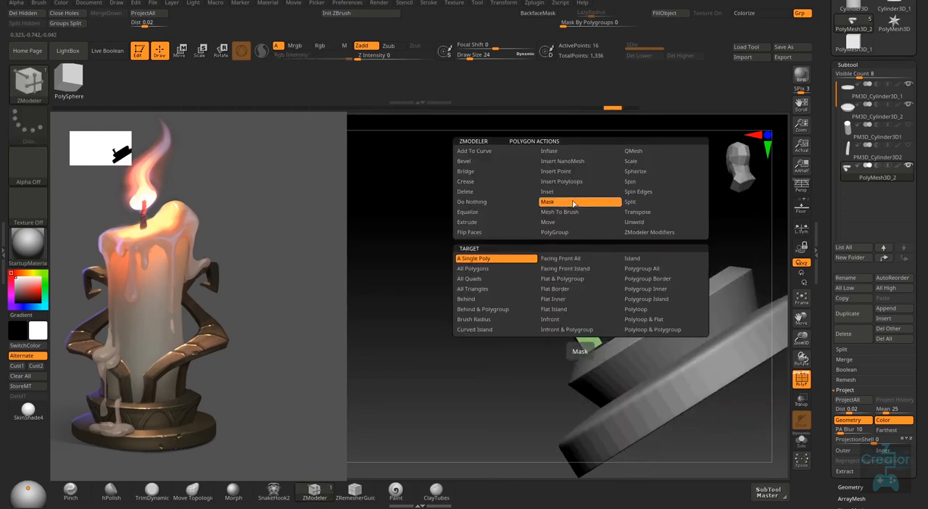
{"action": "left_click", "coordinate": [563, 226]}
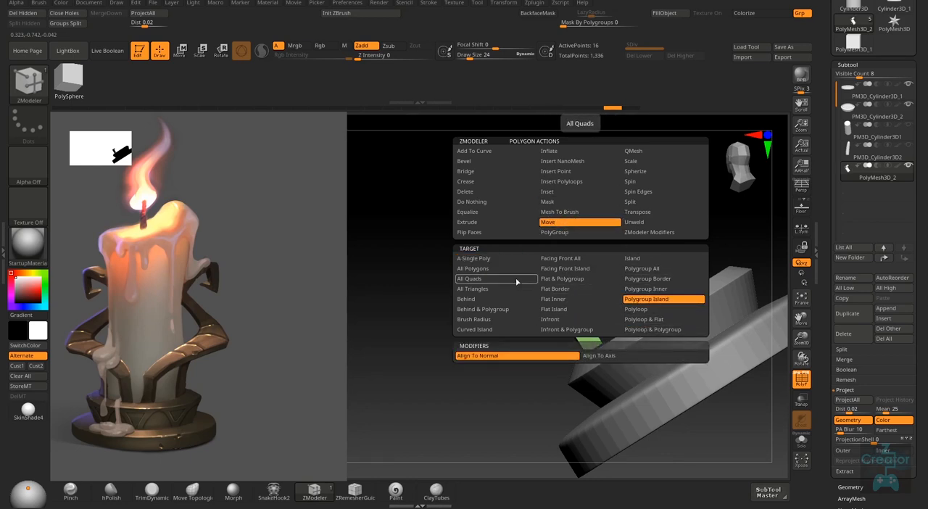
{"action": "left_click", "coordinate": [473, 259]}
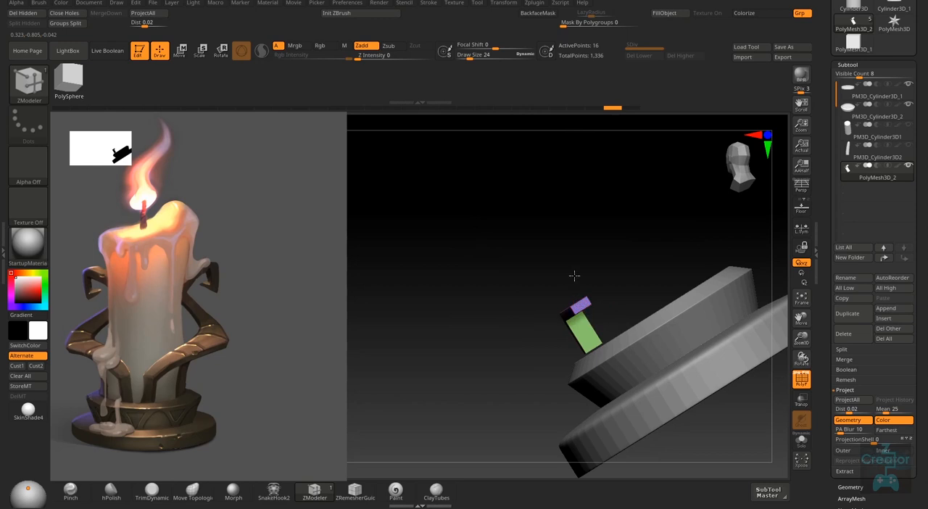
{"action": "right_click_drag", "start_coordinate": [570, 259], "coordinate": [580, 292]}
- Change the Move action's target to Polygroup Island and move the arm's purple polygroup
{"action": "right_click", "coordinate": [578, 306]}
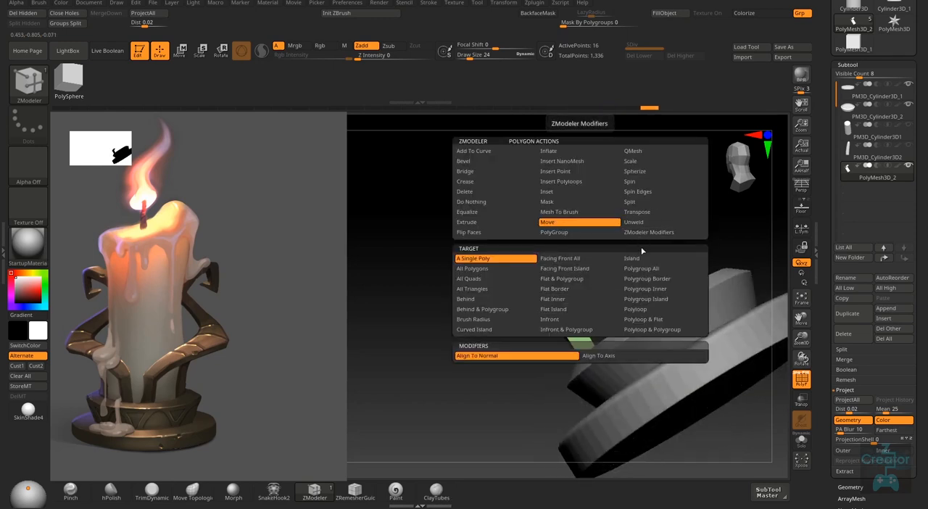
{"action": "key", "text": "space"}
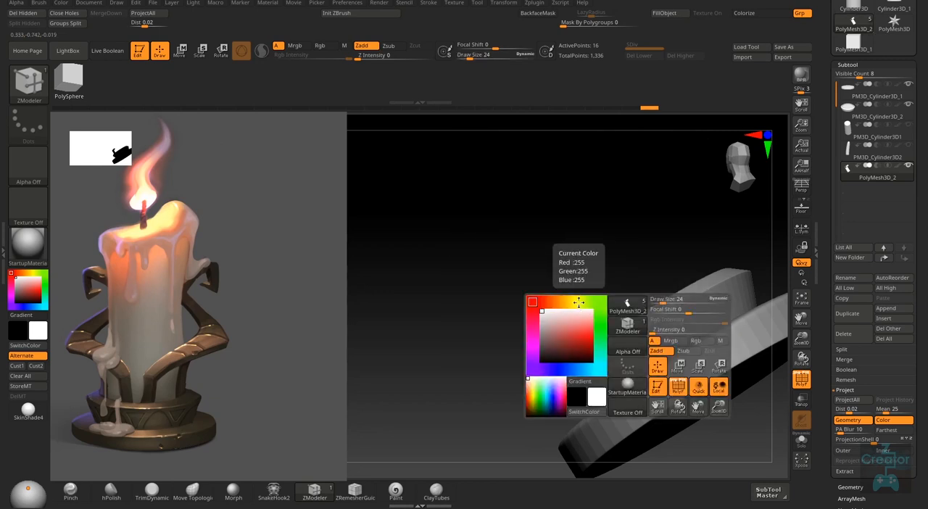
{"action": "key", "text": "space"}
{"action": "left_click", "coordinate": [656, 299]}
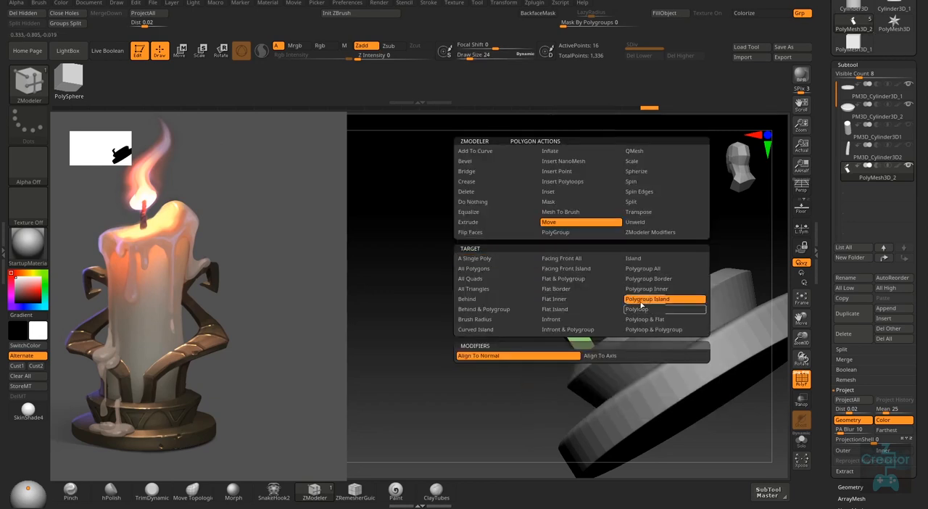
{"action": "right_click_drag", "start_coordinate": [570, 253], "coordinate": [569, 220]}
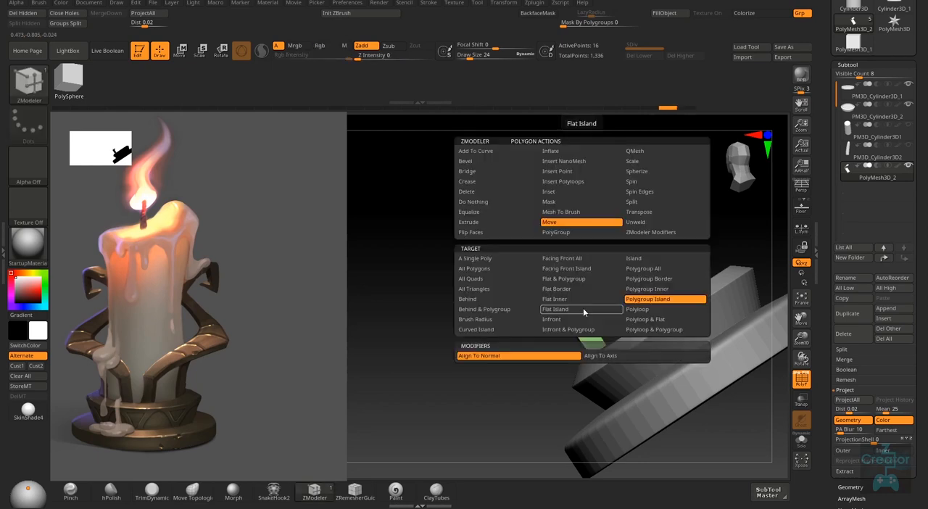
{"action": "key", "text": "space"}
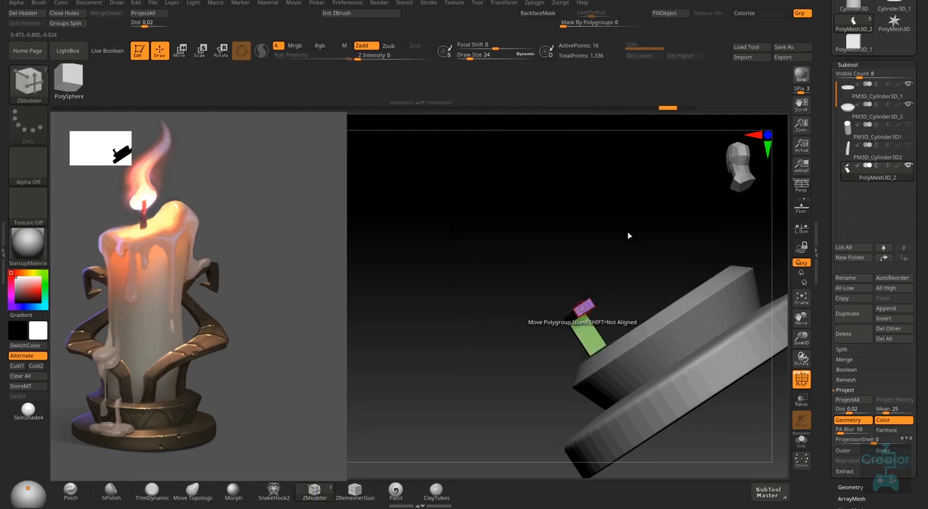
- Change the ZModeler polygon action to Scale with the Polygroup Island target and widen the horizontal arm's end
{"action": "left_click_drag", "start_coordinate": [628, 234], "coordinate": [641, 302]}
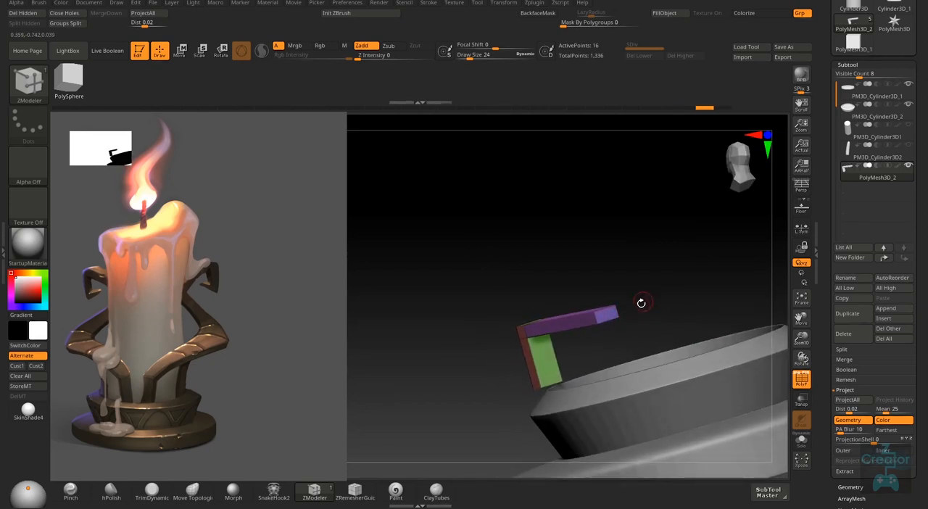
{"action": "right_click_drag", "start_coordinate": [635, 291], "coordinate": [540, 283]}
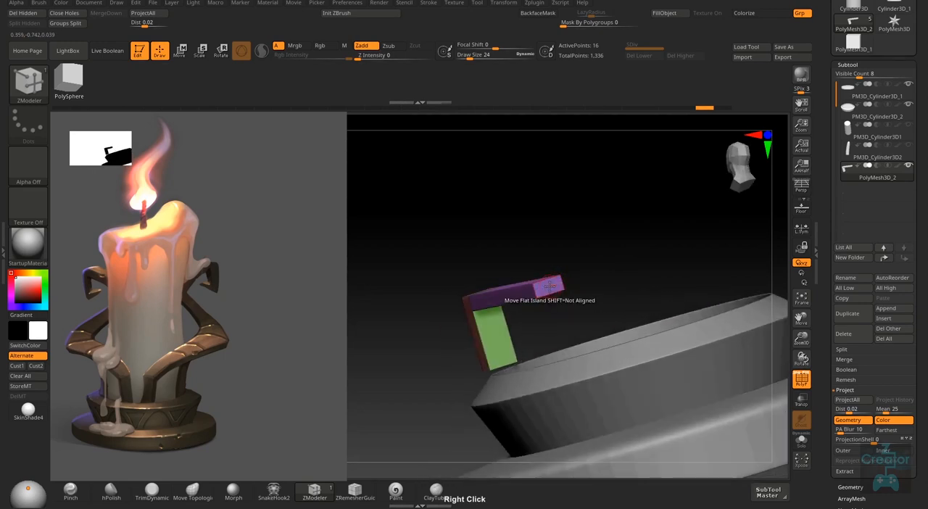
{"action": "right_click", "coordinate": [540, 283]}
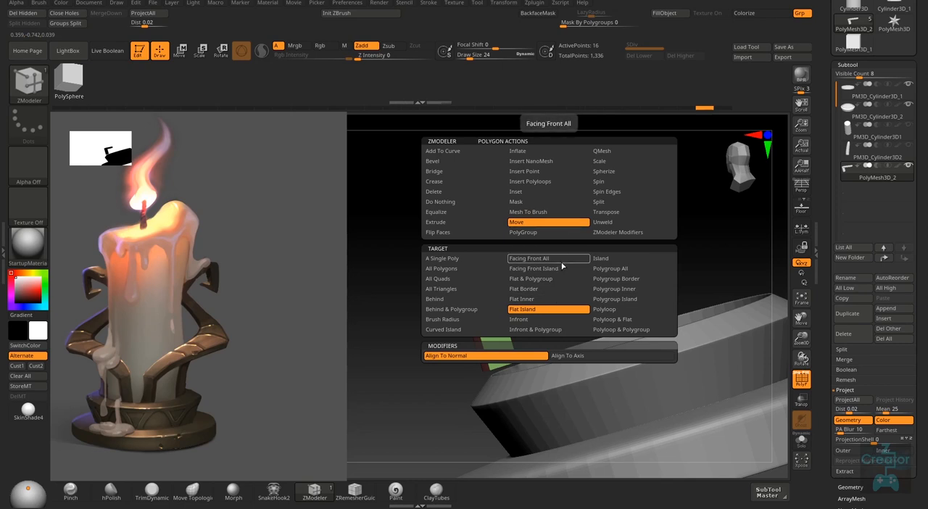
{"action": "left_click", "coordinate": [613, 166]}
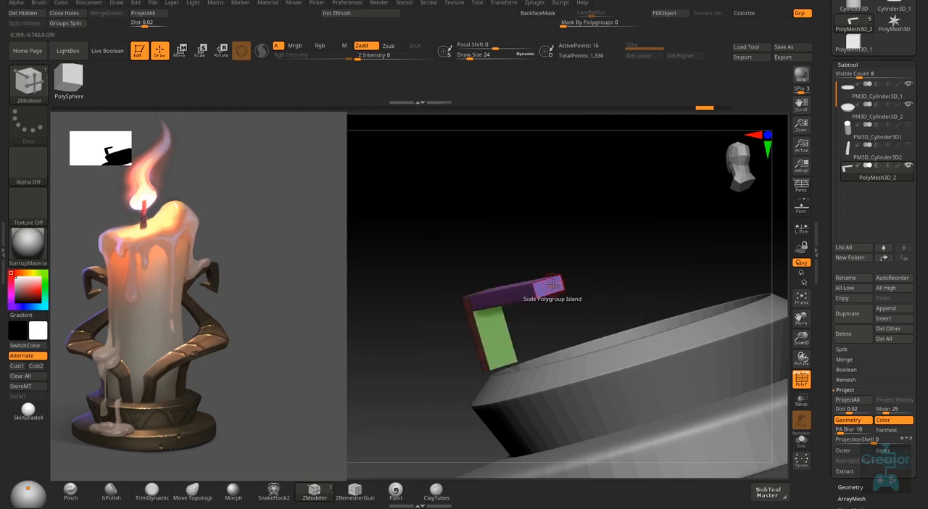
{"action": "left_click_drag", "start_coordinate": [572, 277], "coordinate": [664, 269]}
{"action": "right_click_drag", "start_coordinate": [570, 305], "coordinate": [622, 236]}
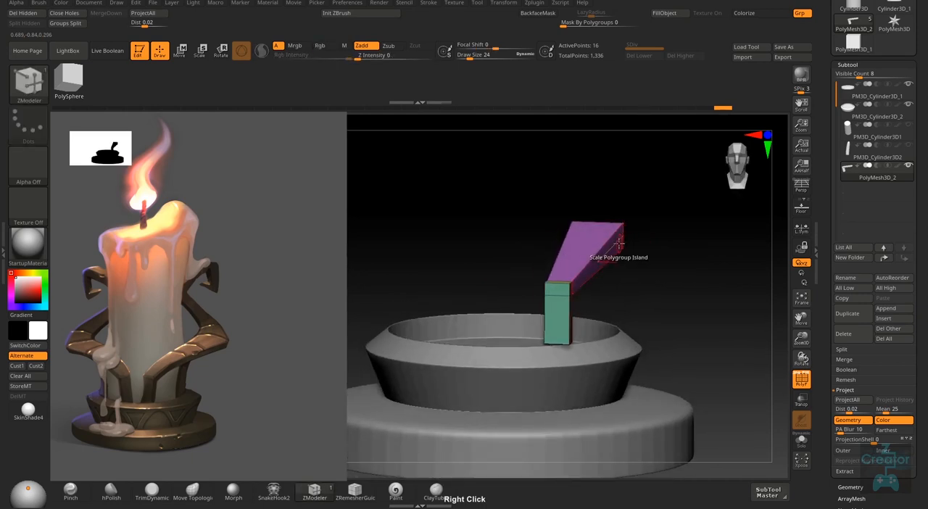
- Set the ZModeler edge action to Move and shift the side edges of the arm's widened end
{"action": "key", "text": "space"}
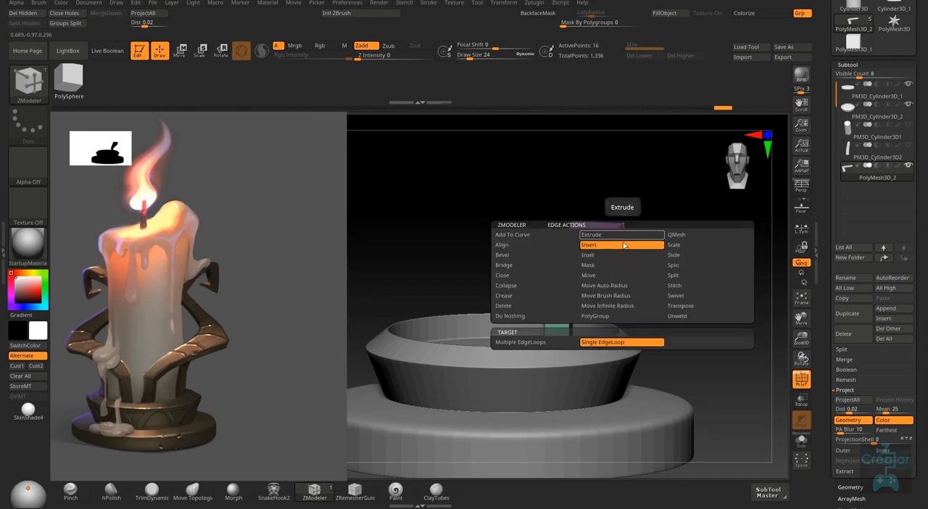
{"action": "left_click", "coordinate": [594, 279]}
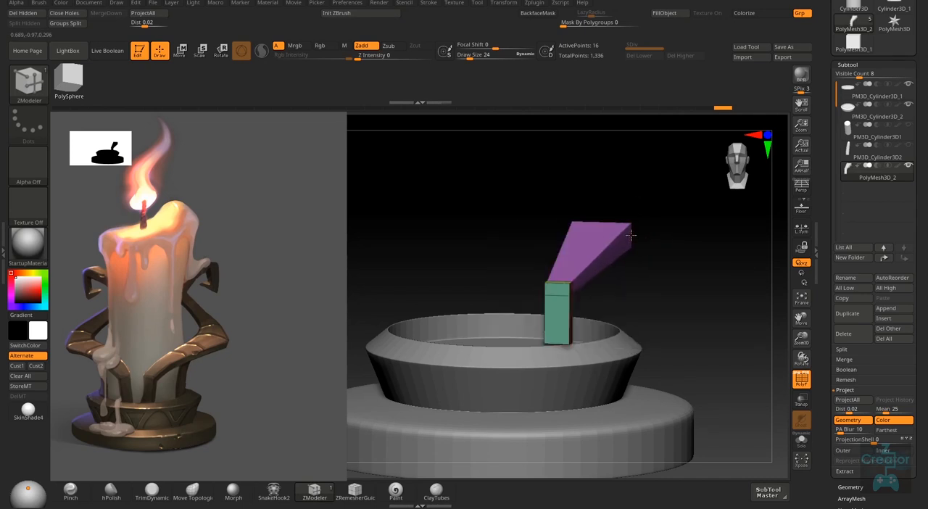
{"action": "right_click_drag", "start_coordinate": [598, 224], "coordinate": [571, 230]}
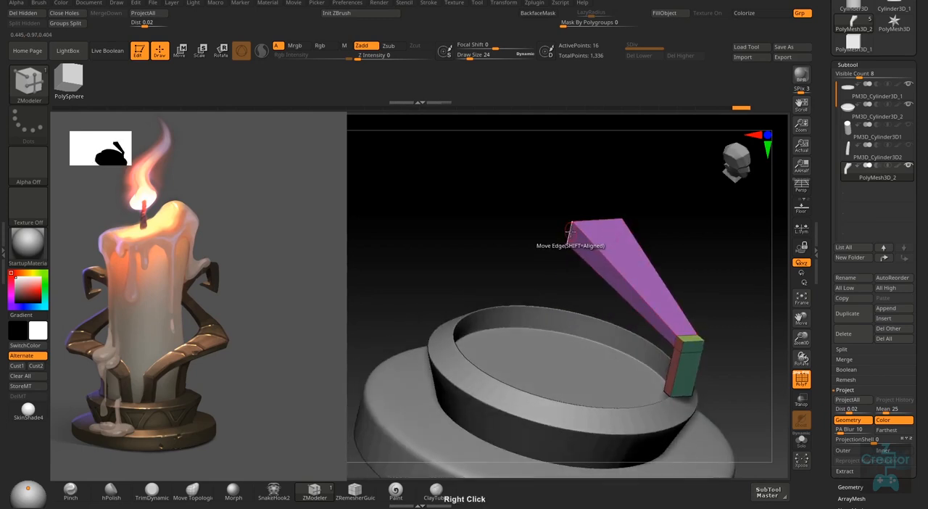
{"action": "left_click_drag", "start_coordinate": [571, 230], "coordinate": [581, 229]}
- Show the candle cylinder and set the polygon action to Move on A Single Poly to adjust the arm's end face
{"action": "left_click", "coordinate": [909, 126]}
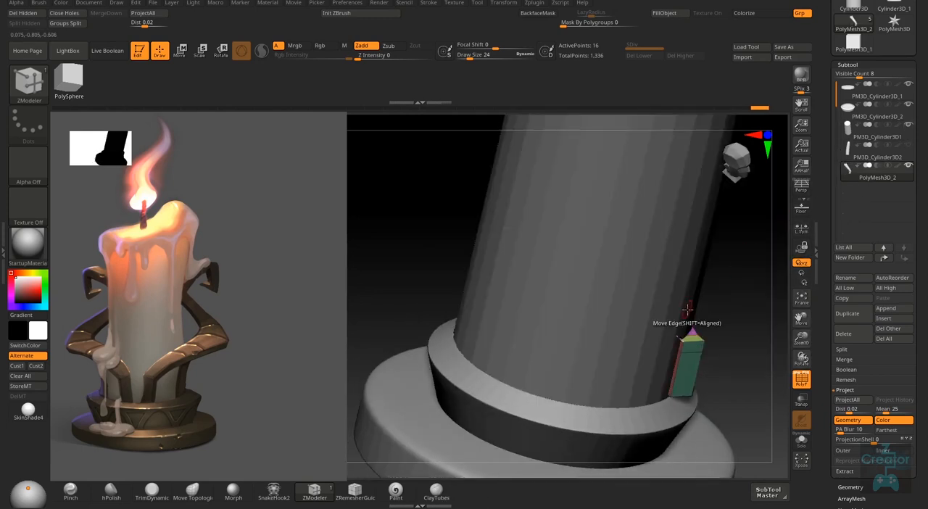
{"action": "right_click_drag", "start_coordinate": [688, 311], "coordinate": [686, 296]}
{"action": "right_click_drag", "start_coordinate": [640, 243], "coordinate": [559, 275]}
{"action": "right_click_drag", "start_coordinate": [607, 234], "coordinate": [545, 238]}
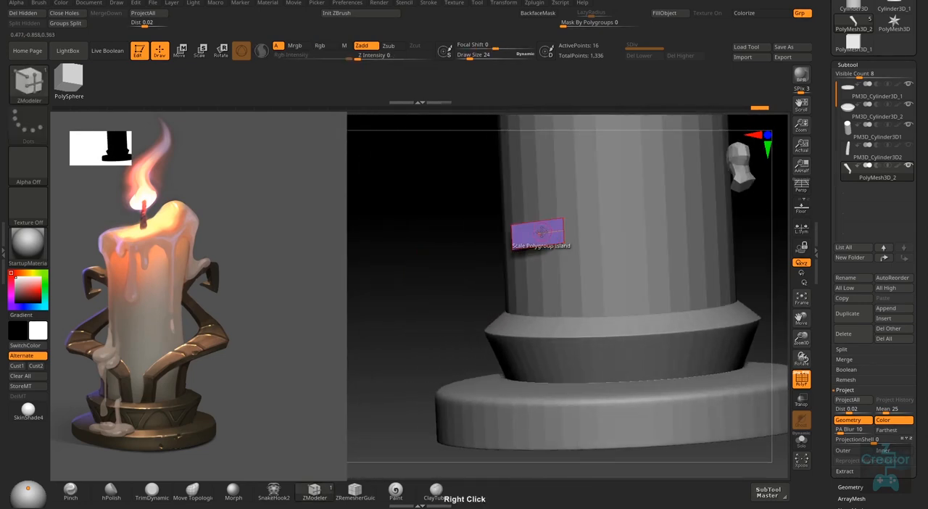
{"action": "right_click", "coordinate": [545, 238]}
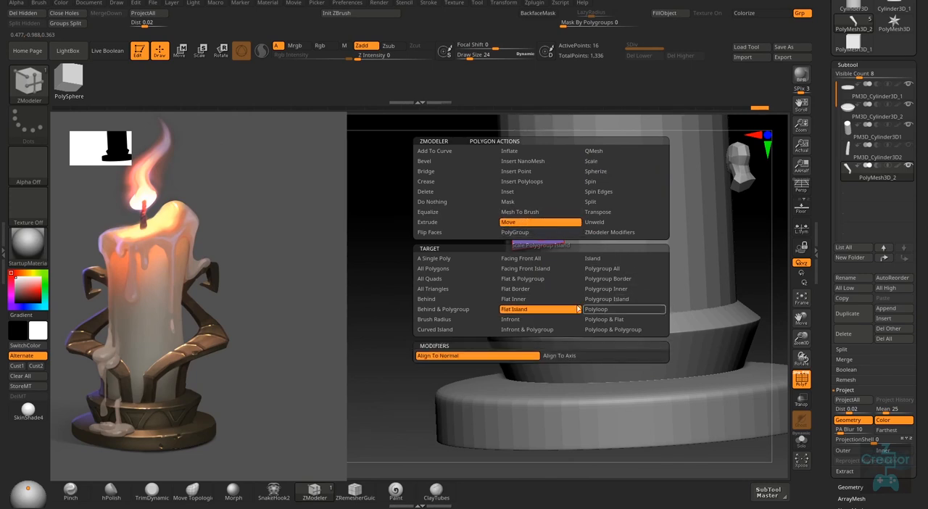
{"action": "left_click", "coordinate": [448, 262]}
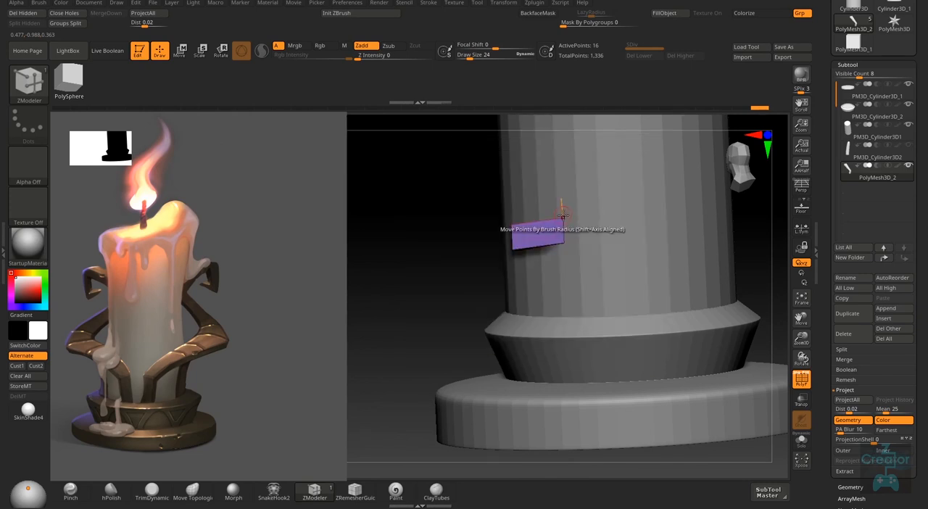
{"action": "right_click_drag", "start_coordinate": [539, 244], "coordinate": [536, 236]}
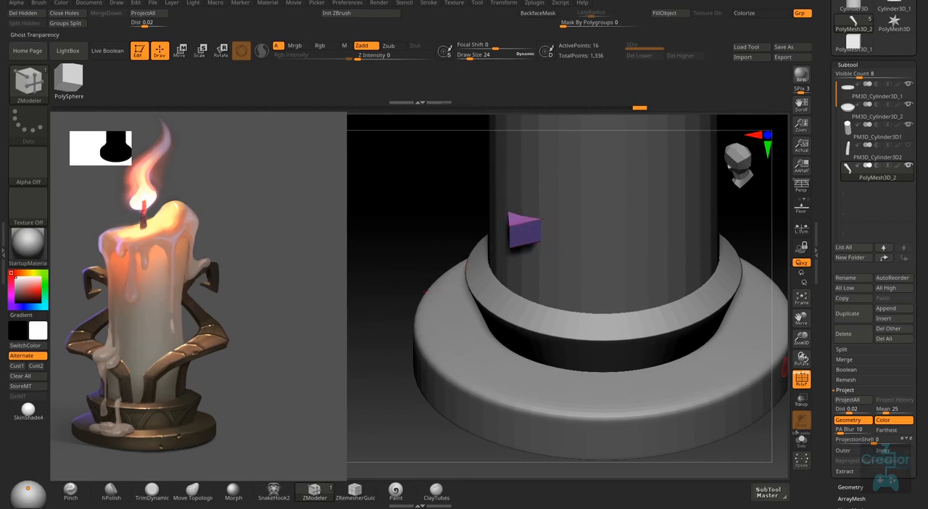
- Set the Move action's modifier to Align To Axis and pull the arm's end clear of the candle
{"action": "left_click", "coordinate": [801, 438]}
{"action": "right_click_drag", "start_coordinate": [564, 276], "coordinate": [541, 270]}
{"action": "right_click", "coordinate": [539, 268]}
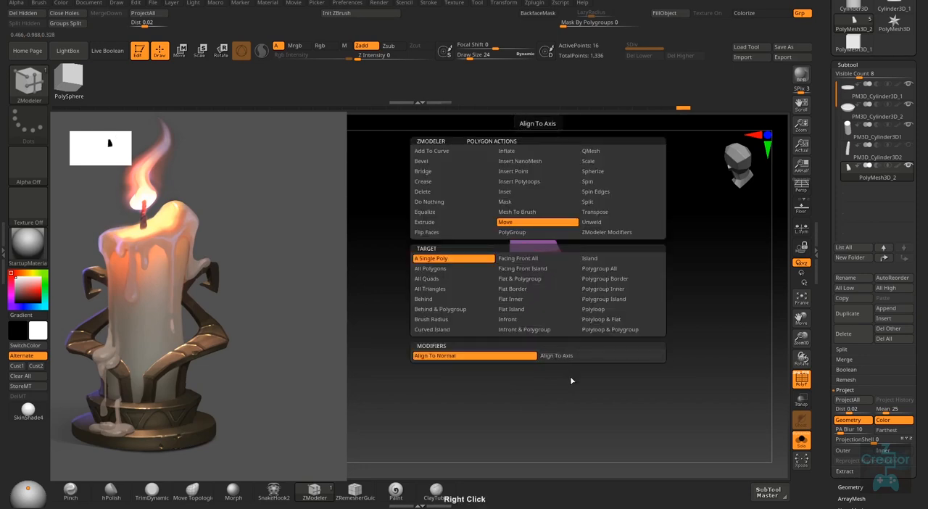
{"action": "left_click", "coordinate": [592, 356]}
{"action": "right_click_drag", "start_coordinate": [613, 229], "coordinate": [538, 252]}
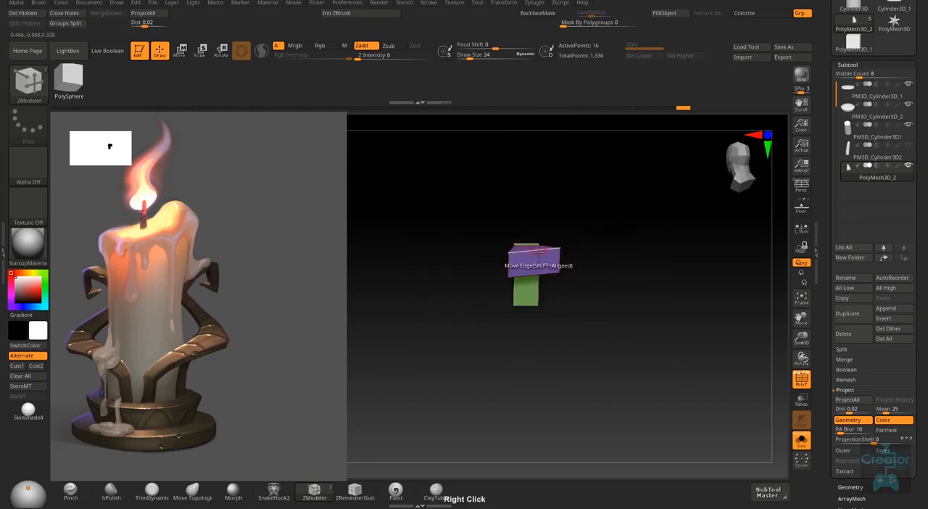
{"action": "right_click_drag", "start_coordinate": [462, 312], "coordinate": [639, 353]}
{"action": "left_click", "coordinate": [804, 447]}
{"action": "right_click_drag", "start_coordinate": [562, 337], "coordinate": [471, 217]}
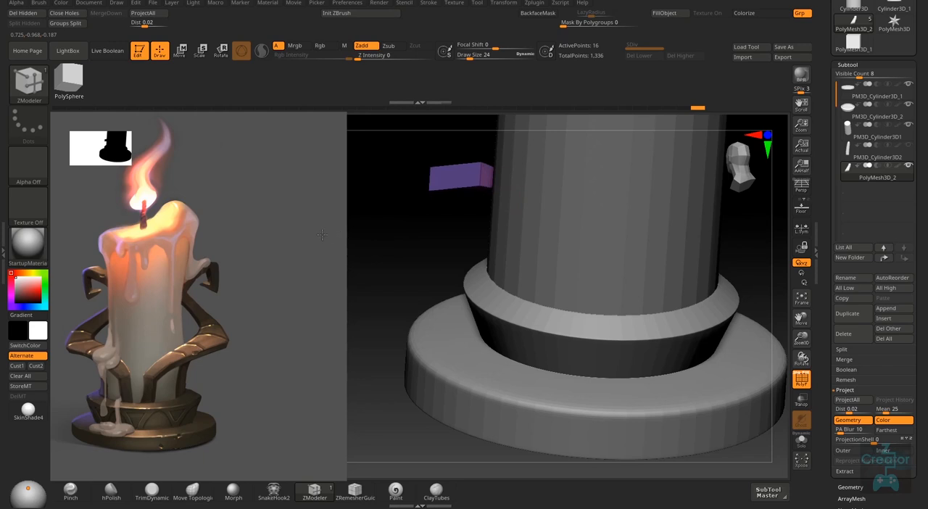
- Mask the upright block and move the arm's free end outward around the candle with the Move gizmo
{"action": "left_click_drag", "start_coordinate": [322, 235], "coordinate": [292, 230]}
{"action": "mouse_move", "coordinate": [457, 264]}
{"action": "right_mouse_down"}
{"action": "mouse_move", "coordinate": [538, 274]}
{"action": "mouse_move", "coordinate": [534, 311]}
{"action": "mouse_move", "coordinate": [582, 319]}
{"action": "mouse_move", "coordinate": [596, 295]}
{"action": "mouse_move", "coordinate": [580, 334]}
{"action": "mouse_move", "coordinate": [532, 280]}
{"action": "right_mouse_up"}
{"action": "key", "text": "ctrl"}
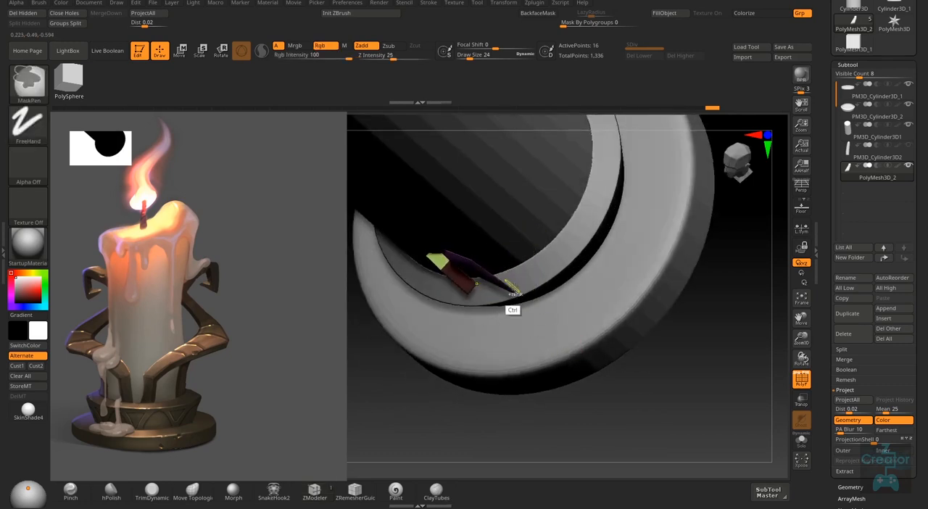
{"action": "right_click_drag", "start_coordinate": [464, 316], "coordinate": [659, 322]}
{"action": "mouse_move", "coordinate": [602, 322]}
{"action": "right_mouse_down"}
{"action": "mouse_move", "coordinate": [543, 257]}
{"action": "mouse_move", "coordinate": [624, 238]}
{"action": "mouse_move", "coordinate": [603, 208]}
{"action": "mouse_move", "coordinate": [606, 298]}
{"action": "right_mouse_up"}
{"action": "left_click_drag", "start_coordinate": [651, 128], "coordinate": [499, 196], "text": "ctrl"}
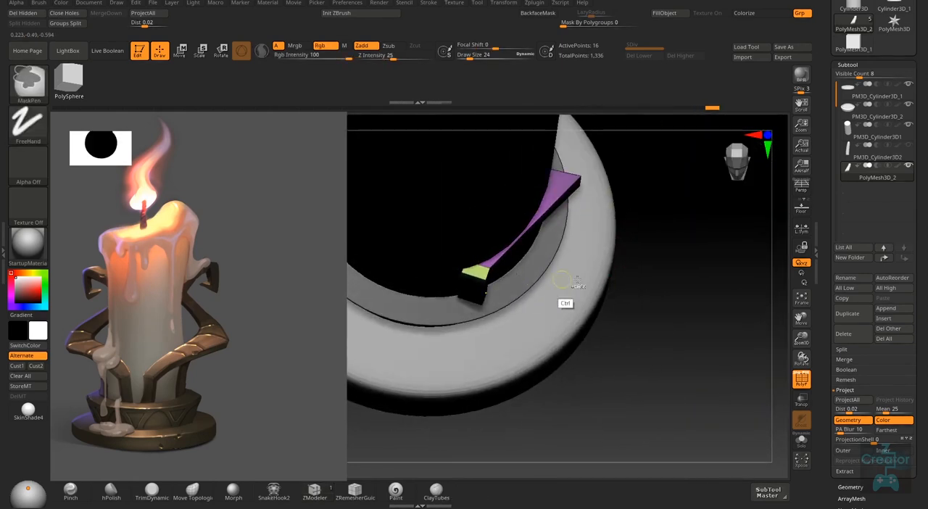
{"action": "left_click", "coordinate": [660, 289], "text": "ctrl"}
{"action": "mouse_move", "coordinate": [660, 289]}
{"action": "right_mouse_down"}
{"action": "mouse_move", "coordinate": [636, 272]}
{"action": "mouse_move", "coordinate": [555, 278]}
{"action": "right_mouse_up"}
{"action": "key", "text": "w"}
{"action": "left_click_drag", "start_coordinate": [514, 248], "coordinate": [647, 182]}
- Refine the position of the arm's free end over the base's outer rim with the Move gizmo
{"action": "key", "text": "q"}
{"action": "right_click_drag", "start_coordinate": [667, 302], "coordinate": [665, 252]}
{"action": "left_click_drag", "start_coordinate": [663, 161], "coordinate": [480, 287], "text": "ctrl"}
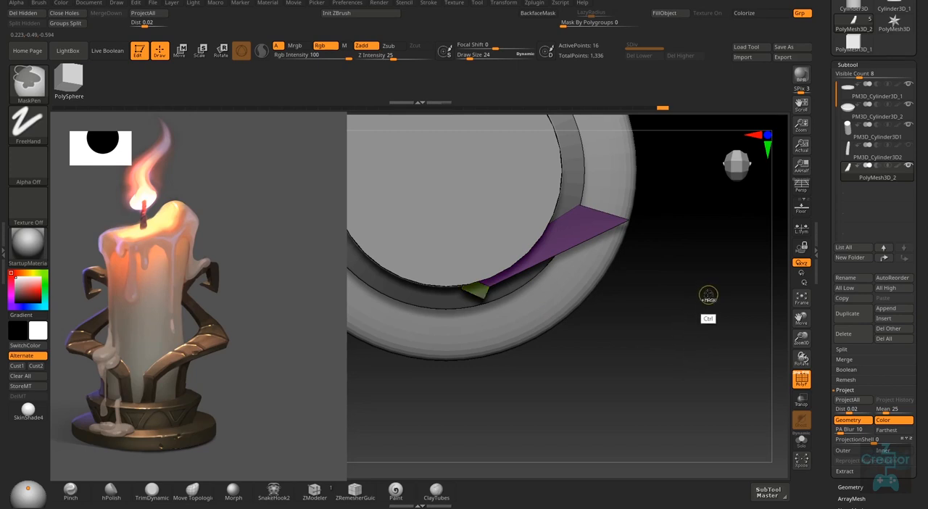
{"action": "key", "text": "w"}
{"action": "mouse_move", "coordinate": [645, 180]}
{"action": "left_mouse_down"}
{"action": "mouse_move", "coordinate": [631, 245]}
{"action": "mouse_move", "coordinate": [649, 179]}
{"action": "left_mouse_up"}
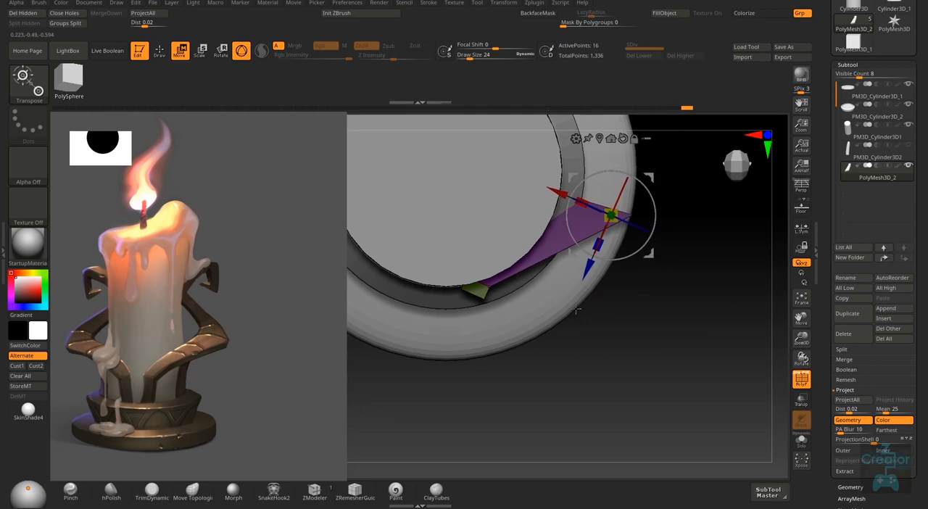
{"action": "right_click_drag", "start_coordinate": [648, 179], "coordinate": [560, 247]}
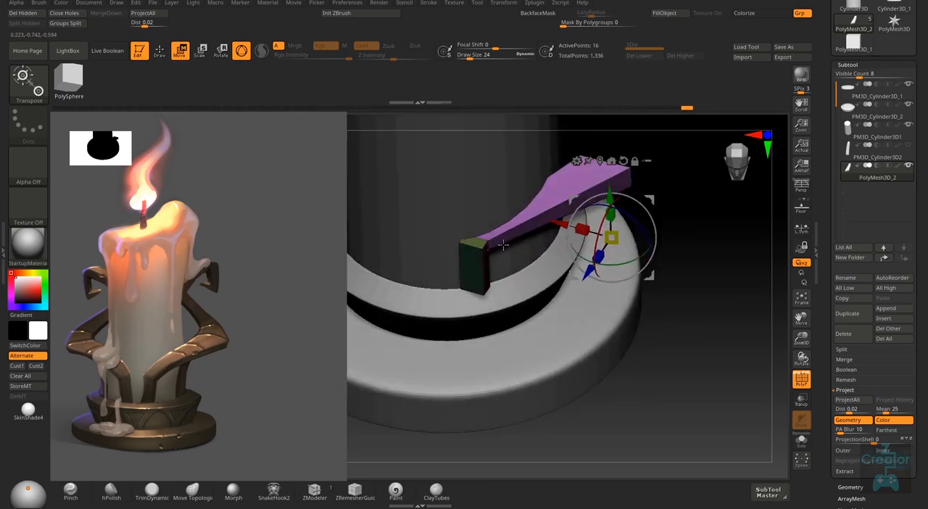
- Set the Draw Size to 156 and move the points where the arm joins the block
{"action": "key", "text": "q"}
{"action": "key", "text": "s"}
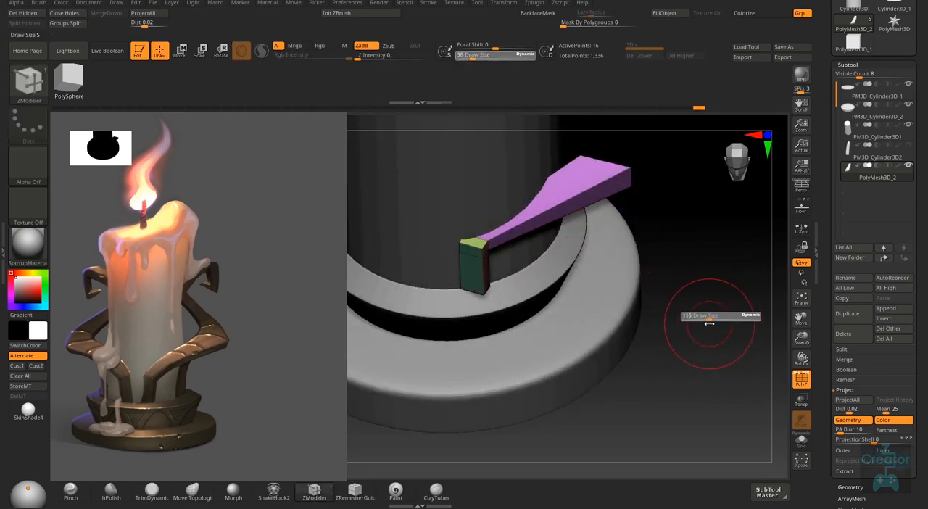
{"action": "right_click_drag", "start_coordinate": [490, 269], "coordinate": [493, 255]}
{"action": "key", "text": "s"}
{"action": "left_click_drag", "start_coordinate": [477, 250], "coordinate": [482, 250]}
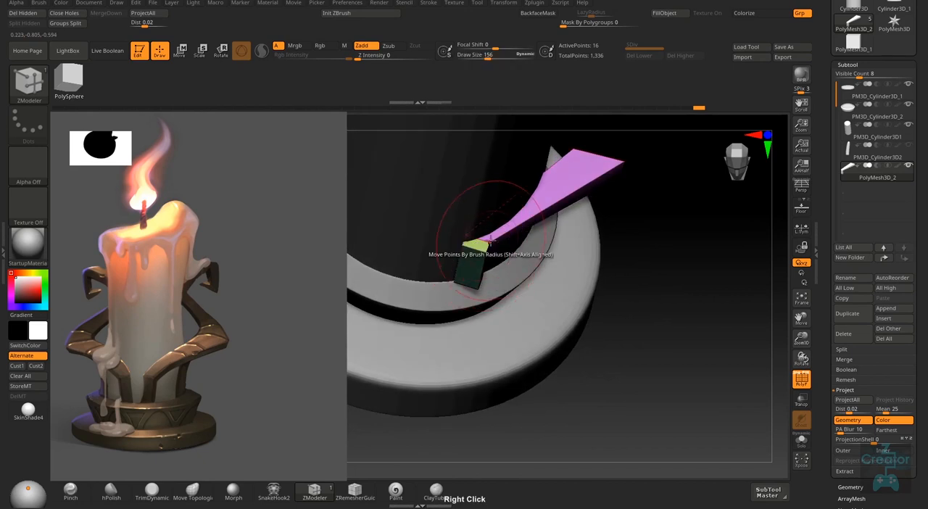
- Keep the point action on Move By Brush Radius and pull the block's upper corner points to reshape the joint
{"action": "key", "text": "space"}
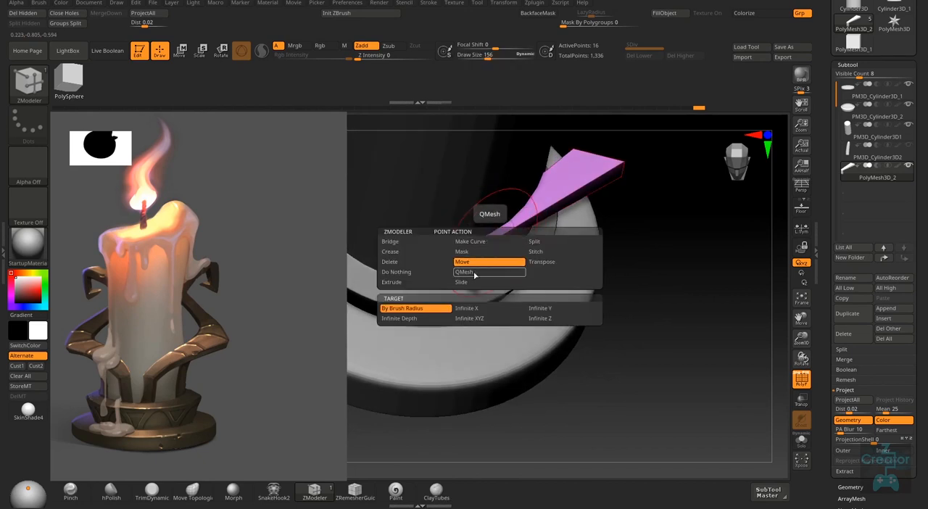
{"action": "key", "text": "space"}
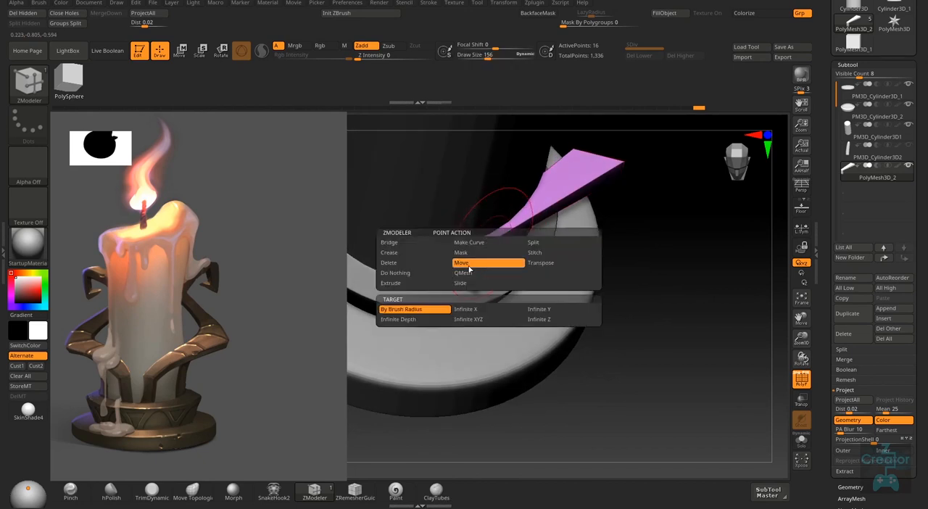
{"action": "left_click", "coordinate": [413, 310]}
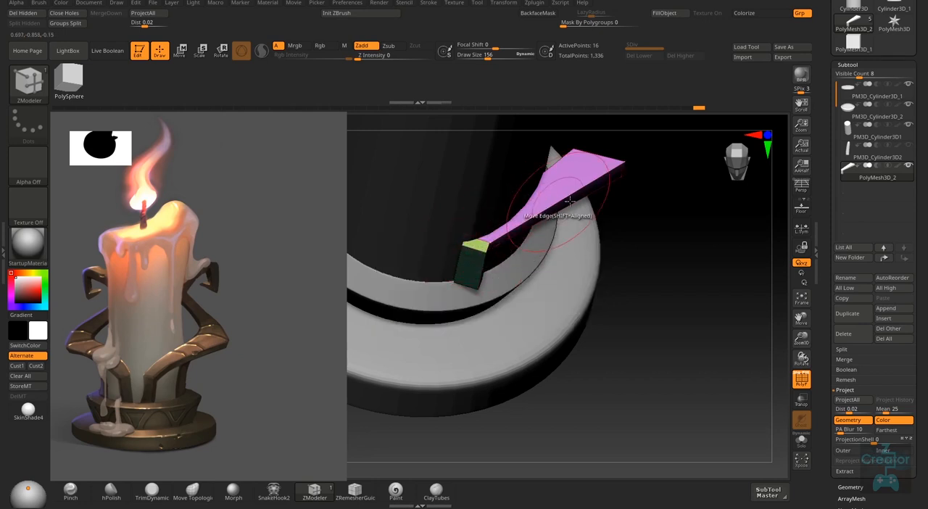
{"action": "key", "text": "space"}
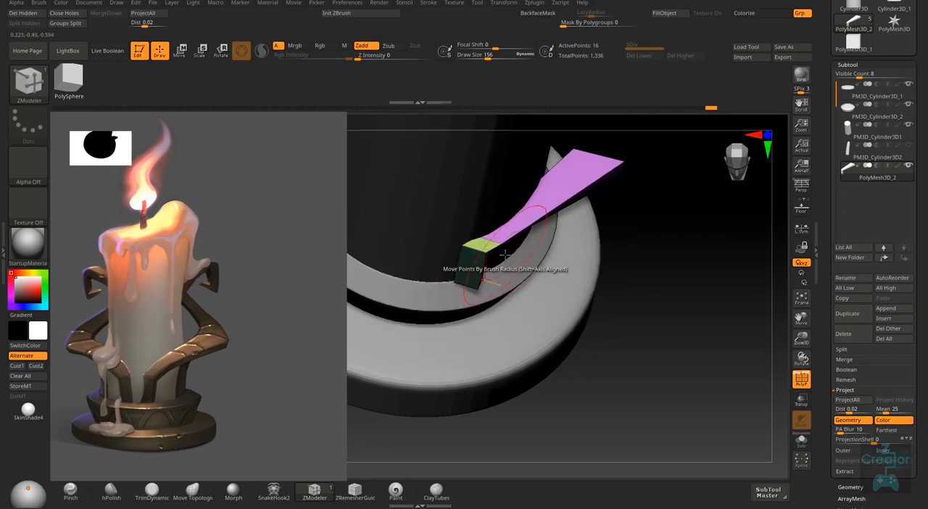
{"action": "mouse_move", "coordinate": [506, 254]}
{"action": "right_mouse_down"}
{"action": "mouse_move", "coordinate": [449, 250]}
{"action": "mouse_move", "coordinate": [455, 229]}
{"action": "mouse_move", "coordinate": [470, 231]}
{"action": "right_mouse_up"}
- Reduce the Draw Size to 41 and adjust individual points at the joint between arm and block
{"action": "key", "text": "s"}
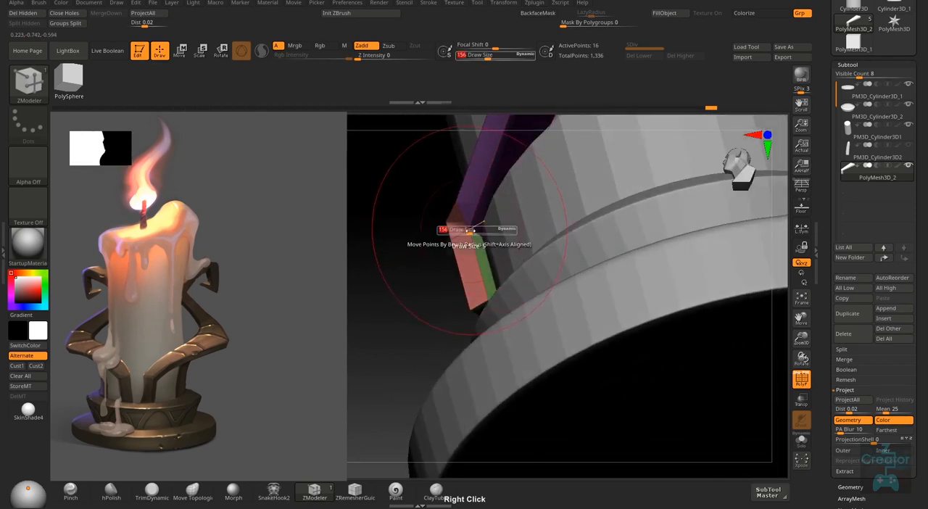
{"action": "left_click_drag", "start_coordinate": [469, 230], "coordinate": [456, 232]}
{"action": "mouse_move", "coordinate": [484, 242]}
{"action": "right_mouse_down"}
{"action": "mouse_move", "coordinate": [471, 230]}
{"action": "mouse_move", "coordinate": [454, 241]}
{"action": "mouse_move", "coordinate": [439, 231]}
{"action": "mouse_move", "coordinate": [475, 236]}
{"action": "mouse_move", "coordinate": [501, 225]}
{"action": "right_mouse_up"}
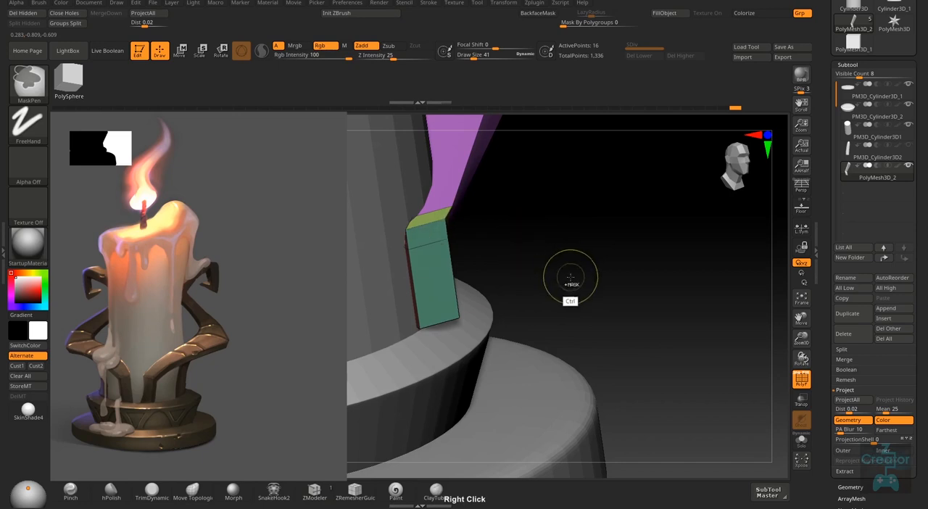
{"action": "right_click_drag", "start_coordinate": [553, 282], "coordinate": [519, 256]}
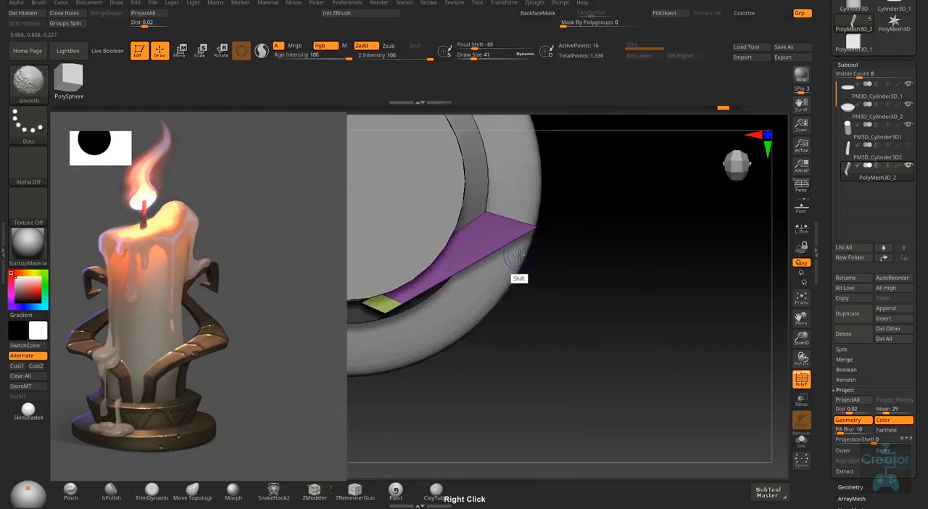
- Move the block's bottom points and edges down so its foot rests on the holder's ring
{"action": "mouse_move", "coordinate": [445, 317]}
{"action": "right_mouse_down"}
{"action": "mouse_move", "coordinate": [465, 297]}
{"action": "mouse_move", "coordinate": [473, 308]}
{"action": "mouse_move", "coordinate": [448, 313]}
{"action": "mouse_move", "coordinate": [463, 302]}
{"action": "mouse_move", "coordinate": [460, 292]}
{"action": "mouse_move", "coordinate": [538, 324]}
{"action": "mouse_move", "coordinate": [522, 317]}
{"action": "mouse_move", "coordinate": [625, 321]}
{"action": "right_mouse_up"}
{"action": "key", "text": "ctrl"}
{"action": "mouse_move", "coordinate": [473, 330]}
{"action": "right_mouse_down", "text": "alt"}
{"action": "mouse_move", "coordinate": [479, 385]}
{"action": "mouse_move", "coordinate": [471, 326]}
{"action": "right_mouse_up", "text": "alt"}
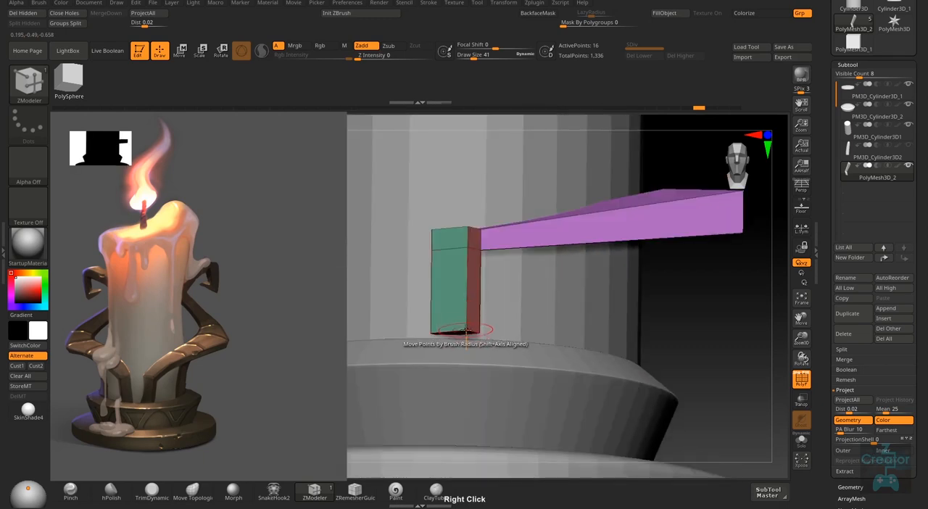
{"action": "right_click_drag", "start_coordinate": [464, 355], "coordinate": [430, 334]}
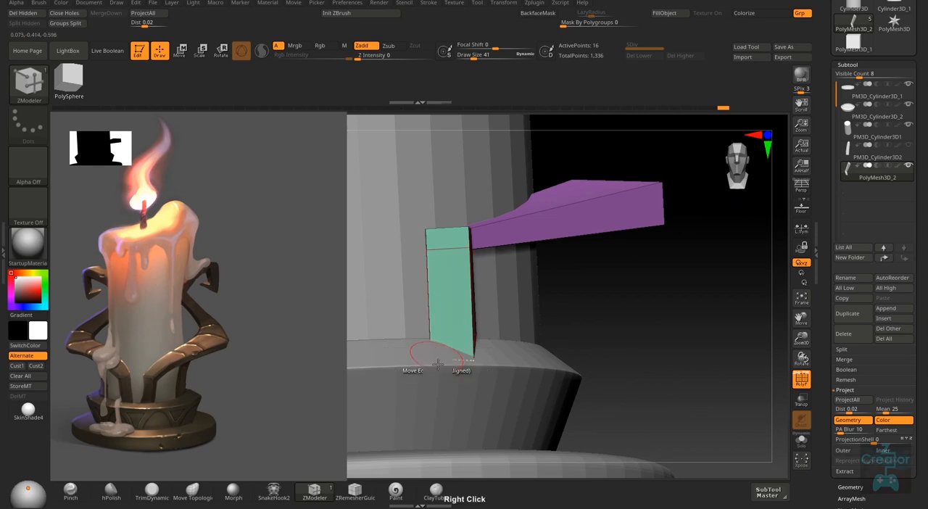
{"action": "right_click_drag", "start_coordinate": [438, 365], "coordinate": [482, 337]}
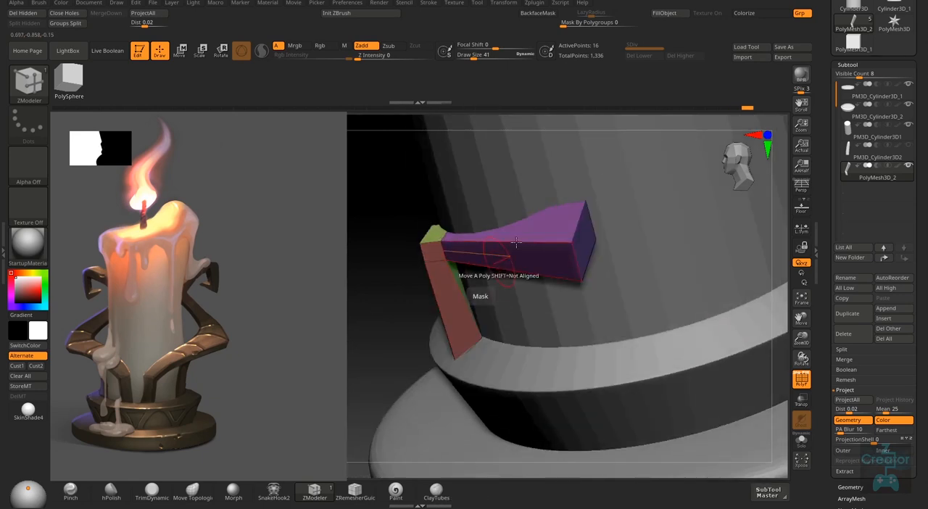
{"action": "right_click_drag", "start_coordinate": [446, 290], "coordinate": [443, 377]}
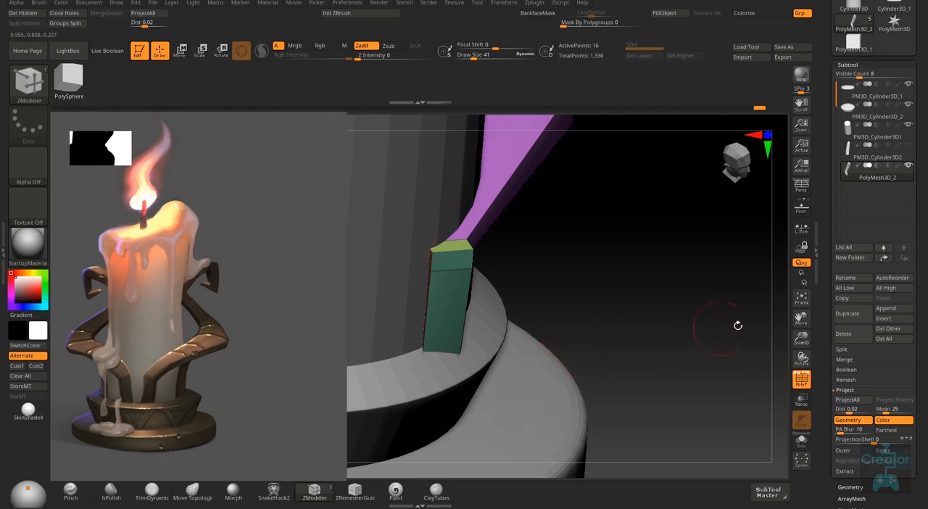
{"action": "right_click_drag", "start_coordinate": [583, 374], "coordinate": [562, 323]}
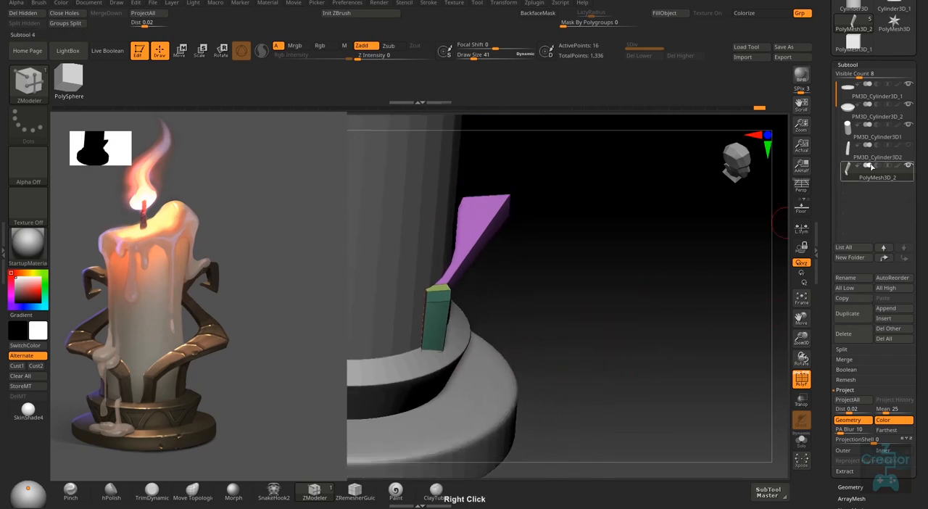
- With a Draw Size of 121, move the block's bottom edge and points inward along the holder's ring
{"action": "right_click_drag", "start_coordinate": [464, 377], "coordinate": [414, 363]}
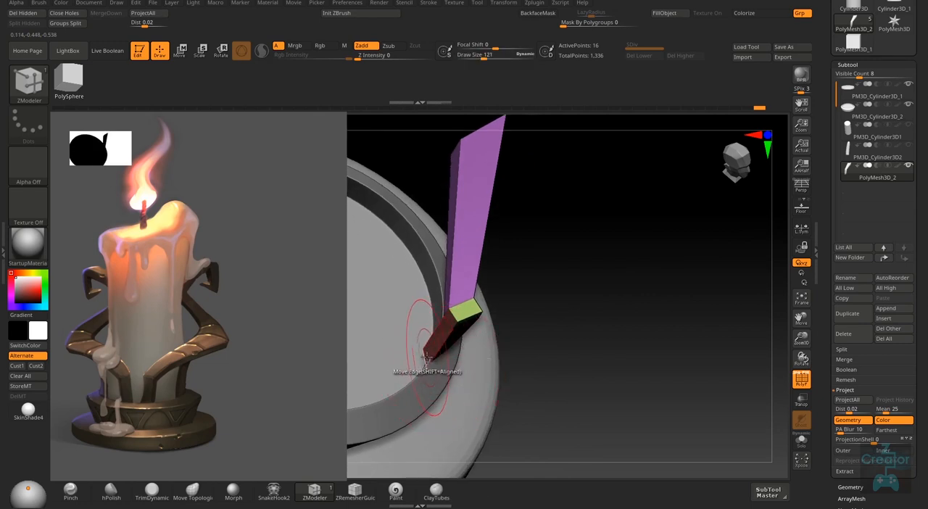
{"action": "right_click_drag", "start_coordinate": [433, 365], "coordinate": [436, 369]}
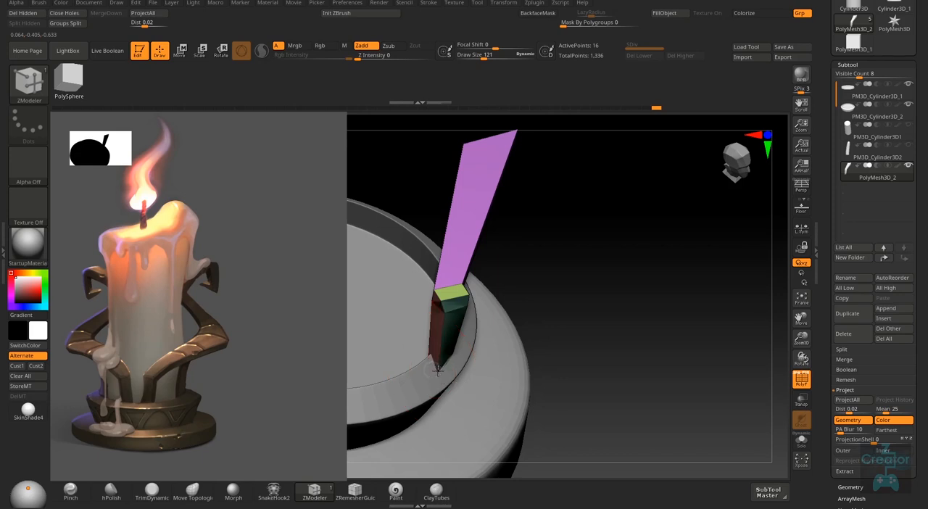
{"action": "right_click_drag", "start_coordinate": [432, 370], "coordinate": [461, 332]}
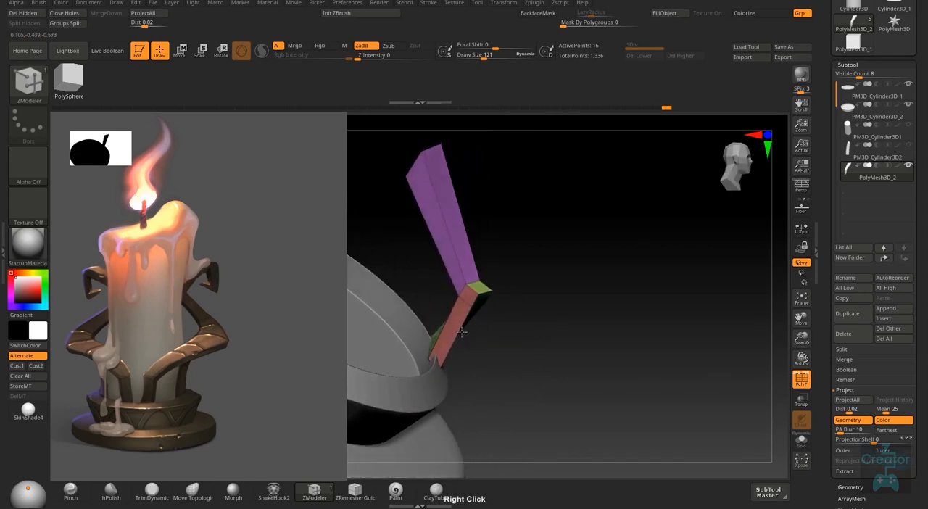
- Reduce the Draw Size to 27 and adjust the block's upper edge and corner points at the joint with the arm
{"action": "key", "text": "s"}
{"action": "left_click_drag", "start_coordinate": [480, 303], "coordinate": [476, 310]}
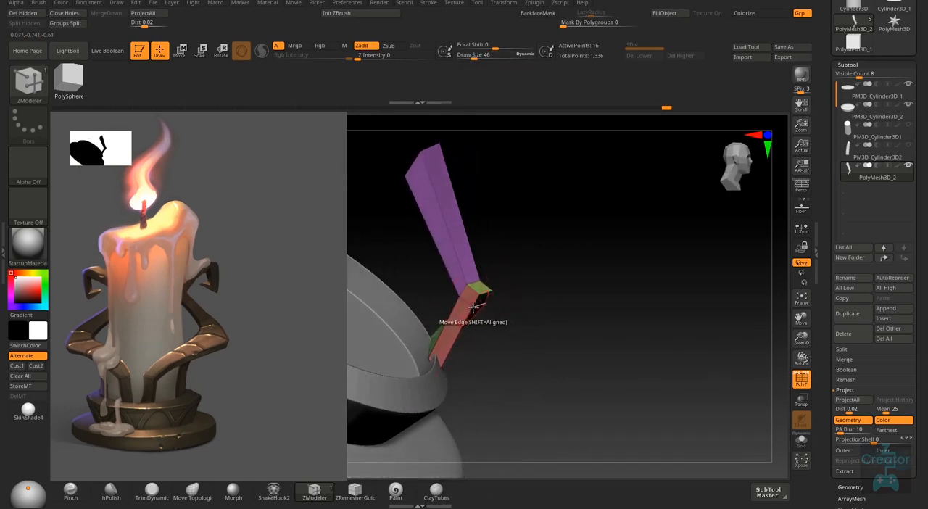
{"action": "right_click_drag", "start_coordinate": [474, 310], "coordinate": [520, 338]}
{"action": "right_click_drag", "start_coordinate": [467, 291], "coordinate": [476, 310]}
{"action": "left_click_drag", "start_coordinate": [478, 295], "coordinate": [480, 288]}
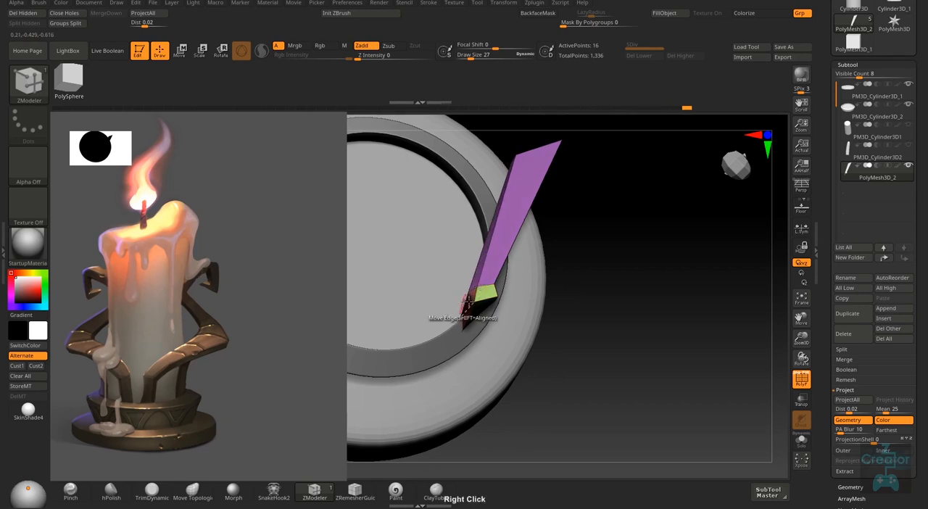
- Fine-tune the block's individual corner points so its foot sits on the ring and its sides follow the candle
{"action": "right_click_drag", "start_coordinate": [468, 301], "coordinate": [461, 335]}
{"action": "left_click_drag", "start_coordinate": [456, 347], "coordinate": [462, 342]}
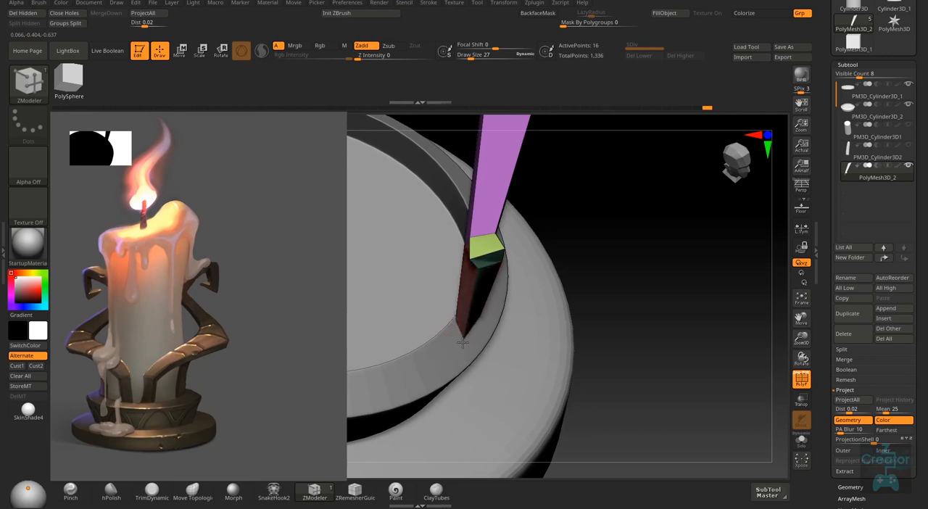
{"action": "right_click_drag", "start_coordinate": [461, 342], "coordinate": [442, 221]}
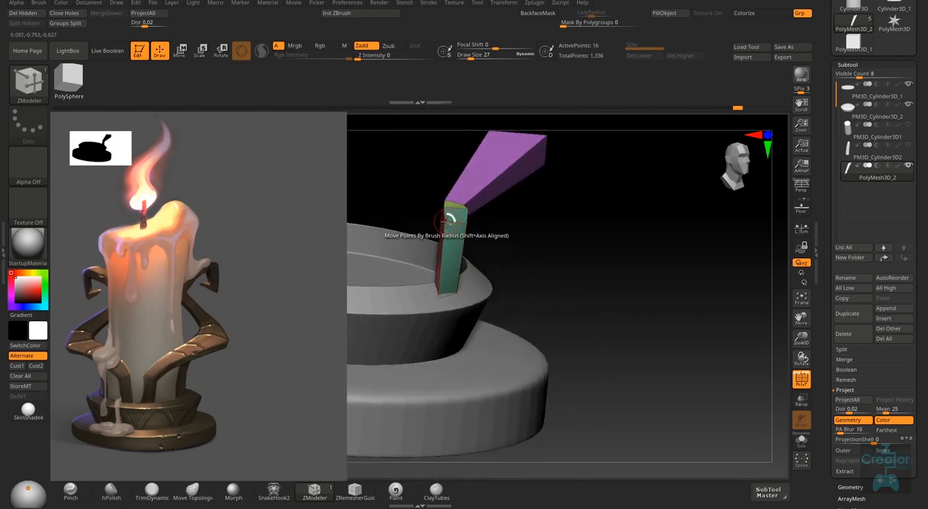
{"action": "right_click_drag", "start_coordinate": [535, 259], "coordinate": [544, 316]}
{"action": "right_click_drag", "start_coordinate": [560, 217], "coordinate": [600, 238]}
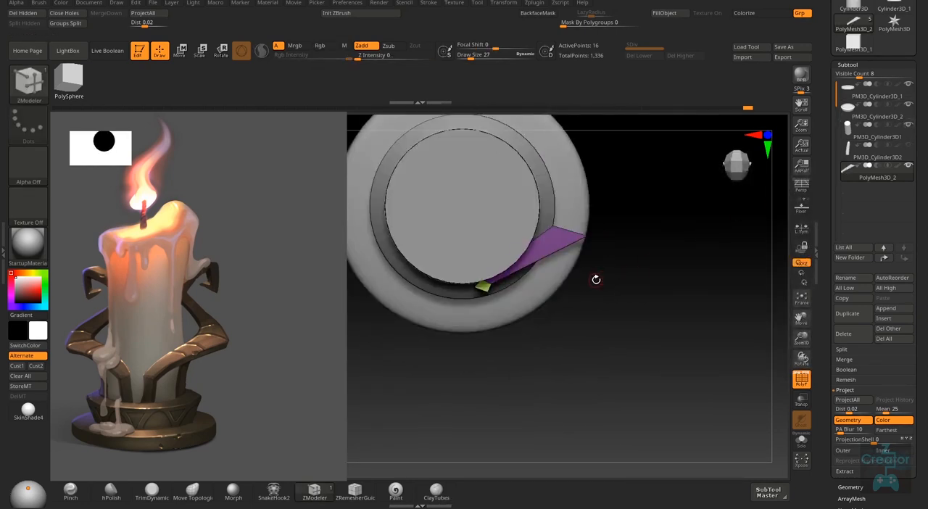
- Set the ZModeler edge action to Insert with Single EdgeLoop and add edge loops across the purple arm
{"action": "right_click_drag", "start_coordinate": [597, 275], "coordinate": [597, 234]}
{"action": "key", "text": "space"}
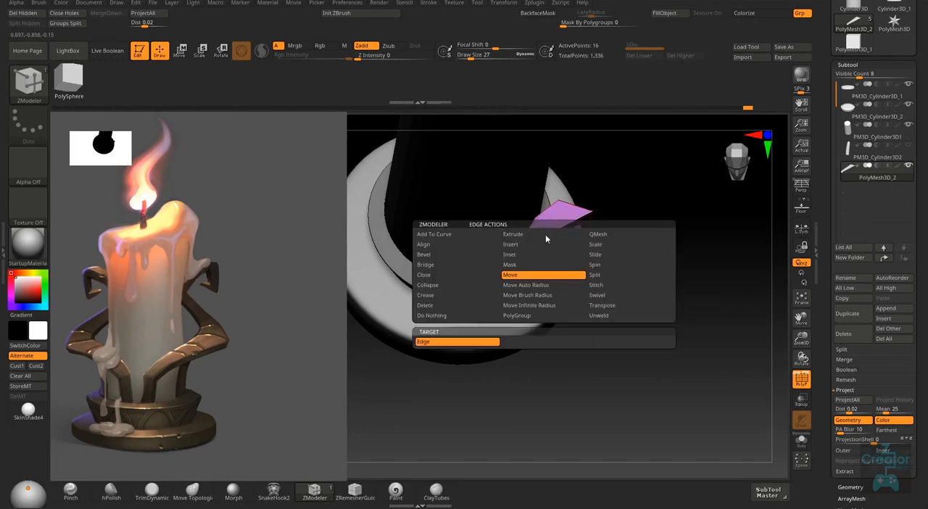
{"action": "left_click_drag", "start_coordinate": [553, 212], "coordinate": [483, 264]}
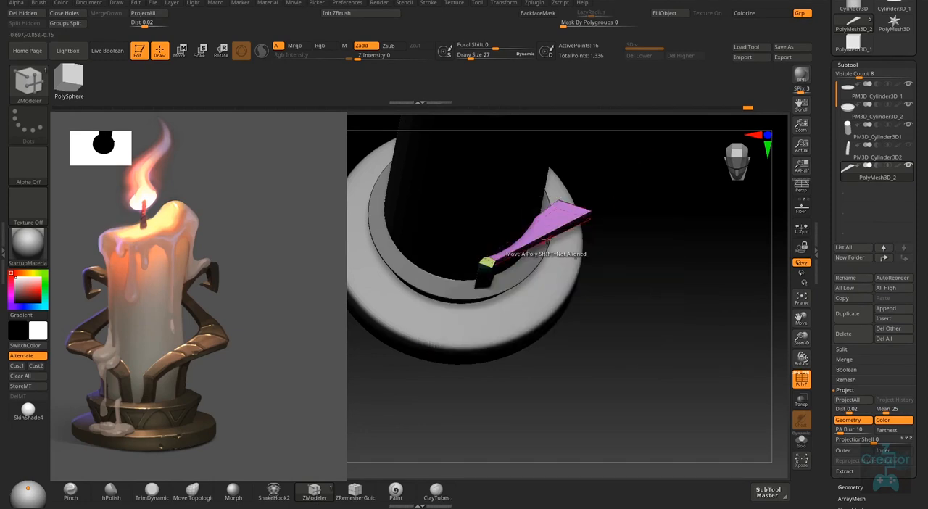
{"action": "key", "text": "space"}
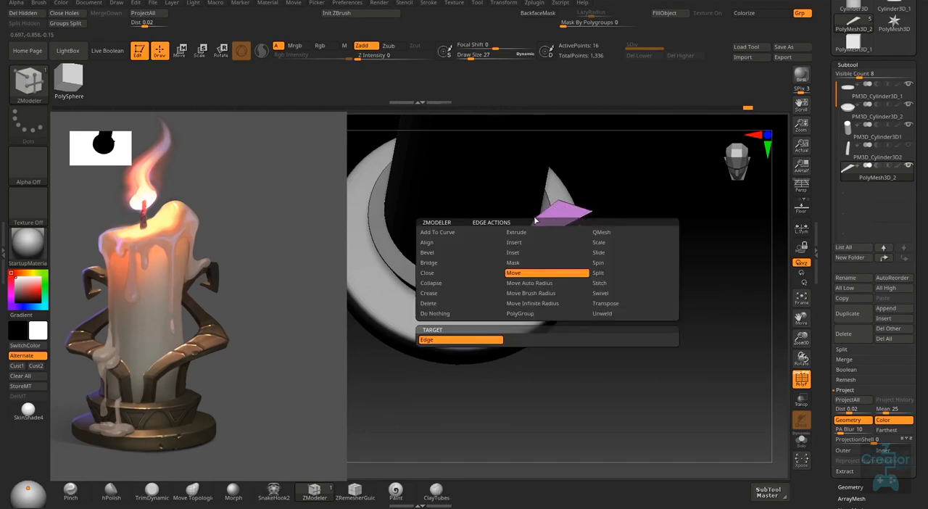
{"action": "left_click", "coordinate": [535, 243]}
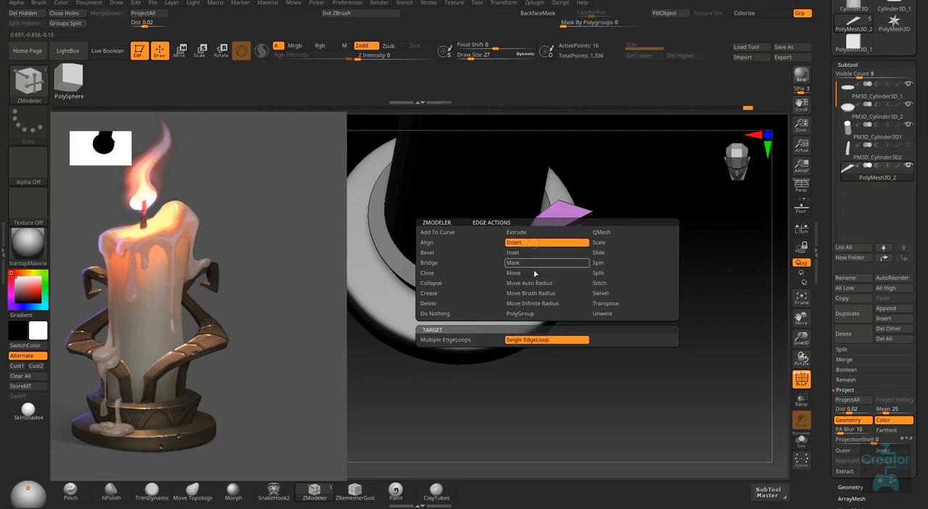
{"action": "left_click", "coordinate": [544, 341]}
{"action": "right_click_drag", "start_coordinate": [554, 269], "coordinate": [540, 232]}
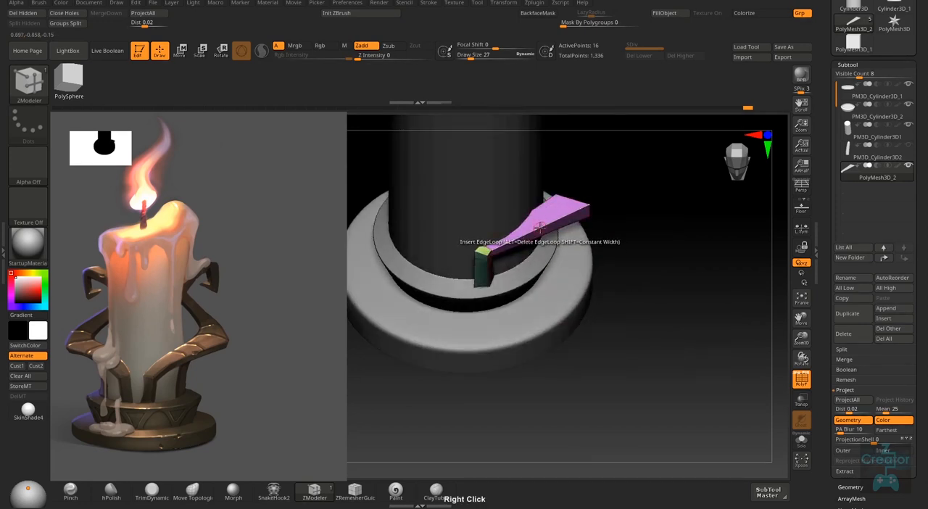
{"action": "left_click", "coordinate": [563, 216]}
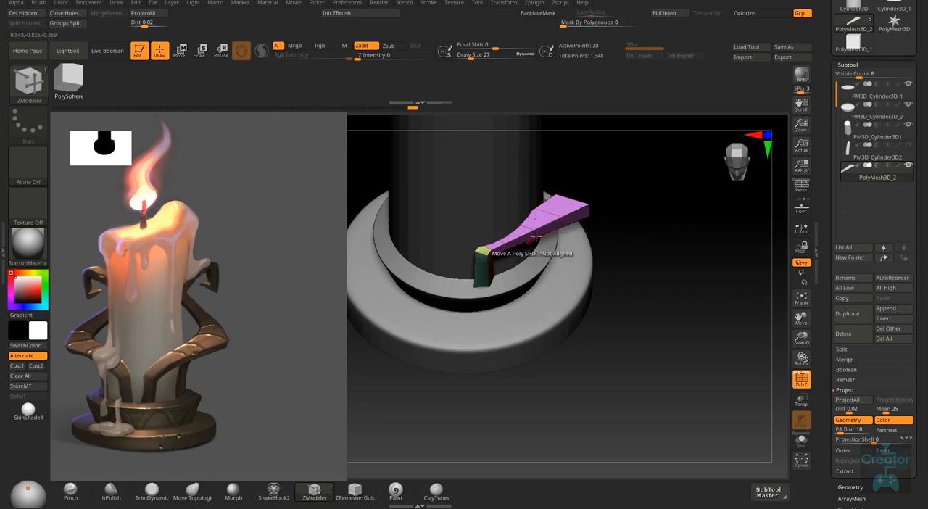
{"action": "right_click_drag", "start_coordinate": [536, 237], "coordinate": [497, 247]}
- Change the ZModeler edge action to Move Brush Radius with EdgeLoop Complete as the target
{"action": "key", "text": "space"}
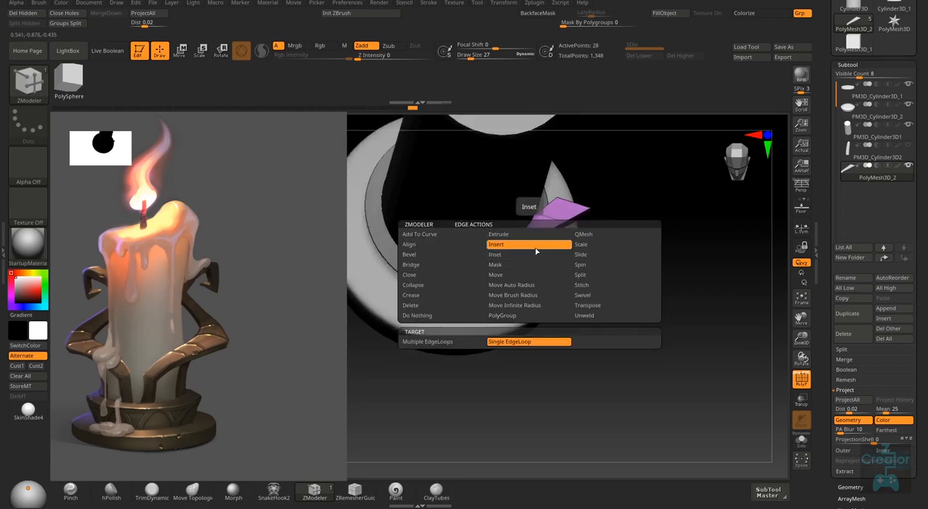
{"action": "left_click", "coordinate": [507, 275]}
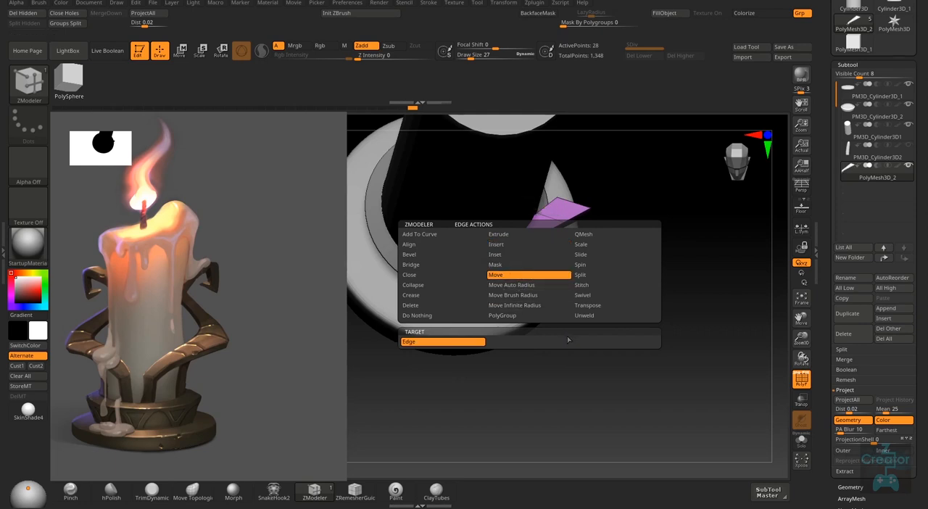
{"action": "left_click", "coordinate": [529, 286]}
{"action": "left_click", "coordinate": [531, 296]}
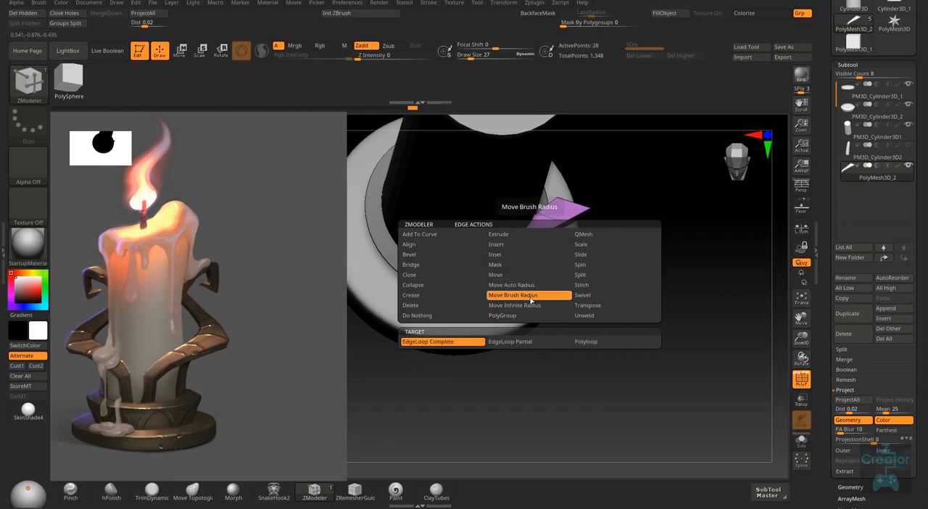
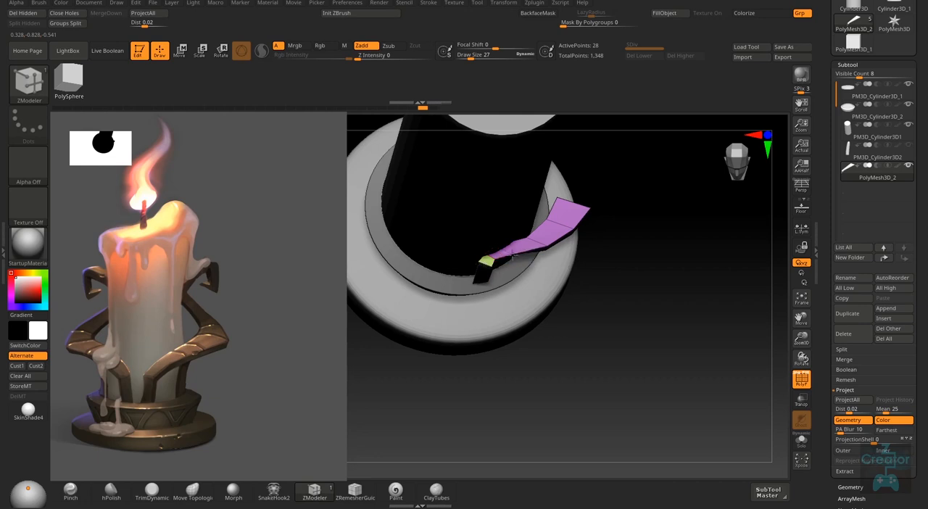
- Move the middle edge loops of the purple arm to curve it along the ring's outline
{"action": "right_click_drag", "start_coordinate": [514, 258], "coordinate": [488, 225]}
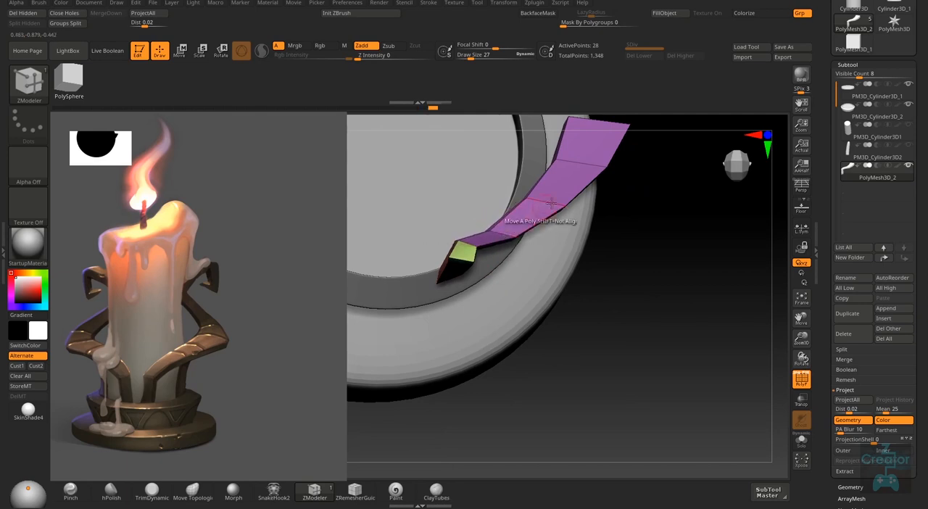
{"action": "left_click_drag", "start_coordinate": [551, 203], "coordinate": [587, 165]}
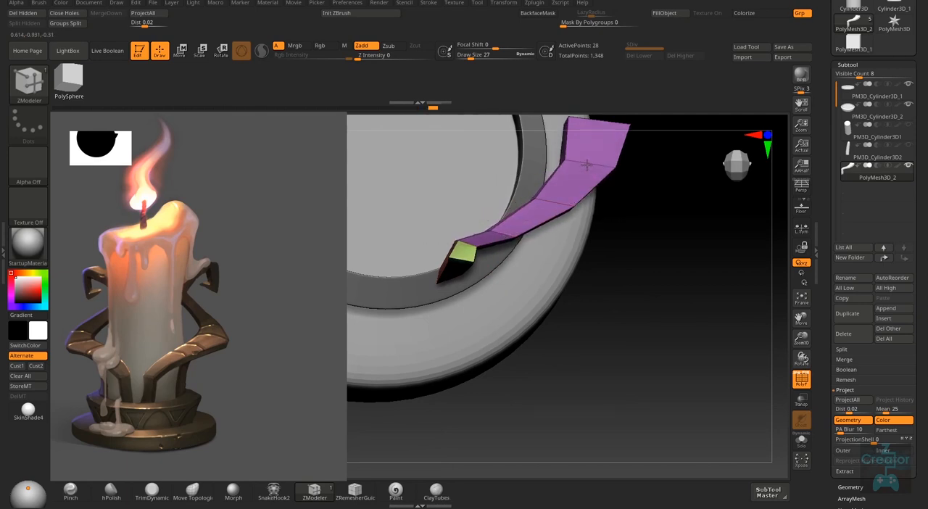
{"action": "right_click_drag", "start_coordinate": [646, 258], "coordinate": [719, 222]}
{"action": "right_click_drag", "start_coordinate": [605, 245], "coordinate": [532, 243]}
{"action": "key", "text": "space"}
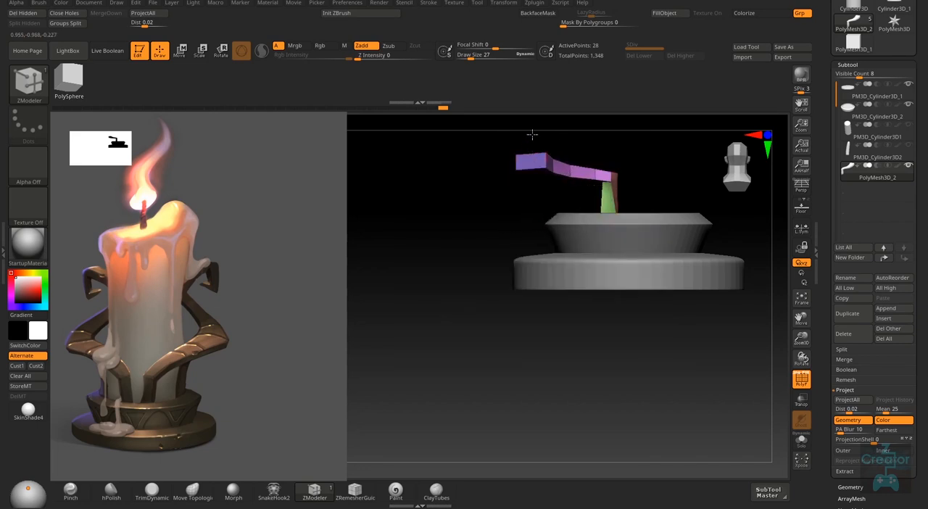
- Set the ZModeler polygon Move target to Polygroup Island and try to lower the arm's end
{"action": "right_click_drag", "start_coordinate": [522, 198], "coordinate": [602, 208]}
{"action": "right_click_drag", "start_coordinate": [670, 204], "coordinate": [697, 201], "text": "shift"}
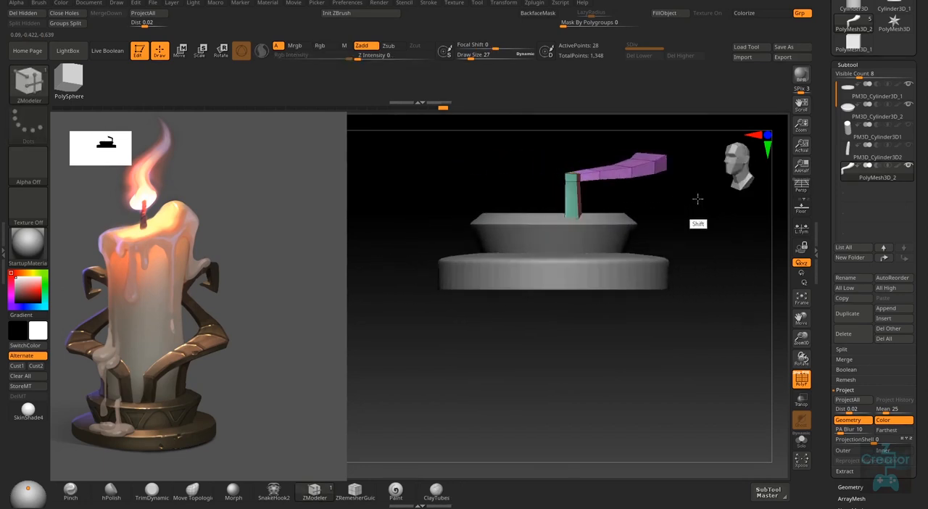
{"action": "right_click_drag", "start_coordinate": [643, 216], "coordinate": [555, 317], "text": "alt"}
{"action": "right_click_drag", "start_coordinate": [582, 280], "coordinate": [539, 301], "text": "shift"}
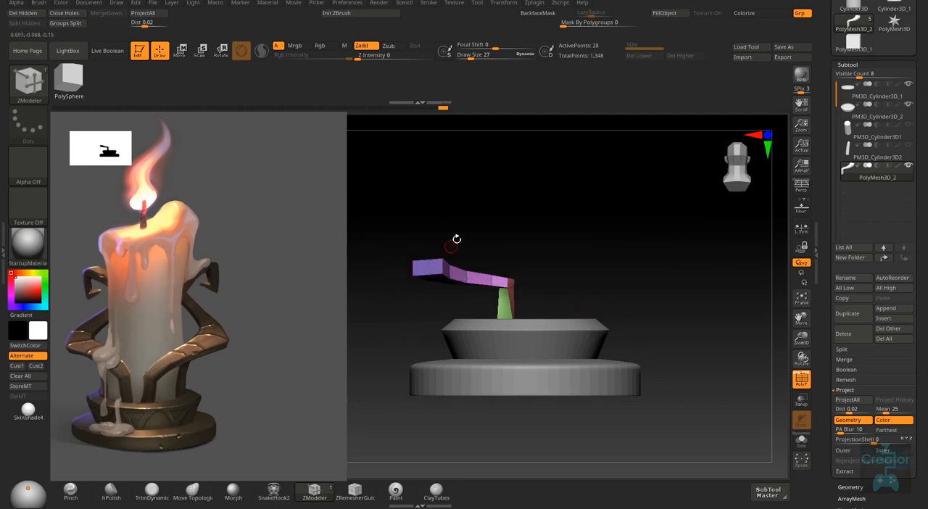
{"action": "right_click_drag", "start_coordinate": [451, 247], "coordinate": [611, 377]}
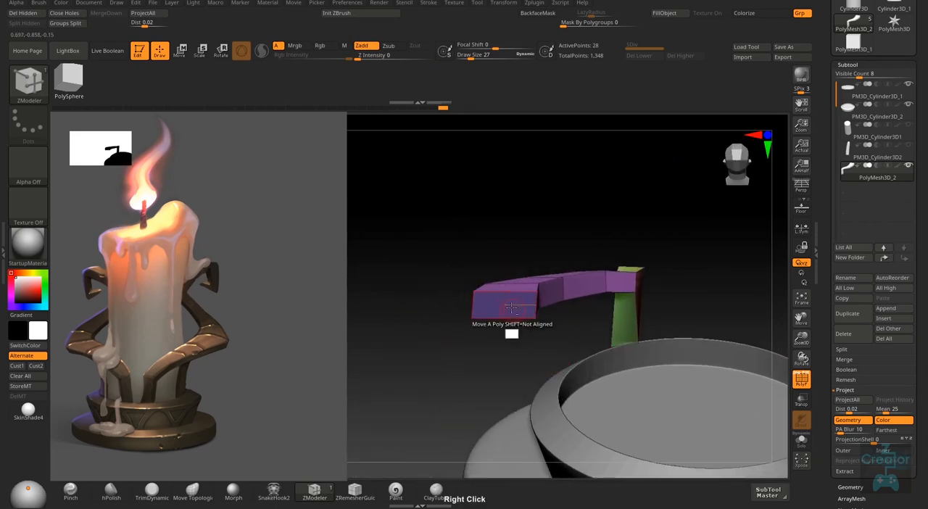
{"action": "right_click", "coordinate": [511, 308]}
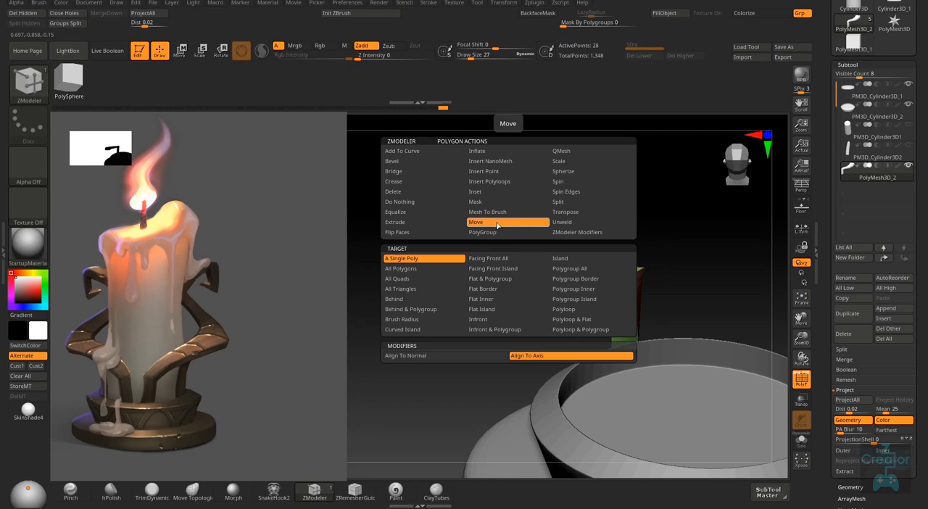
{"action": "left_click", "coordinate": [606, 300]}
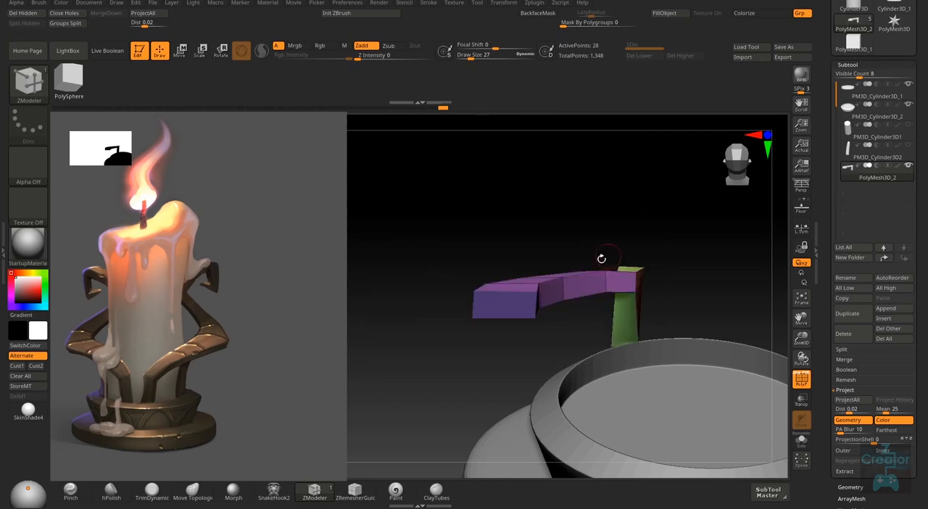
{"action": "mouse_move", "coordinate": [510, 295]}
{"action": "right_mouse_down"}
{"action": "mouse_move", "coordinate": [518, 287]}
{"action": "mouse_move", "coordinate": [500, 361]}
{"action": "right_mouse_up"}
{"action": "key", "text": "ctrl+z"}
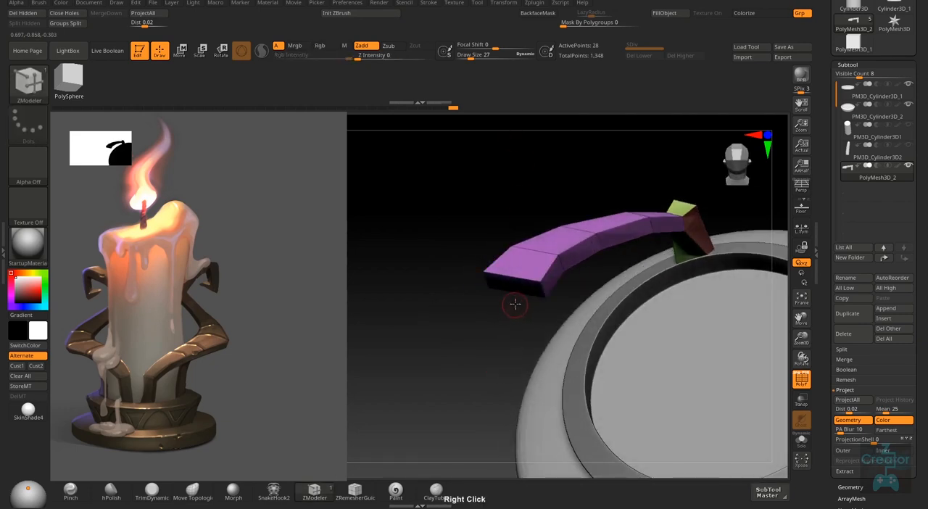
- Set the polygon Move modifier to Align To Normal and try to move the arm's end polygroup
{"action": "right_click_drag", "start_coordinate": [514, 304], "coordinate": [523, 284]}
{"action": "right_click", "coordinate": [522, 282]}
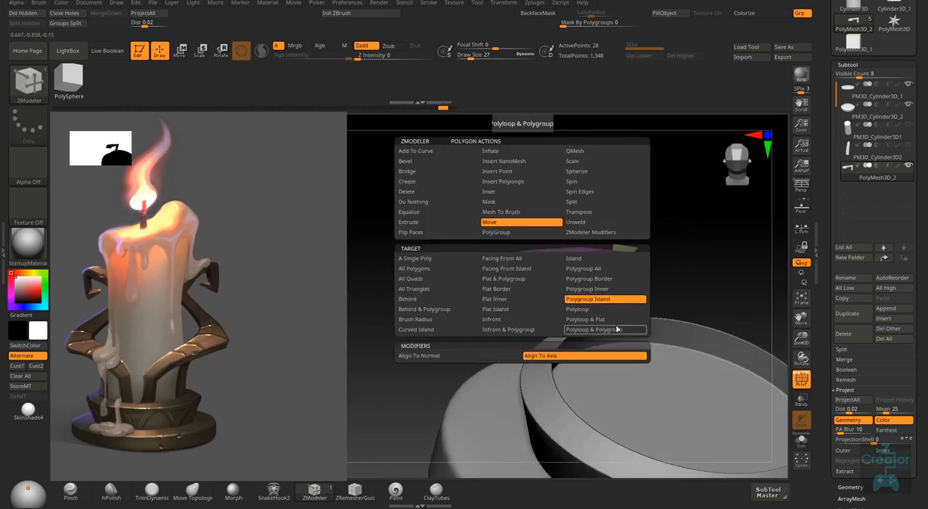
{"action": "left_click", "coordinate": [481, 356]}
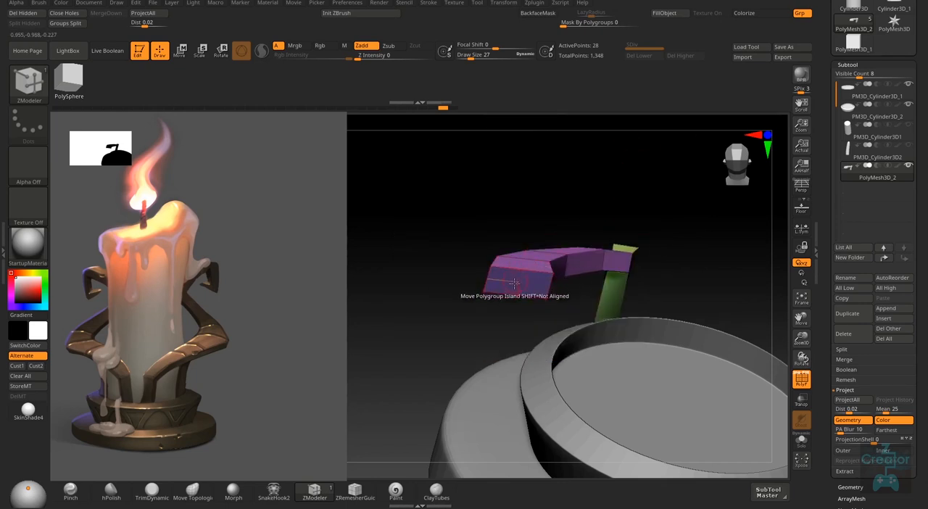
{"action": "right_click_drag", "start_coordinate": [519, 284], "coordinate": [521, 285]}
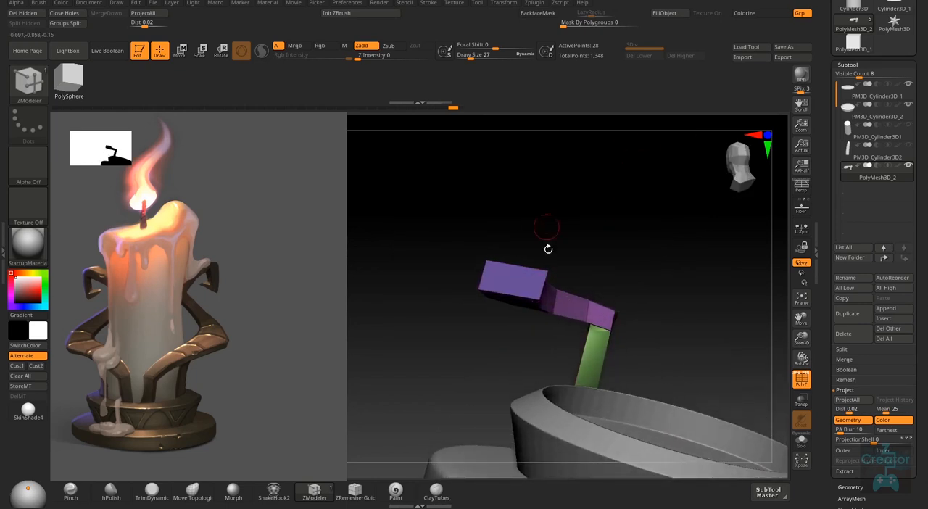
{"action": "right_click_drag", "start_coordinate": [548, 249], "coordinate": [513, 315]}
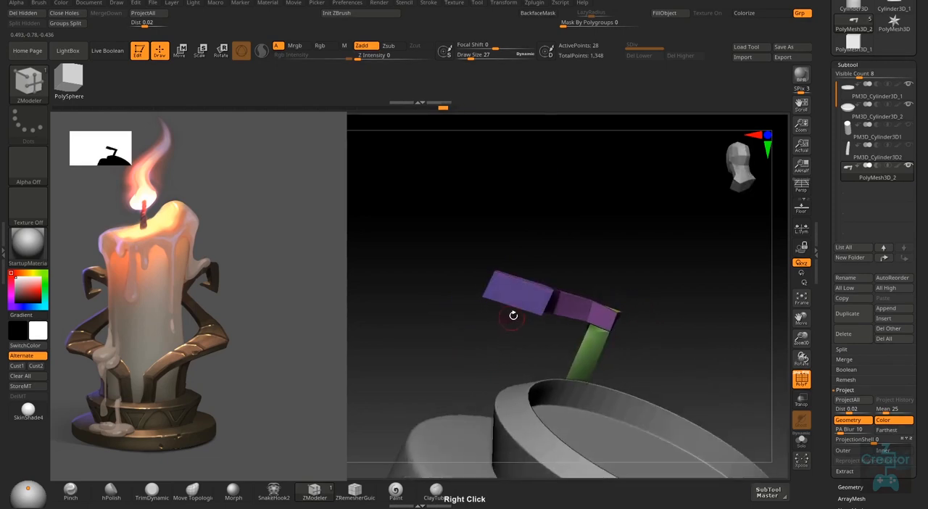
{"action": "right_click", "coordinate": [523, 294]}
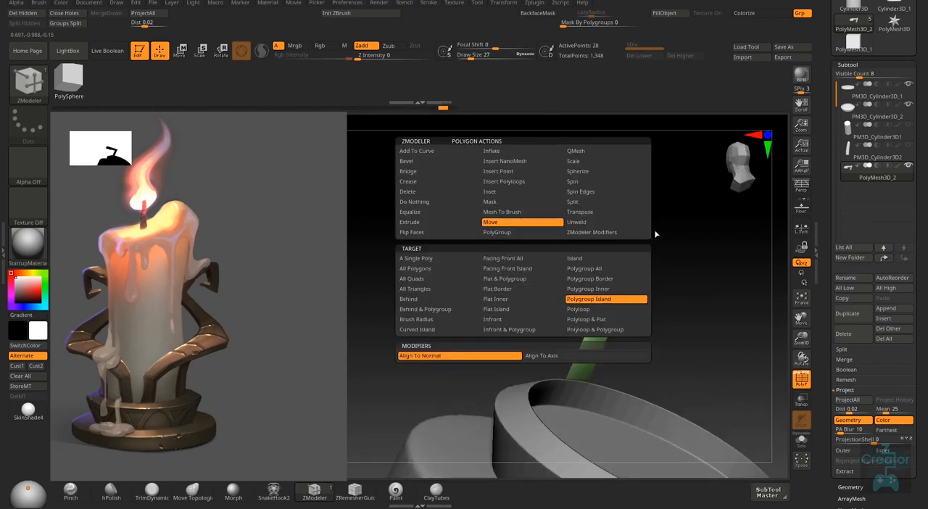
{"action": "mouse_move", "coordinate": [686, 337]}
{"action": "right_mouse_down"}
{"action": "mouse_move", "coordinate": [628, 323]}
{"action": "mouse_move", "coordinate": [684, 326]}
{"action": "mouse_move", "coordinate": [682, 344]}
{"action": "mouse_move", "coordinate": [628, 309]}
{"action": "mouse_move", "coordinate": [644, 269]}
{"action": "mouse_move", "coordinate": [641, 340]}
{"action": "mouse_move", "coordinate": [662, 253]}
{"action": "mouse_move", "coordinate": [563, 340]}
{"action": "mouse_move", "coordinate": [655, 365]}
{"action": "mouse_move", "coordinate": [646, 329]}
{"action": "mouse_move", "coordinate": [657, 320]}
{"action": "mouse_move", "coordinate": [669, 332]}
{"action": "right_mouse_up"}
- Reset the Move gizmo's orientation and raise the outer end of the arm along the Y axis
{"action": "key", "text": "w"}
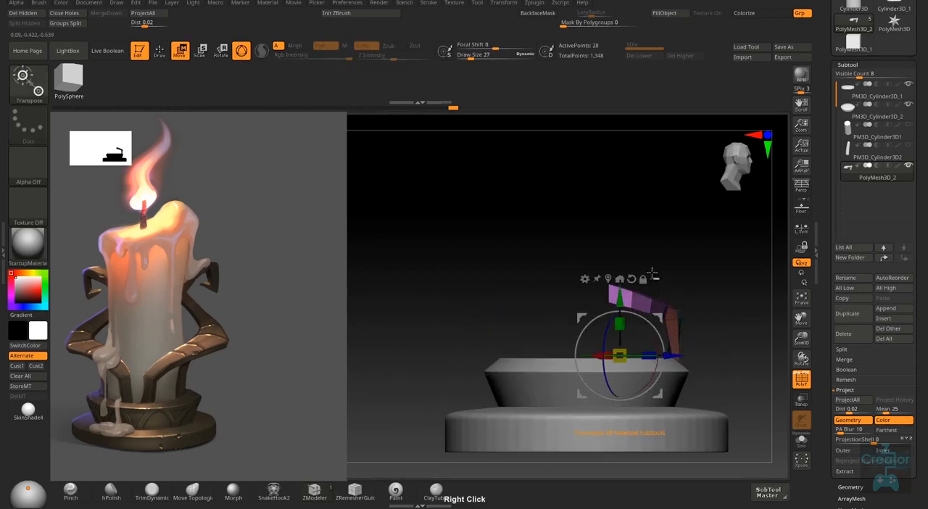
{"action": "left_click", "coordinate": [631, 278], "text": "alt"}
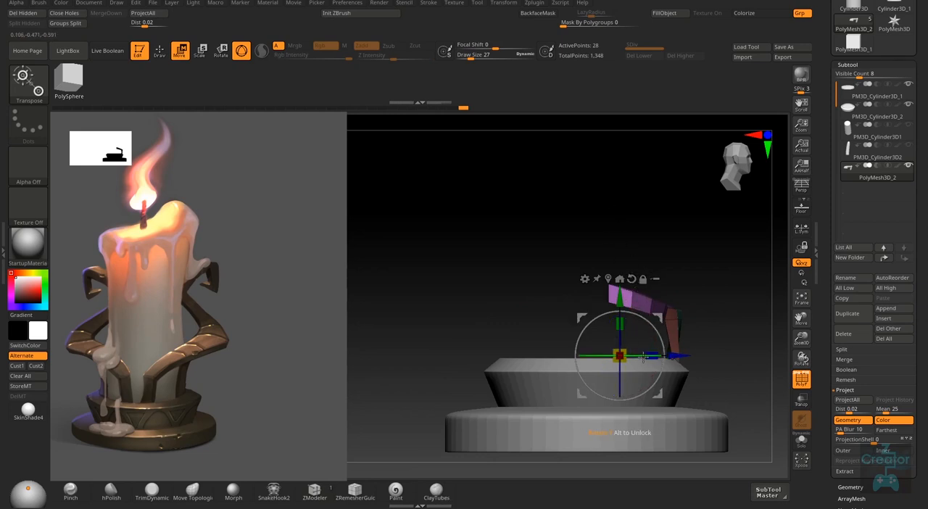
{"action": "left_click_drag", "start_coordinate": [637, 355], "coordinate": [611, 364], "text": "alt"}
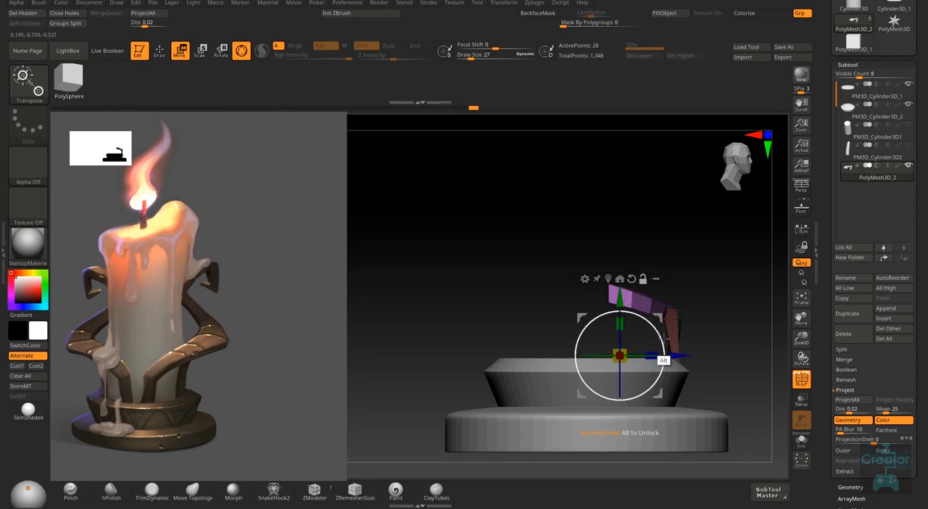
{"action": "right_click_drag", "start_coordinate": [689, 348], "coordinate": [669, 279]}
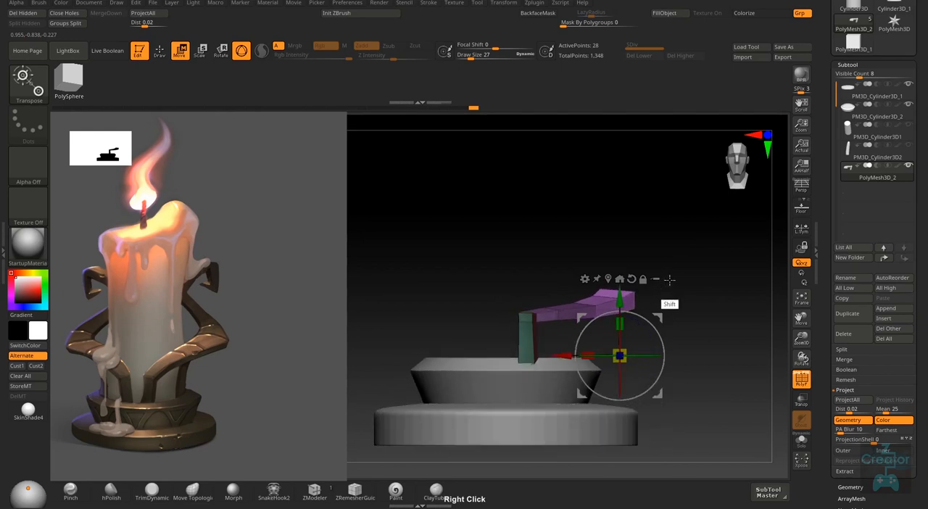
{"action": "left_click_drag", "start_coordinate": [620, 299], "coordinate": [620, 275]}
{"action": "mouse_move", "coordinate": [652, 259]}
{"action": "right_mouse_down"}
{"action": "mouse_move", "coordinate": [667, 282]}
{"action": "mouse_move", "coordinate": [689, 279]}
{"action": "mouse_move", "coordinate": [660, 256]}
{"action": "right_mouse_up"}
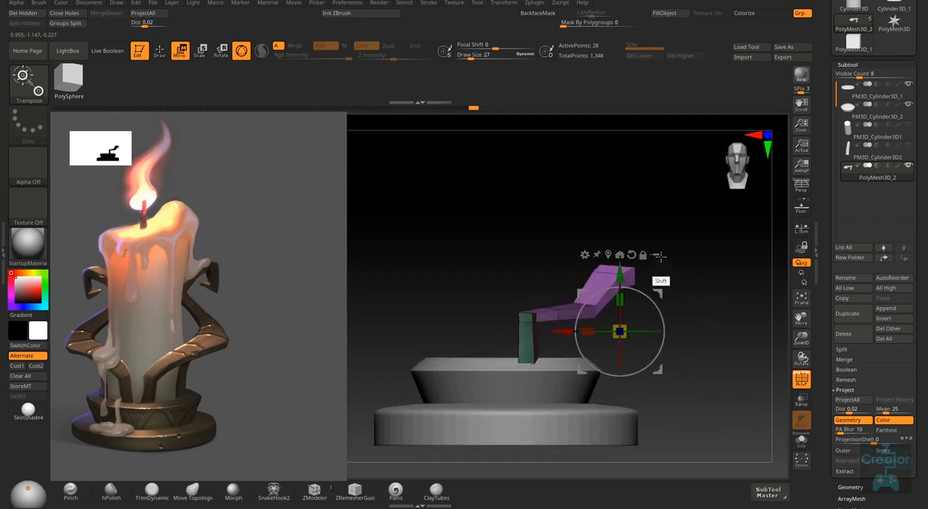
{"action": "left_click_drag", "start_coordinate": [620, 272], "coordinate": [619, 268]}
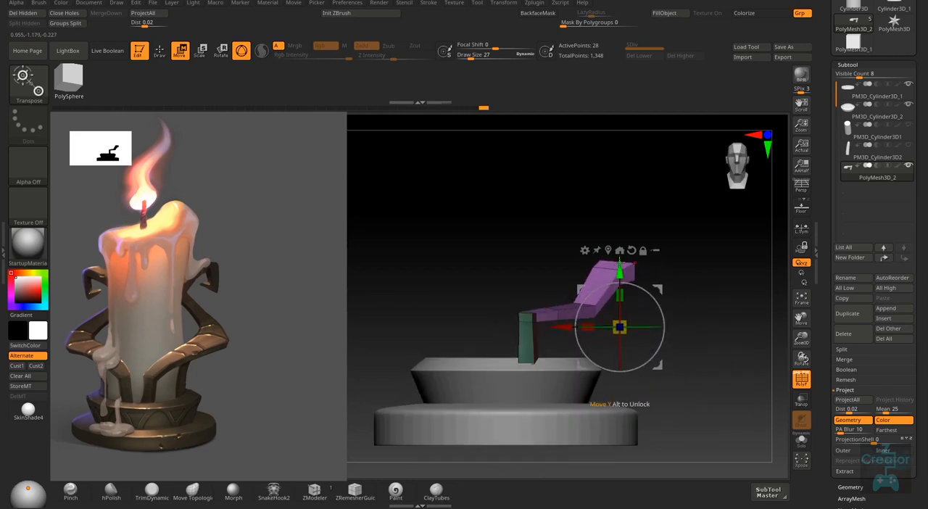
{"action": "right_click_drag", "start_coordinate": [690, 298], "coordinate": [704, 304]}
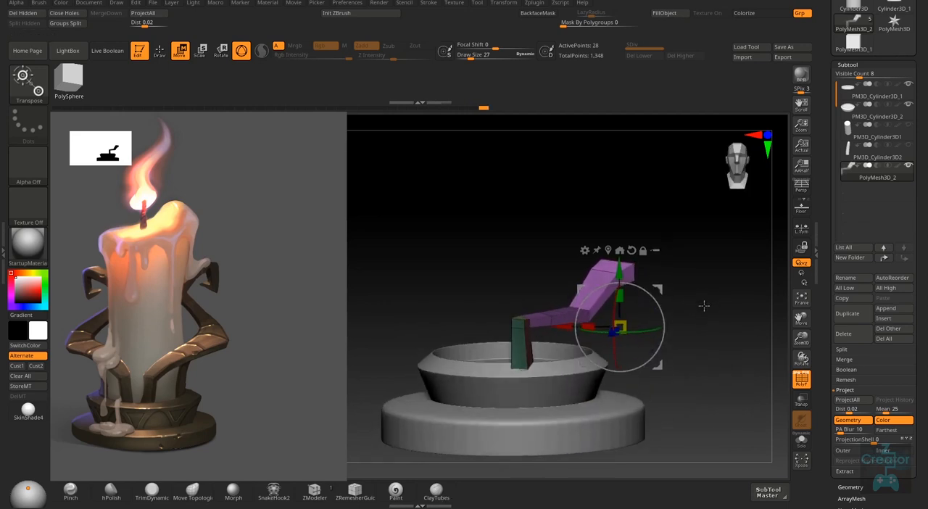
- Return to ZModeler drawing and move the arm's middle edge loops so it slopes up like the reference holder
{"action": "key", "text": "q"}
{"action": "key", "text": "ctrl"}
{"action": "right_click_drag", "start_coordinate": [579, 302], "coordinate": [589, 311], "text": "ctrl"}
{"action": "right_click", "coordinate": [588, 313]}
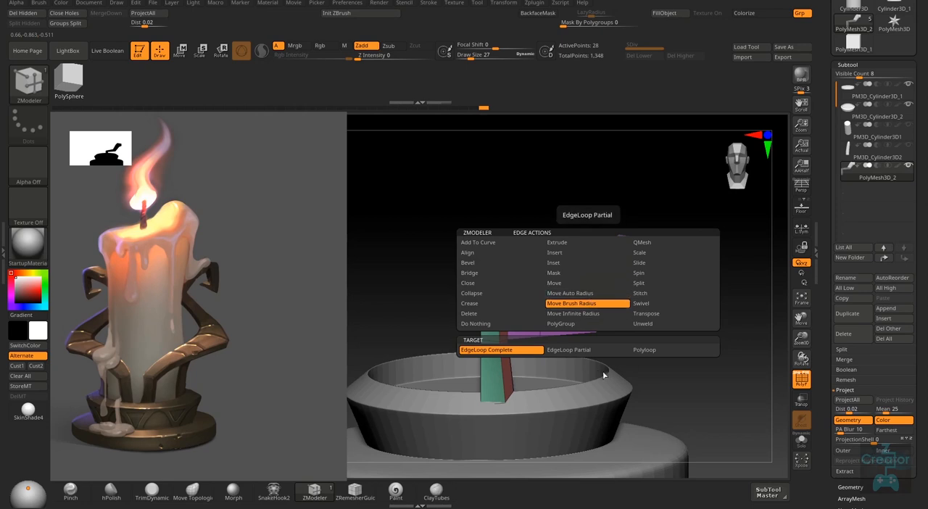
{"action": "right_click_drag", "start_coordinate": [582, 321], "coordinate": [585, 310]}
{"action": "left_click_drag", "start_coordinate": [585, 311], "coordinate": [581, 288]}
{"action": "right_click_drag", "start_coordinate": [588, 315], "coordinate": [613, 298]}
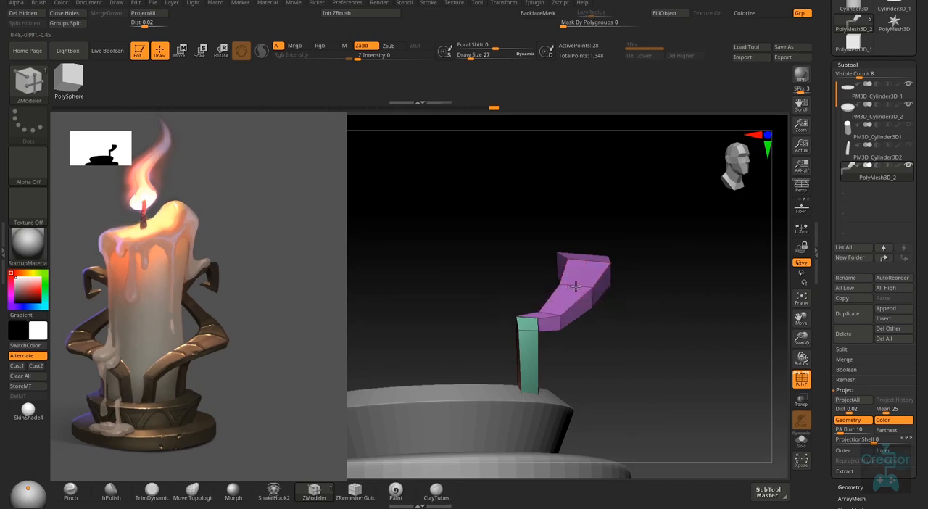
{"action": "right_click_drag", "start_coordinate": [240, 408], "coordinate": [218, 368]}
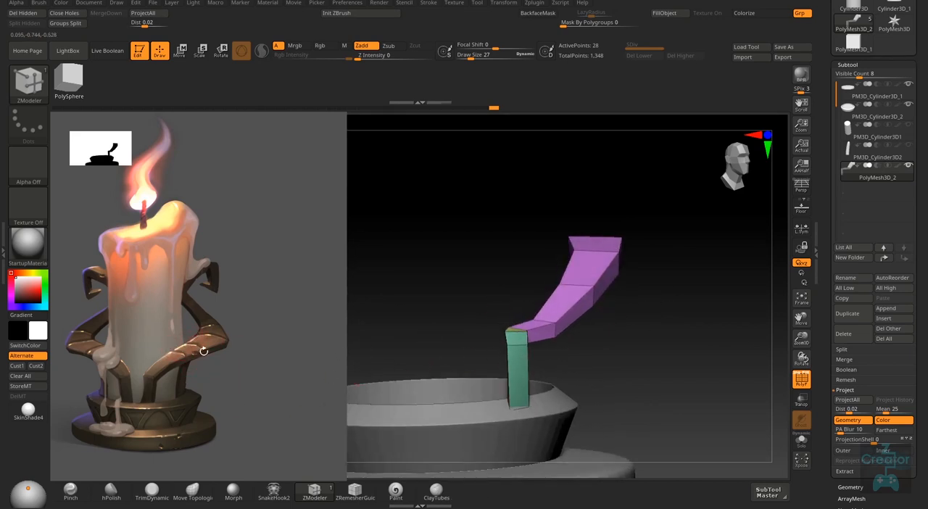
{"action": "mouse_move", "coordinate": [558, 324]}
{"action": "right_mouse_down"}
{"action": "mouse_move", "coordinate": [544, 316]}
{"action": "mouse_move", "coordinate": [573, 281]}
{"action": "mouse_move", "coordinate": [562, 315]}
{"action": "right_mouse_up"}
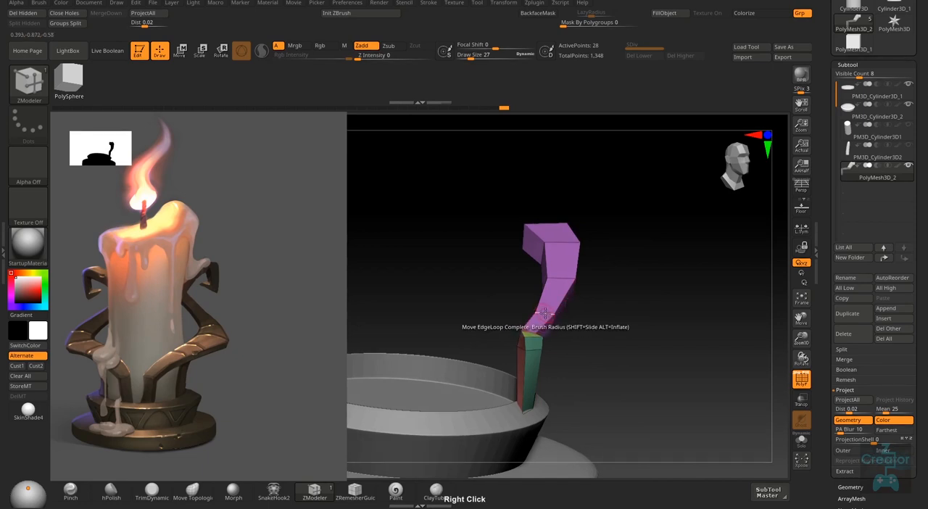
- Show the PM3D_Cylinder3D1 candle subtool and turn on the perspective view
{"action": "right_click_drag", "start_coordinate": [636, 282], "coordinate": [573, 275]}
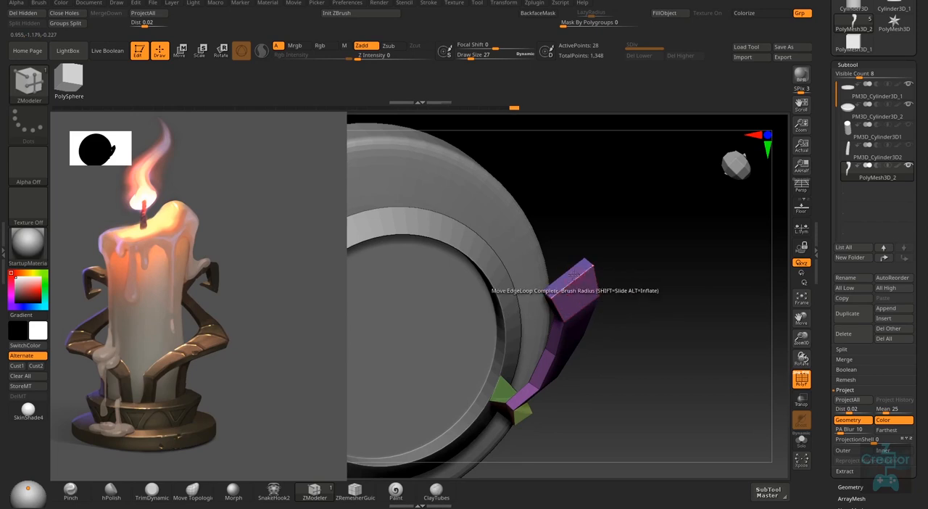
{"action": "left_click", "coordinate": [909, 124]}
{"action": "right_click_drag", "start_coordinate": [644, 331], "coordinate": [620, 368]}
{"action": "left_click", "coordinate": [802, 185]}
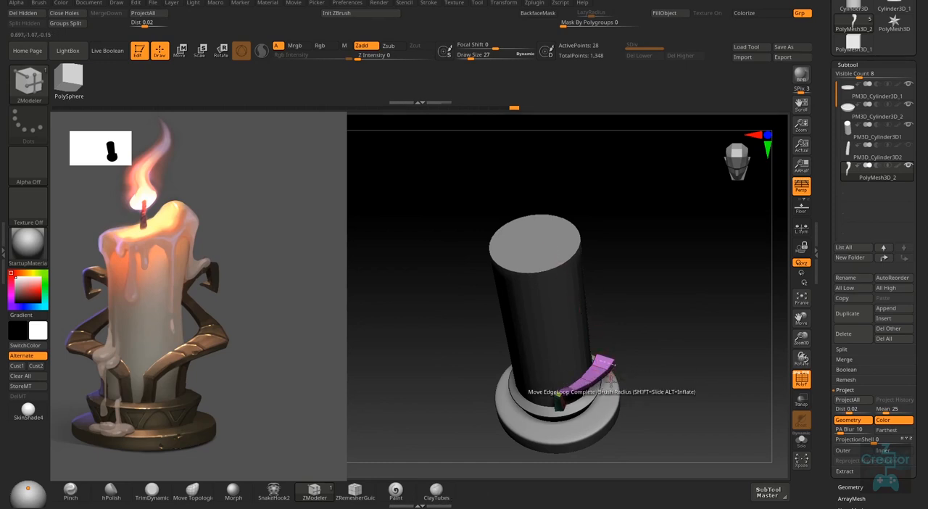
- Adjust the points and edges where the arm meets the block so the joint follows the candle
{"action": "right_click_drag", "start_coordinate": [610, 379], "coordinate": [581, 338]}
{"action": "right_click_drag", "start_coordinate": [561, 385], "coordinate": [585, 466], "text": "alt"}
{"action": "right_click_drag", "start_coordinate": [573, 418], "coordinate": [578, 352], "text": "alt"}
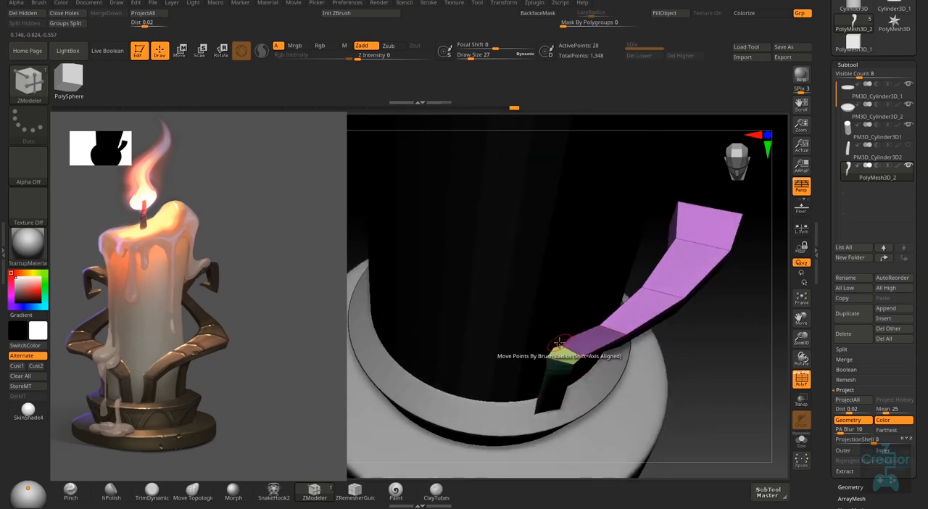
{"action": "mouse_move", "coordinate": [573, 370]}
{"action": "right_mouse_down"}
{"action": "mouse_move", "coordinate": [590, 364]}
{"action": "mouse_move", "coordinate": [588, 377]}
{"action": "mouse_move", "coordinate": [651, 352]}
{"action": "mouse_move", "coordinate": [570, 369]}
{"action": "right_mouse_up"}
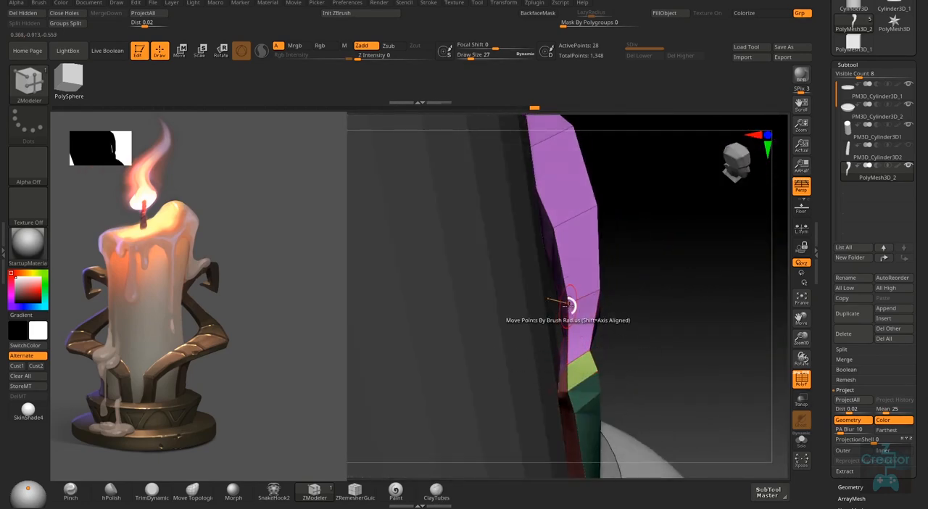
{"action": "mouse_move", "coordinate": [681, 356]}
{"action": "right_mouse_down"}
{"action": "mouse_move", "coordinate": [659, 375]}
{"action": "mouse_move", "coordinate": [664, 358]}
{"action": "mouse_move", "coordinate": [694, 341]}
{"action": "mouse_move", "coordinate": [667, 355]}
{"action": "right_mouse_up"}
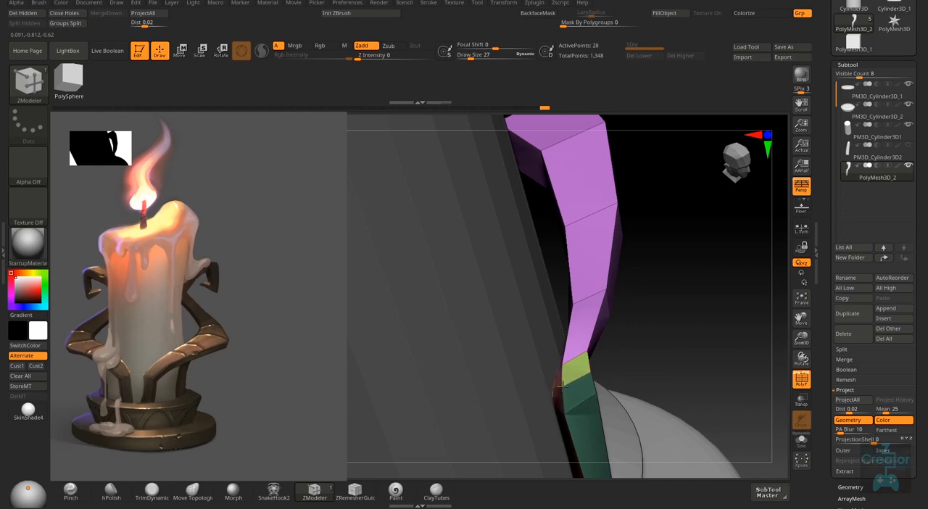
{"action": "mouse_move", "coordinate": [620, 364]}
{"action": "right_mouse_down"}
{"action": "mouse_move", "coordinate": [608, 373]}
{"action": "mouse_move", "coordinate": [642, 347]}
{"action": "mouse_move", "coordinate": [601, 387]}
{"action": "mouse_move", "coordinate": [534, 420]}
{"action": "mouse_move", "coordinate": [625, 363]}
{"action": "right_mouse_up"}
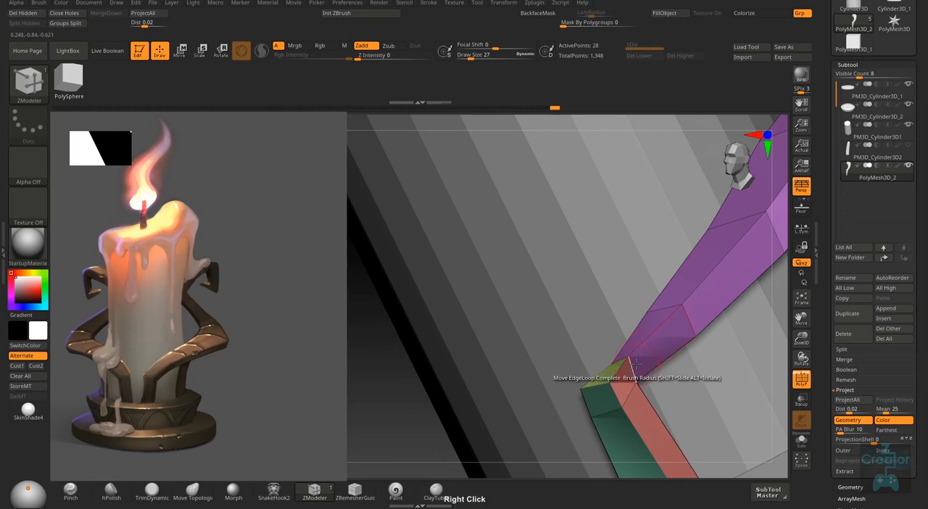
{"action": "mouse_move", "coordinate": [635, 363]}
{"action": "right_mouse_down"}
{"action": "mouse_move", "coordinate": [623, 381]}
{"action": "mouse_move", "coordinate": [638, 370]}
{"action": "mouse_move", "coordinate": [635, 378]}
{"action": "mouse_move", "coordinate": [630, 365]}
{"action": "mouse_move", "coordinate": [628, 380]}
{"action": "mouse_move", "coordinate": [630, 402]}
{"action": "mouse_move", "coordinate": [638, 398]}
{"action": "right_mouse_up"}
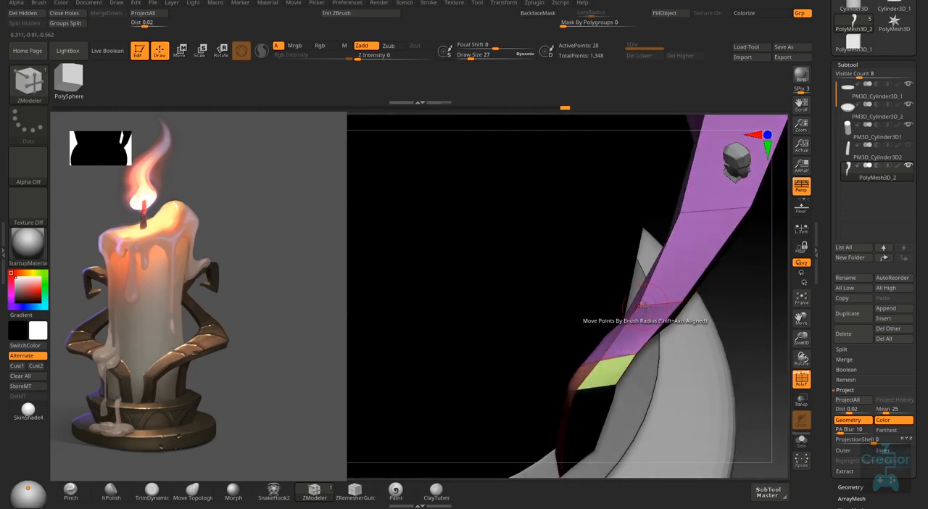
- Set the ZModeler polygon action to QMesh with Flat Island and extrude the arm's end face into a long segment
{"action": "right_click_drag", "start_coordinate": [642, 357], "coordinate": [511, 368]}
{"action": "left_click_drag", "start_coordinate": [512, 368], "coordinate": [508, 375]}
{"action": "right_click_drag", "start_coordinate": [508, 374], "coordinate": [596, 358]}
{"action": "right_click", "coordinate": [595, 340]}
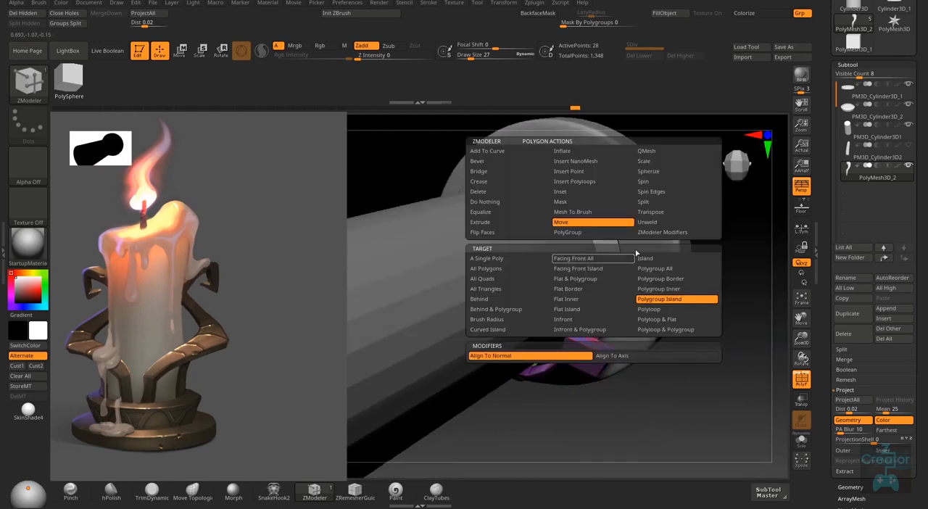
{"action": "left_click", "coordinate": [655, 153]}
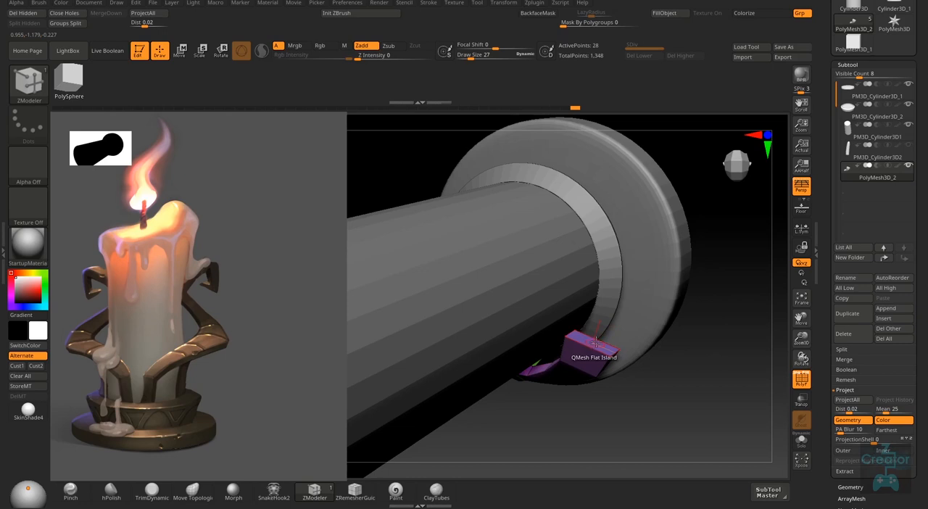
{"action": "left_click_drag", "start_coordinate": [595, 340], "coordinate": [617, 236]}
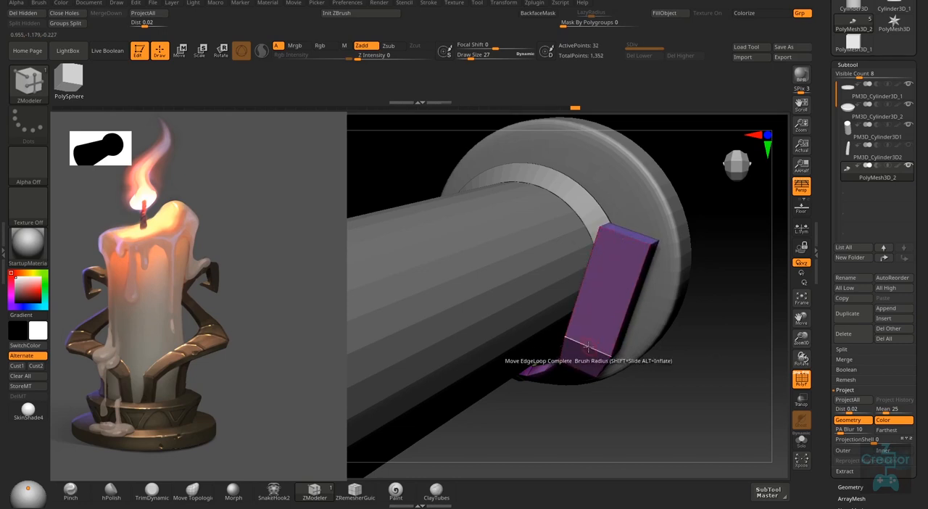
- Undo the arm's last end-face extrusion together with its reshaping
{"action": "mouse_move", "coordinate": [589, 342]}
{"action": "right_mouse_down"}
{"action": "mouse_move", "coordinate": [609, 278]}
{"action": "mouse_move", "coordinate": [663, 292]}
{"action": "mouse_move", "coordinate": [635, 290]}
{"action": "mouse_move", "coordinate": [608, 323]}
{"action": "mouse_move", "coordinate": [556, 348]}
{"action": "right_mouse_up"}
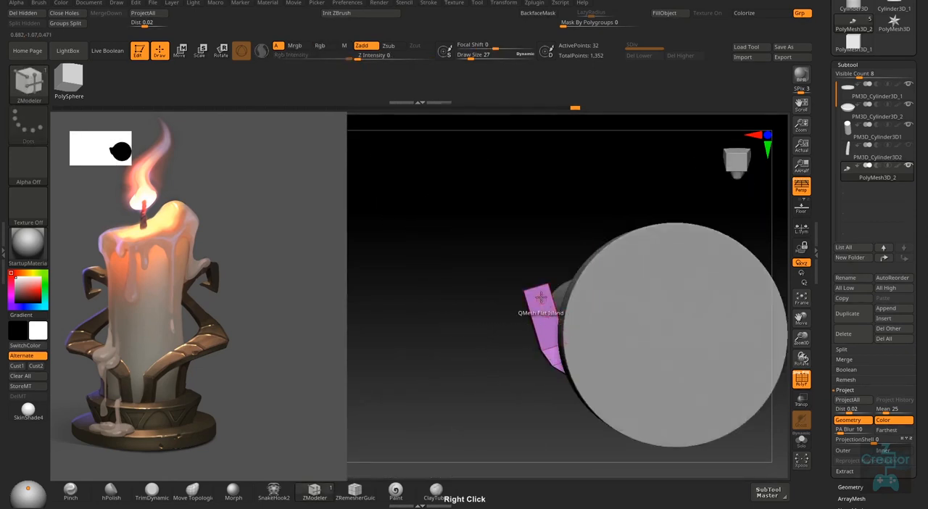
{"action": "right_click_drag", "start_coordinate": [541, 299], "coordinate": [560, 336]}
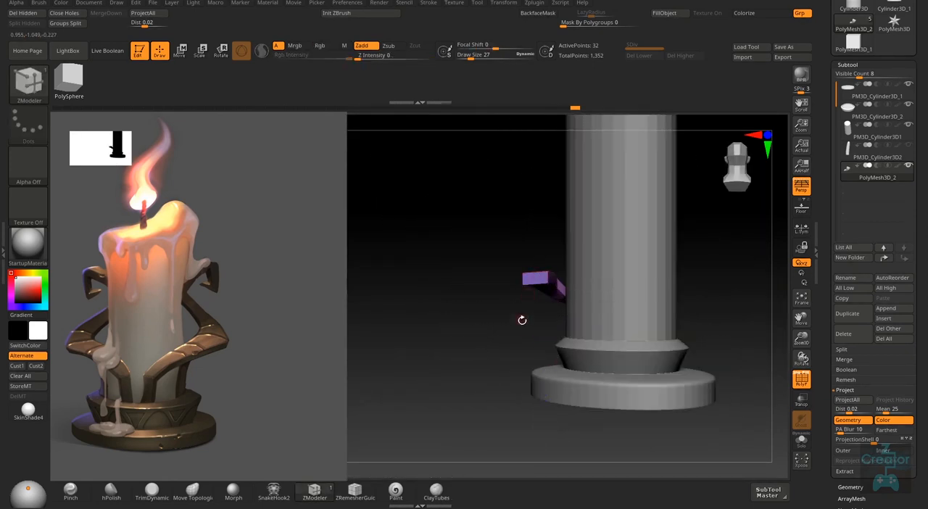
{"action": "mouse_move", "coordinate": [542, 375]}
{"action": "right_mouse_down", "text": "alt"}
{"action": "mouse_move", "coordinate": [547, 339]}
{"action": "mouse_move", "coordinate": [609, 335]}
{"action": "mouse_move", "coordinate": [637, 322]}
{"action": "mouse_move", "coordinate": [617, 307]}
{"action": "mouse_move", "coordinate": [611, 324]}
{"action": "mouse_move", "coordinate": [638, 297]}
{"action": "right_mouse_up", "text": "alt"}
{"action": "key", "text": "ctrl+z"}
{"action": "key", "text": "ctrl+z"}
- Mask all but the arm's outer end, move that end up along Y, and fine-tune its height beside the candle
{"action": "mouse_move", "coordinate": [625, 266]}
{"action": "right_mouse_down"}
{"action": "mouse_move", "coordinate": [625, 315]}
{"action": "mouse_move", "coordinate": [613, 344]}
{"action": "mouse_move", "coordinate": [661, 297]}
{"action": "mouse_move", "coordinate": [641, 315]}
{"action": "mouse_move", "coordinate": [650, 269]}
{"action": "right_mouse_up"}
{"action": "left_click_drag", "start_coordinate": [647, 262], "coordinate": [587, 293], "text": "ctrl"}
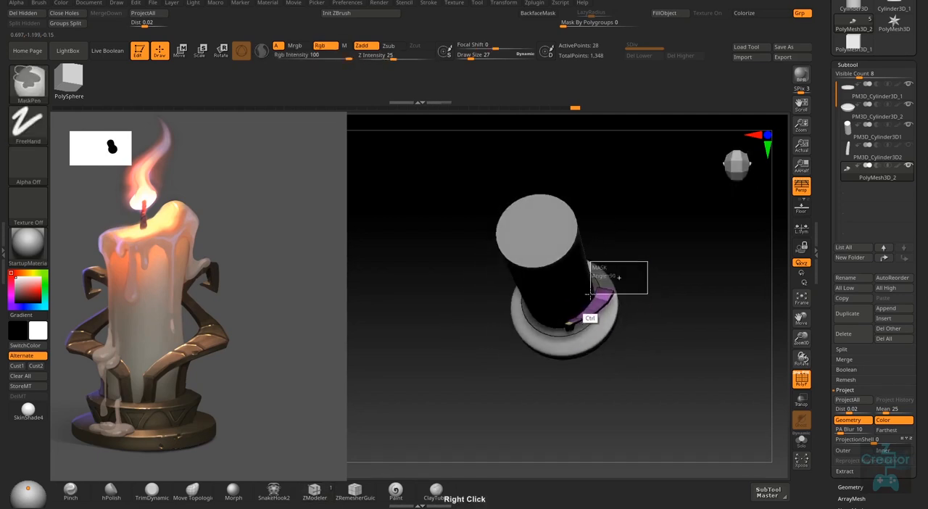
{"action": "right_click_drag", "start_coordinate": [665, 325], "coordinate": [631, 267]}
{"action": "key", "text": "w"}
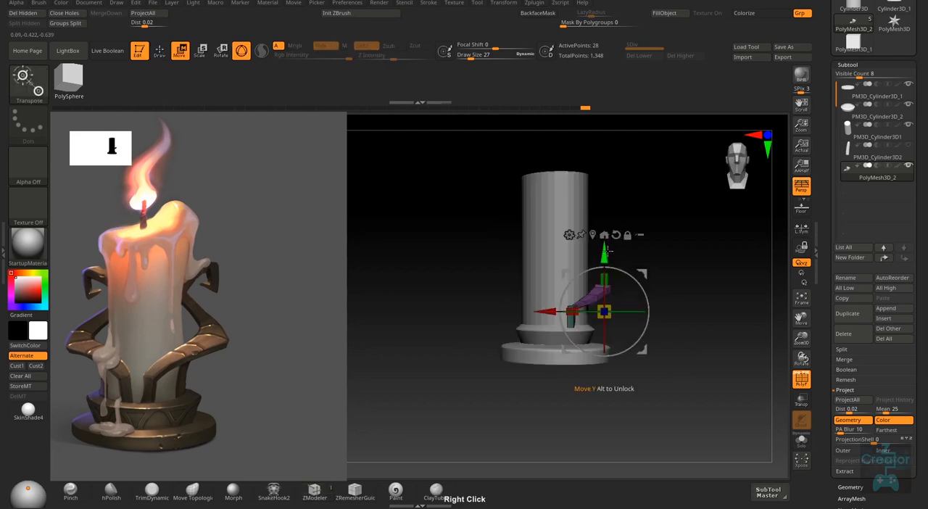
{"action": "left_click_drag", "start_coordinate": [604, 251], "coordinate": [607, 226]}
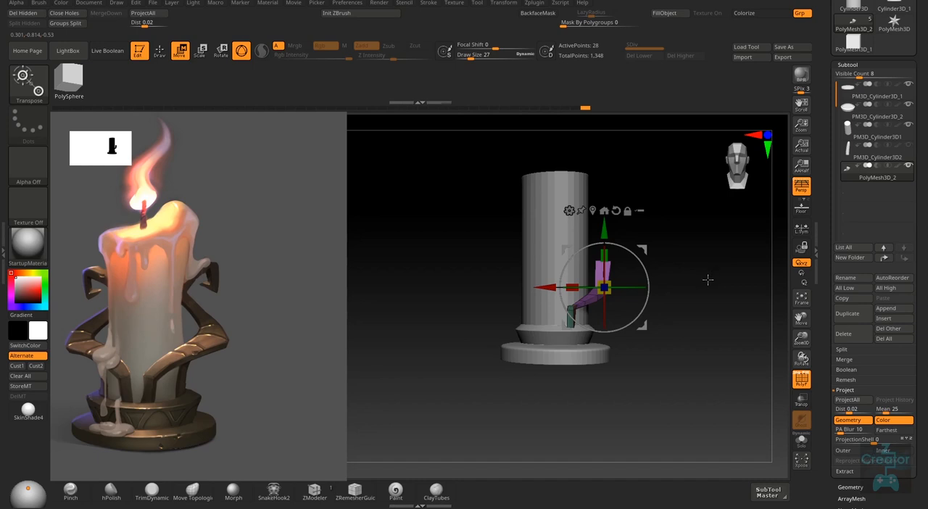
{"action": "right_click_drag", "start_coordinate": [708, 279], "coordinate": [674, 293]}
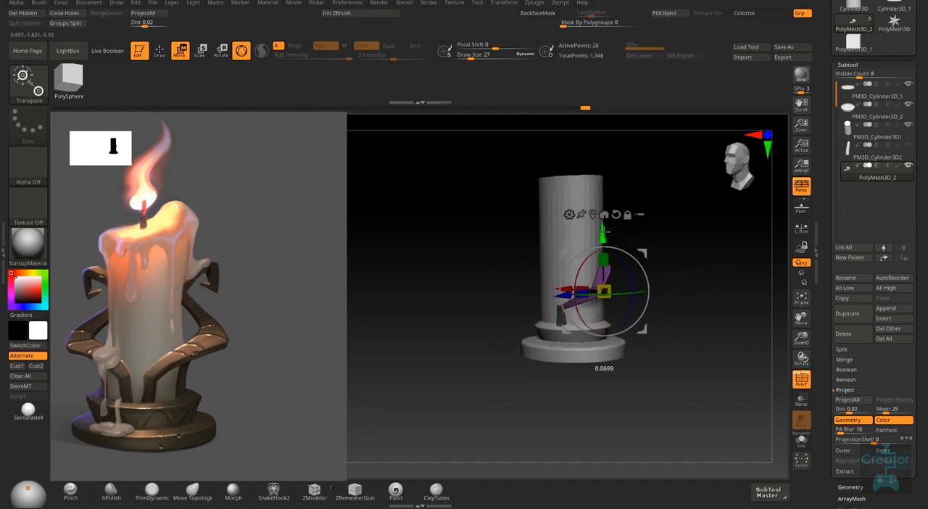
{"action": "left_click_drag", "start_coordinate": [607, 234], "coordinate": [604, 239]}
{"action": "right_click_drag", "start_coordinate": [661, 241], "coordinate": [611, 272]}
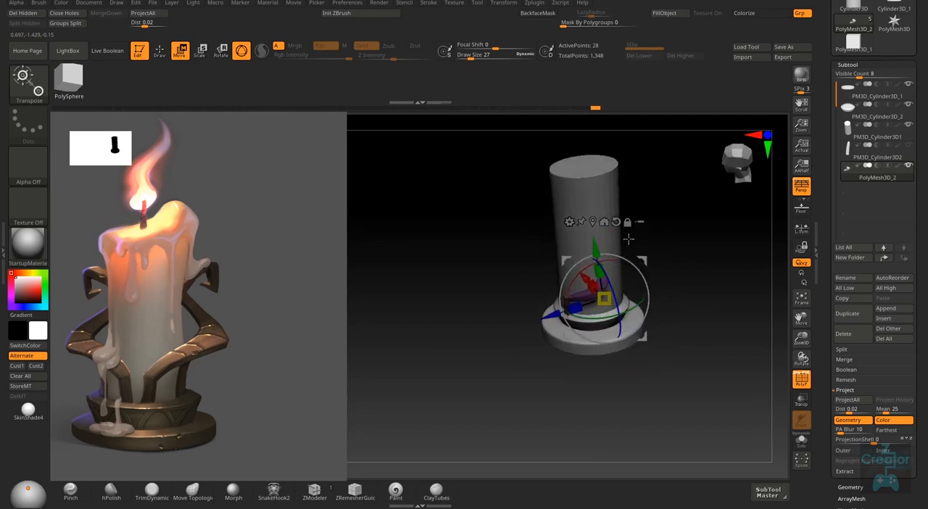
{"action": "mouse_move", "coordinate": [660, 227]}
{"action": "right_mouse_down"}
{"action": "mouse_move", "coordinate": [643, 222]}
{"action": "mouse_move", "coordinate": [663, 216]}
{"action": "mouse_move", "coordinate": [636, 234]}
{"action": "right_mouse_up"}
{"action": "key", "text": "q"}
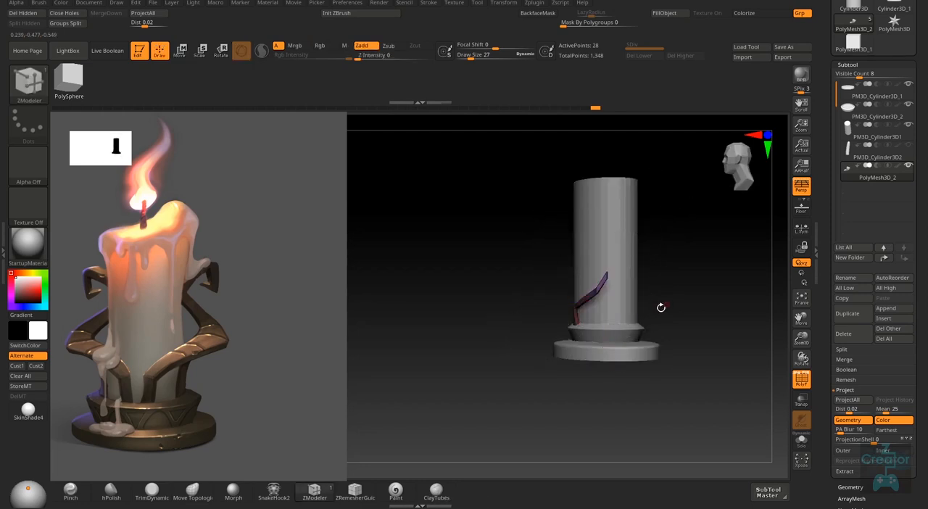
- Move the edge loops in the middle of the arm upward so it rises in one smooth slope
{"action": "right_click_drag", "start_coordinate": [661, 308], "coordinate": [617, 335], "text": "ctrl"}
{"action": "right_click_drag", "start_coordinate": [617, 335], "coordinate": [661, 338]}
{"action": "right_click_drag", "start_coordinate": [646, 299], "coordinate": [631, 283]}
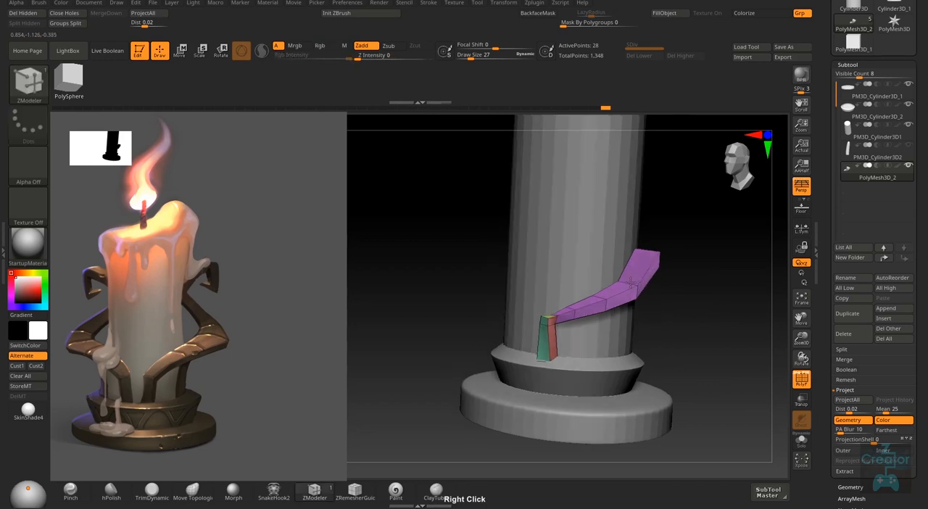
{"action": "right_click", "coordinate": [631, 283]}
{"action": "left_click", "coordinate": [628, 313]}
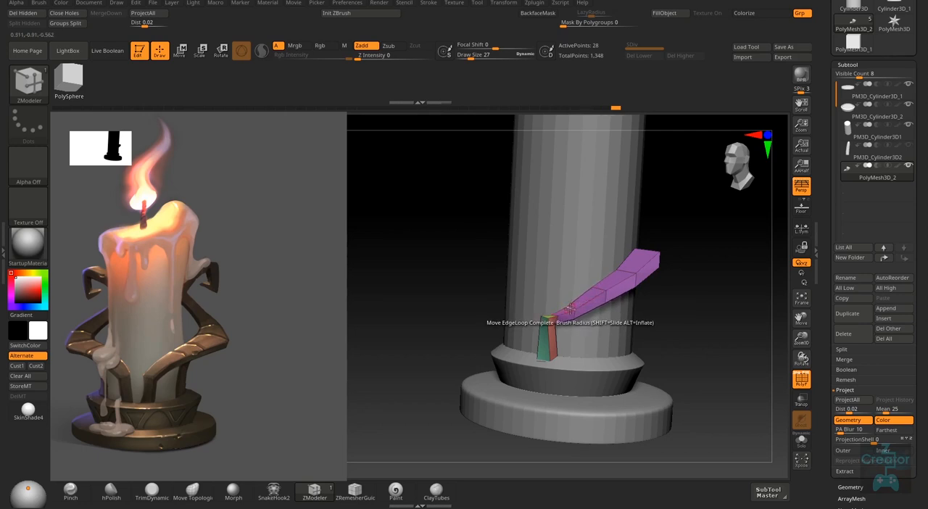
{"action": "mouse_move", "coordinate": [572, 304]}
{"action": "right_mouse_down"}
{"action": "mouse_move", "coordinate": [614, 327]}
{"action": "mouse_move", "coordinate": [626, 302]}
{"action": "mouse_move", "coordinate": [637, 302]}
{"action": "mouse_move", "coordinate": [613, 319]}
{"action": "mouse_move", "coordinate": [626, 307]}
{"action": "mouse_move", "coordinate": [615, 353]}
{"action": "mouse_move", "coordinate": [628, 259]}
{"action": "mouse_move", "coordinate": [547, 327]}
{"action": "mouse_move", "coordinate": [558, 314]}
{"action": "mouse_move", "coordinate": [557, 238]}
{"action": "mouse_move", "coordinate": [476, 234]}
{"action": "right_mouse_up"}
- Reposition the unmasked outer end of the arm with the gizmo, then return to ZModeler drawing
{"action": "key", "text": "ctrl"}
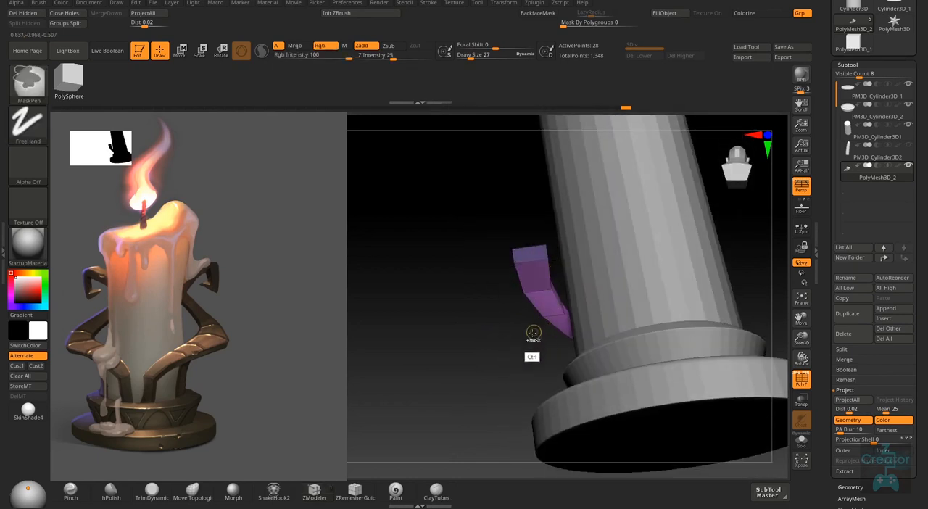
{"action": "key", "text": "w"}
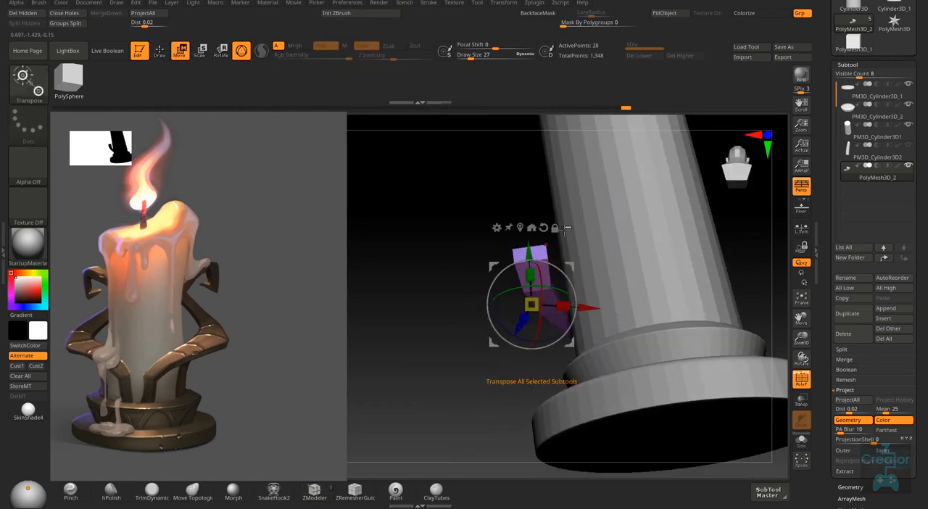
{"action": "right_click_drag", "start_coordinate": [567, 228], "coordinate": [591, 288]}
{"action": "left_click_drag", "start_coordinate": [572, 289], "coordinate": [560, 292]}
{"action": "key", "text": "q"}
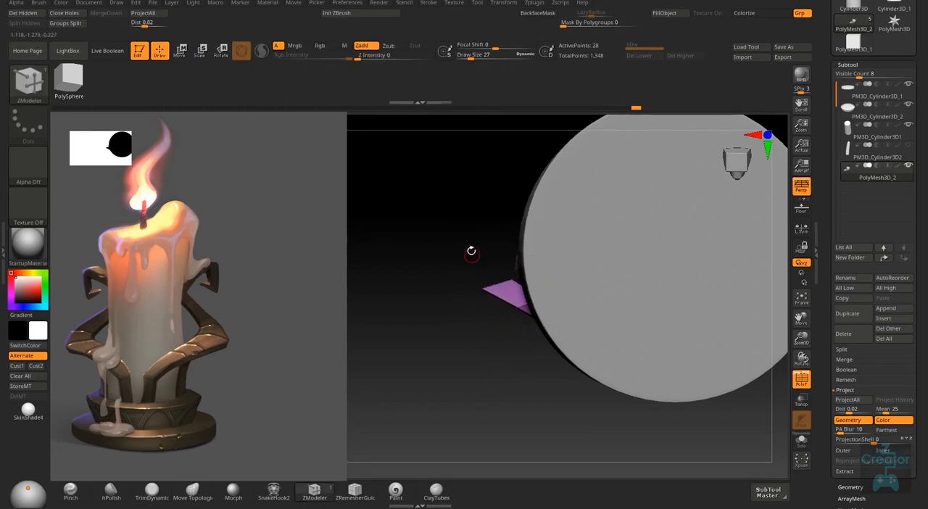
- Move the arm's edge loops so it curves evenly outward from the block to the free end
{"action": "mouse_move", "coordinate": [472, 251]}
{"action": "right_mouse_down"}
{"action": "mouse_move", "coordinate": [586, 195]}
{"action": "mouse_move", "coordinate": [626, 365]}
{"action": "mouse_move", "coordinate": [626, 271]}
{"action": "mouse_move", "coordinate": [517, 303]}
{"action": "mouse_move", "coordinate": [518, 326]}
{"action": "mouse_move", "coordinate": [468, 283]}
{"action": "right_mouse_up"}
{"action": "left_click_drag", "start_coordinate": [582, 281], "coordinate": [521, 351], "text": "ctrl"}
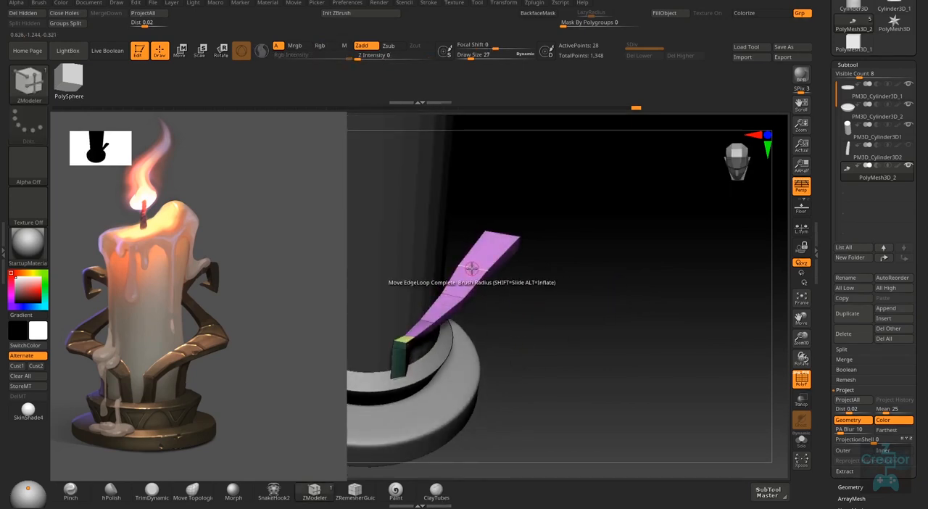
{"action": "key", "text": "space"}
{"action": "left_click", "coordinate": [477, 275]}
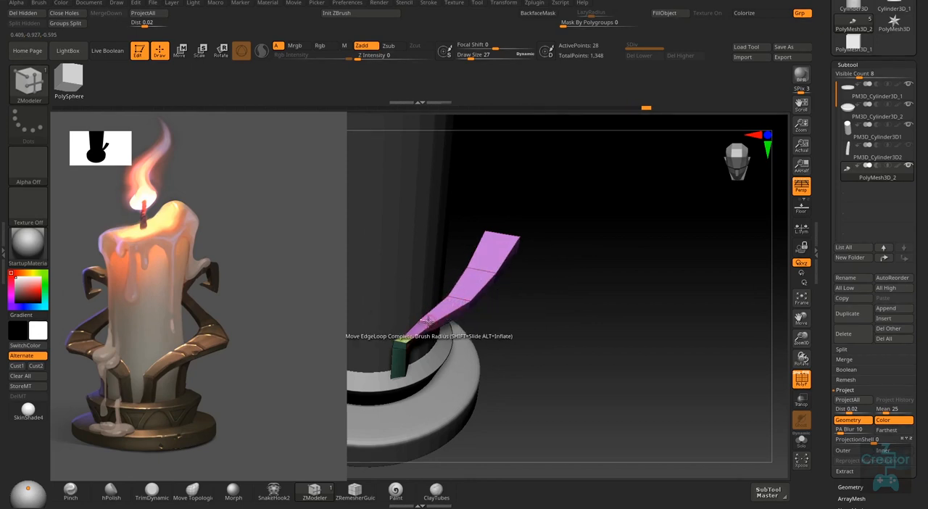
{"action": "right_click_drag", "start_coordinate": [433, 323], "coordinate": [514, 225]}
- Extrude the arm's end face into a long new segment using QMesh with the Flat Island target
{"action": "right_click", "coordinate": [513, 226]}
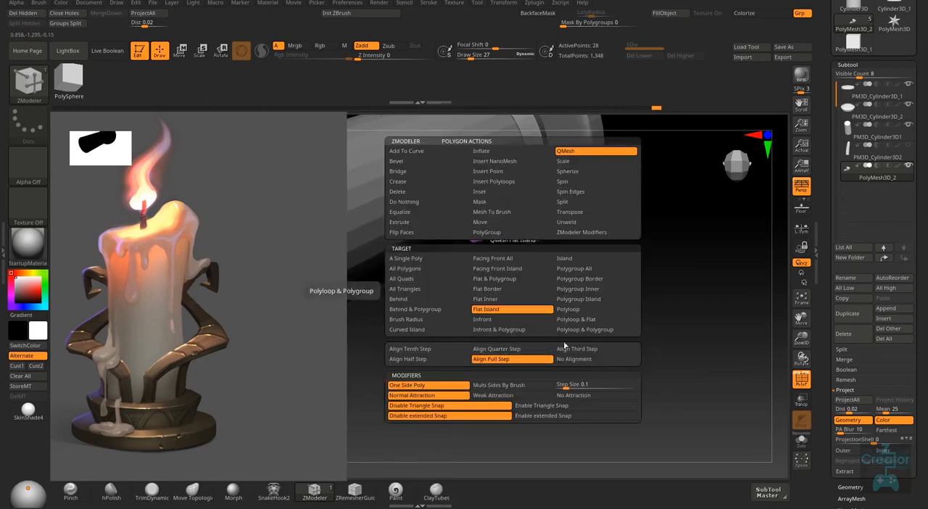
{"action": "right_click_drag", "start_coordinate": [537, 278], "coordinate": [506, 307]}
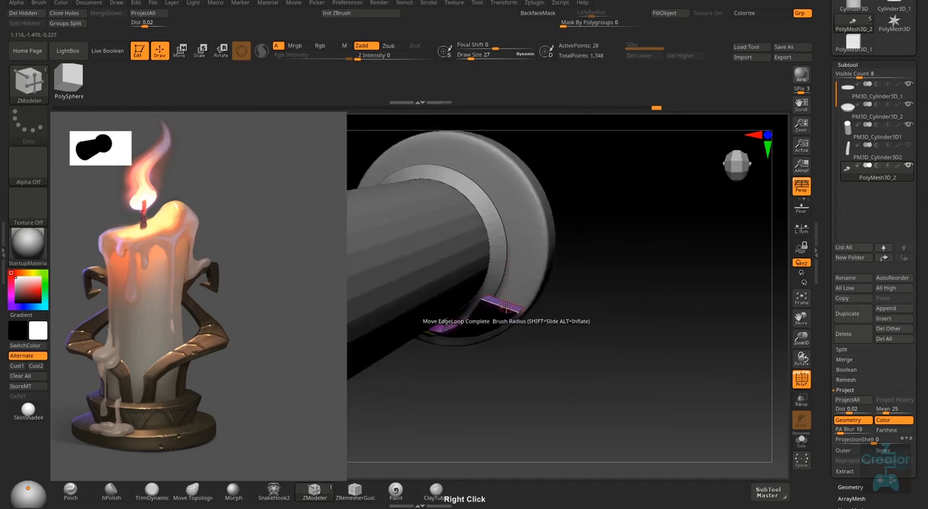
{"action": "left_click_drag", "start_coordinate": [506, 271], "coordinate": [549, 269]}
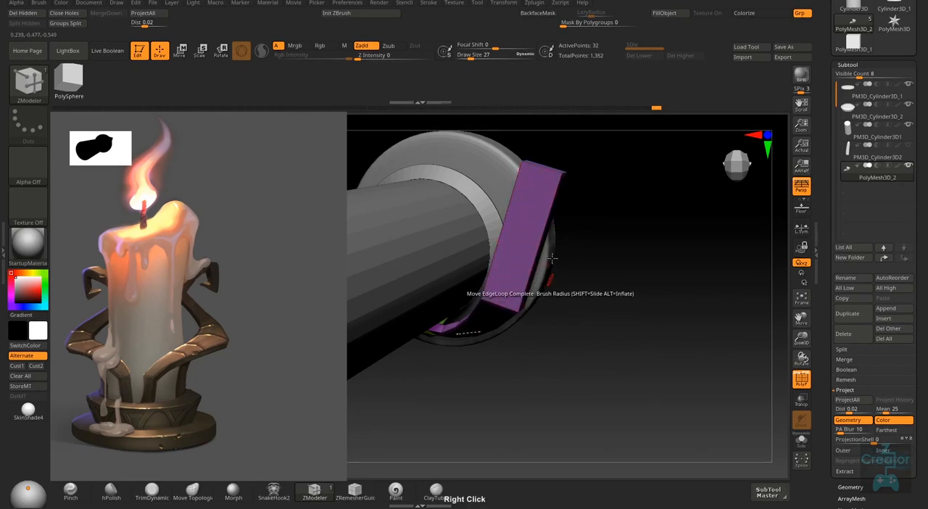
{"action": "right_click_drag", "start_coordinate": [549, 269], "coordinate": [562, 201], "text": "shift"}
- Set the ZModeler edge action to Insert with Single EdgeLoop and add a loop midway along the new segment
{"action": "right_click_drag", "start_coordinate": [637, 305], "coordinate": [512, 276]}
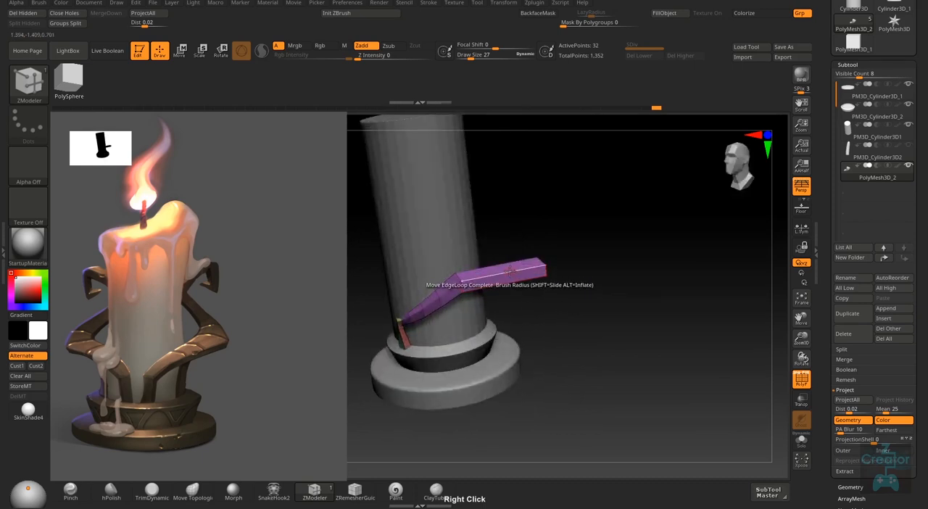
{"action": "key", "text": "space"}
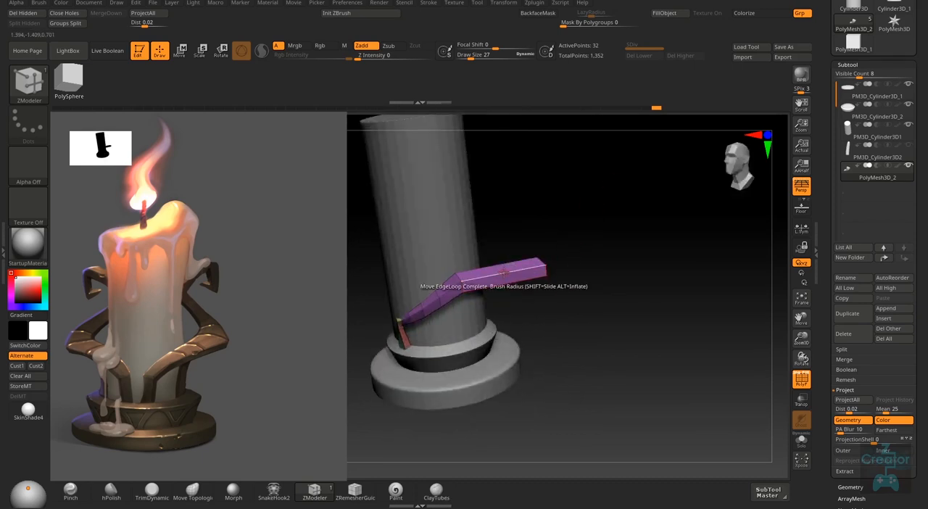
{"action": "key", "text": "space"}
{"action": "left_click", "coordinate": [496, 259]}
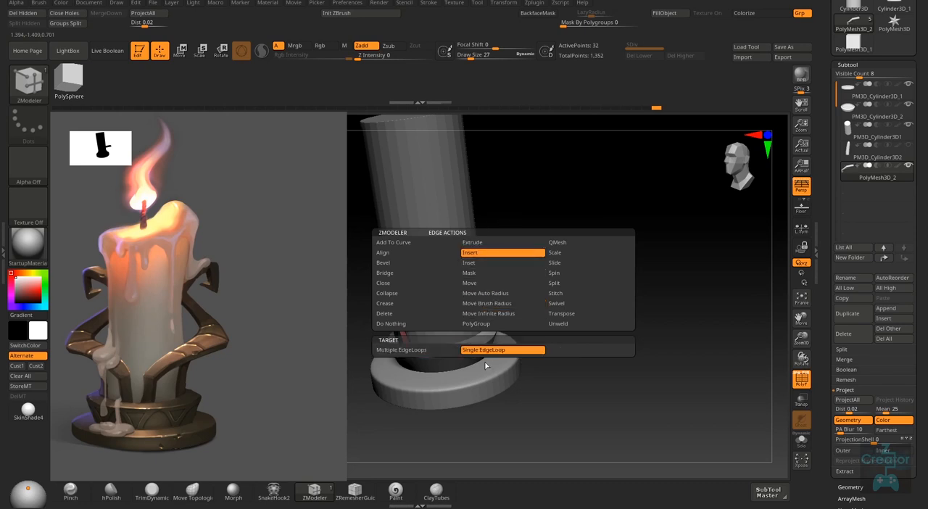
{"action": "right_click_drag", "start_coordinate": [500, 288], "coordinate": [507, 278]}
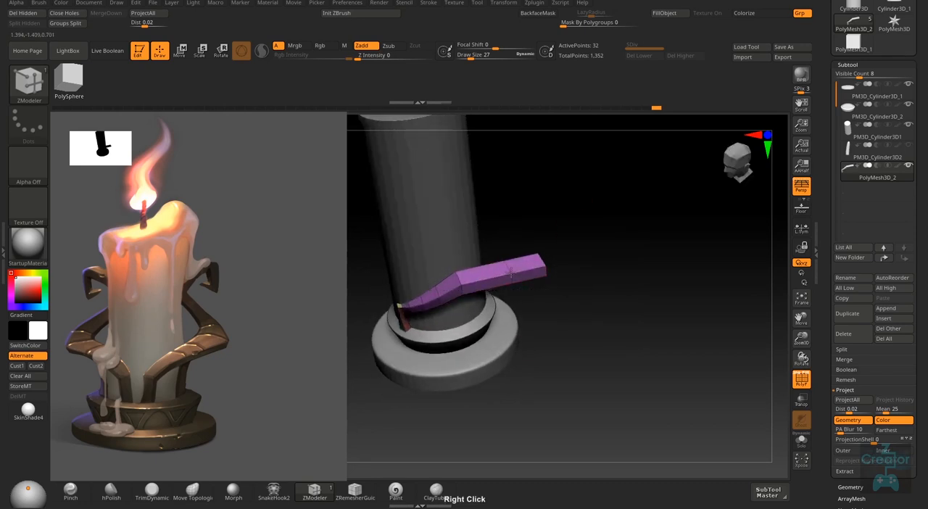
- Isolate the new segment's outer end with a mask, center the gizmo on it, and raise it to bend the arm upward
{"action": "right_click_drag", "start_coordinate": [560, 261], "coordinate": [584, 228]}
{"action": "key", "text": "w"}
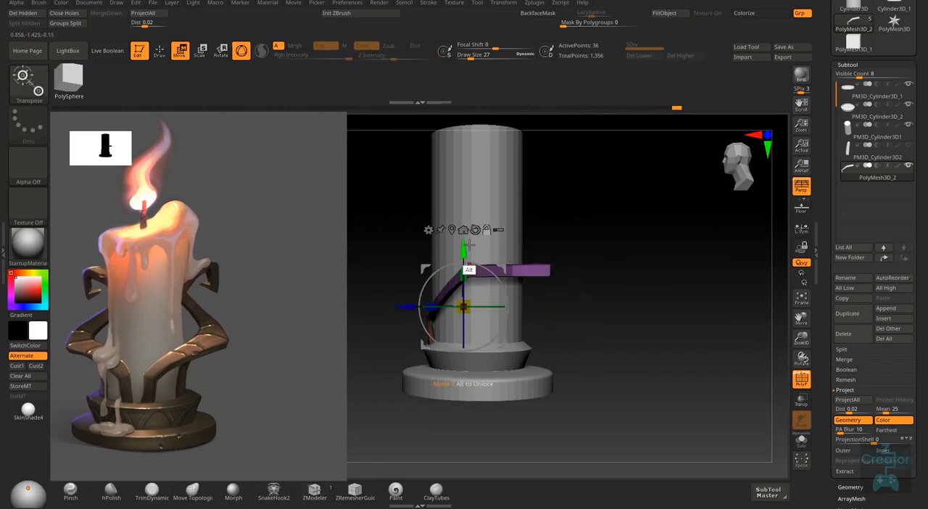
{"action": "left_click", "coordinate": [453, 229], "text": "alt"}
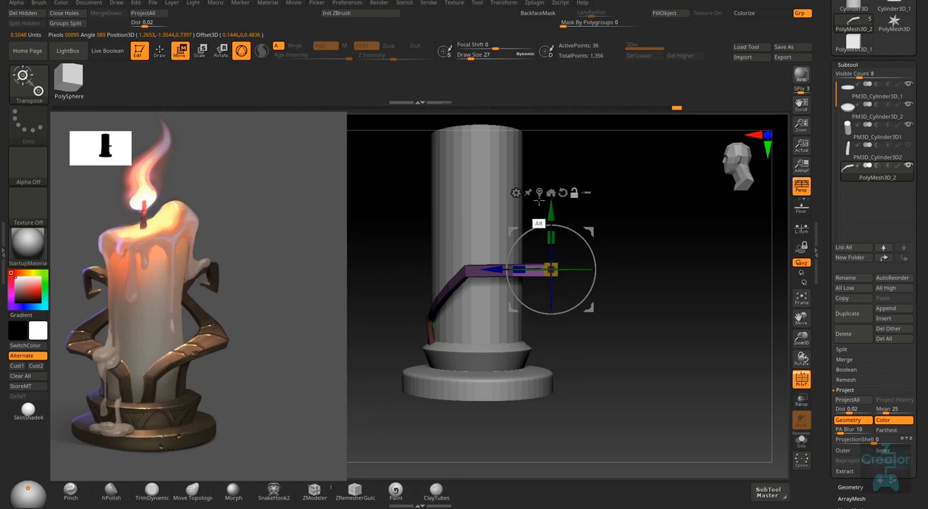
{"action": "right_click_drag", "start_coordinate": [651, 290], "coordinate": [623, 317]}
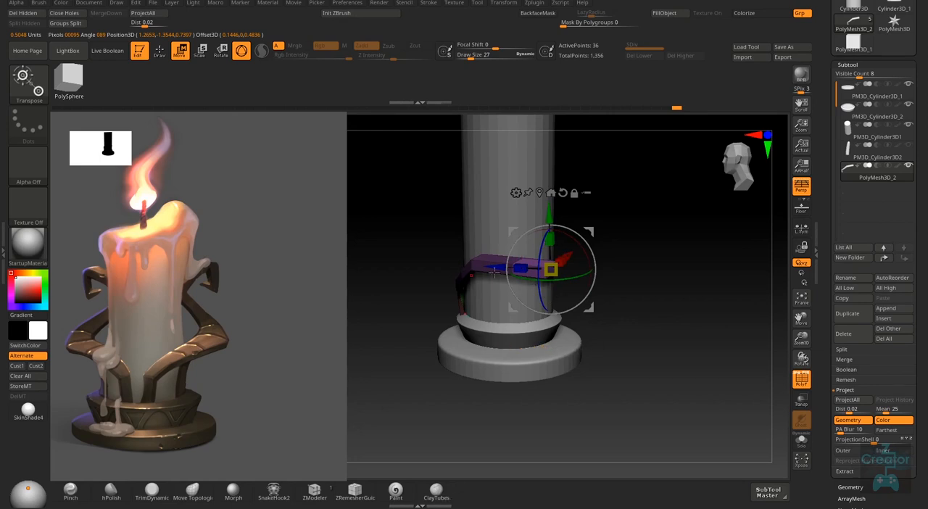
{"action": "right_click_drag", "start_coordinate": [573, 239], "coordinate": [635, 294]}
{"action": "left_click_drag", "start_coordinate": [589, 229], "coordinate": [605, 159]}
- Move the raised end of the arm inward so the upper segment leans back toward the candle
{"action": "right_click_drag", "start_coordinate": [628, 234], "coordinate": [599, 165]}
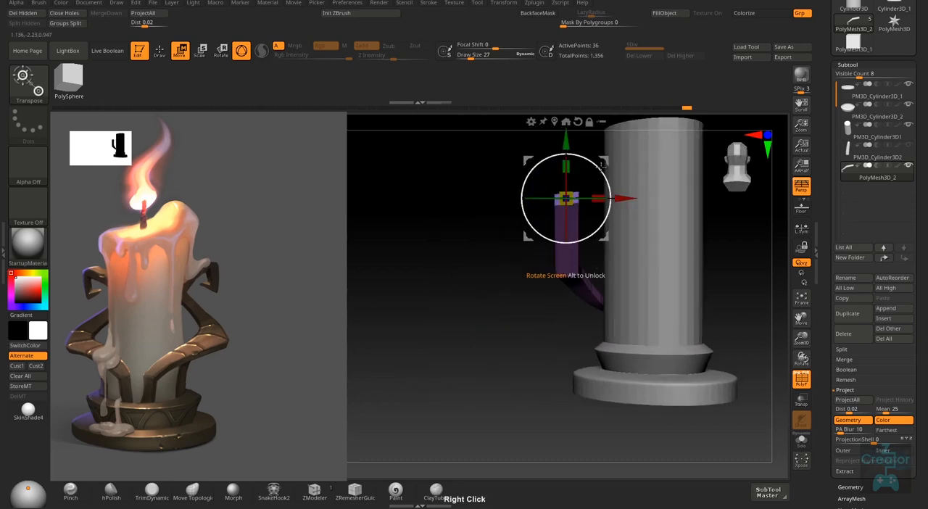
{"action": "left_click_drag", "start_coordinate": [601, 161], "coordinate": [662, 172]}
{"action": "right_click_drag", "start_coordinate": [516, 280], "coordinate": [707, 256]}
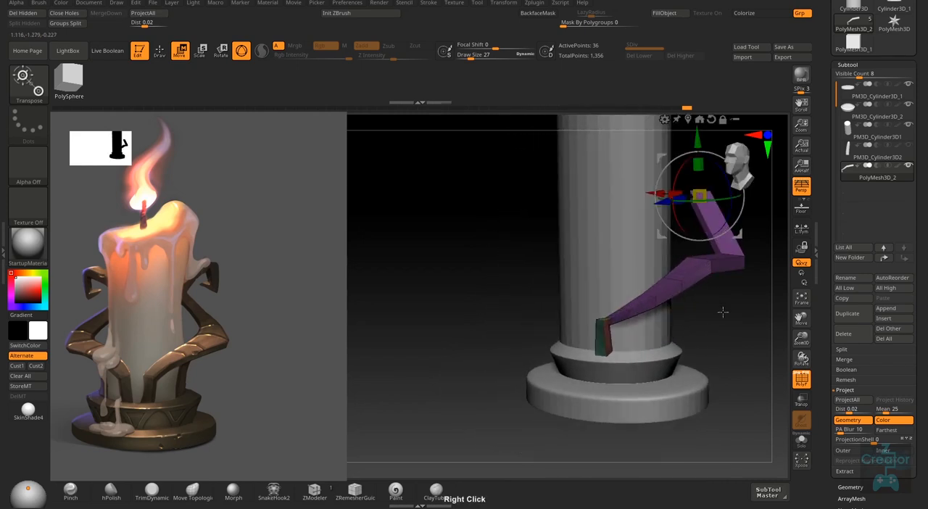
{"action": "right_click_drag", "start_coordinate": [722, 312], "coordinate": [601, 333]}
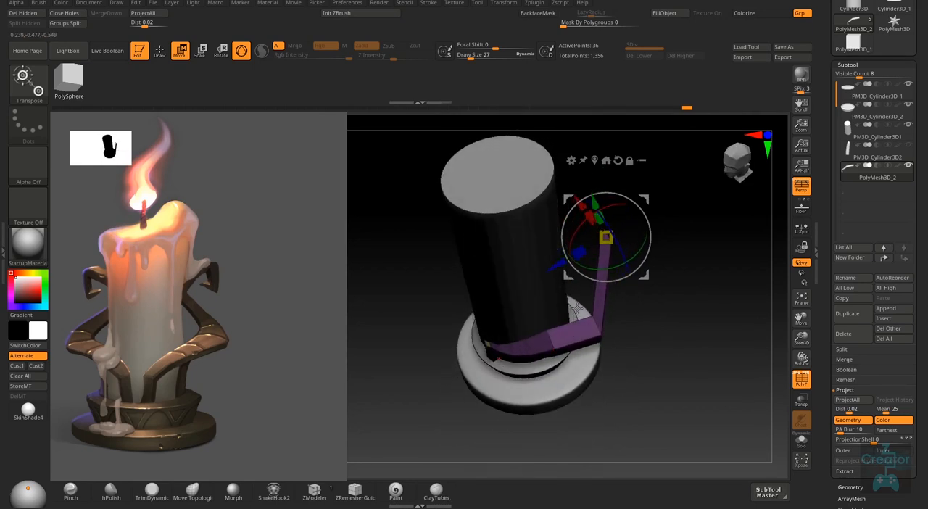
{"action": "right_click_drag", "start_coordinate": [581, 326], "coordinate": [619, 279]}
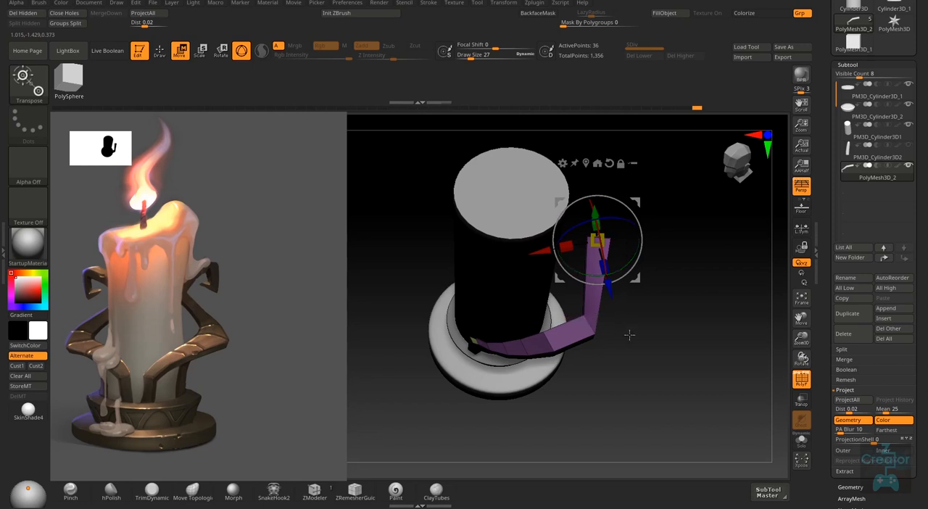
- Fine-tune the position of the arm's upper end from several angles and return to ZModeler drawing
{"action": "right_click_drag", "start_coordinate": [630, 334], "coordinate": [633, 291]}
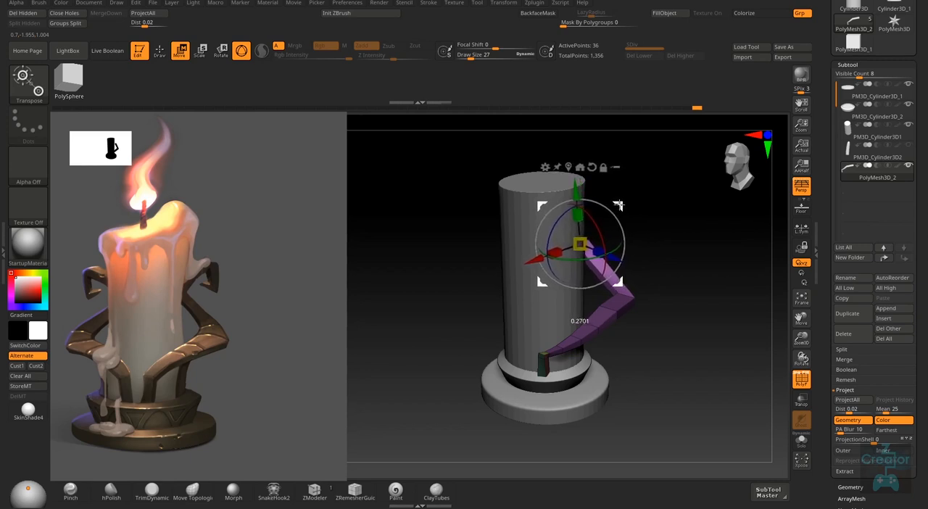
{"action": "key", "text": "q"}
{"action": "mouse_move", "coordinate": [655, 240]}
{"action": "right_mouse_down"}
{"action": "mouse_move", "coordinate": [636, 265]}
{"action": "mouse_move", "coordinate": [658, 242]}
{"action": "mouse_move", "coordinate": [674, 288]}
{"action": "mouse_move", "coordinate": [646, 356]}
{"action": "mouse_move", "coordinate": [648, 282]}
{"action": "right_mouse_up"}
{"action": "key", "text": "w"}
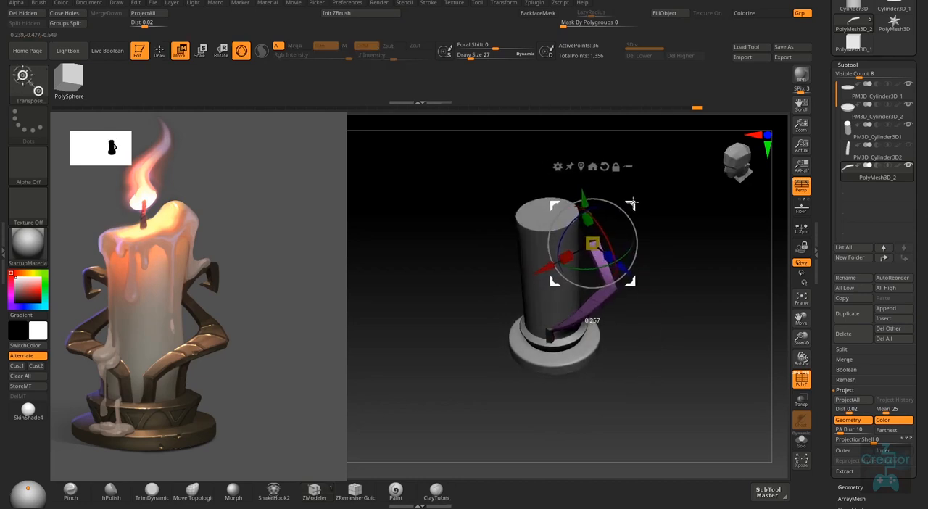
{"action": "key", "text": "q"}
{"action": "right_click_drag", "start_coordinate": [625, 277], "coordinate": [676, 308], "text": "ctrl"}
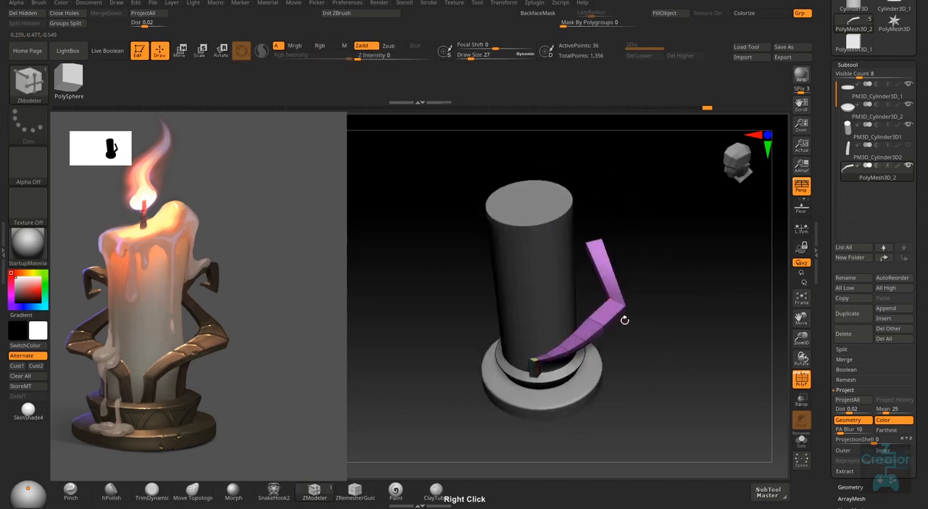
- Set the ZModeler edge action to Move Brush Radius with the EdgeLoop Complete target for the arm's elbow
{"action": "right_click_drag", "start_coordinate": [622, 319], "coordinate": [623, 301]}
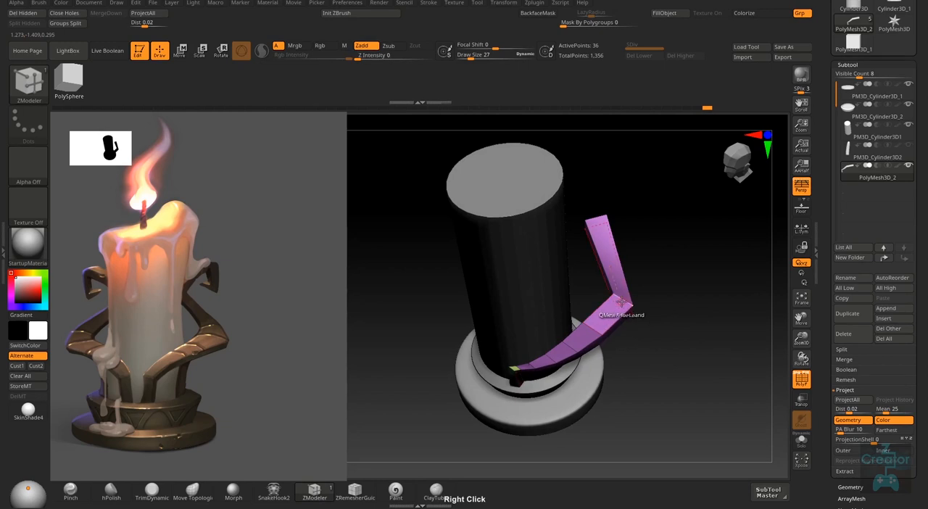
{"action": "key", "text": "space"}
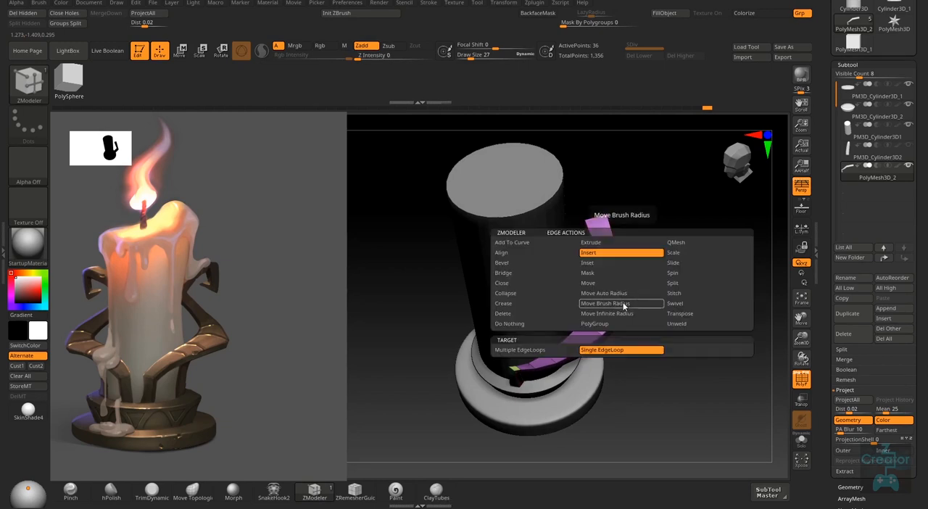
{"action": "left_click", "coordinate": [589, 282]}
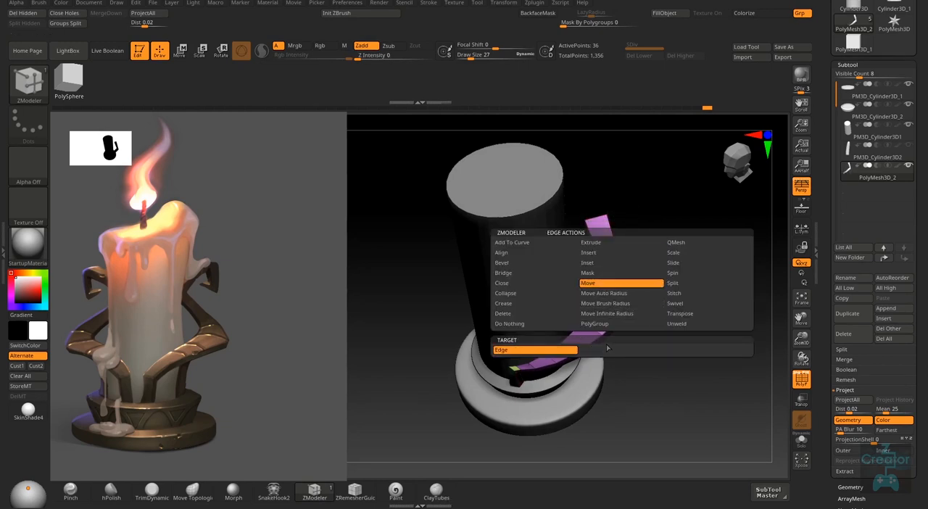
{"action": "left_click", "coordinate": [613, 303]}
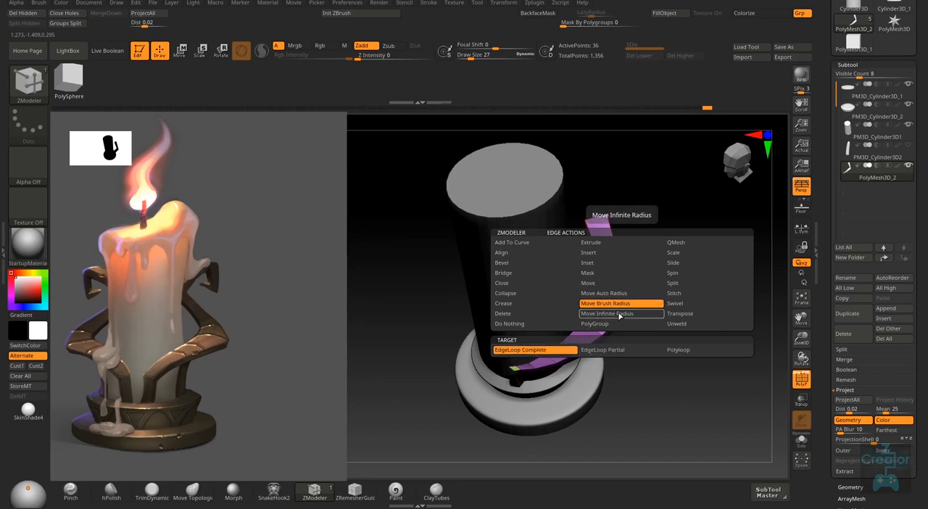
{"action": "left_click", "coordinate": [521, 350]}
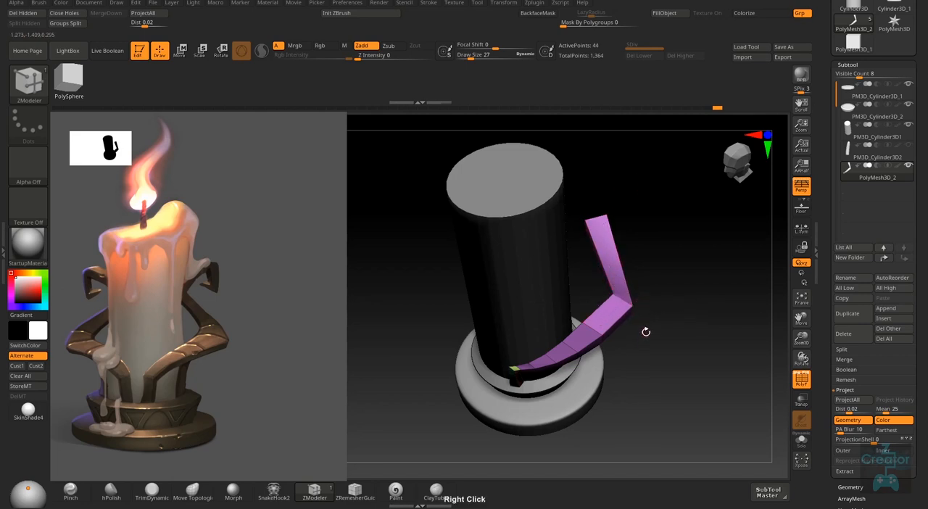
- Try to reposition the edge loop at the arm's elbow, checking the bend from above and from the side
{"action": "right_click_drag", "start_coordinate": [646, 331], "coordinate": [661, 243]}
{"action": "key", "text": "space"}
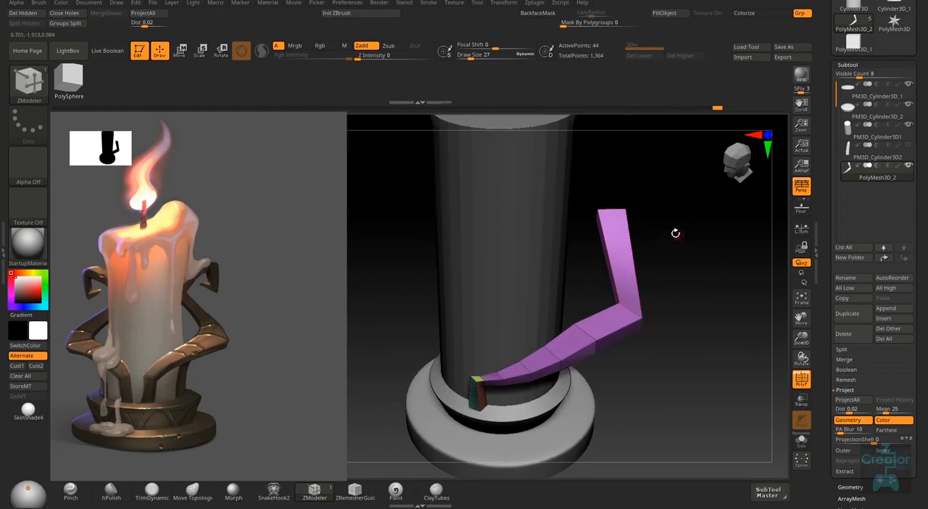
{"action": "right_click_drag", "start_coordinate": [597, 310], "coordinate": [597, 353]}
{"action": "right_click_drag", "start_coordinate": [624, 302], "coordinate": [621, 299]}
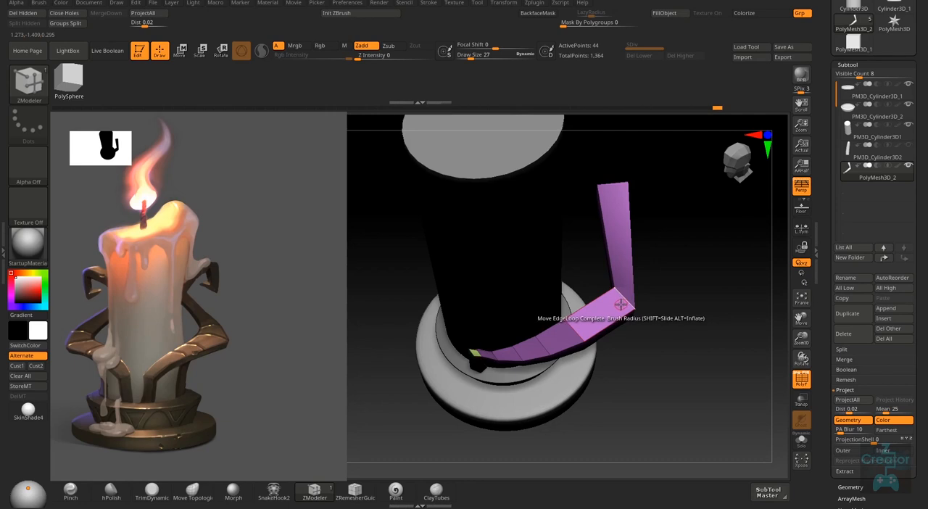
{"action": "mouse_move", "coordinate": [620, 305]}
{"action": "left_mouse_down"}
{"action": "mouse_move", "coordinate": [609, 315]}
{"action": "mouse_move", "coordinate": [613, 297]}
{"action": "left_mouse_up"}
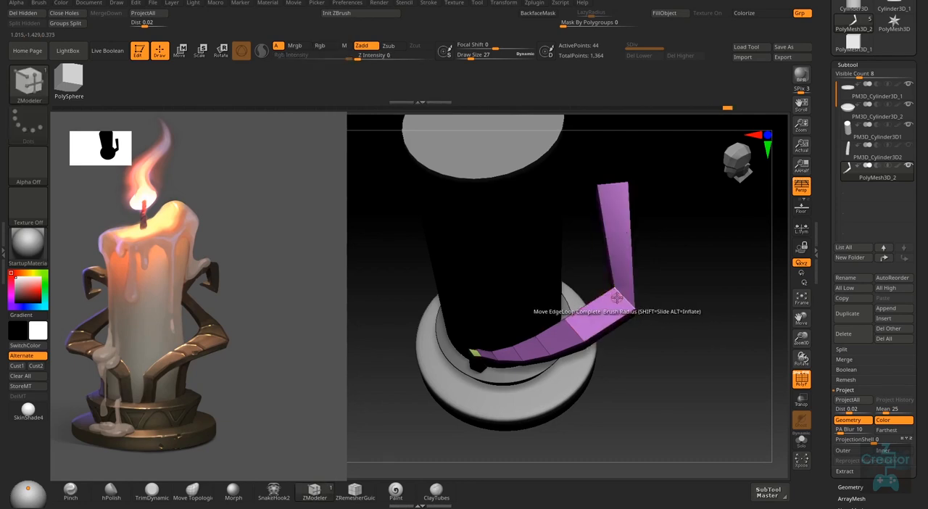
{"action": "right_click_drag", "start_coordinate": [616, 297], "coordinate": [648, 291]}
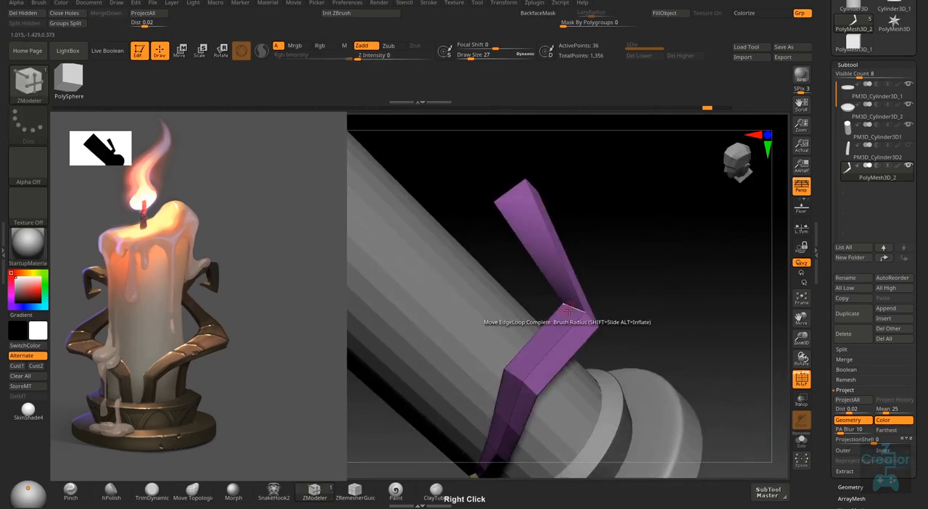
- Move the edge loop at the arm's outer elbow inward toward the candle to soften the bend
{"action": "right_click_drag", "start_coordinate": [569, 310], "coordinate": [575, 310]}
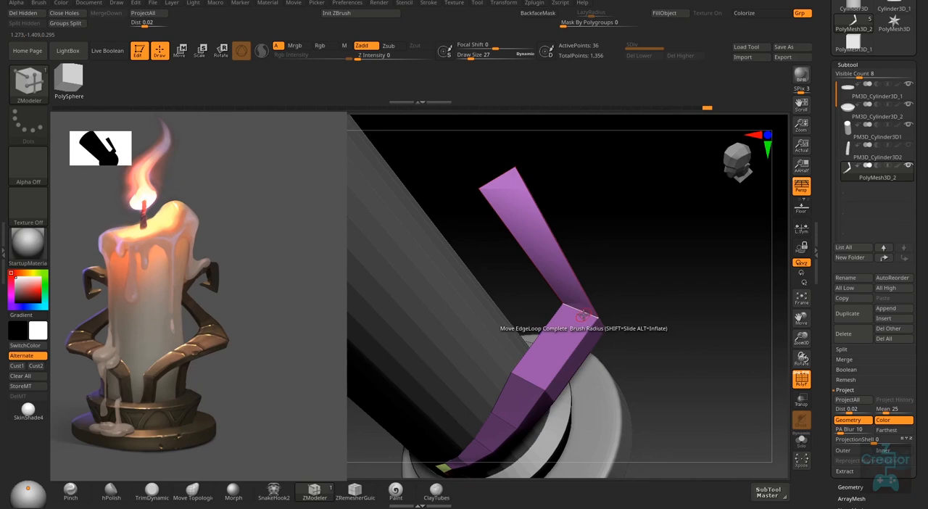
{"action": "left_click_drag", "start_coordinate": [575, 314], "coordinate": [532, 294]}
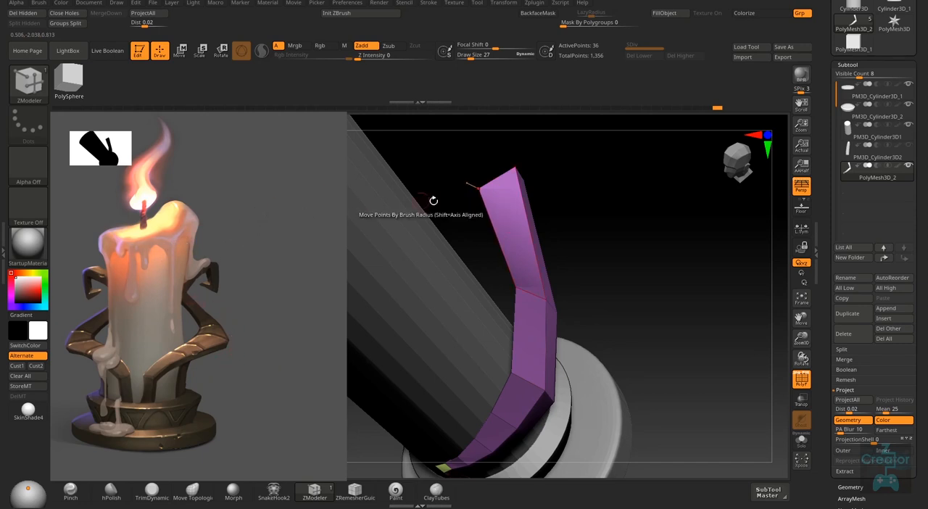
{"action": "mouse_move", "coordinate": [602, 265]}
{"action": "right_mouse_down"}
{"action": "mouse_move", "coordinate": [607, 254]}
{"action": "mouse_move", "coordinate": [542, 187]}
{"action": "mouse_move", "coordinate": [543, 214]}
{"action": "right_mouse_up"}
- Set the ZModeler polygon action to Scale with the Polygroup Island target and narrow the arm's end face
{"action": "right_click", "coordinate": [539, 182]}
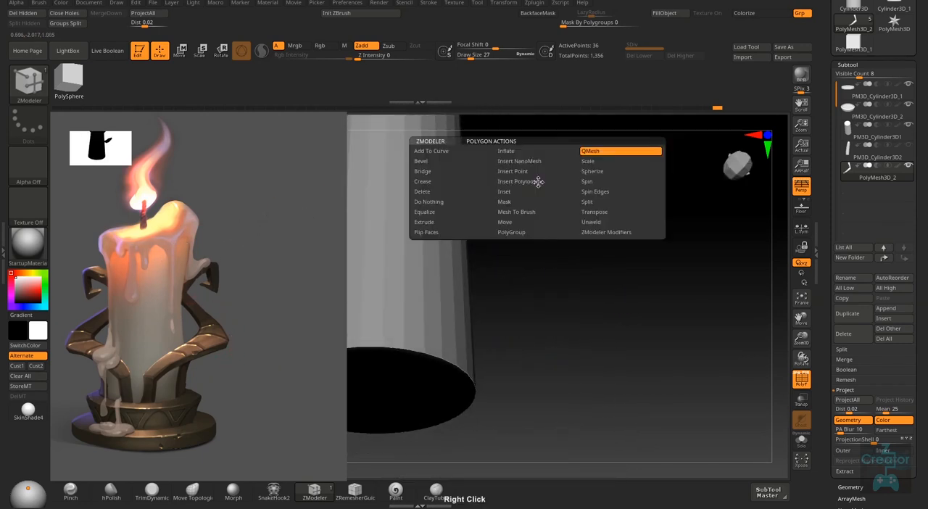
{"action": "left_click", "coordinate": [596, 161]}
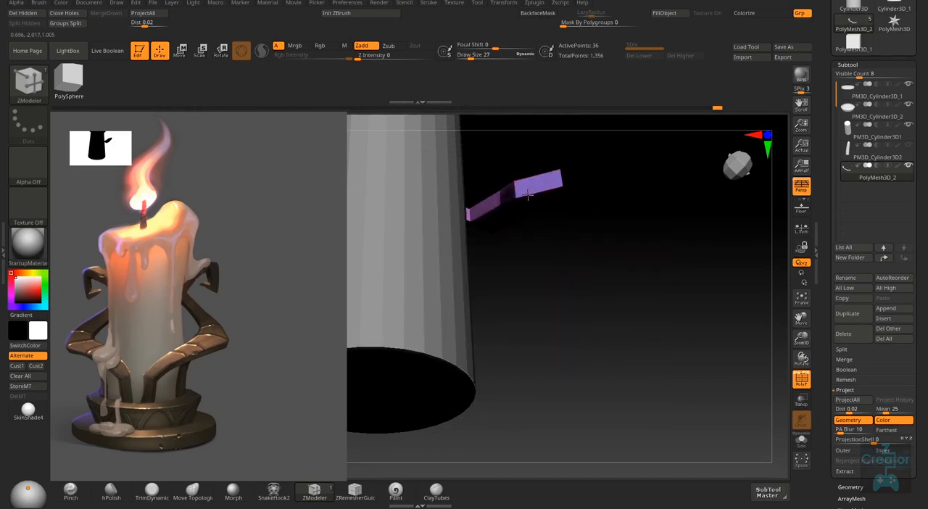
{"action": "right_click_drag", "start_coordinate": [536, 198], "coordinate": [547, 203]}
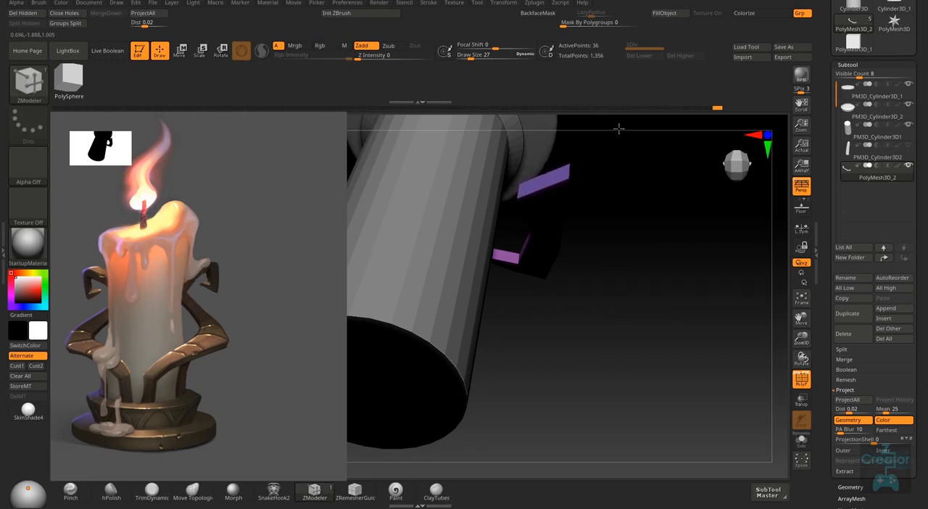
{"action": "left_click_drag", "start_coordinate": [545, 190], "coordinate": [527, 254]}
{"action": "left_click_drag", "start_coordinate": [532, 165], "coordinate": [534, 143]}
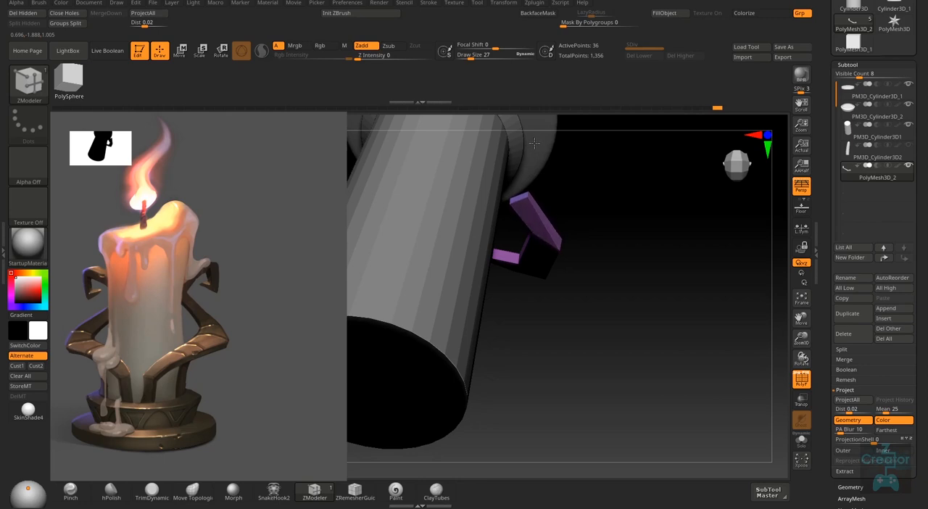
{"action": "right_click_drag", "start_coordinate": [534, 143], "coordinate": [541, 155]}
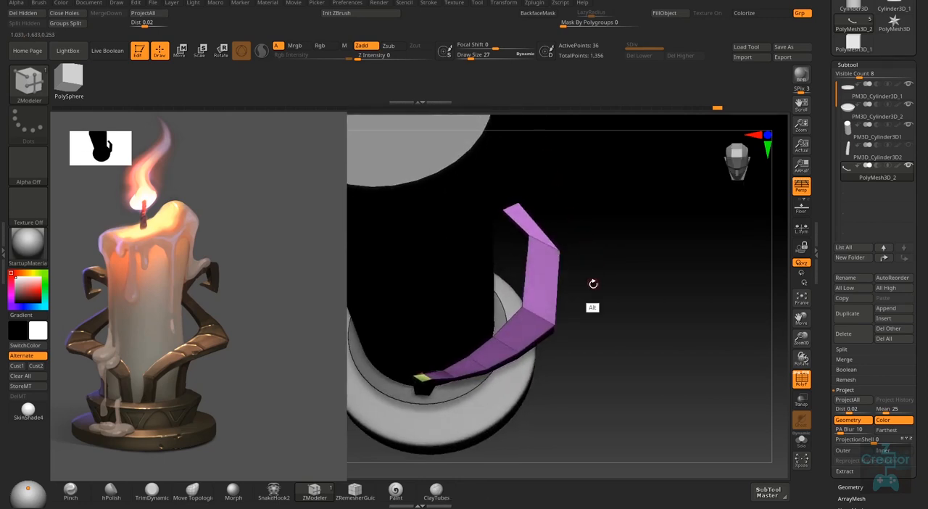
{"action": "right_click_drag", "start_coordinate": [593, 283], "coordinate": [580, 178]}
{"action": "right_click_drag", "start_coordinate": [578, 246], "coordinate": [539, 202]}
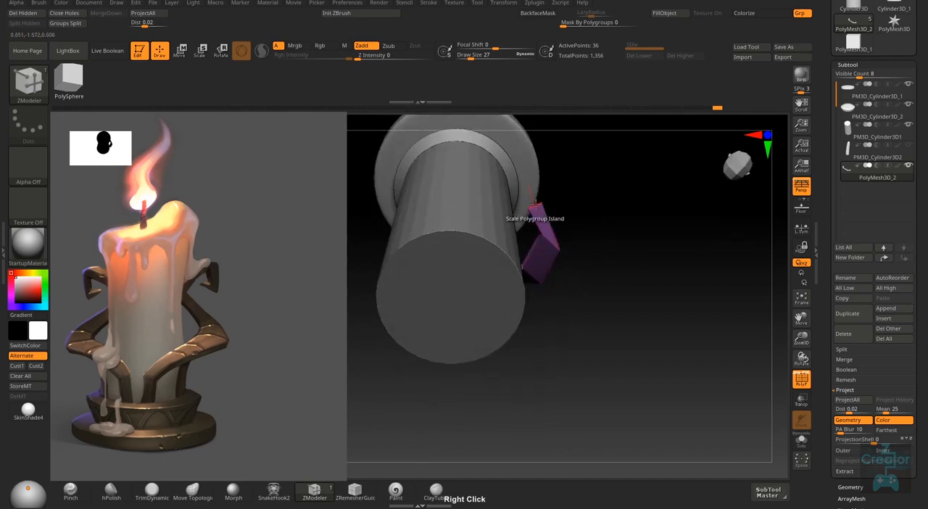
- Reposition the free upper end of the arm with the move gizmo, working from a low viewpoint
{"action": "key", "text": "w"}
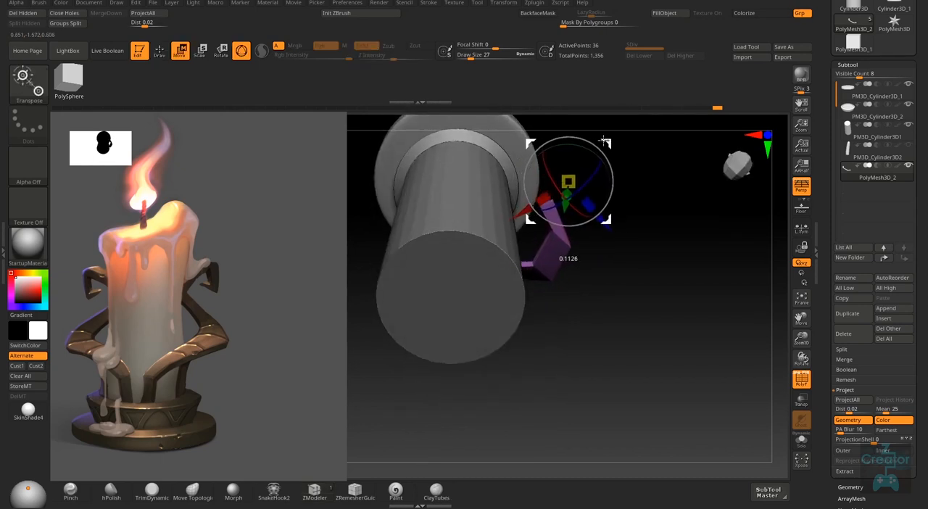
{"action": "key", "text": "q"}
{"action": "key", "text": "ctrl"}
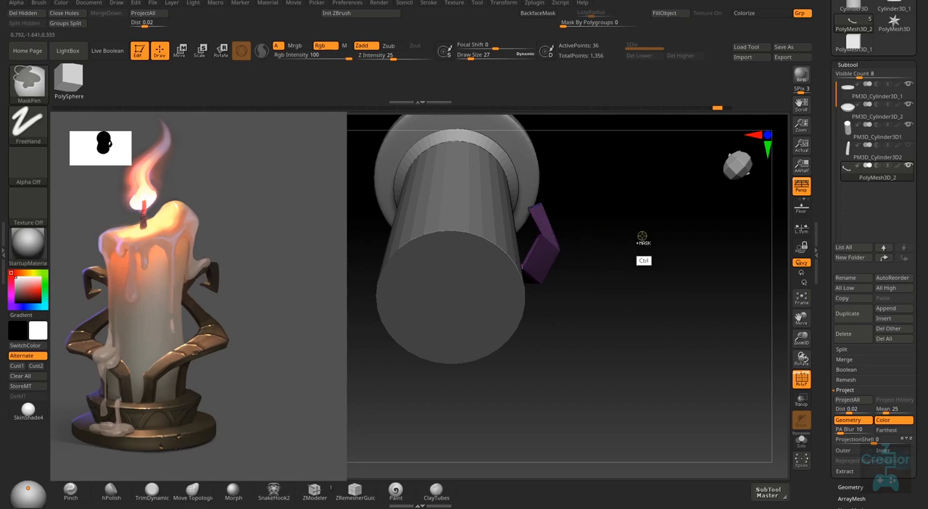
{"action": "key", "text": "w"}
{"action": "left_click_drag", "start_coordinate": [616, 133], "coordinate": [618, 134]}
{"action": "key", "text": "q"}
{"action": "mouse_move", "coordinate": [599, 261]}
{"action": "right_mouse_down"}
{"action": "mouse_move", "coordinate": [599, 158]}
{"action": "mouse_move", "coordinate": [599, 251]}
{"action": "mouse_move", "coordinate": [624, 368]}
{"action": "mouse_move", "coordinate": [543, 337]}
{"action": "mouse_move", "coordinate": [587, 331]}
{"action": "mouse_move", "coordinate": [547, 326]}
{"action": "mouse_move", "coordinate": [638, 343]}
{"action": "mouse_move", "coordinate": [600, 331]}
{"action": "right_mouse_up"}
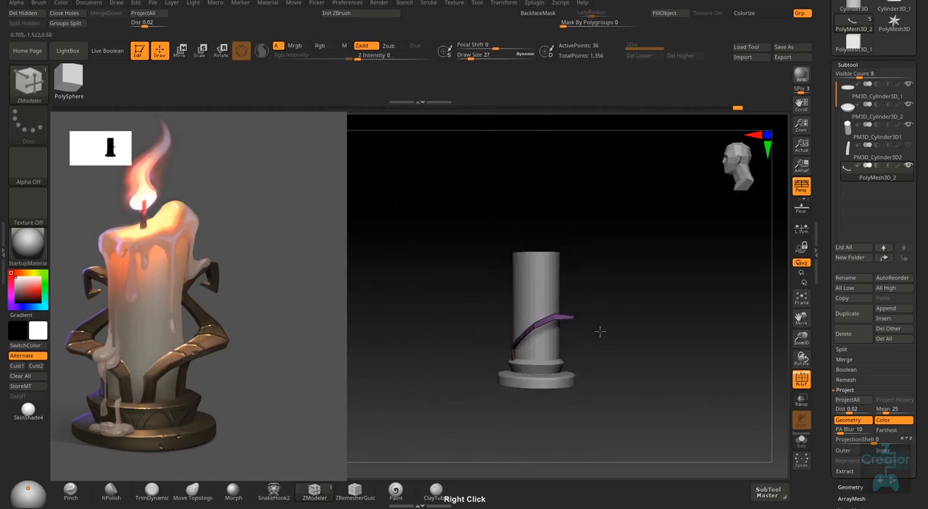
- Raise the arm's upper end slightly in side view, pull it back toward the candle, and resume ZModeler drawing
{"action": "key", "text": "w"}
{"action": "left_click_drag", "start_coordinate": [616, 250], "coordinate": [626, 256]}
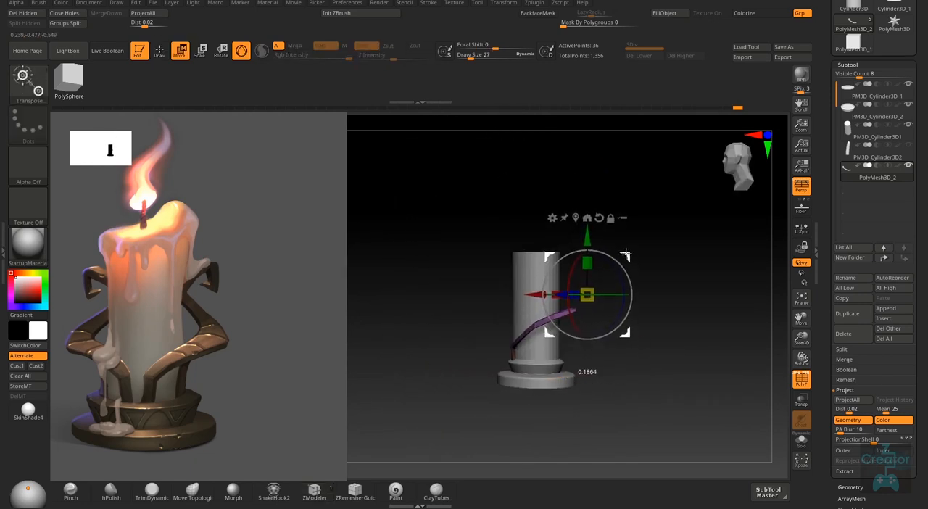
{"action": "right_click_drag", "start_coordinate": [648, 270], "coordinate": [644, 326]}
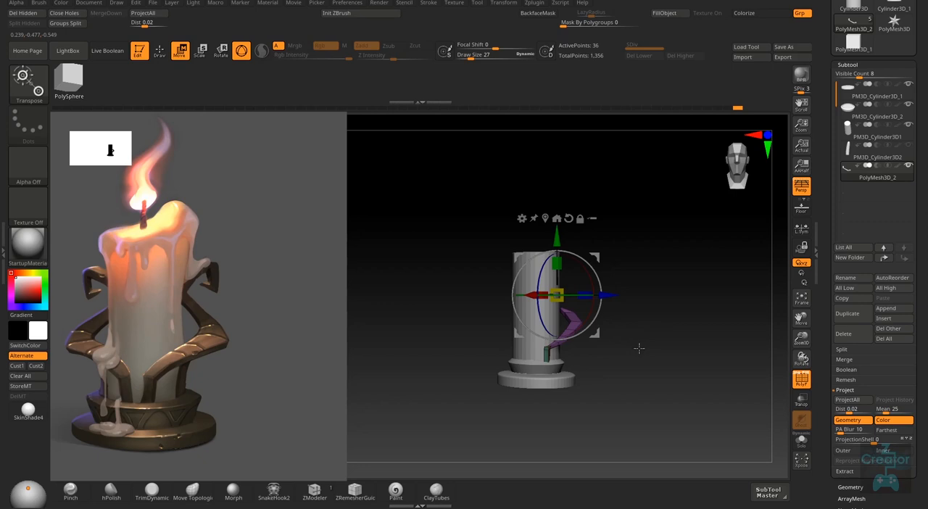
{"action": "right_click_drag", "start_coordinate": [616, 269], "coordinate": [632, 290], "text": "alt"}
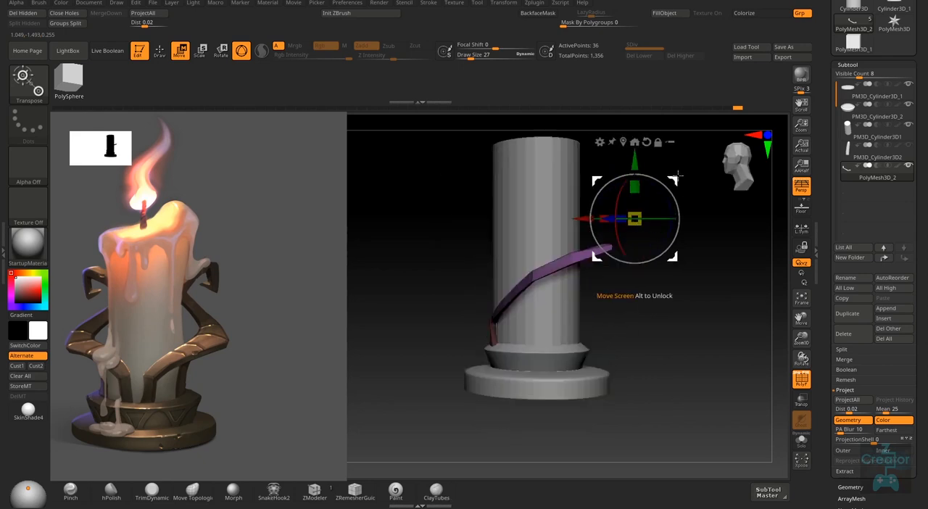
{"action": "left_click_drag", "start_coordinate": [676, 176], "coordinate": [667, 176]}
{"action": "key", "text": "q"}
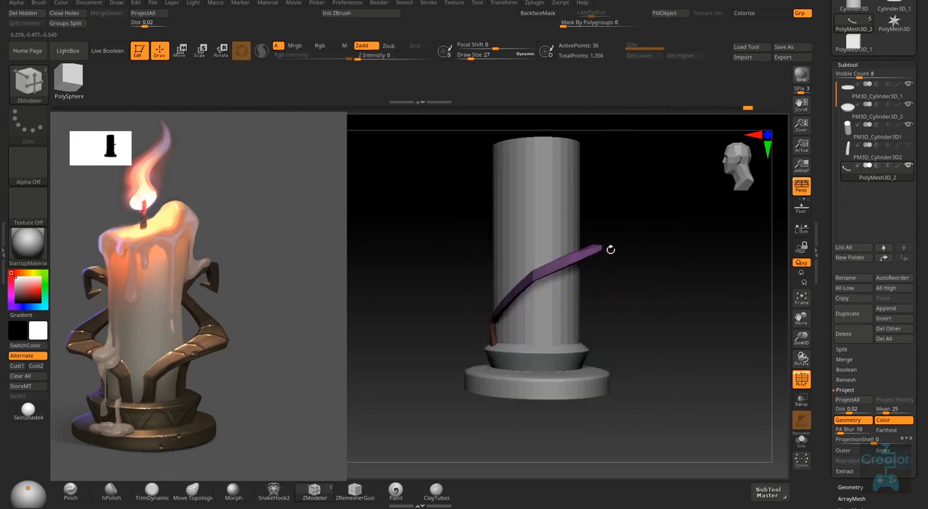
- Check the arm's curve from several angles and adjust its upper end with the move gizmo
{"action": "mouse_move", "coordinate": [611, 249]}
{"action": "right_mouse_down"}
{"action": "mouse_move", "coordinate": [590, 290]}
{"action": "mouse_move", "coordinate": [560, 298]}
{"action": "mouse_move", "coordinate": [654, 253]}
{"action": "mouse_move", "coordinate": [611, 329]}
{"action": "mouse_move", "coordinate": [629, 267]}
{"action": "mouse_move", "coordinate": [608, 278]}
{"action": "mouse_move", "coordinate": [620, 298]}
{"action": "mouse_move", "coordinate": [615, 265]}
{"action": "mouse_move", "coordinate": [650, 311]}
{"action": "mouse_move", "coordinate": [633, 300]}
{"action": "right_mouse_up"}
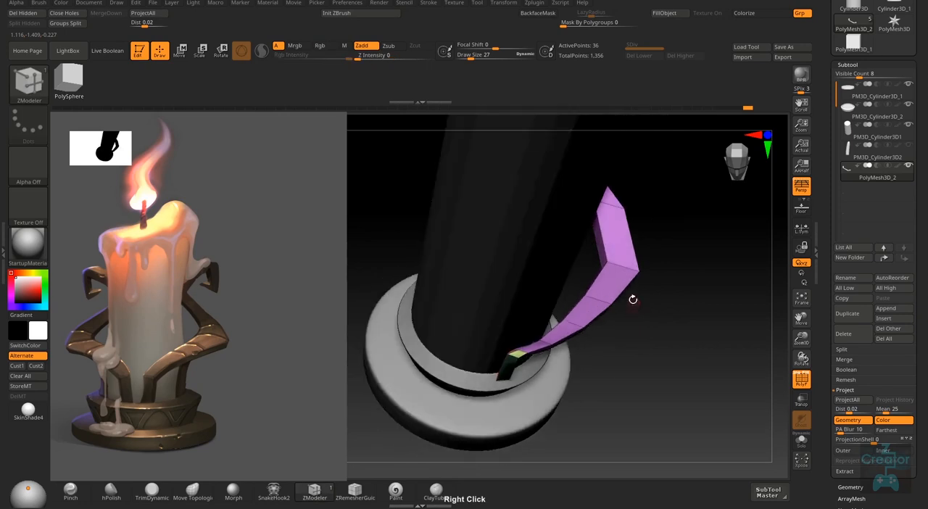
{"action": "right_click_drag", "start_coordinate": [646, 259], "coordinate": [639, 273]}
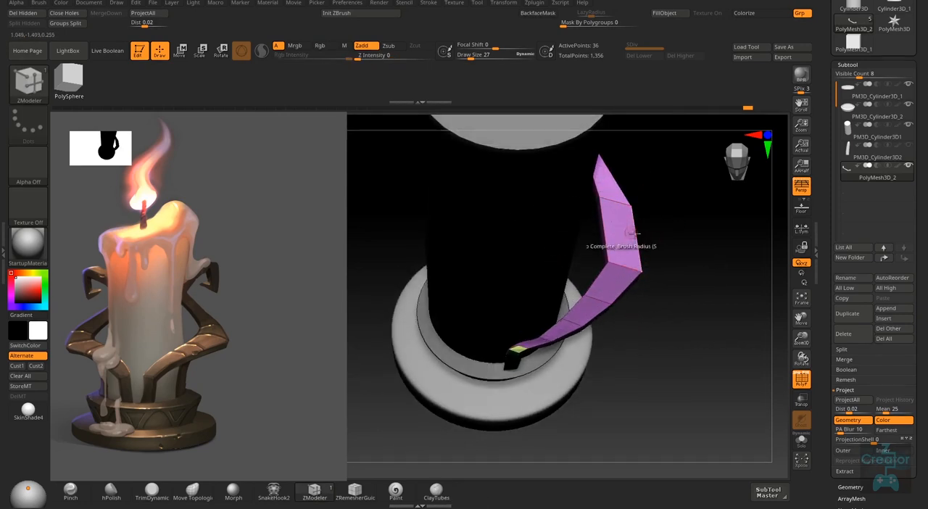
{"action": "right_click_drag", "start_coordinate": [649, 283], "coordinate": [789, 278]}
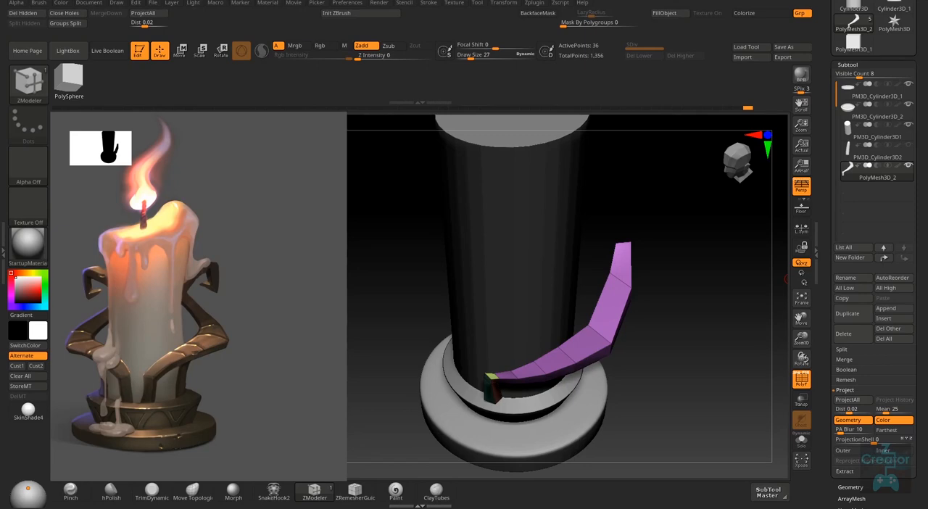
{"action": "mouse_move", "coordinate": [789, 278]}
{"action": "right_mouse_down"}
{"action": "mouse_move", "coordinate": [696, 239]}
{"action": "mouse_move", "coordinate": [460, 423]}
{"action": "mouse_move", "coordinate": [475, 278]}
{"action": "right_mouse_up"}
{"action": "left_click_drag", "start_coordinate": [474, 278], "coordinate": [540, 341], "text": "ctrl"}
{"action": "key", "text": "w"}
{"action": "mouse_move", "coordinate": [580, 290]}
{"action": "right_mouse_down"}
{"action": "mouse_move", "coordinate": [671, 296]}
{"action": "mouse_move", "coordinate": [657, 283]}
{"action": "mouse_move", "coordinate": [531, 295]}
{"action": "mouse_move", "coordinate": [580, 290]}
{"action": "mouse_move", "coordinate": [624, 236]}
{"action": "mouse_move", "coordinate": [549, 240]}
{"action": "mouse_move", "coordinate": [646, 324]}
{"action": "mouse_move", "coordinate": [638, 222]}
{"action": "right_mouse_up"}
{"action": "key", "text": "q"}
- Switch to the Move Topological brush, adjust its draw size, and reshape the arm
{"action": "key", "text": "space"}
{"action": "left_click", "coordinate": [192, 491]}
{"action": "mouse_move", "coordinate": [696, 305]}
{"action": "right_mouse_down"}
{"action": "mouse_move", "coordinate": [639, 338]}
{"action": "mouse_move", "coordinate": [609, 297]}
{"action": "mouse_move", "coordinate": [581, 362]}
{"action": "mouse_move", "coordinate": [491, 404]}
{"action": "right_mouse_up"}
{"action": "key", "text": "s"}
{"action": "left_click_drag", "start_coordinate": [491, 404], "coordinate": [478, 403]}
{"action": "mouse_move", "coordinate": [616, 327]}
{"action": "right_mouse_down"}
{"action": "mouse_move", "coordinate": [583, 354]}
{"action": "mouse_move", "coordinate": [638, 269]}
{"action": "mouse_move", "coordinate": [665, 344]}
{"action": "mouse_move", "coordinate": [660, 254]}
{"action": "mouse_move", "coordinate": [654, 330]}
{"action": "mouse_move", "coordinate": [630, 305]}
{"action": "mouse_move", "coordinate": [674, 275]}
{"action": "mouse_move", "coordinate": [653, 348]}
{"action": "mouse_move", "coordinate": [570, 261]}
{"action": "mouse_move", "coordinate": [638, 305]}
{"action": "mouse_move", "coordinate": [594, 348]}
{"action": "mouse_move", "coordinate": [652, 290]}
{"action": "mouse_move", "coordinate": [685, 376]}
{"action": "mouse_move", "coordinate": [638, 304]}
{"action": "mouse_move", "coordinate": [682, 246]}
{"action": "mouse_move", "coordinate": [653, 326]}
{"action": "mouse_move", "coordinate": [596, 283]}
{"action": "mouse_move", "coordinate": [623, 341]}
{"action": "mouse_move", "coordinate": [510, 358]}
{"action": "mouse_move", "coordinate": [540, 368]}
{"action": "right_mouse_up"}
- Alternate between the Move brushes and ZModeler while refining the arm's upper segment and hooked tip
{"action": "left_click", "coordinate": [314, 491]}
{"action": "left_click", "coordinate": [193, 491]}
{"action": "key", "text": "b"}
{"action": "key", "text": "m"}
{"action": "key", "text": "v"}
{"action": "left_click", "coordinate": [314, 492]}
{"action": "key", "text": "b"}
{"action": "key", "text": "m"}
{"action": "key", "text": "v"}
{"action": "left_click", "coordinate": [314, 492]}
- Hide the candle subtool and set the draw size to 5 for close work on the arm's hook
{"action": "left_click", "coordinate": [907, 124]}
{"action": "key", "text": "s"}
{"action": "mouse_move", "coordinate": [534, 368]}
{"action": "left_mouse_down"}
{"action": "mouse_move", "coordinate": [544, 368]}
{"action": "mouse_move", "coordinate": [533, 367]}
{"action": "left_mouse_up"}
{"action": "right_click_drag", "start_coordinate": [533, 367], "coordinate": [541, 383]}
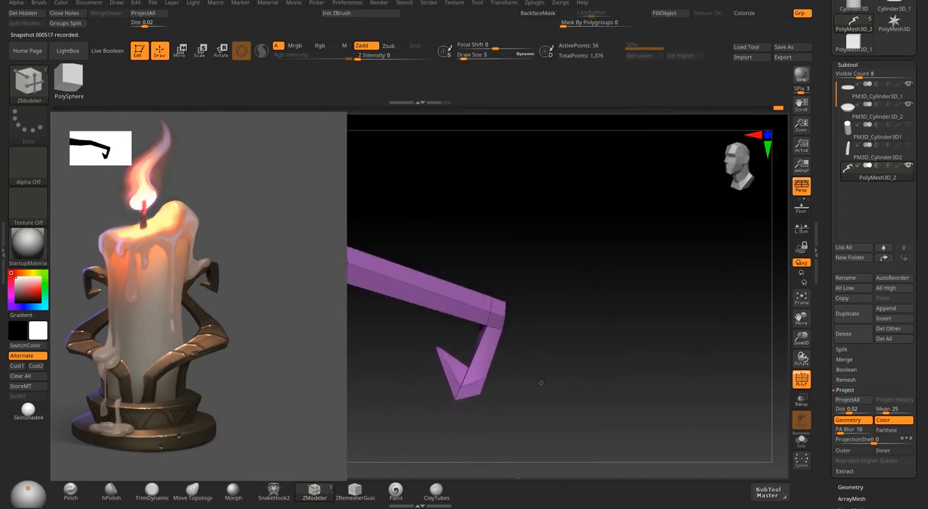
- Set the draw size to 11 and continue working on the arm's hooked tip
{"action": "mouse_move", "coordinate": [635, 345]}
{"action": "right_mouse_down", "text": "ctrl"}
{"action": "mouse_move", "coordinate": [657, 332]}
{"action": "mouse_move", "coordinate": [636, 239]}
{"action": "mouse_move", "coordinate": [567, 347]}
{"action": "right_mouse_up", "text": "ctrl"}
{"action": "key", "text": "s"}
{"action": "mouse_move", "coordinate": [567, 346]}
{"action": "left_mouse_down"}
{"action": "mouse_move", "coordinate": [594, 347]}
{"action": "mouse_move", "coordinate": [573, 347]}
{"action": "left_mouse_up"}
{"action": "mouse_move", "coordinate": [573, 347]}
{"action": "right_mouse_down"}
{"action": "mouse_move", "coordinate": [678, 319]}
{"action": "mouse_move", "coordinate": [599, 253]}
{"action": "mouse_move", "coordinate": [624, 312]}
{"action": "mouse_move", "coordinate": [581, 275]}
{"action": "mouse_move", "coordinate": [623, 319]}
{"action": "right_mouse_up"}
{"action": "left_click", "coordinate": [449, 440]}
- Show the candle again and make its cylinder the active subtool
{"action": "left_click", "coordinate": [908, 125]}
{"action": "key", "text": "space"}
{"action": "right_click_drag", "start_coordinate": [464, 178], "coordinate": [580, 312]}
{"action": "key", "text": "shift+f"}
- Turn off the polyframe lines and inspect the arm's silhouette around the candle from slightly different angles
{"action": "key", "text": "shift+f"}
{"action": "left_click", "coordinate": [513, 307]}
{"action": "mouse_move", "coordinate": [513, 307]}
{"action": "right_mouse_down"}
{"action": "mouse_move", "coordinate": [498, 400]}
{"action": "mouse_move", "coordinate": [580, 348]}
{"action": "mouse_move", "coordinate": [566, 312]}
{"action": "mouse_move", "coordinate": [523, 297]}
{"action": "mouse_move", "coordinate": [616, 335]}
{"action": "mouse_move", "coordinate": [580, 319]}
{"action": "mouse_move", "coordinate": [498, 427]}
{"action": "mouse_move", "coordinate": [670, 356]}
{"action": "mouse_move", "coordinate": [783, 323]}
{"action": "right_mouse_up"}
{"action": "key", "text": "shift+f"}
{"action": "left_click", "coordinate": [908, 125]}
{"action": "key", "text": "shift+f"}
{"action": "key", "text": "shift+f"}
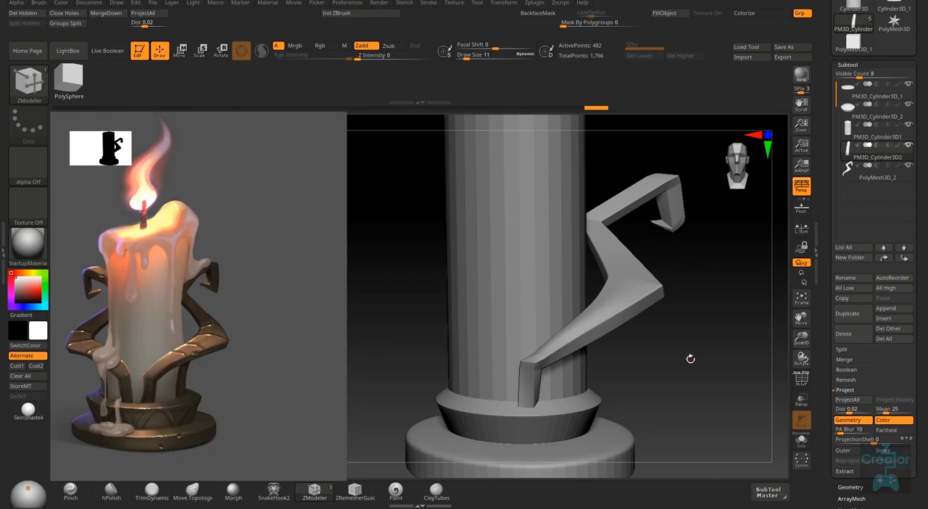
{"action": "right_click_drag", "start_coordinate": [690, 359], "coordinate": [679, 355]}
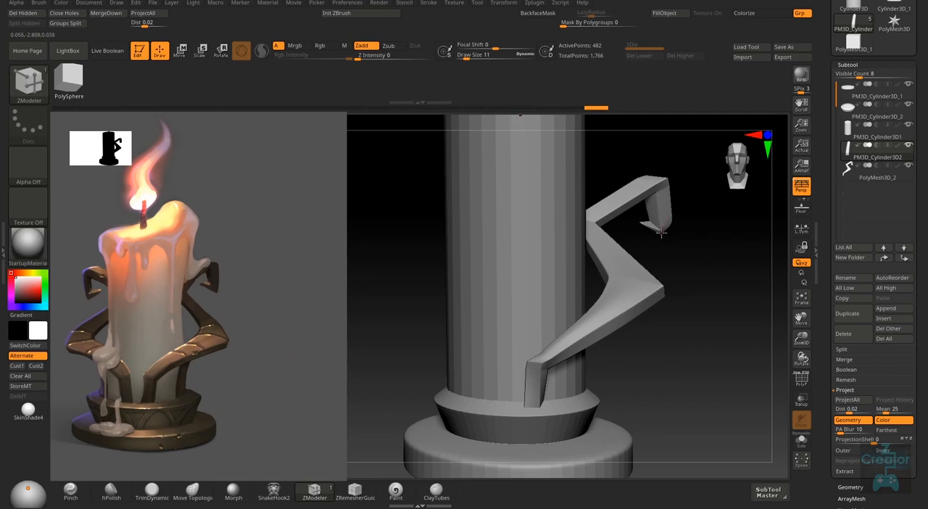
{"action": "right_click_drag", "start_coordinate": [677, 342], "coordinate": [476, 370]}
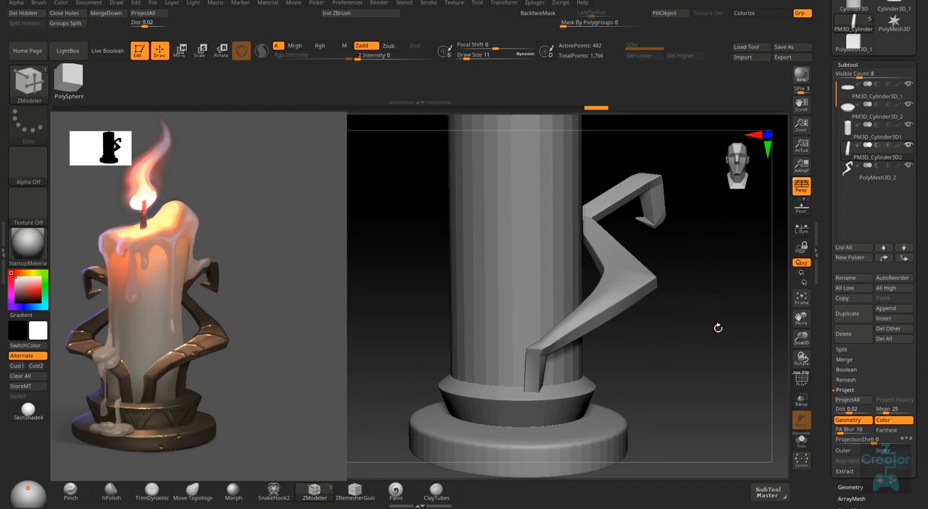
{"action": "right_click_drag", "start_coordinate": [718, 328], "coordinate": [592, 345]}
- Make the arm subtool PolyMesh3D_2 active and turn its polyframe lines back on
{"action": "left_click", "coordinate": [903, 182]}
{"action": "key", "text": "shift+f"}
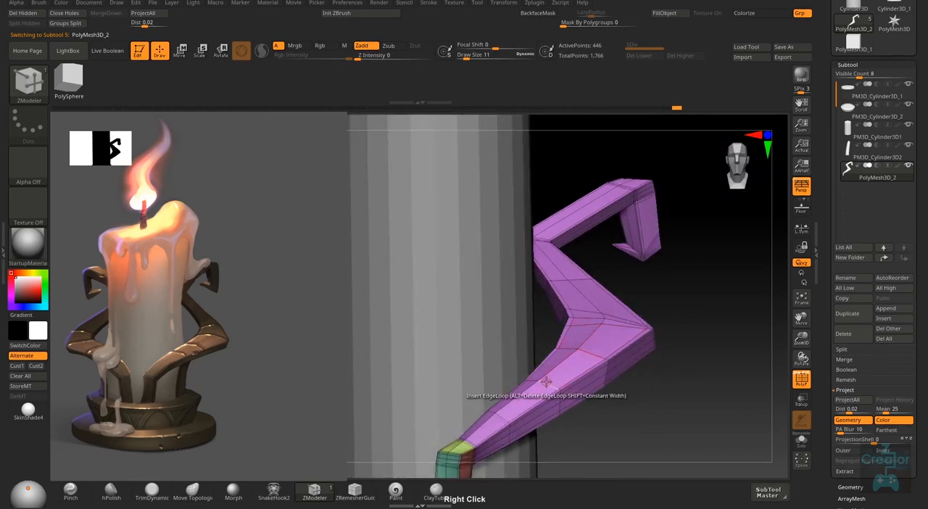
{"action": "right_click_drag", "start_coordinate": [545, 383], "coordinate": [542, 378]}
- Set ZModeler's edge action to Slide and adjust the edges at the arm's bends and hooked tip
{"action": "mouse_move", "coordinate": [591, 318]}
{"action": "right_mouse_down"}
{"action": "mouse_move", "coordinate": [623, 331]}
{"action": "mouse_move", "coordinate": [614, 384]}
{"action": "mouse_move", "coordinate": [630, 429]}
{"action": "mouse_move", "coordinate": [563, 326]}
{"action": "mouse_move", "coordinate": [612, 369]}
{"action": "mouse_move", "coordinate": [619, 393]}
{"action": "mouse_move", "coordinate": [599, 347]}
{"action": "mouse_move", "coordinate": [614, 345]}
{"action": "mouse_move", "coordinate": [598, 328]}
{"action": "right_mouse_up"}
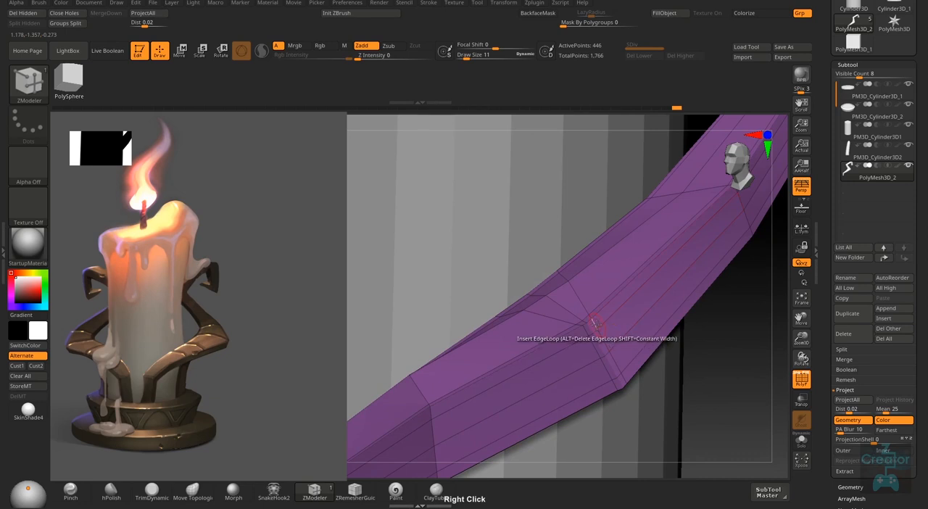
{"action": "key", "text": "space"}
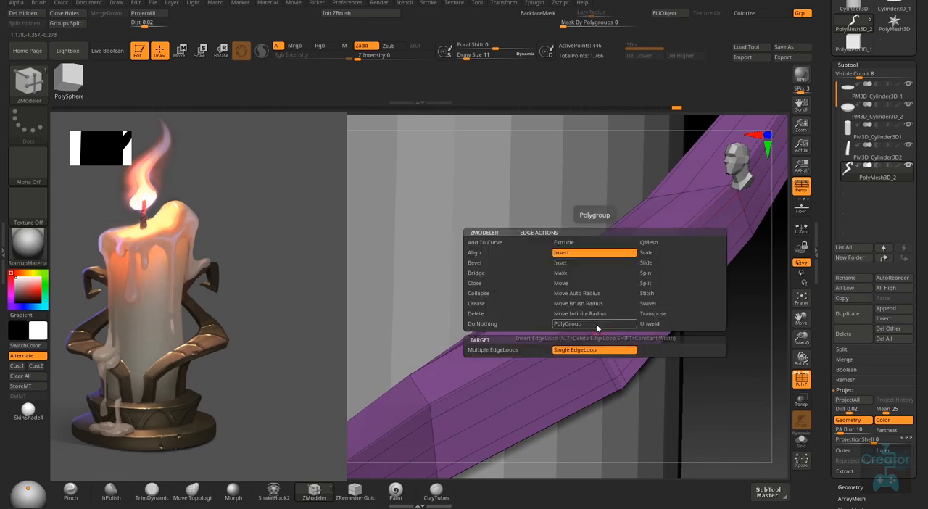
{"action": "left_click", "coordinate": [656, 266]}
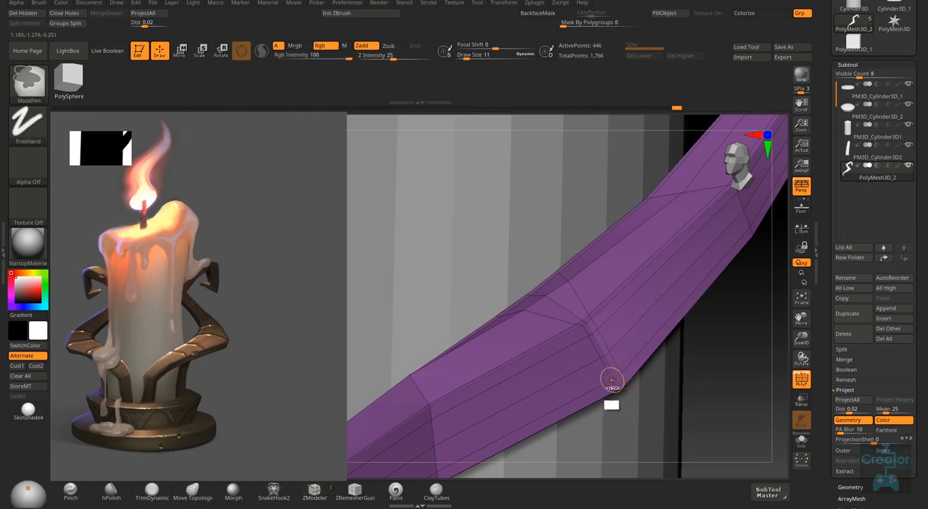
{"action": "right_click_drag", "start_coordinate": [613, 377], "coordinate": [628, 300]}
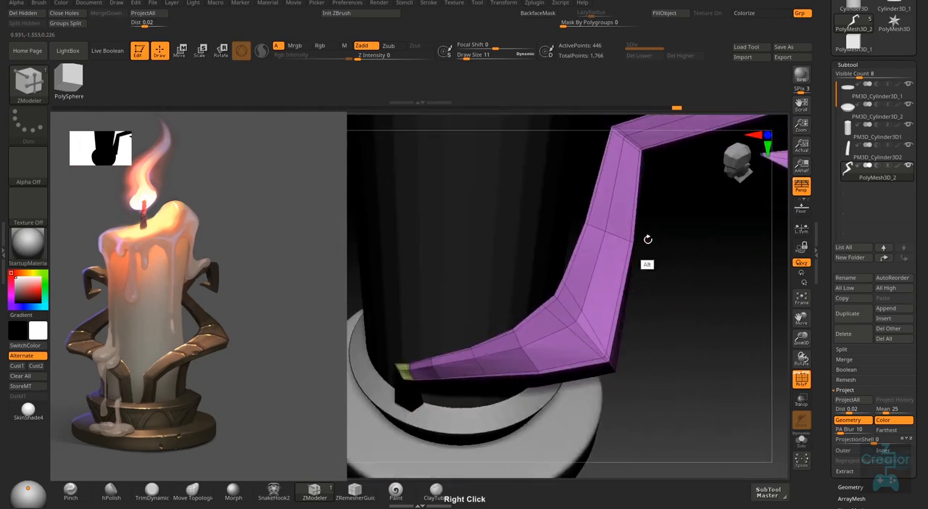
{"action": "right_click_drag", "start_coordinate": [646, 243], "coordinate": [587, 376], "text": "alt"}
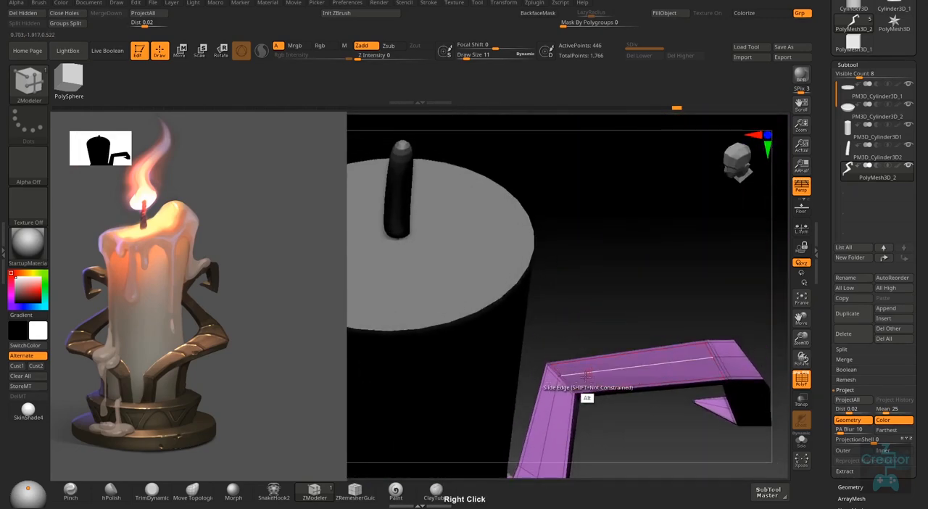
{"action": "right_click_drag", "start_coordinate": [623, 414], "coordinate": [674, 300]}
{"action": "right_click_drag", "start_coordinate": [663, 332], "coordinate": [685, 288]}
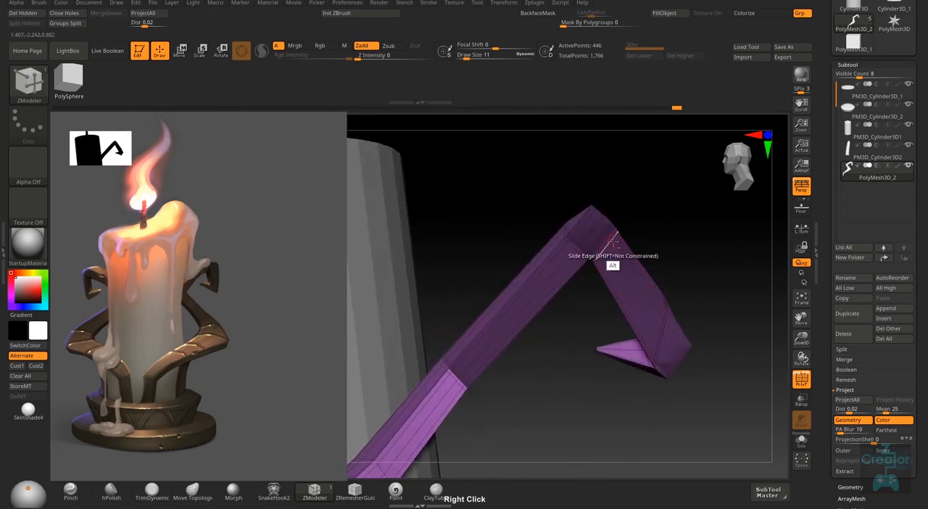
{"action": "right_click_drag", "start_coordinate": [614, 241], "coordinate": [634, 304]}
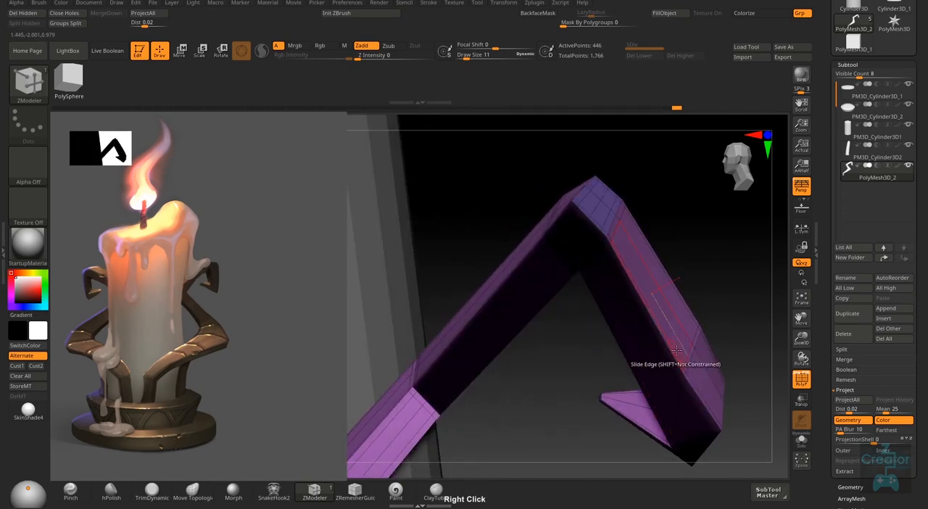
- Preview the arm with smooth dynamic subdivision and turn off its polyframe lines
{"action": "key", "text": "d"}
{"action": "mouse_move", "coordinate": [677, 351]}
{"action": "right_mouse_down"}
{"action": "mouse_move", "coordinate": [674, 317]}
{"action": "mouse_move", "coordinate": [676, 329]}
{"action": "right_mouse_up"}
{"action": "key", "text": "shift+d"}
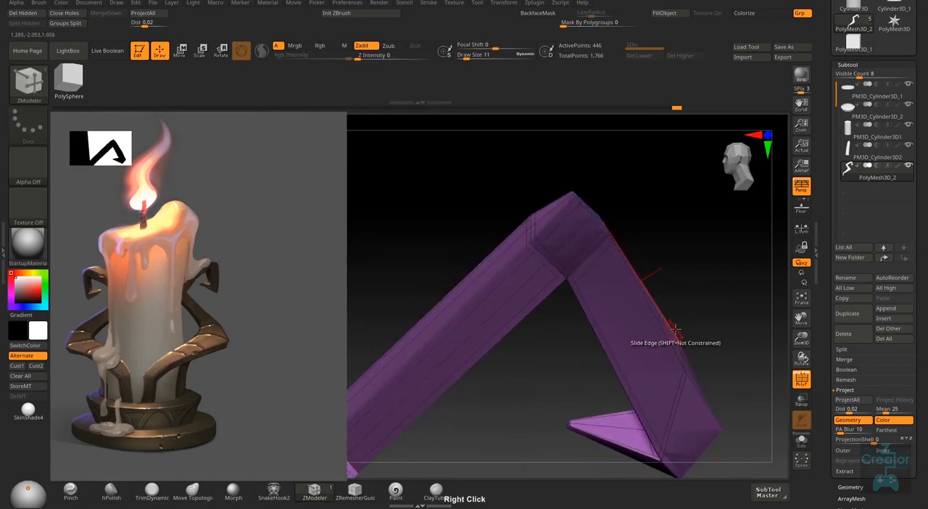
{"action": "key", "text": "d"}
{"action": "mouse_move", "coordinate": [689, 294]}
{"action": "right_mouse_down"}
{"action": "mouse_move", "coordinate": [656, 303]}
{"action": "mouse_move", "coordinate": [689, 305]}
{"action": "right_mouse_up"}
{"action": "key", "text": "shift+f"}
{"action": "right_click_drag", "start_coordinate": [705, 377], "coordinate": [677, 387]}
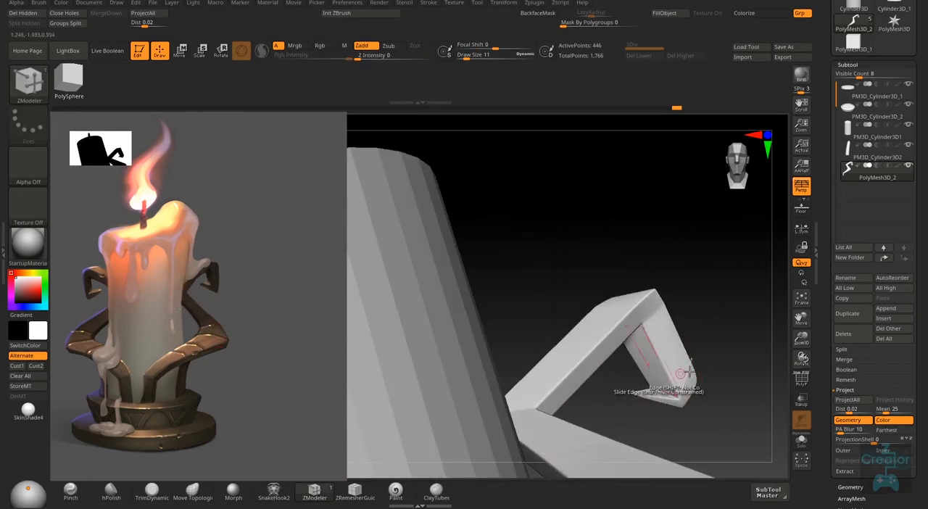
{"action": "right_click_drag", "start_coordinate": [626, 383], "coordinate": [676, 345]}
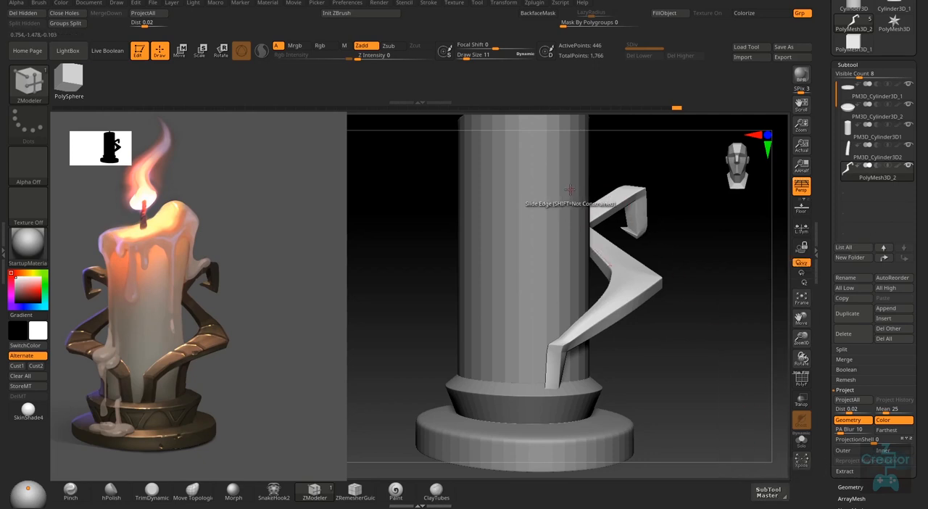
- Mirror the arm across the X axis with SubTool Master, merging both arms into one subtool, and make it active
{"action": "left_click", "coordinate": [537, 4]}
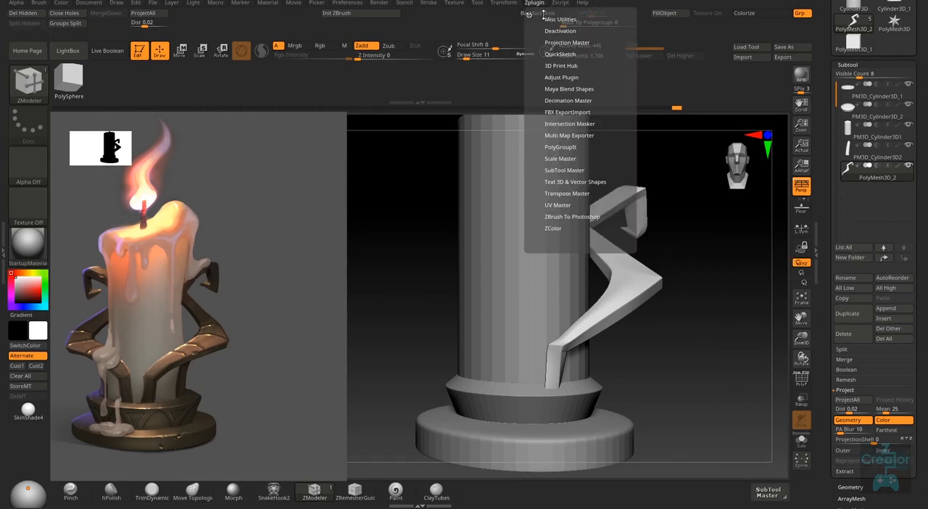
{"action": "left_click", "coordinate": [569, 170]}
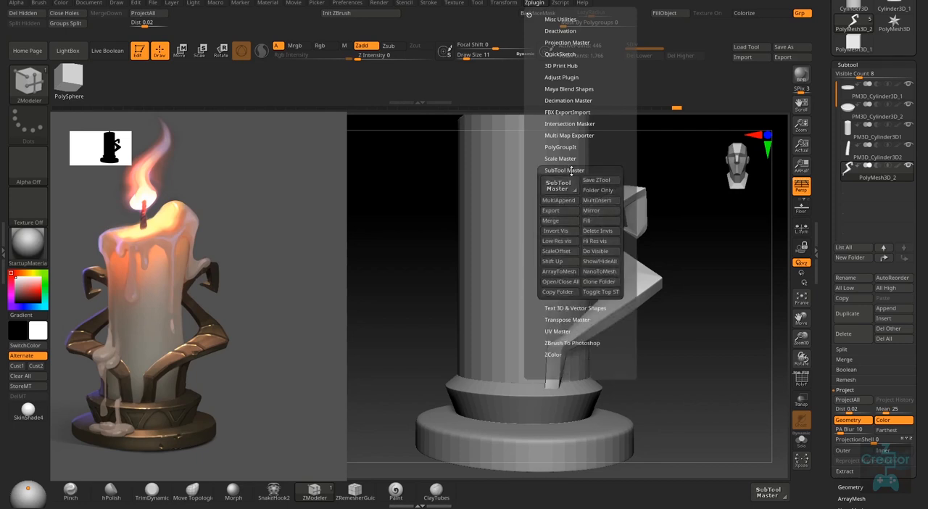
{"action": "left_click", "coordinate": [774, 494]}
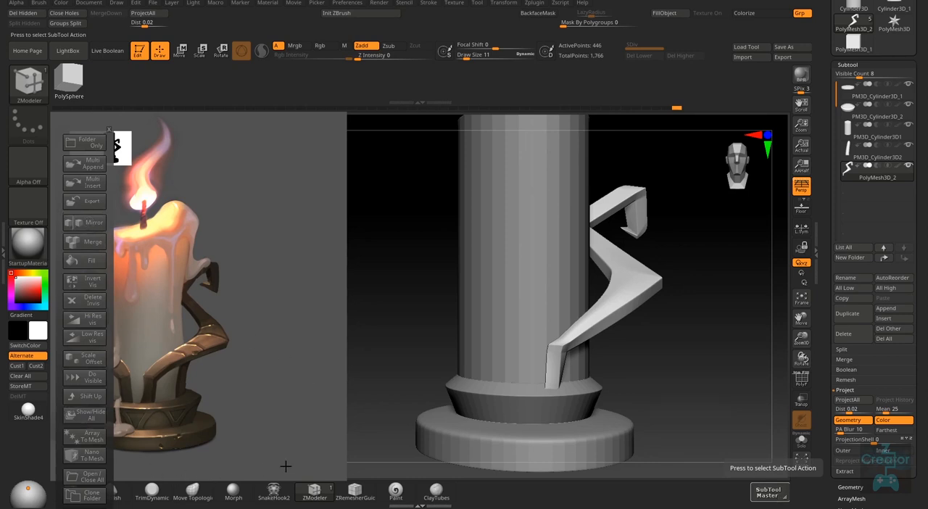
{"action": "left_click", "coordinate": [93, 222]}
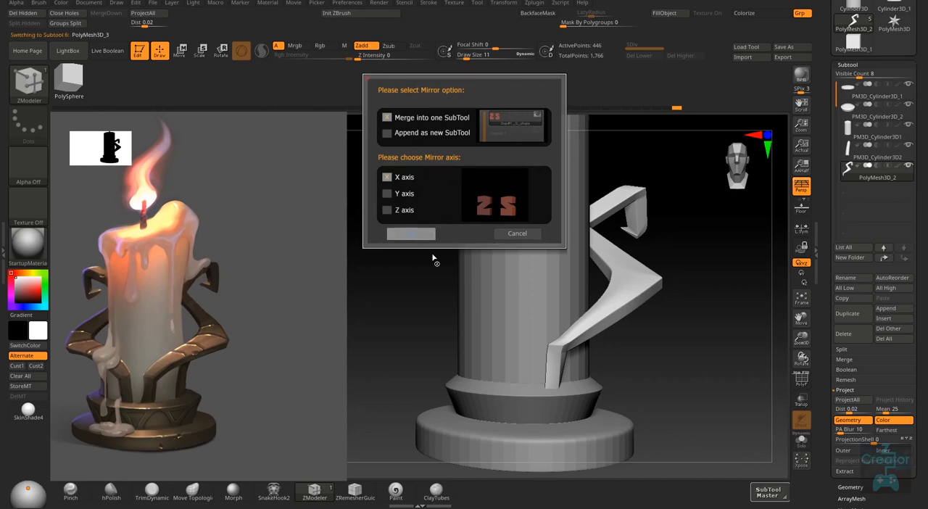
{"action": "right_click_drag", "start_coordinate": [686, 380], "coordinate": [641, 340]}
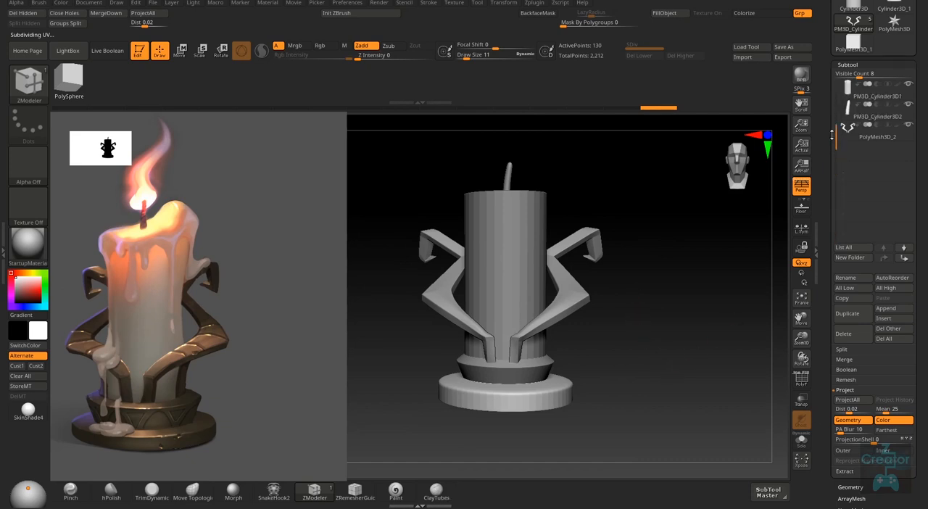
{"action": "left_click_drag", "start_coordinate": [612, 361], "coordinate": [613, 369]}
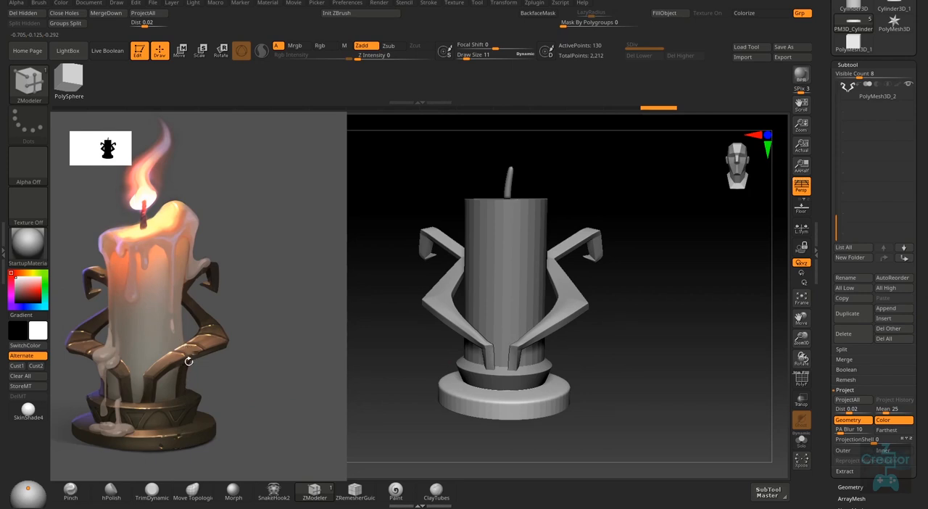
{"action": "right_click_drag", "start_coordinate": [625, 372], "coordinate": [683, 426]}
{"action": "right_click_drag", "start_coordinate": [668, 390], "coordinate": [673, 381]}
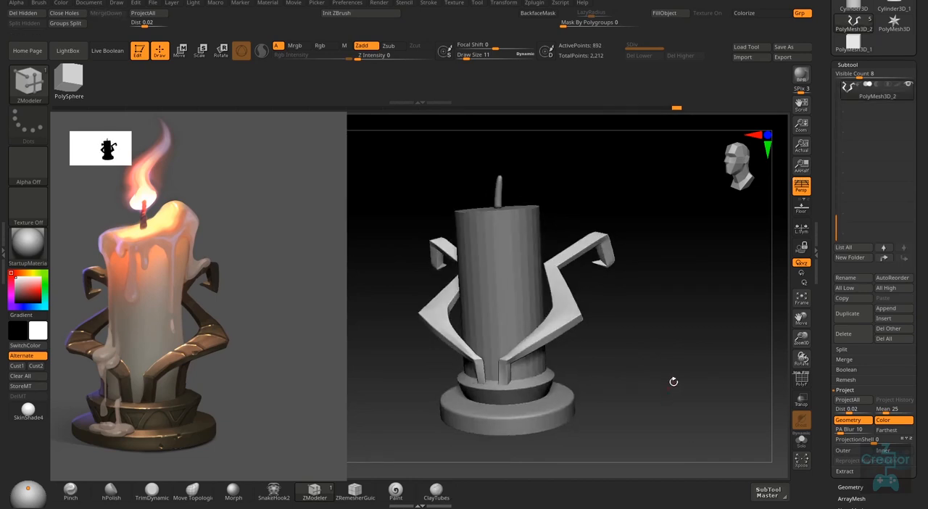
{"action": "left_click", "coordinate": [895, 311]}
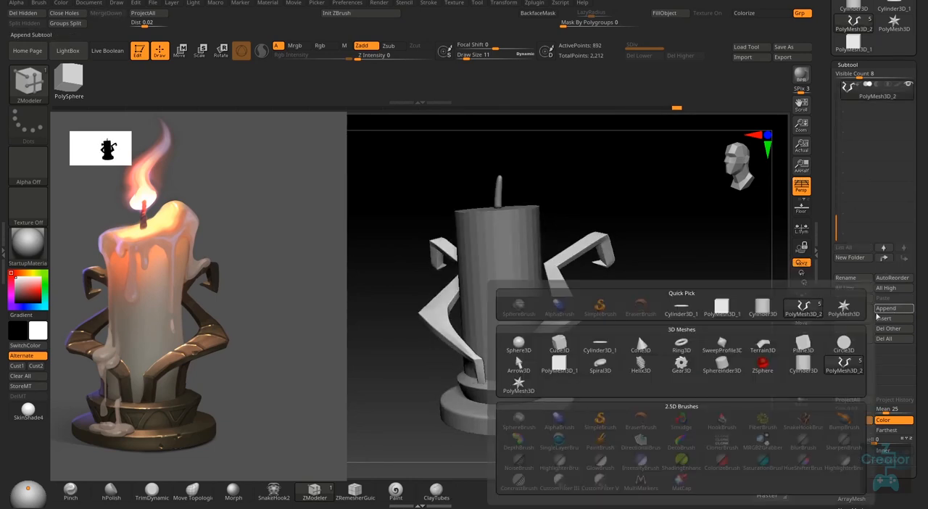
{"action": "left_click", "coordinate": [855, 47]}
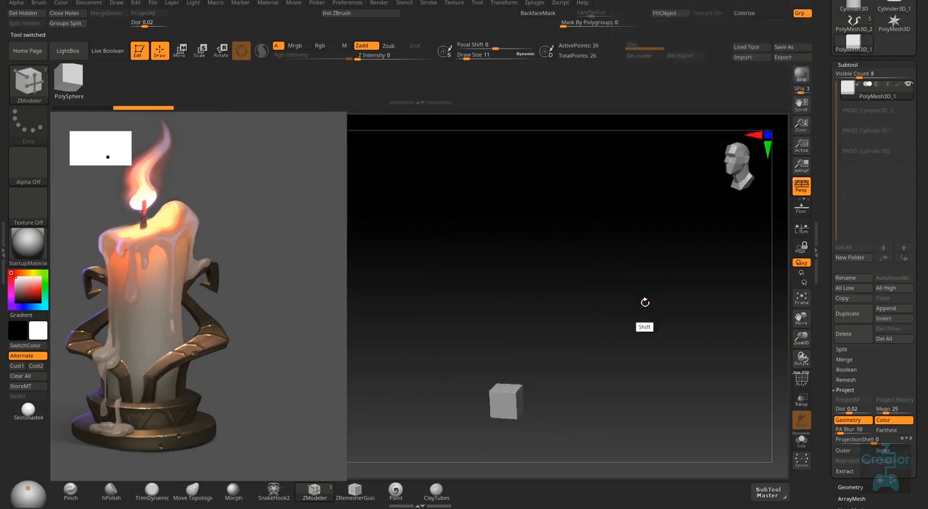
{"action": "key", "text": "shift+f"}
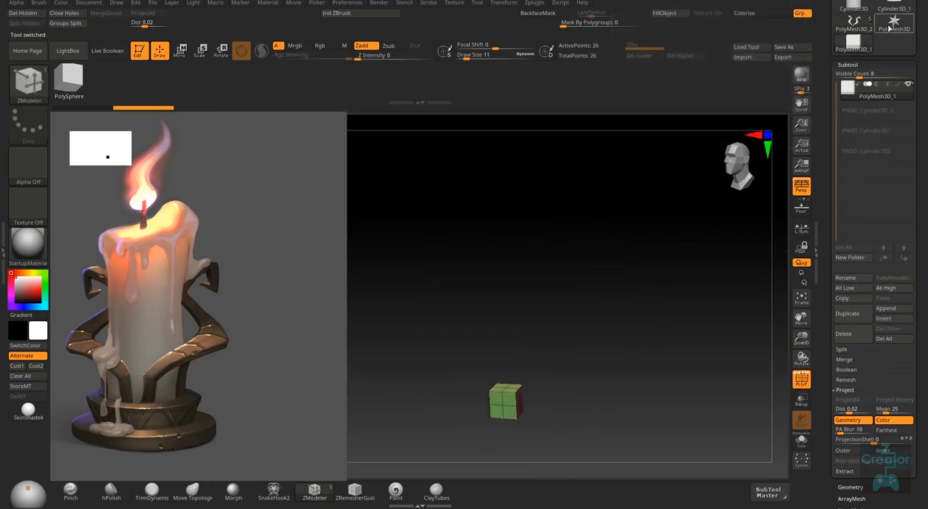
{"action": "left_click", "coordinate": [858, 24]}
- Append the PolyMesh3D_1 cube to the candle model as a new subtool and make it the active one
{"action": "right_click_drag", "start_coordinate": [621, 404], "coordinate": [717, 389]}
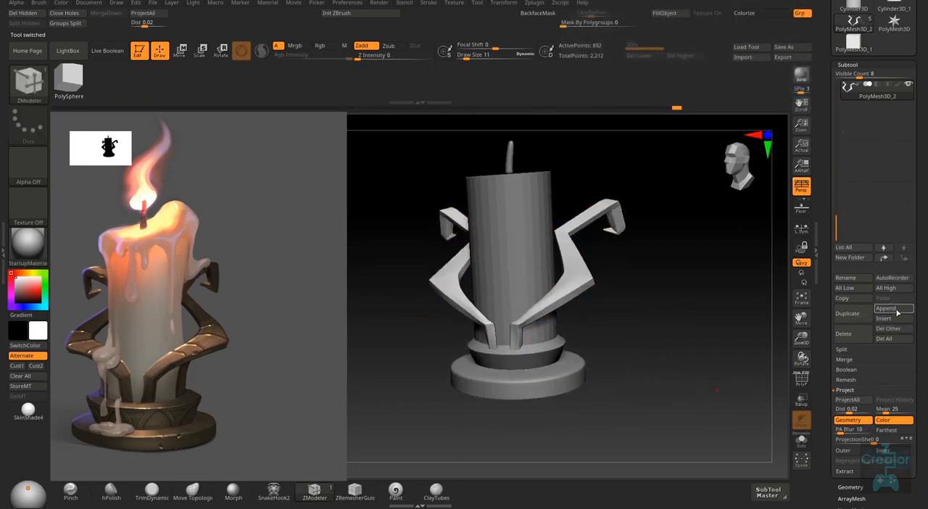
{"action": "left_click", "coordinate": [887, 309]}
{"action": "left_click", "coordinate": [721, 310]}
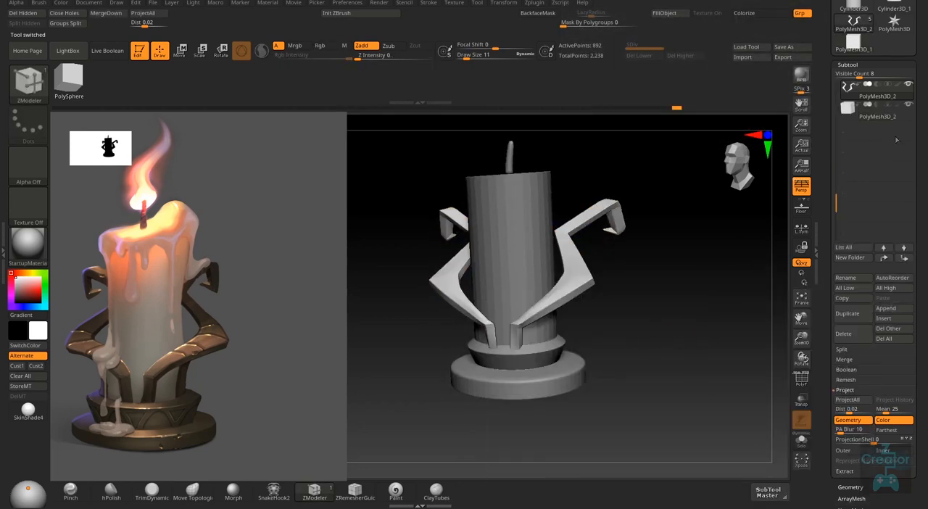
{"action": "left_click", "coordinate": [886, 115]}
{"action": "right_click_drag", "start_coordinate": [595, 353], "coordinate": [639, 327]}
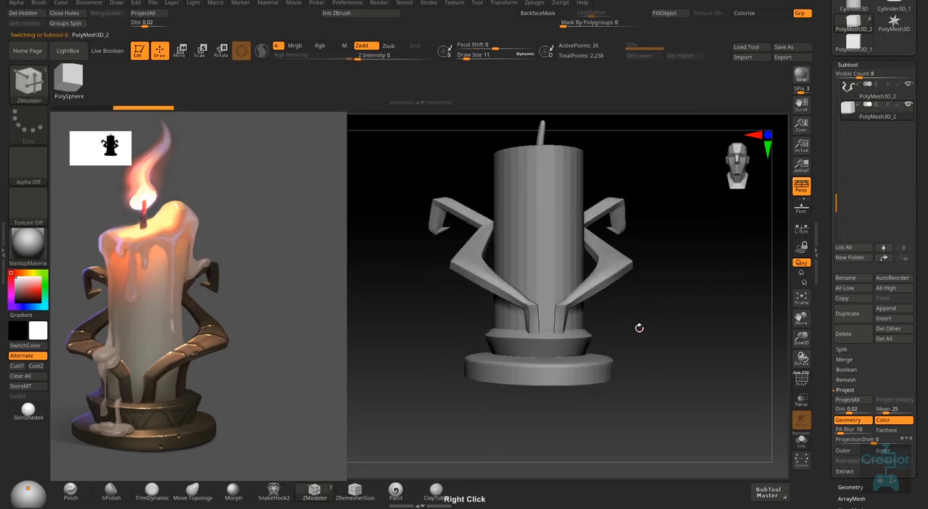
- Move the cube sideways and up out of the candle to just above the base, and show its polyframe lines
{"action": "key", "text": "w"}
{"action": "left_click_drag", "start_coordinate": [484, 364], "coordinate": [531, 364]}
{"action": "right_click_drag", "start_coordinate": [689, 349], "coordinate": [629, 356]}
{"action": "left_click_drag", "start_coordinate": [587, 306], "coordinate": [587, 254]}
{"action": "right_click_drag", "start_coordinate": [596, 339], "coordinate": [669, 379]}
{"action": "key", "text": "shift+f"}
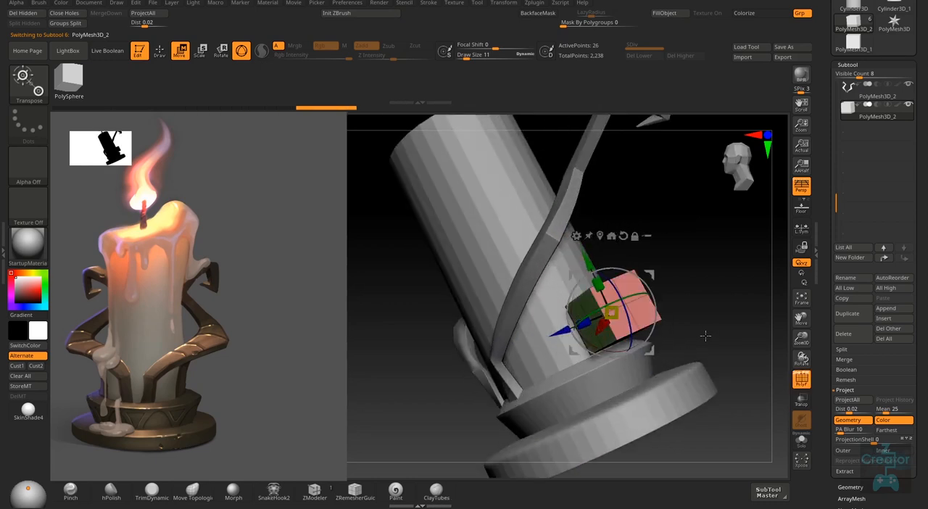
- Set the draw size to 69 and ZModeler's edge action to Insert, and delete the cube's middle edge loops
{"action": "key", "text": "q"}
{"action": "mouse_move", "coordinate": [692, 317]}
{"action": "right_mouse_down"}
{"action": "mouse_move", "coordinate": [674, 327]}
{"action": "mouse_move", "coordinate": [689, 353]}
{"action": "right_mouse_up"}
{"action": "key", "text": "s"}
{"action": "left_click_drag", "start_coordinate": [691, 353], "coordinate": [707, 357]}
{"action": "right_click_drag", "start_coordinate": [657, 283], "coordinate": [641, 285]}
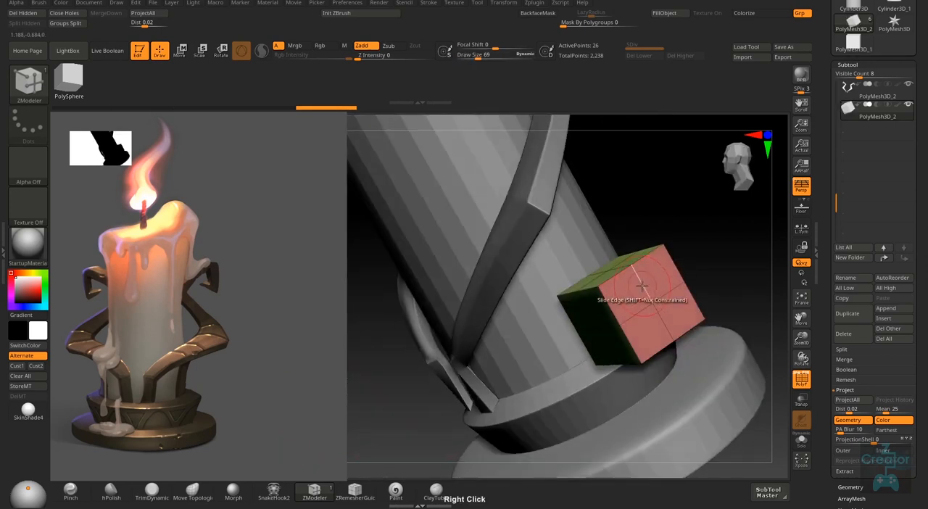
{"action": "key", "text": "alt"}
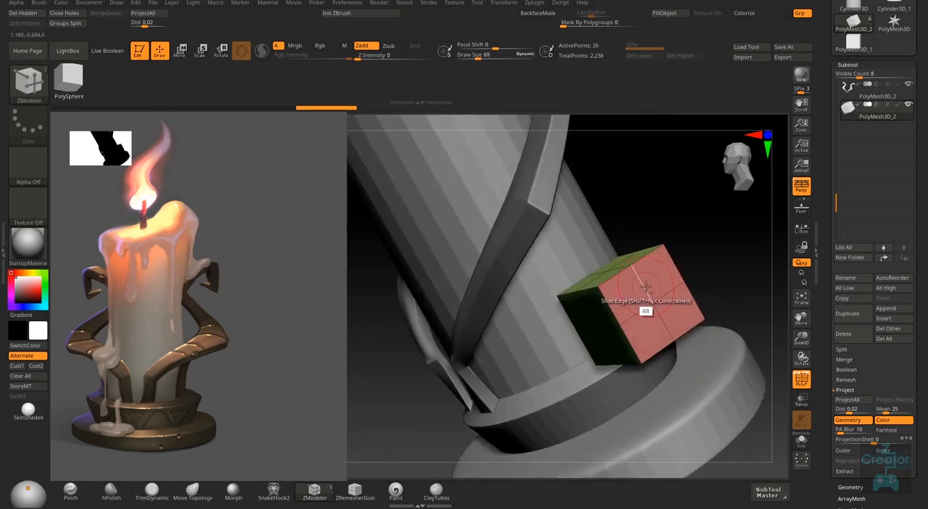
{"action": "right_click_drag", "start_coordinate": [643, 286], "coordinate": [645, 284]}
{"action": "right_click", "coordinate": [643, 285]}
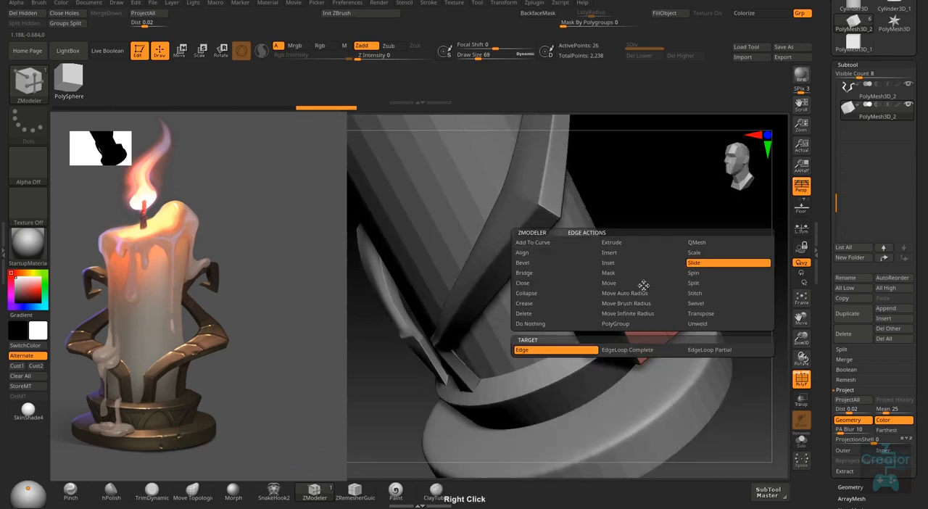
{"action": "left_click", "coordinate": [642, 255]}
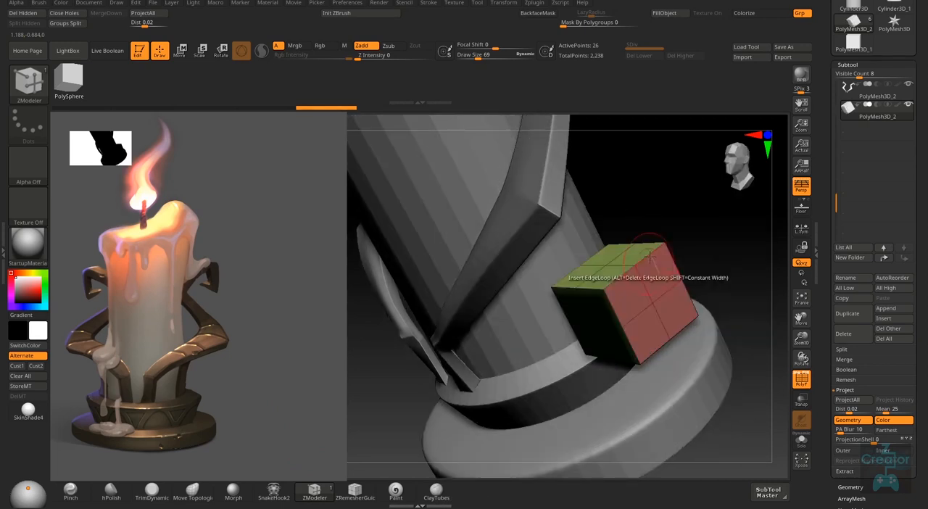
{"action": "left_click", "coordinate": [646, 285], "text": "alt"}
{"action": "right_click_drag", "start_coordinate": [613, 295], "coordinate": [638, 292]}
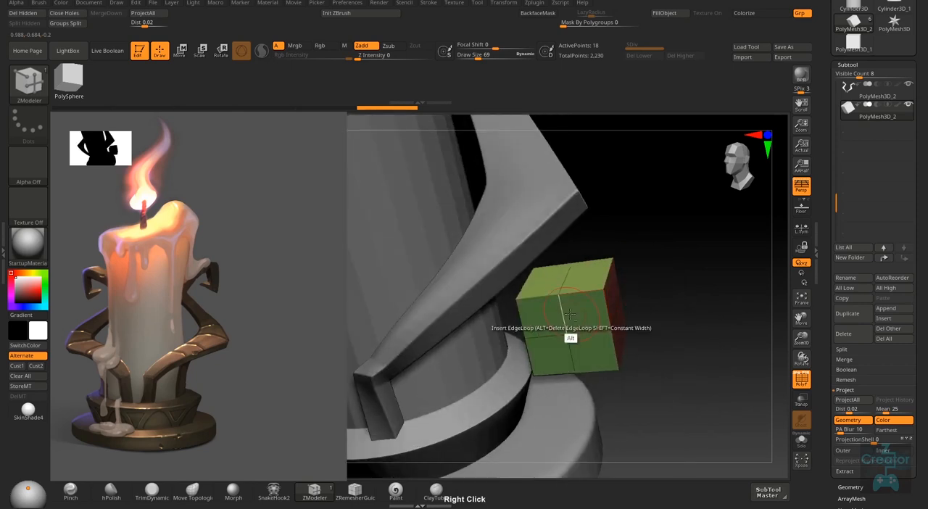
{"action": "left_click", "coordinate": [566, 319], "text": "alt"}
{"action": "left_click", "coordinate": [583, 335], "text": "alt"}
{"action": "right_click_drag", "start_coordinate": [665, 369], "coordinate": [663, 348]}
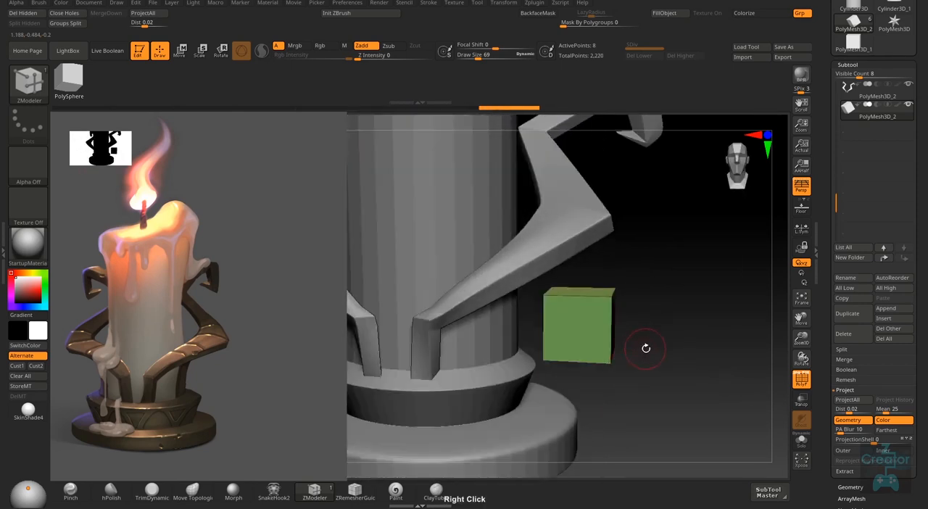
- Scale the cube down along the X axis into a thin upright plate
{"action": "key", "text": "r"}
{"action": "left_click_drag", "start_coordinate": [550, 321], "coordinate": [582, 328]}
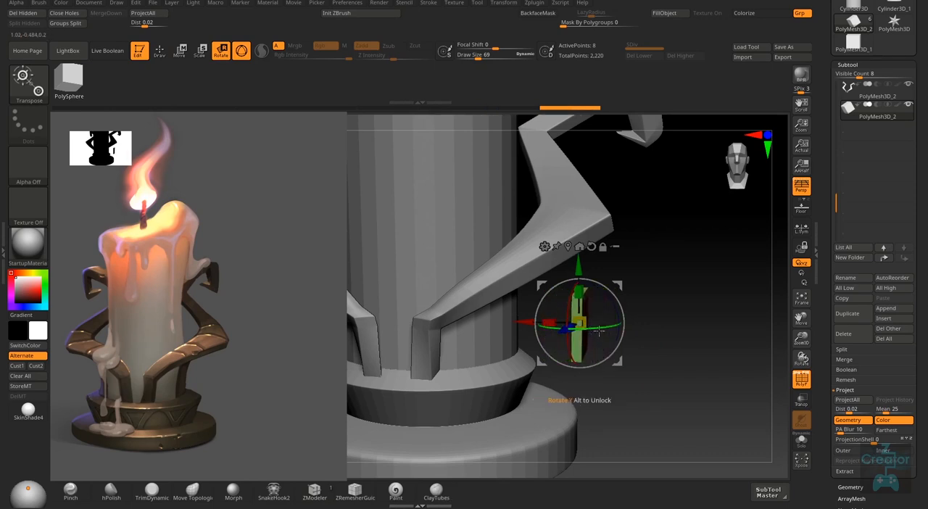
{"action": "key", "text": "q"}
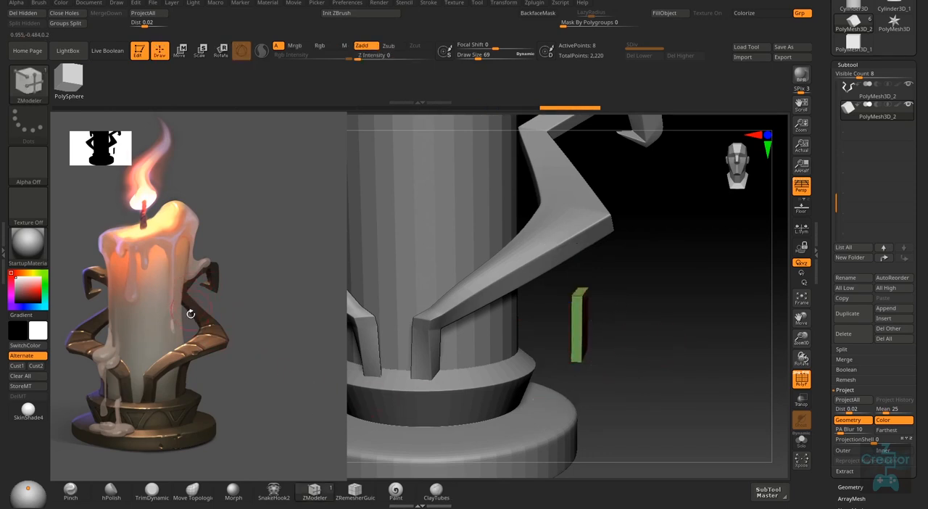
{"action": "right_click_drag", "start_coordinate": [635, 266], "coordinate": [636, 259]}
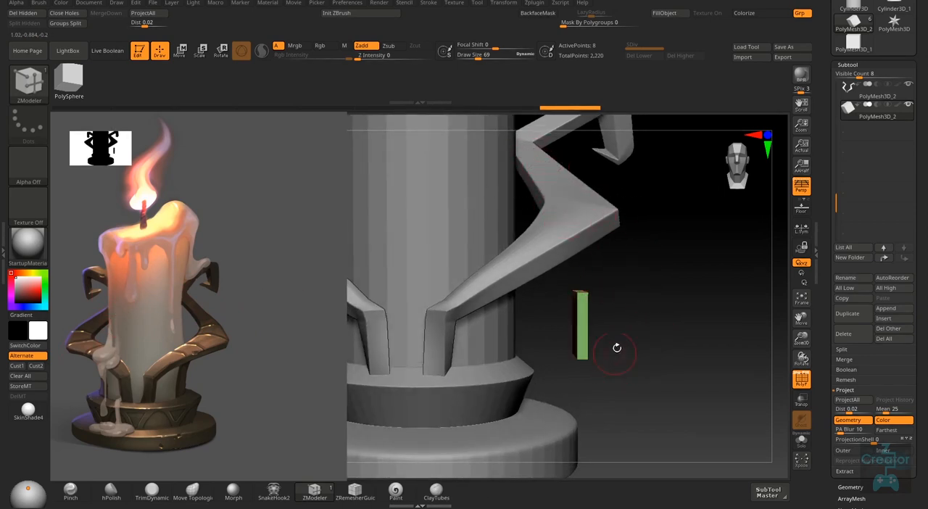
{"action": "right_click_drag", "start_coordinate": [606, 214], "coordinate": [605, 327]}
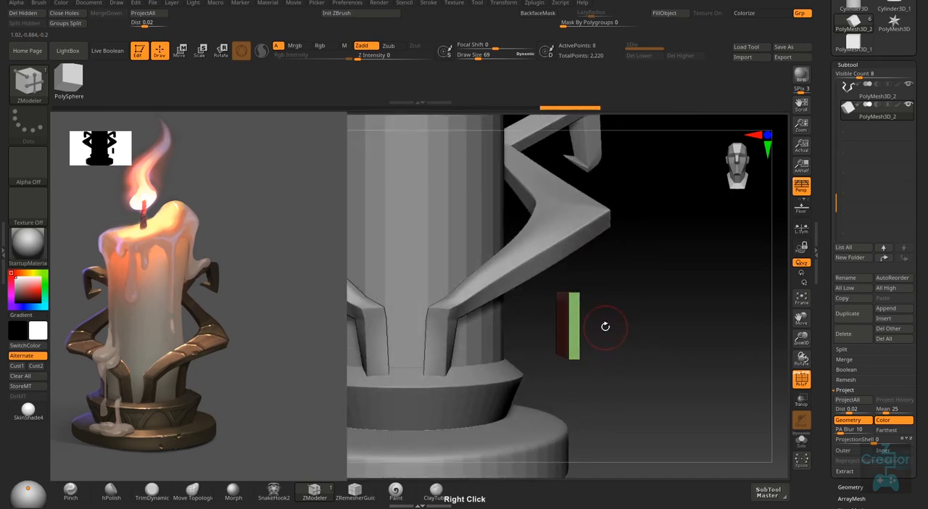
- Move the thin plate inward against the candle and narrow it along the Z axis to about 0.39 of its width
{"action": "key", "text": "w"}
{"action": "left_click_drag", "start_coordinate": [510, 324], "coordinate": [450, 324]}
{"action": "key", "text": "q"}
{"action": "mouse_move", "coordinate": [609, 348]}
{"action": "right_mouse_down"}
{"action": "mouse_move", "coordinate": [563, 355]}
{"action": "mouse_move", "coordinate": [559, 380]}
{"action": "right_mouse_up"}
{"action": "key", "text": "r"}
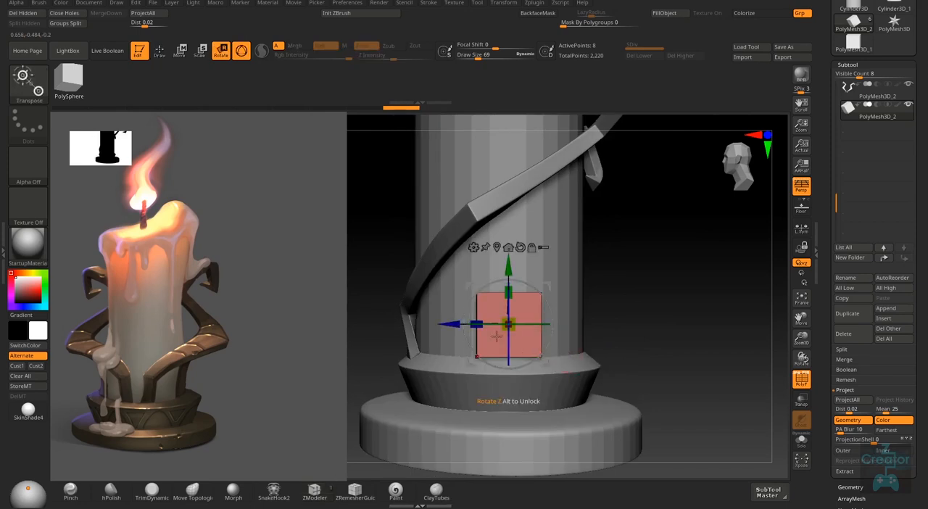
{"action": "left_click_drag", "start_coordinate": [475, 324], "coordinate": [497, 323]}
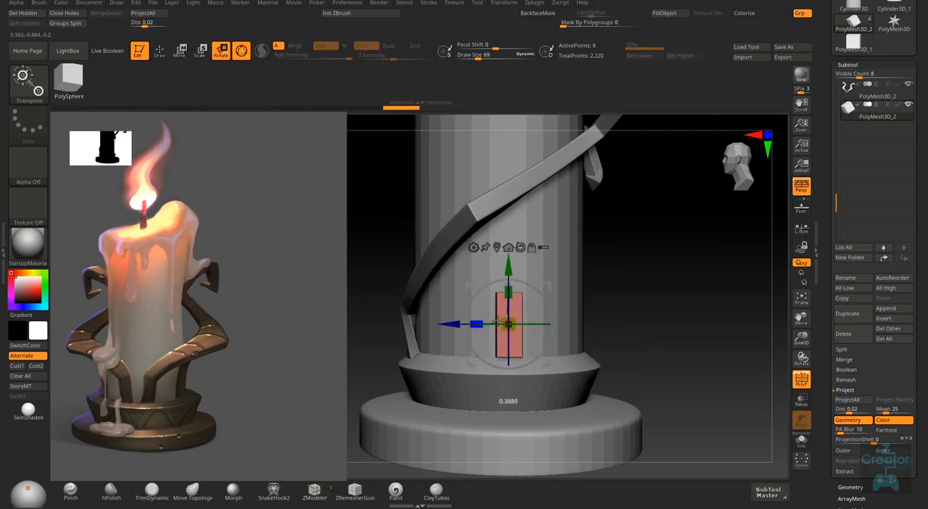
- Insert an edge loop across the middle of the thin plate with ZModeler
{"action": "right_click_drag", "start_coordinate": [590, 316], "coordinate": [583, 351]}
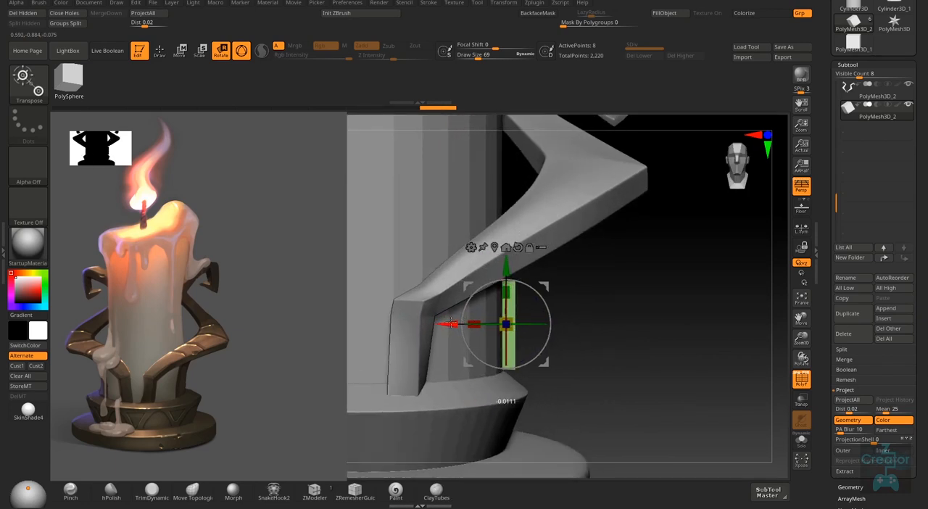
{"action": "mouse_move", "coordinate": [599, 303]}
{"action": "right_mouse_down"}
{"action": "mouse_move", "coordinate": [534, 336]}
{"action": "mouse_move", "coordinate": [559, 387]}
{"action": "mouse_move", "coordinate": [635, 332]}
{"action": "mouse_move", "coordinate": [605, 314]}
{"action": "mouse_move", "coordinate": [574, 334]}
{"action": "right_mouse_up"}
{"action": "key", "text": "q"}
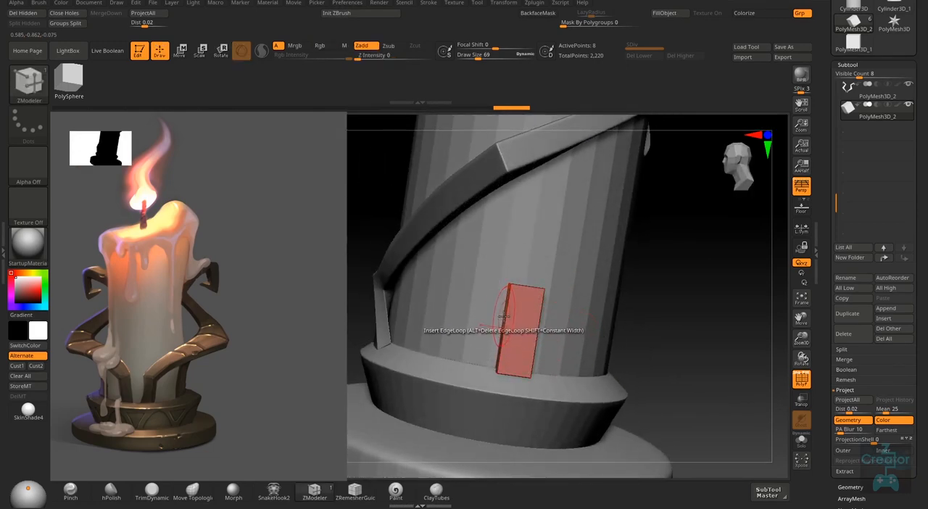
{"action": "mouse_move", "coordinate": [504, 317]}
{"action": "right_mouse_down"}
{"action": "mouse_move", "coordinate": [520, 319]}
{"action": "mouse_move", "coordinate": [539, 304]}
{"action": "mouse_move", "coordinate": [559, 261]}
{"action": "right_mouse_up"}
- Mask the plate's lower half and move its upper end outward and up toward the hooked arm
{"action": "key", "text": "ctrl"}
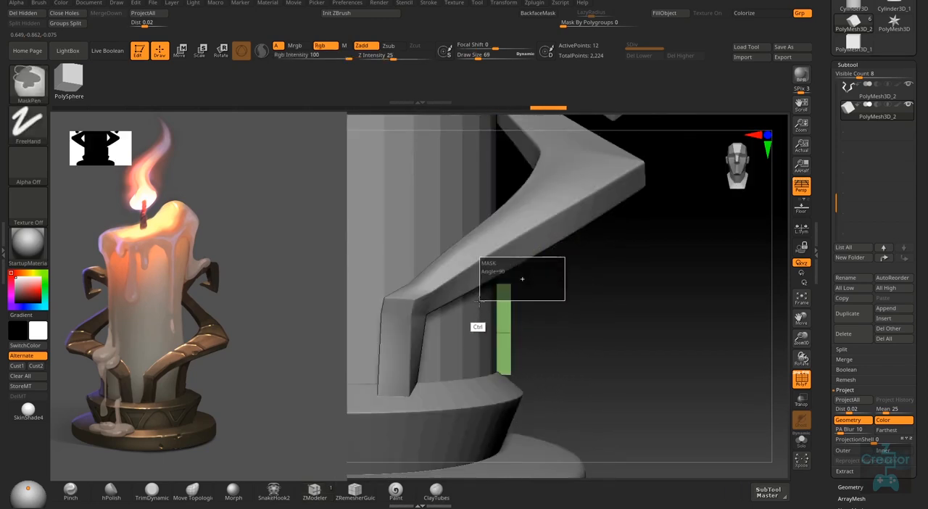
{"action": "key", "text": "w"}
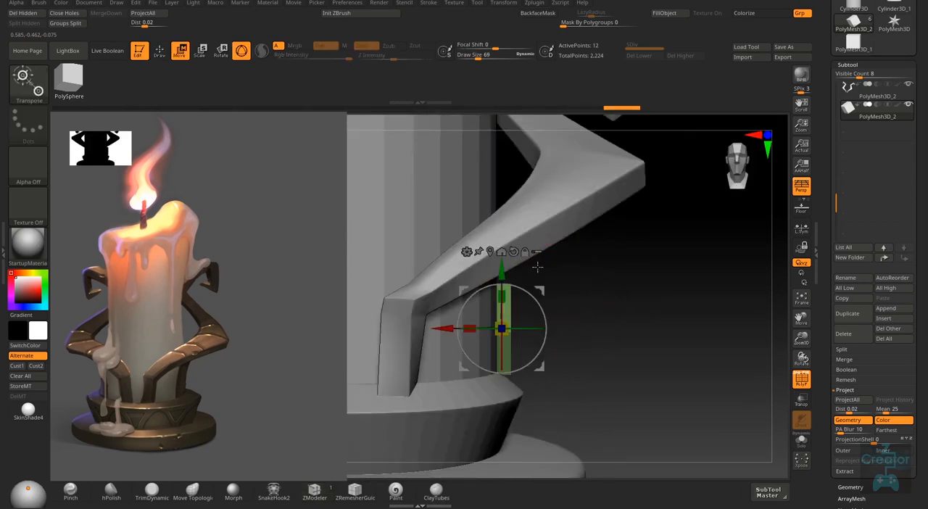
{"action": "left_click_drag", "start_coordinate": [501, 328], "coordinate": [543, 257]}
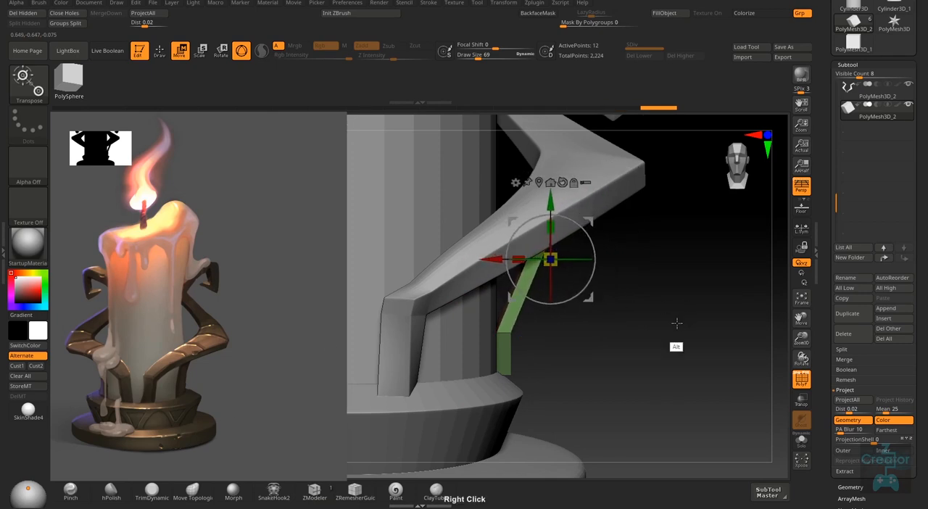
- Raise the plate's upper end further so it reaches the underside of the hooked arm
{"action": "right_click_drag", "start_coordinate": [677, 323], "coordinate": [609, 310]}
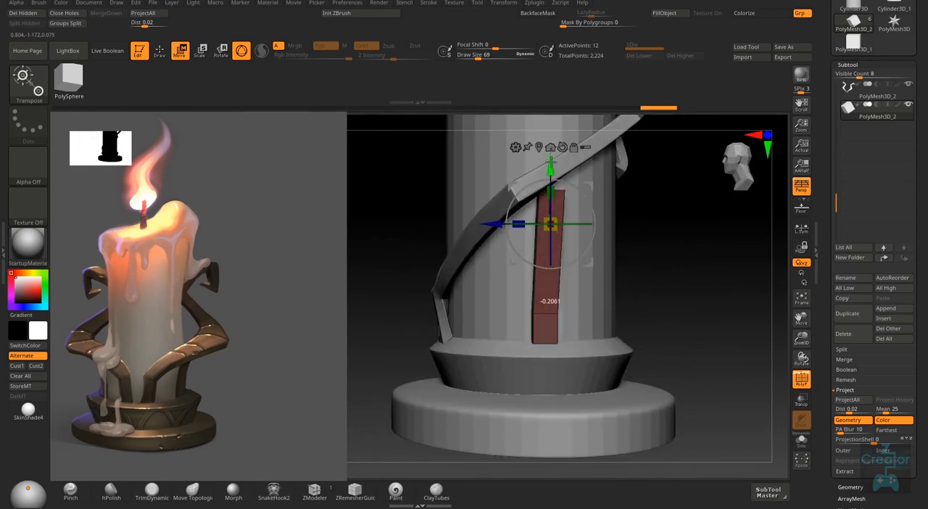
{"action": "right_click_drag", "start_coordinate": [620, 194], "coordinate": [578, 227]}
{"action": "right_click_drag", "start_coordinate": [555, 290], "coordinate": [558, 242]}
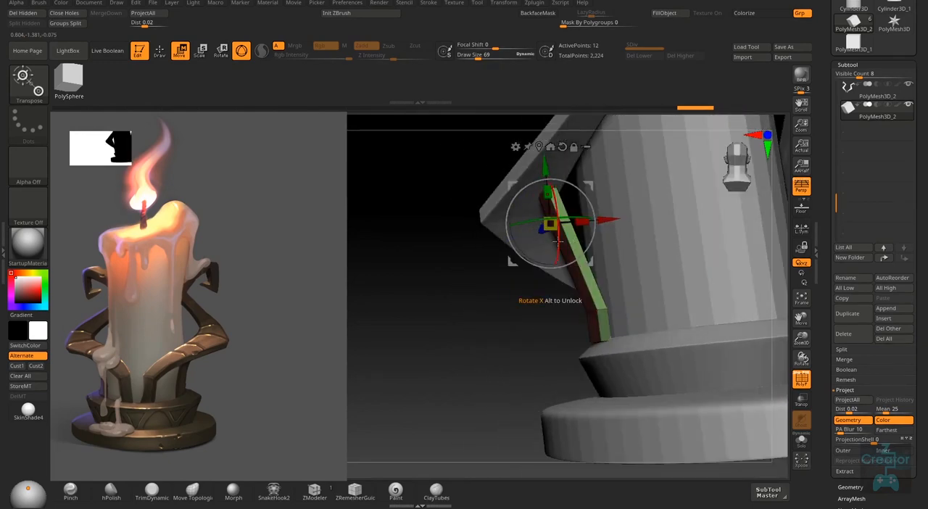
{"action": "right_click_drag", "start_coordinate": [533, 280], "coordinate": [533, 246]}
- Set ZModeler's edge action to Move and pull the plate's lower outer edge down into the top of the base
{"action": "right_click_drag", "start_coordinate": [636, 335], "coordinate": [571, 369]}
{"action": "left_click_drag", "start_coordinate": [704, 303], "coordinate": [679, 340], "text": "ctrl"}
{"action": "right_click_drag", "start_coordinate": [508, 383], "coordinate": [561, 366]}
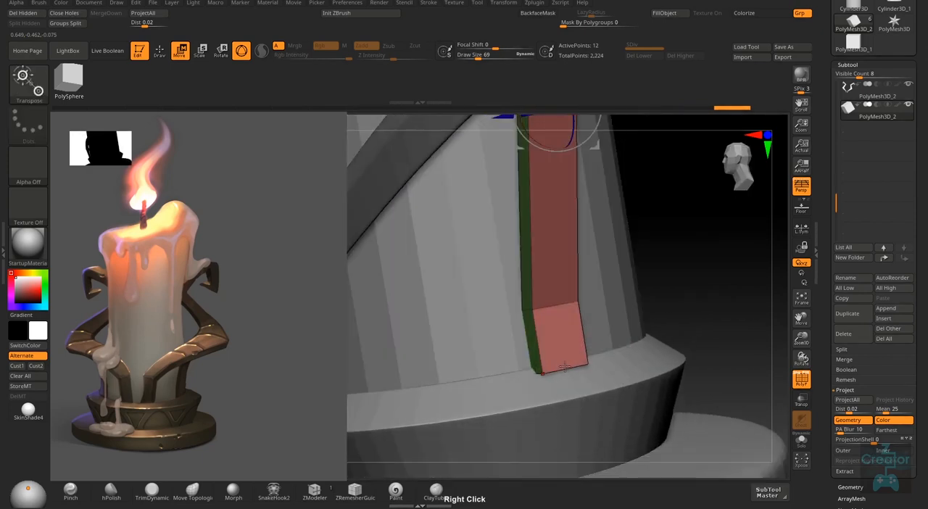
{"action": "left_click", "coordinate": [314, 490]}
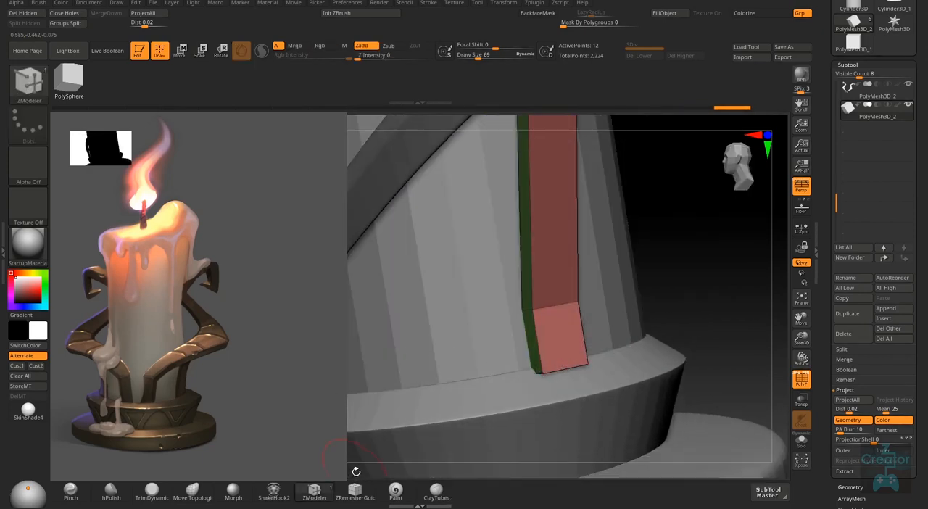
{"action": "right_click_drag", "start_coordinate": [574, 369], "coordinate": [564, 365]}
{"action": "key", "text": "space"}
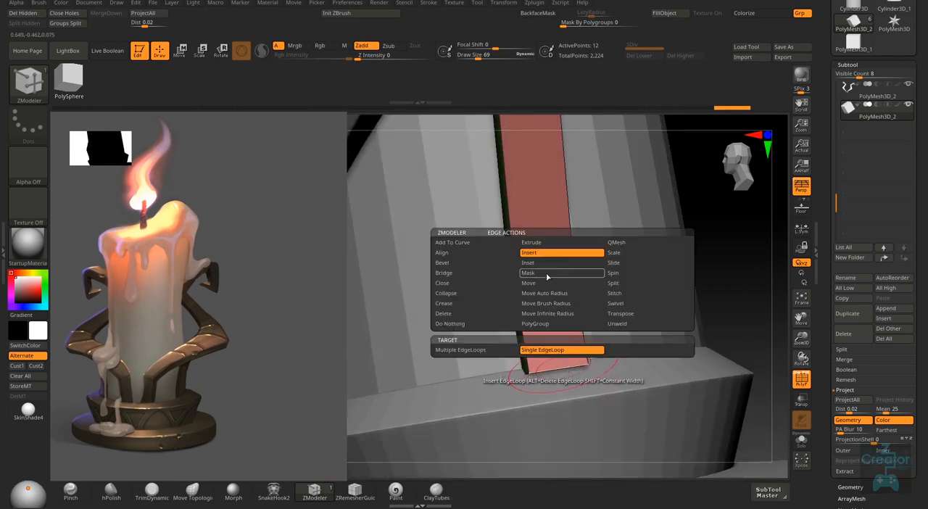
{"action": "left_click", "coordinate": [545, 283]}
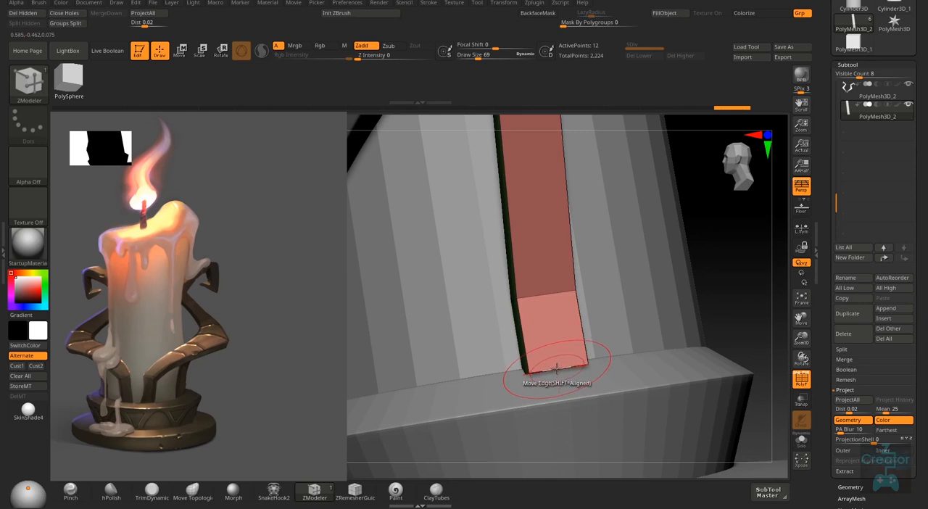
{"action": "left_click_drag", "start_coordinate": [557, 371], "coordinate": [558, 387]}
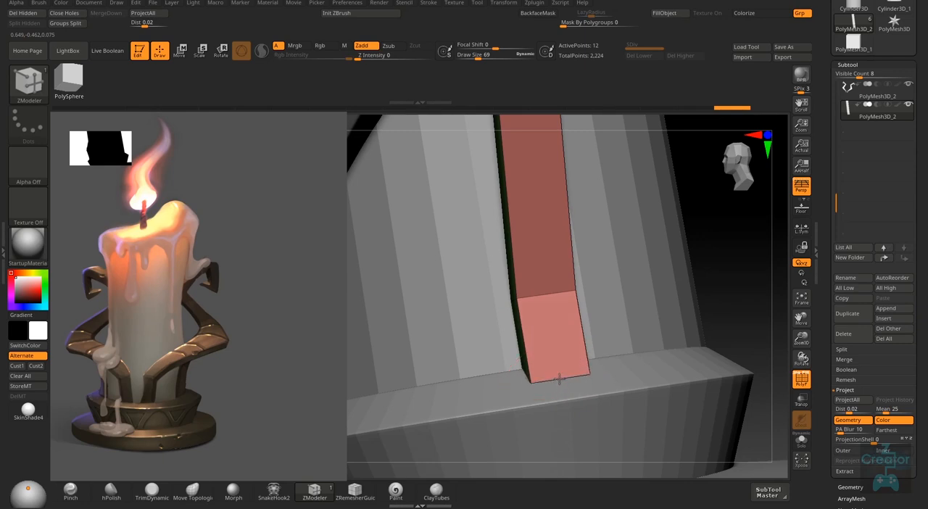
- Set the draw size to 17 and move the strut's top edges up into the underside of the hooked arm
{"action": "right_click_drag", "start_coordinate": [559, 357], "coordinate": [563, 296]}
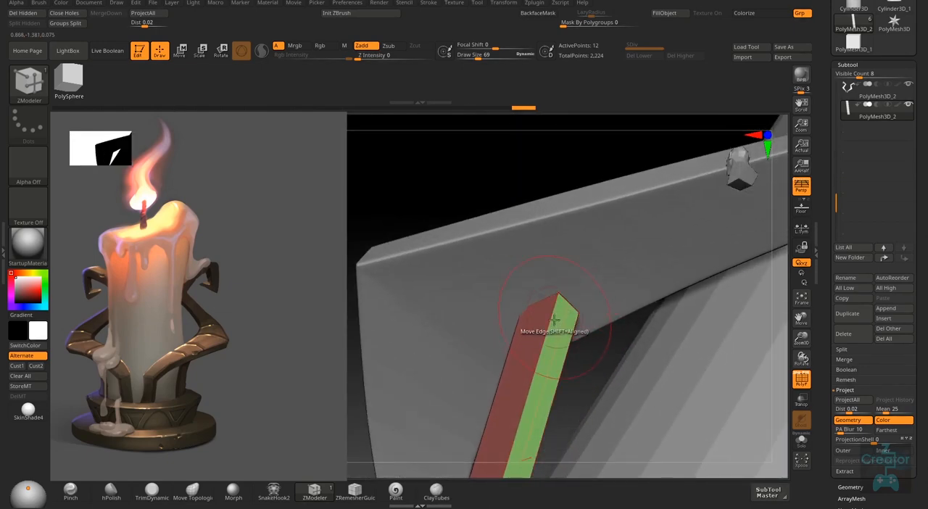
{"action": "key", "text": "s"}
{"action": "left_click_drag", "start_coordinate": [555, 330], "coordinate": [545, 332]}
{"action": "key", "text": "space"}
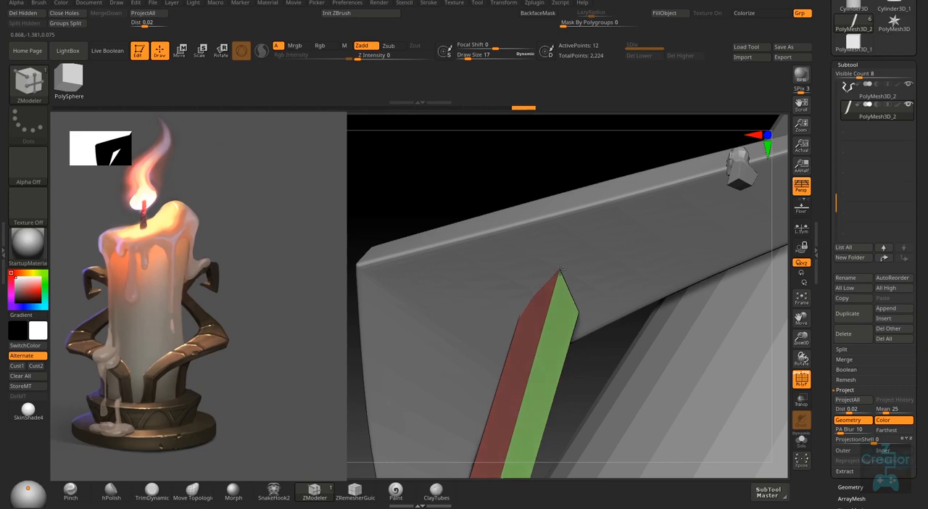
{"action": "mouse_move", "coordinate": [559, 270]}
{"action": "right_mouse_down"}
{"action": "mouse_move", "coordinate": [566, 274]}
{"action": "mouse_move", "coordinate": [556, 257]}
{"action": "right_mouse_up"}
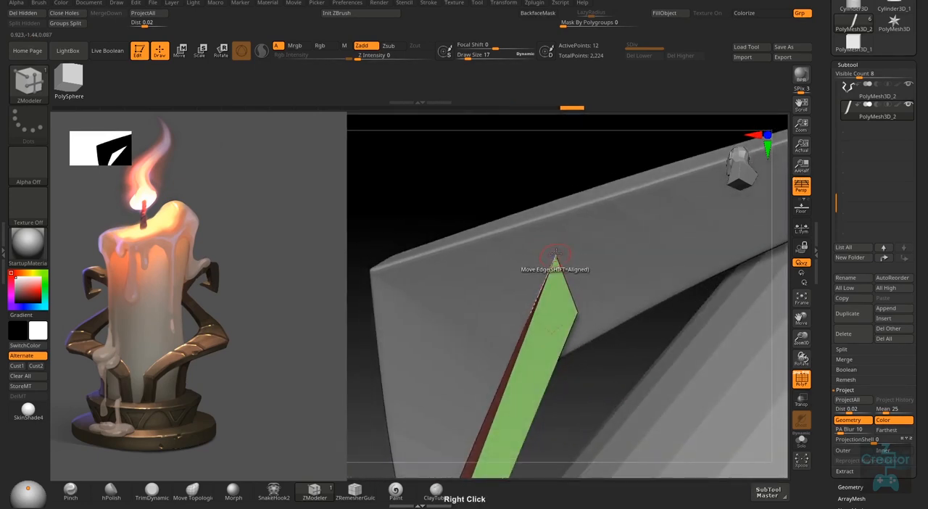
{"action": "left_click_drag", "start_coordinate": [555, 255], "coordinate": [563, 245]}
{"action": "right_click_drag", "start_coordinate": [576, 269], "coordinate": [542, 225]}
{"action": "left_click_drag", "start_coordinate": [547, 216], "coordinate": [551, 225]}
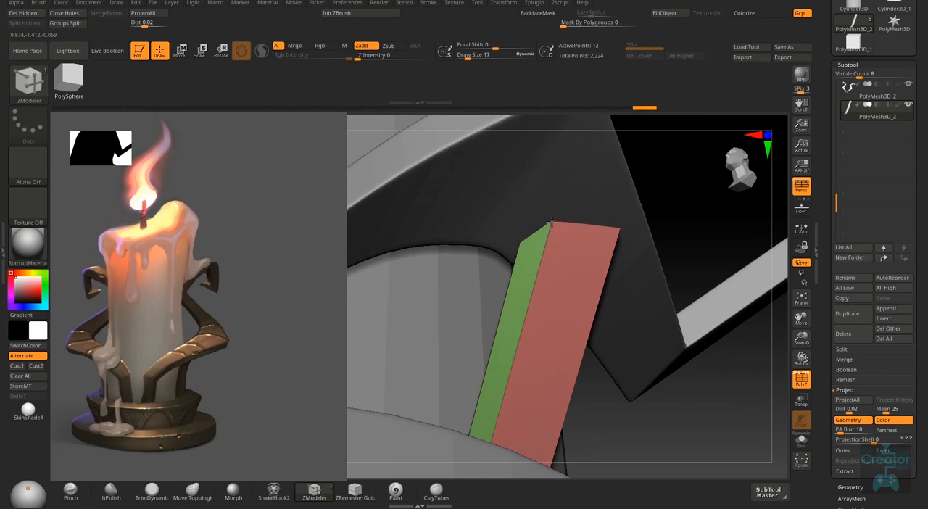
- Set the edge action to Insert with Single EdgeLoop and add two edge loops across the strut's upper section
{"action": "right_click_drag", "start_coordinate": [646, 300], "coordinate": [617, 254]}
{"action": "right_click", "coordinate": [620, 256]}
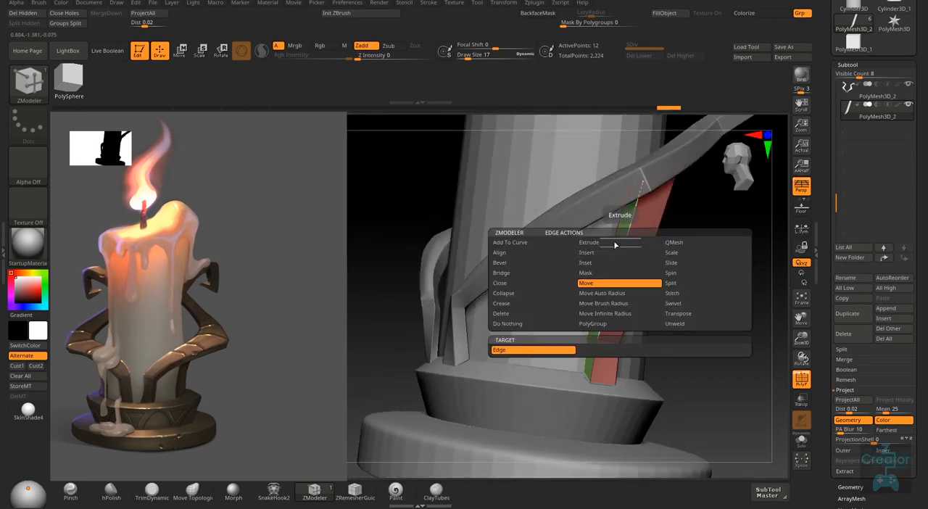
{"action": "left_click", "coordinate": [611, 254]}
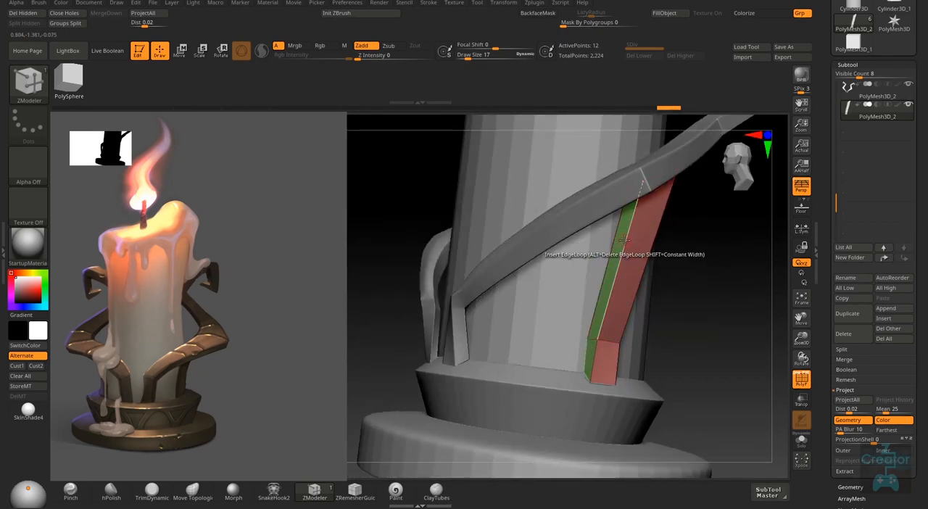
{"action": "left_click", "coordinate": [620, 265]}
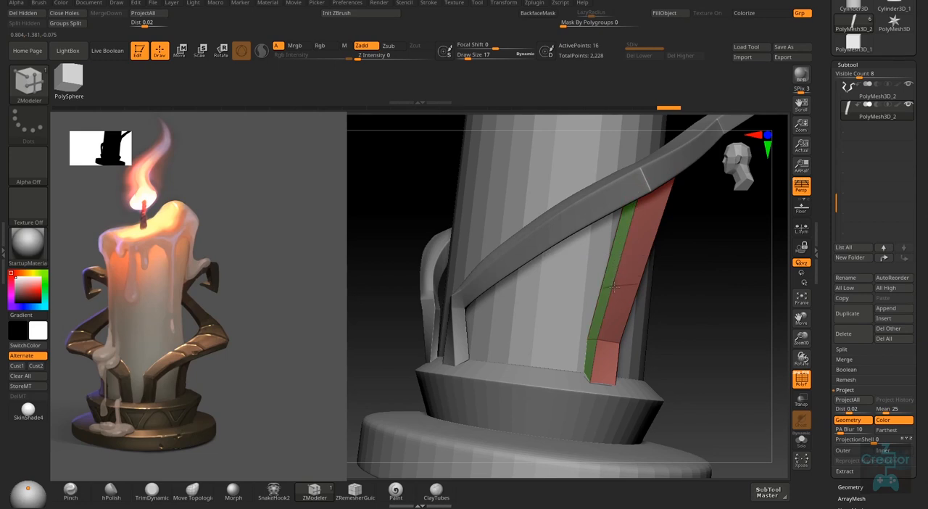
{"action": "left_click", "coordinate": [627, 241]}
- Set the edge action to Move Brush Radius with the Polyloop target and shift the strut's middle loops to bend it into a smooth curve
{"action": "mouse_move", "coordinate": [623, 254]}
{"action": "right_mouse_down"}
{"action": "mouse_move", "coordinate": [659, 250]}
{"action": "mouse_move", "coordinate": [617, 292]}
{"action": "mouse_move", "coordinate": [666, 299]}
{"action": "mouse_move", "coordinate": [613, 318]}
{"action": "mouse_move", "coordinate": [607, 289]}
{"action": "right_mouse_up"}
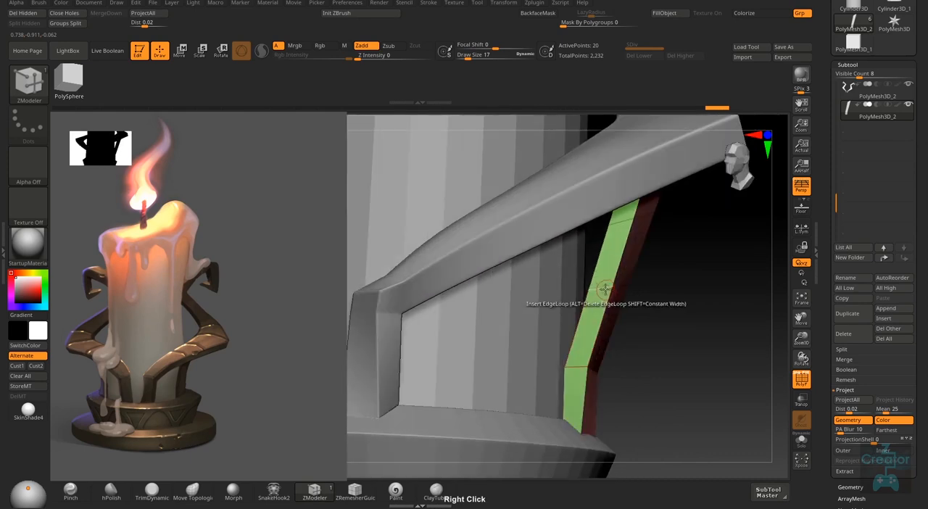
{"action": "right_click", "coordinate": [602, 286]}
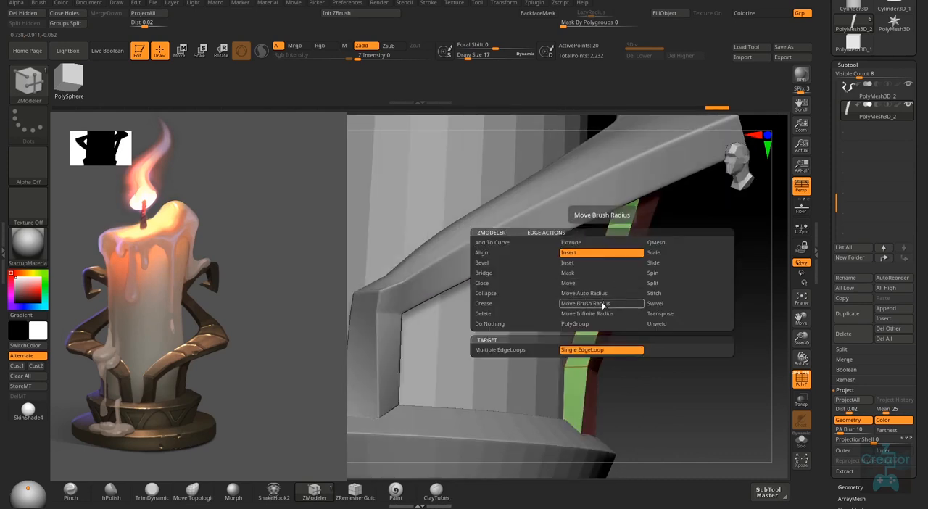
{"action": "left_click", "coordinate": [602, 305]}
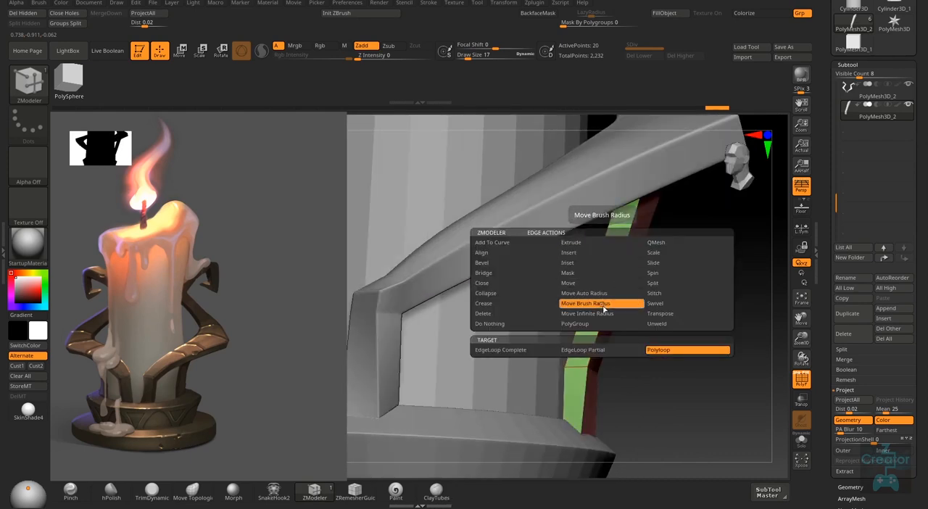
{"action": "left_click", "coordinate": [650, 350]}
{"action": "right_click_drag", "start_coordinate": [624, 311], "coordinate": [601, 287]}
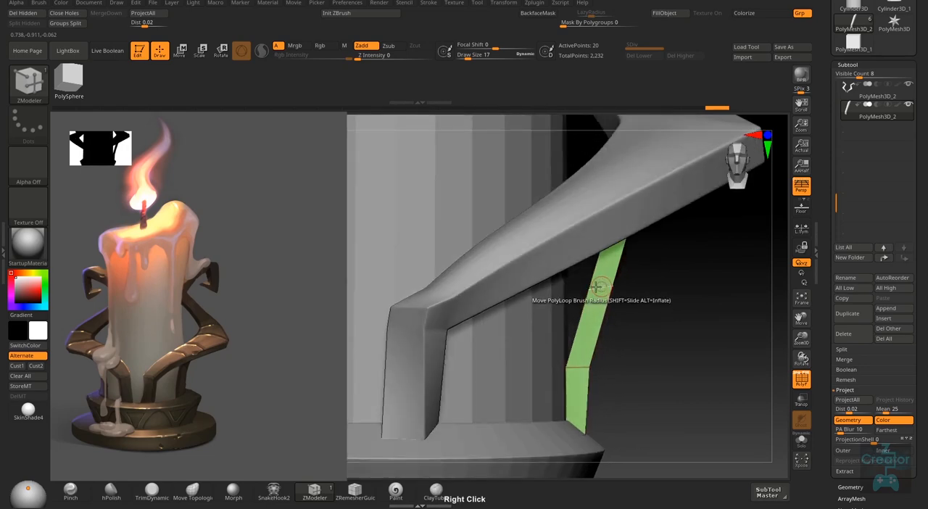
{"action": "left_click_drag", "start_coordinate": [596, 288], "coordinate": [593, 287]}
{"action": "mouse_move", "coordinate": [651, 278]}
{"action": "right_mouse_down"}
{"action": "mouse_move", "coordinate": [576, 265]}
{"action": "mouse_move", "coordinate": [609, 232]}
{"action": "right_mouse_up"}
{"action": "left_click_drag", "start_coordinate": [654, 196], "coordinate": [662, 194]}
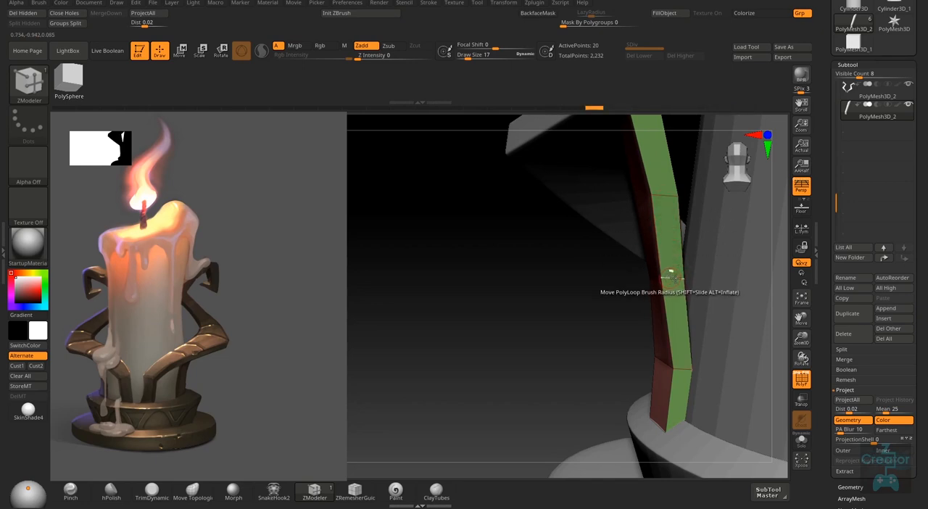
{"action": "left_click_drag", "start_coordinate": [671, 276], "coordinate": [677, 279]}
{"action": "mouse_move", "coordinate": [622, 348]}
{"action": "right_mouse_down"}
{"action": "mouse_move", "coordinate": [709, 326]}
{"action": "mouse_move", "coordinate": [719, 367]}
{"action": "mouse_move", "coordinate": [632, 367]}
{"action": "mouse_move", "coordinate": [662, 363]}
{"action": "mouse_move", "coordinate": [677, 331]}
{"action": "mouse_move", "coordinate": [687, 357]}
{"action": "mouse_move", "coordinate": [624, 360]}
{"action": "right_mouse_up"}
- Isolate the strut, set the edge action to Crease with EdgeLoop Complete, and crease the strut's lengthwise and end edges
{"action": "left_click", "coordinate": [801, 439]}
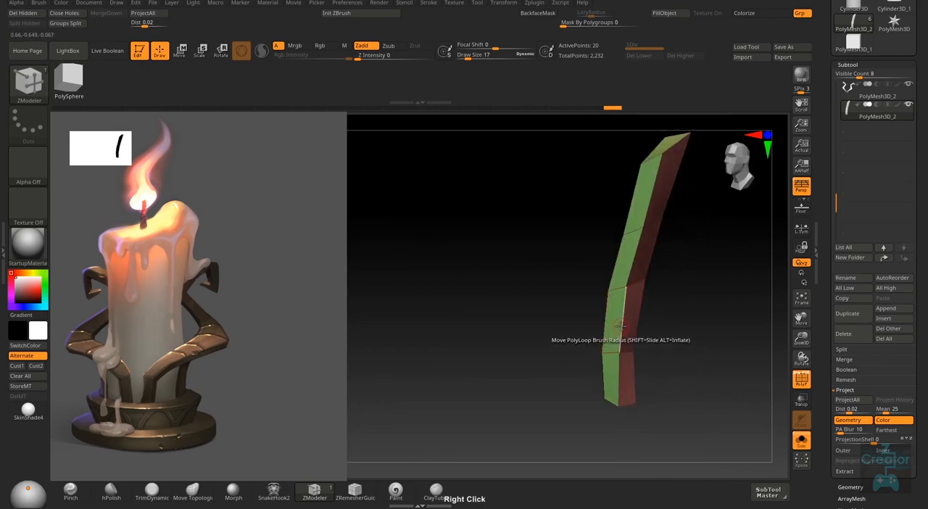
{"action": "right_click", "coordinate": [620, 324]}
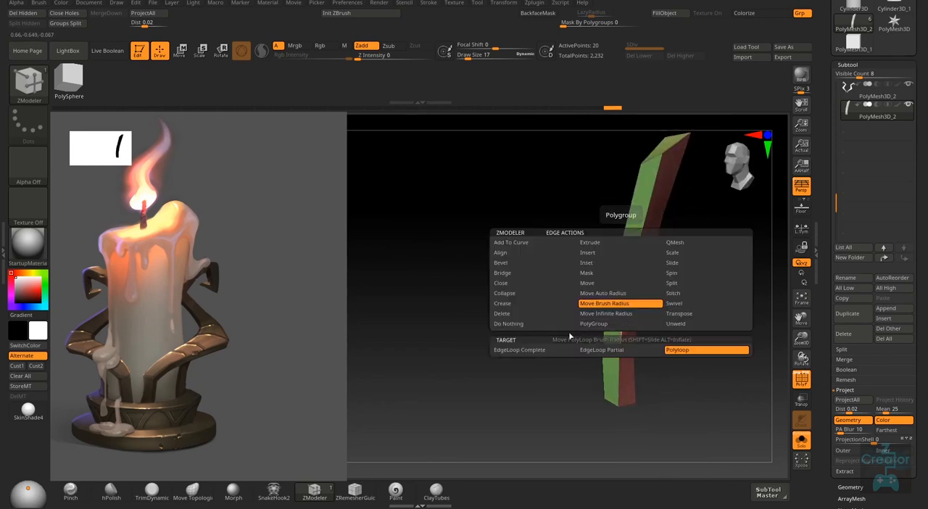
{"action": "left_click", "coordinate": [511, 304]}
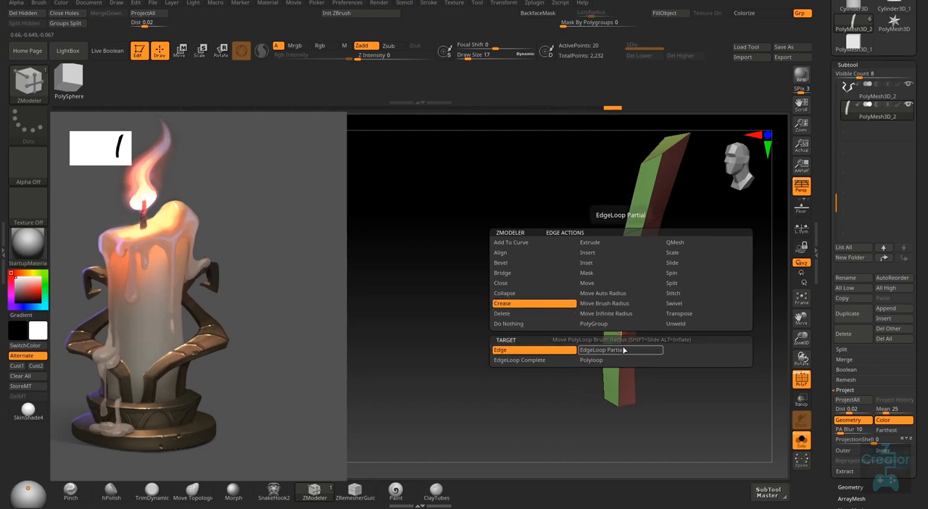
{"action": "left_click", "coordinate": [520, 359]}
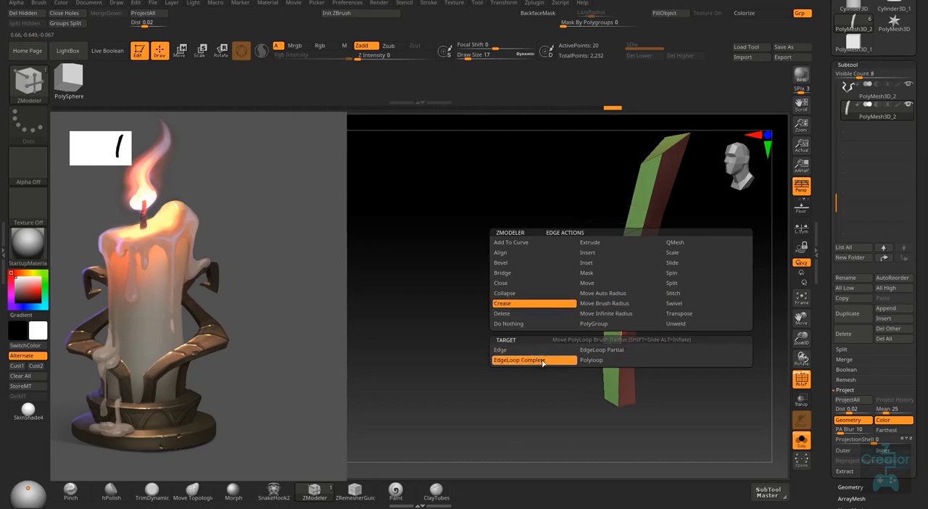
{"action": "right_click_drag", "start_coordinate": [619, 366], "coordinate": [656, 394]}
{"action": "left_click", "coordinate": [605, 392]}
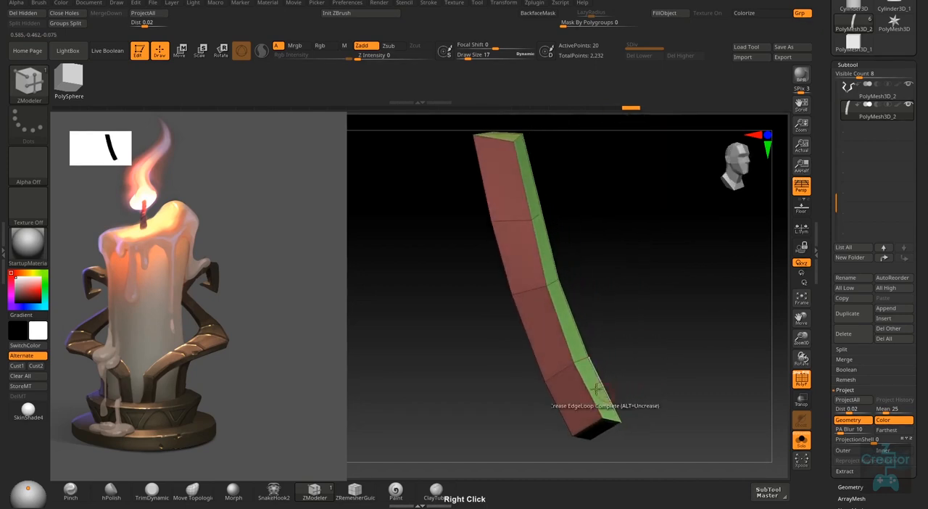
{"action": "left_click", "coordinate": [565, 334]}
{"action": "mouse_move", "coordinate": [542, 284]}
{"action": "right_mouse_down", "text": "alt"}
{"action": "mouse_move", "coordinate": [559, 390]}
{"action": "mouse_move", "coordinate": [563, 307]}
{"action": "mouse_move", "coordinate": [494, 255]}
{"action": "mouse_move", "coordinate": [481, 321]}
{"action": "right_mouse_up", "text": "alt"}
{"action": "left_click", "coordinate": [511, 178]}
{"action": "mouse_move", "coordinate": [518, 185]}
{"action": "right_mouse_down"}
{"action": "mouse_move", "coordinate": [570, 255]}
{"action": "mouse_move", "coordinate": [541, 266]}
{"action": "mouse_move", "coordinate": [647, 313]}
{"action": "mouse_move", "coordinate": [508, 278]}
{"action": "mouse_move", "coordinate": [537, 327]}
{"action": "right_mouse_up"}
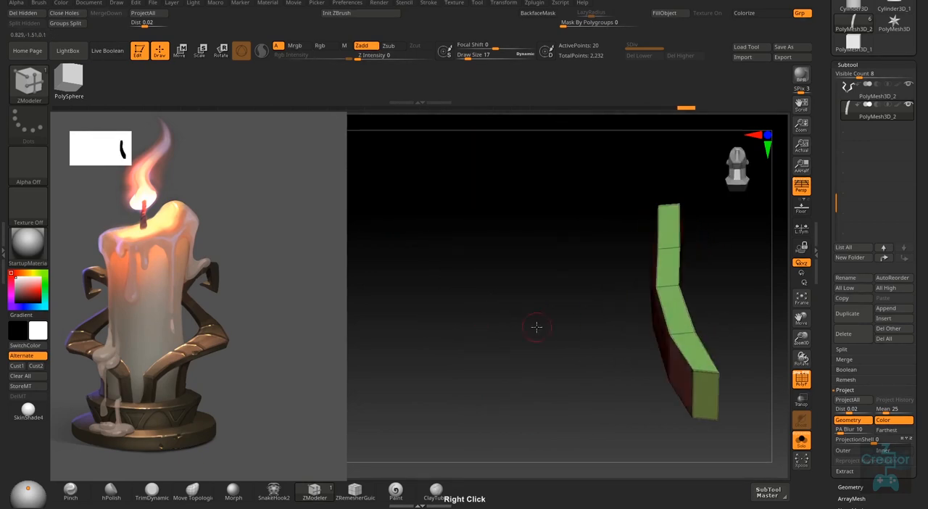
{"action": "right_click_drag", "start_coordinate": [634, 392], "coordinate": [622, 367]}
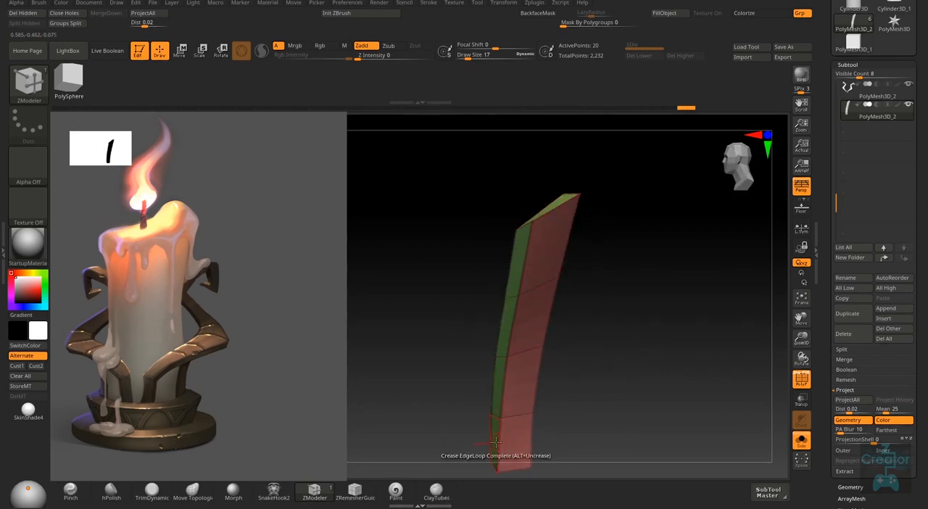
{"action": "right_click_drag", "start_coordinate": [509, 346], "coordinate": [540, 266]}
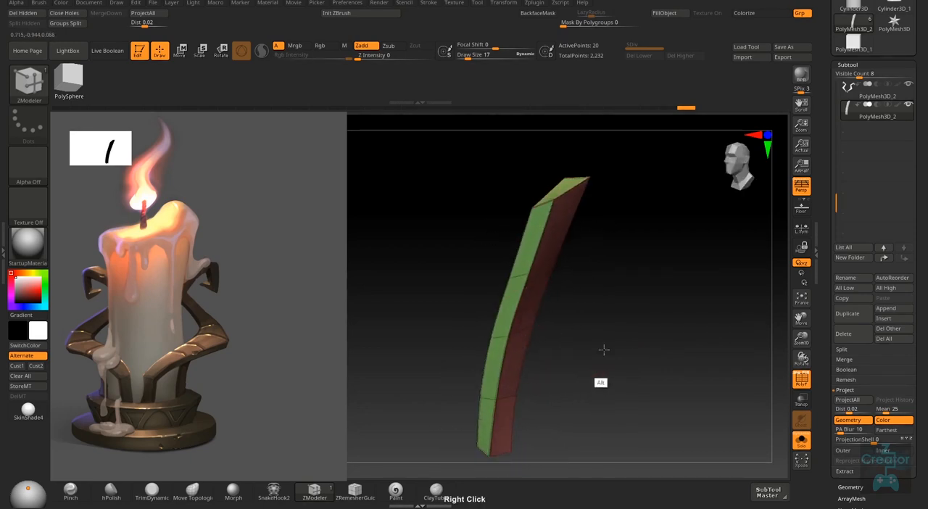
- Hide the polyframe lines and subdivide the strut to subdivision level 3
{"action": "key", "text": "shift+f"}
{"action": "right_click_drag", "start_coordinate": [611, 352], "coordinate": [629, 303]}
{"action": "right_click_drag", "start_coordinate": [619, 348], "coordinate": [641, 342]}
{"action": "key", "text": "shift"}
{"action": "key", "text": "shift"}
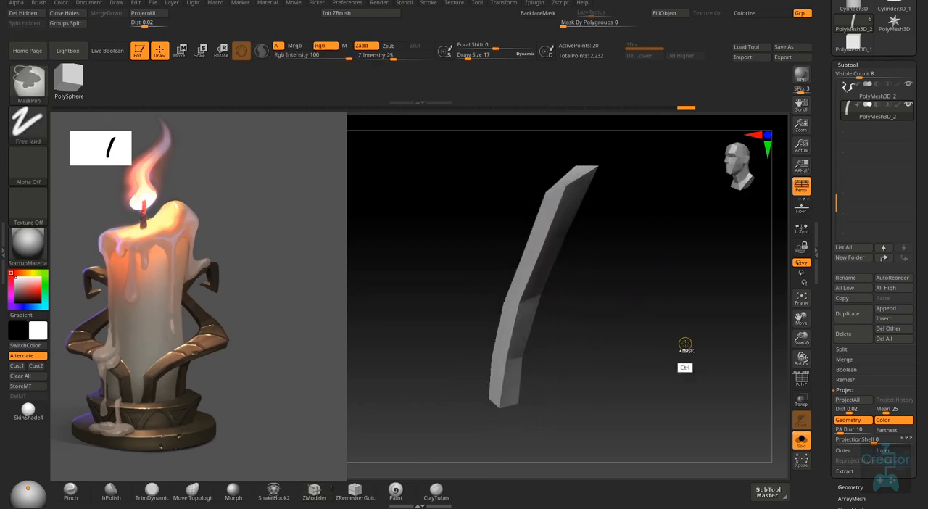
{"action": "key", "text": "ctrl+d"}
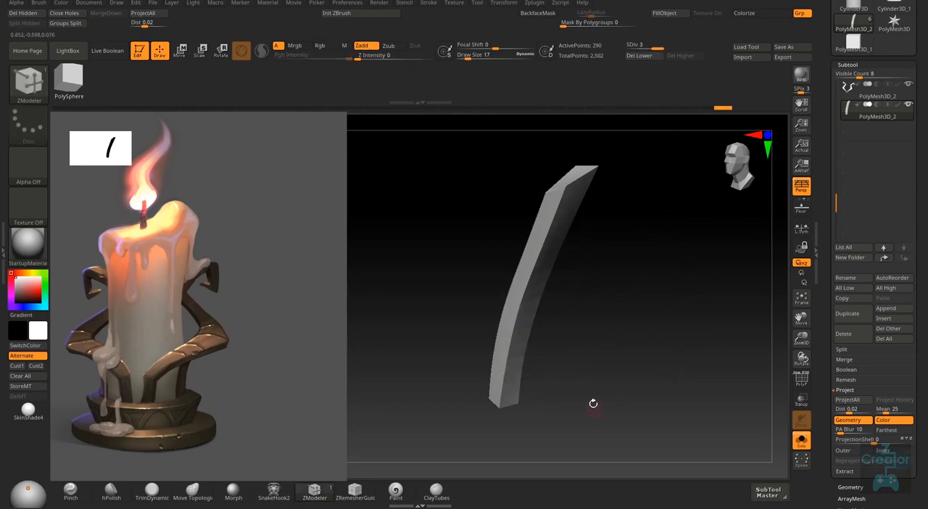
{"action": "mouse_move", "coordinate": [591, 403]}
{"action": "right_mouse_down"}
{"action": "mouse_move", "coordinate": [590, 342]}
{"action": "mouse_move", "coordinate": [549, 393]}
{"action": "mouse_move", "coordinate": [509, 404]}
{"action": "mouse_move", "coordinate": [514, 379]}
{"action": "right_mouse_up"}
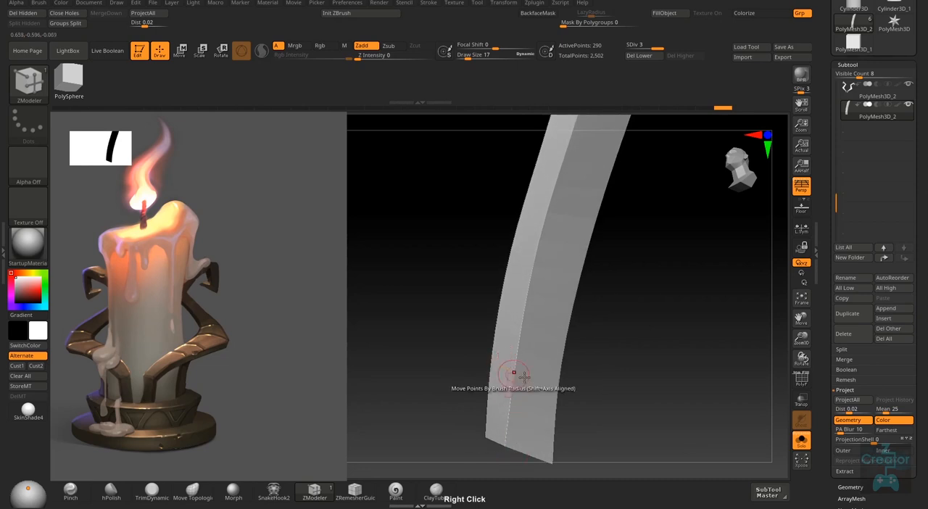
- Undo the strut's subdivisions to return to its base mesh and show the polyframe lines
{"action": "key", "text": "shift"}
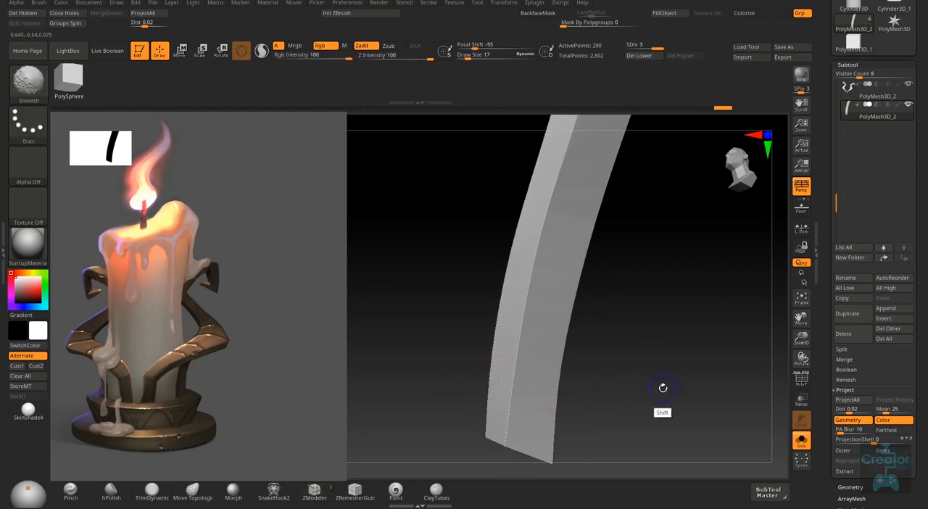
{"action": "key", "text": "shift+d"}
{"action": "mouse_move", "coordinate": [653, 356]}
{"action": "right_mouse_down"}
{"action": "mouse_move", "coordinate": [647, 332]}
{"action": "mouse_move", "coordinate": [654, 331]}
{"action": "mouse_move", "coordinate": [640, 363]}
{"action": "mouse_move", "coordinate": [598, 327]}
{"action": "right_mouse_up"}
{"action": "key", "text": "ctrl"}
{"action": "key", "text": "ctrl+z"}
{"action": "key", "text": "ctrl+z"}
{"action": "key", "text": "ctrl+z"}
{"action": "key", "text": "ctrl+z"}
{"action": "key", "text": "shift"}
{"action": "key", "text": "shift+f"}
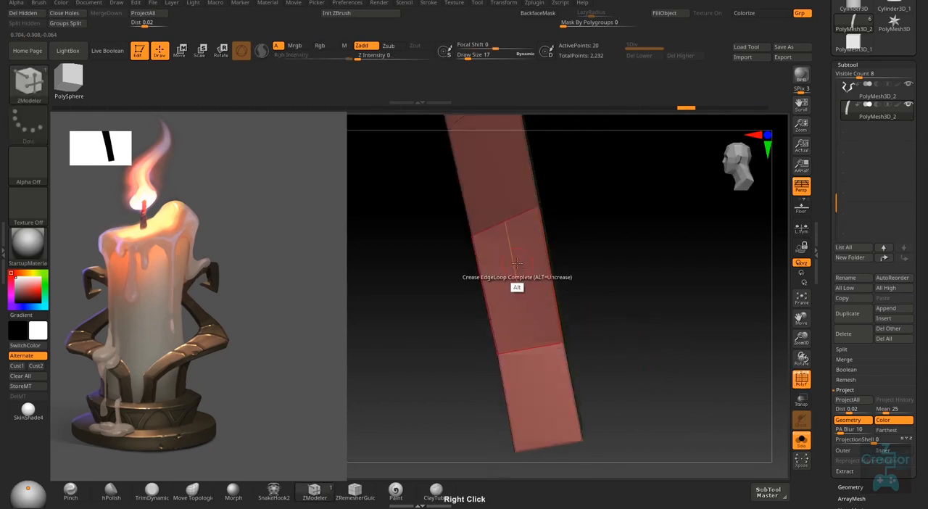
- Examine the strut's creased edges with the Crease edge action and its EdgeLoop Complete target
{"action": "mouse_move", "coordinate": [516, 256]}
{"action": "right_mouse_down", "text": "alt"}
{"action": "mouse_move", "coordinate": [528, 336]}
{"action": "mouse_move", "coordinate": [539, 320]}
{"action": "mouse_move", "coordinate": [548, 328]}
{"action": "right_mouse_up", "text": "alt"}
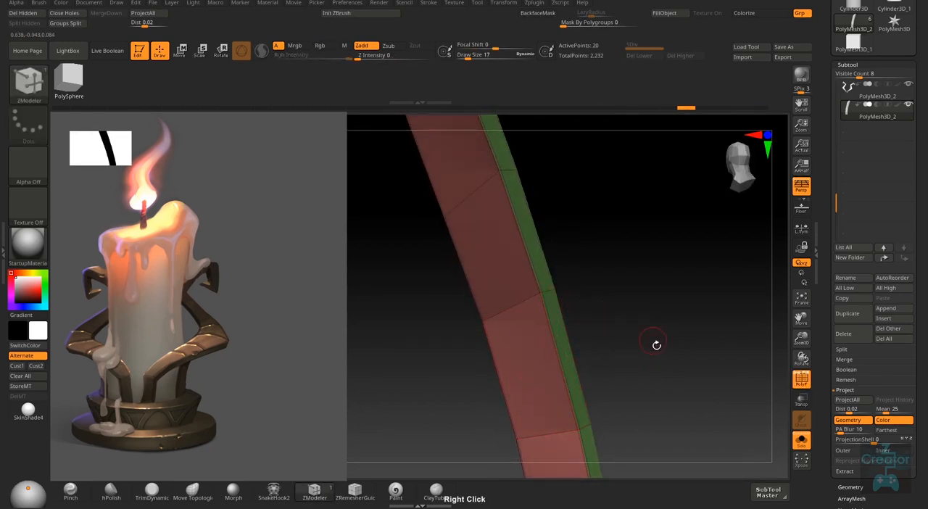
{"action": "right_click_drag", "start_coordinate": [657, 346], "coordinate": [593, 367]}
{"action": "right_click_drag", "start_coordinate": [594, 367], "coordinate": [643, 383]}
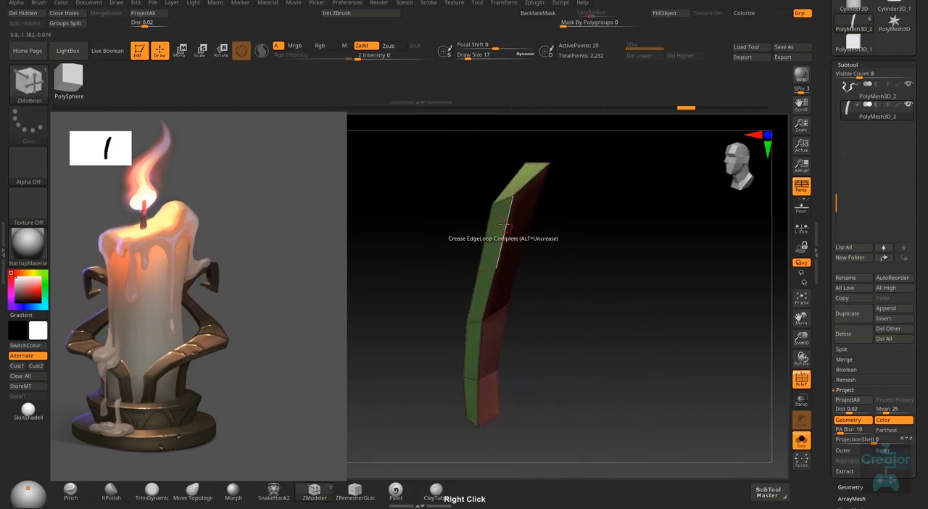
{"action": "right_click_drag", "start_coordinate": [505, 221], "coordinate": [491, 262], "text": "ctrl"}
{"action": "right_click", "coordinate": [490, 260]}
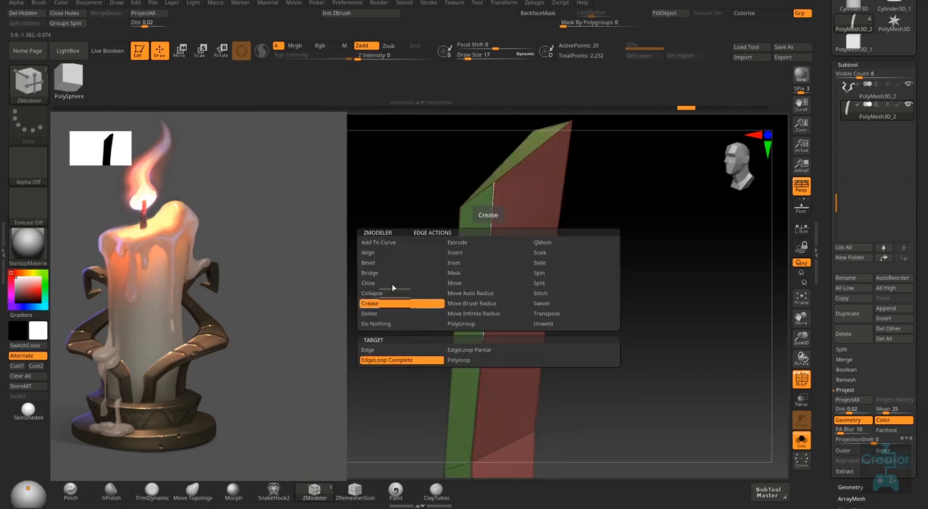
{"action": "left_click", "coordinate": [402, 360]}
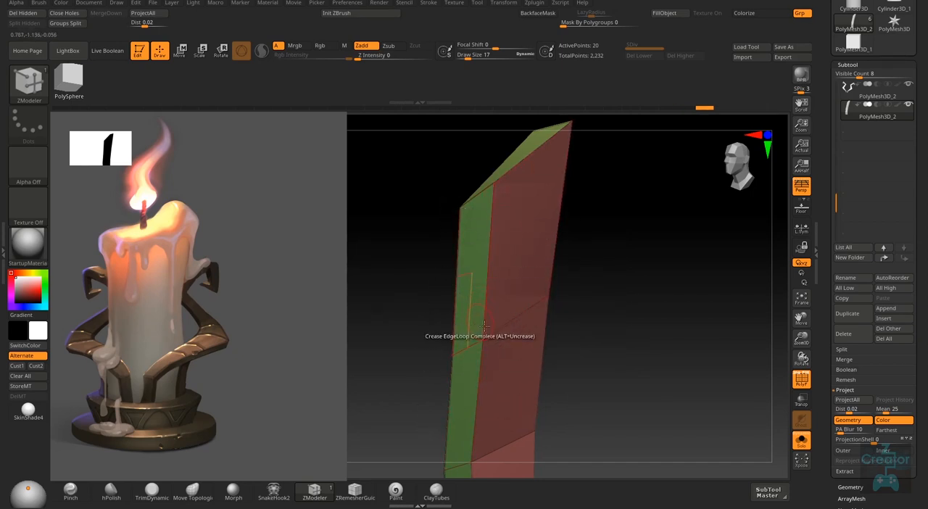
{"action": "right_click_drag", "start_coordinate": [475, 331], "coordinate": [511, 336]}
{"action": "right_click_drag", "start_coordinate": [632, 367], "coordinate": [615, 287]}
- Remove all creases from the strut with UnCreaseAll
{"action": "scroll", "coordinate": [845, 390], "scroll_direction": "down", "scroll_amount": 5}
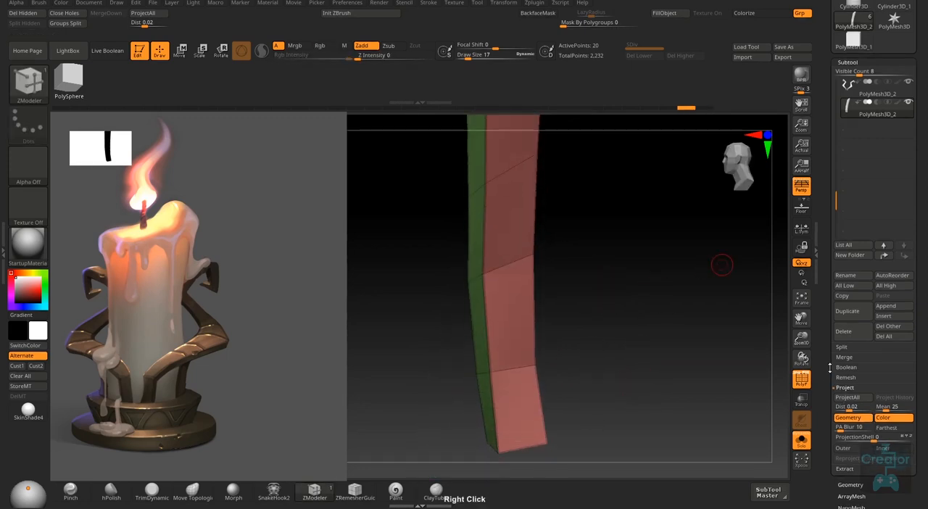
{"action": "left_click", "coordinate": [852, 273]}
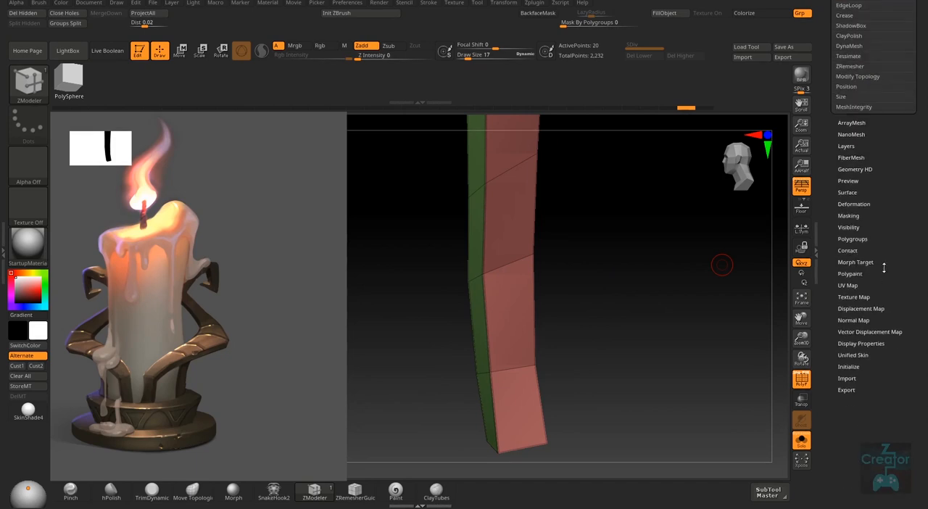
{"action": "left_click", "coordinate": [848, 239]}
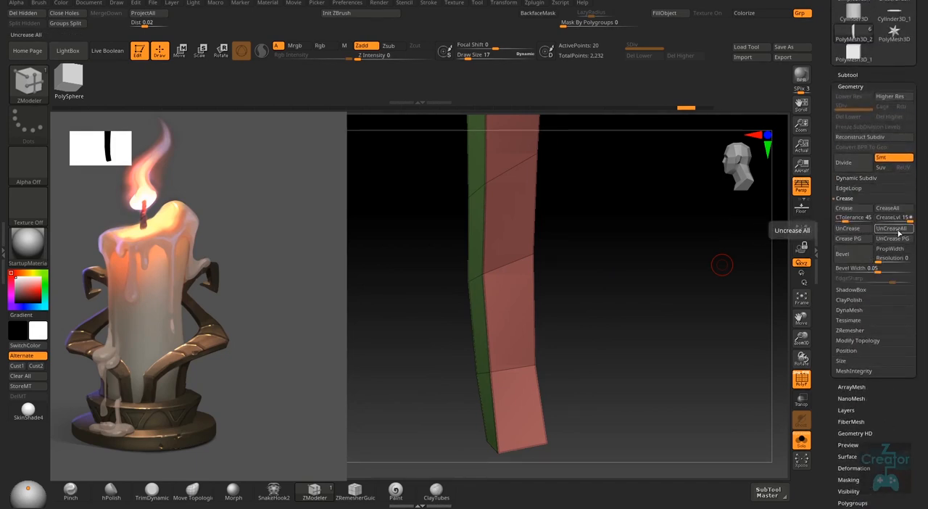
{"action": "right_click_drag", "start_coordinate": [577, 353], "coordinate": [577, 294]}
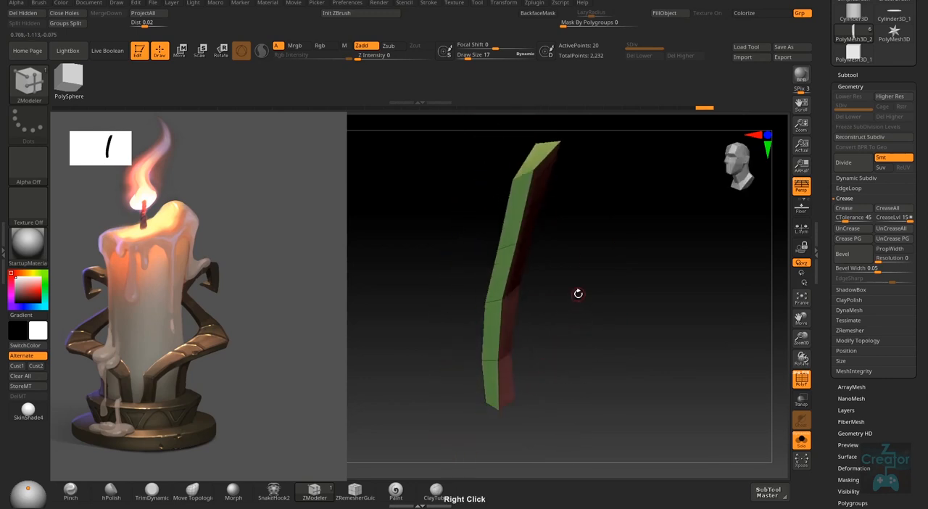
{"action": "left_click_drag", "start_coordinate": [831, 188], "coordinate": [831, 216]}
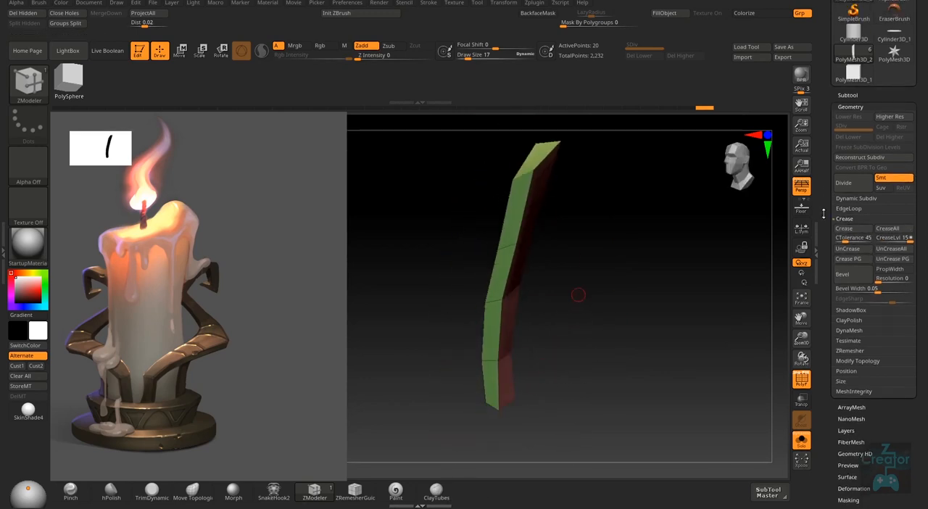
- Set the edge action to Insert with Single EdgeLoop and add two lengthwise loops close to the borders of the strut's narrow faces
{"action": "right_click_drag", "start_coordinate": [736, 311], "coordinate": [611, 340]}
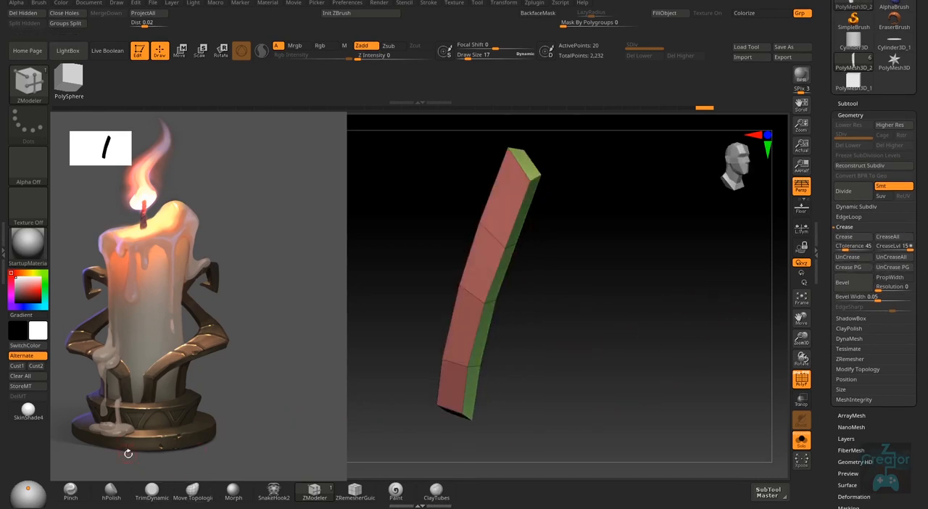
{"action": "right_click_drag", "start_coordinate": [558, 258], "coordinate": [523, 268]}
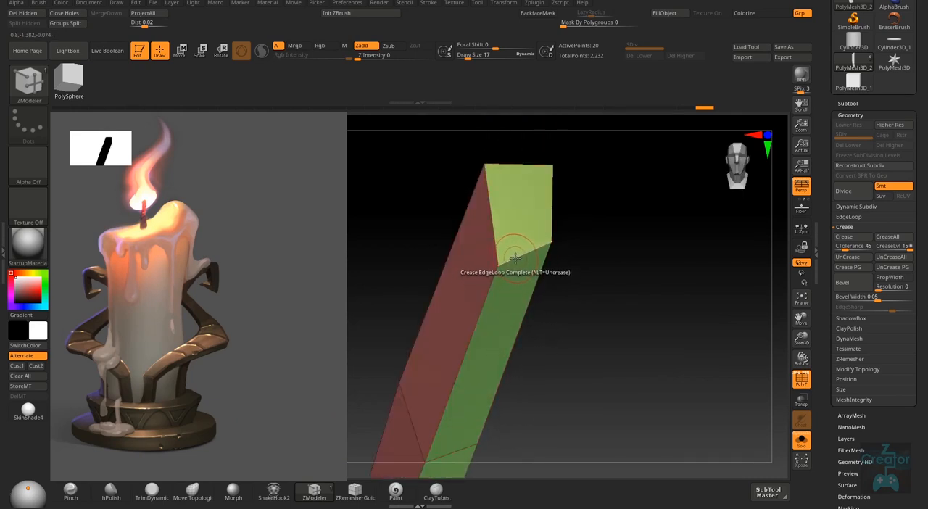
{"action": "key", "text": "space"}
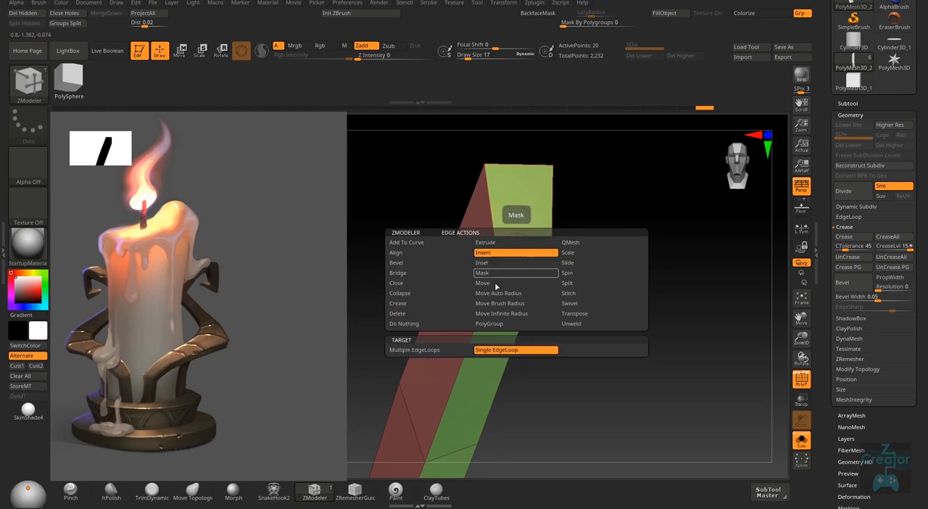
{"action": "left_click", "coordinate": [499, 253]}
{"action": "left_click", "coordinate": [513, 257]}
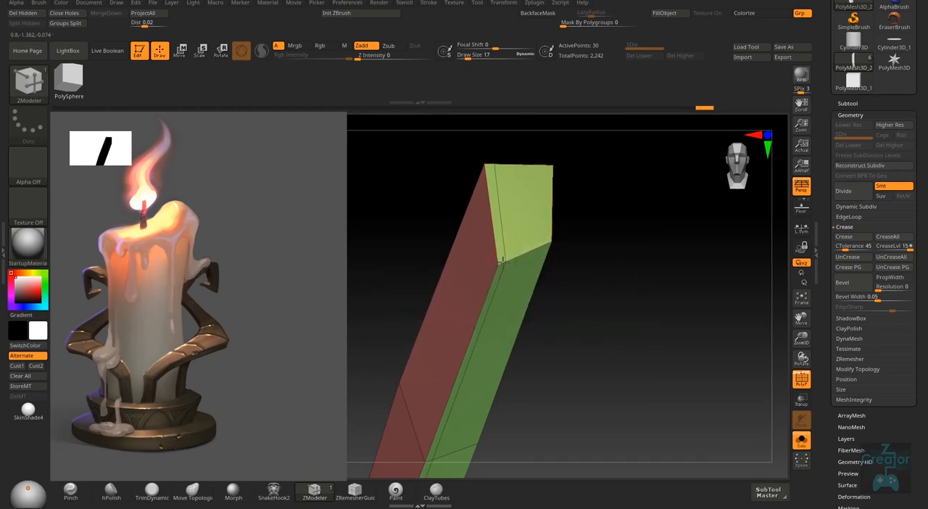
{"action": "right_click_drag", "start_coordinate": [514, 257], "coordinate": [555, 249]}
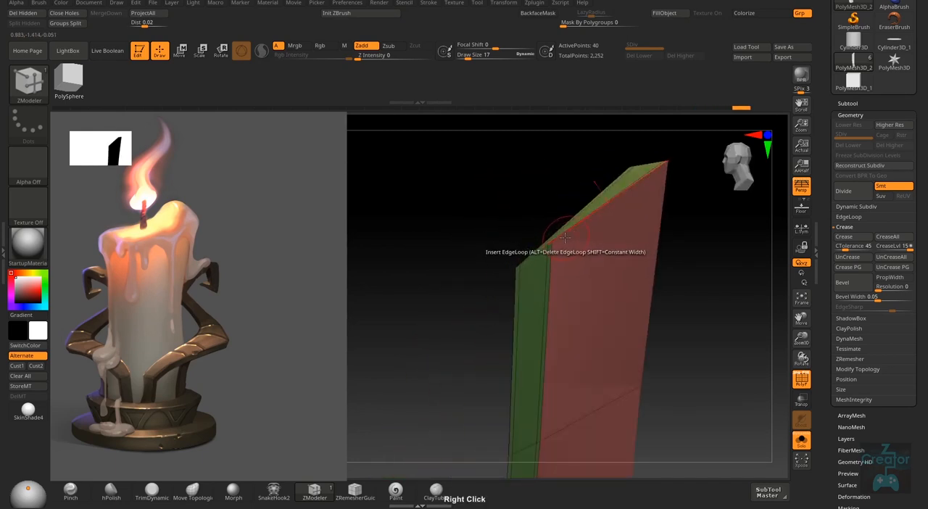
- Insert two lengthwise edge loops close to the borders of the strut's wide faces
{"action": "right_click_drag", "start_coordinate": [575, 375], "coordinate": [568, 293]}
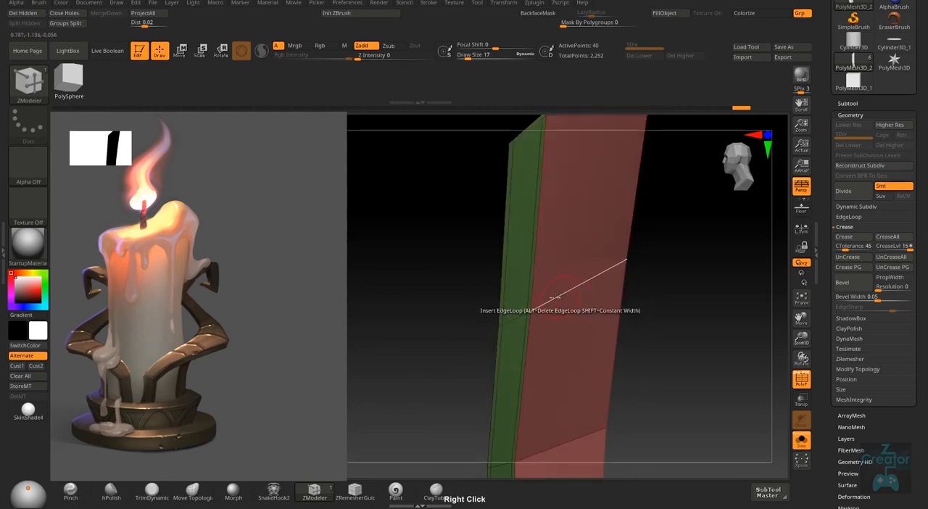
{"action": "left_click", "coordinate": [539, 306]}
{"action": "right_click_drag", "start_coordinate": [540, 309], "coordinate": [549, 352]}
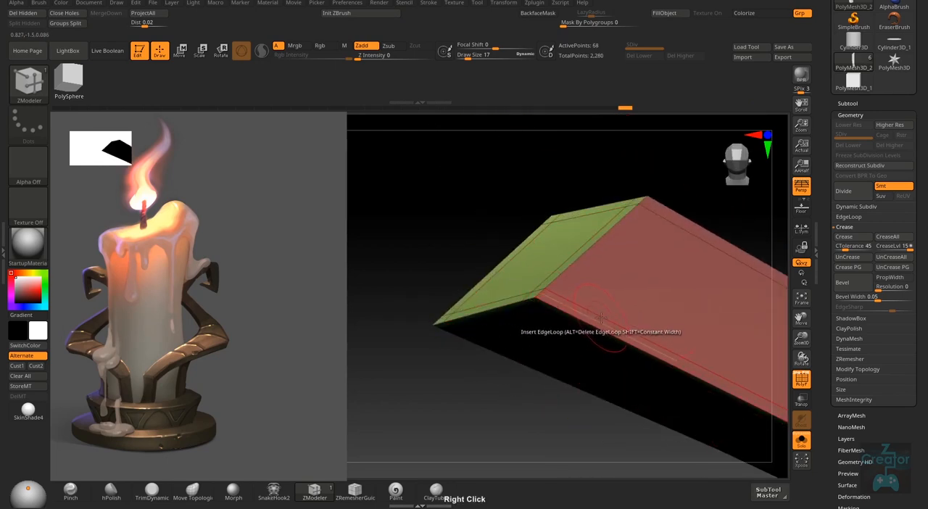
- Insert one supporting edge loop around the strut near its upper end and one near its lower end
{"action": "left_click", "coordinate": [584, 319]}
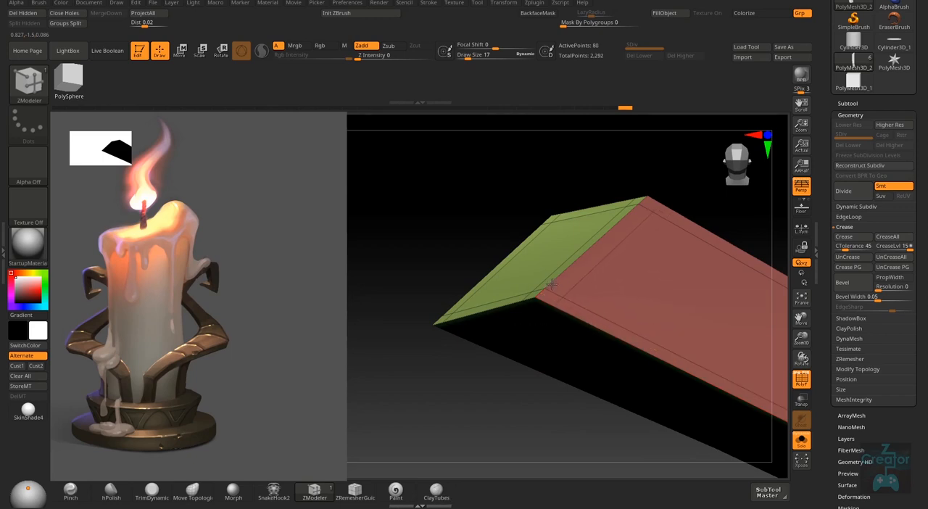
{"action": "right_click_drag", "start_coordinate": [549, 323], "coordinate": [594, 276]}
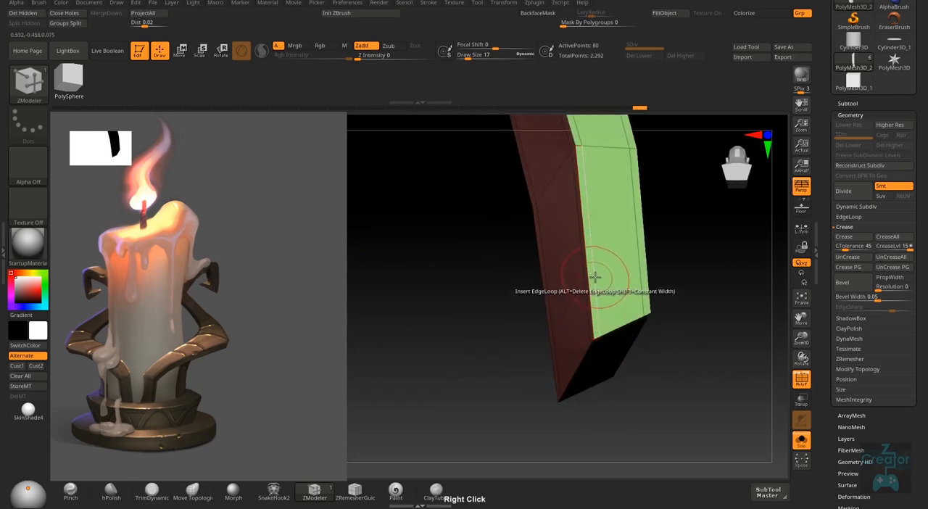
{"action": "left_click_drag", "start_coordinate": [595, 276], "coordinate": [600, 315]}
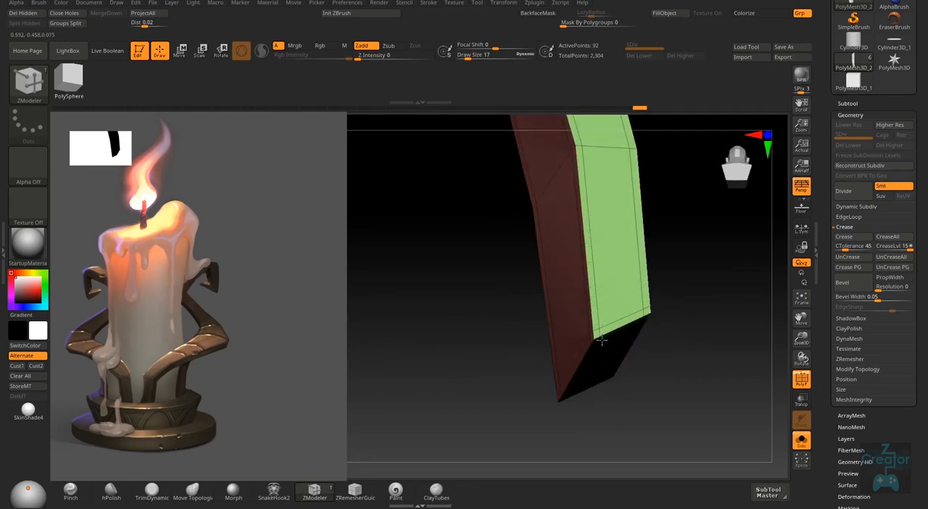
- Turn on dynamic subdivision for the strut, hide the polyframe lines, and check the smoothed edges from several sides
{"action": "right_click_drag", "start_coordinate": [679, 403], "coordinate": [674, 322]}
{"action": "right_click_drag", "start_coordinate": [693, 431], "coordinate": [686, 366]}
{"action": "key", "text": "ctrl+d"}
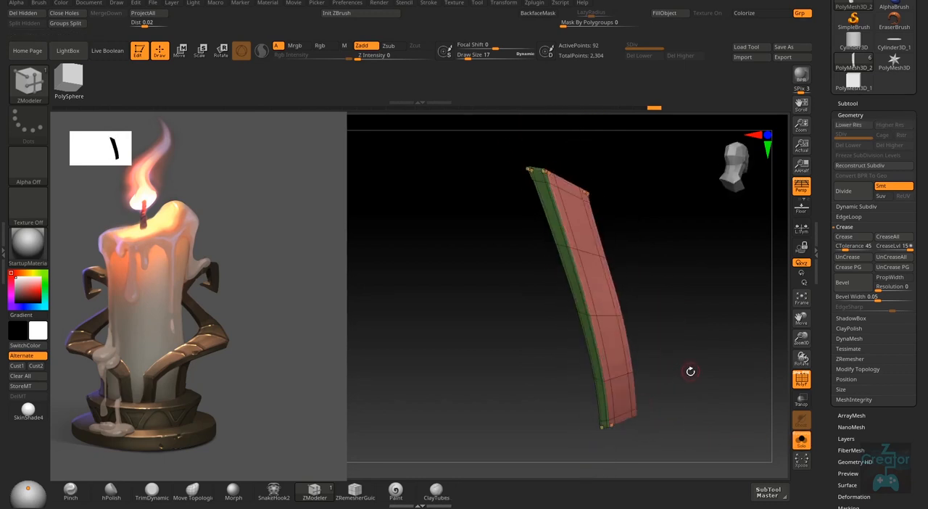
{"action": "key", "text": "shift"}
{"action": "key", "text": "shift+f"}
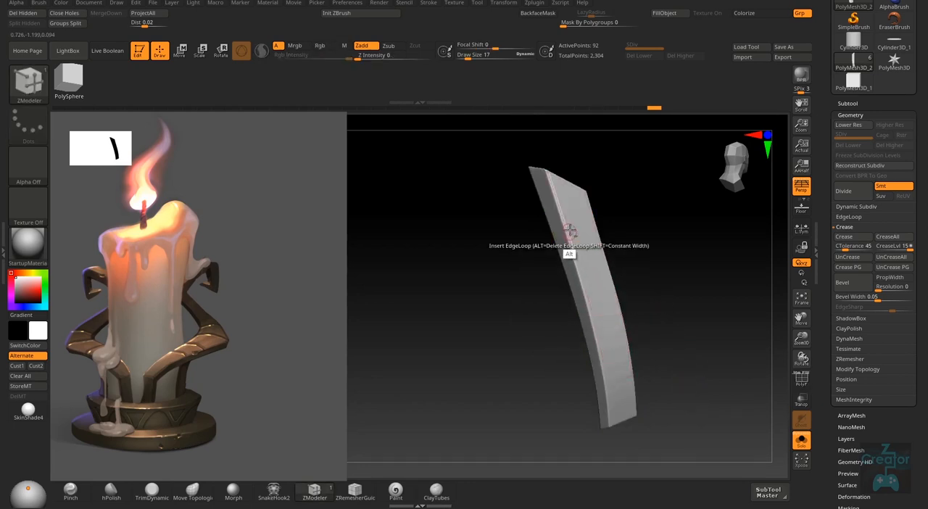
{"action": "right_click_drag", "start_coordinate": [570, 232], "coordinate": [613, 250], "text": "ctrl"}
{"action": "right_click_drag", "start_coordinate": [574, 271], "coordinate": [562, 288]}
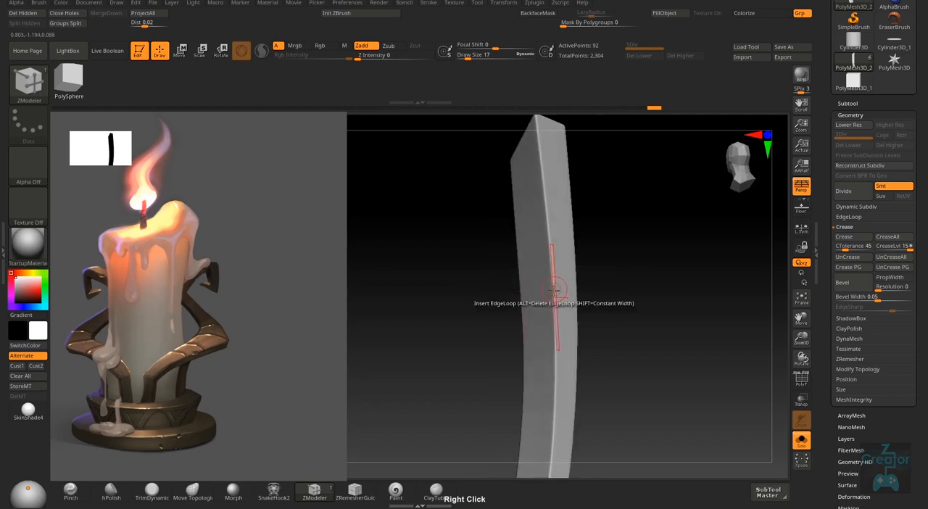
{"action": "right_click_drag", "start_coordinate": [599, 239], "coordinate": [604, 405]}
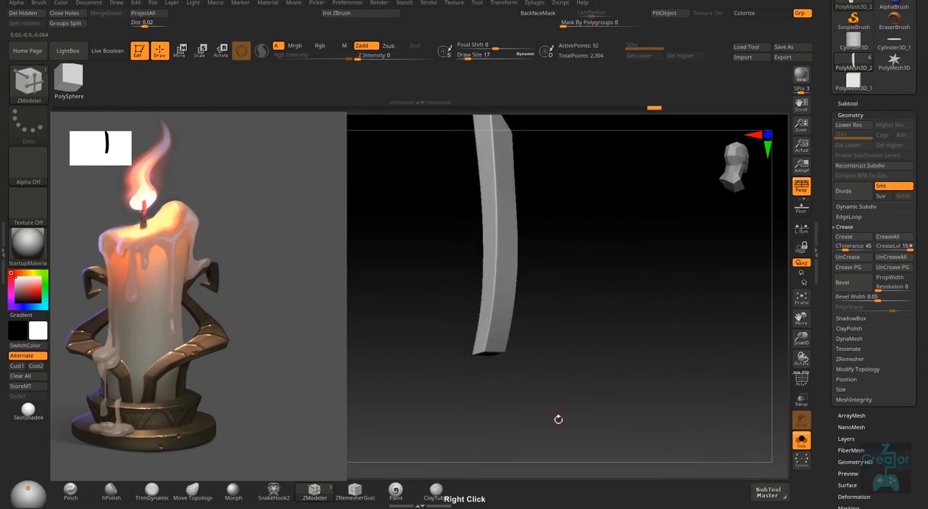
- Turn off solo mode to show the whole candle holder and duplicate the strut subtool
{"action": "left_click", "coordinate": [802, 441]}
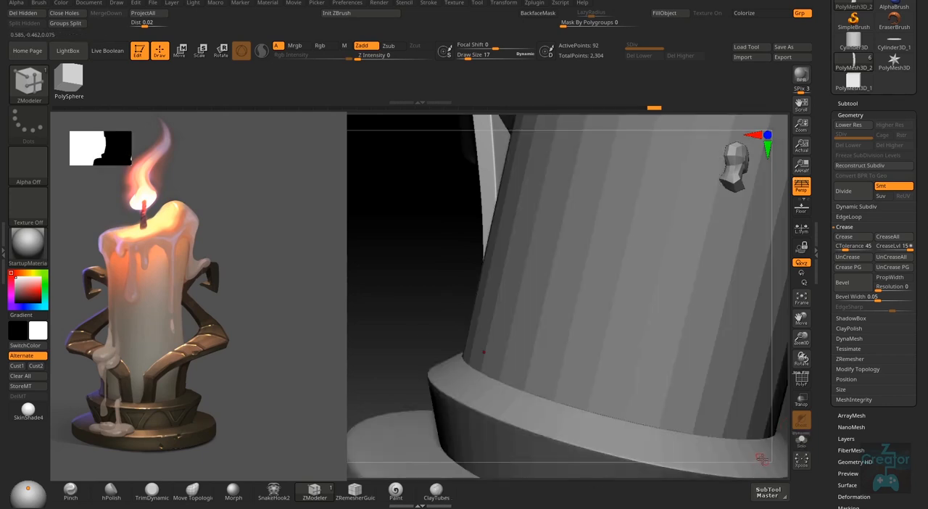
{"action": "right_click_drag", "start_coordinate": [517, 415], "coordinate": [774, 398]}
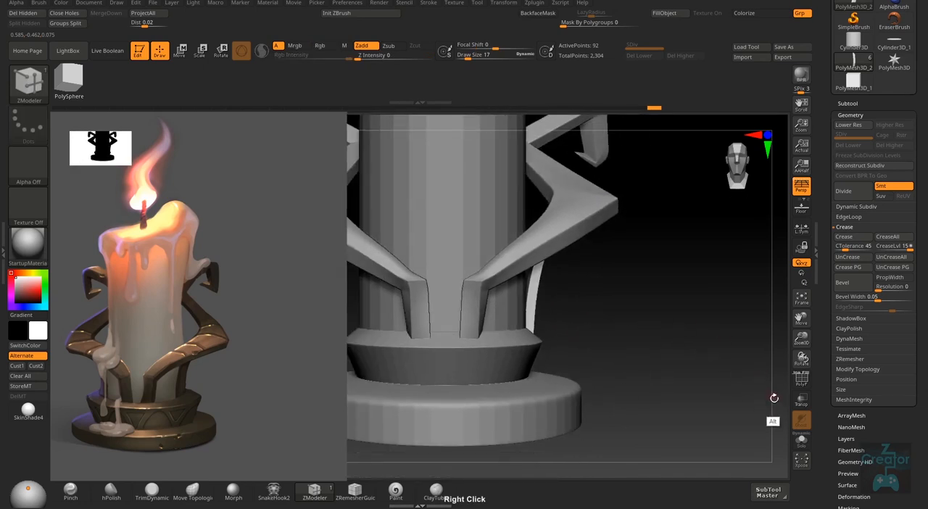
{"action": "left_click", "coordinate": [847, 104]}
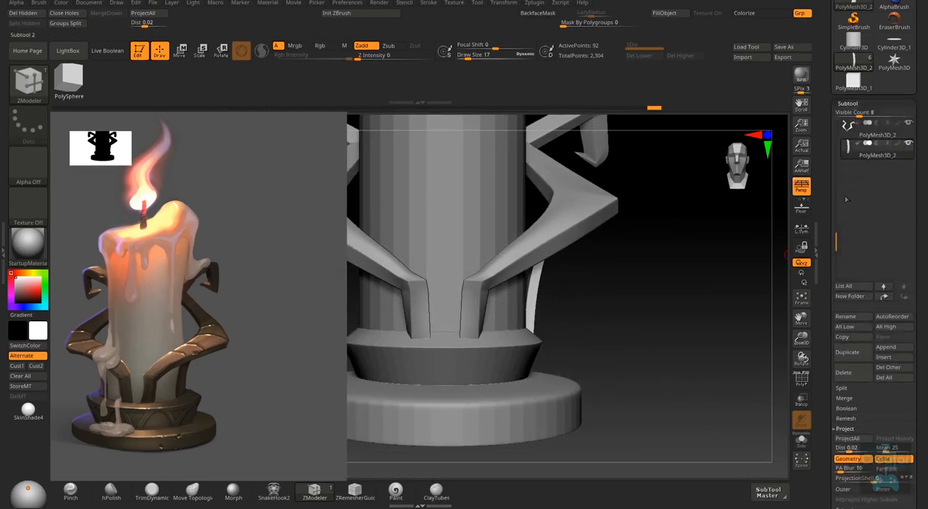
{"action": "left_click", "coordinate": [772, 495]}
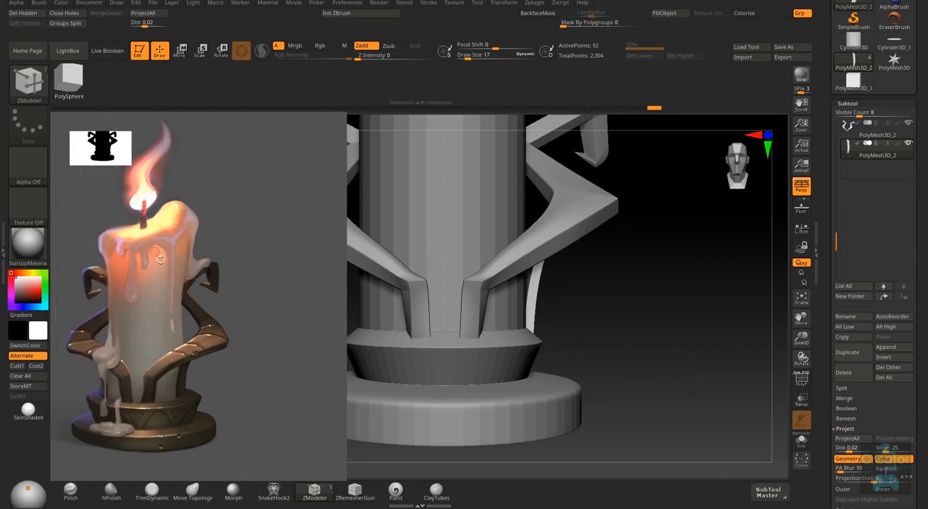
{"action": "right_click_drag", "start_coordinate": [629, 356], "coordinate": [665, 397]}
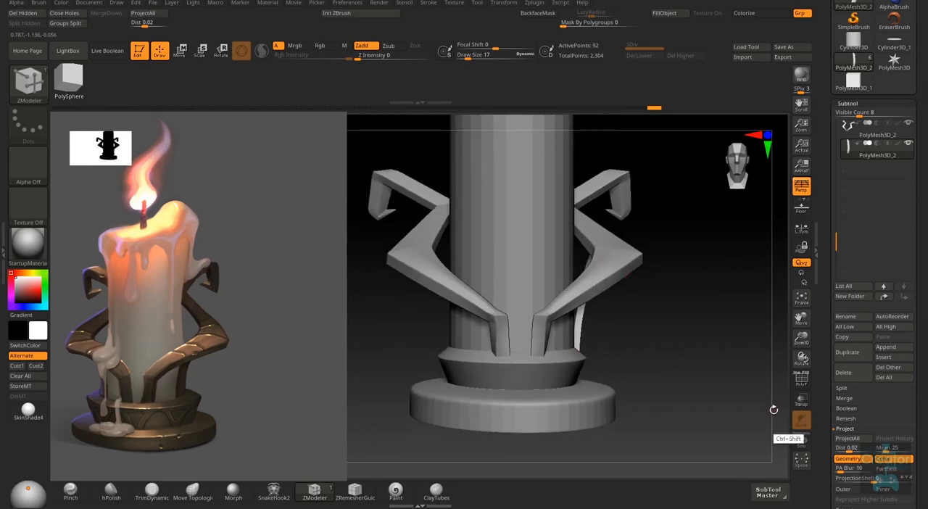
{"action": "key", "text": "ctrl+shift"}
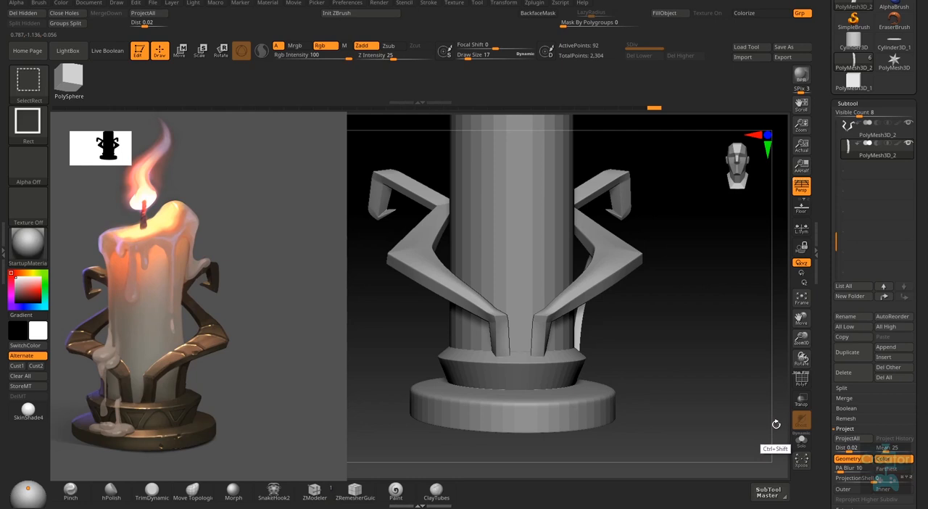
{"action": "key", "text": "ctrl+shift+d"}
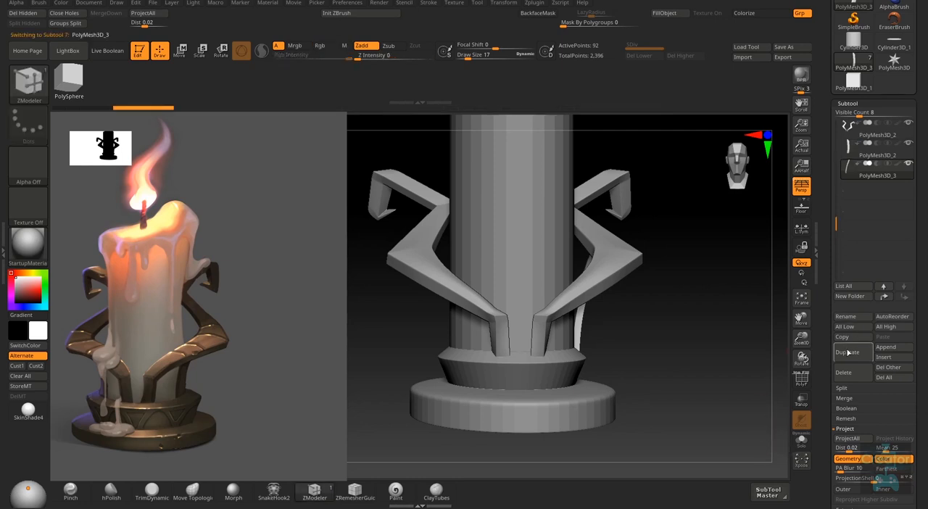
- Mirror the duplicated strut to the opposite side of the candle with the Mirror deformation
{"action": "left_click_drag", "start_coordinate": [824, 352], "coordinate": [826, 153]}
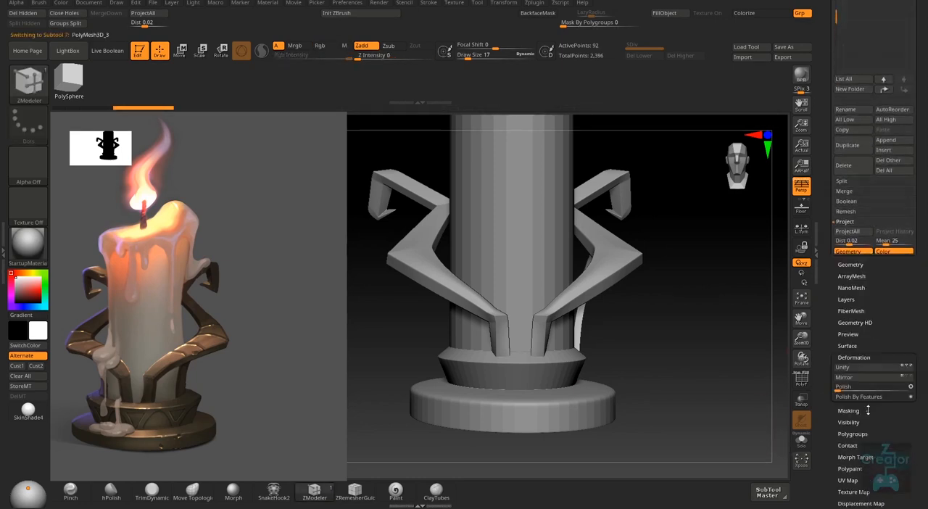
{"action": "left_click", "coordinate": [878, 423]}
{"action": "left_click_drag", "start_coordinate": [825, 245], "coordinate": [825, 332]}
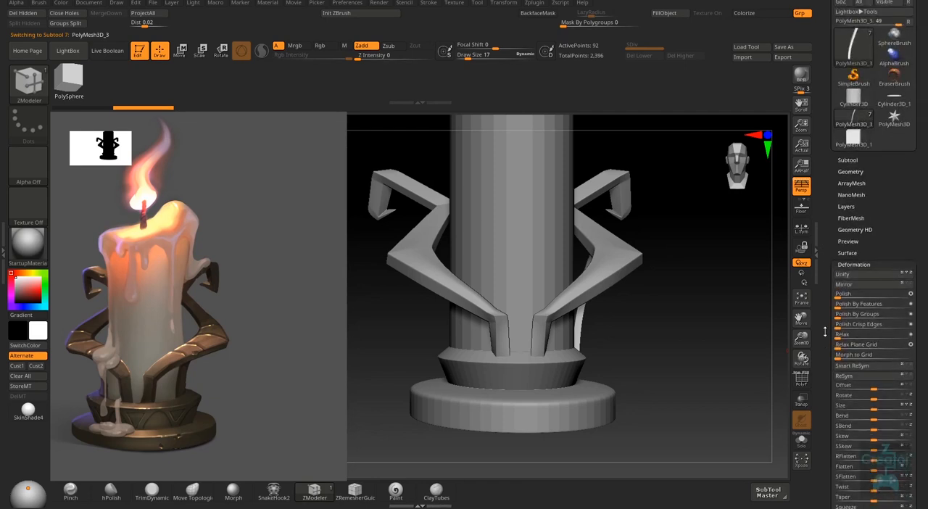
{"action": "left_click", "coordinate": [884, 285]}
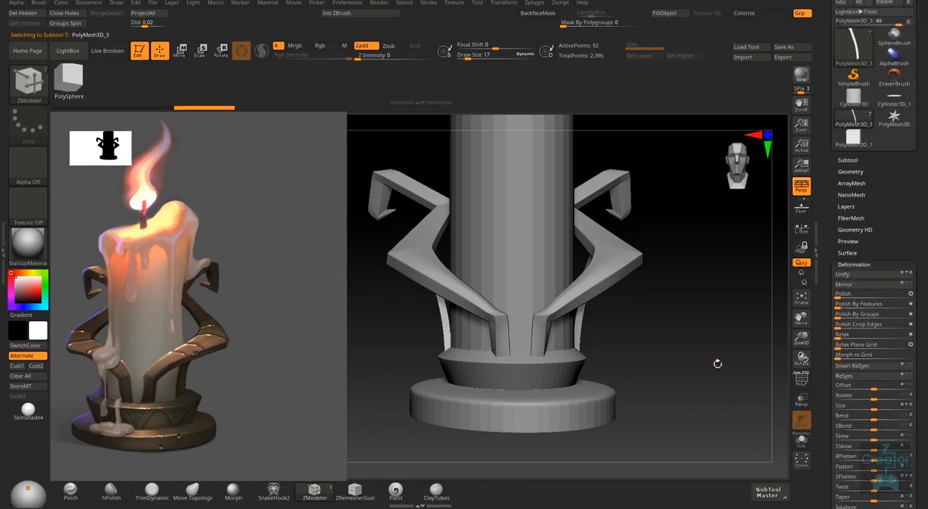
- Merge the two mirrored support struts into one subtool with MergeDown and accept the operation
{"action": "left_click_drag", "start_coordinate": [687, 395], "coordinate": [525, 400]}
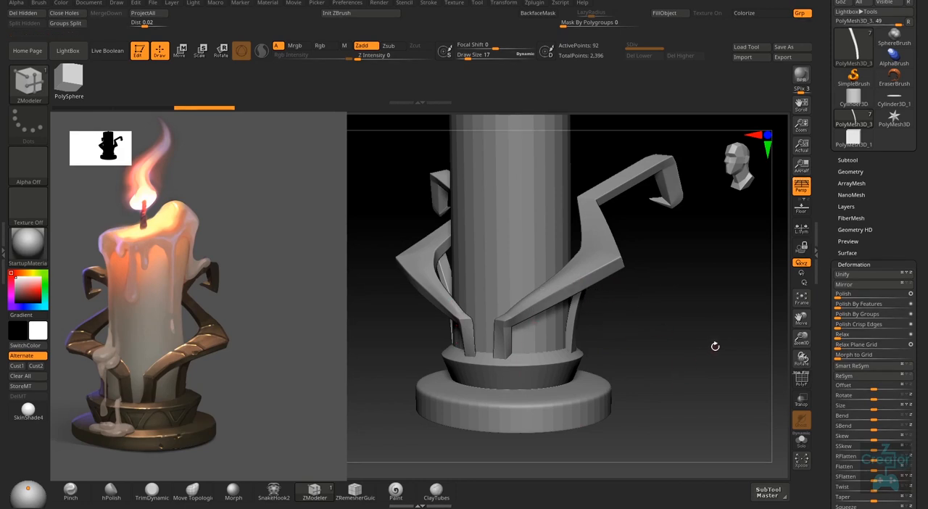
{"action": "left_click", "coordinate": [868, 264]}
{"action": "left_click_drag", "start_coordinate": [725, 391], "coordinate": [676, 390]}
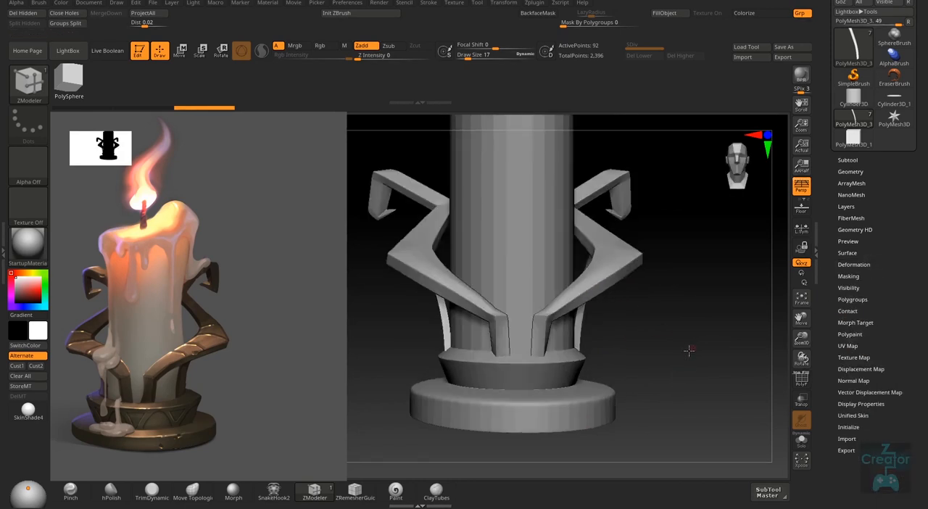
{"action": "left_click_drag", "start_coordinate": [689, 351], "coordinate": [669, 355]}
{"action": "left_click_drag", "start_coordinate": [662, 355], "coordinate": [526, 323]}
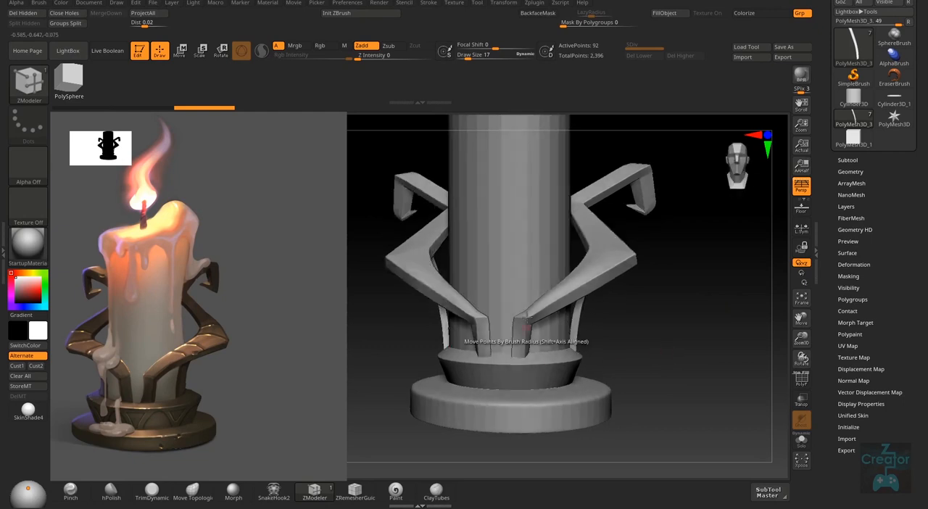
{"action": "left_click_drag", "start_coordinate": [676, 391], "coordinate": [740, 377]}
{"action": "left_click", "coordinate": [848, 159]}
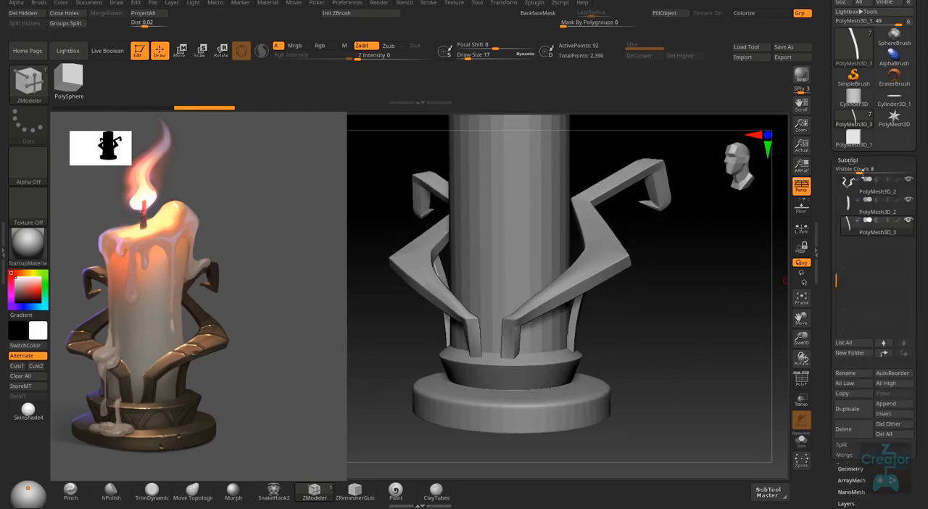
{"action": "left_click", "coordinate": [870, 234]}
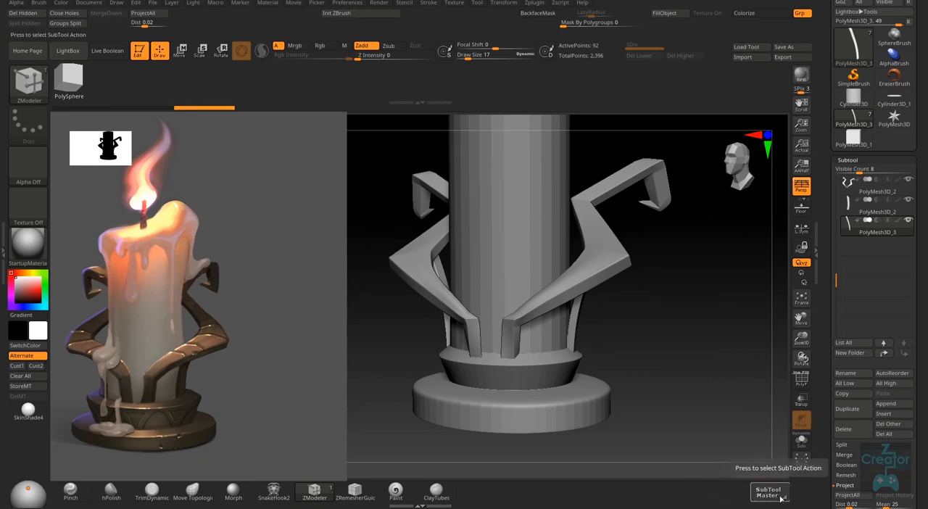
{"action": "left_click", "coordinate": [903, 210]}
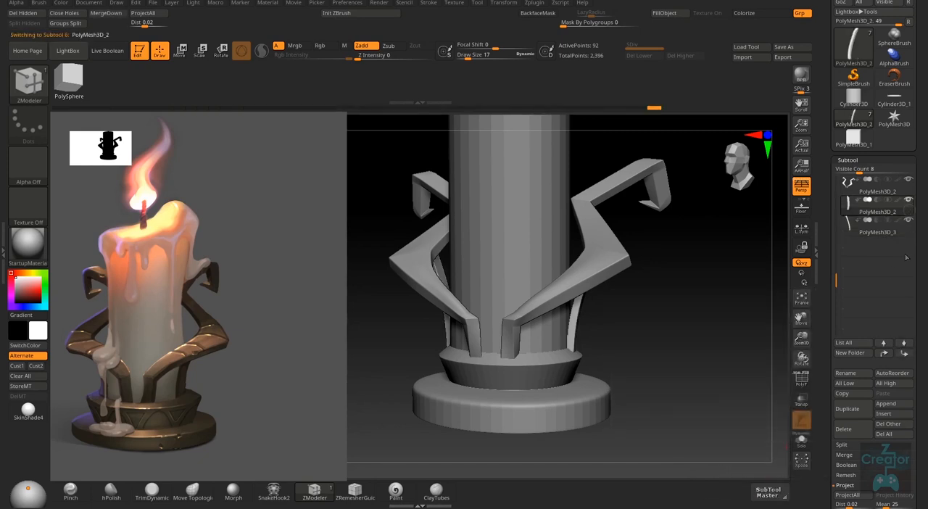
{"action": "left_click", "coordinate": [858, 457]}
{"action": "left_click", "coordinate": [865, 466]}
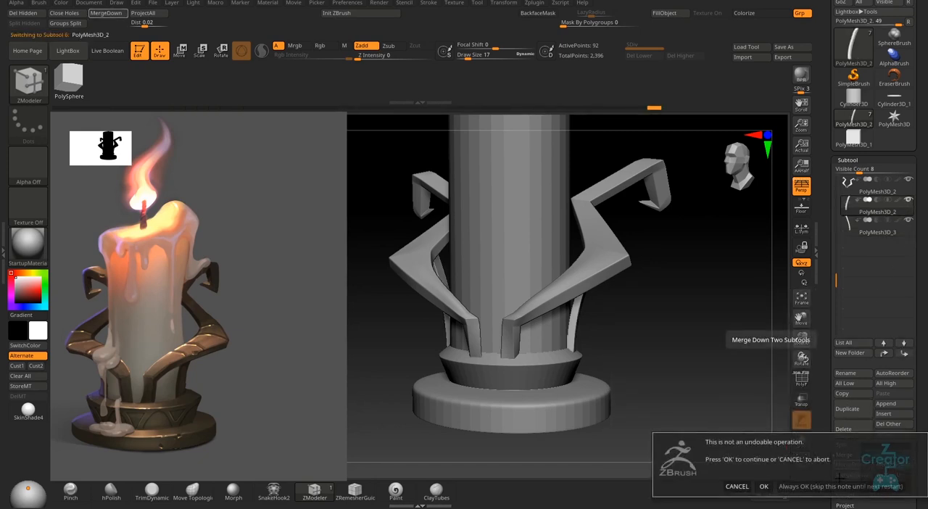
{"action": "left_click", "coordinate": [768, 486]}
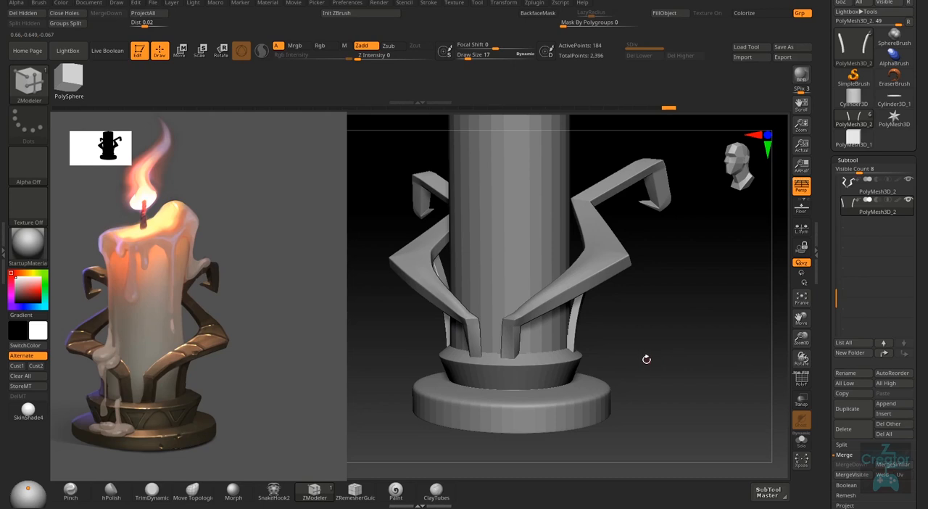
- Examine the full candle and holder from the front and slightly turned, comparing its proportions with the reference image
{"action": "left_click_drag", "start_coordinate": [646, 359], "coordinate": [686, 381]}
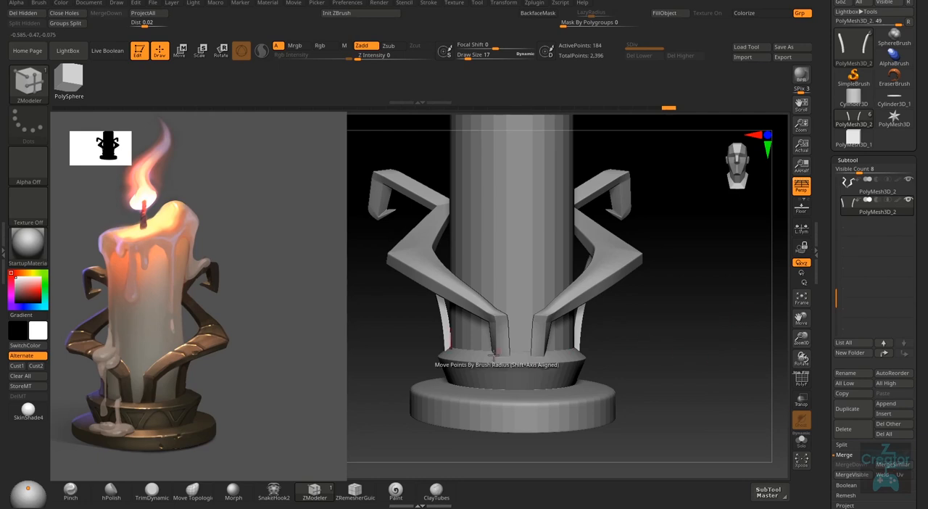
{"action": "left_click", "coordinate": [782, 496]}
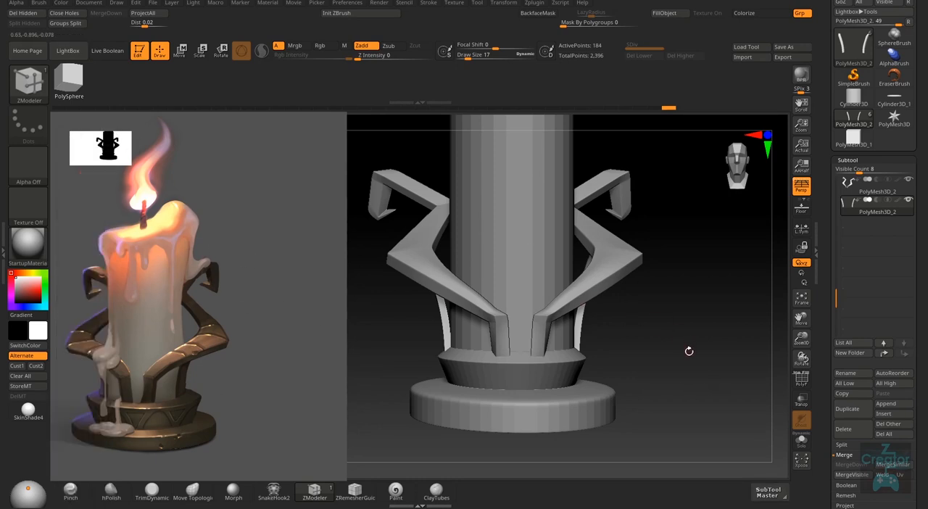
{"action": "left_click_drag", "start_coordinate": [688, 398], "coordinate": [678, 410]}
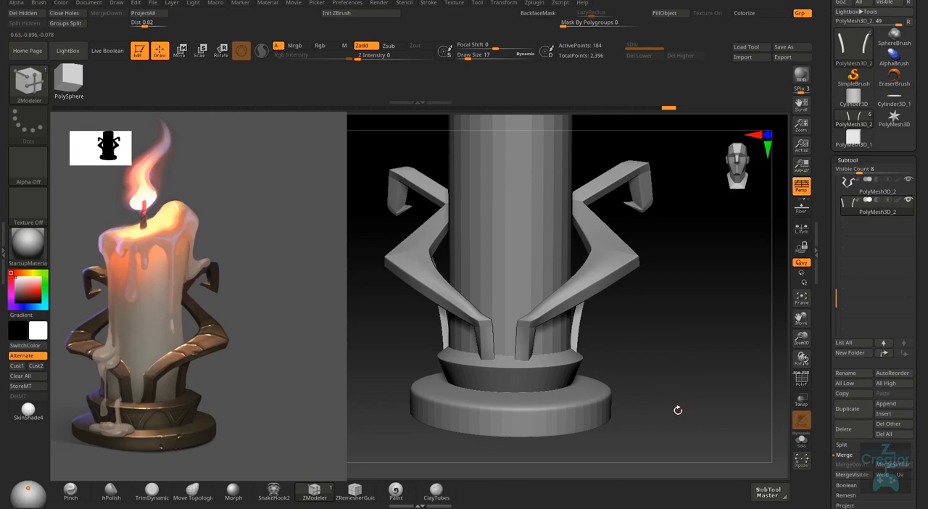
{"action": "right_click_drag", "start_coordinate": [678, 411], "coordinate": [675, 360]}
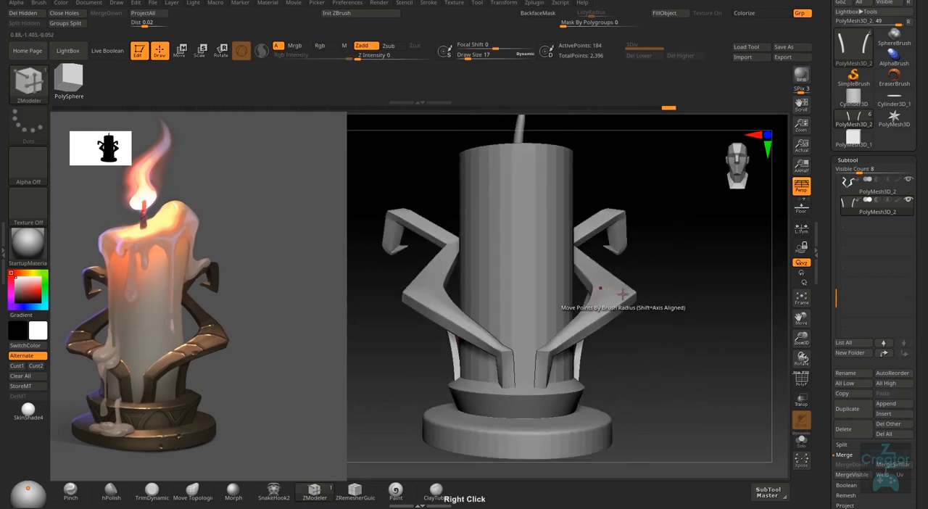
{"action": "right_click_drag", "start_coordinate": [658, 318], "coordinate": [643, 369]}
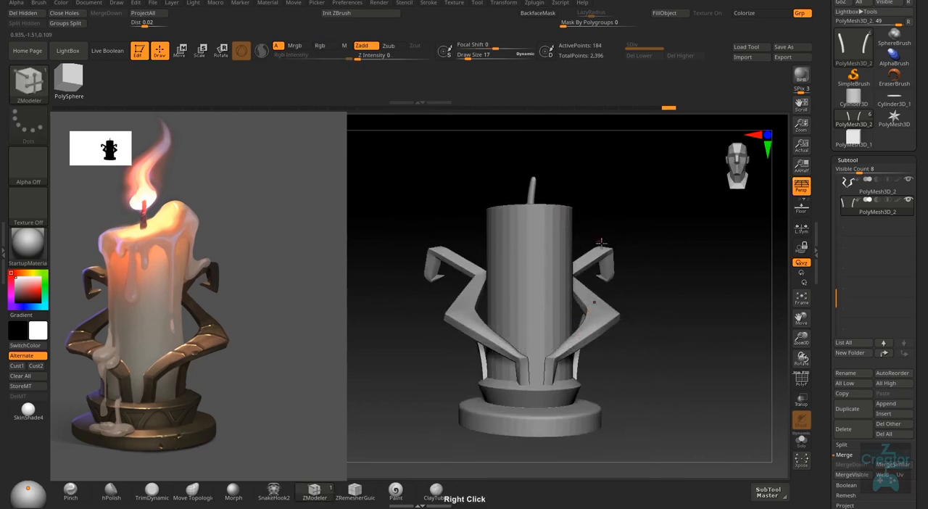
{"action": "right_click_drag", "start_coordinate": [616, 276], "coordinate": [594, 273]}
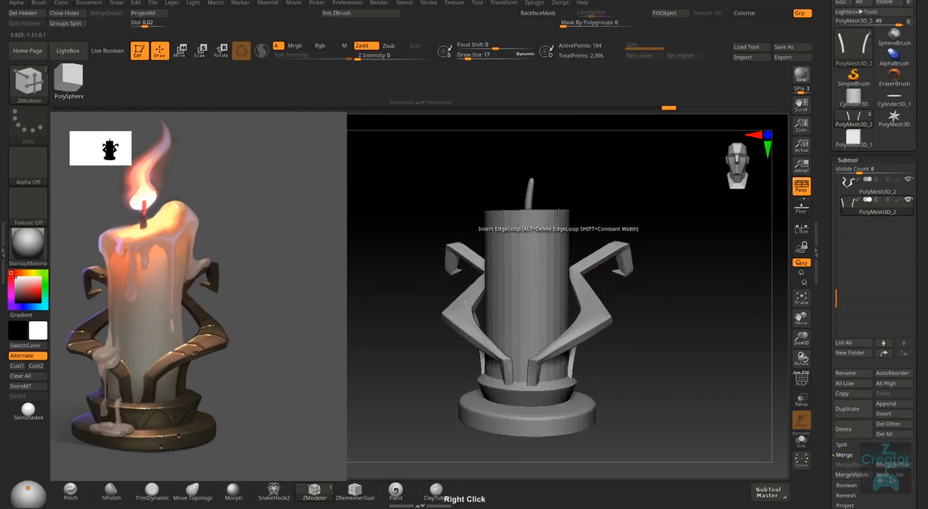
{"action": "right_click_drag", "start_coordinate": [563, 206], "coordinate": [562, 211]}
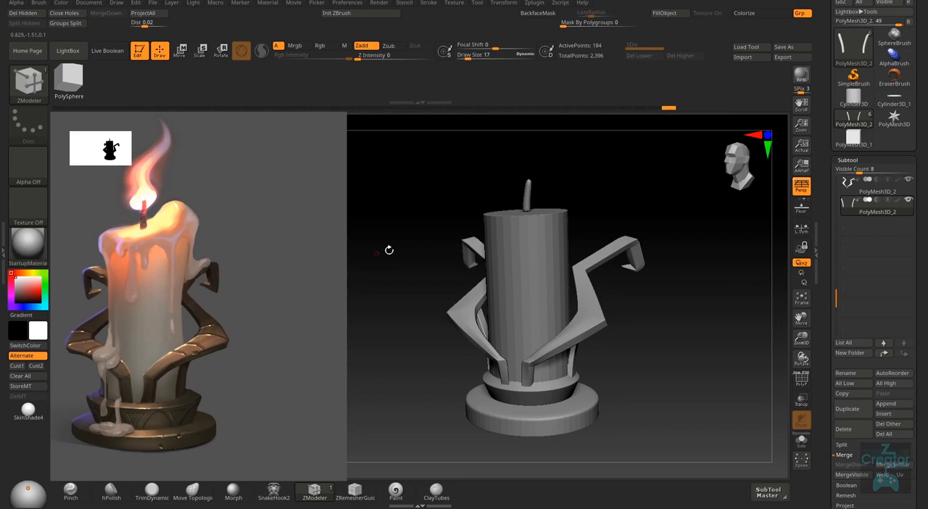
- Make the candle cylinder the active subtool and set up the Move brush with a draw size of 481
{"action": "left_click", "coordinate": [553, 237], "text": "alt"}
{"action": "key", "text": "s"}
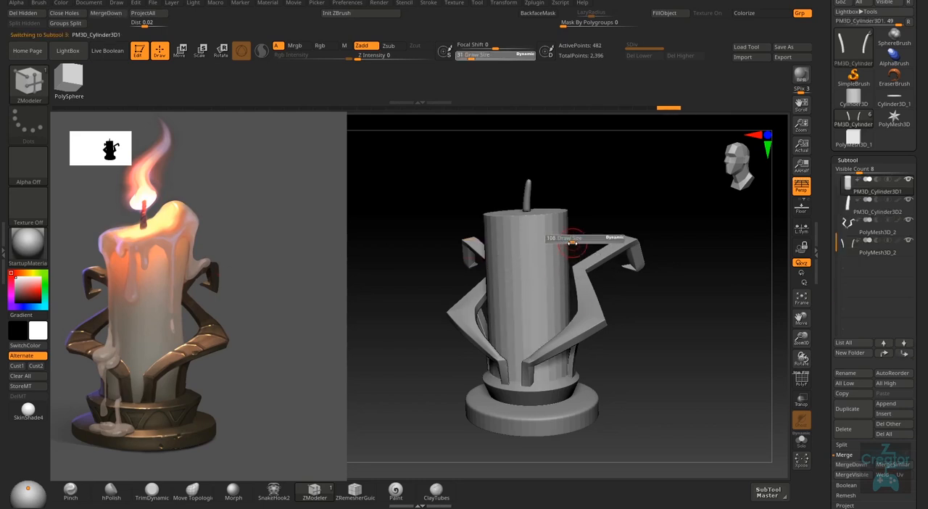
{"action": "left_click_drag", "start_coordinate": [558, 239], "coordinate": [591, 240]}
{"action": "right_click_drag", "start_coordinate": [563, 250], "coordinate": [561, 152]}
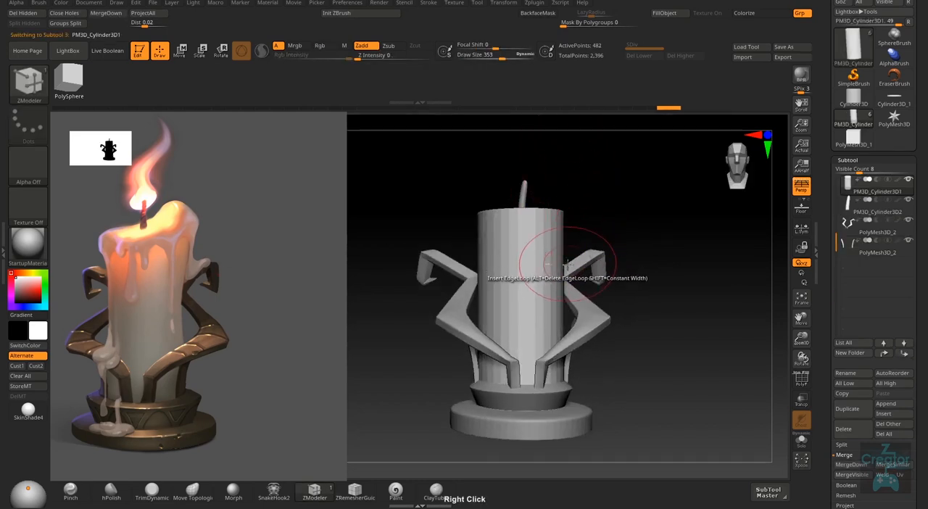
{"action": "key", "text": "b"}
{"action": "key", "text": "m"}
{"action": "key", "text": "v"}
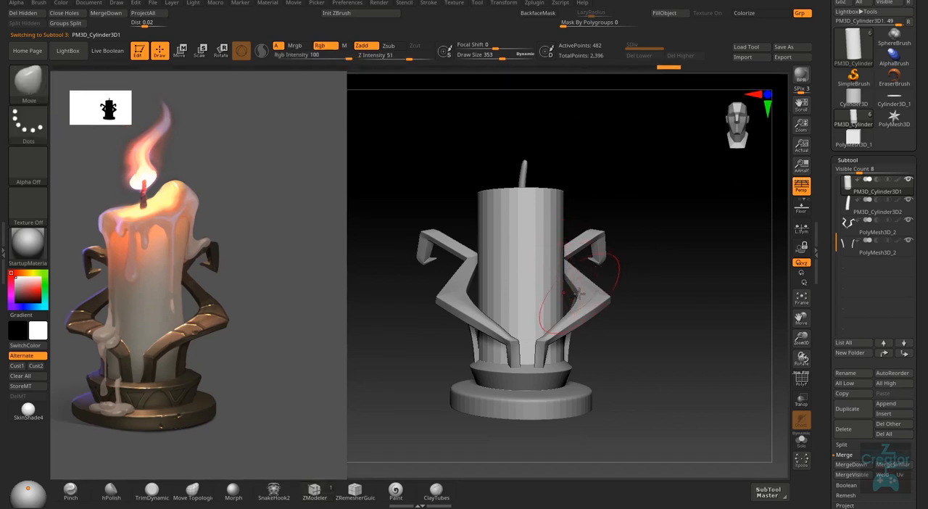
{"action": "key", "text": "s"}
{"action": "left_click_drag", "start_coordinate": [575, 282], "coordinate": [587, 284]}
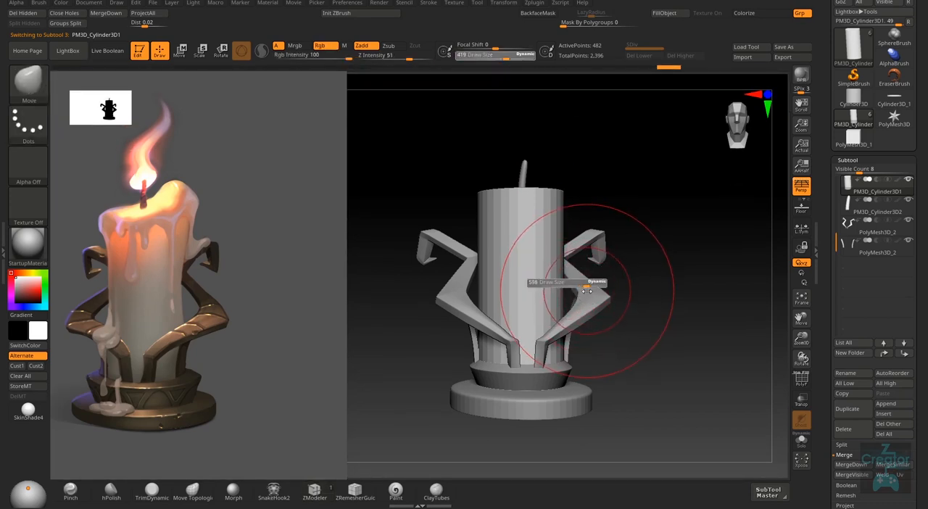
- Reshape the candle's top rim into a slant with the Move brush, raising its right side and lowering its left
{"action": "right_click_drag", "start_coordinate": [623, 330], "coordinate": [626, 340], "text": "alt"}
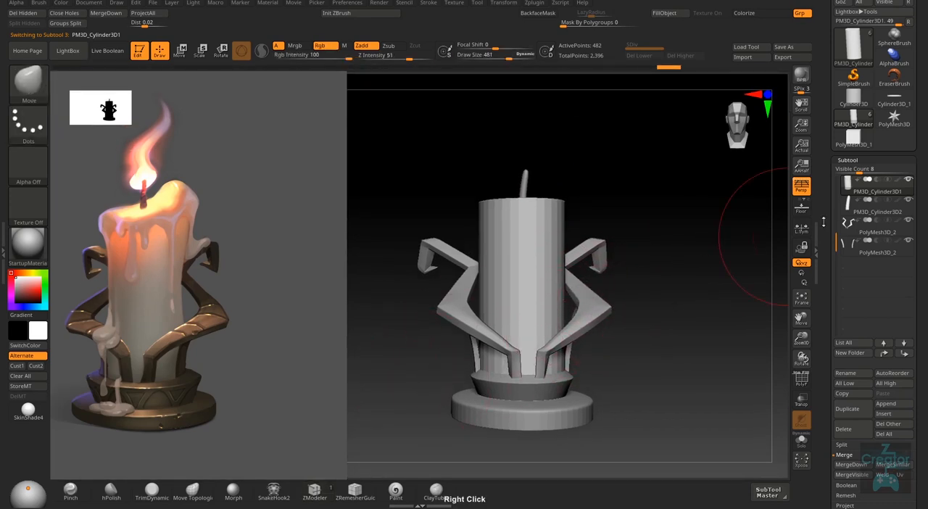
{"action": "mouse_move", "coordinate": [602, 300]}
{"action": "right_mouse_down"}
{"action": "mouse_move", "coordinate": [532, 244]}
{"action": "mouse_move", "coordinate": [624, 181]}
{"action": "right_mouse_up"}
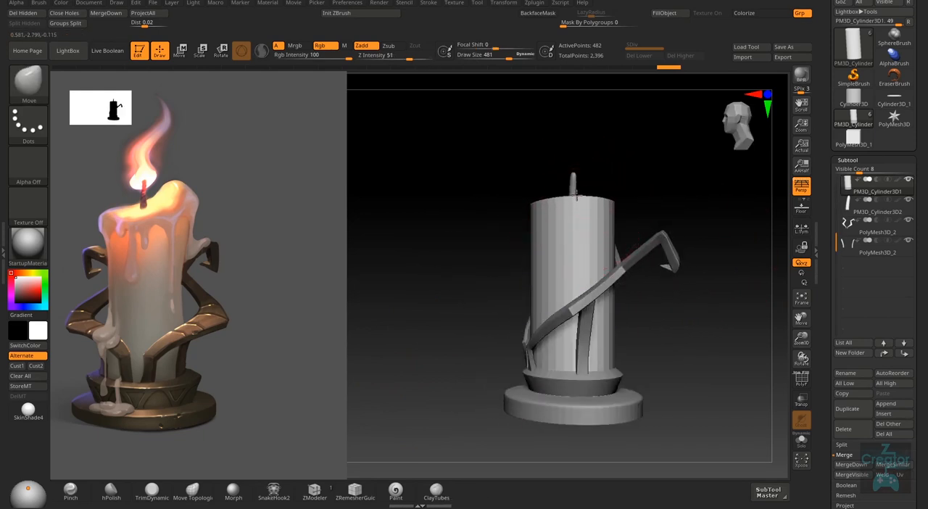
{"action": "mouse_move", "coordinate": [586, 182]}
{"action": "right_mouse_down"}
{"action": "mouse_move", "coordinate": [600, 201]}
{"action": "mouse_move", "coordinate": [565, 202]}
{"action": "right_mouse_up"}
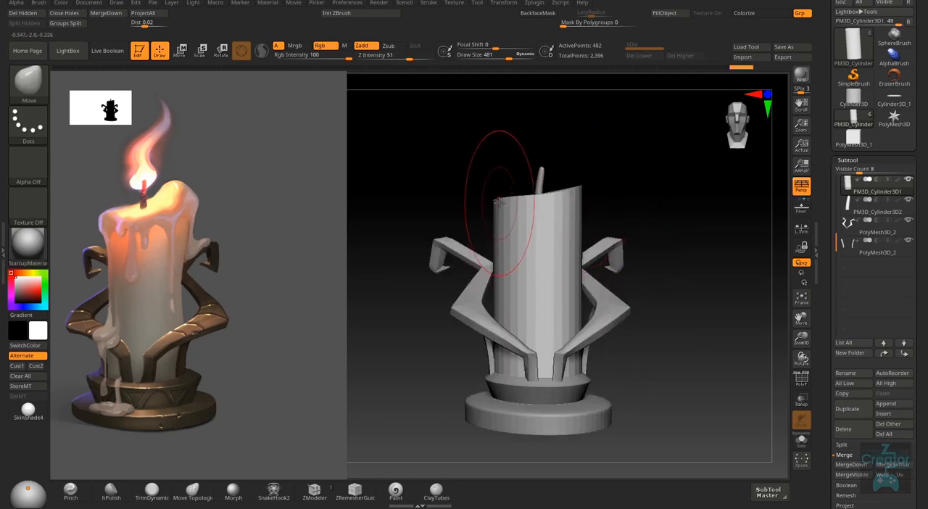
{"action": "right_click_drag", "start_coordinate": [506, 214], "coordinate": [541, 187]}
{"action": "right_click_drag", "start_coordinate": [510, 226], "coordinate": [535, 232]}
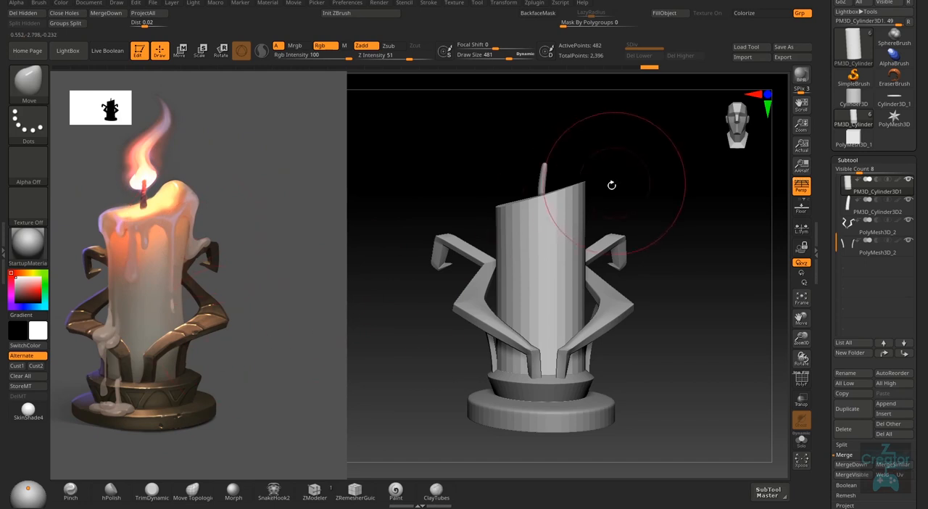
{"action": "right_click_drag", "start_coordinate": [633, 234], "coordinate": [596, 227]}
{"action": "right_click_drag", "start_coordinate": [640, 276], "coordinate": [623, 261]}
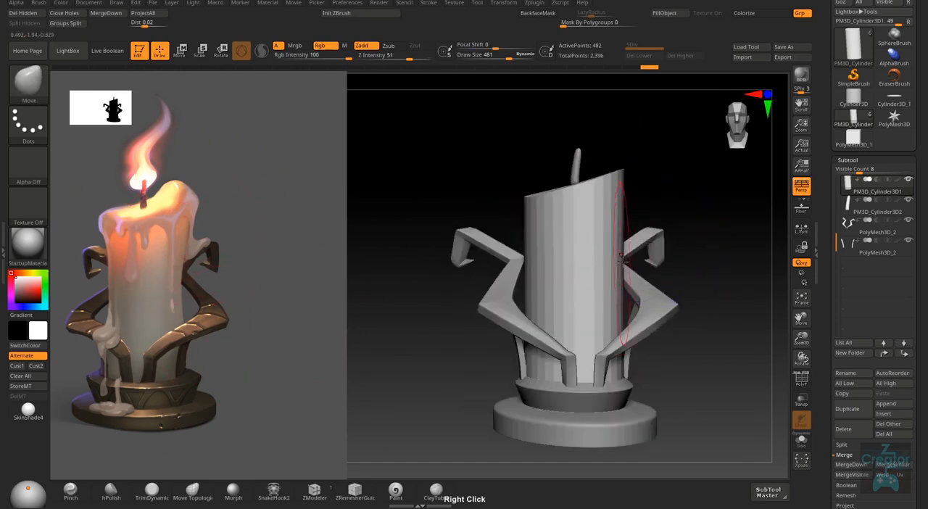
- Try to push the candle's right side inward with the Move brush at draw size 588, and undo the stroke
{"action": "right_click_drag", "start_coordinate": [647, 396], "coordinate": [631, 344], "text": "ctrl"}
{"action": "key", "text": "s"}
{"action": "left_click_drag", "start_coordinate": [607, 298], "coordinate": [613, 305]}
{"action": "right_click_drag", "start_coordinate": [615, 305], "coordinate": [601, 300]}
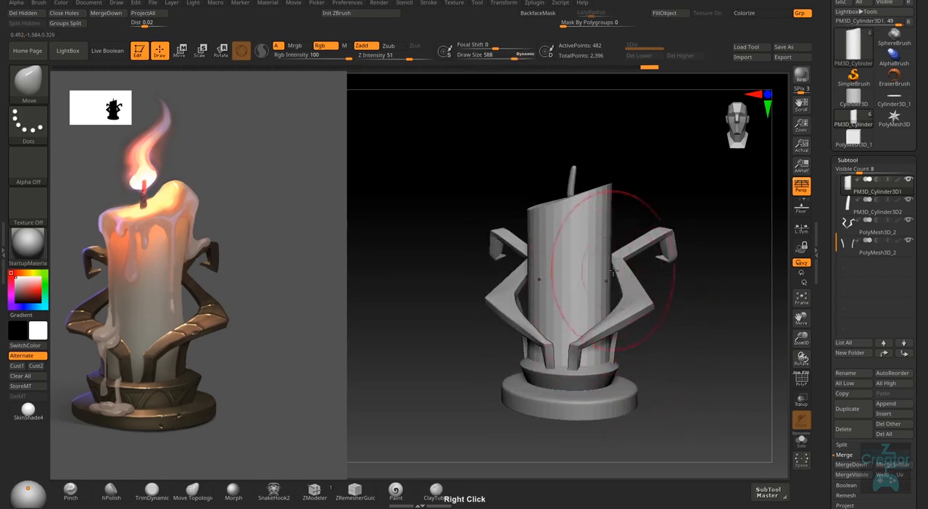
{"action": "left_click_drag", "start_coordinate": [606, 285], "coordinate": [597, 287]}
{"action": "key", "text": "ctrl+z"}
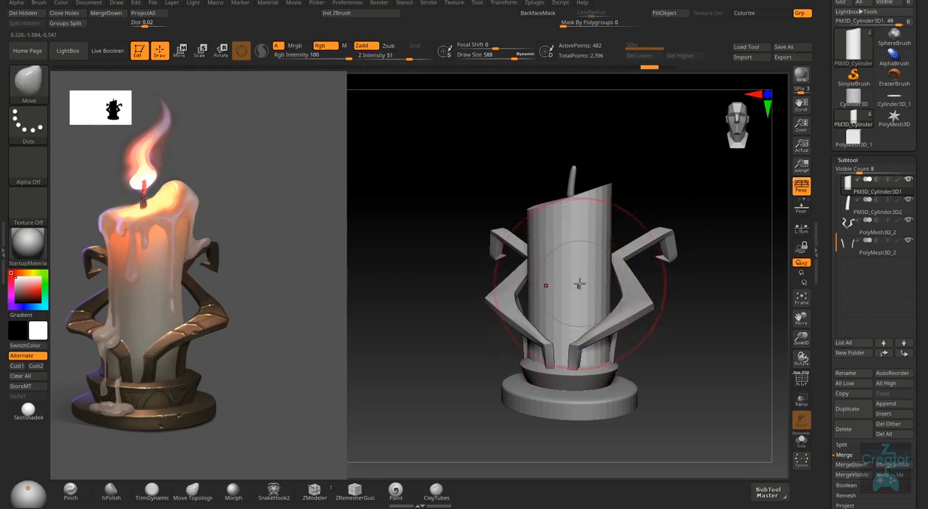
- Briefly display the candle's polyframe to check the edge layout on its slanted body
{"action": "right_click_drag", "start_coordinate": [610, 280], "coordinate": [516, 320]}
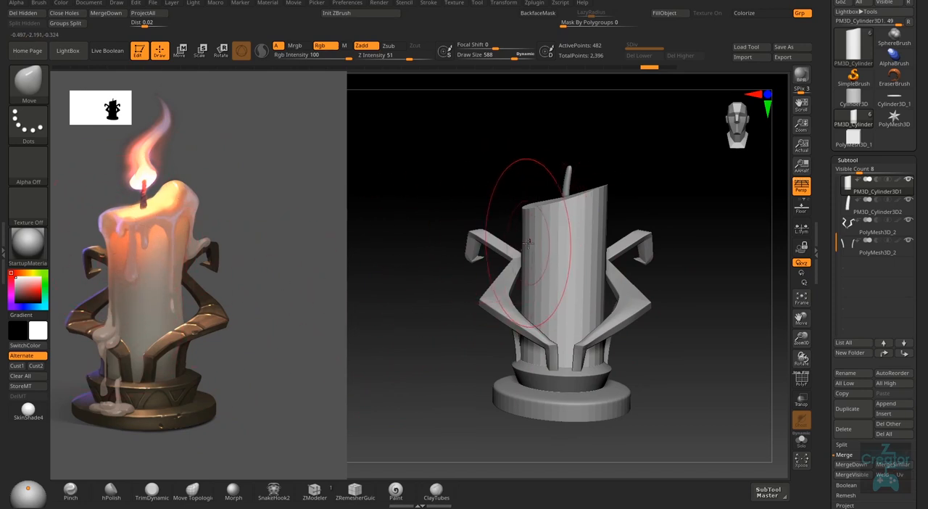
{"action": "key", "text": "shift+f"}
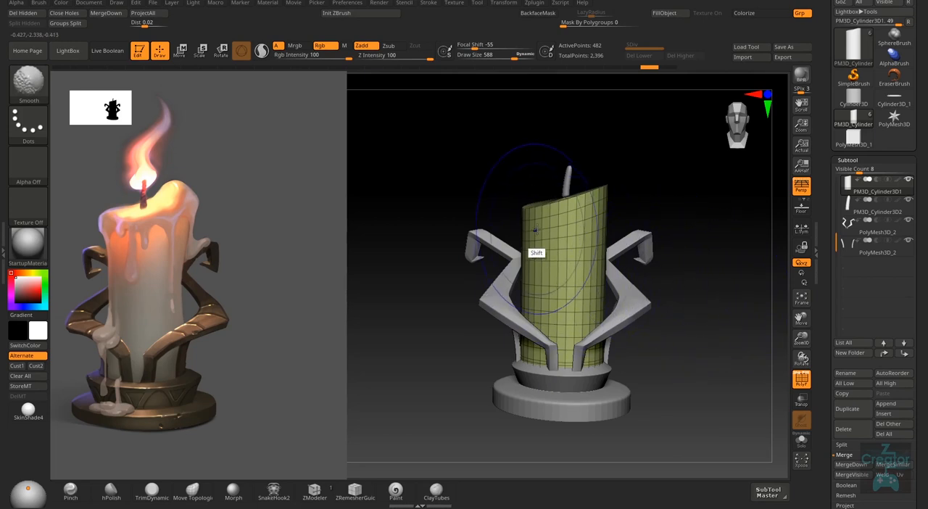
{"action": "key", "text": "shift+f"}
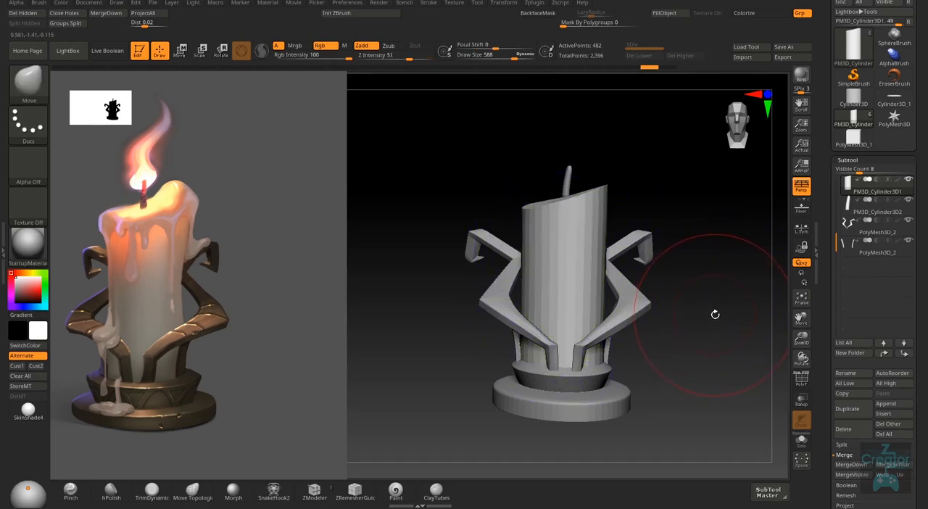
{"action": "left_click", "coordinate": [849, 160]}
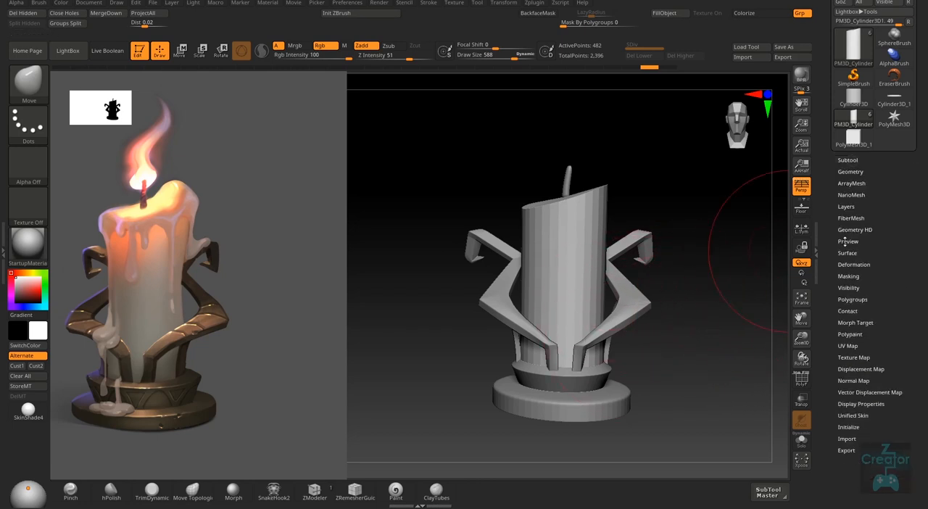
{"action": "left_click", "coordinate": [853, 173]}
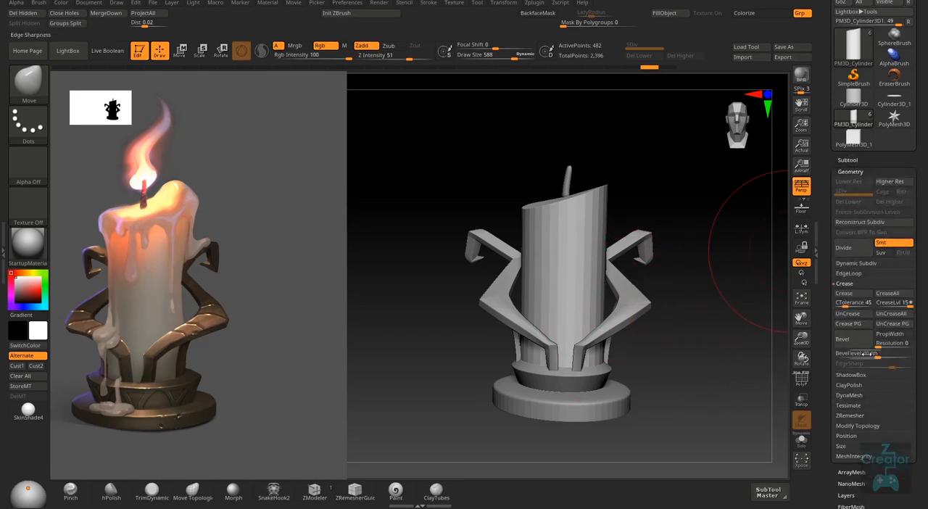
{"action": "left_click", "coordinate": [850, 161]}
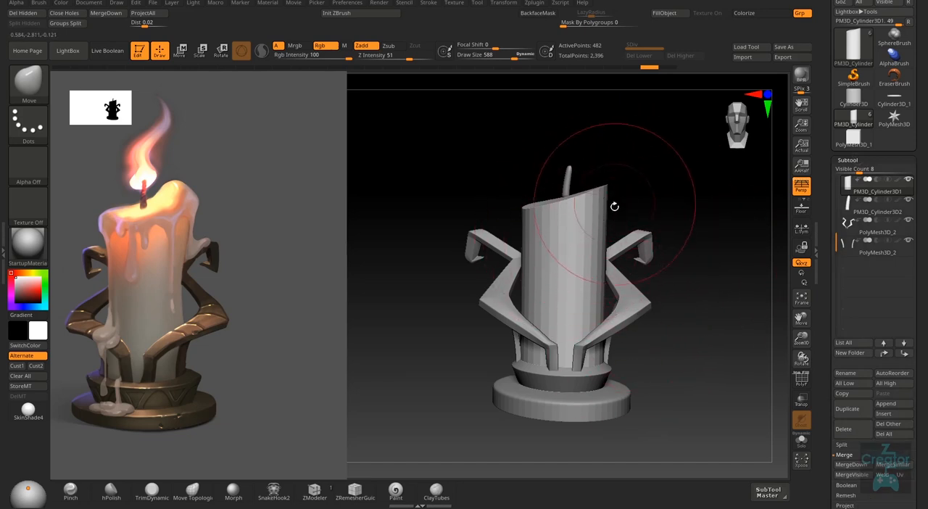
- Switch to the ZModeler brush and show the candle's polyframe close to its slanted top
{"action": "mouse_move", "coordinate": [613, 199]}
{"action": "right_mouse_down"}
{"action": "mouse_move", "coordinate": [589, 230]}
{"action": "mouse_move", "coordinate": [580, 227]}
{"action": "mouse_move", "coordinate": [599, 220]}
{"action": "right_mouse_up"}
{"action": "key", "text": "s"}
{"action": "left_click_drag", "start_coordinate": [606, 211], "coordinate": [576, 217]}
{"action": "right_click_drag", "start_coordinate": [590, 212], "coordinate": [590, 265], "text": "ctrl"}
{"action": "left_click", "coordinate": [315, 494]}
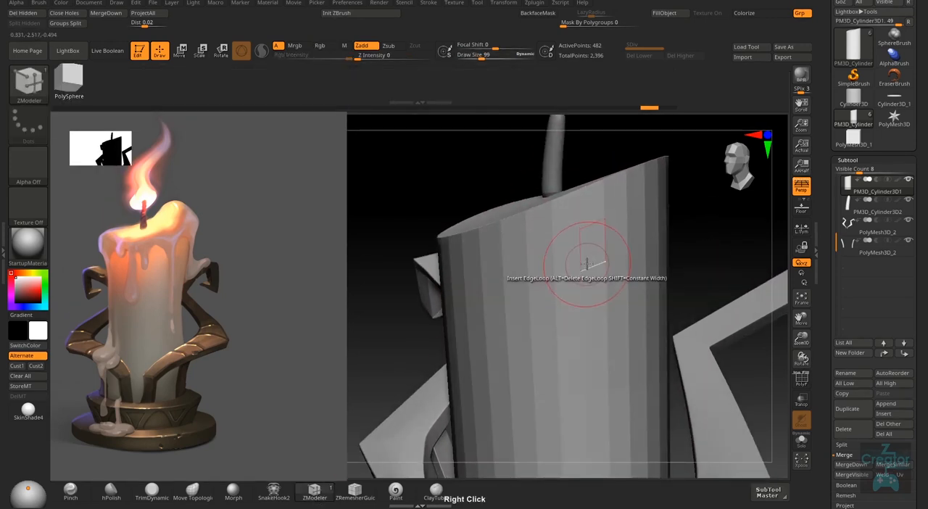
{"action": "key", "text": "shift+f"}
{"action": "right_click_drag", "start_coordinate": [580, 209], "coordinate": [581, 194]}
- Insert a single edge loop around the candle just below its slanted rim with ZModeler at draw size 44, and hide the polyframe
{"action": "key", "text": "s"}
{"action": "left_click_drag", "start_coordinate": [583, 210], "coordinate": [573, 211]}
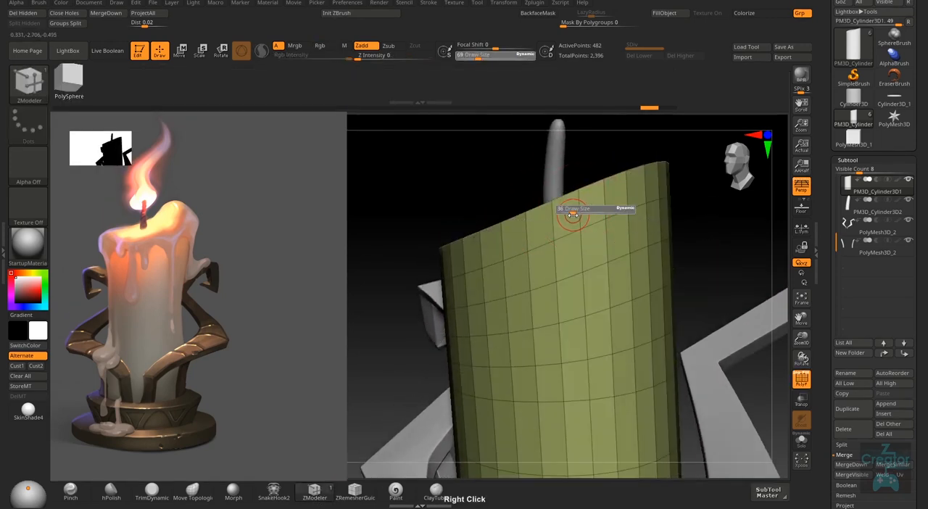
{"action": "key", "text": "space"}
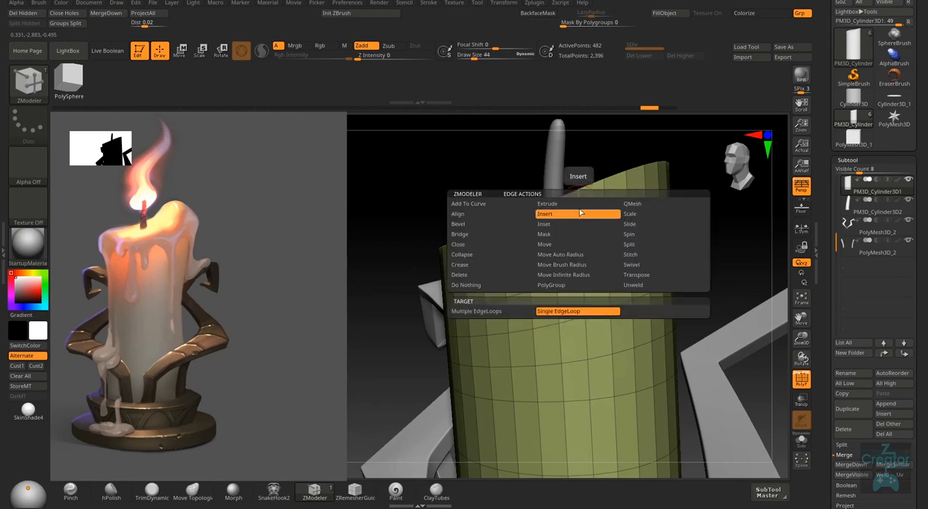
{"action": "left_click", "coordinate": [579, 200]}
{"action": "mouse_move", "coordinate": [579, 196]}
{"action": "right_mouse_down"}
{"action": "mouse_move", "coordinate": [611, 305]}
{"action": "mouse_move", "coordinate": [596, 255]}
{"action": "mouse_move", "coordinate": [674, 282]}
{"action": "mouse_move", "coordinate": [699, 323]}
{"action": "mouse_move", "coordinate": [700, 304]}
{"action": "mouse_move", "coordinate": [710, 381]}
{"action": "mouse_move", "coordinate": [703, 321]}
{"action": "right_mouse_up"}
{"action": "key", "text": "shift"}
{"action": "key", "text": "shift+f"}
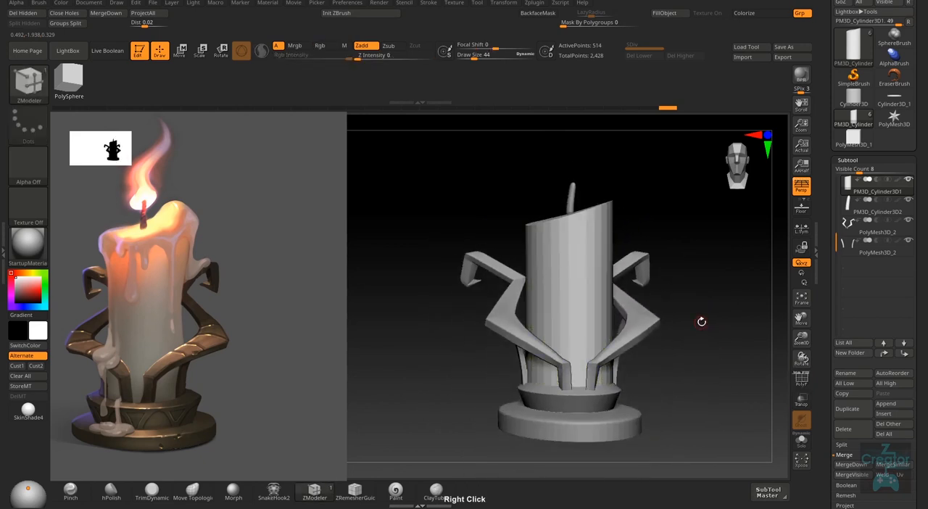
- Set the ZModeler draw size to 219 and show the whole candle's polyframe
{"action": "key", "text": "s"}
{"action": "left_click_drag", "start_coordinate": [683, 269], "coordinate": [700, 271]}
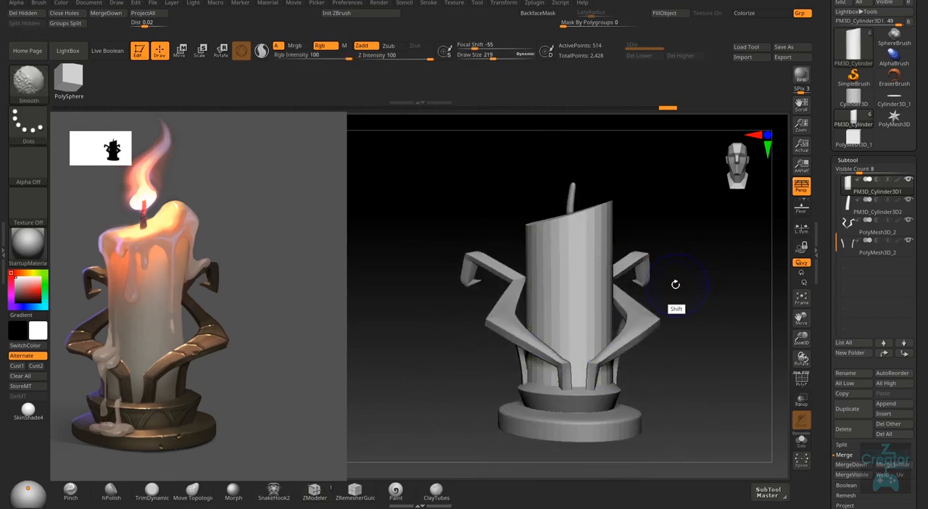
{"action": "key", "text": "shift+f"}
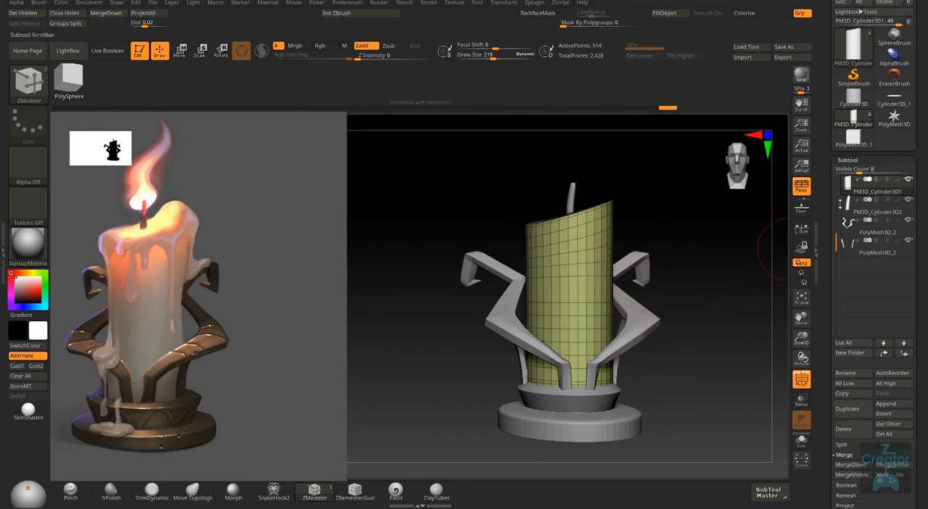
- Open the candle's ZRemesher geometry settings and enable DetectEdges for automatic hard-edge detection
{"action": "left_click", "coordinate": [858, 159]}
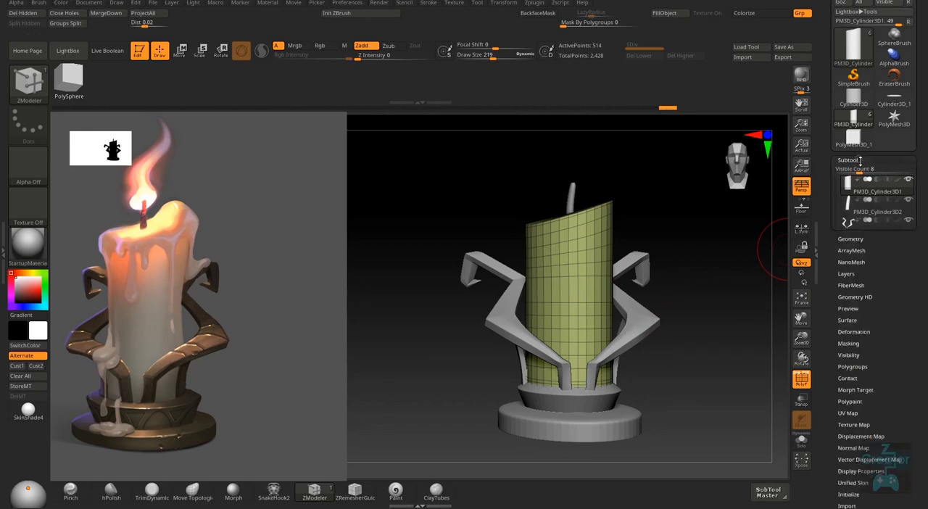
{"action": "left_click", "coordinate": [859, 172]}
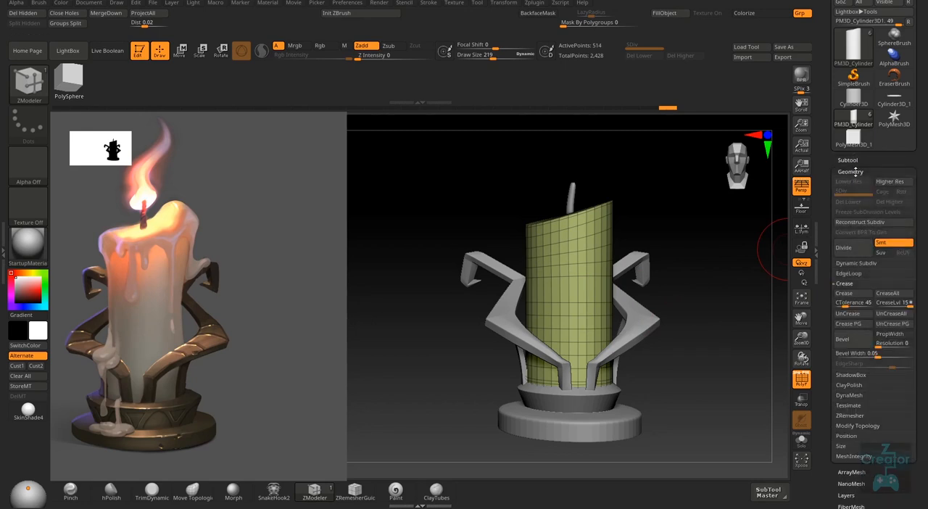
{"action": "left_click", "coordinate": [850, 415]}
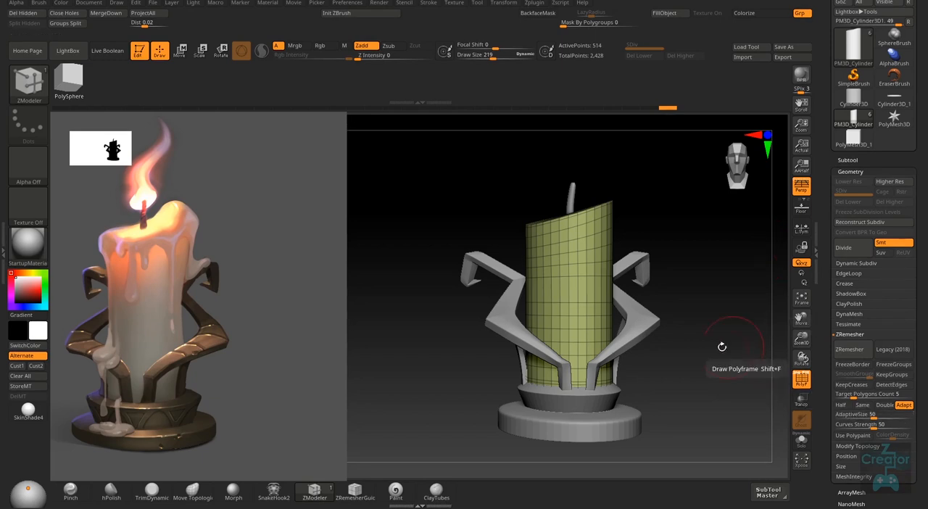
{"action": "right_click_drag", "start_coordinate": [721, 346], "coordinate": [659, 386]}
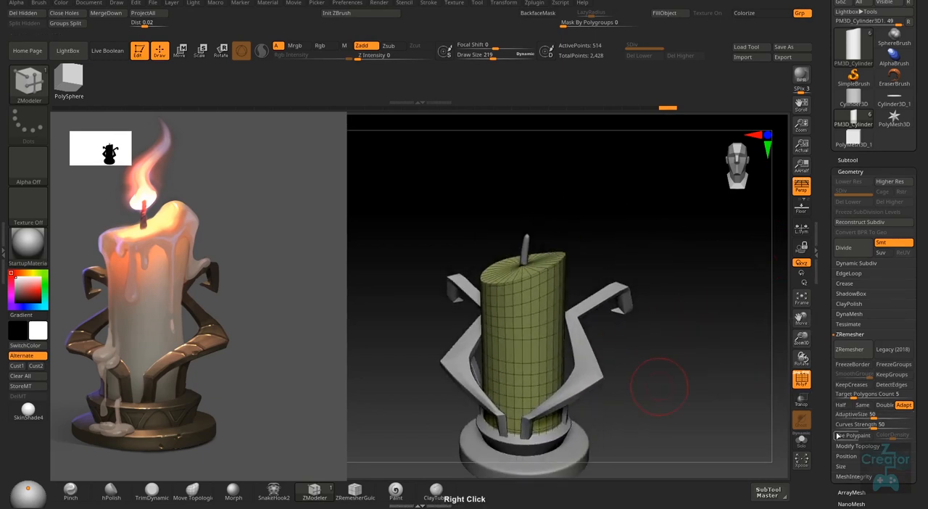
{"action": "left_click", "coordinate": [895, 385]}
- Isolate the candle with Solo, reduce the draw size to 87, and examine the edge layout of its slanted cap and sides
{"action": "left_click", "coordinate": [803, 442]}
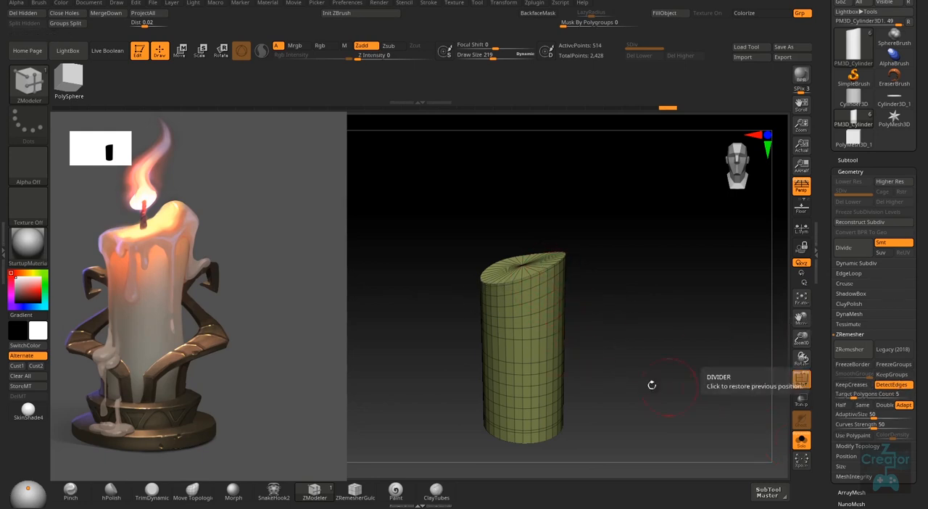
{"action": "mouse_move", "coordinate": [542, 310]}
{"action": "right_mouse_down", "text": "ctrl"}
{"action": "mouse_move", "coordinate": [538, 294]}
{"action": "mouse_move", "coordinate": [541, 311]}
{"action": "right_mouse_up", "text": "ctrl"}
{"action": "key", "text": "s"}
{"action": "left_click_drag", "start_coordinate": [547, 298], "coordinate": [534, 304]}
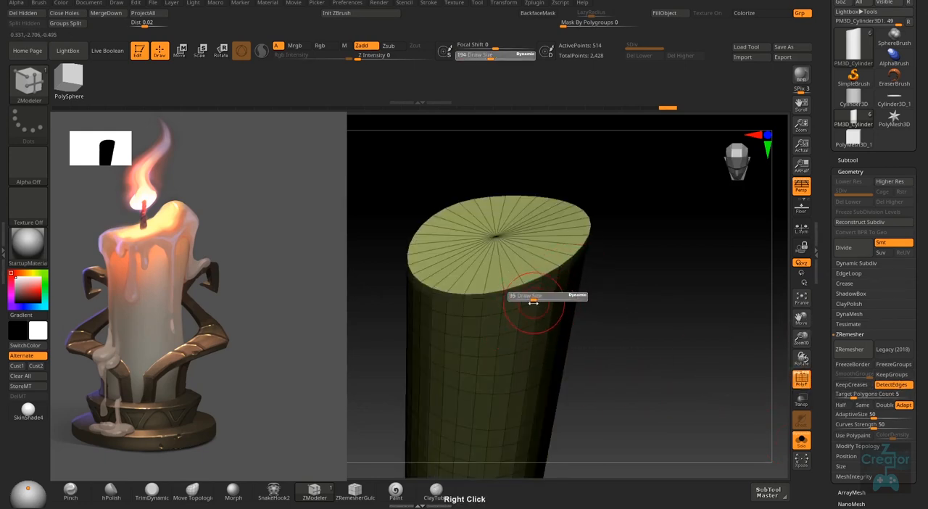
{"action": "right_click_drag", "start_coordinate": [539, 295], "coordinate": [570, 279]}
{"action": "right_click_drag", "start_coordinate": [678, 345], "coordinate": [649, 344]}
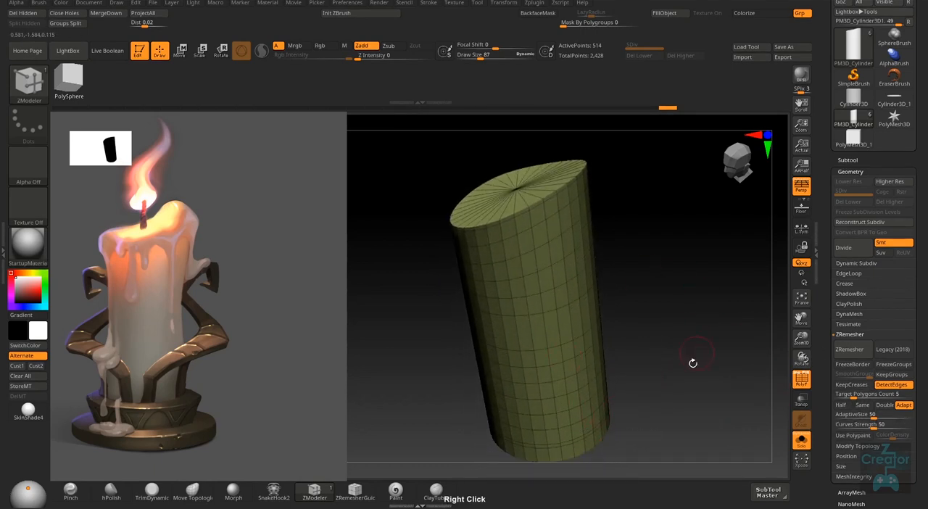
{"action": "right_click_drag", "start_coordinate": [690, 429], "coordinate": [694, 414]}
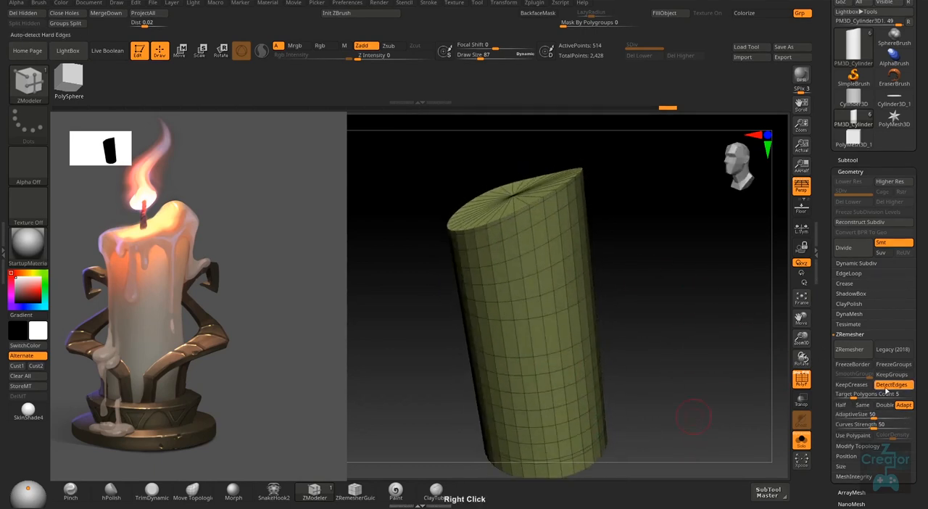
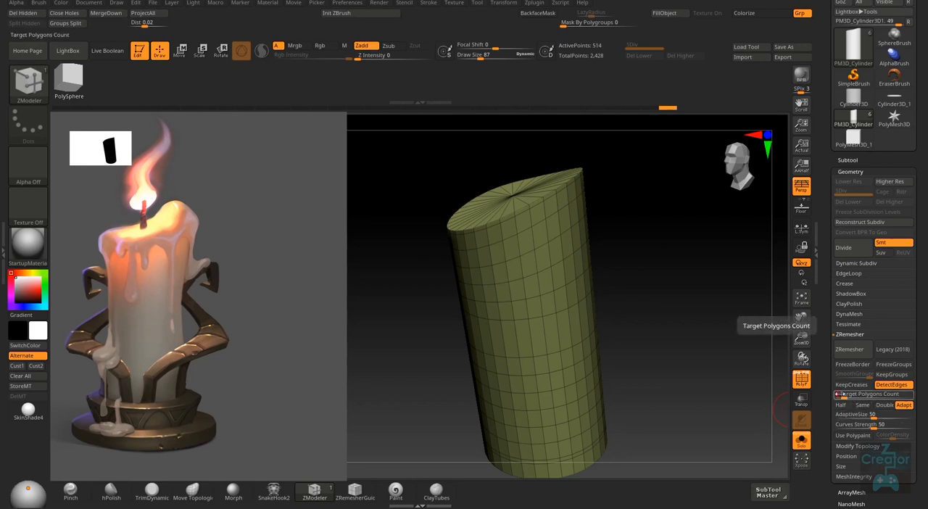
- Remesh the candle with ZRemesher using edge detection, and inspect the new topology on its slanted top, sides and base
{"action": "left_click", "coordinate": [849, 350]}
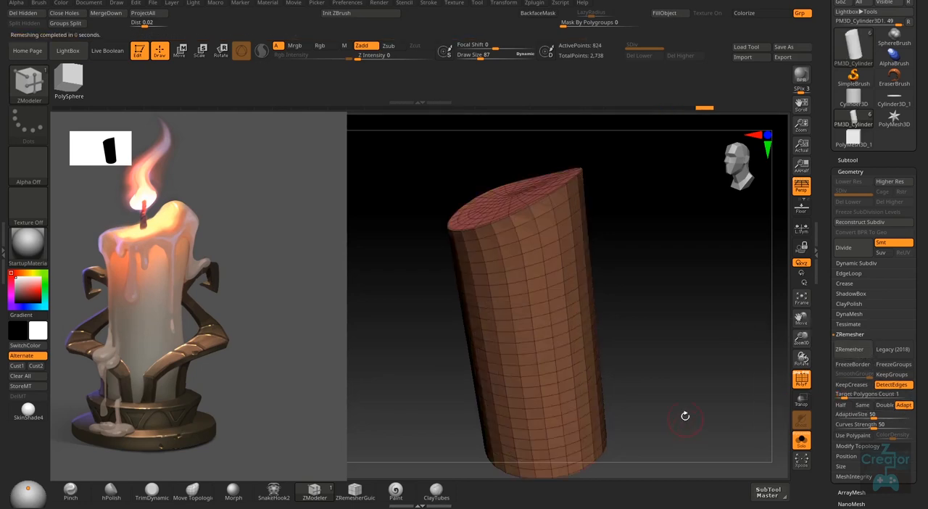
{"action": "left_click_drag", "start_coordinate": [686, 415], "coordinate": [677, 331]}
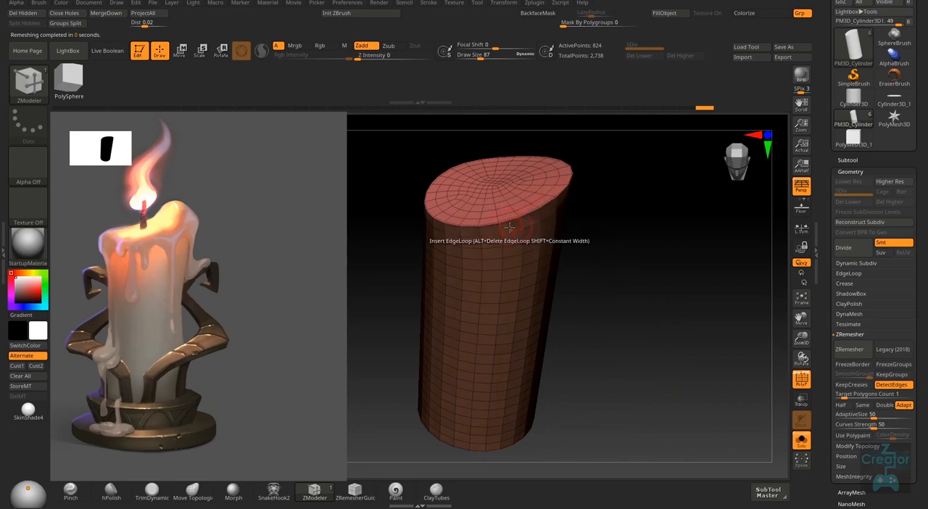
{"action": "right_click_drag", "start_coordinate": [611, 377], "coordinate": [576, 375]}
{"action": "right_click_drag", "start_coordinate": [492, 405], "coordinate": [609, 402]}
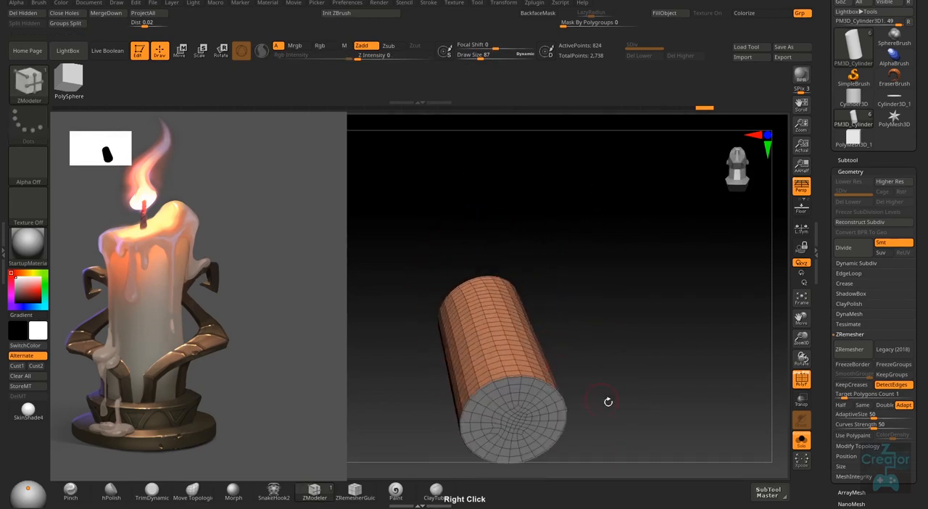
- Try remeshing the candle with the target polygon count lowered to 0.1, and undo the remesh
{"action": "left_click_drag", "start_coordinate": [842, 396], "coordinate": [833, 394]}
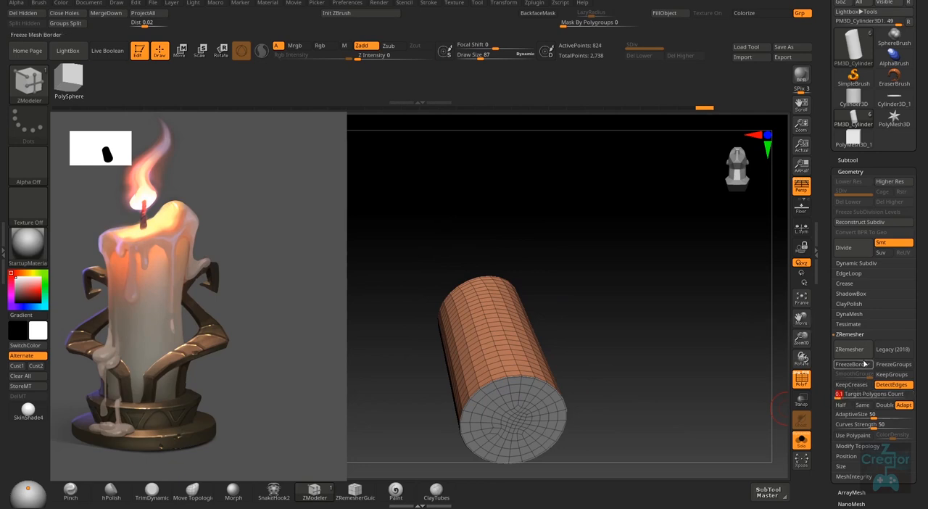
{"action": "left_click", "coordinate": [855, 351]}
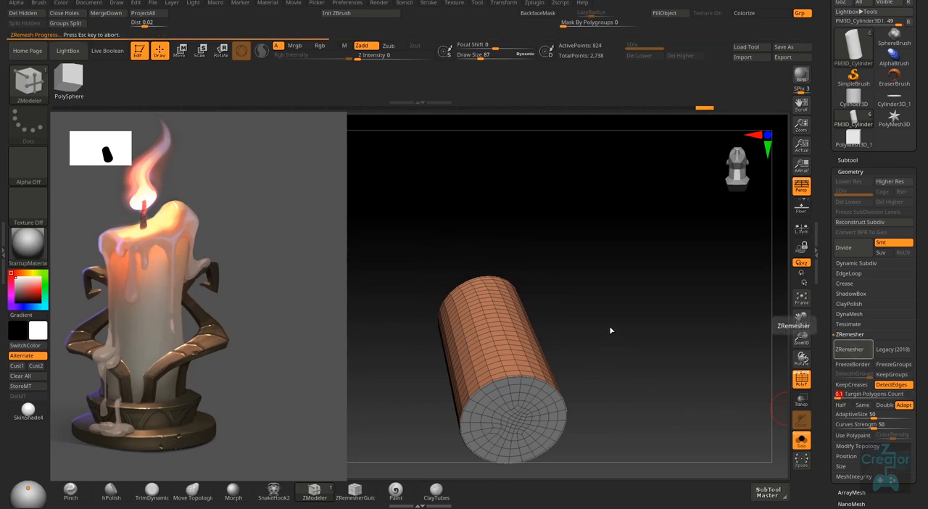
{"action": "right_click_drag", "start_coordinate": [609, 398], "coordinate": [629, 384]}
{"action": "key", "text": "ctrl+z"}
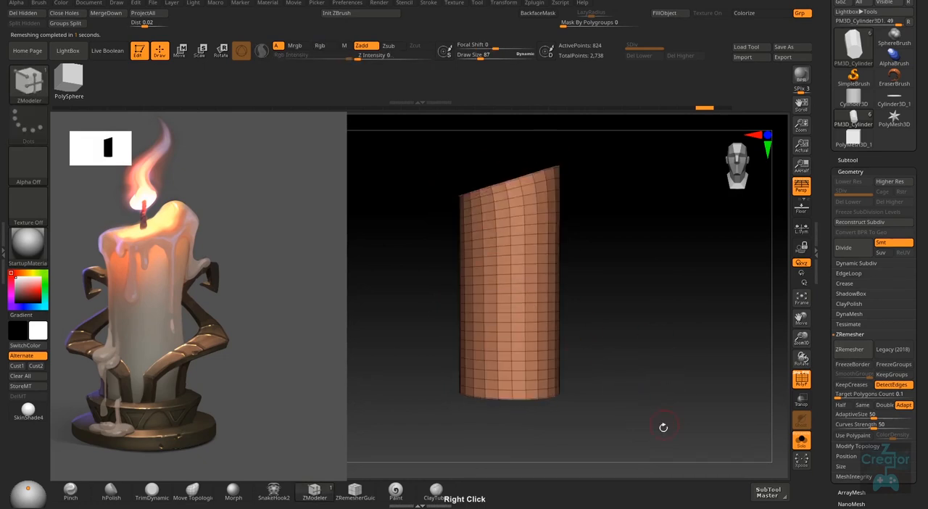
- Open the subtool list, turn off Solo and hide the polyframe to show the candle together with its holder and wick
{"action": "right_click_drag", "start_coordinate": [695, 420], "coordinate": [653, 432], "text": "alt"}
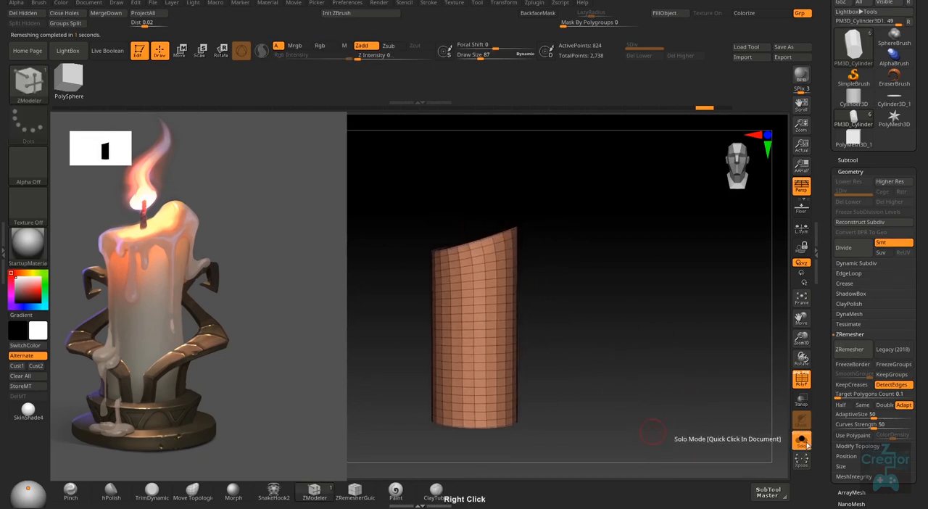
{"action": "left_click", "coordinate": [856, 161]}
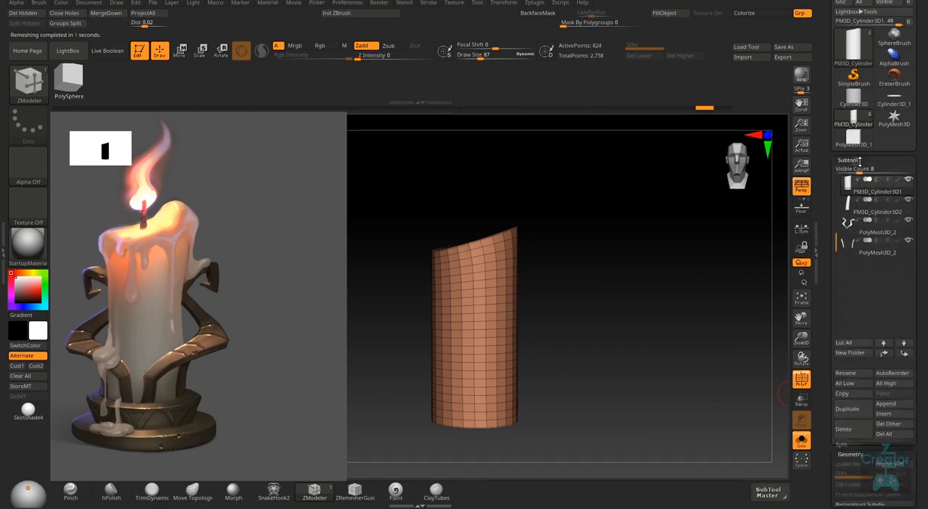
{"action": "left_click", "coordinate": [804, 442]}
{"action": "key", "text": "shift+f"}
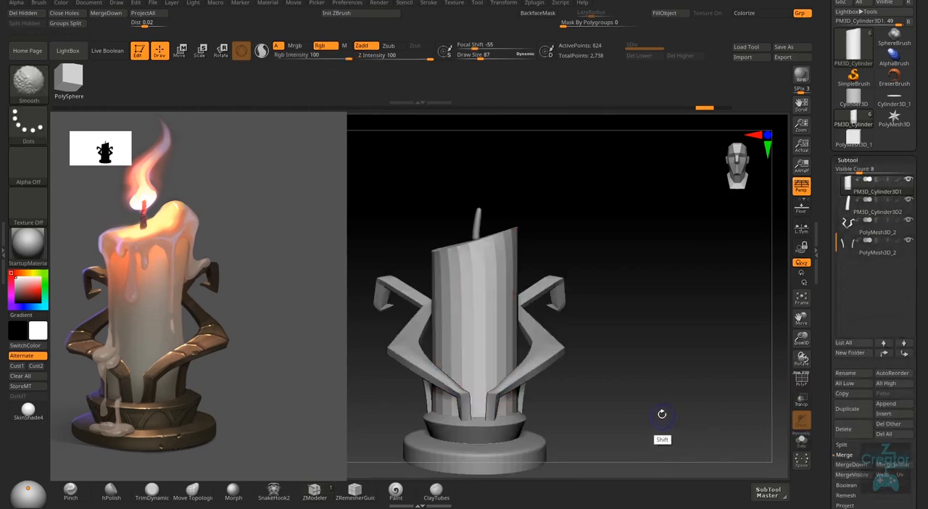
{"action": "right_click_drag", "start_coordinate": [662, 414], "coordinate": [588, 424]}
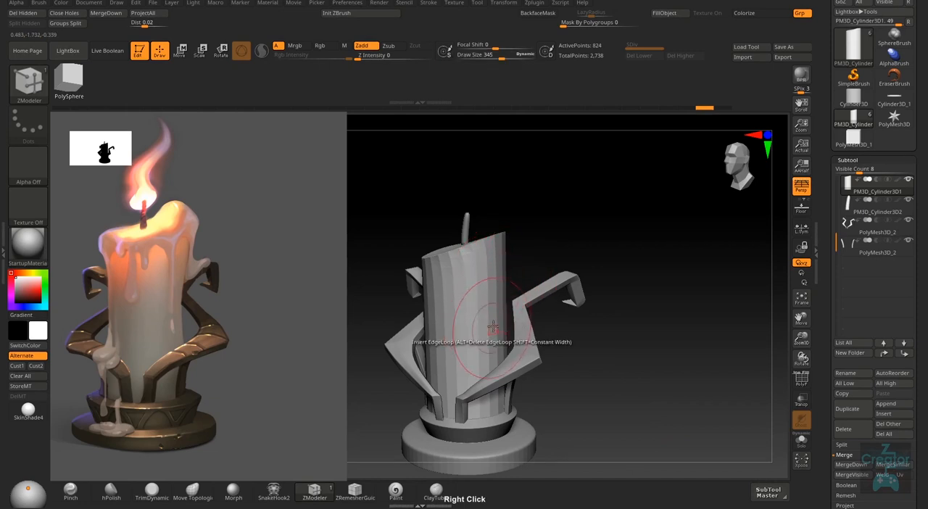
{"action": "right_click_drag", "start_coordinate": [493, 326], "coordinate": [496, 347], "text": "shift"}
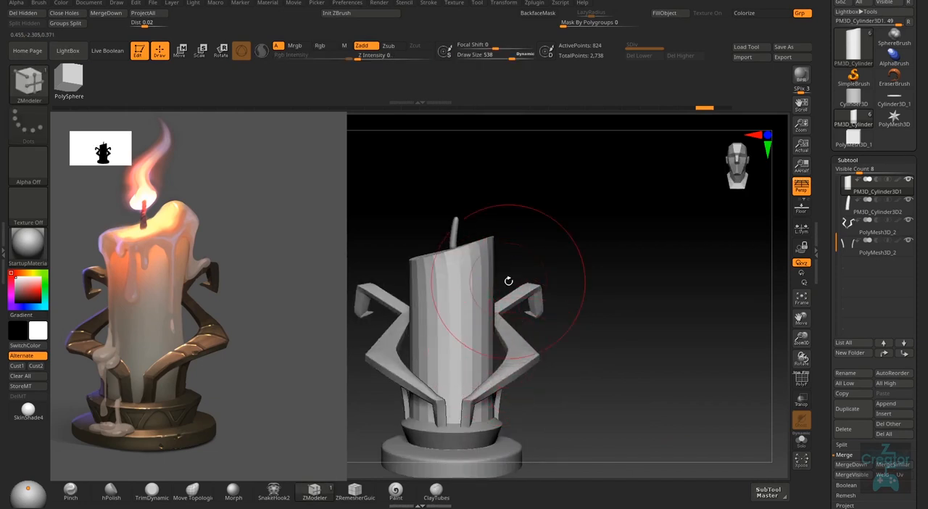
- Switch to the Move brush and shape the candle's sides and upper rim, reducing the draw size to 231 for the rim
{"action": "key", "text": "b"}
{"action": "key", "text": "m"}
{"action": "key", "text": "v"}
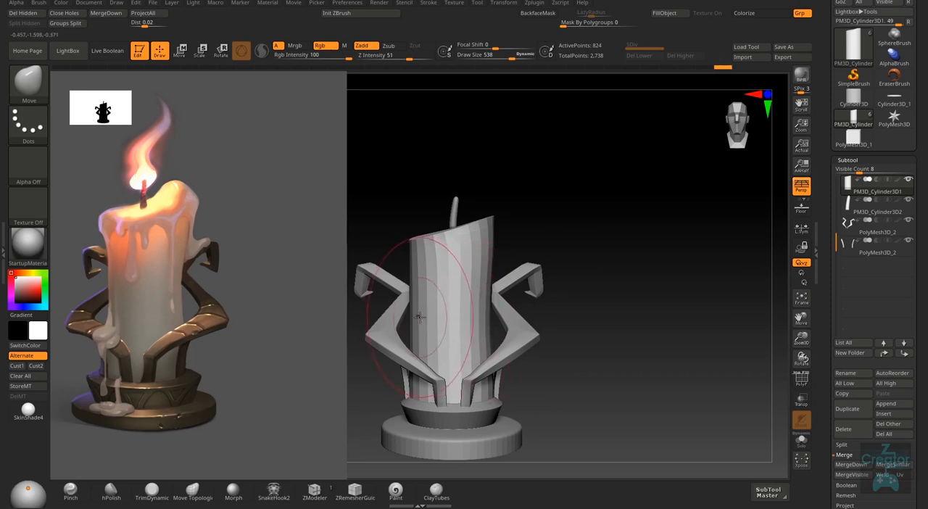
{"action": "mouse_move", "coordinate": [508, 290]}
{"action": "right_mouse_down"}
{"action": "mouse_move", "coordinate": [497, 266]}
{"action": "mouse_move", "coordinate": [500, 387]}
{"action": "mouse_move", "coordinate": [504, 370]}
{"action": "right_mouse_up"}
{"action": "left_click_drag", "start_coordinate": [427, 287], "coordinate": [431, 287]}
{"action": "key", "text": "s"}
{"action": "left_click_drag", "start_coordinate": [424, 181], "coordinate": [406, 182]}
{"action": "mouse_move", "coordinate": [414, 186]}
{"action": "right_mouse_down"}
{"action": "mouse_move", "coordinate": [483, 172]}
{"action": "mouse_move", "coordinate": [431, 169]}
{"action": "mouse_move", "coordinate": [392, 203]}
{"action": "right_mouse_up"}
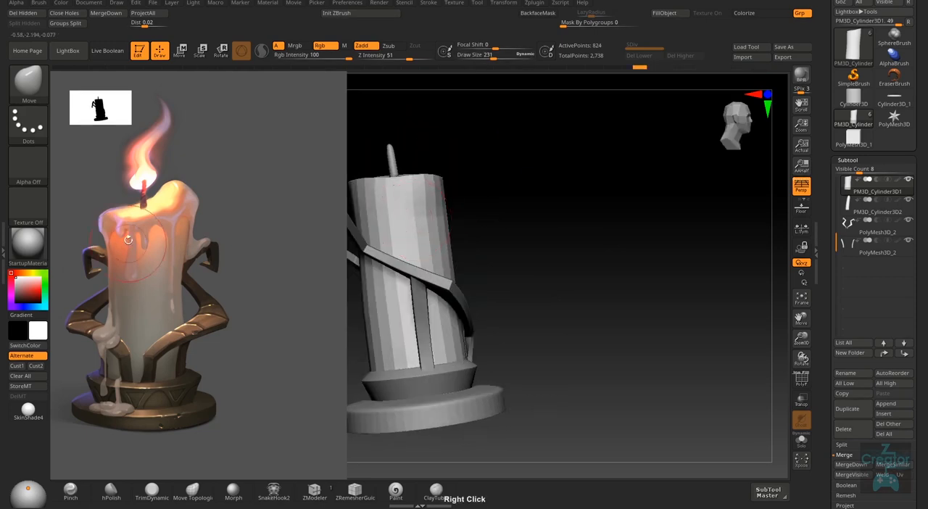
{"action": "mouse_move", "coordinate": [369, 174]}
{"action": "right_mouse_down"}
{"action": "mouse_move", "coordinate": [423, 199]}
{"action": "mouse_move", "coordinate": [428, 174]}
{"action": "mouse_move", "coordinate": [401, 182]}
{"action": "mouse_move", "coordinate": [428, 201]}
{"action": "mouse_move", "coordinate": [391, 171]}
{"action": "mouse_move", "coordinate": [367, 196]}
{"action": "mouse_move", "coordinate": [447, 179]}
{"action": "mouse_move", "coordinate": [434, 193]}
{"action": "right_mouse_up"}
- Push in the candle's left side below the rim at draw size 329, and pull its upper right edge outward at 472
{"action": "right_click", "coordinate": [547, 358]}
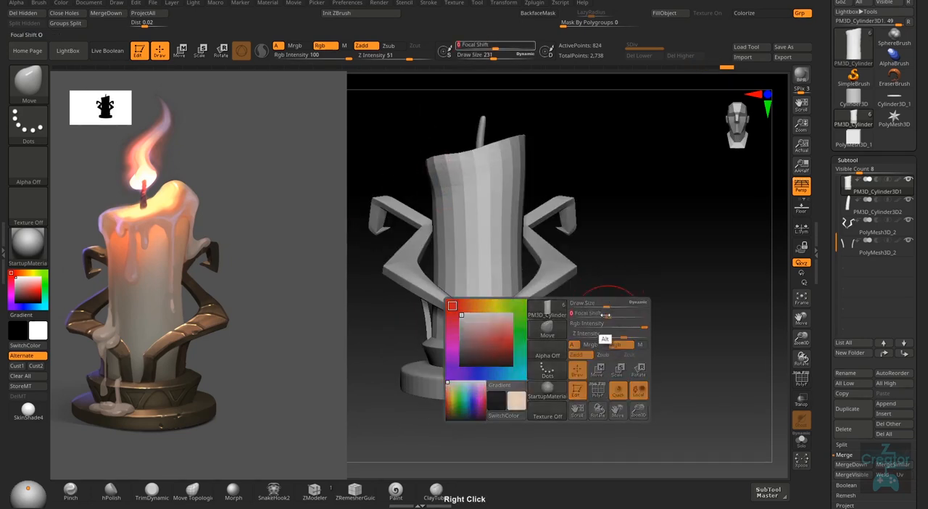
{"action": "key", "text": "s"}
{"action": "left_click_drag", "start_coordinate": [433, 188], "coordinate": [439, 186]}
{"action": "right_click", "coordinate": [433, 223]}
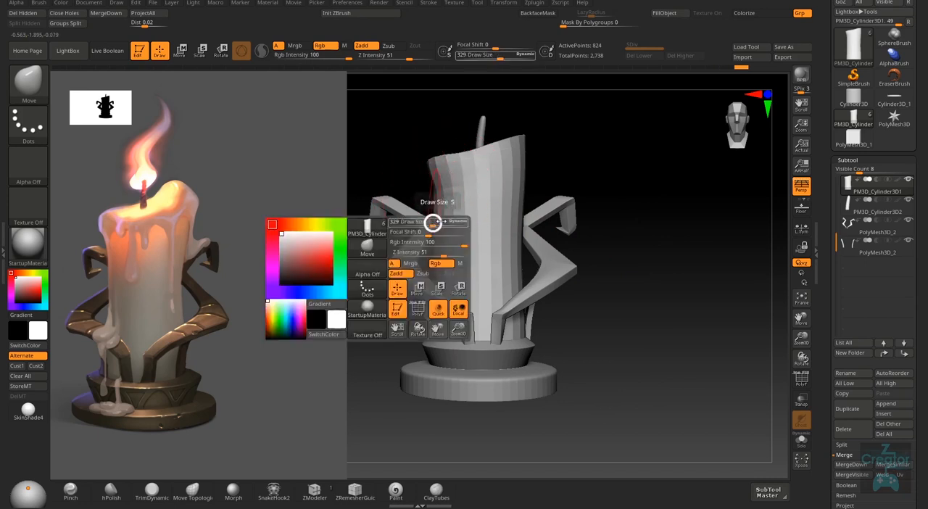
{"action": "key", "text": "s"}
{"action": "left_click_drag", "start_coordinate": [523, 230], "coordinate": [532, 230]}
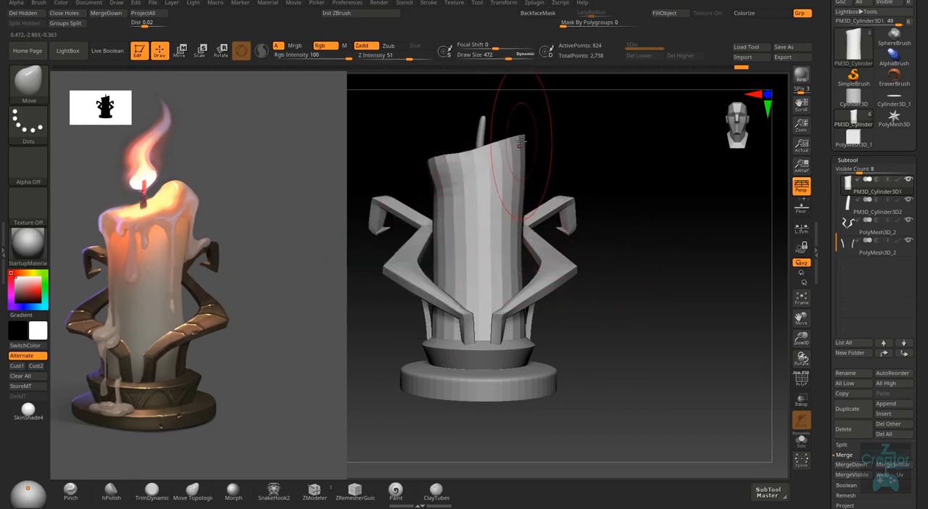
{"action": "left_click_drag", "start_coordinate": [525, 137], "coordinate": [532, 137]}
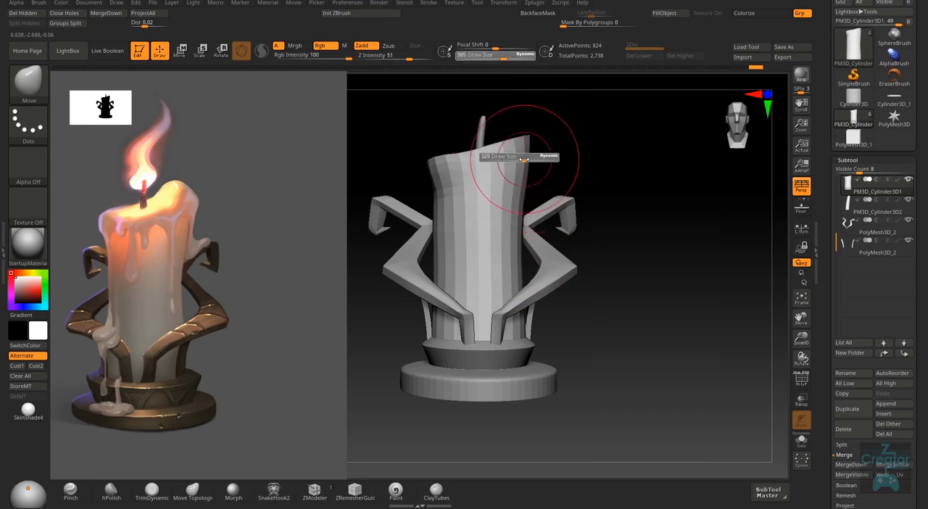
- Round out the candle's raised rim and right side from several angles with the Move brush at draw sizes 300 and 385
{"action": "right_click_drag", "start_coordinate": [497, 166], "coordinate": [556, 198]}
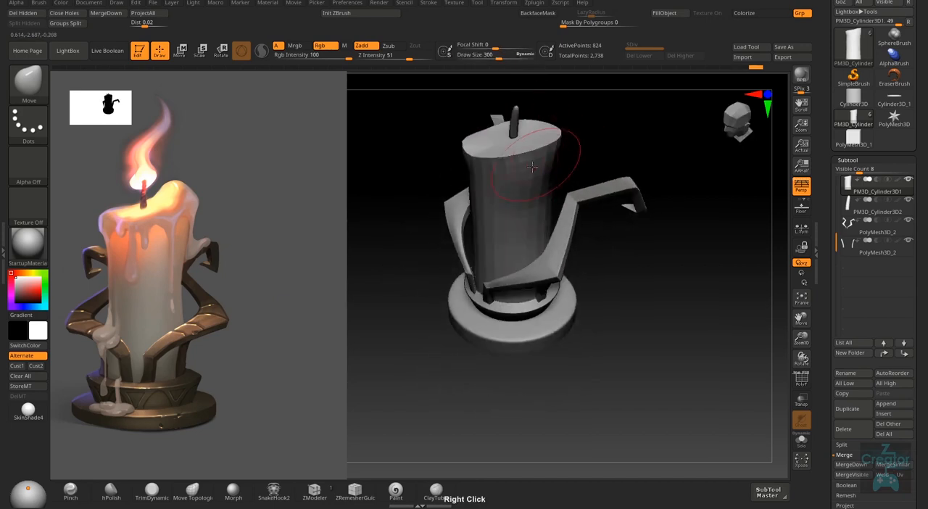
{"action": "mouse_move", "coordinate": [543, 159]}
{"action": "right_mouse_down"}
{"action": "mouse_move", "coordinate": [549, 118]}
{"action": "mouse_move", "coordinate": [577, 138]}
{"action": "right_mouse_up"}
{"action": "right_click_drag", "start_coordinate": [580, 225], "coordinate": [542, 268], "text": "alt"}
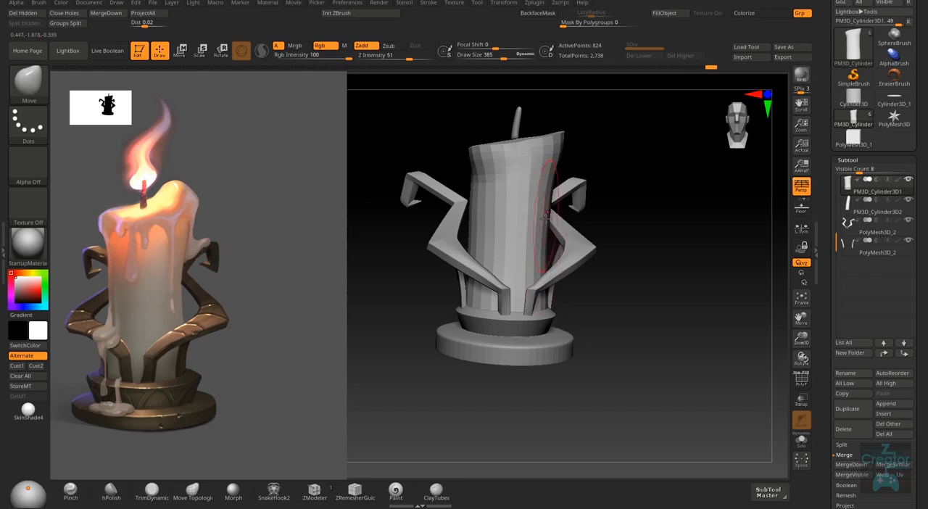
{"action": "right_click_drag", "start_coordinate": [546, 216], "coordinate": [547, 247]}
{"action": "right_click_drag", "start_coordinate": [644, 355], "coordinate": [642, 316], "text": "ctrl"}
{"action": "mouse_move", "coordinate": [551, 166]}
{"action": "right_mouse_down", "text": "ctrl"}
{"action": "mouse_move", "coordinate": [553, 209]}
{"action": "mouse_move", "coordinate": [597, 152]}
{"action": "mouse_move", "coordinate": [567, 271]}
{"action": "right_mouse_up", "text": "ctrl"}
- Refine the candle's upper sides and slanted rim with the Move brush at draw size 251
{"action": "key", "text": "s"}
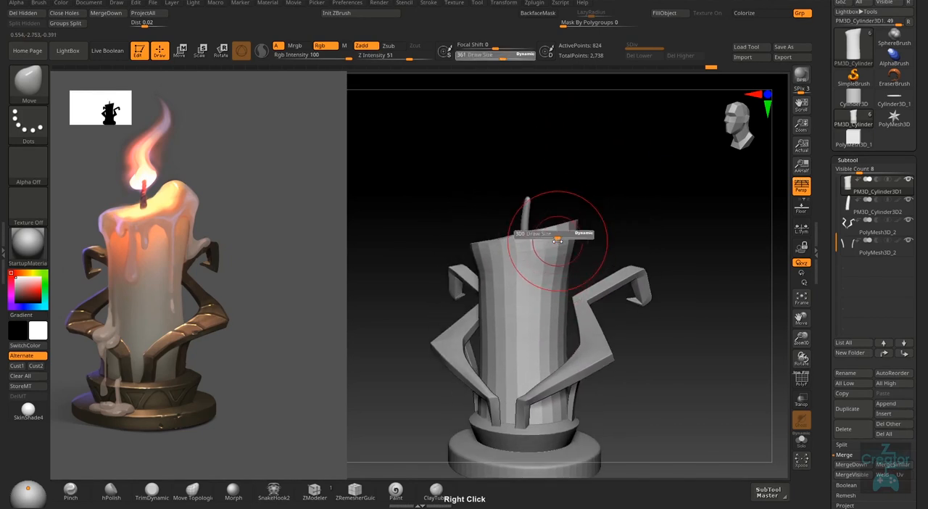
{"action": "left_click_drag", "start_coordinate": [561, 238], "coordinate": [550, 237]}
{"action": "right_click_drag", "start_coordinate": [478, 297], "coordinate": [518, 227]}
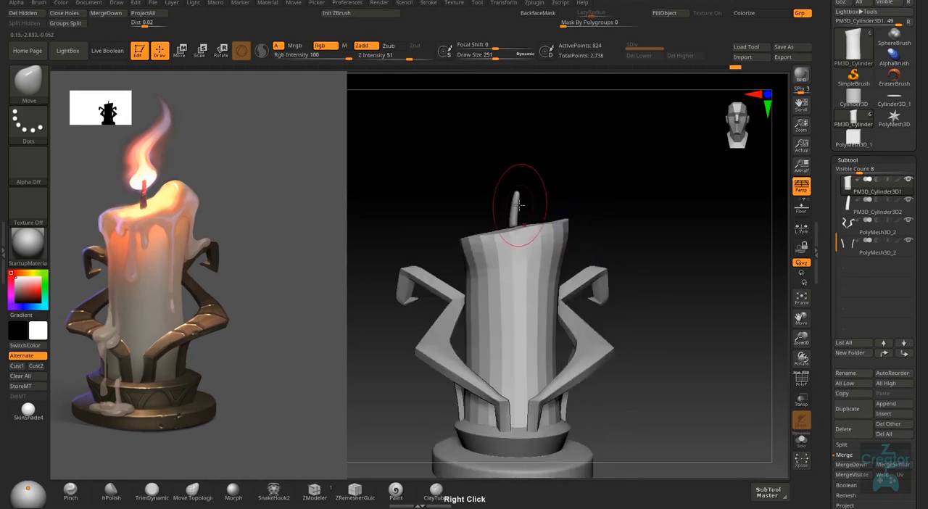
- Select the wick subtool, nudge its tip slightly with the Move brush, and check the whole model against the reference
{"action": "left_click", "coordinate": [513, 221], "text": "alt"}
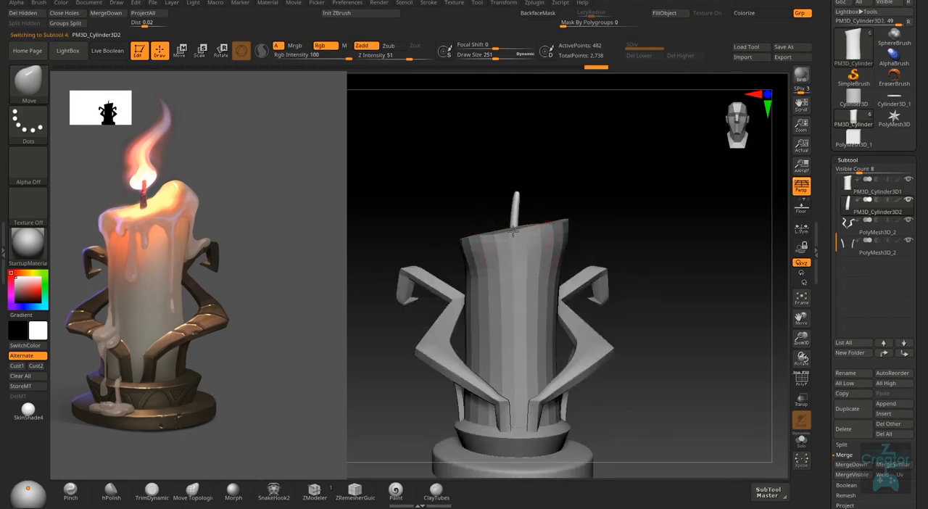
{"action": "left_click_drag", "start_coordinate": [517, 197], "coordinate": [515, 203]}
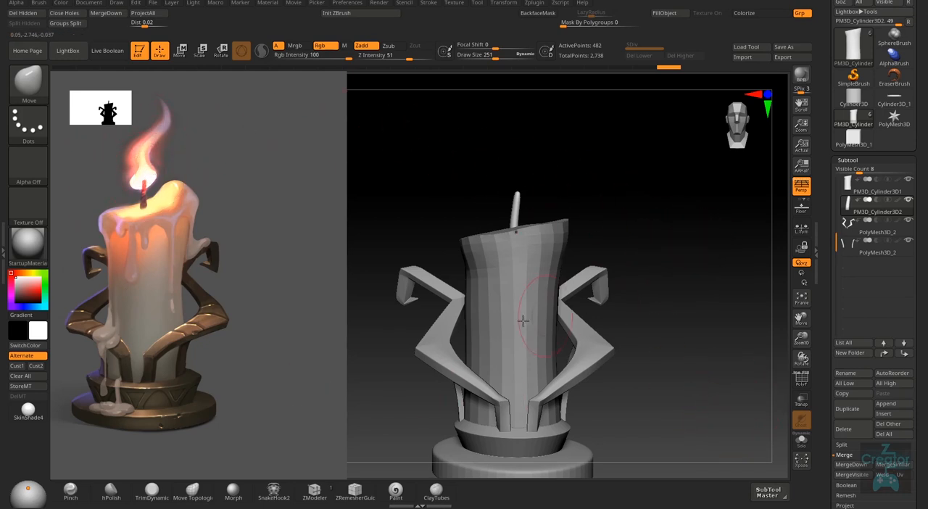
{"action": "right_click_drag", "start_coordinate": [668, 395], "coordinate": [643, 383]}
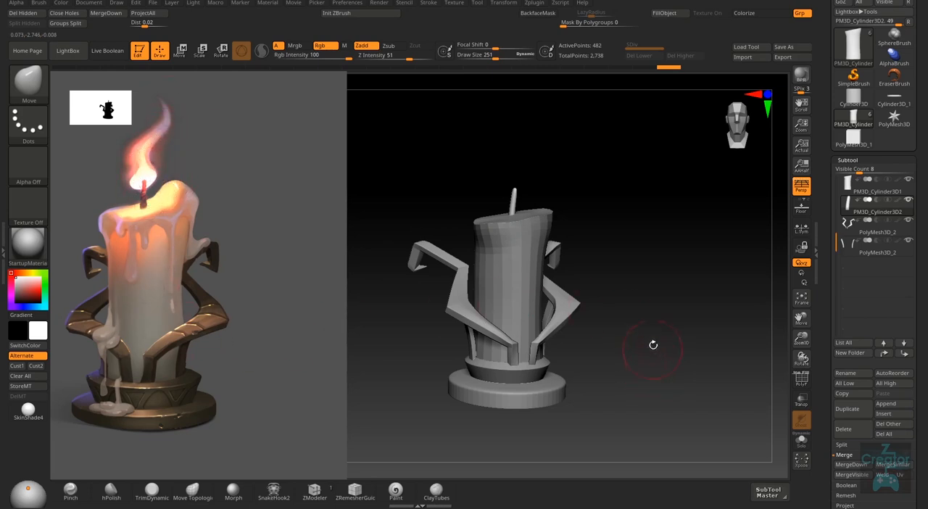
{"action": "right_click_drag", "start_coordinate": [649, 356], "coordinate": [593, 375]}
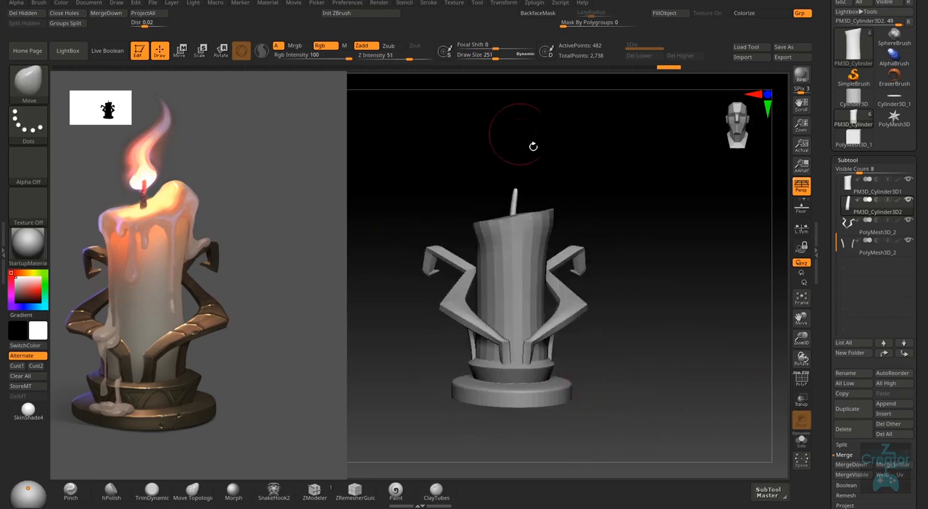
{"action": "right_click_drag", "start_coordinate": [639, 340], "coordinate": [748, 334]}
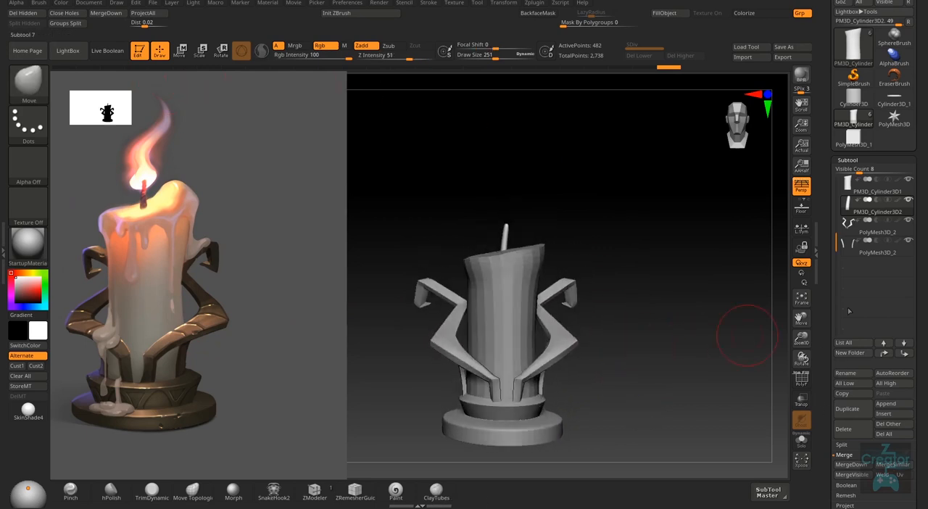
- Select the holder's curved-arm subtool and append a Cone3D mesh as a new subtool
{"action": "left_click", "coordinate": [904, 232]}
{"action": "right_click_drag", "start_coordinate": [631, 366], "coordinate": [661, 384]}
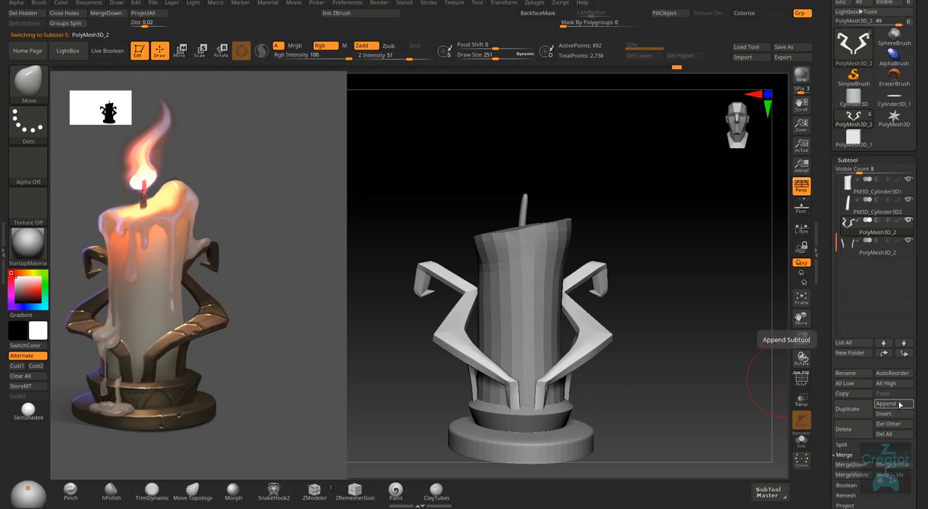
{"action": "left_click", "coordinate": [901, 406]}
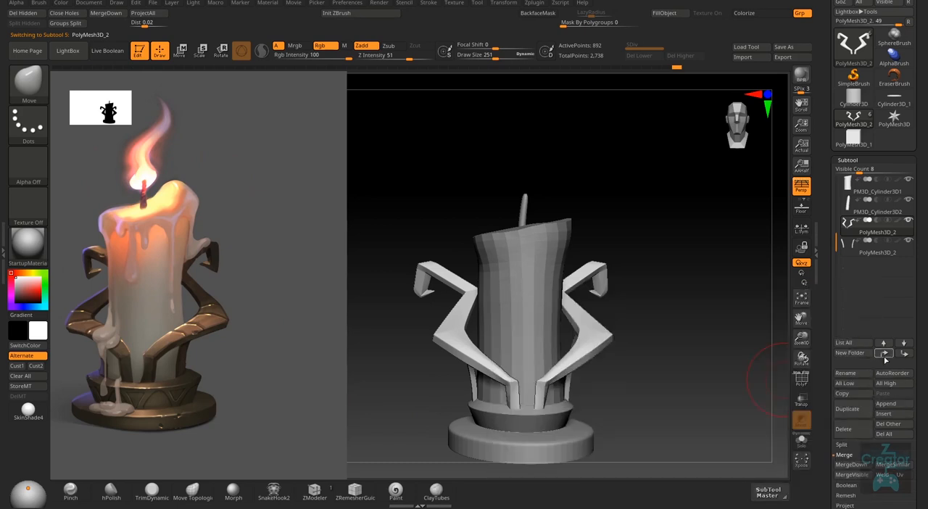
{"action": "left_click", "coordinate": [899, 408]}
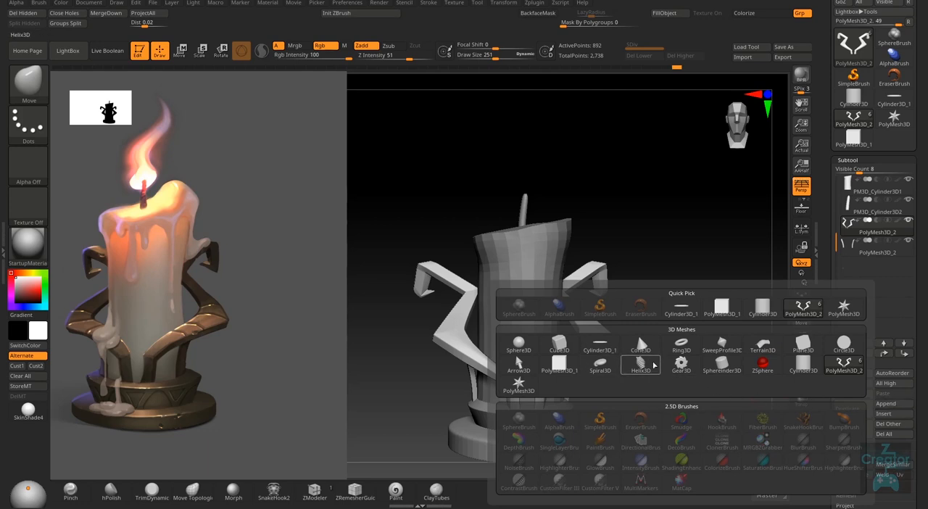
{"action": "mouse_move", "coordinate": [779, 370]}
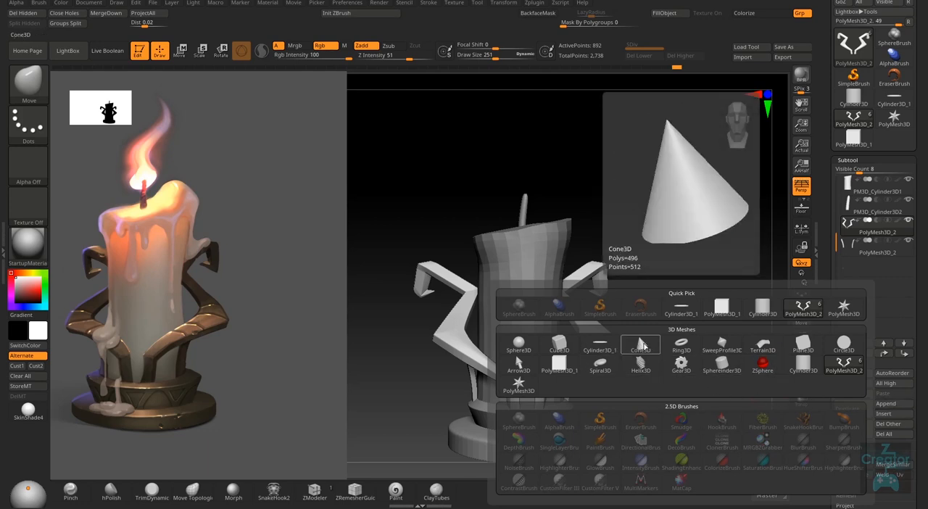
{"action": "left_click", "coordinate": [643, 347]}
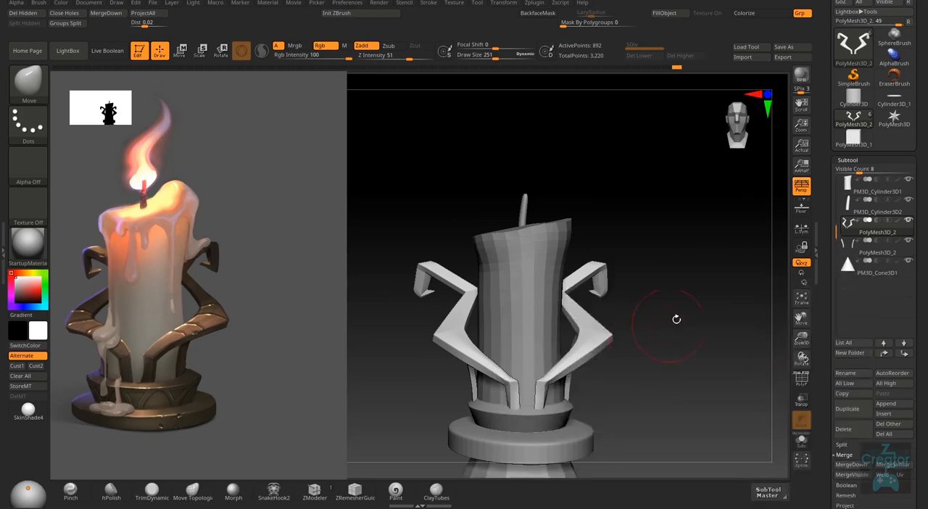
- Select the cone subtool and move it straight up onto the top of the candle
{"action": "left_click", "coordinate": [912, 273]}
{"action": "right_click", "coordinate": [627, 364]}
{"action": "left_click_drag", "start_coordinate": [664, 368], "coordinate": [592, 369], "text": "shift"}
{"action": "key", "text": "w"}
{"action": "left_click_drag", "start_coordinate": [519, 313], "coordinate": [522, 184]}
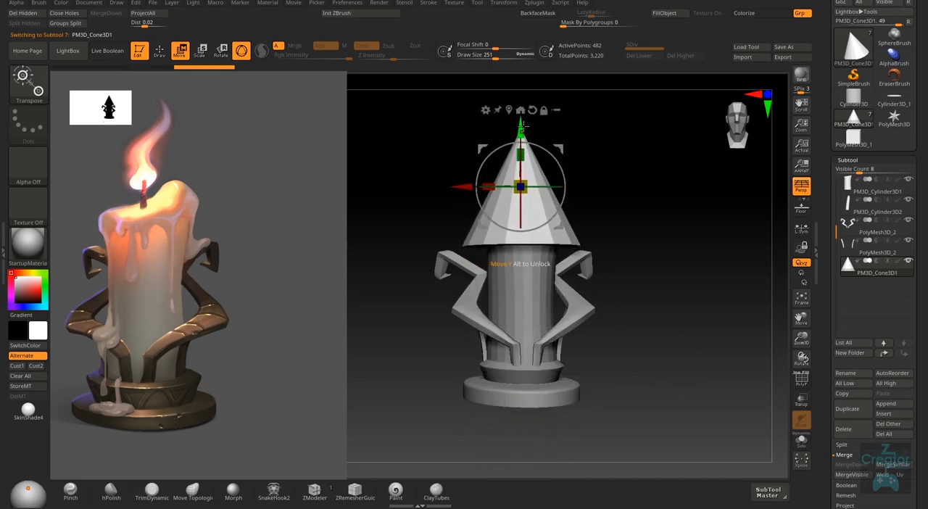
- Squeeze the cone into a slim flame shape with the Move brush at draw size 728, and raise it above the wick
{"action": "key", "text": "q"}
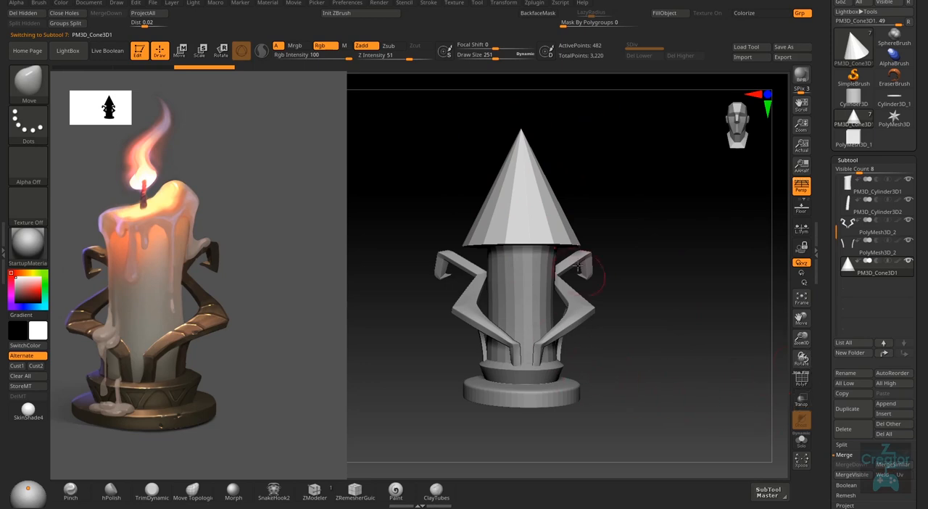
{"action": "key", "text": "s"}
{"action": "mouse_move", "coordinate": [549, 207]}
{"action": "right_mouse_down"}
{"action": "mouse_move", "coordinate": [540, 228]}
{"action": "mouse_move", "coordinate": [586, 236]}
{"action": "mouse_move", "coordinate": [578, 252]}
{"action": "mouse_move", "coordinate": [537, 248]}
{"action": "right_mouse_up"}
{"action": "mouse_move", "coordinate": [511, 213]}
{"action": "right_mouse_down", "text": "shift"}
{"action": "mouse_move", "coordinate": [528, 181]}
{"action": "mouse_move", "coordinate": [501, 215]}
{"action": "right_mouse_up", "text": "shift"}
{"action": "key", "text": "w"}
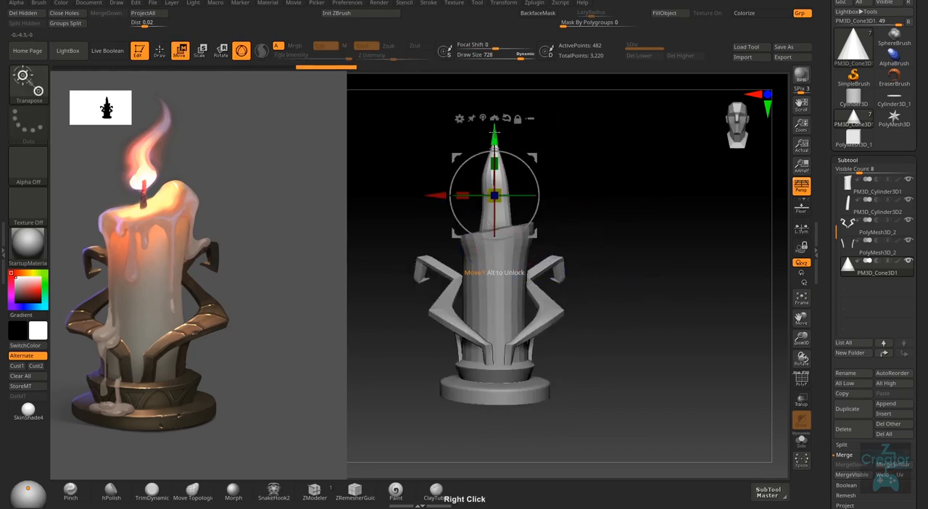
{"action": "left_click_drag", "start_coordinate": [494, 134], "coordinate": [494, 111]}
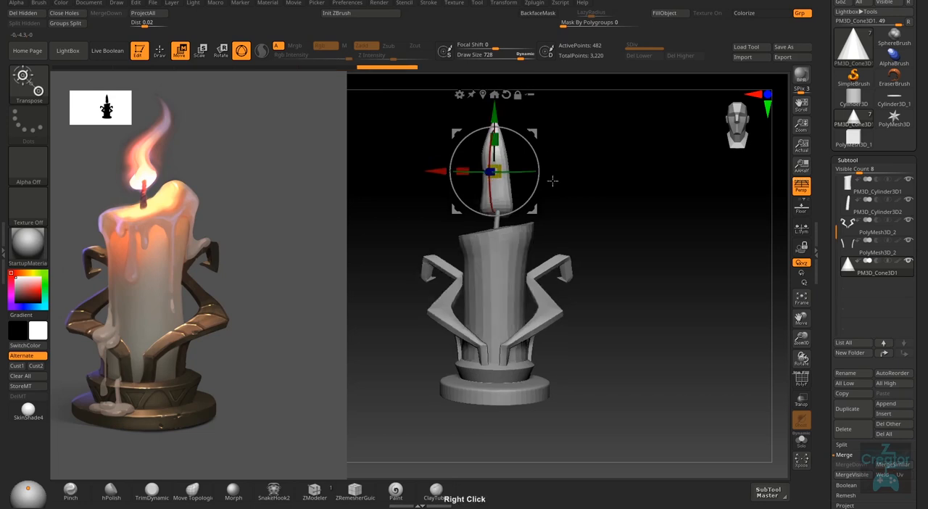
- Reshape the flame's lower end from the side views with the Move brush at draw size 353, centring it over the wick
{"action": "right_click_drag", "start_coordinate": [553, 181], "coordinate": [544, 205]}
{"action": "key", "text": "q"}
{"action": "key", "text": "s"}
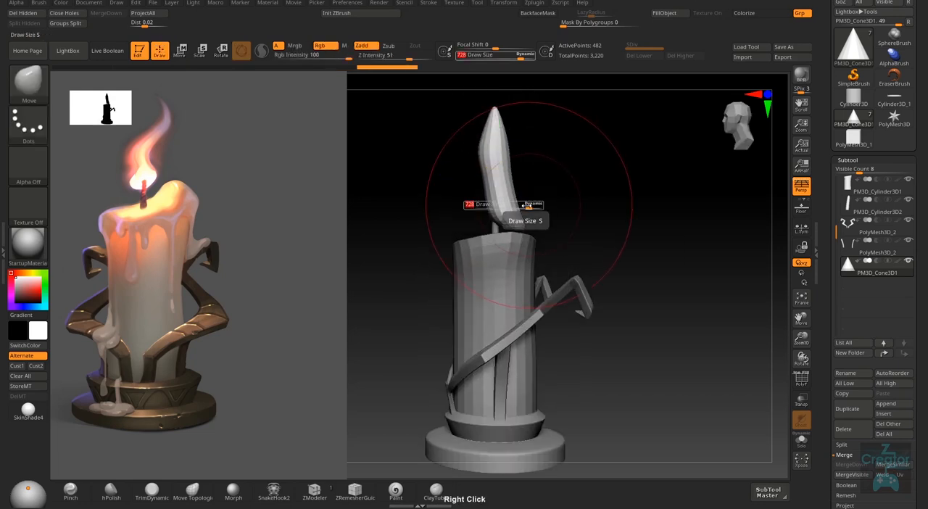
{"action": "left_click_drag", "start_coordinate": [529, 206], "coordinate": [493, 207]}
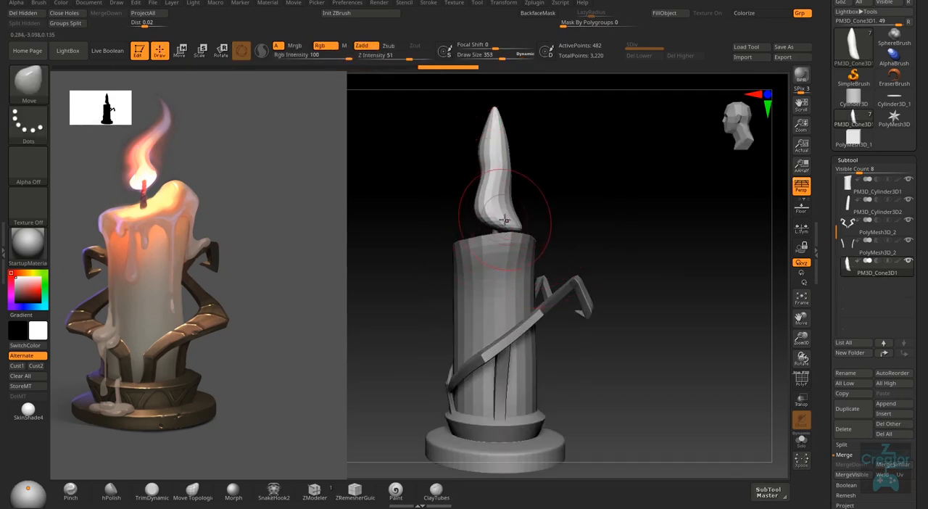
{"action": "key", "text": "shift"}
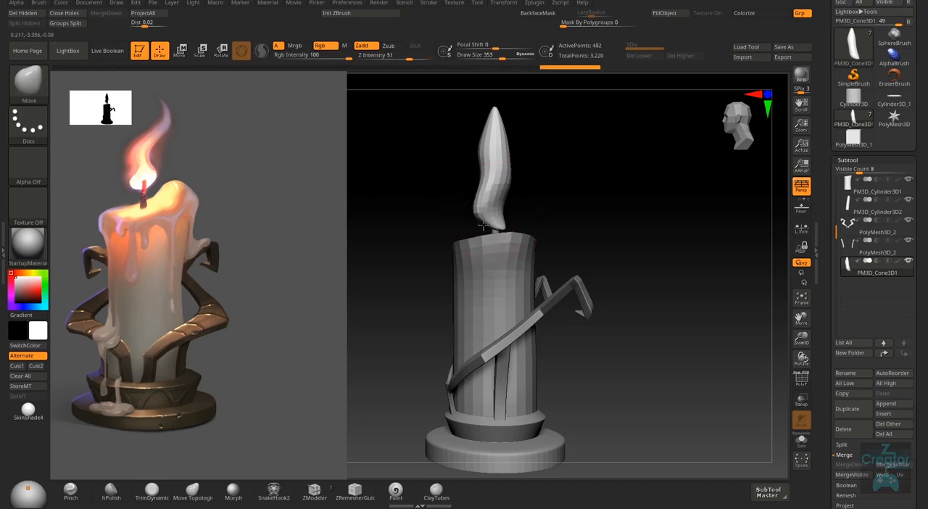
{"action": "right_click_drag", "start_coordinate": [495, 211], "coordinate": [442, 206]}
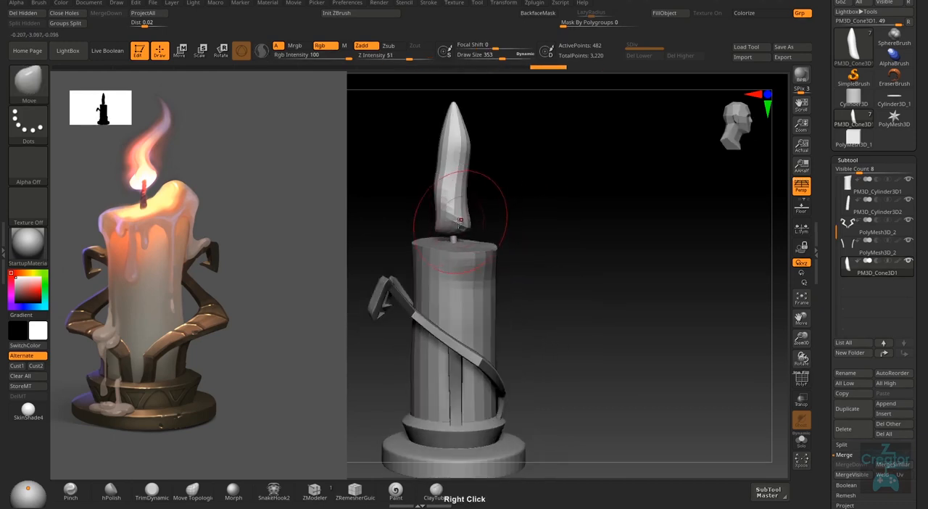
- Turn on transparency for the surrounding subtools and shape the flame's rounded base above the wick with the Move brush
{"action": "left_click", "coordinate": [801, 400]}
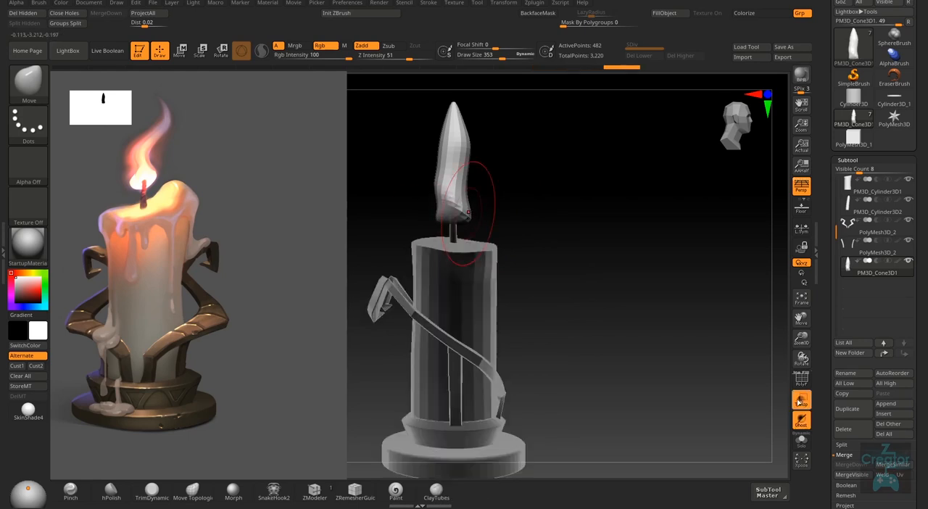
{"action": "right_click_drag", "start_coordinate": [544, 253], "coordinate": [522, 311]}
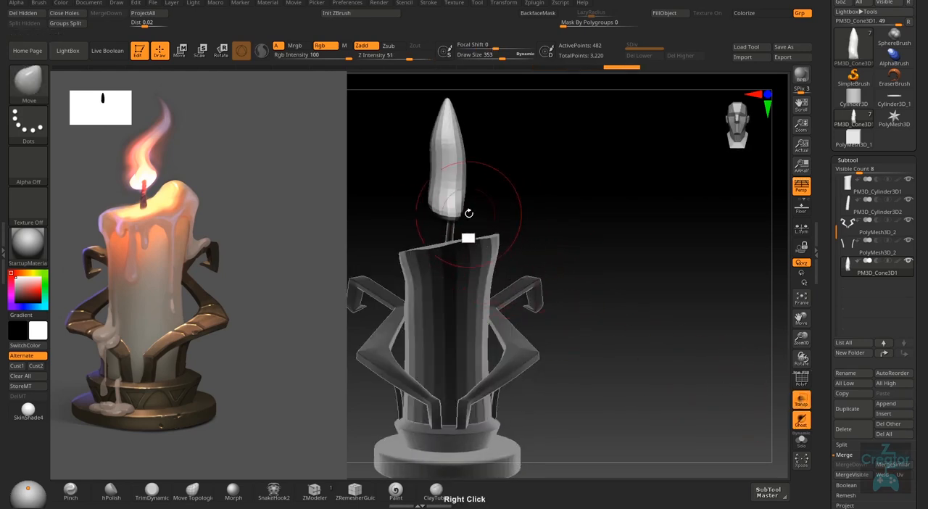
{"action": "mouse_move", "coordinate": [469, 242]}
{"action": "right_mouse_down"}
{"action": "mouse_move", "coordinate": [485, 242]}
{"action": "mouse_move", "coordinate": [434, 255]}
{"action": "mouse_move", "coordinate": [462, 258]}
{"action": "mouse_move", "coordinate": [446, 258]}
{"action": "mouse_move", "coordinate": [415, 243]}
{"action": "mouse_move", "coordinate": [425, 236]}
{"action": "mouse_move", "coordinate": [410, 240]}
{"action": "mouse_move", "coordinate": [486, 222]}
{"action": "mouse_move", "coordinate": [543, 338]}
{"action": "mouse_move", "coordinate": [625, 373]}
{"action": "right_mouse_up"}
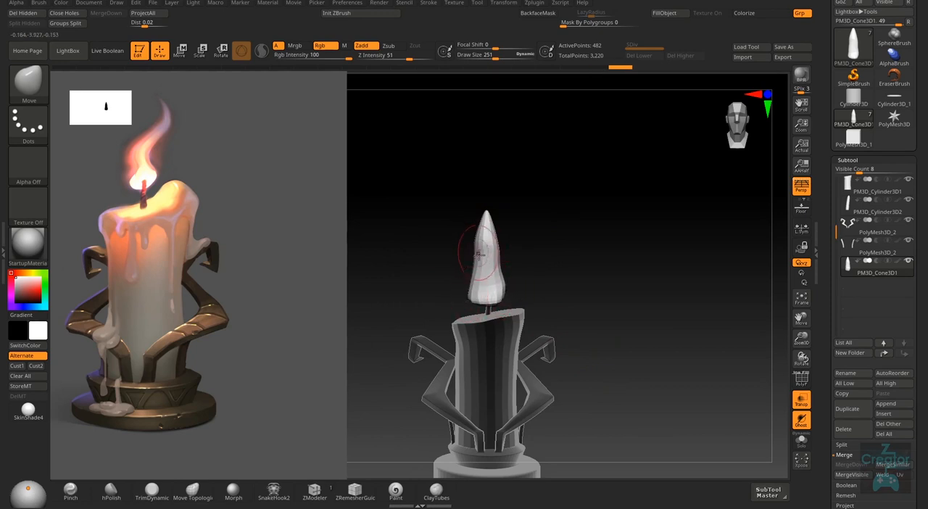
- Bend the flame into an S-curve with the Move brush at draw sizes 588 and 285, sweeping its tip sideways
{"action": "key", "text": "bracketright"}
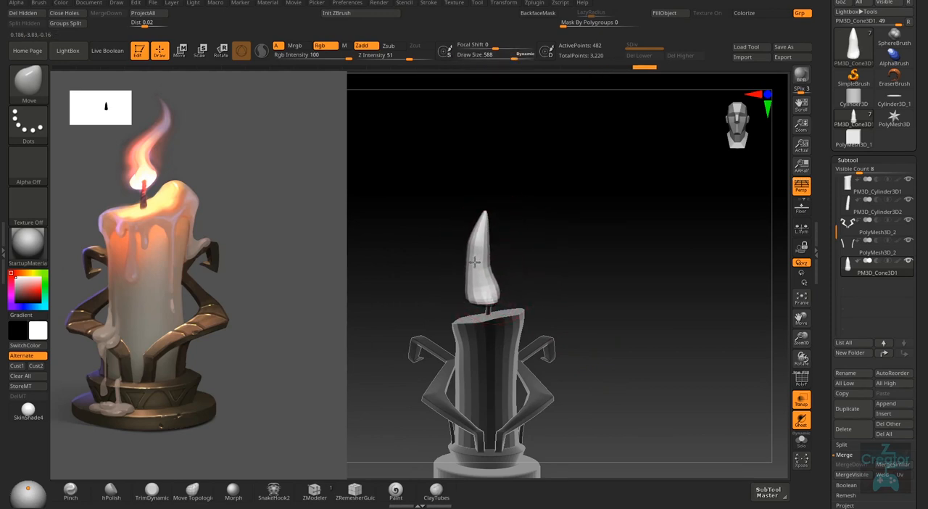
{"action": "left_click_drag", "start_coordinate": [481, 237], "coordinate": [502, 248]}
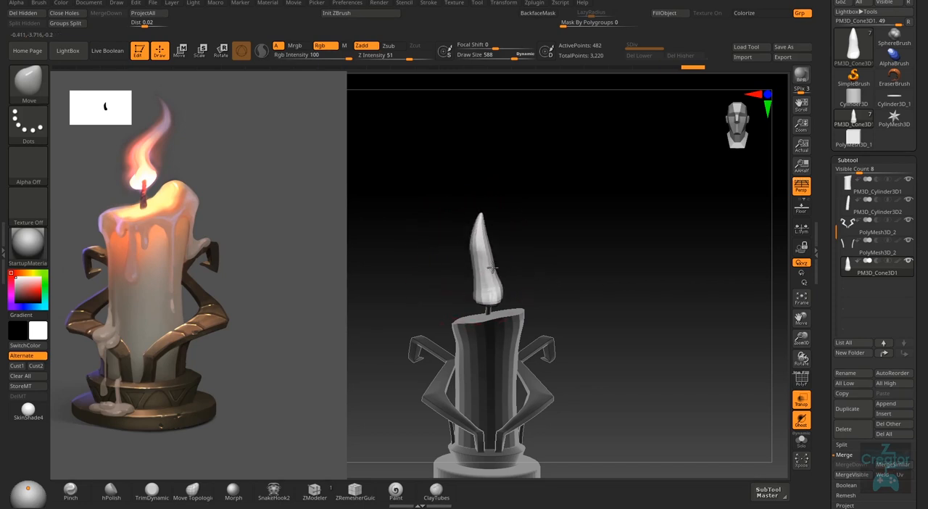
{"action": "mouse_move", "coordinate": [497, 284]}
{"action": "left_mouse_down"}
{"action": "mouse_move", "coordinate": [482, 283]}
{"action": "mouse_move", "coordinate": [492, 243]}
{"action": "left_mouse_up"}
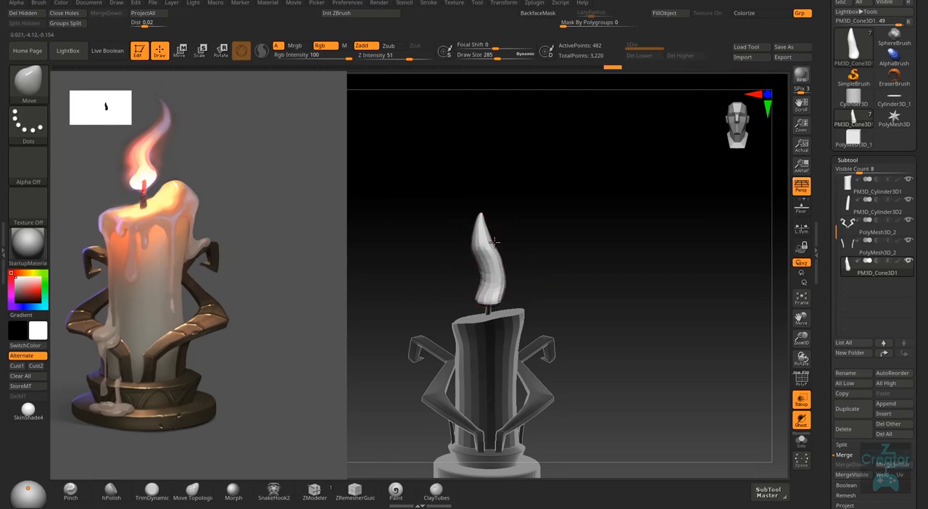
{"action": "right_click_drag", "start_coordinate": [493, 242], "coordinate": [500, 222]}
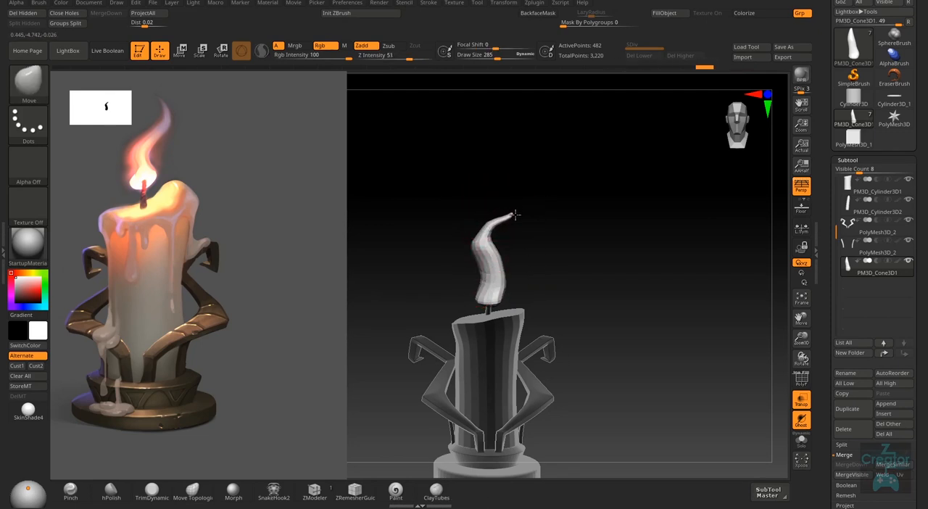
- Choose the SnakeHook brush and pull the flame's tip upward into a thin point
{"action": "left_click", "coordinate": [274, 493]}
{"action": "left_click", "coordinate": [285, 498]}
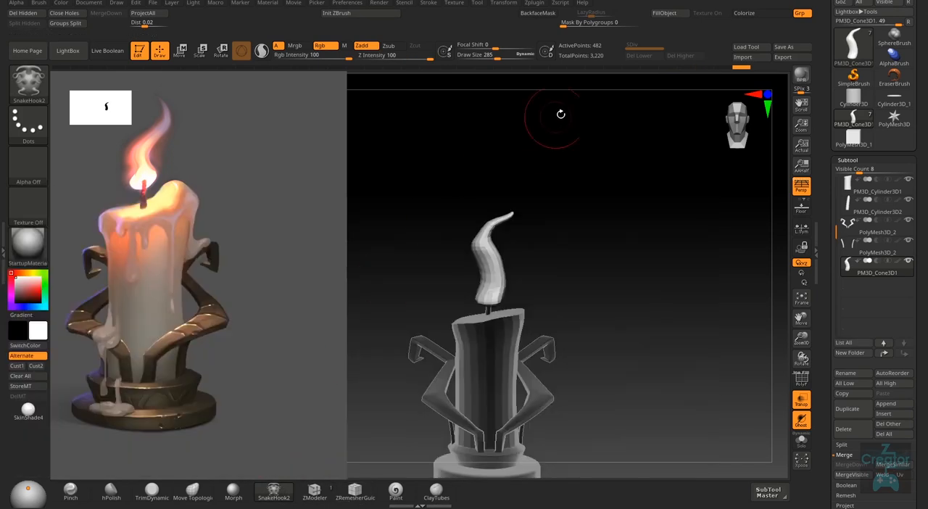
{"action": "key", "text": "b"}
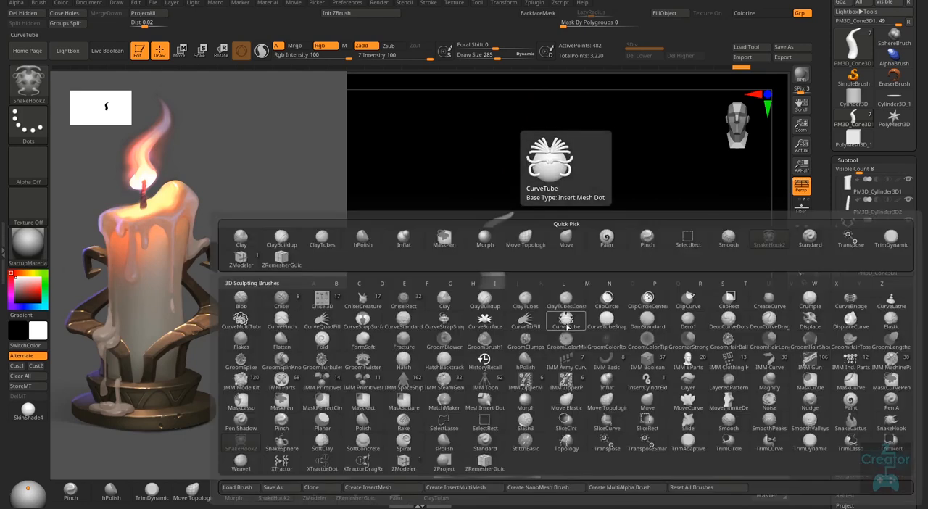
{"action": "key", "text": "s"}
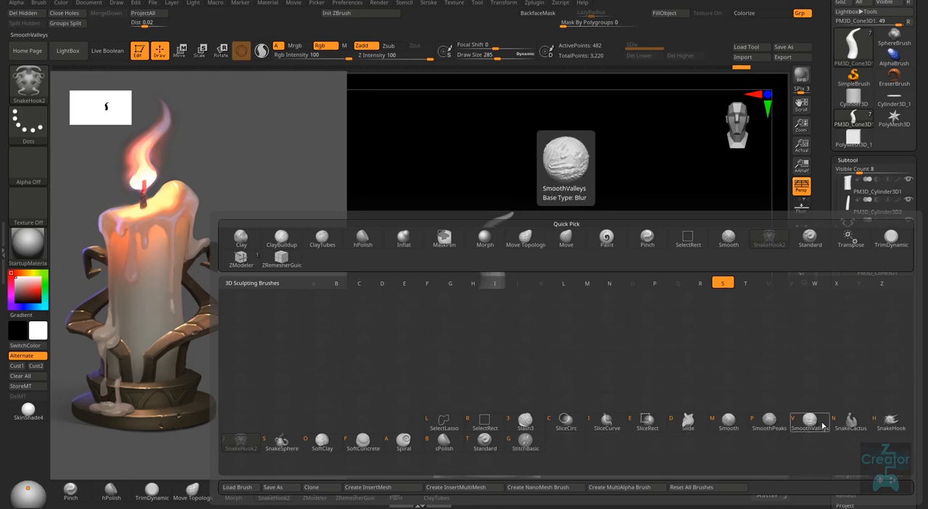
{"action": "left_click", "coordinate": [897, 425]}
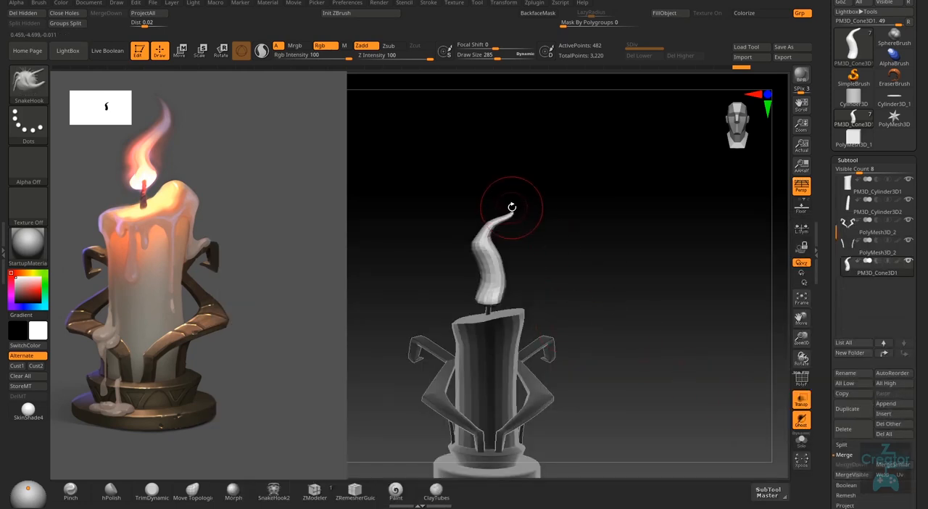
{"action": "left_click_drag", "start_coordinate": [509, 190], "coordinate": [498, 190]}
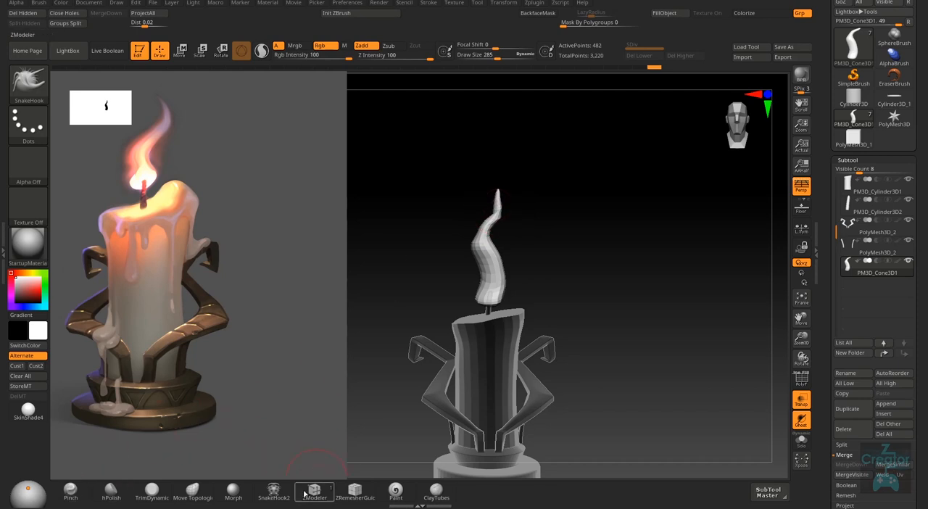
- Adjust the flame's tip with the SnakeHook2 brush at draw size 285 and smooth it
{"action": "left_click", "coordinate": [274, 492]}
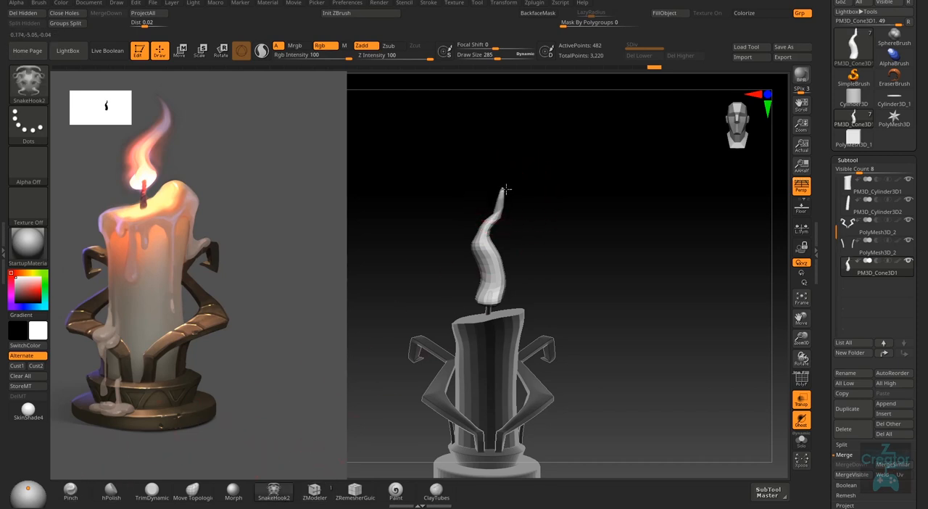
{"action": "key", "text": "shift"}
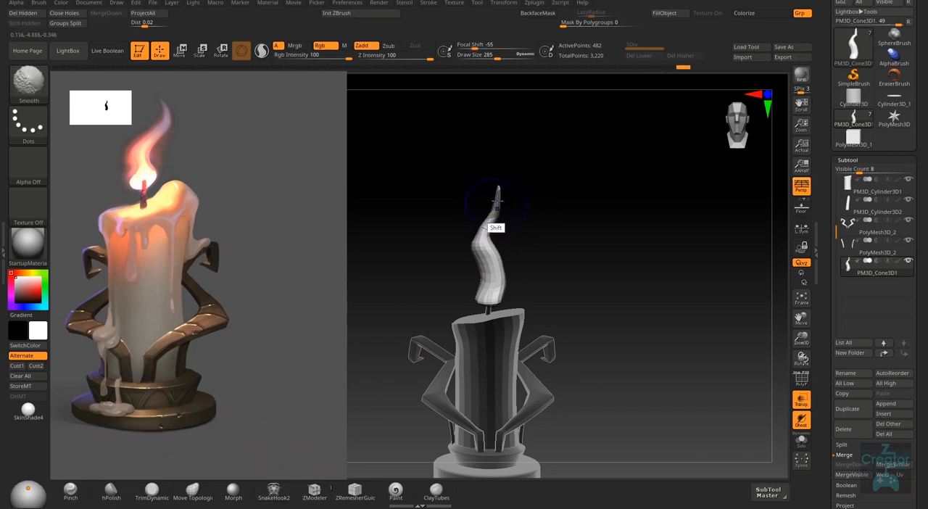
{"action": "mouse_move", "coordinate": [497, 201]}
{"action": "right_mouse_down"}
{"action": "mouse_move", "coordinate": [508, 214]}
{"action": "mouse_move", "coordinate": [515, 202]}
{"action": "right_mouse_up"}
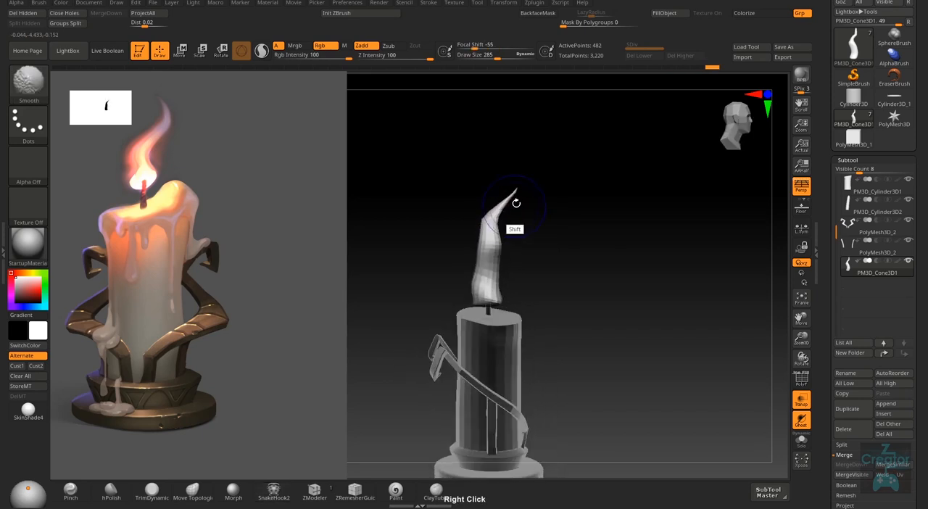
- Try to reshape the upper flame from several angles with the SnakeHook2 brush at draw size 463
{"action": "key", "text": "s"}
{"action": "left_click_drag", "start_coordinate": [505, 205], "coordinate": [513, 208]}
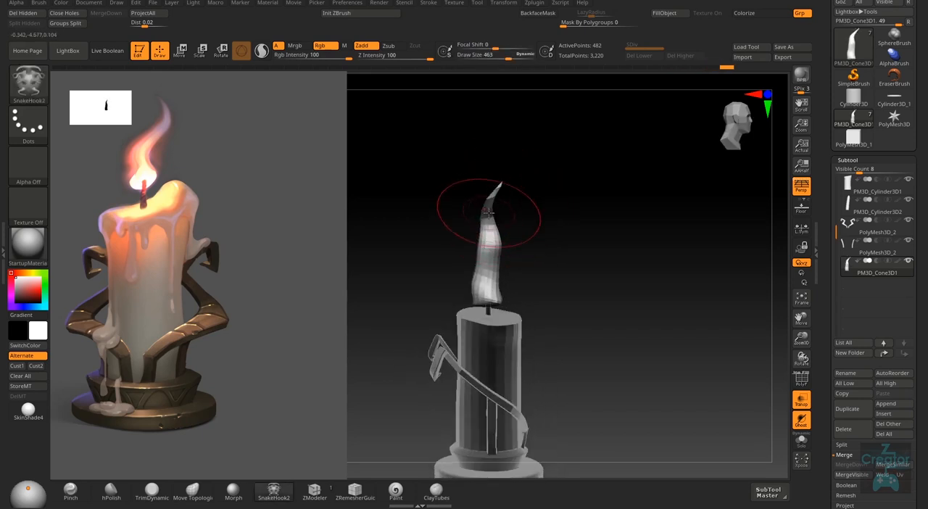
{"action": "right_click_drag", "start_coordinate": [498, 230], "coordinate": [489, 210]}
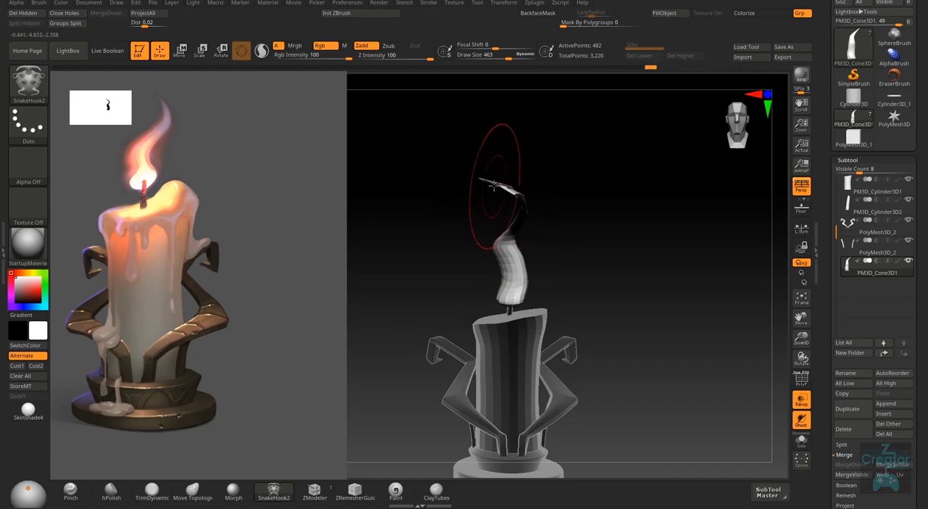
{"action": "mouse_move", "coordinate": [510, 190]}
{"action": "right_mouse_down"}
{"action": "mouse_move", "coordinate": [502, 216]}
{"action": "mouse_move", "coordinate": [512, 222]}
{"action": "mouse_move", "coordinate": [542, 163]}
{"action": "right_mouse_up"}
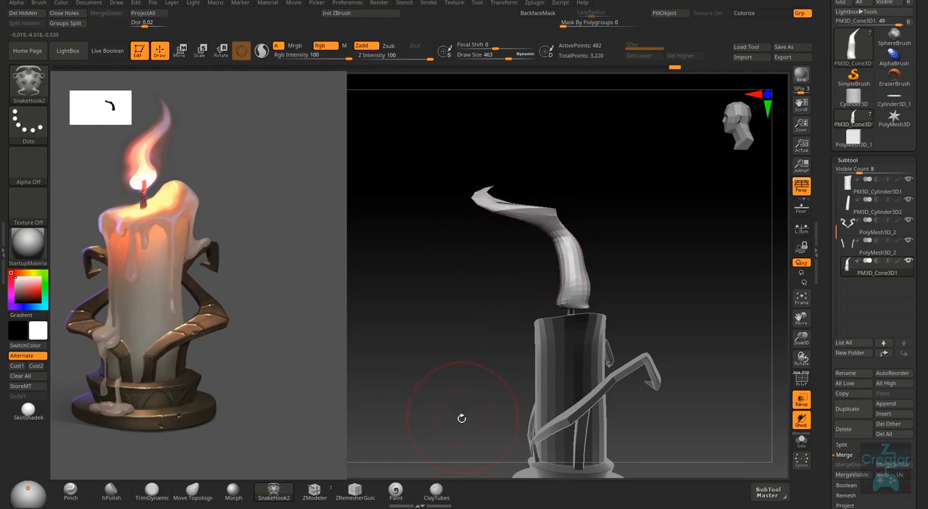
{"action": "key", "text": "b"}
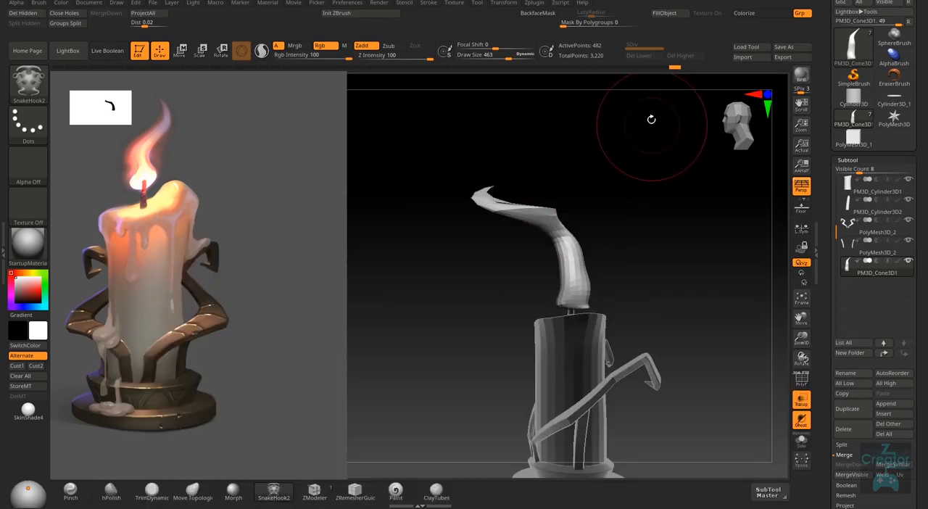
{"action": "left_click_drag", "start_coordinate": [487, 195], "coordinate": [551, 178]}
- Undo the last SnakeHook2 strokes that distorted the upper flame
{"action": "key", "text": "ctrl+z"}
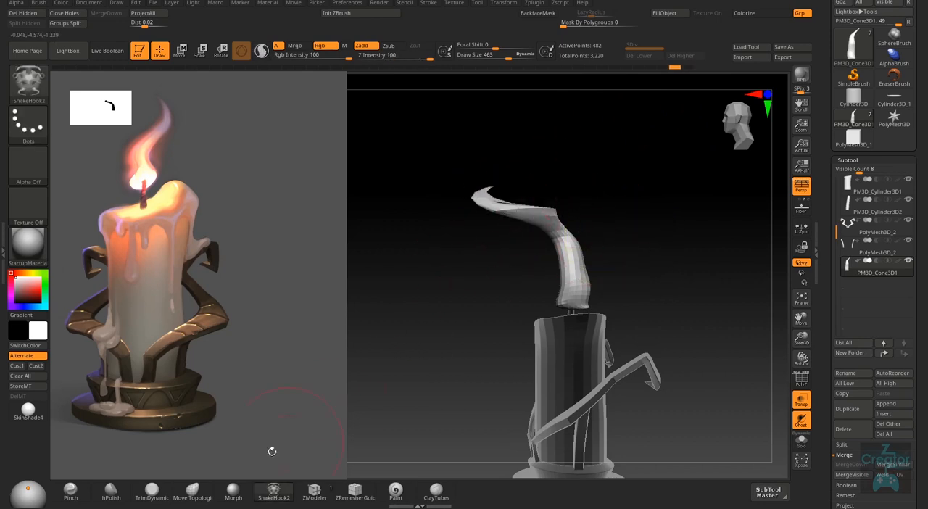
{"action": "key", "text": "ctrl+z"}
{"action": "key", "text": "ctrl+z"}
{"action": "key", "text": "ctrl+z"}
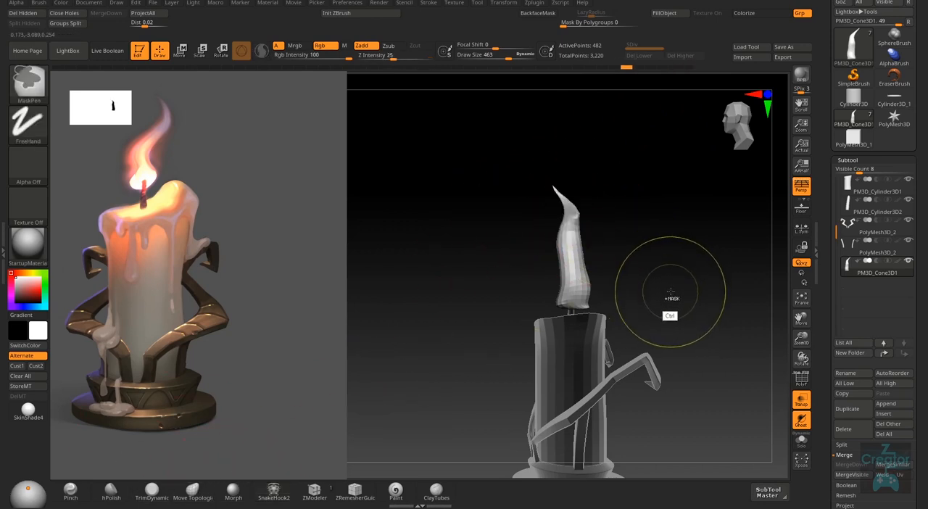
{"action": "key", "text": "ctrl+z"}
{"action": "key", "text": "ctrl+z"}
{"action": "key", "text": "ctrl+z"}
{"action": "key", "text": "ctrl+z"}
{"action": "key", "text": "ctrl+z"}
{"action": "key", "text": "ctrl+z"}
{"action": "key", "text": "ctrl+z"}
{"action": "right_click_drag", "start_coordinate": [644, 289], "coordinate": [677, 282]}
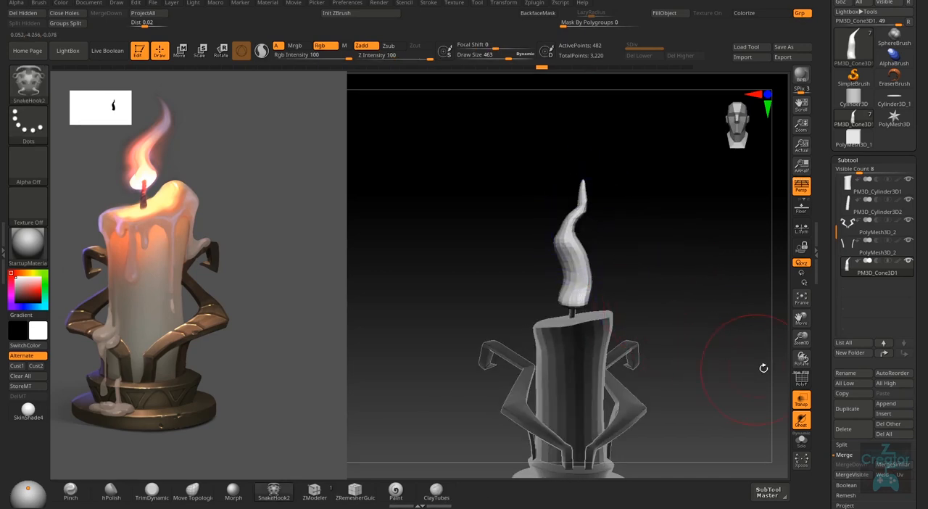
- Remesh the flame with ZRemesher at a target polygon count of 0.2 and smooth its surface along the curve
{"action": "left_click", "coordinate": [849, 160]}
{"action": "left_click", "coordinate": [850, 171]}
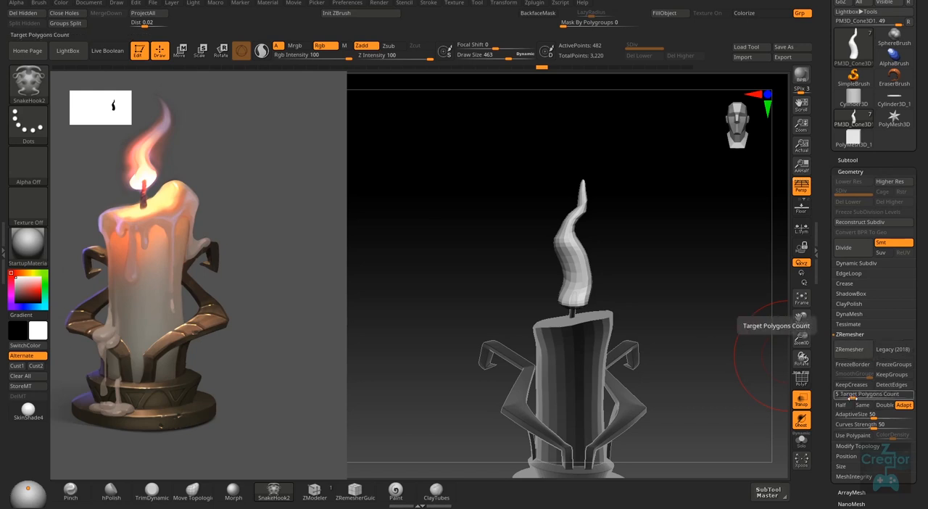
{"action": "left_click", "coordinate": [856, 397]}
{"action": "left_click", "coordinate": [852, 349]}
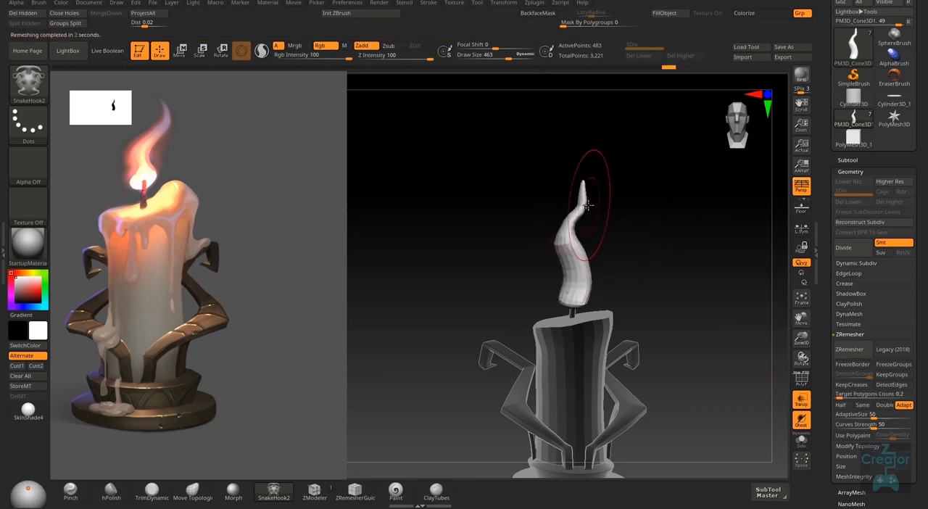
{"action": "key", "text": "shift"}
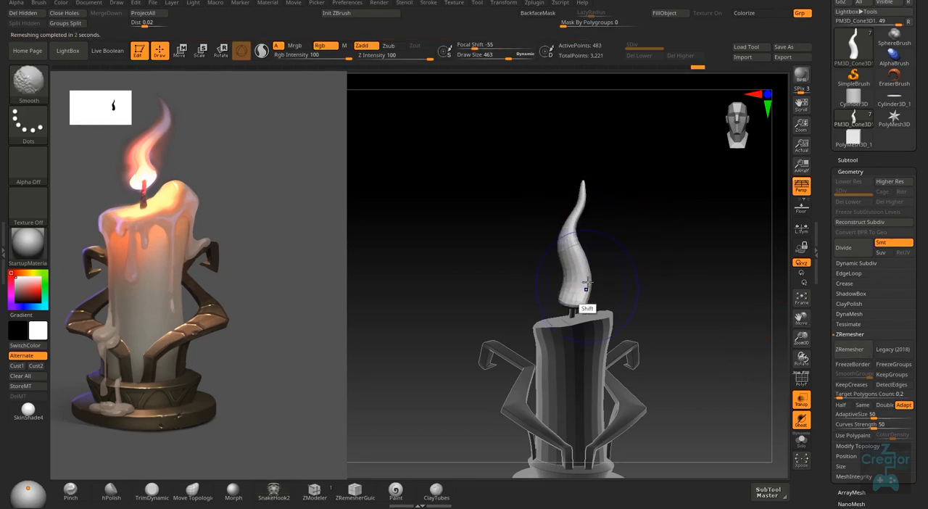
{"action": "right_click_drag", "start_coordinate": [582, 276], "coordinate": [582, 262], "text": "shift"}
- Swell the lower part of the flame all around with the Inflat brush at draw size 212
{"action": "key", "text": "s"}
{"action": "left_click_drag", "start_coordinate": [565, 291], "coordinate": [546, 295]}
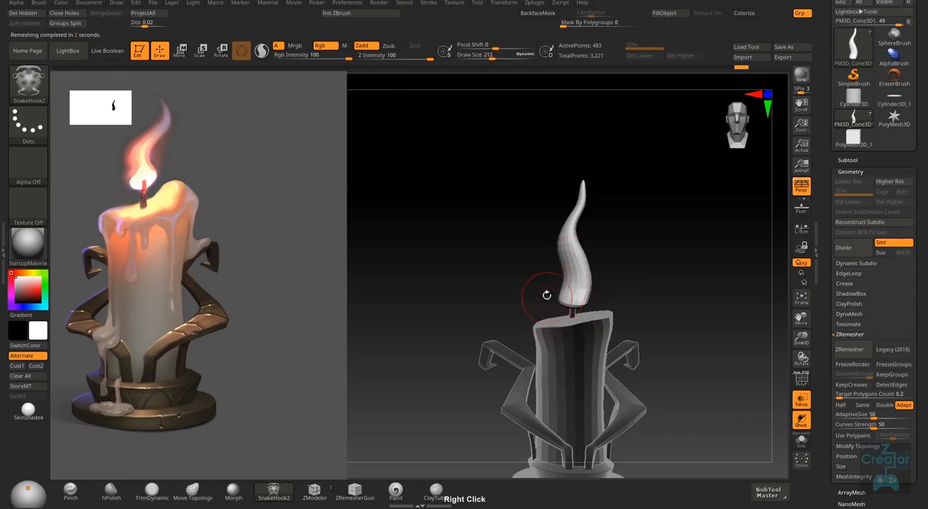
{"action": "key", "text": "b"}
{"action": "key", "text": "i"}
{"action": "key", "text": "n"}
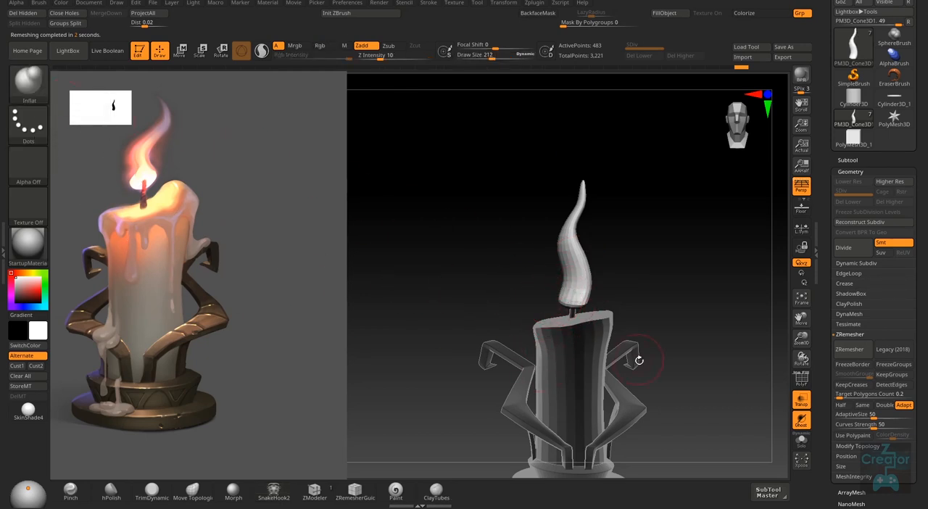
{"action": "key", "text": "b"}
{"action": "key", "text": "Escape"}
{"action": "right_click_drag", "start_coordinate": [554, 282], "coordinate": [662, 279]}
{"action": "left_click_drag", "start_coordinate": [631, 302], "coordinate": [623, 298]}
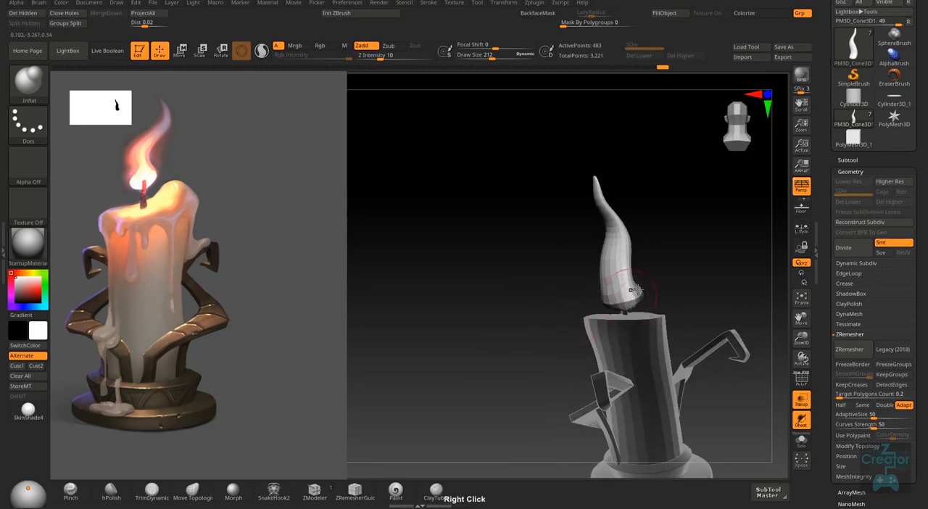
{"action": "right_click_drag", "start_coordinate": [624, 297], "coordinate": [662, 268]}
- Raise the flame slightly above the wick, then turn transparency off and compare the whole candle with the reference
{"action": "key", "text": "w"}
{"action": "mouse_move", "coordinate": [607, 195]}
{"action": "left_mouse_down"}
{"action": "mouse_move", "coordinate": [607, 170]}
{"action": "mouse_move", "coordinate": [607, 186]}
{"action": "left_mouse_up"}
{"action": "key", "text": "q"}
{"action": "mouse_move", "coordinate": [557, 306]}
{"action": "right_mouse_down", "text": "shift"}
{"action": "mouse_move", "coordinate": [645, 289]}
{"action": "mouse_move", "coordinate": [678, 327]}
{"action": "right_mouse_up", "text": "shift"}
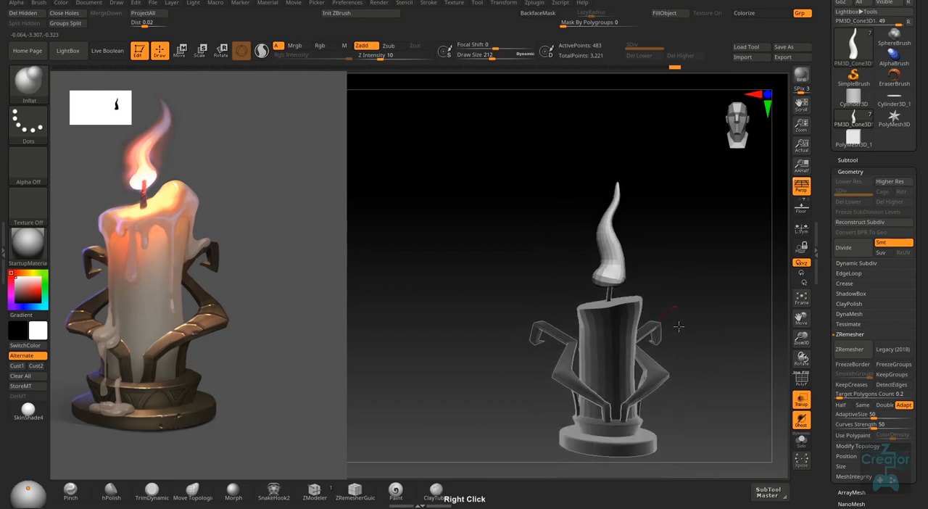
{"action": "left_click", "coordinate": [803, 401]}
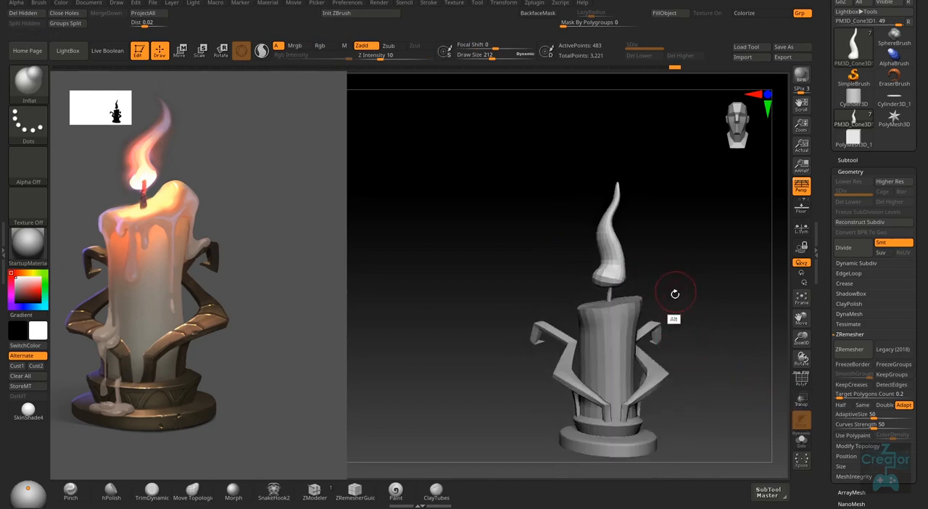
{"action": "right_click_drag", "start_coordinate": [675, 294], "coordinate": [657, 306], "text": "alt"}
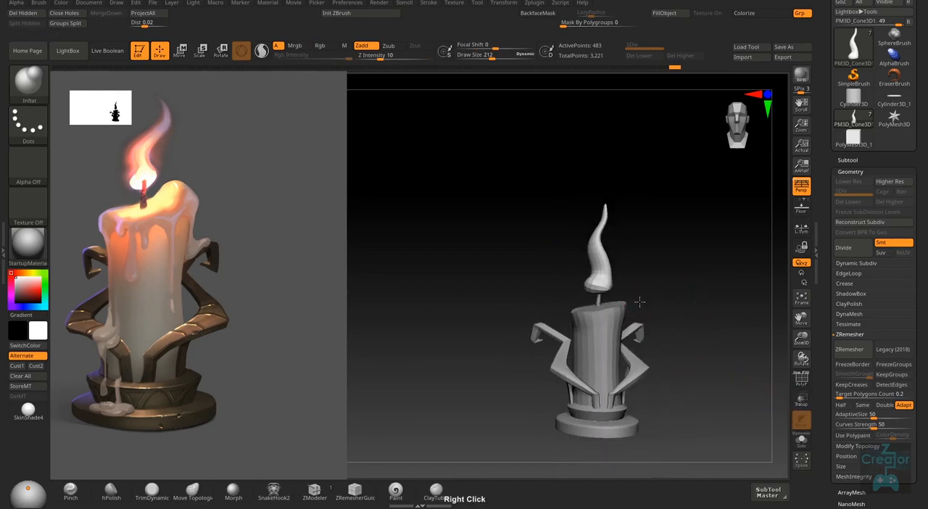
- Scale the flame down uniformly to about 0.66 around its base
{"action": "key", "text": "w"}
{"action": "left_click_drag", "start_coordinate": [595, 192], "coordinate": [596, 230]}
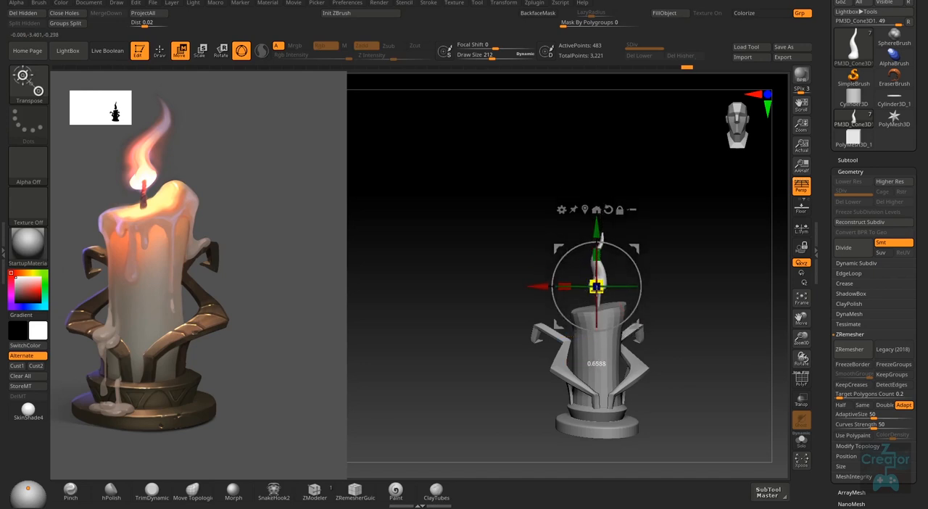
{"action": "key", "text": "q"}
{"action": "mouse_move", "coordinate": [690, 295]}
{"action": "right_mouse_down"}
{"action": "mouse_move", "coordinate": [684, 326]}
{"action": "mouse_move", "coordinate": [699, 319]}
{"action": "mouse_move", "coordinate": [619, 289]}
{"action": "right_mouse_up"}
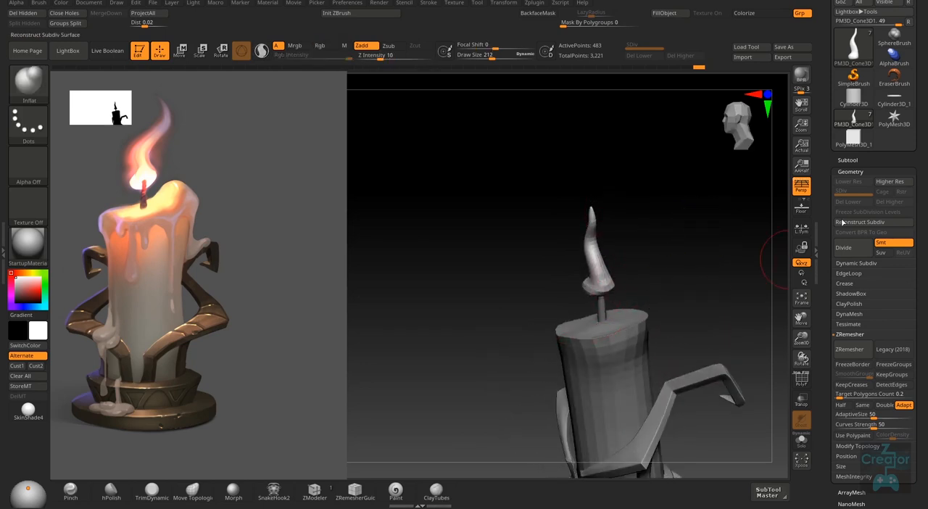
- Try to remesh the flame with DynaMesh at resolution 32
{"action": "left_click", "coordinate": [854, 315]}
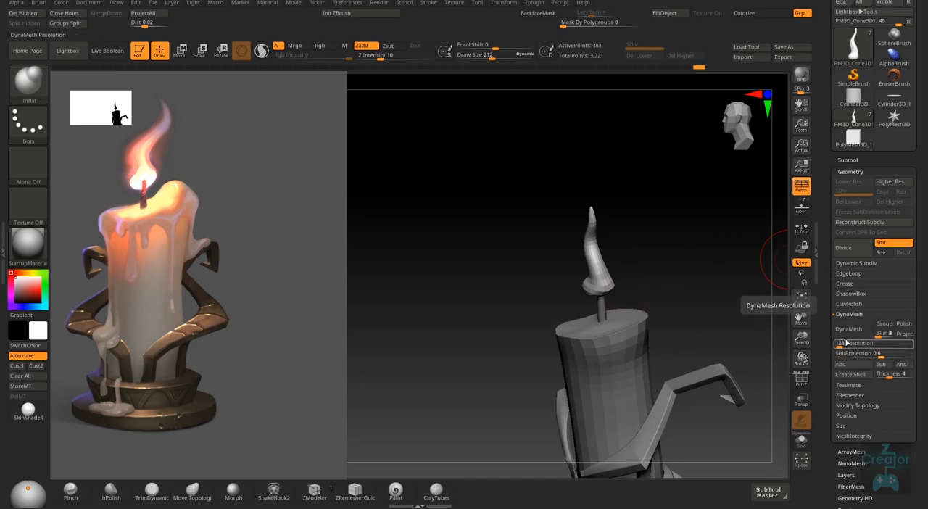
{"action": "type", "text": "32"}
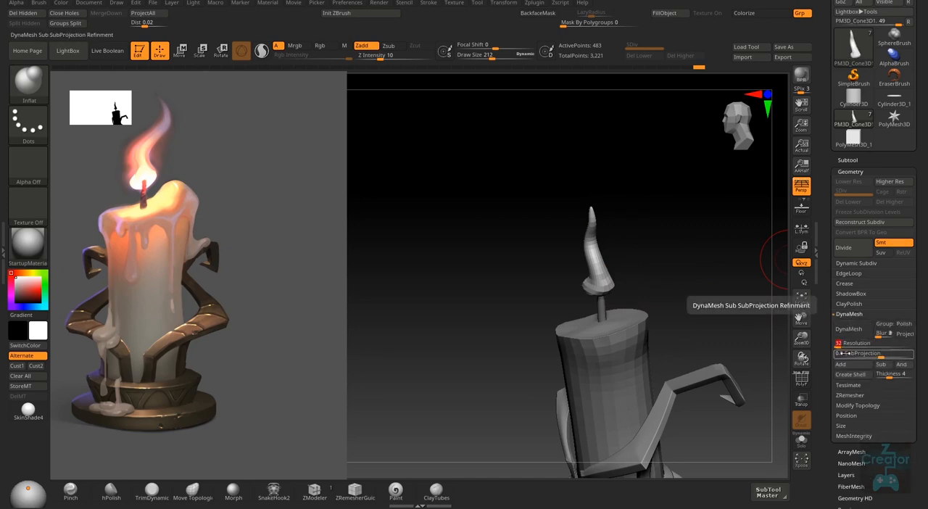
{"action": "left_click", "coordinate": [854, 330]}
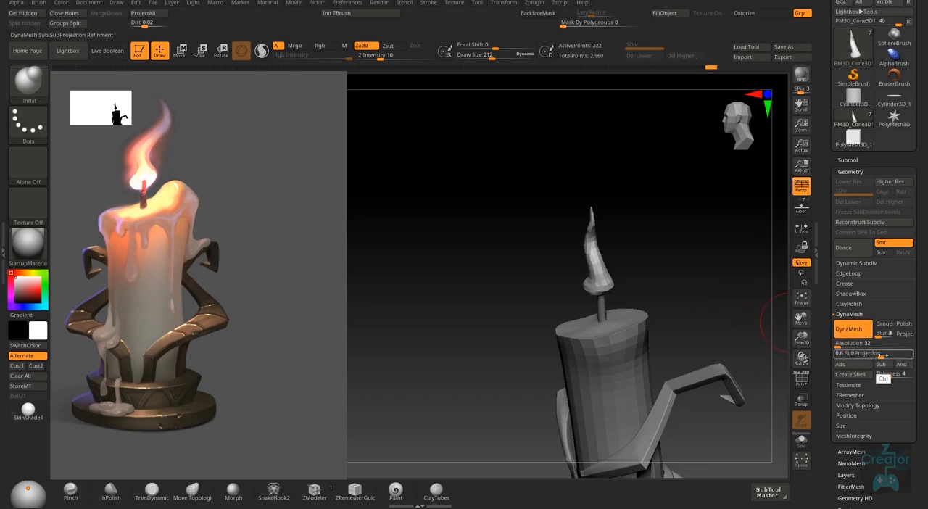
{"action": "key", "text": "ctrl+z"}
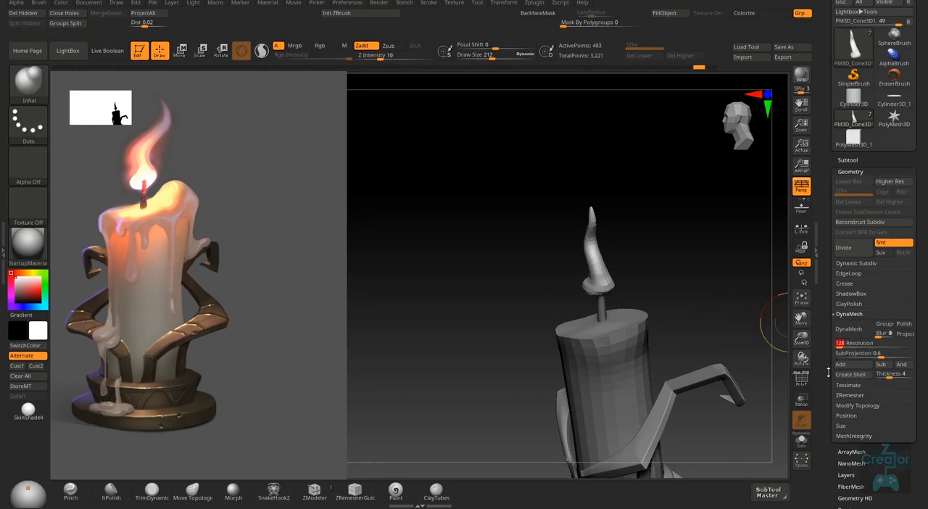
- Remesh the flame with DynaMesh at resolution 64 and swell its lower part with the Inflat brush
{"action": "left_click", "coordinate": [854, 330]}
{"action": "mouse_move", "coordinate": [654, 317]}
{"action": "right_mouse_down"}
{"action": "mouse_move", "coordinate": [615, 288]}
{"action": "mouse_move", "coordinate": [649, 256]}
{"action": "mouse_move", "coordinate": [572, 289]}
{"action": "mouse_move", "coordinate": [555, 326]}
{"action": "mouse_move", "coordinate": [540, 255]}
{"action": "mouse_move", "coordinate": [563, 269]}
{"action": "mouse_move", "coordinate": [558, 276]}
{"action": "mouse_move", "coordinate": [582, 255]}
{"action": "mouse_move", "coordinate": [626, 302]}
{"action": "mouse_move", "coordinate": [566, 312]}
{"action": "mouse_move", "coordinate": [611, 325]}
{"action": "mouse_move", "coordinate": [664, 312]}
{"action": "right_mouse_up"}
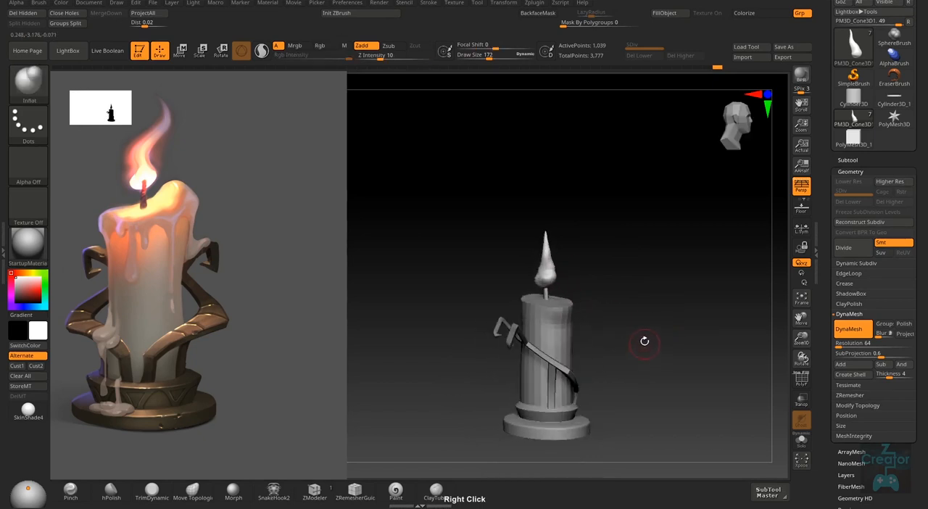
{"action": "right_click_drag", "start_coordinate": [561, 252], "coordinate": [551, 259], "text": "alt"}
- Bend the flame's upper part and tip over in side view with the Move brush, reducing the draw size from 285 to 177 and 83
{"action": "key", "text": "s"}
{"action": "left_click_drag", "start_coordinate": [548, 259], "coordinate": [557, 259]}
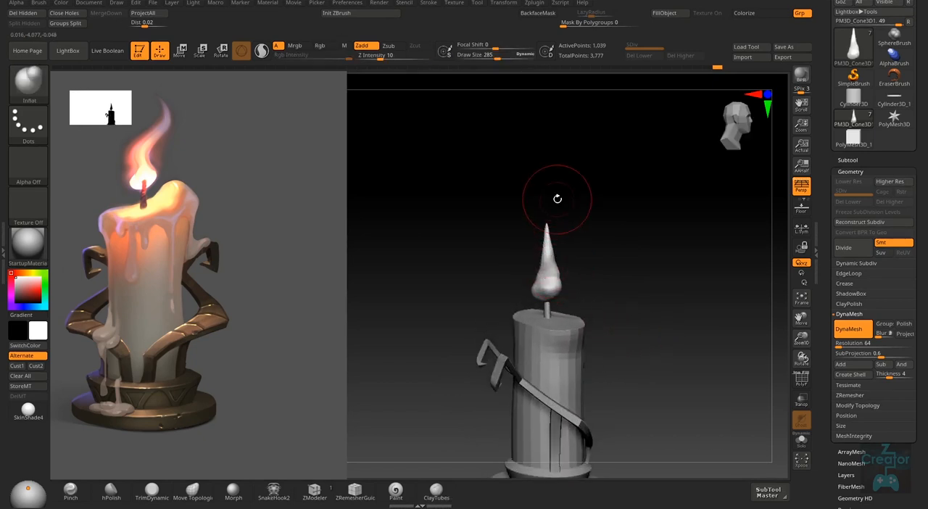
{"action": "key", "text": "b"}
{"action": "key", "text": "m"}
{"action": "key", "text": "v"}
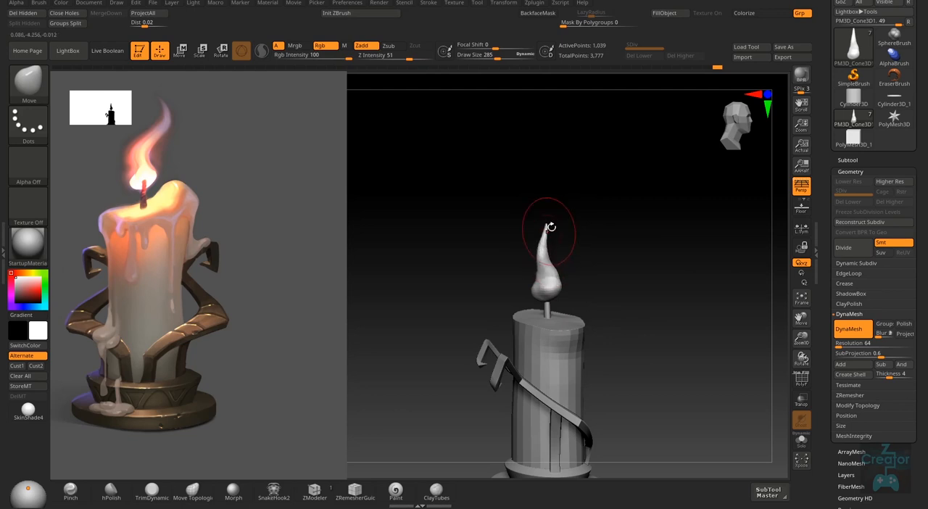
{"action": "left_click_drag", "start_coordinate": [551, 227], "coordinate": [544, 234]}
{"action": "key", "text": "s"}
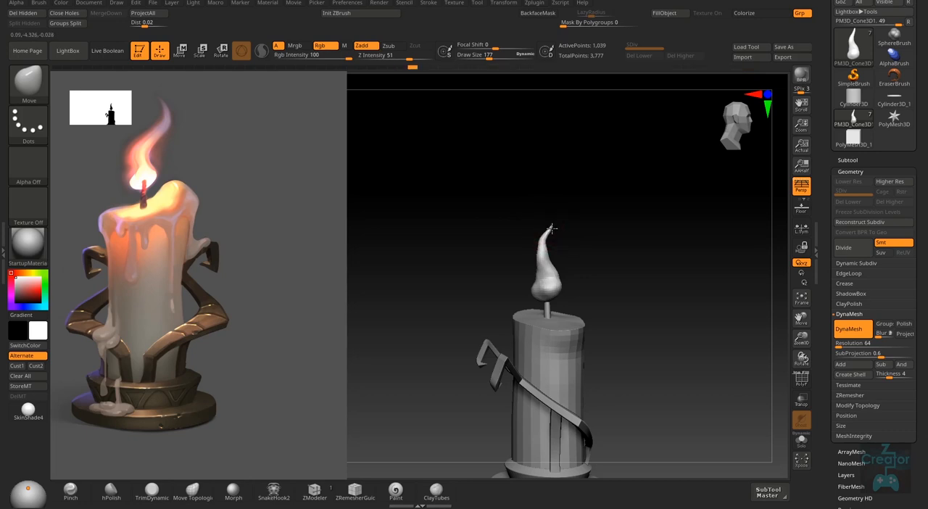
{"action": "right_click_drag", "start_coordinate": [546, 229], "coordinate": [559, 264], "text": "alt"}
{"action": "key", "text": "s"}
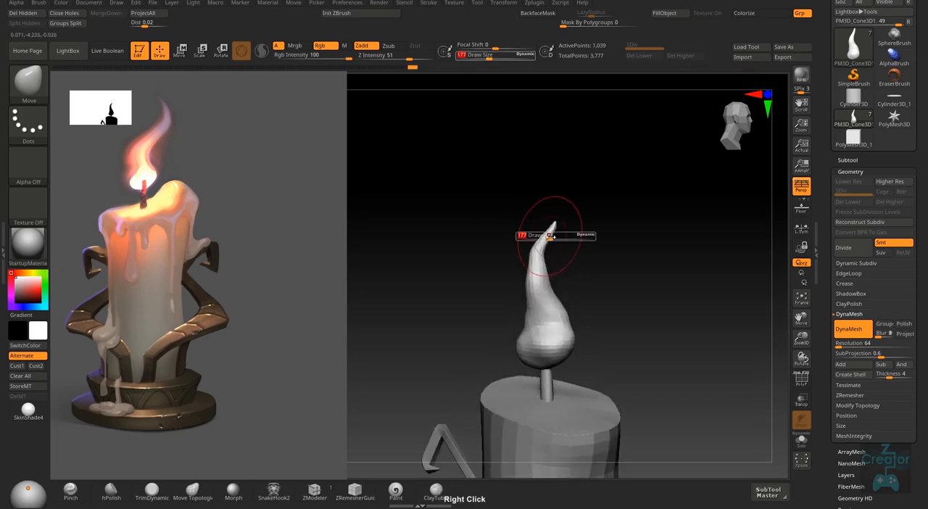
{"action": "left_click_drag", "start_coordinate": [551, 231], "coordinate": [545, 231]}
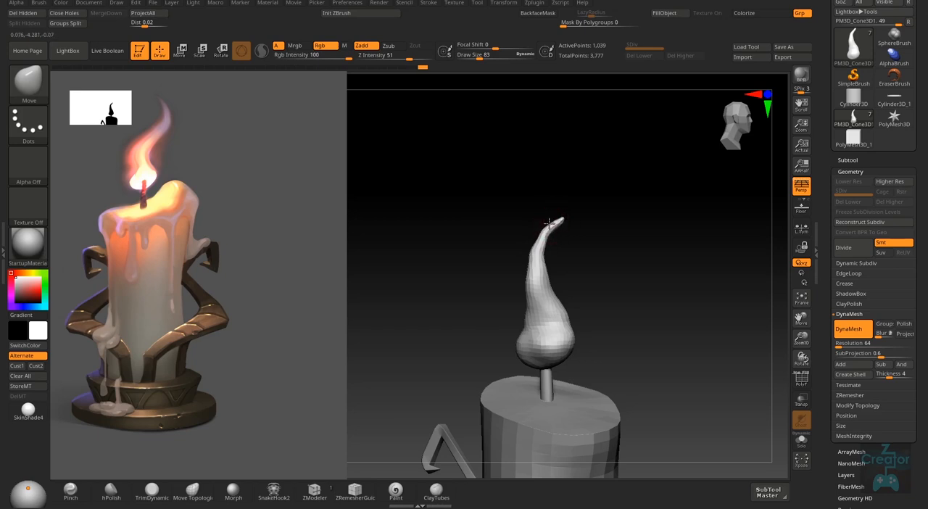
- Update the flame's DynaMesh and strengthen its S-curve in front view with the Move brush at draw size 206
{"action": "right_click_drag", "start_coordinate": [595, 305], "coordinate": [594, 277]}
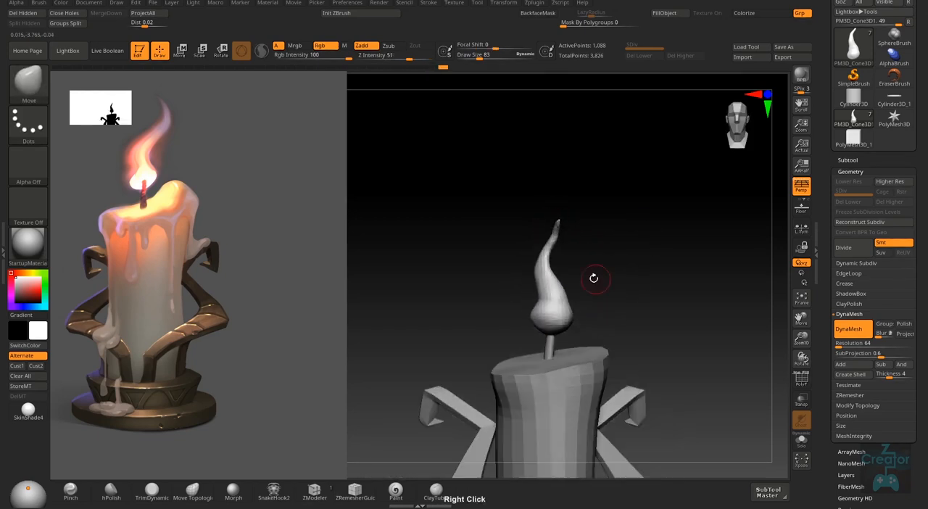
{"action": "key", "text": "s"}
{"action": "left_click_drag", "start_coordinate": [556, 241], "coordinate": [557, 237]}
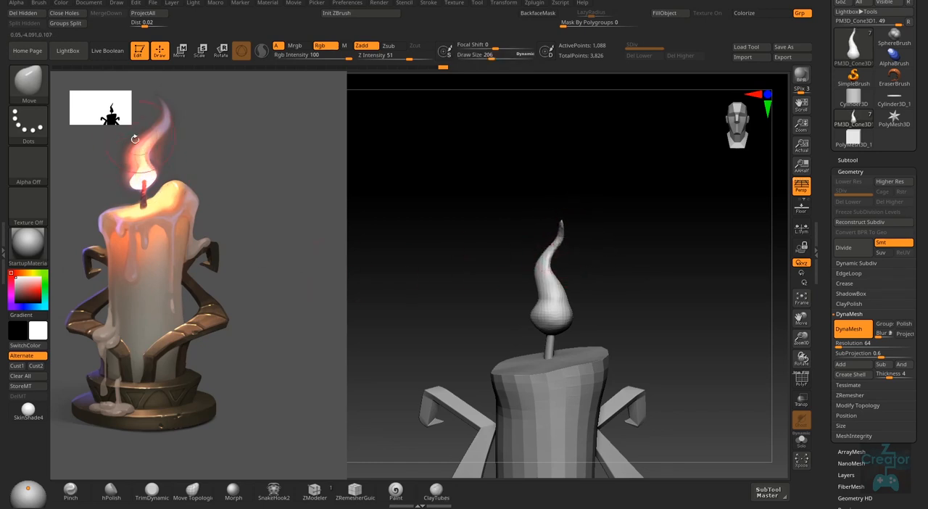
{"action": "left_click_drag", "start_coordinate": [542, 277], "coordinate": [541, 267]}
{"action": "right_click_drag", "start_coordinate": [534, 292], "coordinate": [543, 277], "text": "ctrl"}
{"action": "left_click_drag", "start_coordinate": [543, 275], "coordinate": [541, 249]}
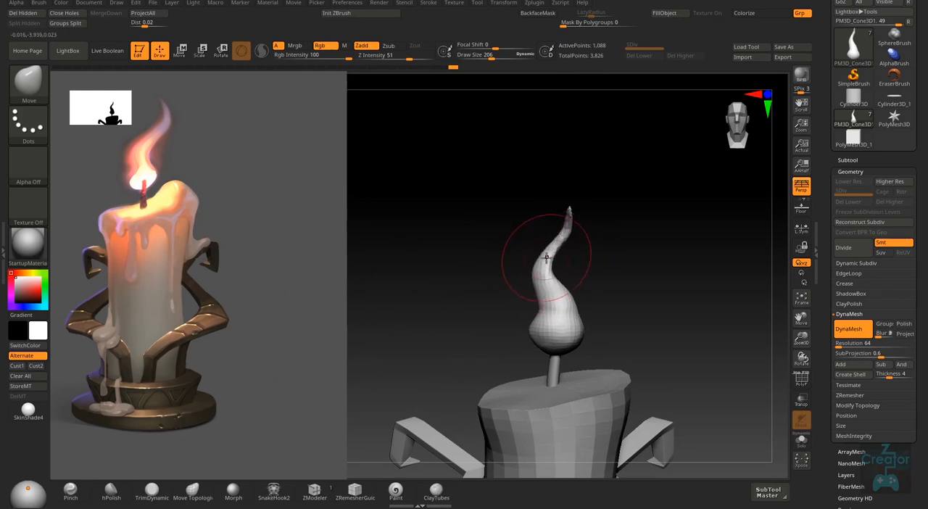
- Reshape the flame's rounded base from the front and side with the Move brush at draw size 150
{"action": "key", "text": "s"}
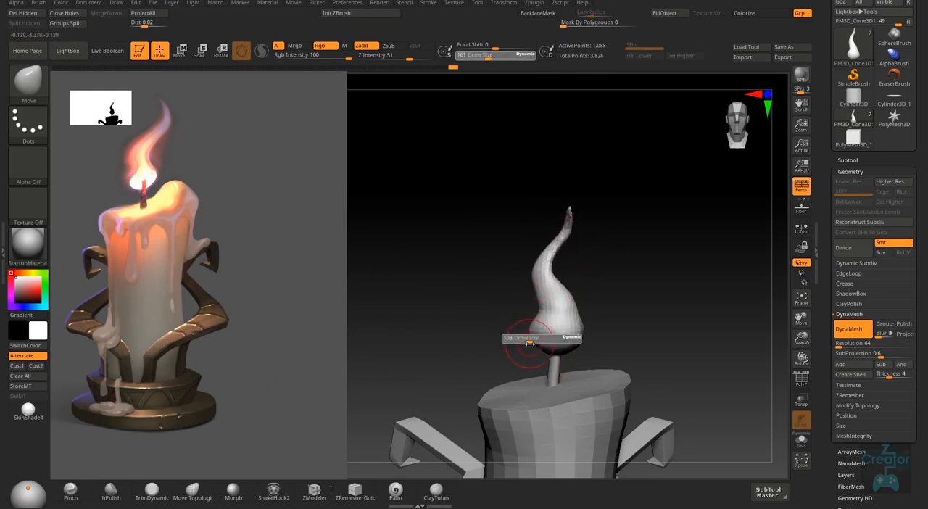
{"action": "left_click_drag", "start_coordinate": [538, 336], "coordinate": [531, 336]}
{"action": "right_click_drag", "start_coordinate": [531, 345], "coordinate": [561, 333]}
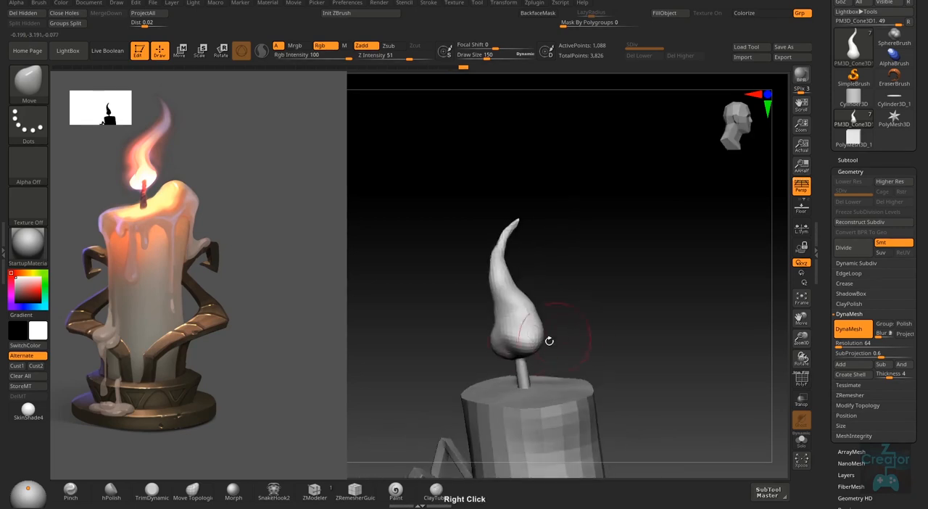
{"action": "left_click_drag", "start_coordinate": [512, 342], "coordinate": [516, 335]}
{"action": "mouse_move", "coordinate": [513, 336]}
{"action": "right_mouse_down"}
{"action": "mouse_move", "coordinate": [538, 353]}
{"action": "mouse_move", "coordinate": [499, 338]}
{"action": "mouse_move", "coordinate": [434, 352]}
{"action": "right_mouse_up"}
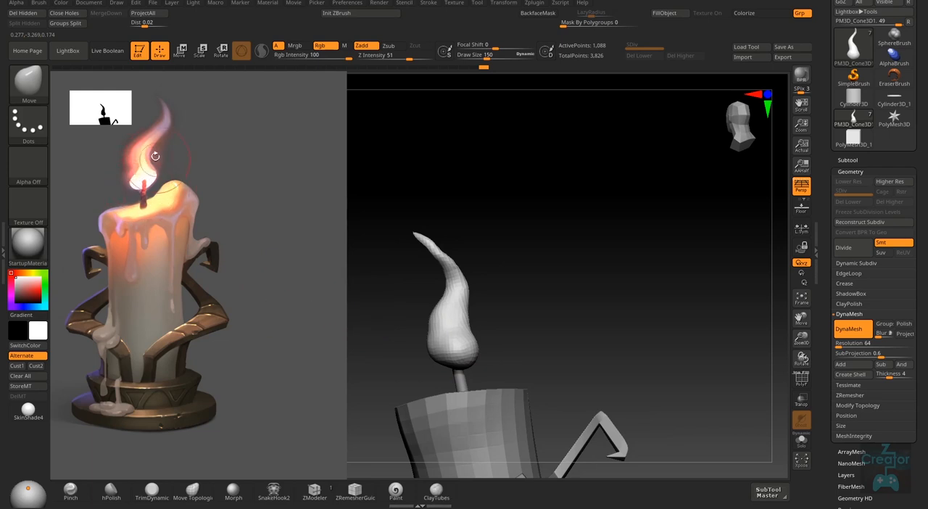
- Even out the flame's lower body from the back and other angles with the Move brush, reducing the draw size to 130
{"action": "right_click_drag", "start_coordinate": [580, 307], "coordinate": [516, 340]}
{"action": "right_click", "coordinate": [488, 353]}
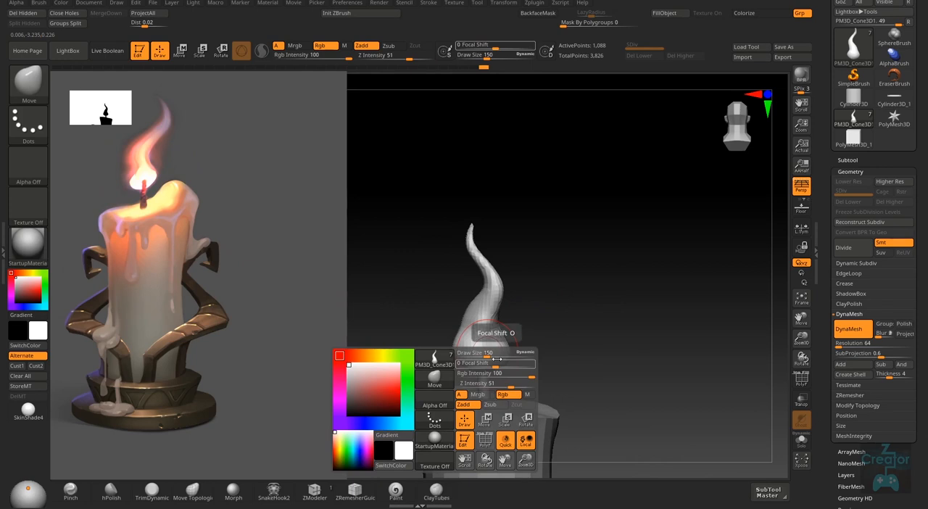
{"action": "right_click_drag", "start_coordinate": [597, 311], "coordinate": [490, 339]}
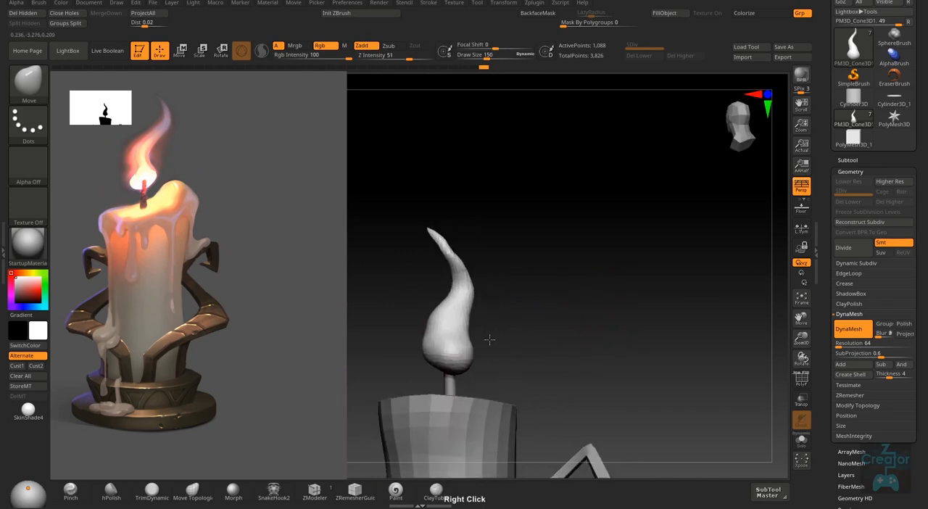
{"action": "mouse_move", "coordinate": [432, 358]}
{"action": "right_mouse_down"}
{"action": "mouse_move", "coordinate": [403, 360]}
{"action": "mouse_move", "coordinate": [417, 352]}
{"action": "mouse_move", "coordinate": [416, 336]}
{"action": "mouse_move", "coordinate": [454, 330]}
{"action": "right_mouse_up"}
{"action": "right_click", "coordinate": [419, 348]}
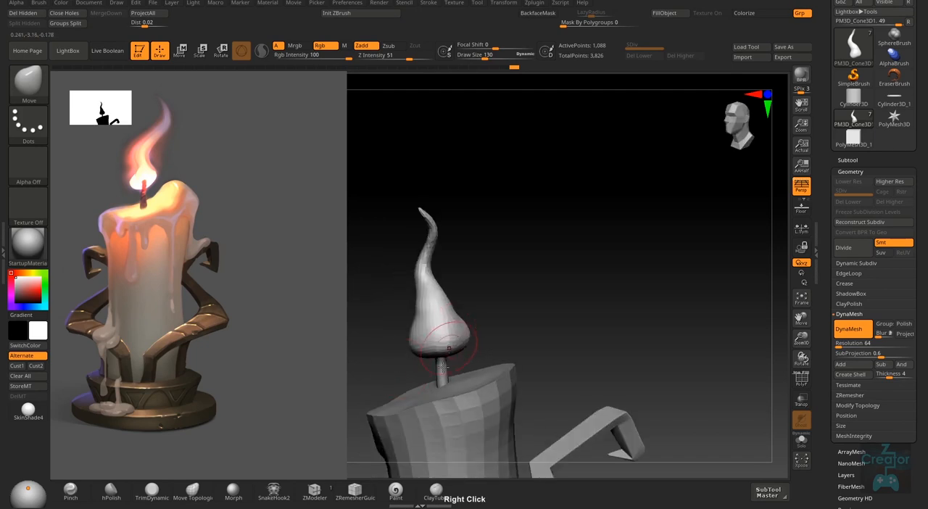
{"action": "mouse_move", "coordinate": [443, 366]}
{"action": "right_mouse_down"}
{"action": "mouse_move", "coordinate": [469, 319]}
{"action": "mouse_move", "coordinate": [445, 313]}
{"action": "mouse_move", "coordinate": [425, 327]}
{"action": "mouse_move", "coordinate": [532, 327]}
{"action": "mouse_move", "coordinate": [478, 207]}
{"action": "right_mouse_up"}
- Smooth the flame's upper curve and body from several sides, adjusting its outline with the Move brush at draw size 130
{"action": "key", "text": "shift"}
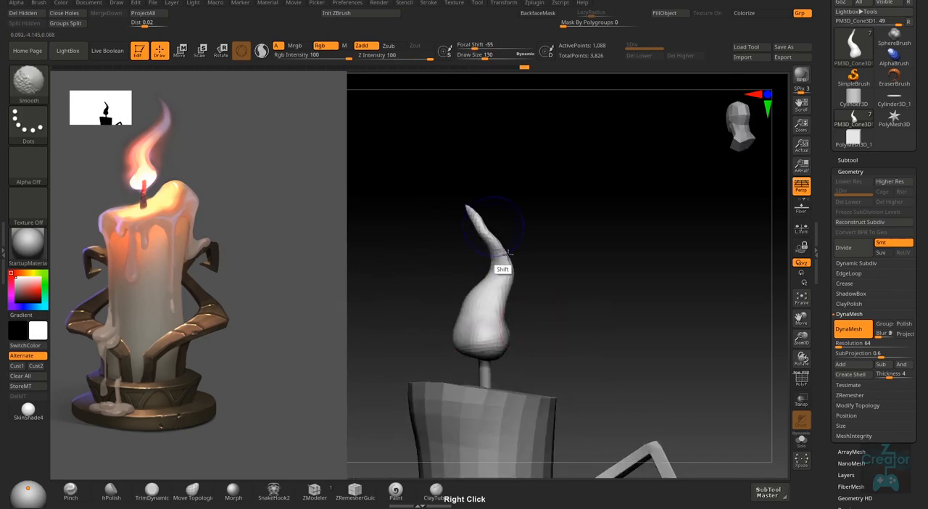
{"action": "mouse_move", "coordinate": [509, 253]}
{"action": "right_mouse_down"}
{"action": "mouse_move", "coordinate": [524, 269]}
{"action": "mouse_move", "coordinate": [526, 256]}
{"action": "right_mouse_up"}
{"action": "key", "text": "shift"}
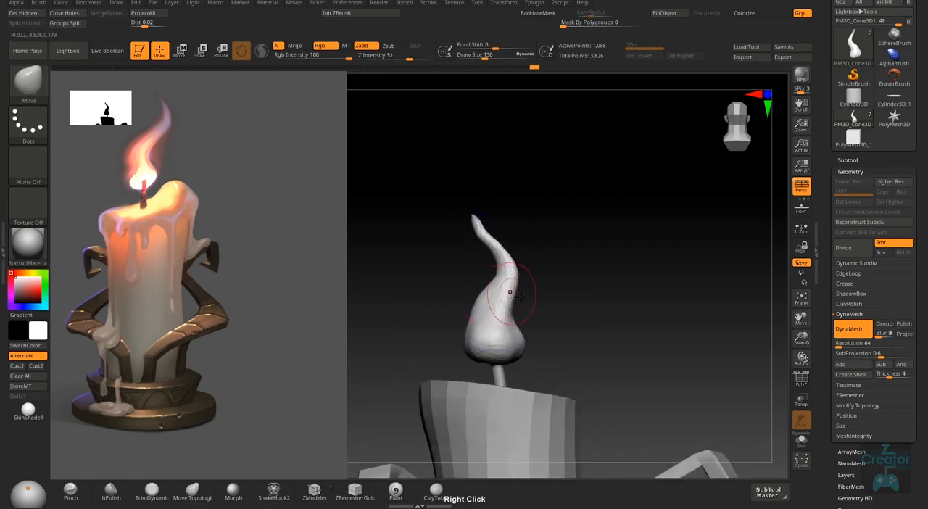
{"action": "right_click_drag", "start_coordinate": [521, 296], "coordinate": [475, 304]}
{"action": "left_click_drag", "start_coordinate": [473, 318], "coordinate": [466, 359], "text": "shift"}
{"action": "right_click_drag", "start_coordinate": [466, 359], "coordinate": [481, 314]}
{"action": "left_click_drag", "start_coordinate": [472, 279], "coordinate": [448, 326], "text": "shift"}
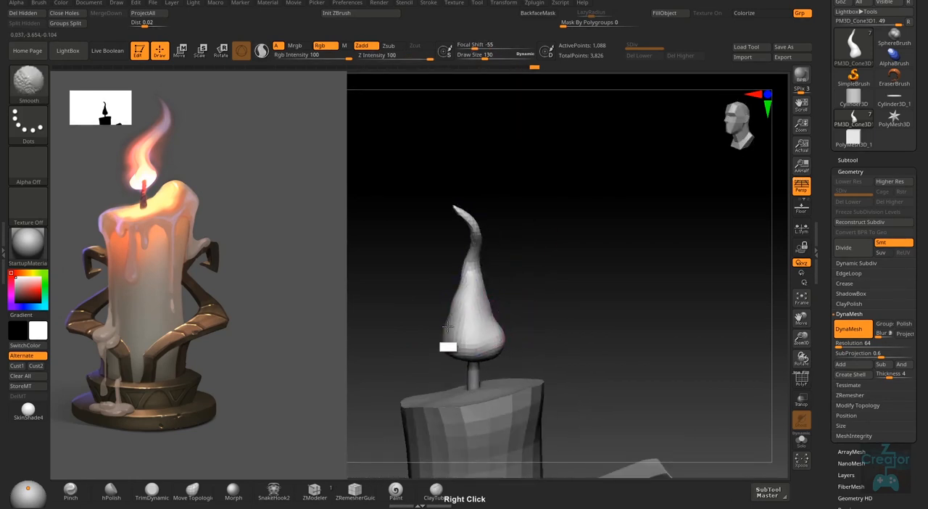
{"action": "mouse_move", "coordinate": [453, 326]}
{"action": "right_mouse_down"}
{"action": "mouse_move", "coordinate": [522, 313]}
{"action": "mouse_move", "coordinate": [539, 327]}
{"action": "mouse_move", "coordinate": [495, 354]}
{"action": "right_mouse_up"}
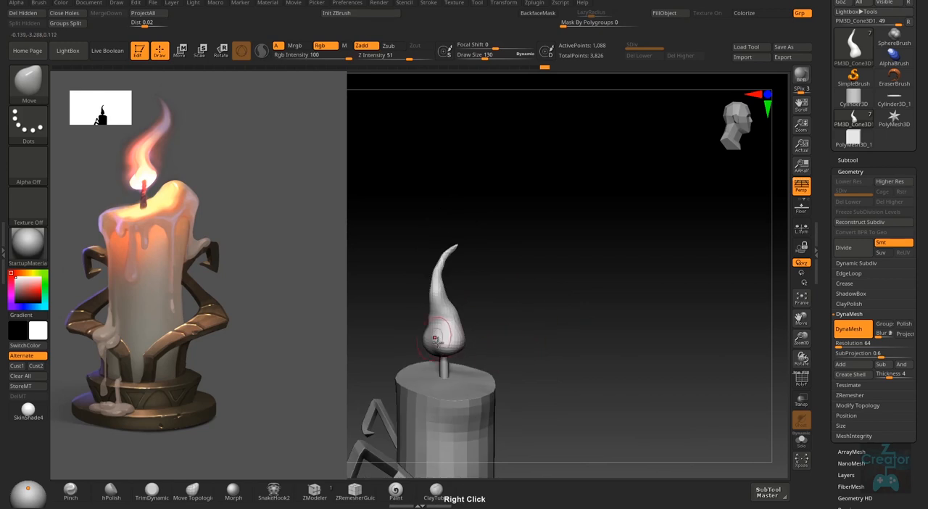
- Exaggerate the flame's S-bend and pull its sides into shape with the Move brush at draw sizes 206 and 150, matching the reference
{"action": "right_click_drag", "start_coordinate": [437, 340], "coordinate": [613, 374]}
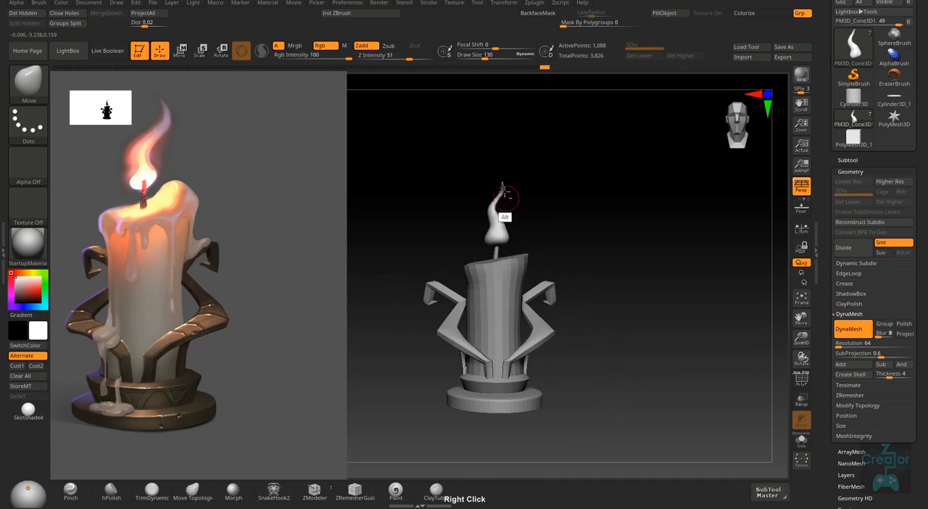
{"action": "right_click_drag", "start_coordinate": [501, 201], "coordinate": [518, 259], "text": "alt"}
{"action": "key", "text": "s"}
{"action": "left_click_drag", "start_coordinate": [497, 234], "coordinate": [496, 233]}
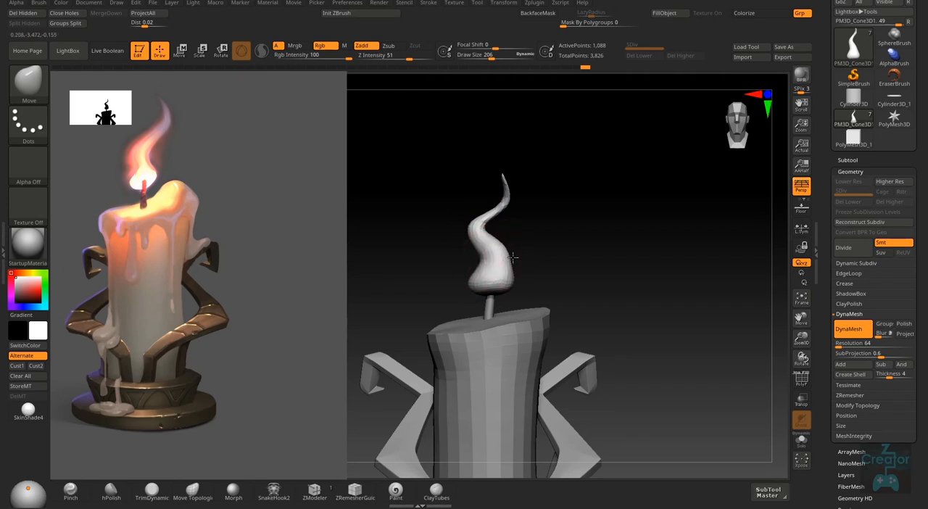
{"action": "mouse_move", "coordinate": [512, 256]}
{"action": "right_mouse_down"}
{"action": "mouse_move", "coordinate": [524, 250]}
{"action": "mouse_move", "coordinate": [519, 260]}
{"action": "right_mouse_up"}
{"action": "key", "text": "s"}
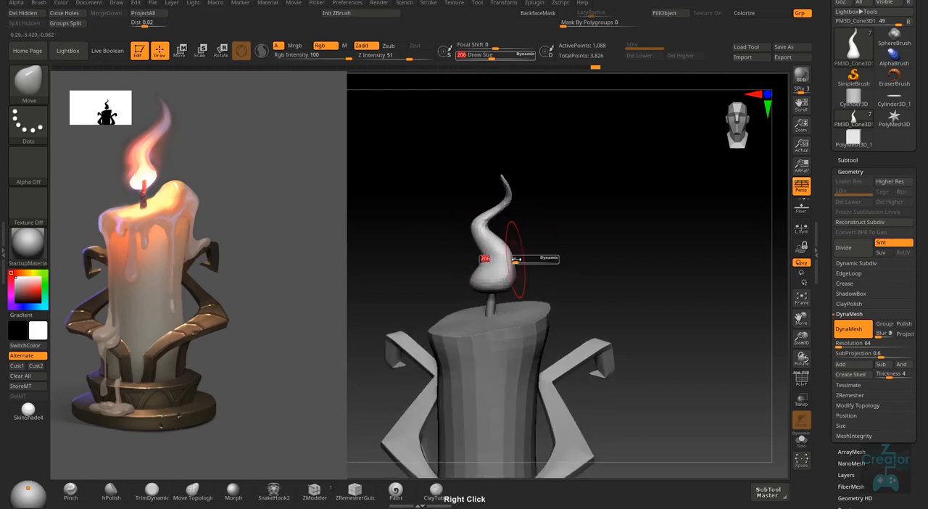
{"action": "left_click_drag", "start_coordinate": [517, 261], "coordinate": [510, 261]}
{"action": "mouse_move", "coordinate": [525, 245]}
{"action": "right_mouse_down"}
{"action": "mouse_move", "coordinate": [513, 256]}
{"action": "mouse_move", "coordinate": [524, 233]}
{"action": "mouse_move", "coordinate": [508, 262]}
{"action": "mouse_move", "coordinate": [479, 271]}
{"action": "mouse_move", "coordinate": [568, 251]}
{"action": "mouse_move", "coordinate": [510, 267]}
{"action": "mouse_move", "coordinate": [560, 212]}
{"action": "mouse_move", "coordinate": [532, 276]}
{"action": "right_mouse_up"}
- Work over the flame's lower body with the ClayBuildup brush at draw size 83 and compare the whole candle with the reference
{"action": "key", "text": "b"}
{"action": "key", "text": "c"}
{"action": "key", "text": "b"}
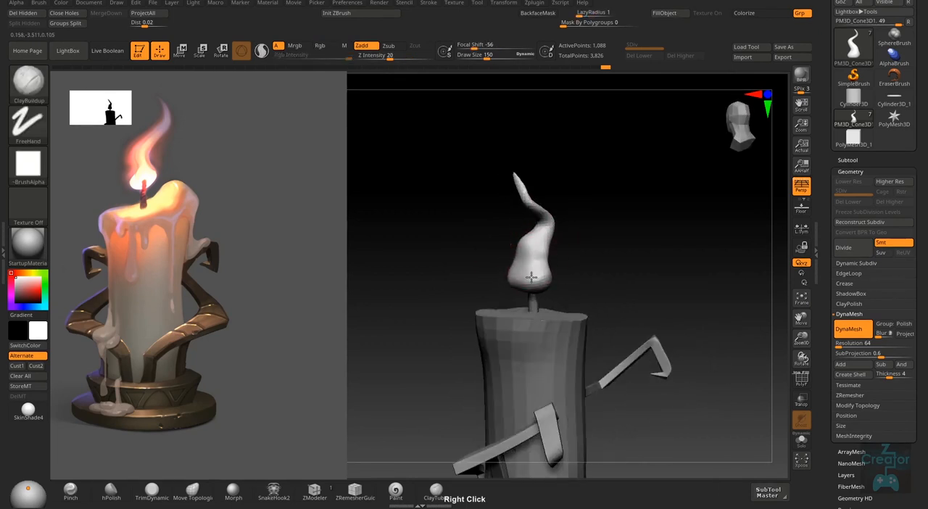
{"action": "key", "text": "s"}
{"action": "left_click_drag", "start_coordinate": [543, 257], "coordinate": [535, 257]}
{"action": "mouse_move", "coordinate": [535, 257]}
{"action": "right_mouse_down"}
{"action": "mouse_move", "coordinate": [541, 247]}
{"action": "mouse_move", "coordinate": [534, 269]}
{"action": "mouse_move", "coordinate": [550, 269]}
{"action": "mouse_move", "coordinate": [510, 259]}
{"action": "mouse_move", "coordinate": [538, 269]}
{"action": "mouse_move", "coordinate": [593, 239]}
{"action": "mouse_move", "coordinate": [659, 323]}
{"action": "mouse_move", "coordinate": [671, 361]}
{"action": "mouse_move", "coordinate": [636, 364]}
{"action": "mouse_move", "coordinate": [669, 356]}
{"action": "mouse_move", "coordinate": [573, 430]}
{"action": "right_mouse_up"}
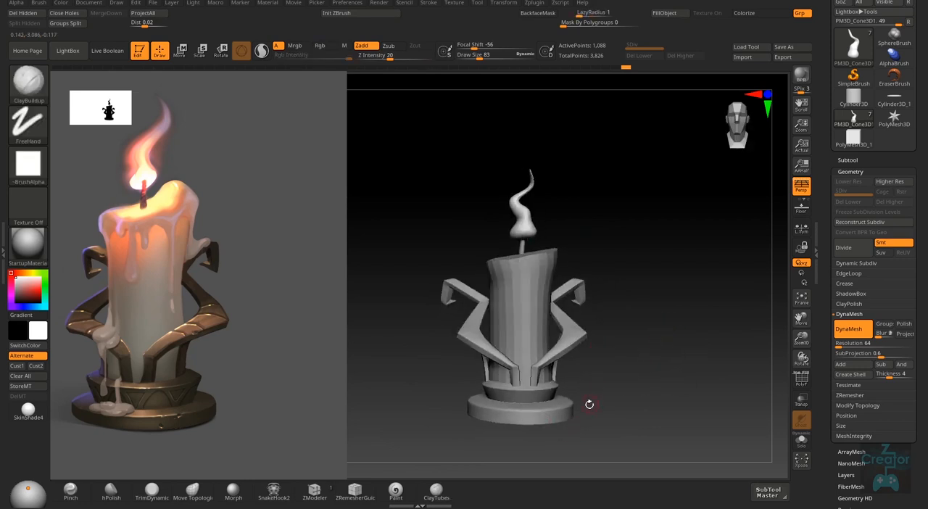
- Thicken the flame's middle bend with the ClayBuildup brush at draw size 172
{"action": "mouse_move", "coordinate": [582, 382]}
{"action": "right_mouse_down", "text": "ctrl"}
{"action": "mouse_move", "coordinate": [578, 410]}
{"action": "mouse_move", "coordinate": [528, 203]}
{"action": "mouse_move", "coordinate": [535, 179]}
{"action": "right_mouse_up", "text": "ctrl"}
{"action": "key", "text": "s"}
{"action": "left_click_drag", "start_coordinate": [534, 176], "coordinate": [541, 177]}
{"action": "mouse_move", "coordinate": [533, 182]}
{"action": "right_mouse_down"}
{"action": "mouse_move", "coordinate": [538, 171]}
{"action": "mouse_move", "coordinate": [588, 276]}
{"action": "mouse_move", "coordinate": [532, 177]}
{"action": "mouse_move", "coordinate": [522, 182]}
{"action": "right_mouse_up"}
{"action": "key", "text": "s"}
{"action": "left_click_drag", "start_coordinate": [505, 186], "coordinate": [509, 187]}
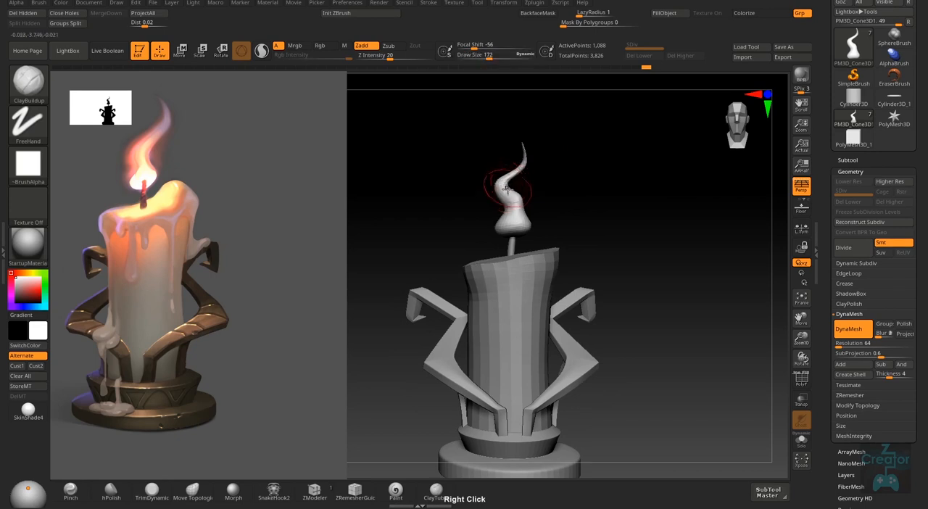
{"action": "right_click_drag", "start_coordinate": [509, 187], "coordinate": [517, 214], "text": "ctrl"}
- Refine the flame's middle bend and base outline from the front and side with the Move brush at draw size 112
{"action": "key", "text": "b"}
{"action": "key", "text": "m"}
{"action": "key", "text": "v"}
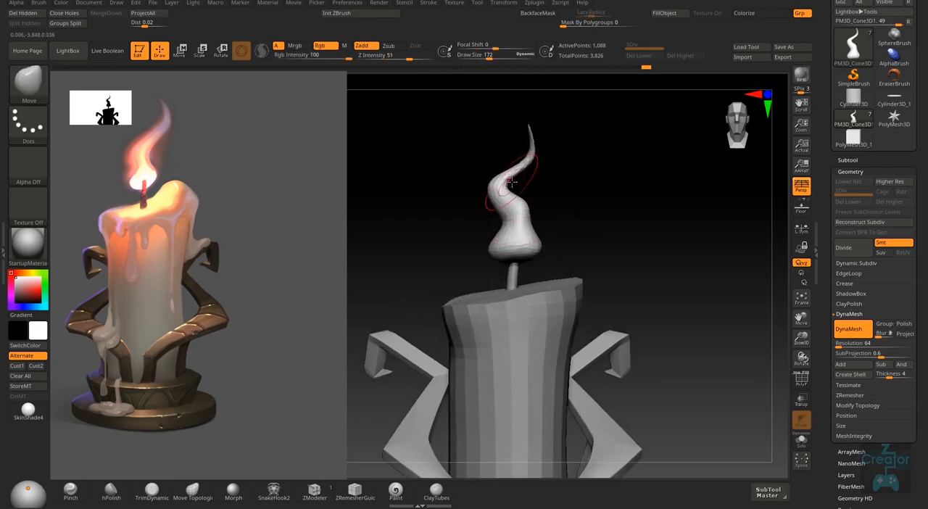
{"action": "key", "text": "s"}
{"action": "left_click_drag", "start_coordinate": [508, 187], "coordinate": [513, 187]}
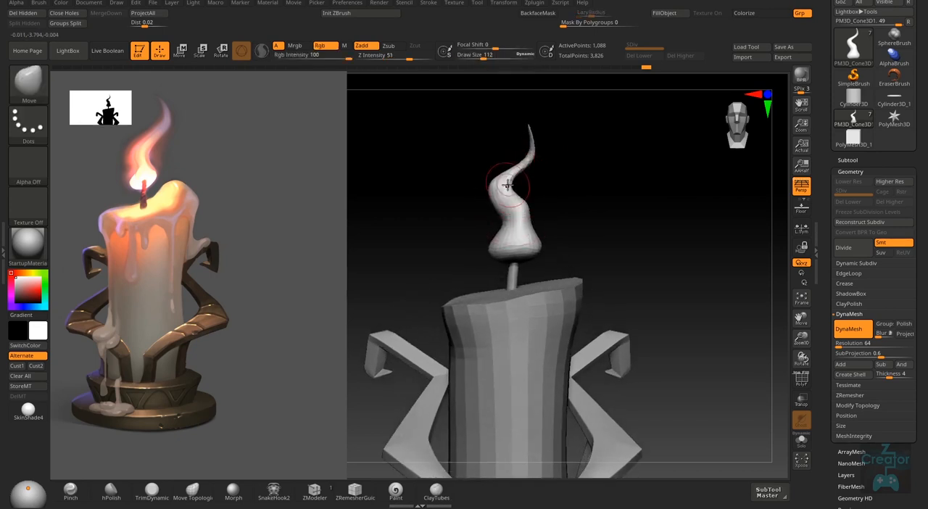
{"action": "right_click_drag", "start_coordinate": [507, 185], "coordinate": [488, 207]}
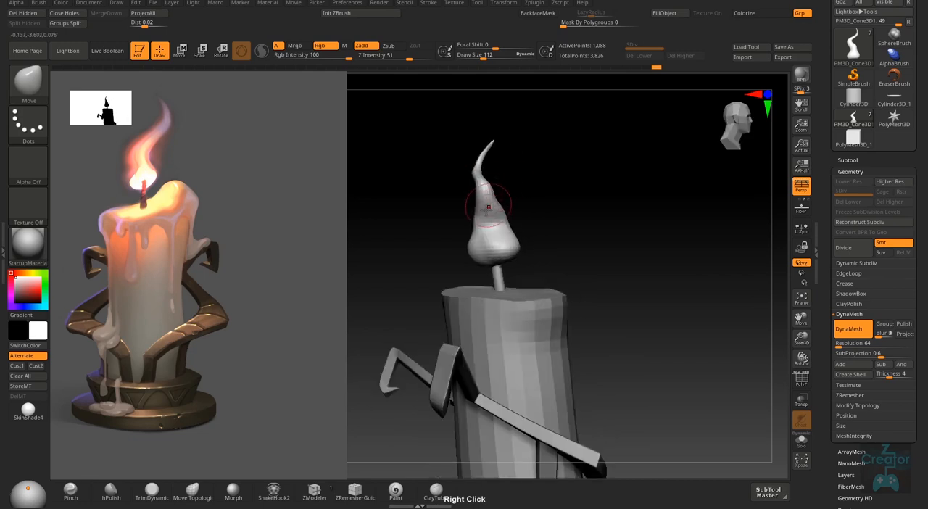
{"action": "right_click_drag", "start_coordinate": [472, 254], "coordinate": [451, 251]}
{"action": "right_click_drag", "start_coordinate": [546, 205], "coordinate": [508, 269]}
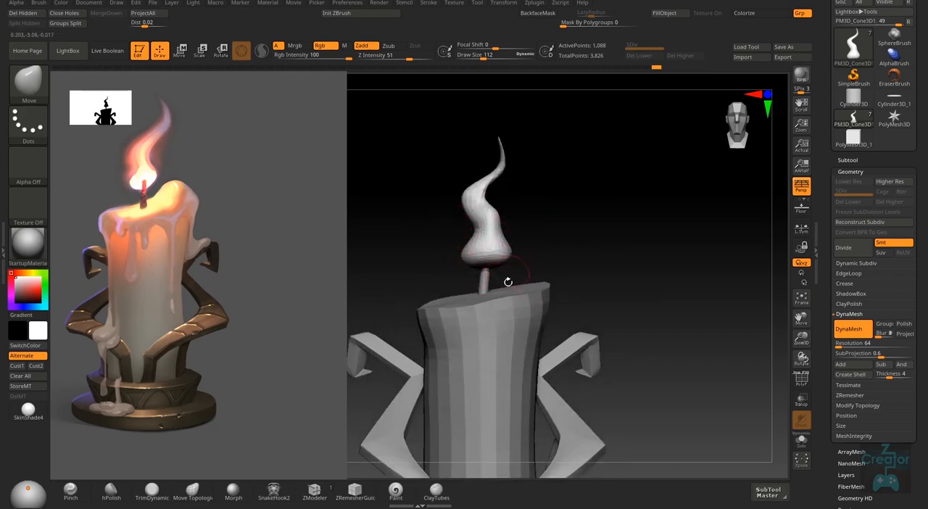
- Rename the subtool of the holder's bottom disc as Base
{"action": "left_click", "coordinate": [847, 159]}
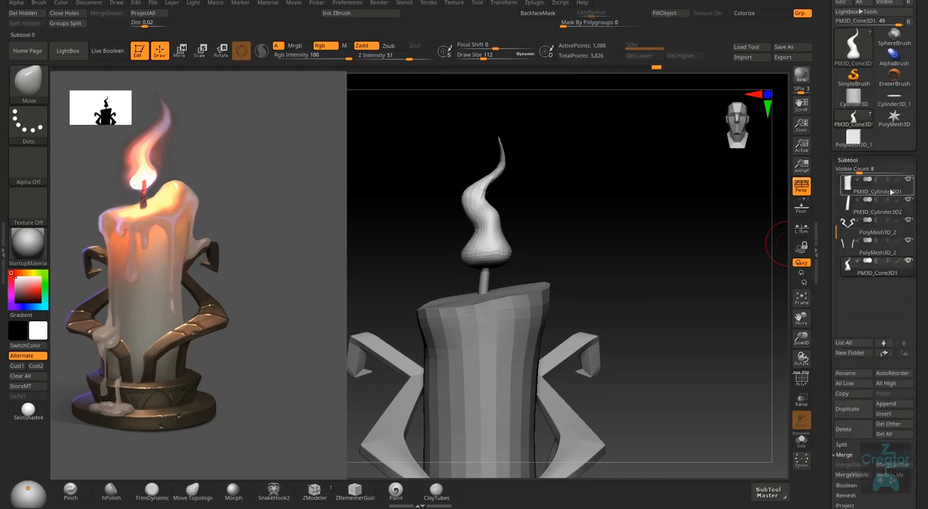
{"action": "mouse_move", "coordinate": [908, 265]}
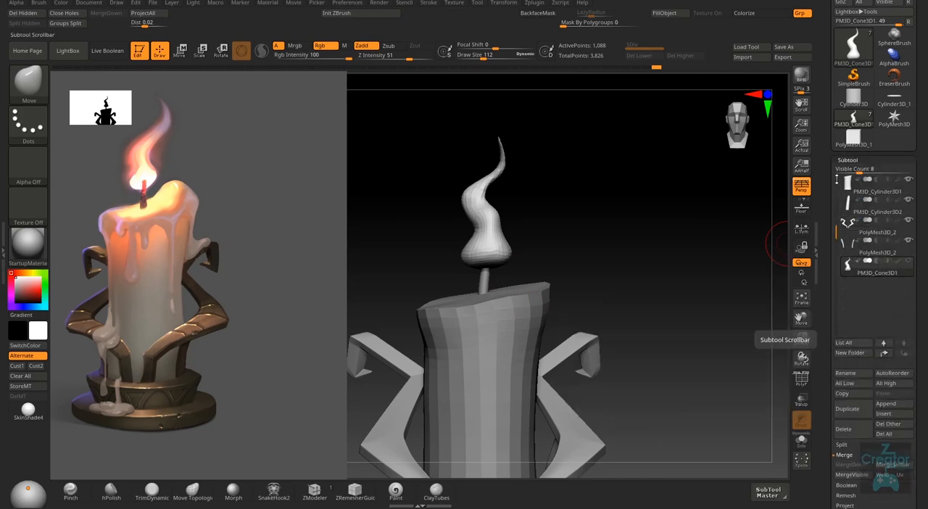
{"action": "left_click_drag", "start_coordinate": [837, 173], "coordinate": [838, 164]}
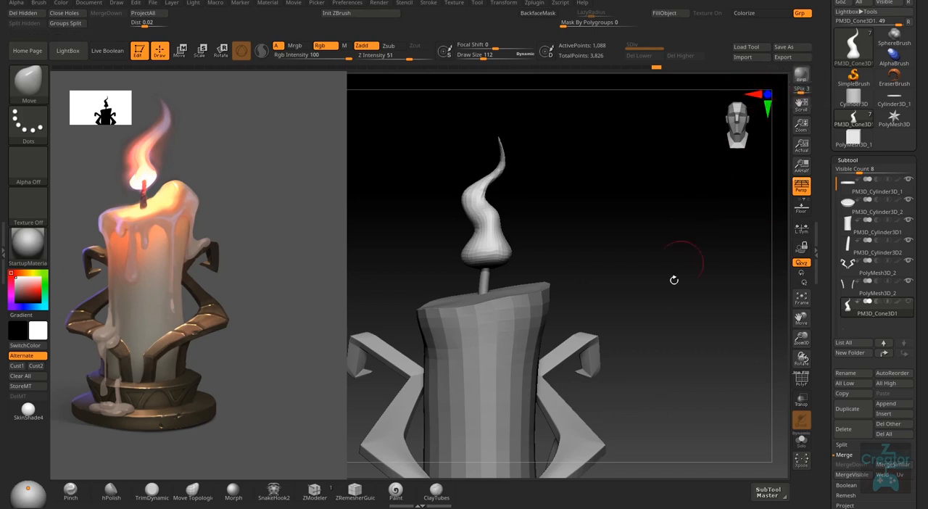
{"action": "right_click_drag", "start_coordinate": [662, 391], "coordinate": [663, 363], "text": "alt"}
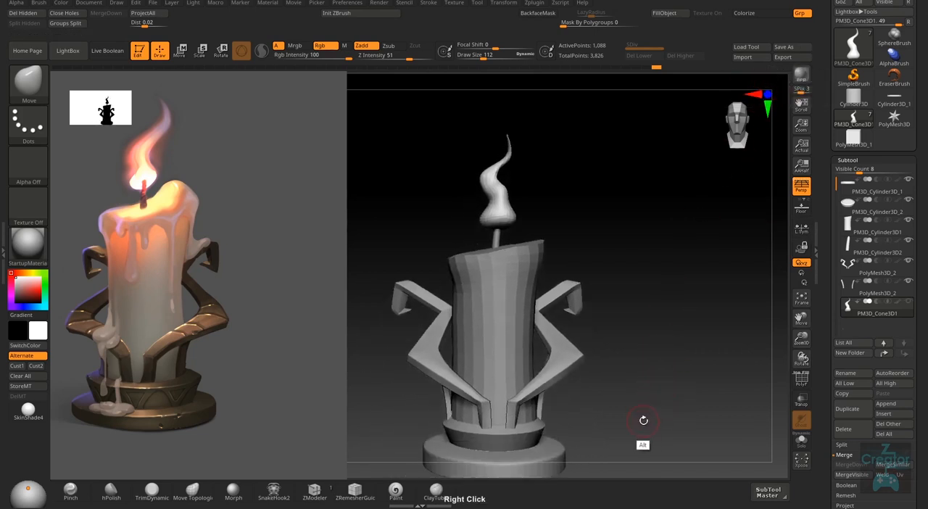
{"action": "right_click_drag", "start_coordinate": [642, 422], "coordinate": [651, 381], "text": "alt"}
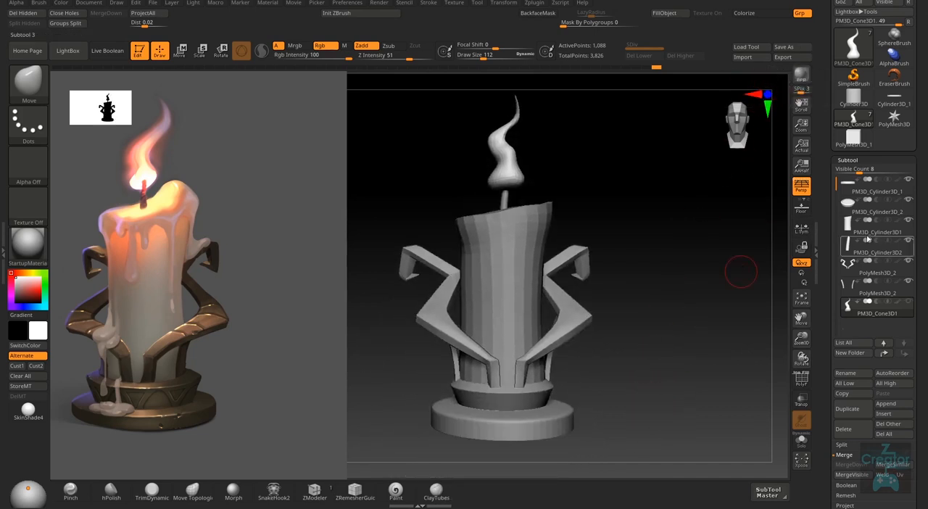
{"action": "left_click", "coordinate": [878, 210]}
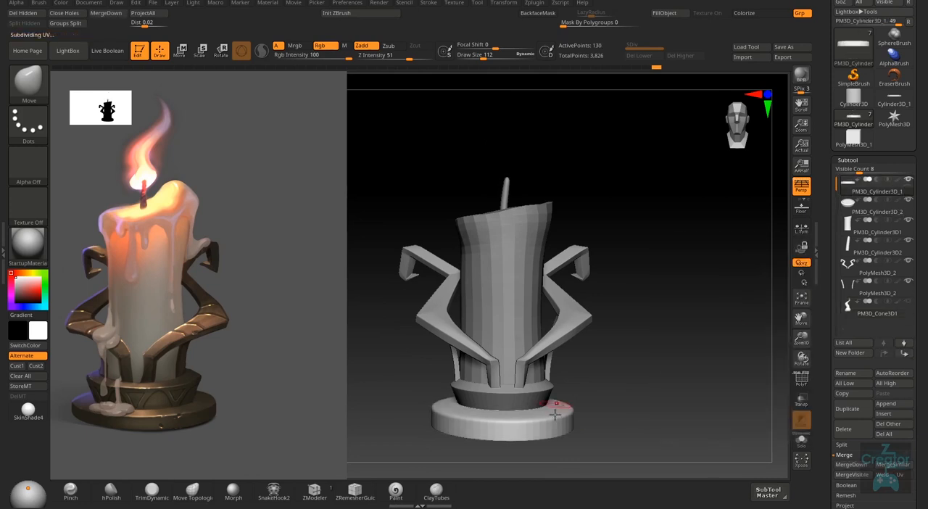
{"action": "left_click_drag", "start_coordinate": [644, 422], "coordinate": [635, 440]}
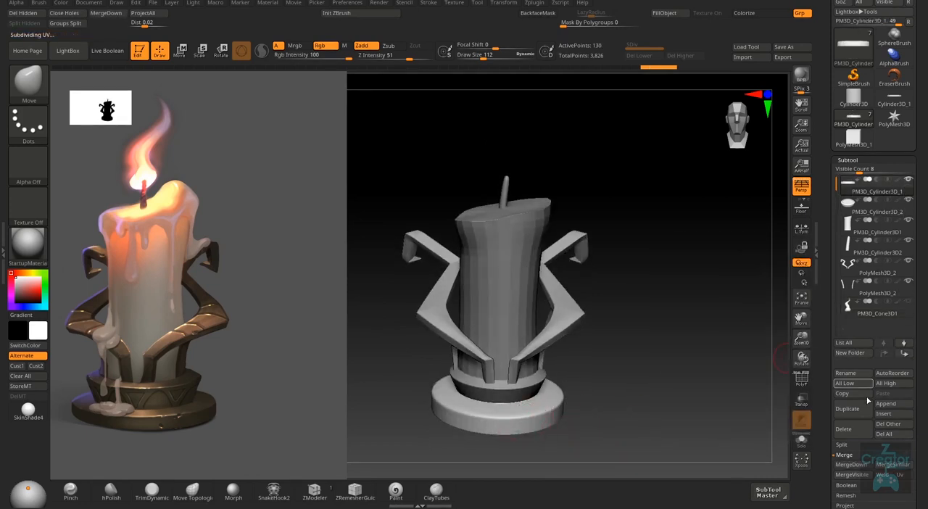
{"action": "left_click", "coordinate": [847, 373]}
{"action": "type", "text": "ba"}
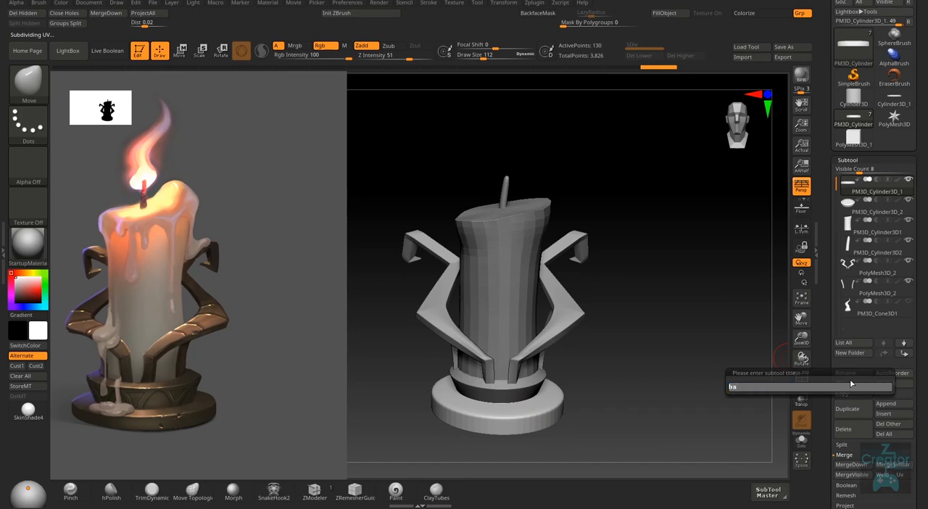
{"action": "type", "text": "se"}
{"action": "key", "text": "Return"}
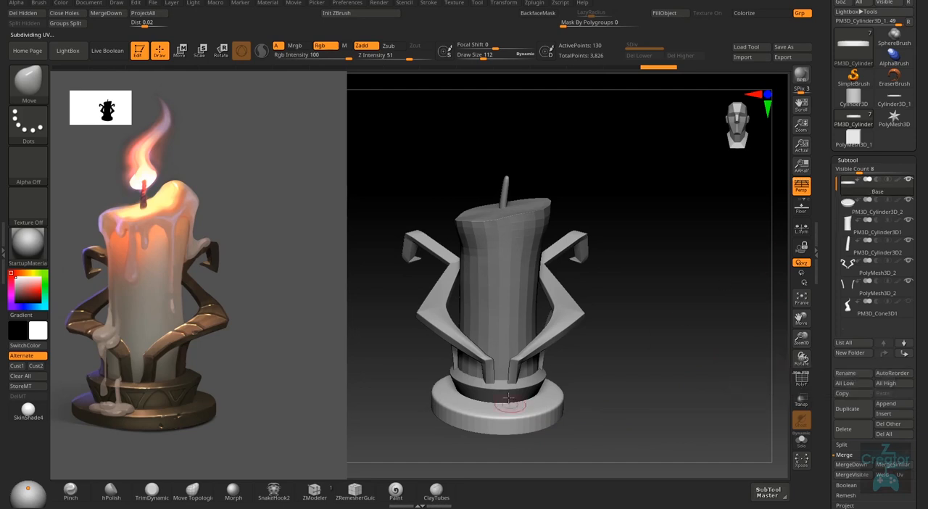
- Rename the remaining subtools, in list order, as Base 02, Candle, Thread, Design, Design 02 and Fire
{"action": "left_click", "coordinate": [906, 210]}
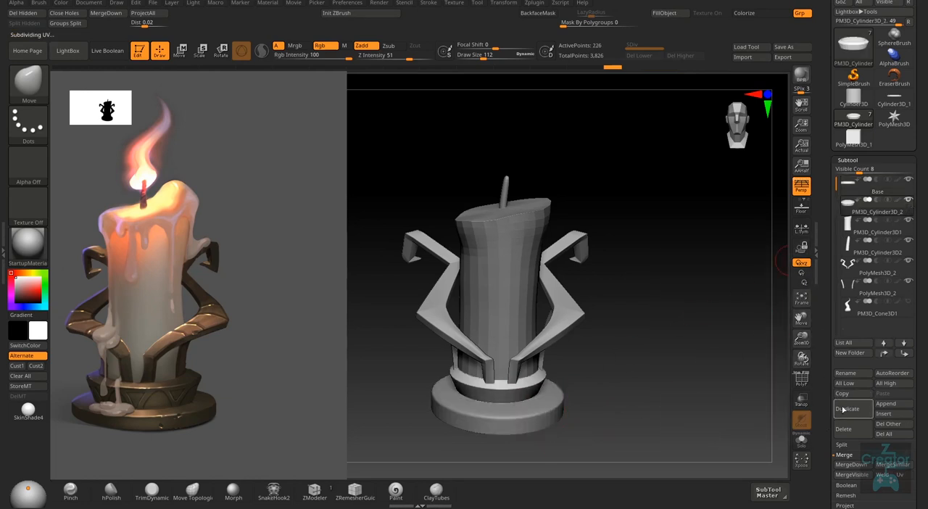
{"action": "mouse_move", "coordinate": [888, 320]}
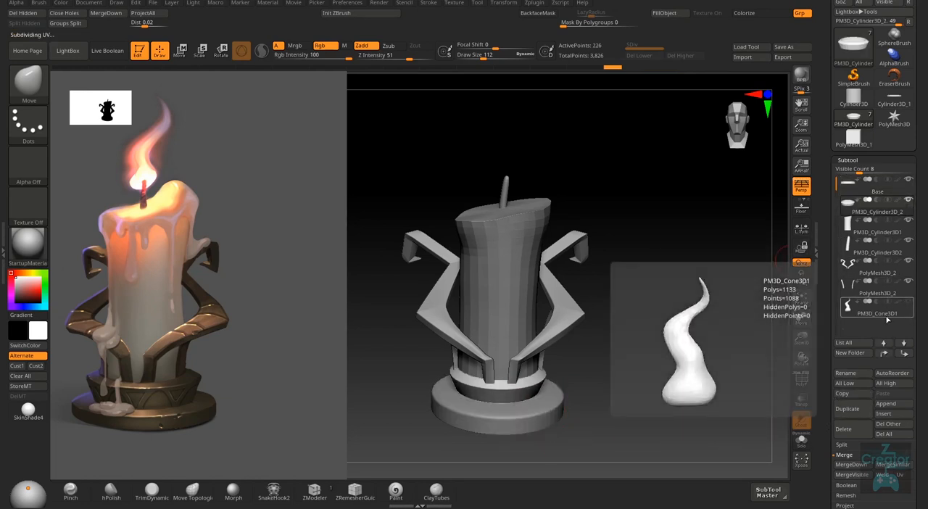
{"action": "right_click_drag", "start_coordinate": [626, 399], "coordinate": [624, 388]}
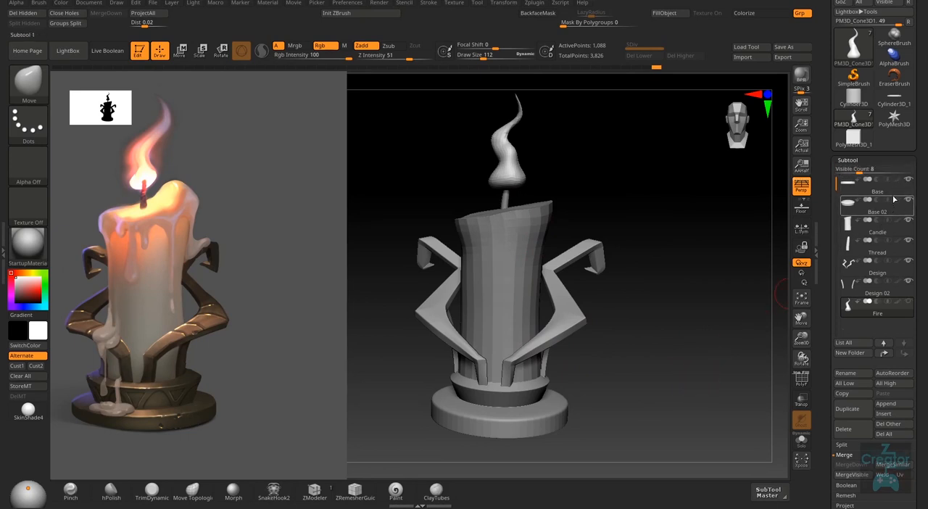
{"action": "mouse_move", "coordinate": [876, 224]}
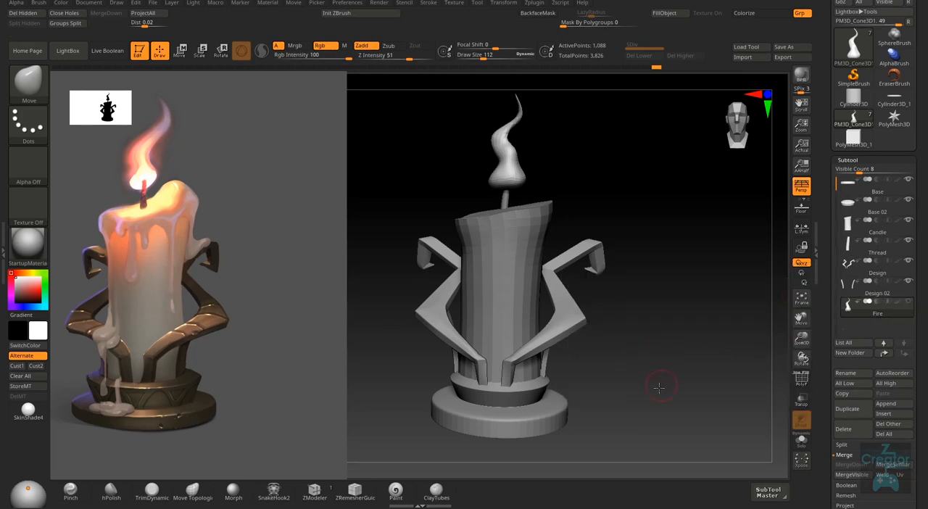
- Fill the Fire subtool with a light golden-yellow colour, using SkinShade4 as the current material
{"action": "mouse_move", "coordinate": [659, 387]}
{"action": "left_mouse_down", "text": "shift"}
{"action": "mouse_move", "coordinate": [617, 379]}
{"action": "mouse_move", "coordinate": [634, 341]}
{"action": "left_mouse_up", "text": "shift"}
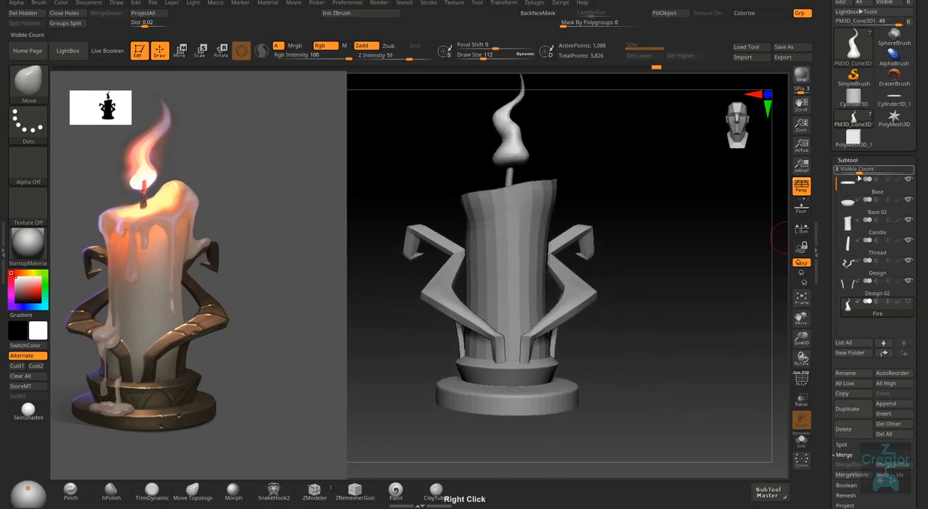
{"action": "right_click_drag", "start_coordinate": [666, 338], "coordinate": [649, 369], "text": "alt"}
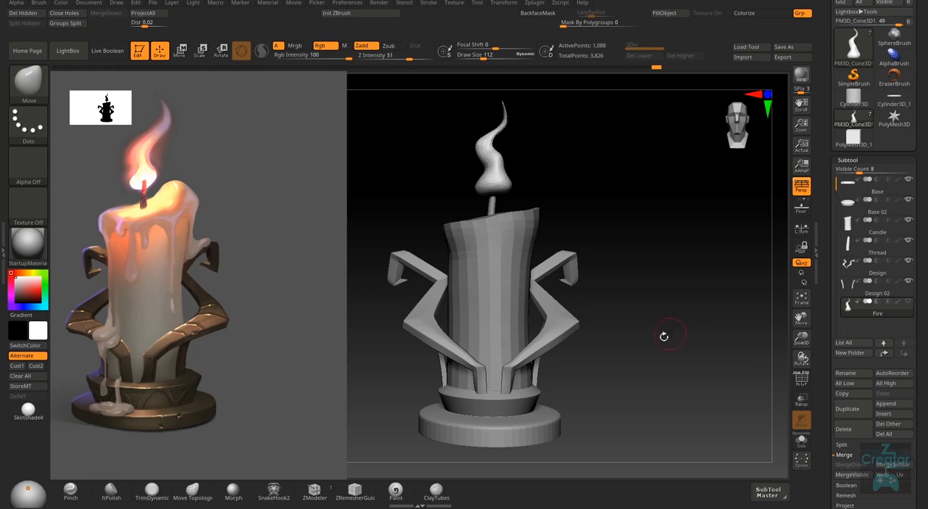
{"action": "left_click_drag", "start_coordinate": [637, 367], "coordinate": [635, 379]}
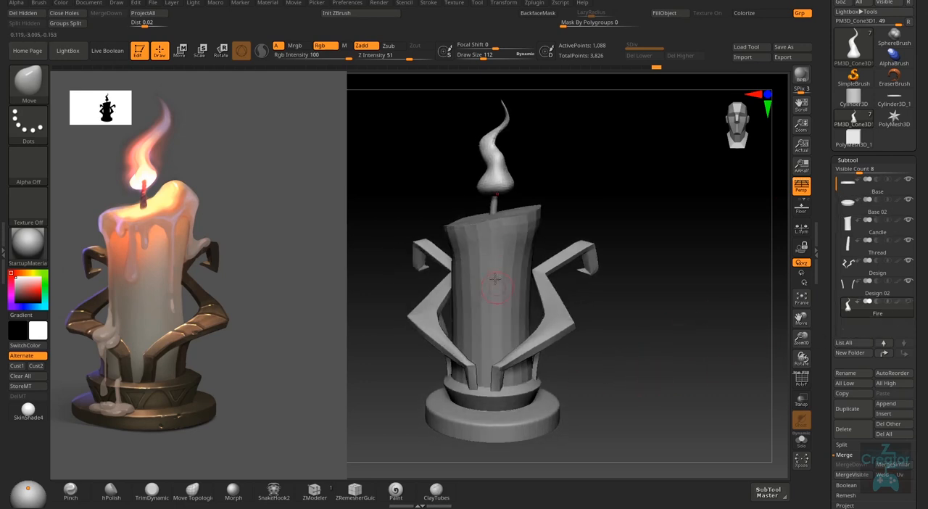
{"action": "right_click_drag", "start_coordinate": [666, 345], "coordinate": [507, 392]}
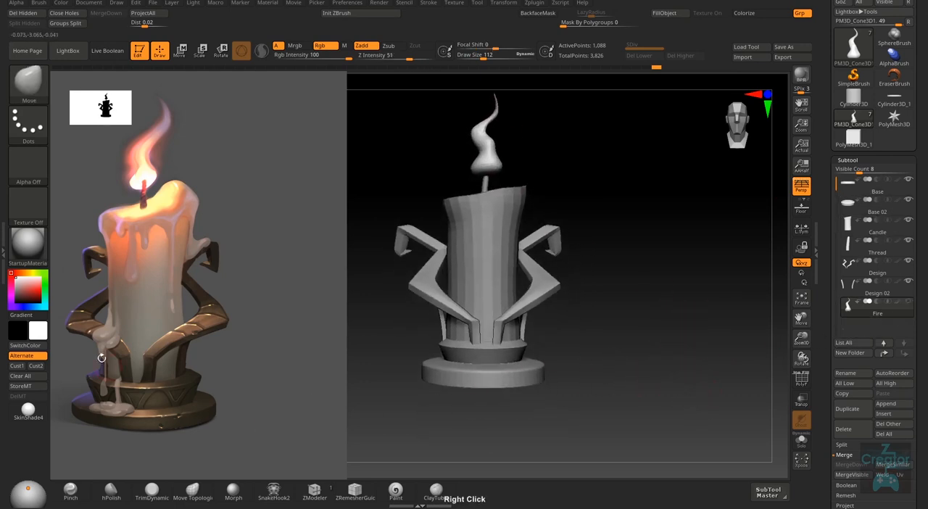
{"action": "left_click", "coordinate": [30, 291]}
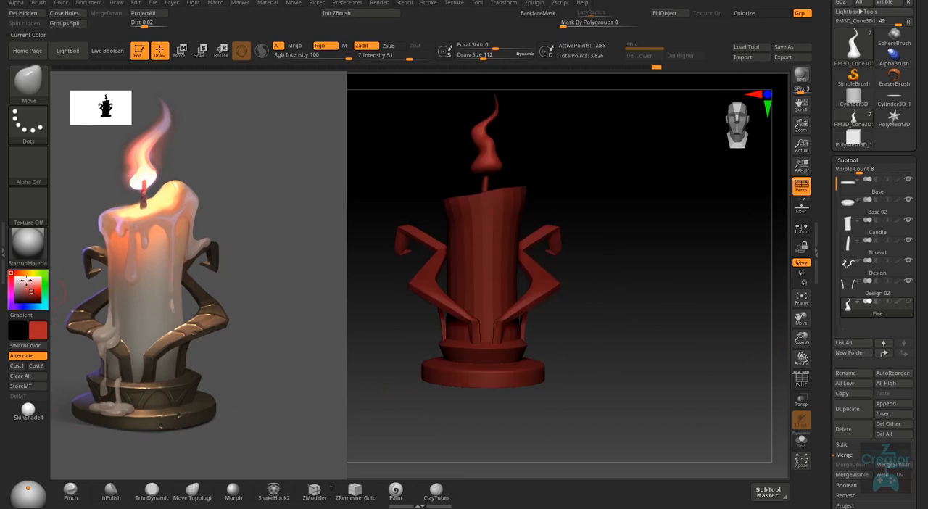
{"action": "left_click", "coordinate": [29, 412]}
{"action": "left_click", "coordinate": [29, 288]}
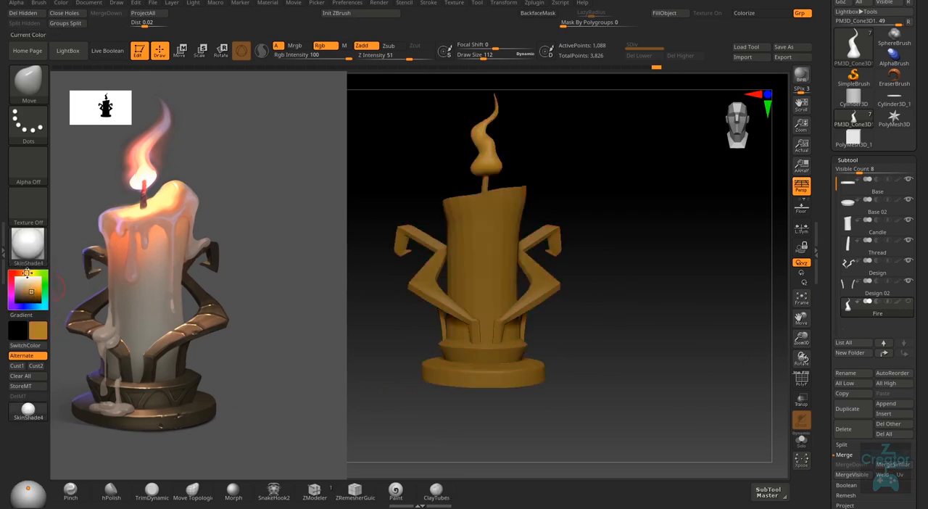
{"action": "left_click", "coordinate": [29, 288]}
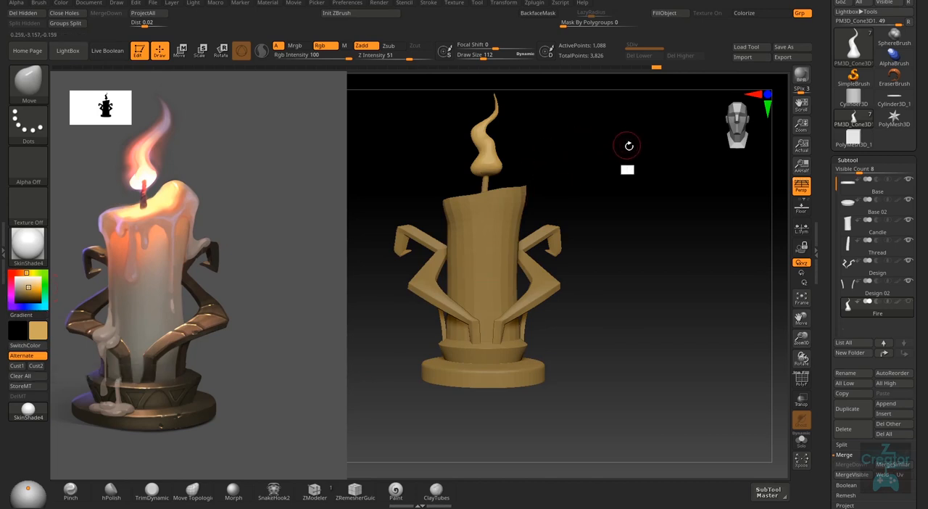
{"action": "right_click_drag", "start_coordinate": [628, 145], "coordinate": [665, 174]}
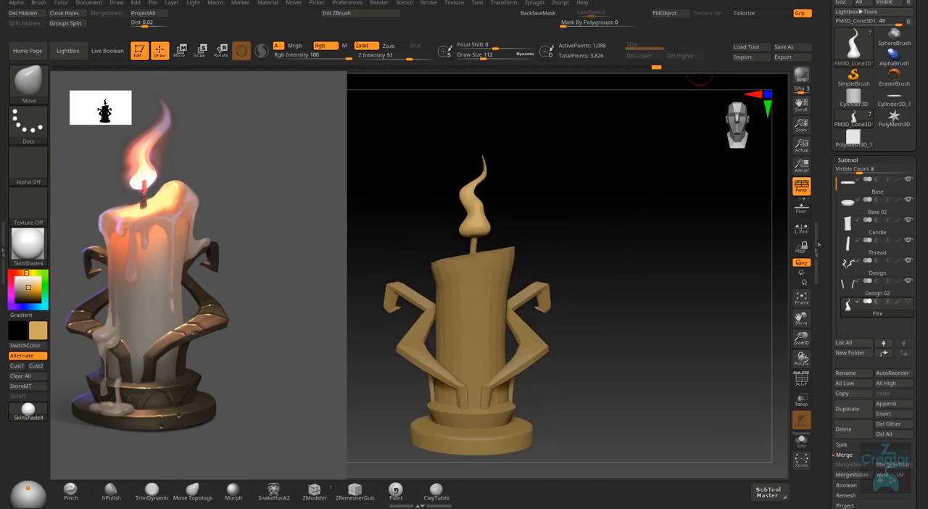
{"action": "left_click", "coordinate": [680, 14]}
{"action": "left_click", "coordinate": [63, 3]}
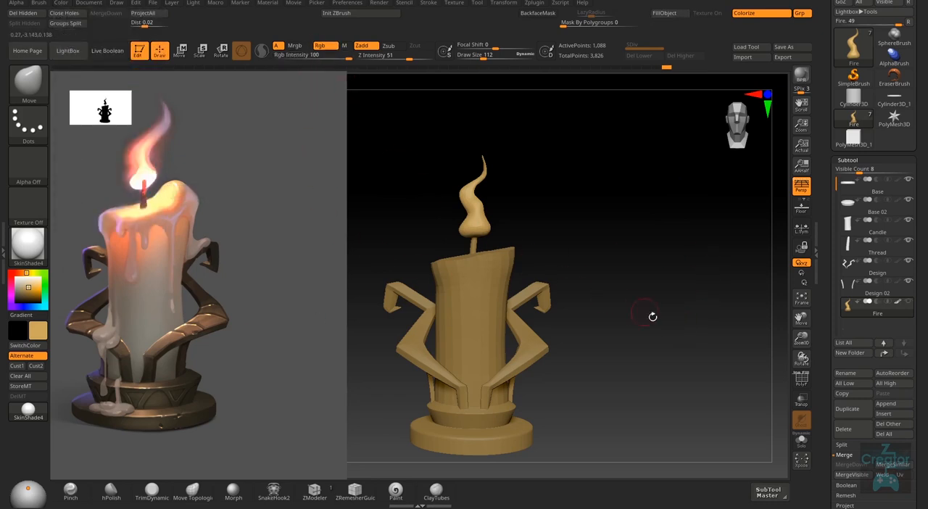
- Reset the current colour to white and the current material to the StartupMaterial
{"action": "right_click_drag", "start_coordinate": [666, 367], "coordinate": [638, 381]}
{"action": "left_click_drag", "start_coordinate": [21, 284], "coordinate": [13, 273]}
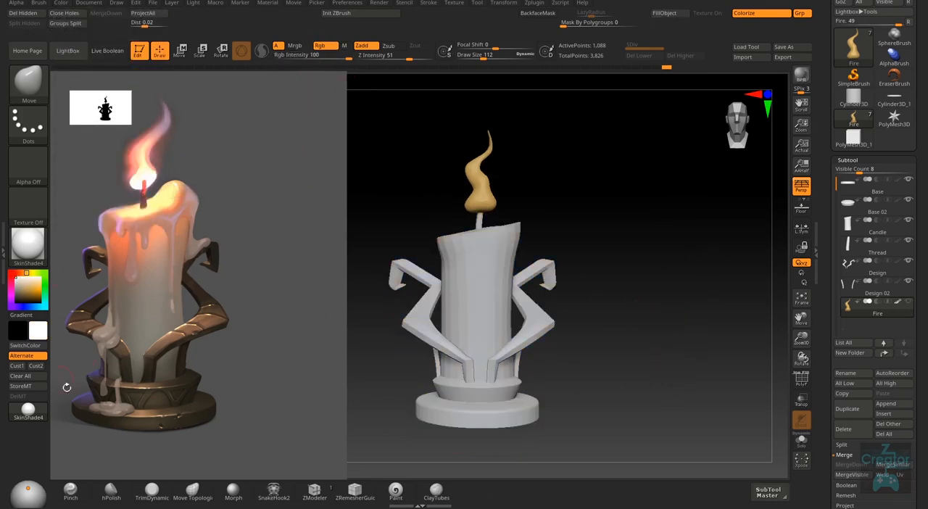
{"action": "left_click", "coordinate": [28, 245]}
{"action": "left_click", "coordinate": [83, 206]}
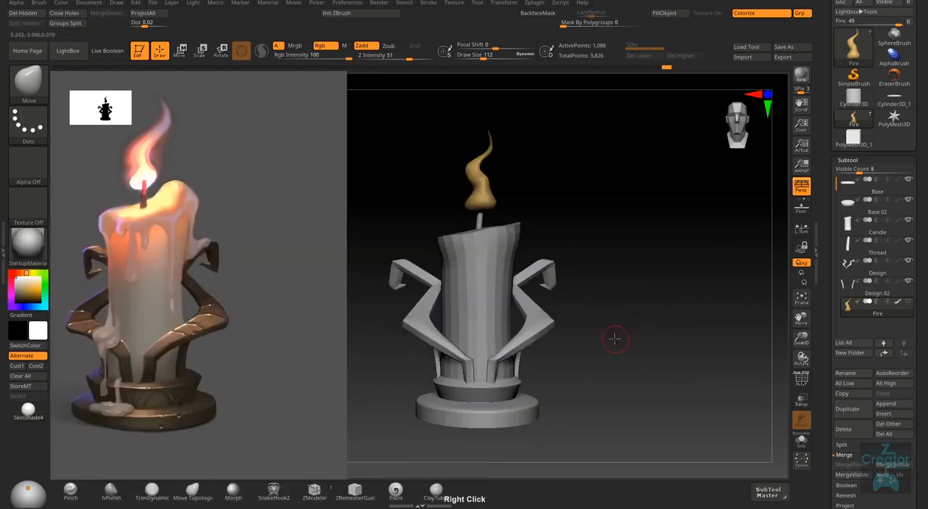
{"action": "right_click_drag", "start_coordinate": [682, 369], "coordinate": [645, 328], "text": "ctrl"}
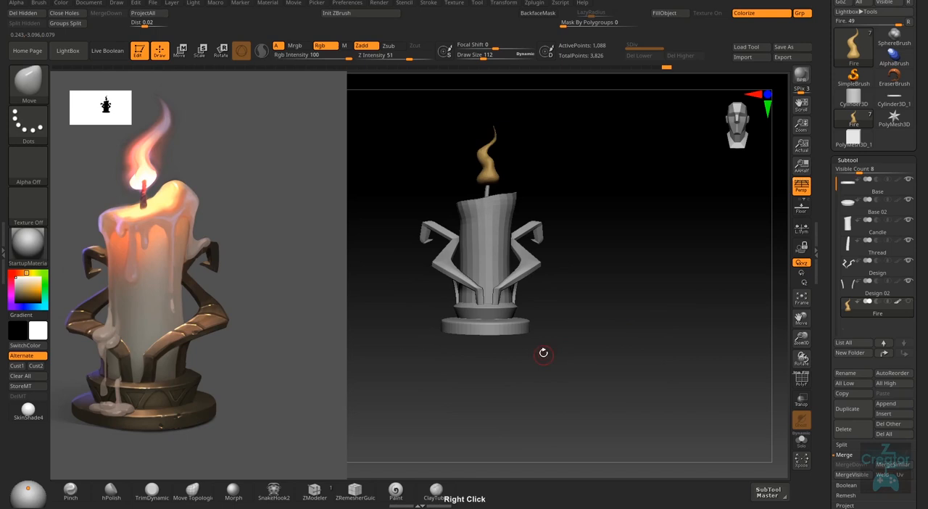
- Fill the Design subtool, the holder's large curved arms, with the Gold material in Mrgb mode
{"action": "right_click_drag", "start_coordinate": [538, 259], "coordinate": [538, 304]}
{"action": "left_click", "coordinate": [546, 294], "text": "alt"}
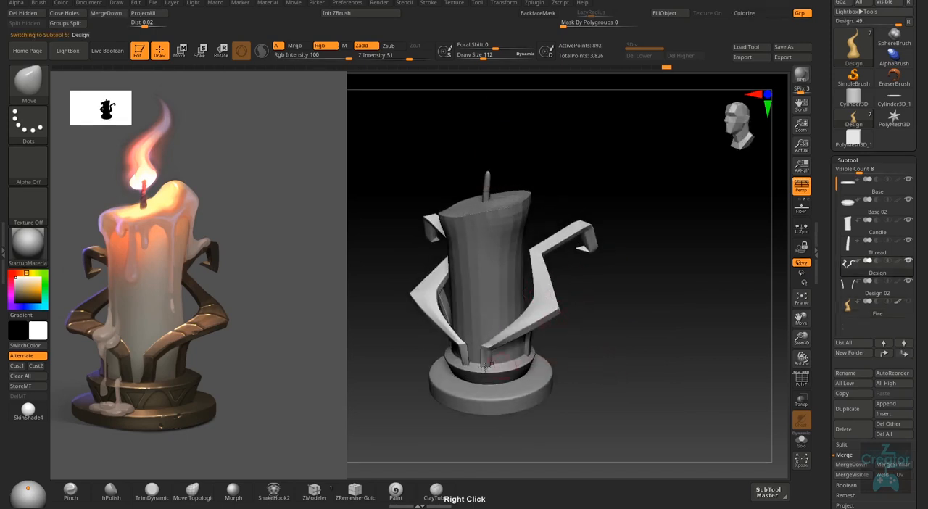
{"action": "left_click", "coordinate": [28, 246]}
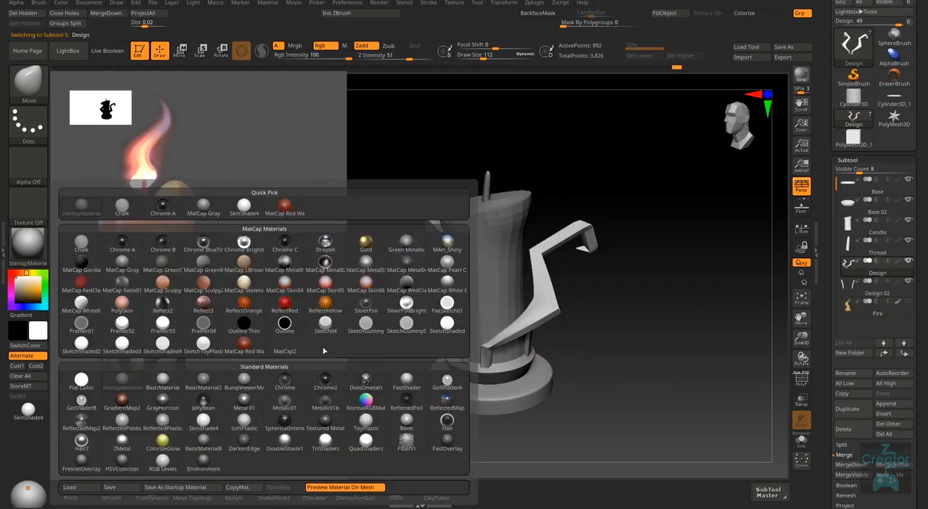
{"action": "left_click", "coordinate": [366, 242]}
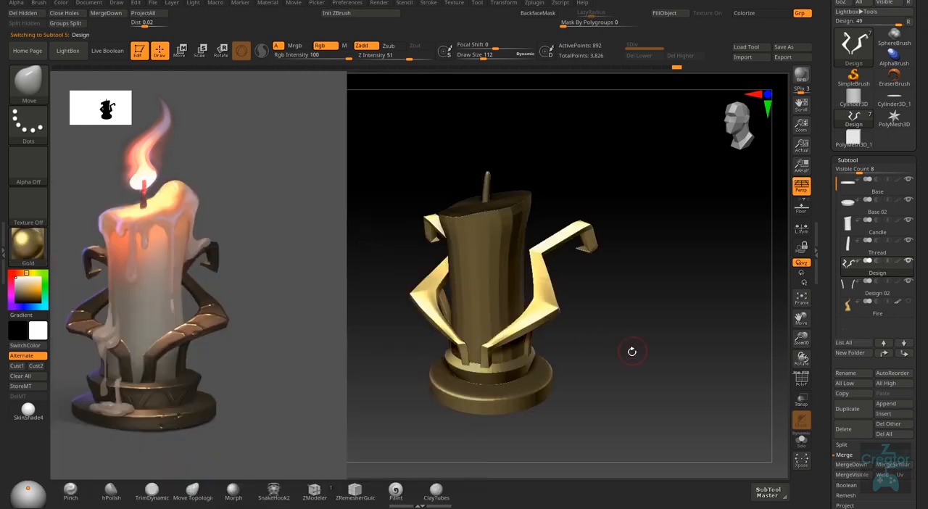
{"action": "right_click_drag", "start_coordinate": [631, 352], "coordinate": [630, 347]}
{"action": "left_click", "coordinate": [303, 46]}
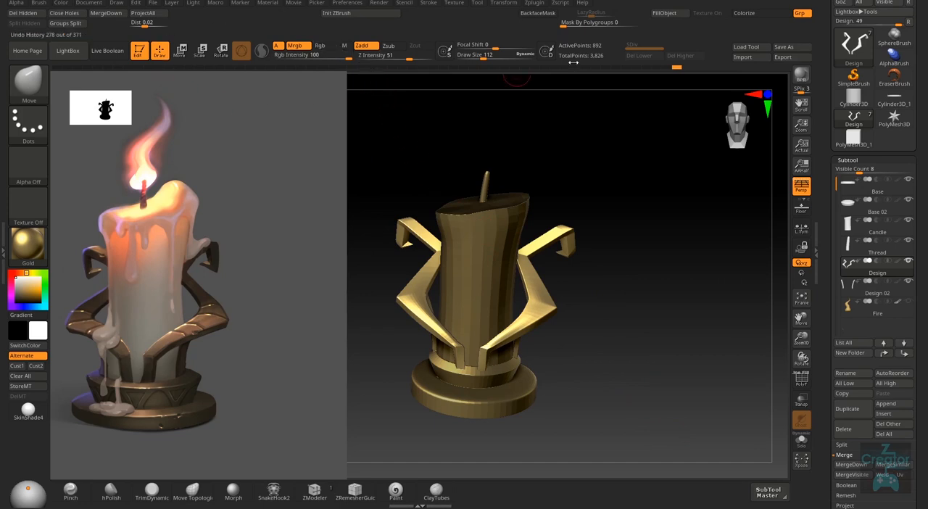
{"action": "left_click", "coordinate": [678, 13]}
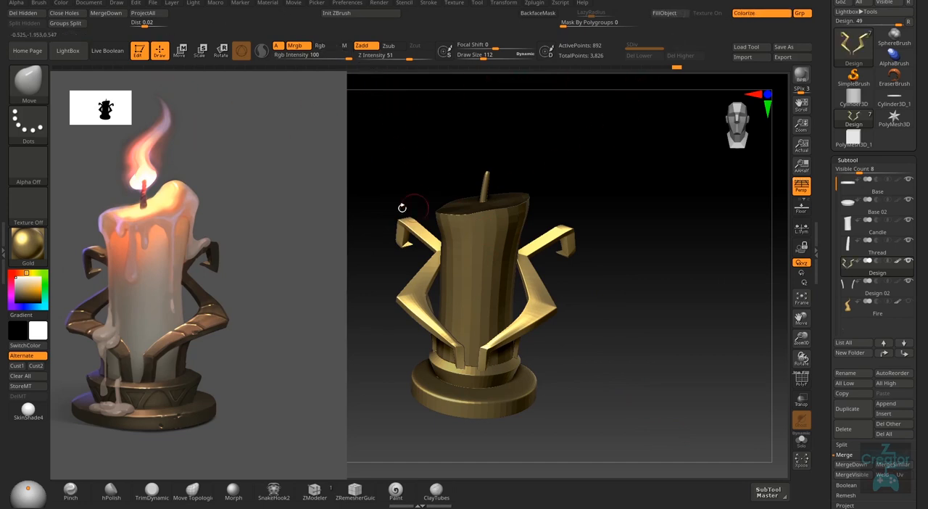
{"action": "left_click", "coordinate": [66, 4]}
{"action": "left_click_drag", "start_coordinate": [609, 367], "coordinate": [607, 351]}
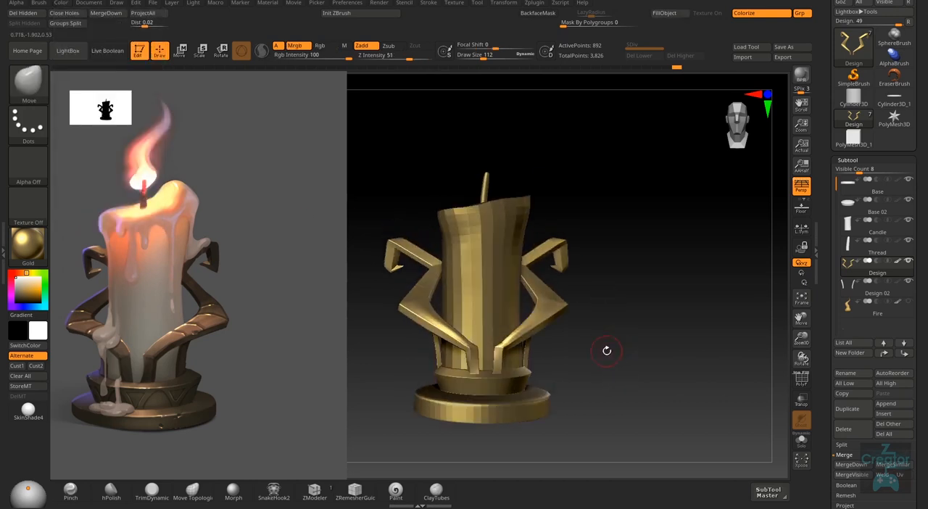
- Fill the Design 02 subtool, the remaining holder arms, with the same Gold material
{"action": "right_click_drag", "start_coordinate": [713, 358], "coordinate": [689, 372]}
{"action": "left_click", "coordinate": [902, 293]}
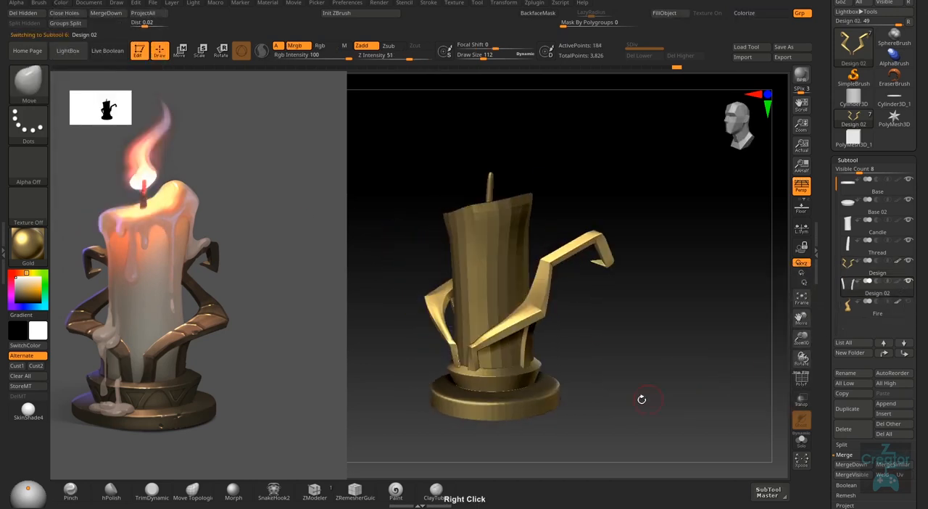
{"action": "right_click_drag", "start_coordinate": [641, 399], "coordinate": [541, 357]}
{"action": "left_click", "coordinate": [671, 14]}
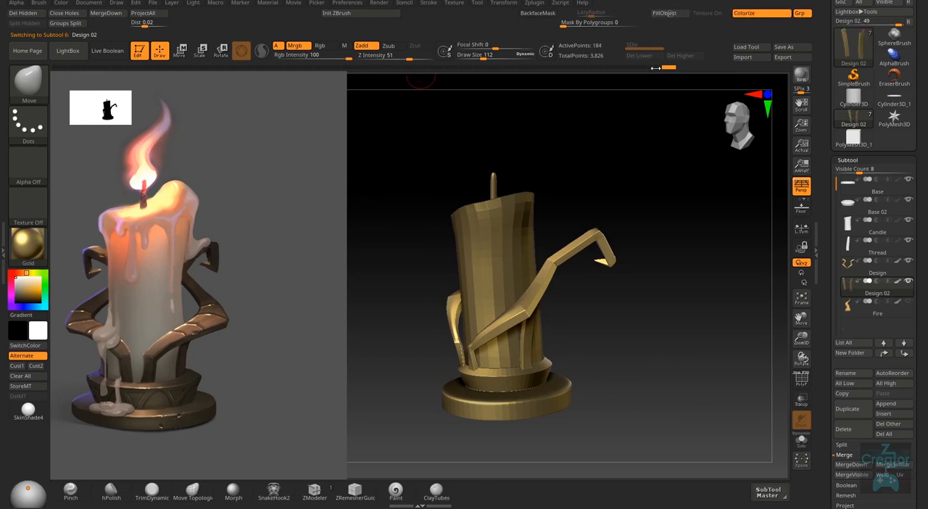
- Switch the current material to SkinShade4 and check the gold arms against the unfilled parts from several angles
{"action": "left_click", "coordinate": [28, 411]}
{"action": "right_click_drag", "start_coordinate": [696, 348], "coordinate": [598, 310]}
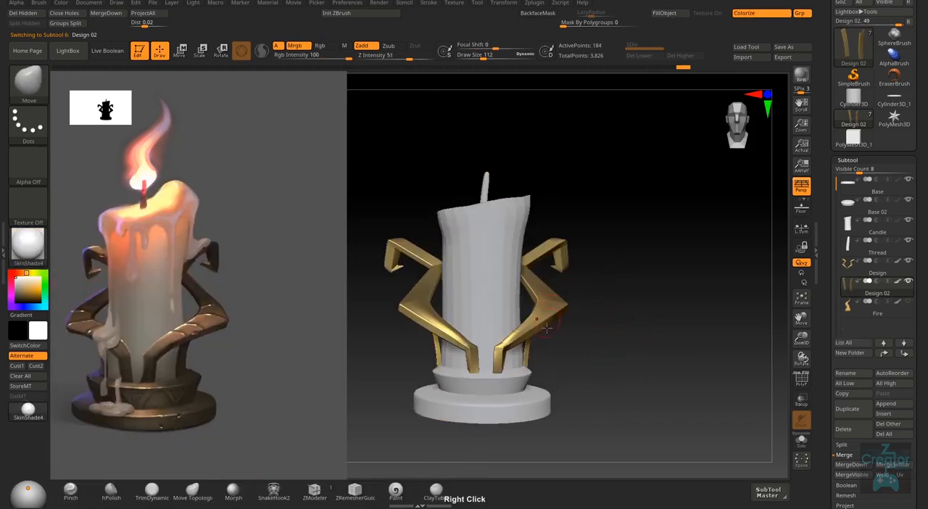
{"action": "right_click_drag", "start_coordinate": [547, 329], "coordinate": [551, 390]}
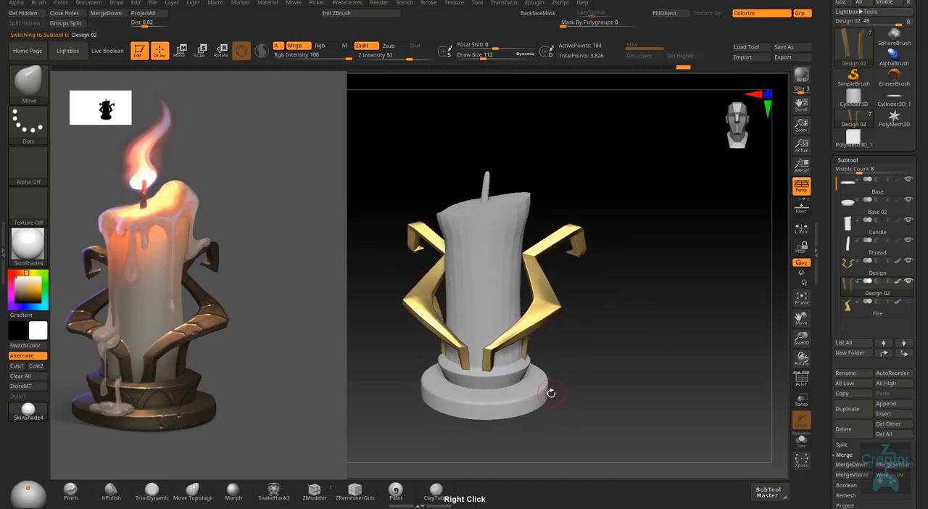
- Fill the Base 02 and Base subtools, the two tiers of the holder's foot, with the Gold material in Mrgb mode
{"action": "left_click", "coordinate": [510, 388], "text": "alt"}
{"action": "left_click", "coordinate": [28, 243]}
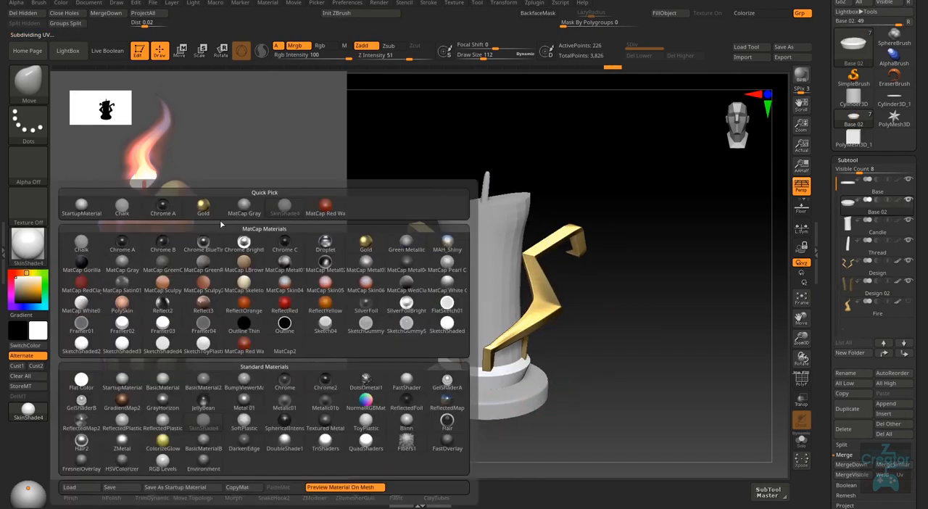
{"action": "left_click", "coordinate": [203, 205]}
{"action": "left_click", "coordinate": [744, 13]}
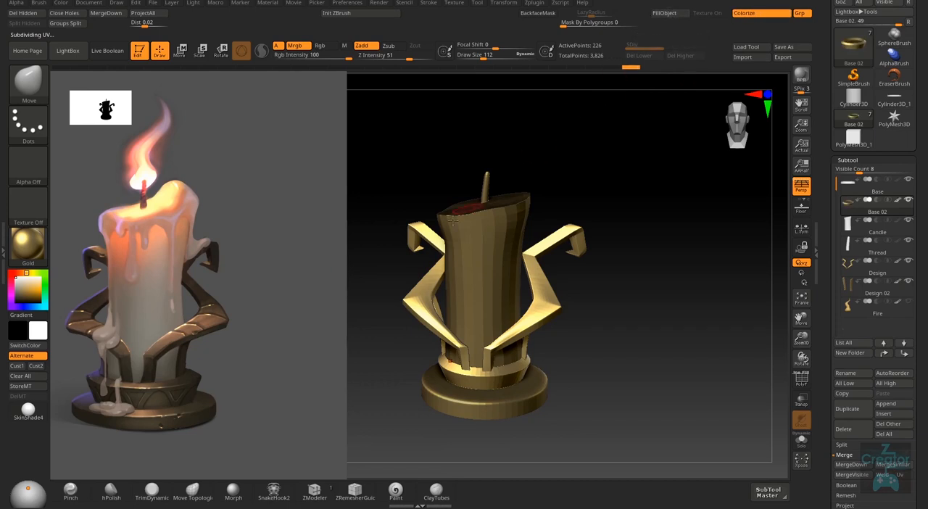
{"action": "left_click", "coordinate": [492, 396], "text": "alt"}
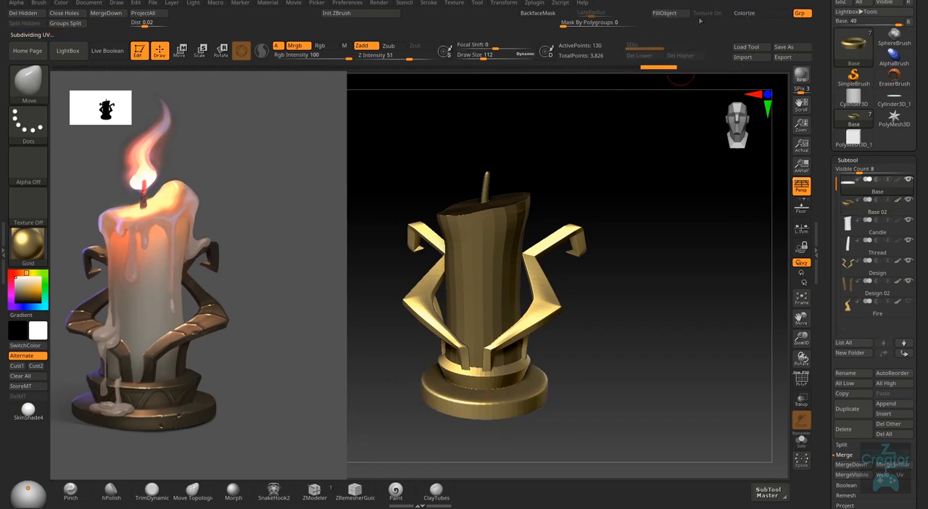
{"action": "left_click", "coordinate": [755, 12]}
- Fill the Candle and Thread subtools with white and the SkinShade4 material
{"action": "left_click", "coordinate": [499, 310], "text": "alt"}
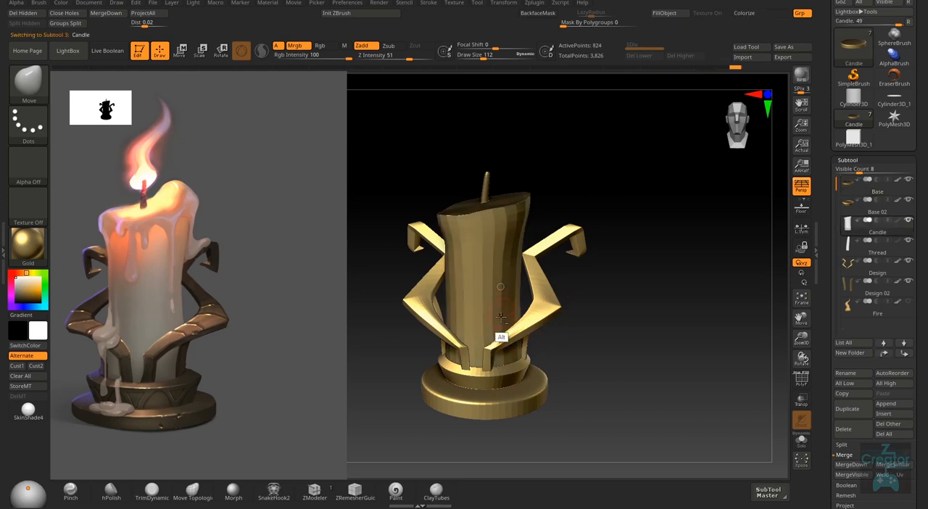
{"action": "right_click_drag", "start_coordinate": [497, 331], "coordinate": [205, 292]}
{"action": "left_click", "coordinate": [28, 411]}
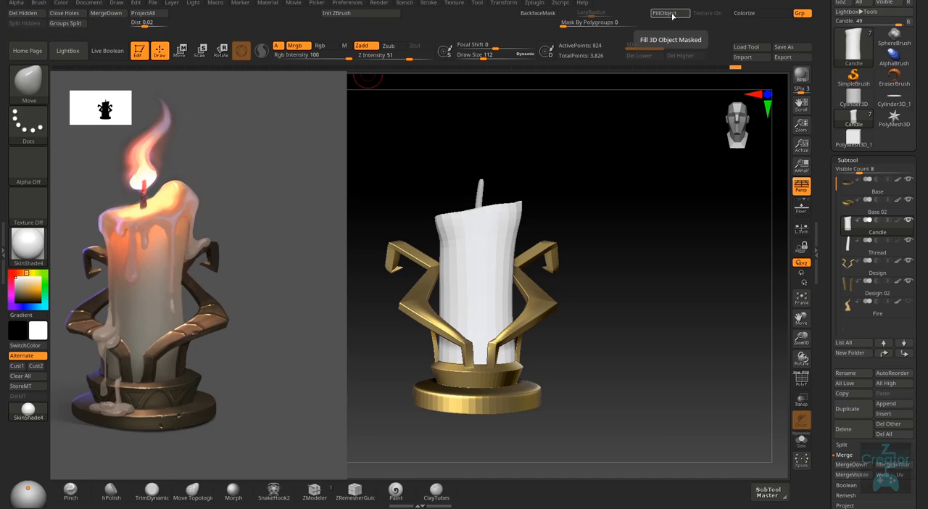
{"action": "left_click", "coordinate": [480, 198], "text": "alt"}
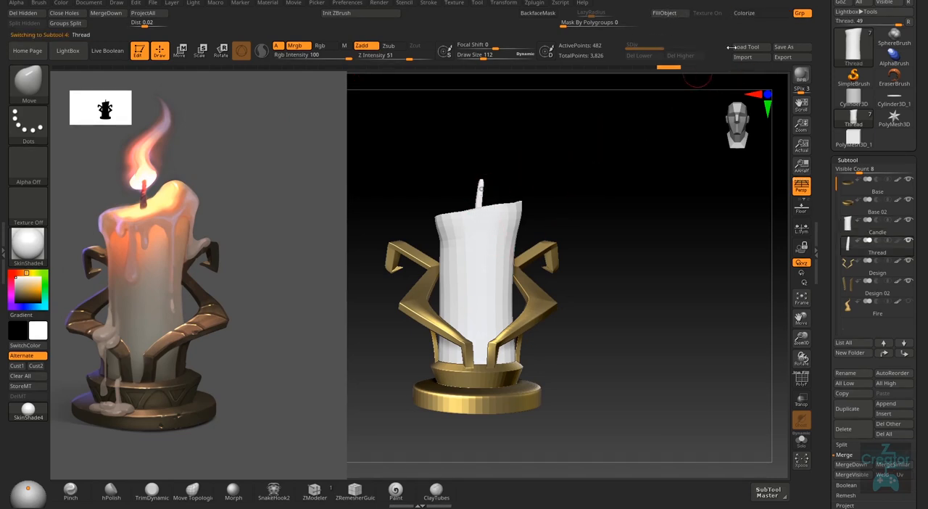
{"action": "left_click", "coordinate": [748, 14]}
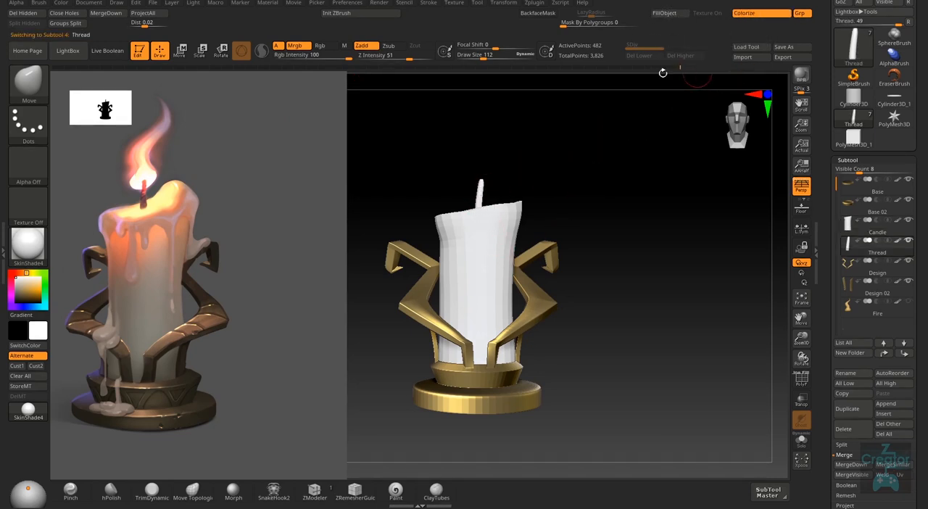
{"action": "right_click_drag", "start_coordinate": [588, 331], "coordinate": [581, 350]}
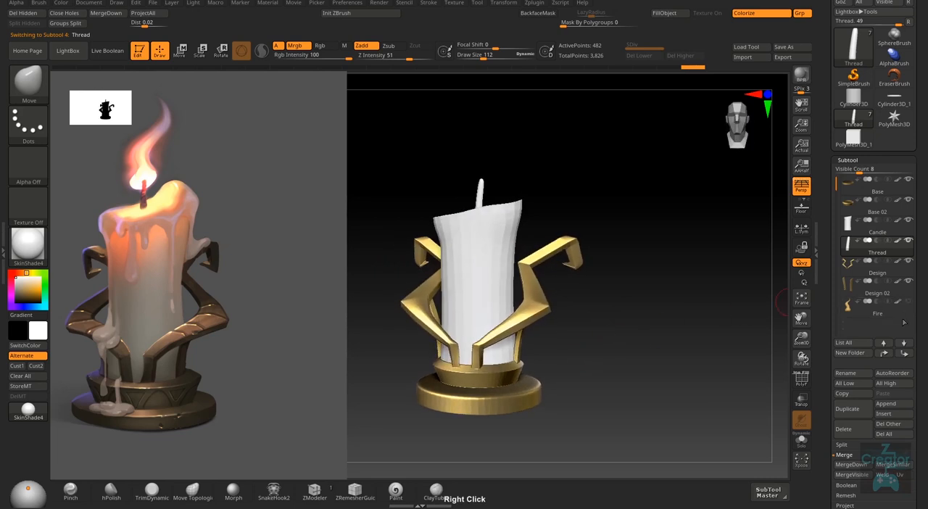
- Fill the Fire subtool above the wick with a bright orange colour and the SkinShade4 material
{"action": "left_click", "coordinate": [877, 308]}
{"action": "right_click_drag", "start_coordinate": [553, 310], "coordinate": [578, 292], "text": "shift"}
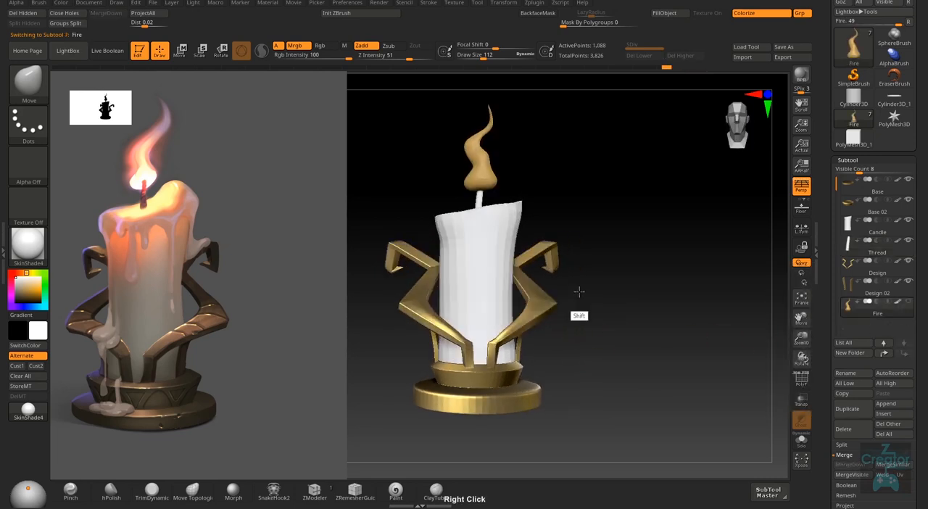
{"action": "left_click", "coordinate": [23, 273]}
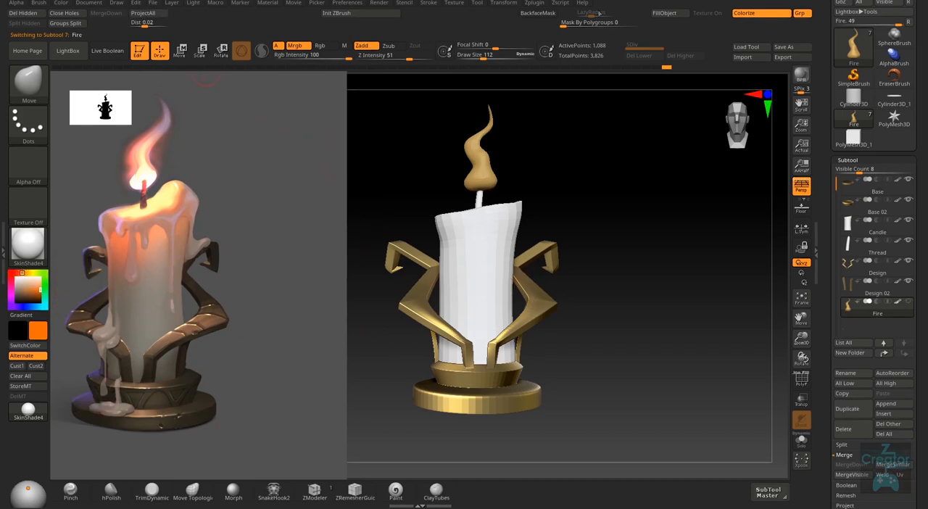
{"action": "left_click", "coordinate": [664, 13]}
{"action": "right_click_drag", "start_coordinate": [630, 351], "coordinate": [637, 373], "text": "ctrl"}
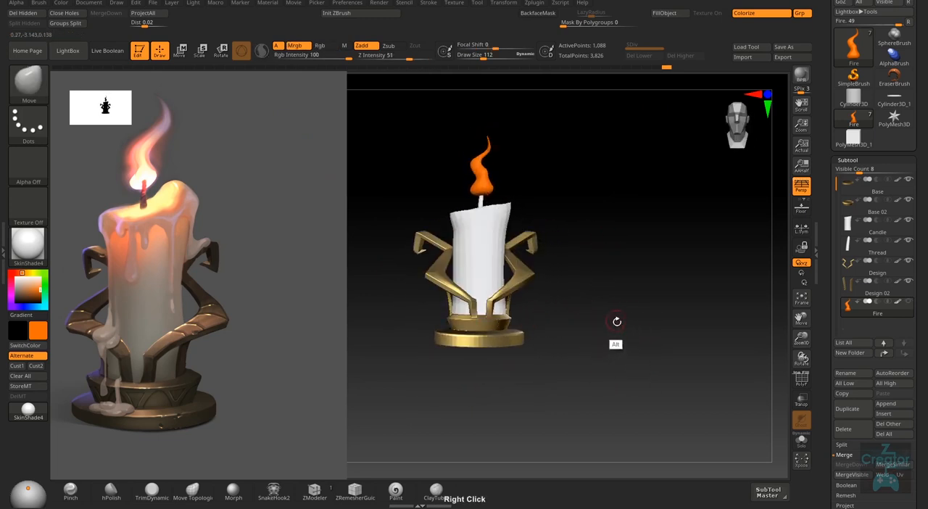
{"action": "right_click_drag", "start_coordinate": [616, 321], "coordinate": [620, 365], "text": "alt"}
{"action": "right_click_drag", "start_coordinate": [559, 374], "coordinate": [569, 396], "text": "ctrl"}
{"action": "mouse_move", "coordinate": [568, 396]}
{"action": "right_mouse_down"}
{"action": "mouse_move", "coordinate": [544, 408]}
{"action": "mouse_move", "coordinate": [564, 407]}
{"action": "right_mouse_up"}
{"action": "right_click_drag", "start_coordinate": [626, 372], "coordinate": [649, 351], "text": "alt"}
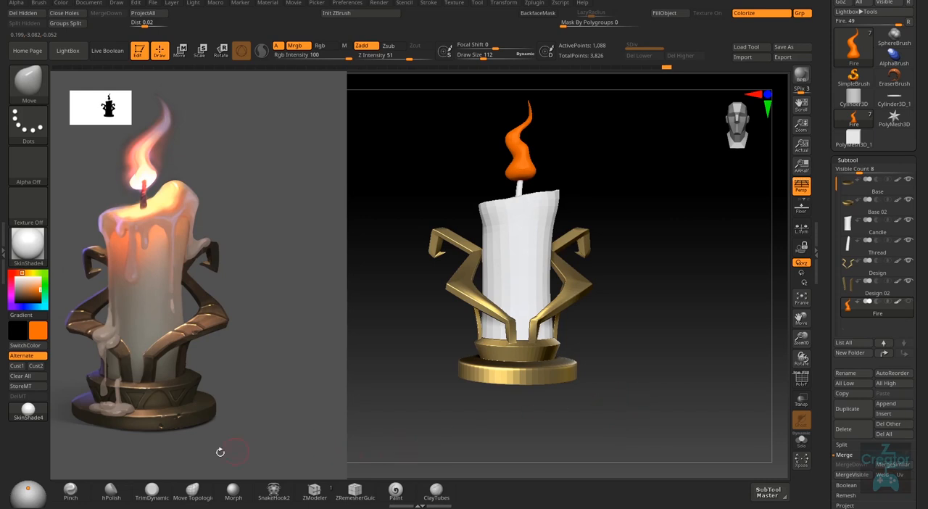
- Switch the current material to StartupMaterial and check the filled candle and holder from above
{"action": "left_click", "coordinate": [27, 243]}
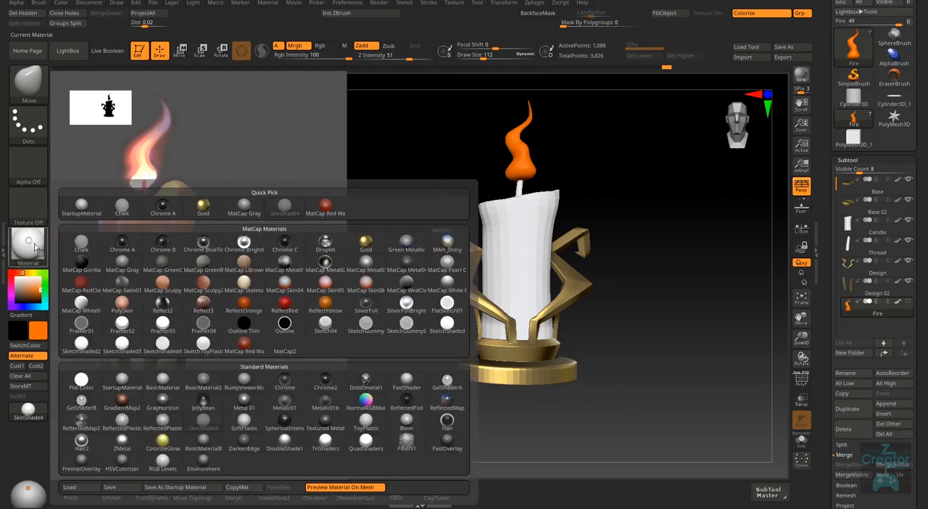
{"action": "left_click", "coordinate": [81, 209]}
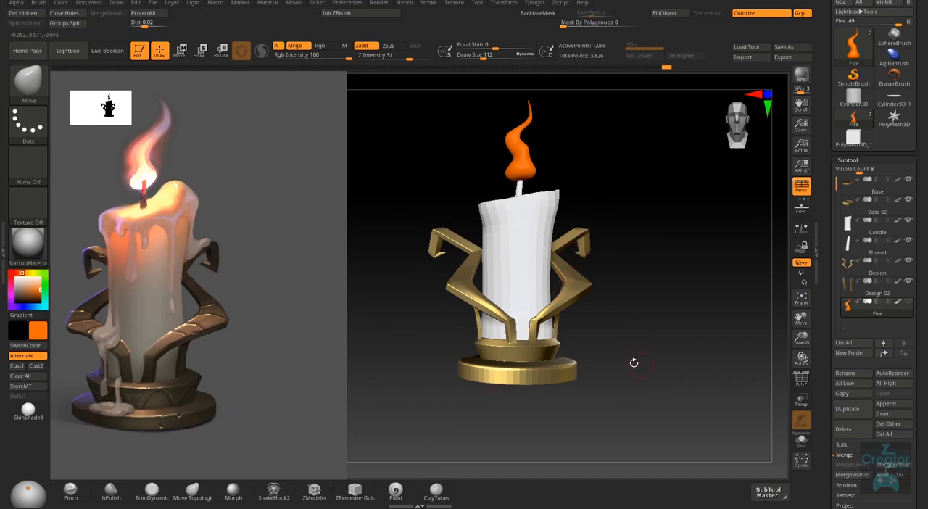
{"action": "right_click_drag", "start_coordinate": [594, 289], "coordinate": [586, 323]}
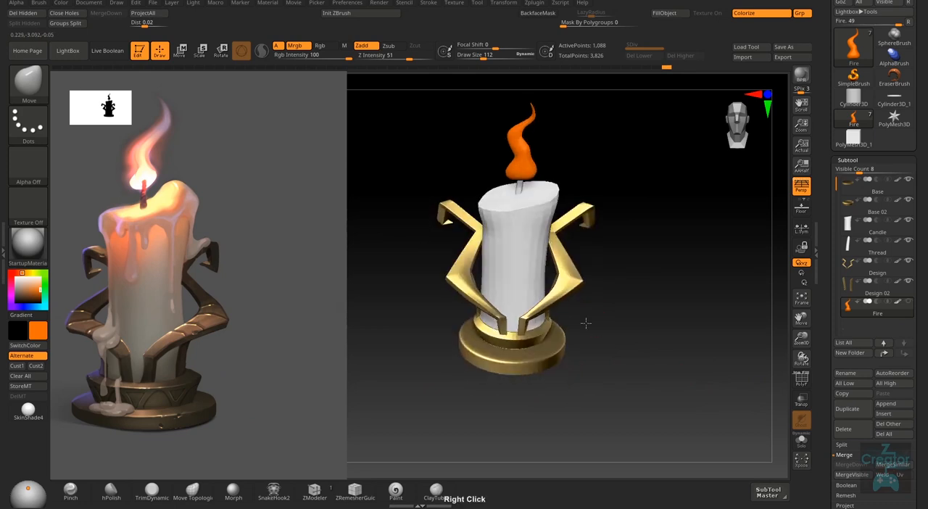
- Make the Design subtool, the holder's large curved arms, active and set the current material to BasicMaterial
{"action": "left_click", "coordinate": [567, 285], "text": "alt"}
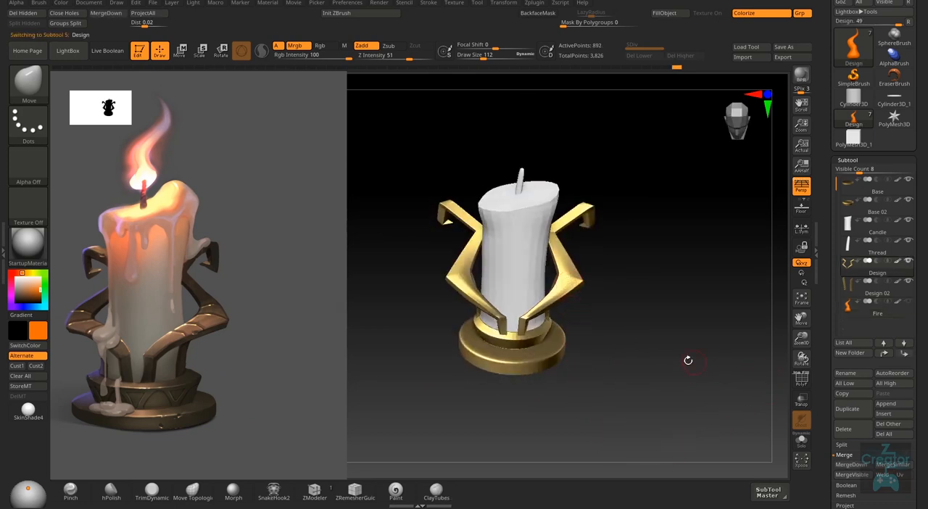
{"action": "left_click", "coordinate": [33, 250]}
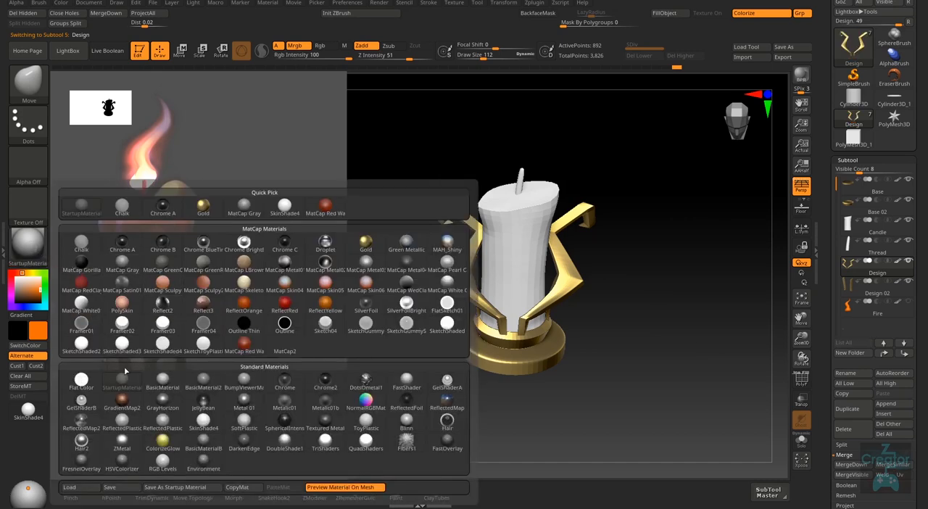
{"action": "mouse_move", "coordinate": [172, 384]}
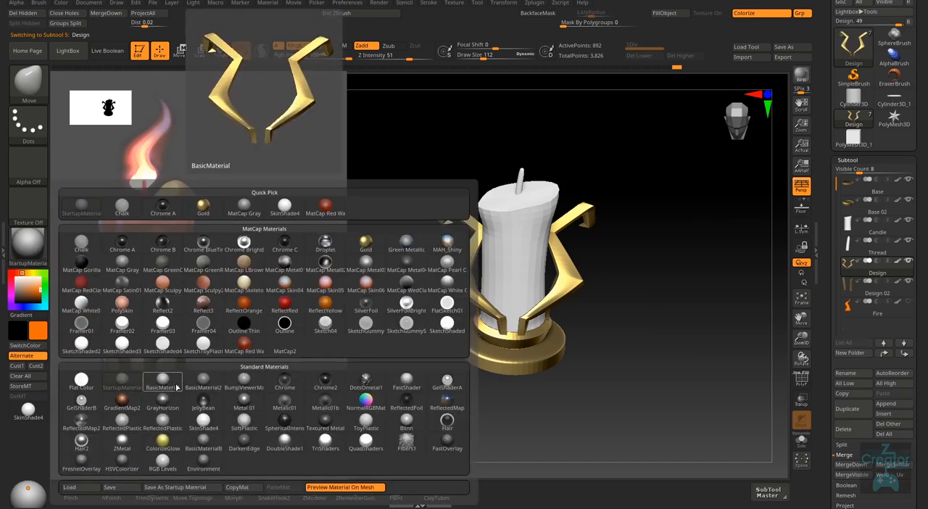
{"action": "left_click", "coordinate": [166, 384]}
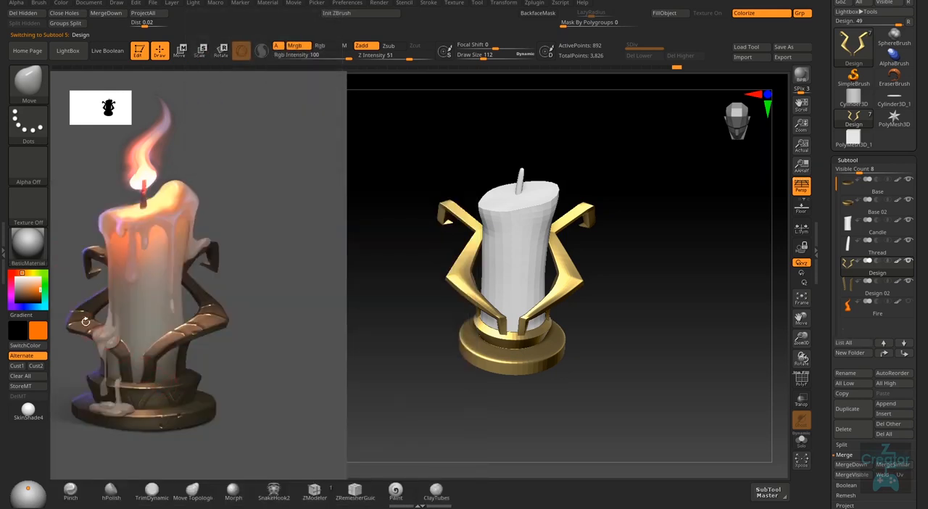
- Try MatCap Red Wax as the current material for the Design arms and return to BasicMaterial
{"action": "left_click", "coordinate": [32, 253]}
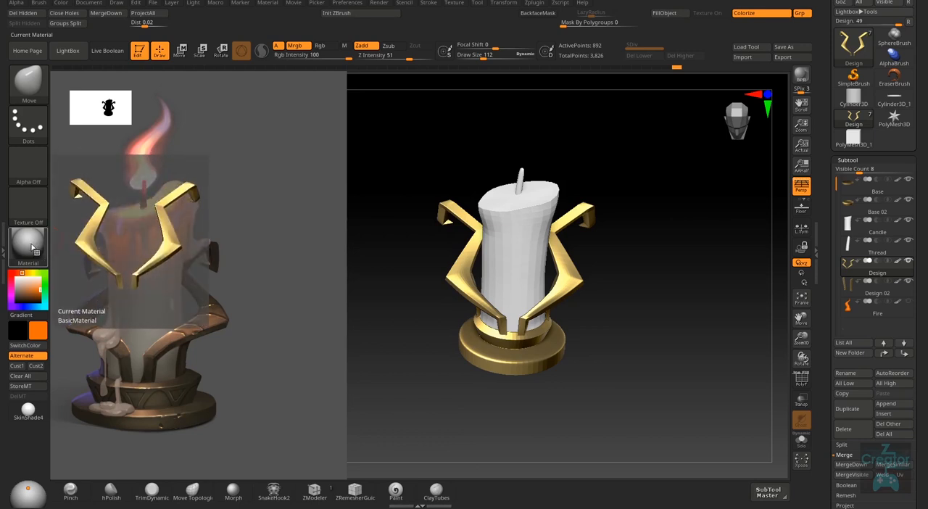
{"action": "left_click", "coordinate": [32, 248]}
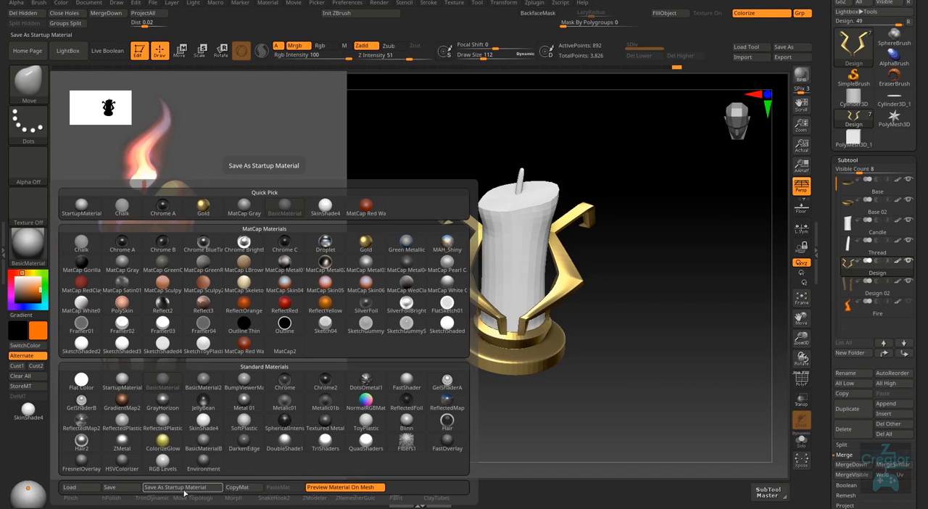
{"action": "left_click", "coordinate": [27, 247]}
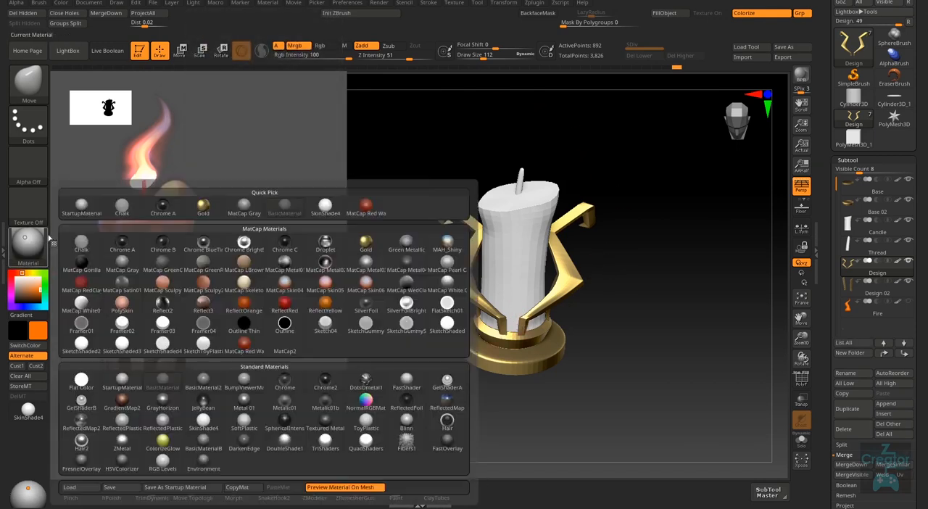
{"action": "left_click", "coordinate": [378, 216]}
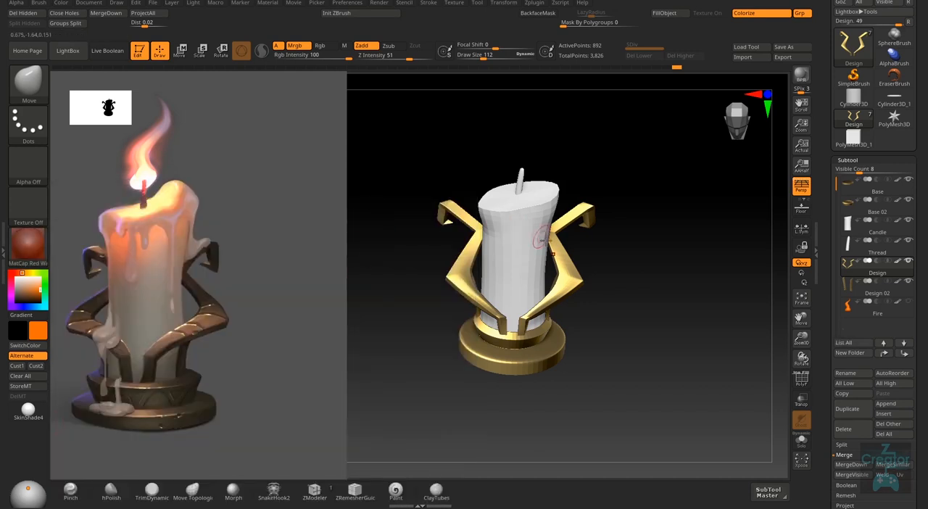
{"action": "left_click", "coordinate": [35, 252]}
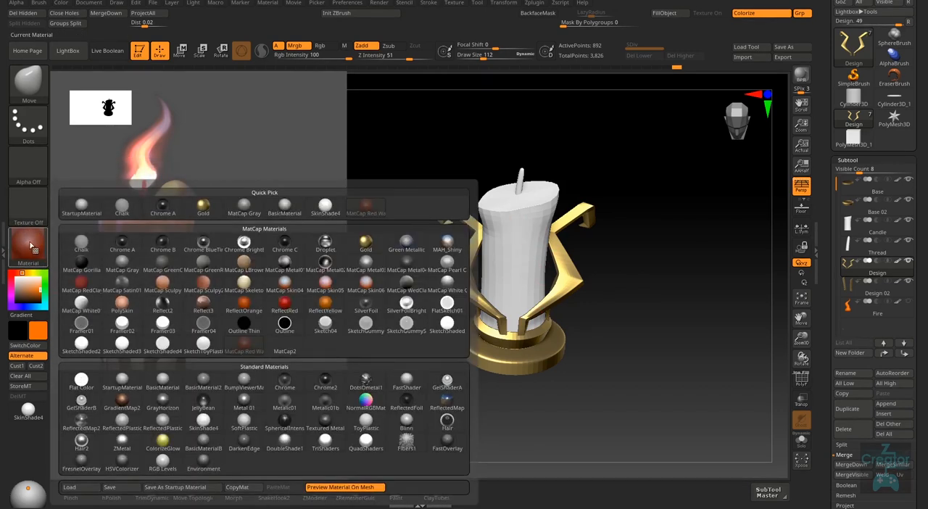
{"action": "left_click", "coordinate": [166, 381]}
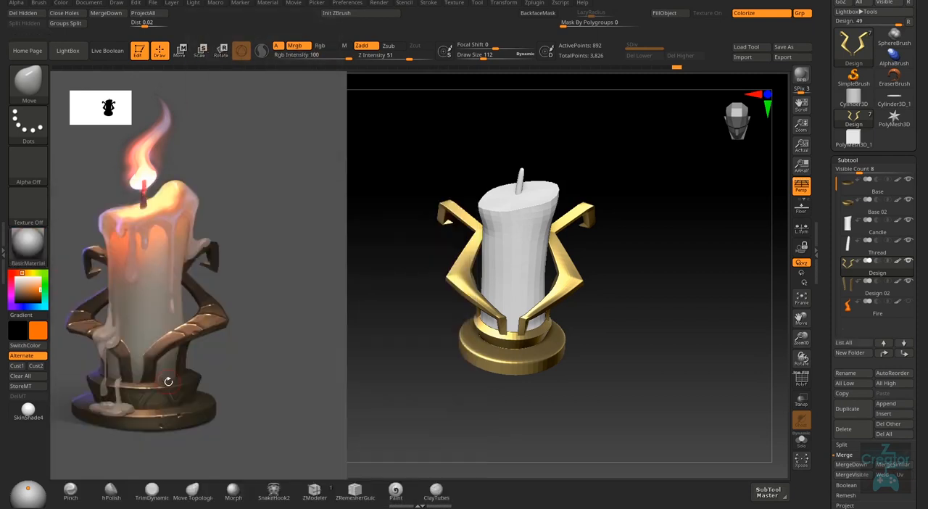
- Fill the Design subtool with BasicMaterial in the current orange and refill it with white
{"action": "left_click", "coordinate": [27, 245]}
{"action": "right_click_drag", "start_coordinate": [658, 372], "coordinate": [771, 365]}
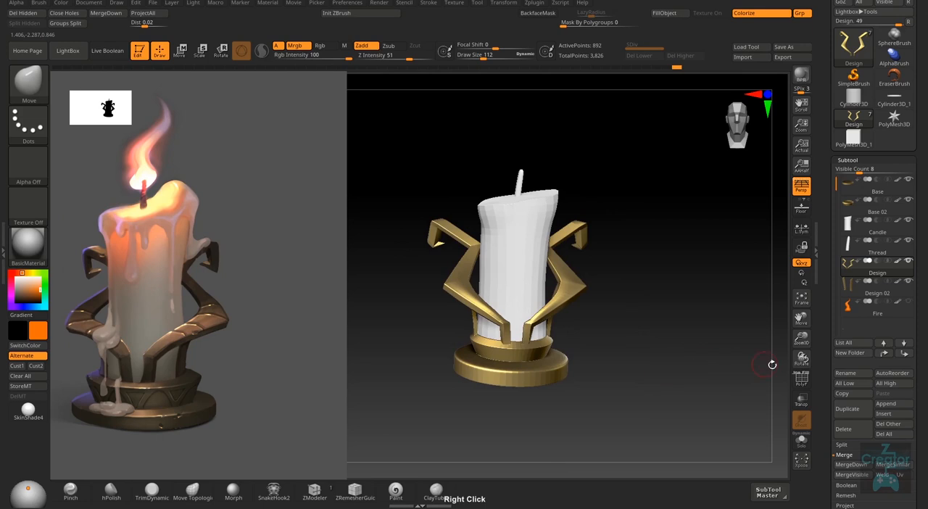
{"action": "left_click", "coordinate": [676, 15]}
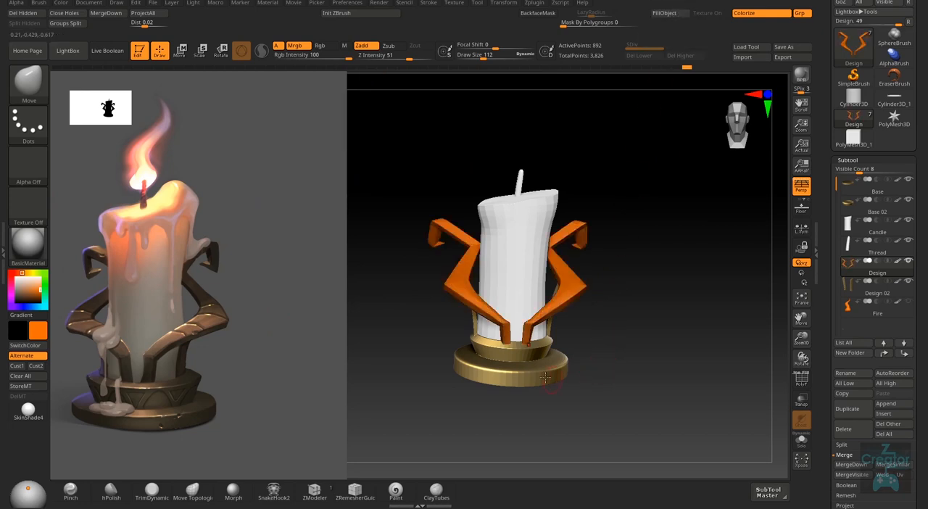
{"action": "left_click", "coordinate": [11, 274]}
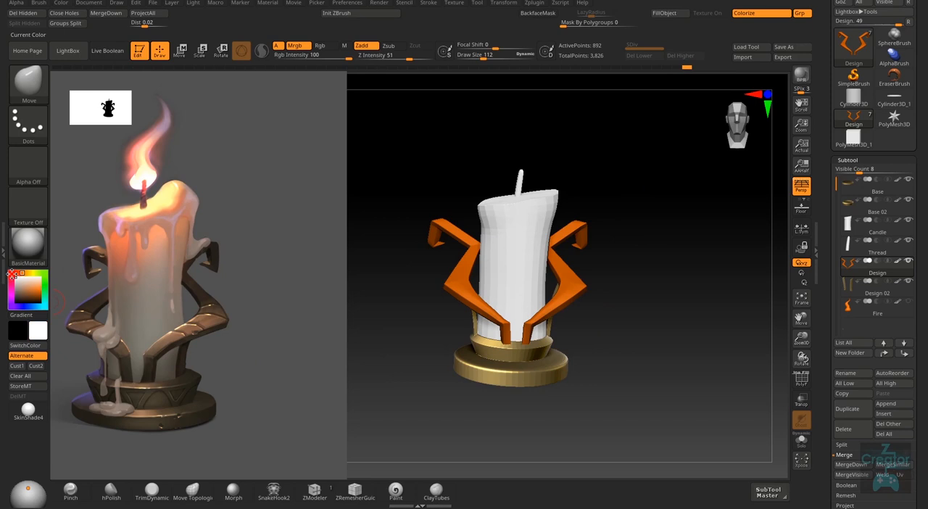
{"action": "left_click", "coordinate": [676, 13]}
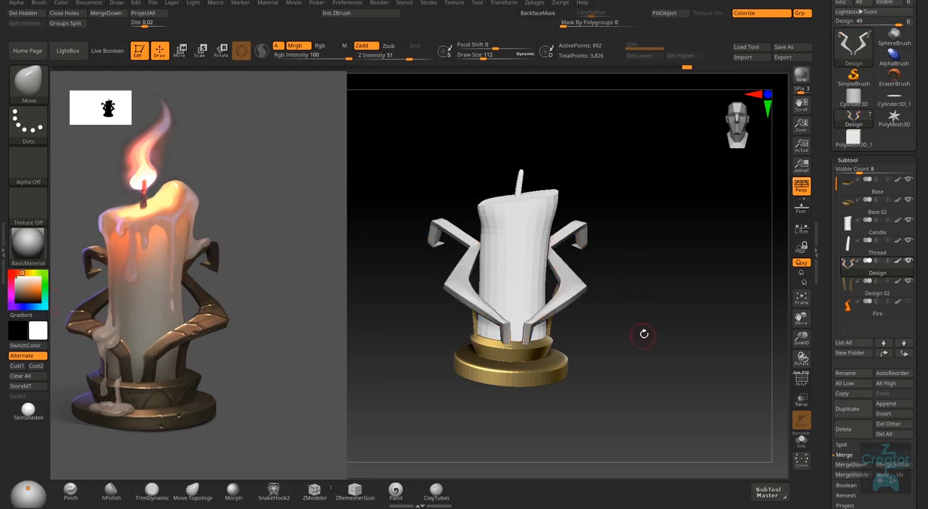
- Set the current material to SkinShade4 and inspect the refilled Design arms up close
{"action": "left_click", "coordinate": [27, 245]}
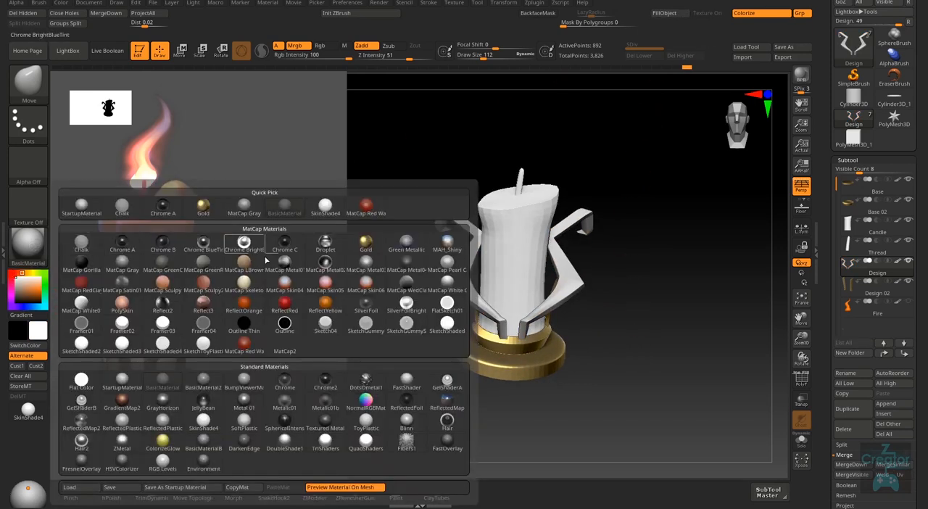
{"action": "left_click", "coordinate": [28, 245]}
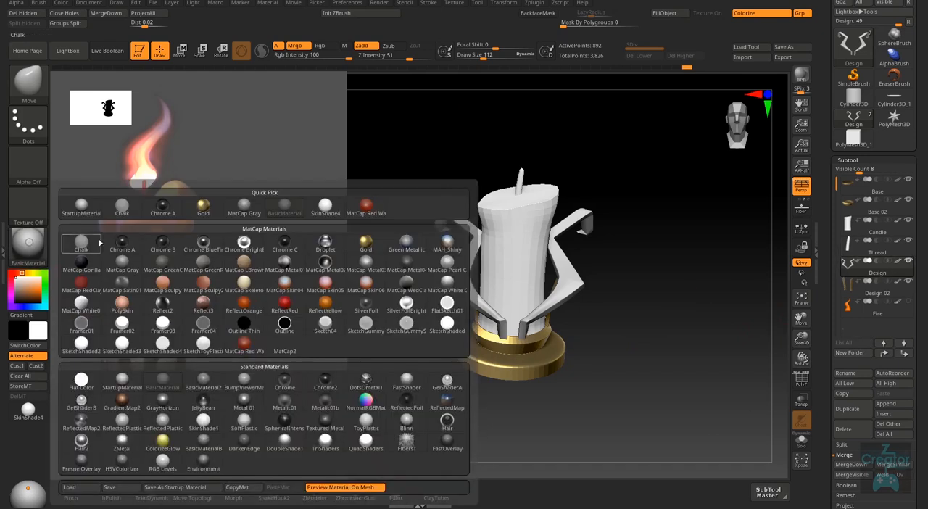
{"action": "left_click", "coordinate": [328, 205]}
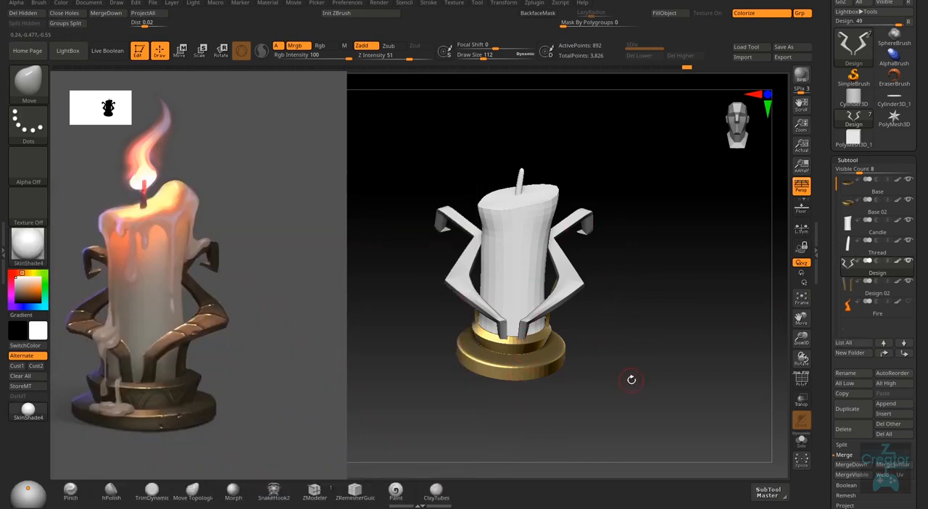
{"action": "right_click_drag", "start_coordinate": [632, 379], "coordinate": [610, 340]}
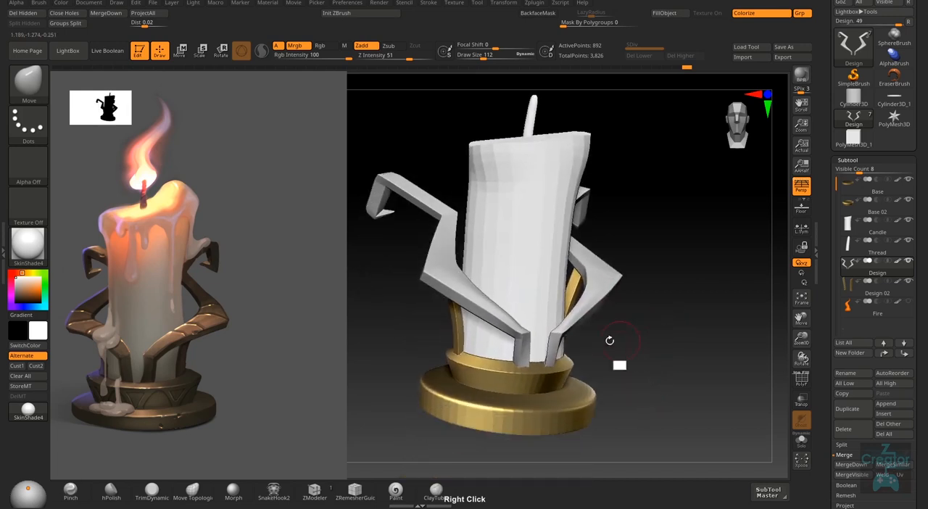
- Try Flat Color as the current material for the Design arms and return to SkinShade4
{"action": "left_click", "coordinate": [40, 253]}
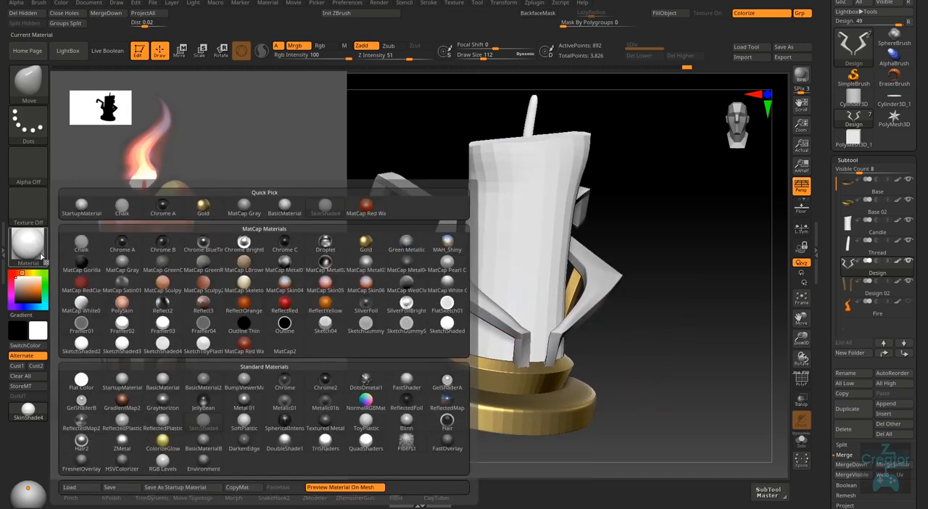
{"action": "mouse_move", "coordinate": [455, 324]}
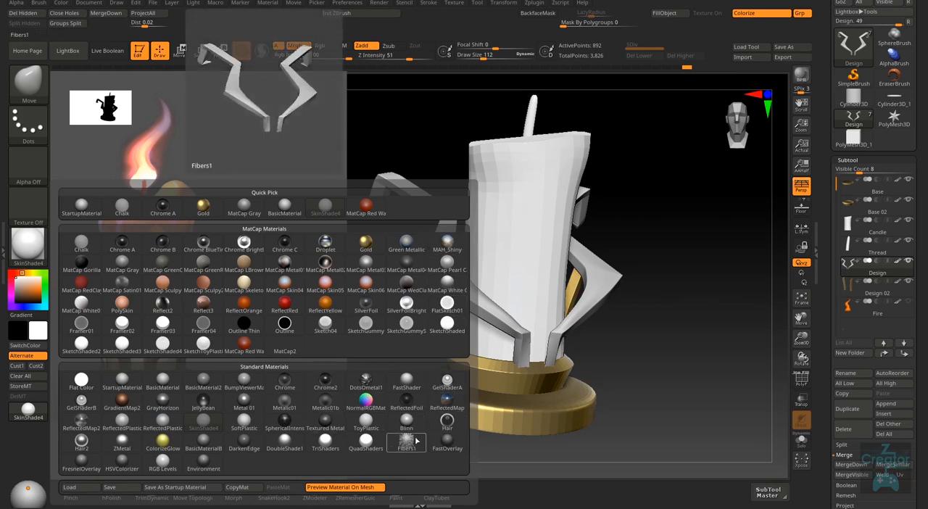
{"action": "left_click", "coordinate": [87, 388]}
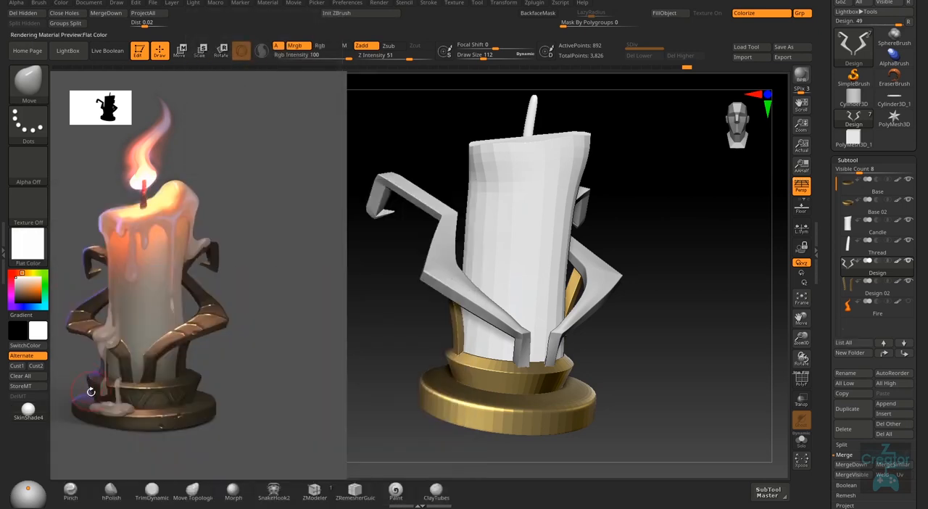
{"action": "right_click_drag", "start_coordinate": [482, 431], "coordinate": [626, 387]}
{"action": "left_click", "coordinate": [40, 425]}
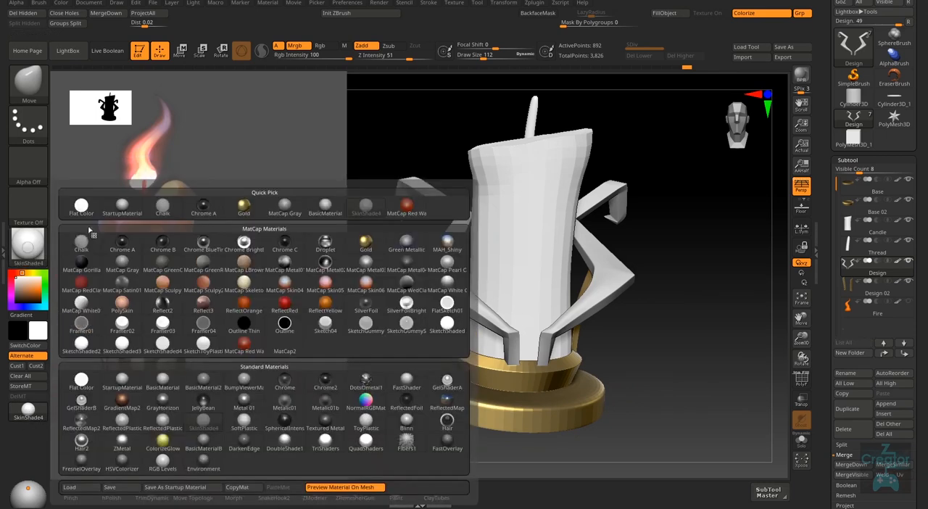
- Set the current material to Flat Color and fill the Design subtool with it in white
{"action": "left_click", "coordinate": [29, 246]}
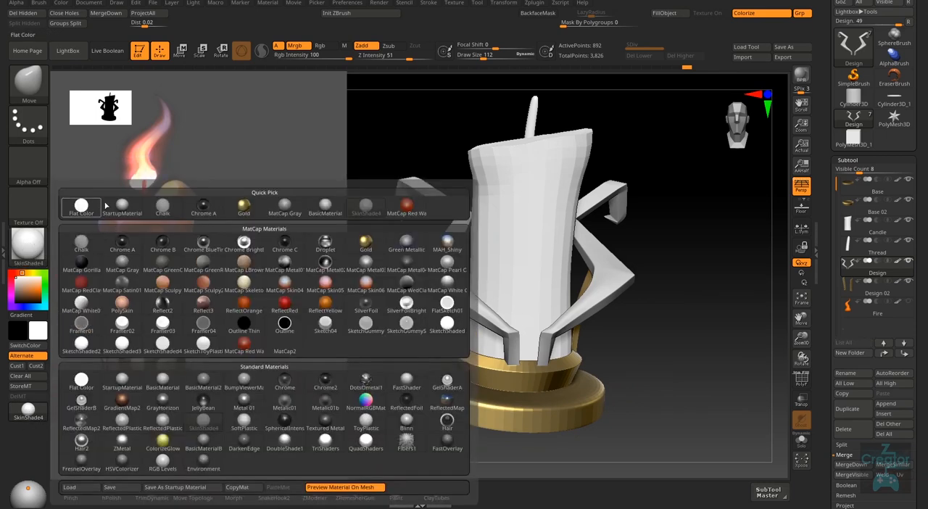
{"action": "left_click", "coordinate": [249, 205]}
{"action": "left_click_drag", "start_coordinate": [39, 256], "coordinate": [383, 248]}
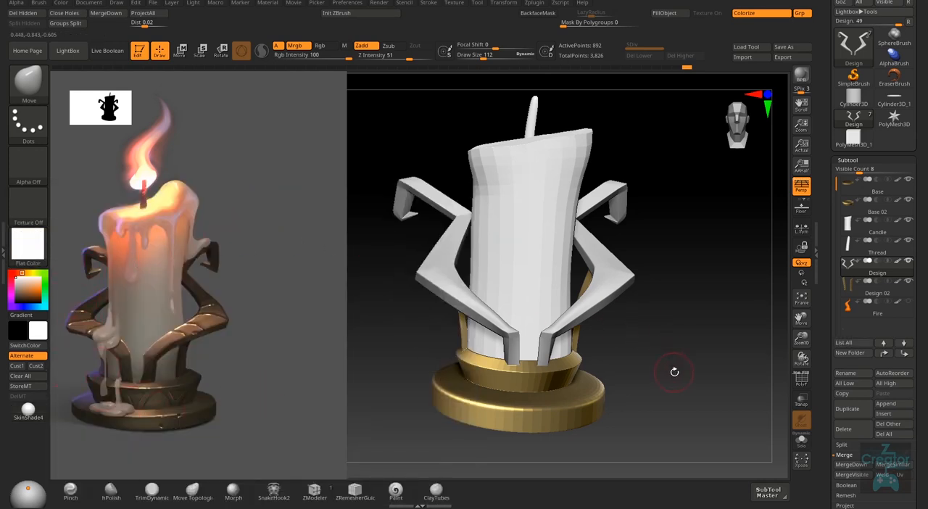
{"action": "left_click_drag", "start_coordinate": [674, 372], "coordinate": [670, 385]}
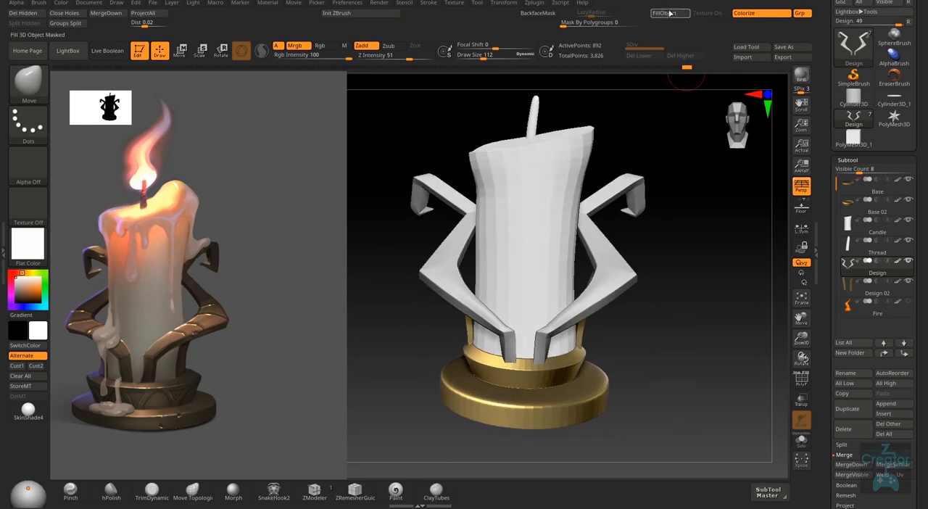
{"action": "left_click", "coordinate": [669, 14]}
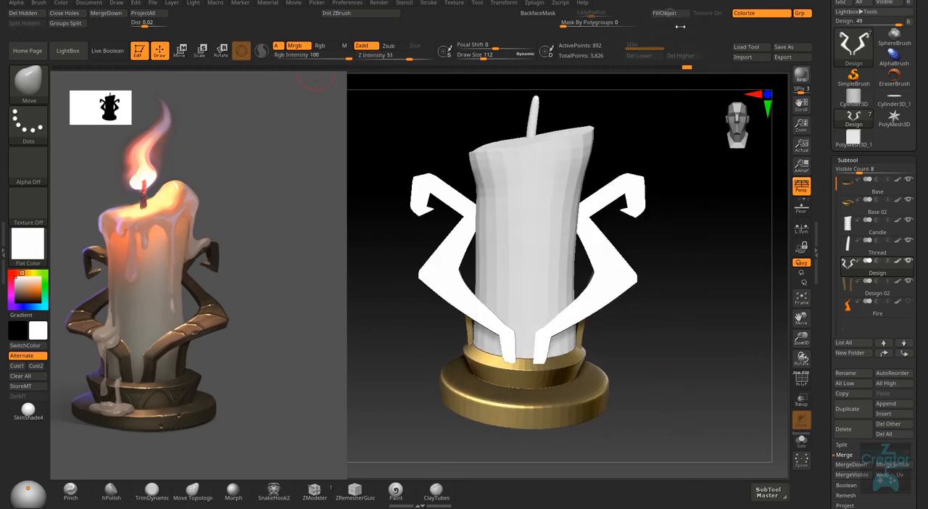
- Try StartupMaterial, MatCap LBrownClay and MatCap Gray in turn as the current material on the Design arms
{"action": "left_click", "coordinate": [28, 244]}
{"action": "left_click", "coordinate": [123, 212]}
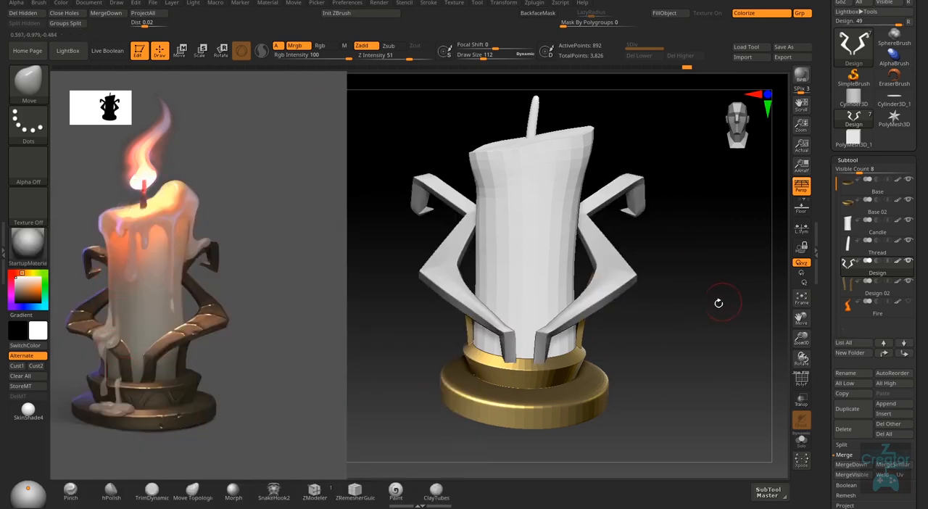
{"action": "left_click", "coordinate": [29, 244]}
{"action": "left_click", "coordinate": [249, 262]}
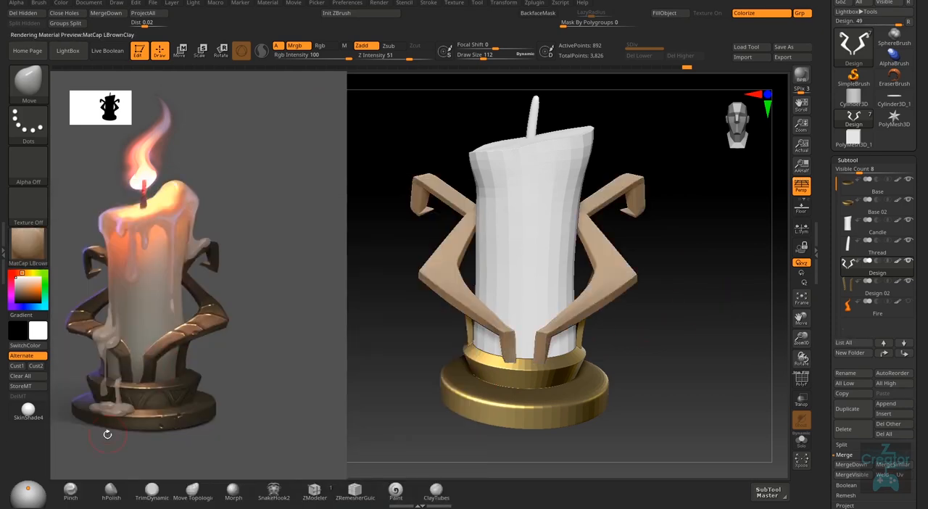
{"action": "left_click", "coordinate": [28, 243]}
{"action": "left_click", "coordinate": [284, 207]}
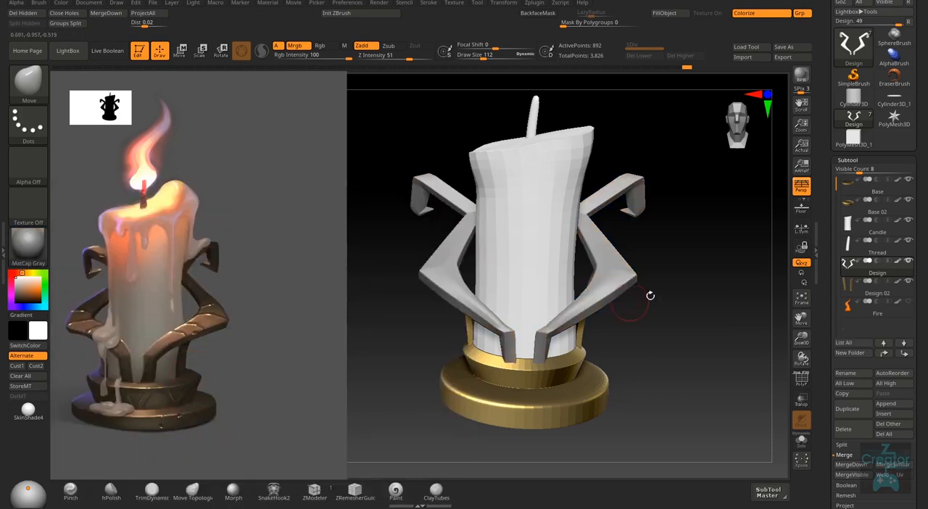
- Set the current material to Gold and inspect the Design arms together with the whole candle holder from several angles
{"action": "left_click", "coordinate": [28, 243]}
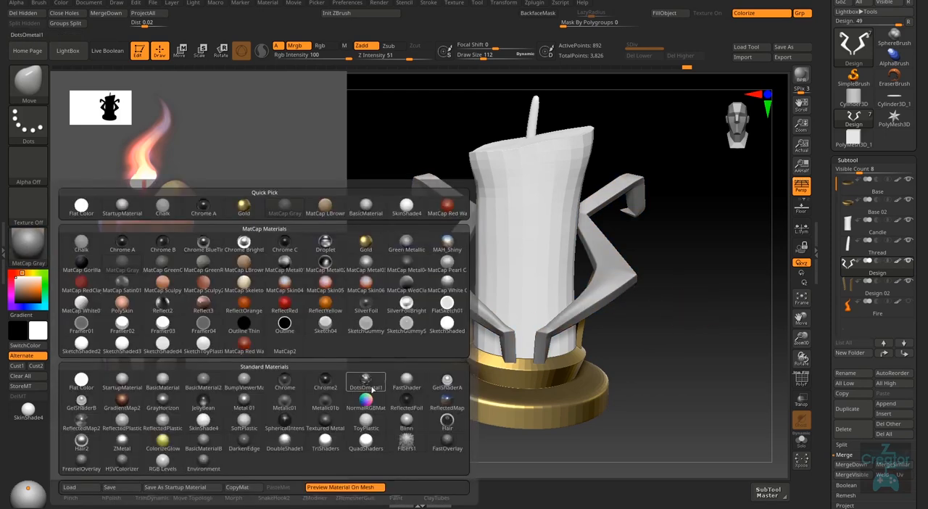
{"action": "left_click", "coordinate": [244, 206]}
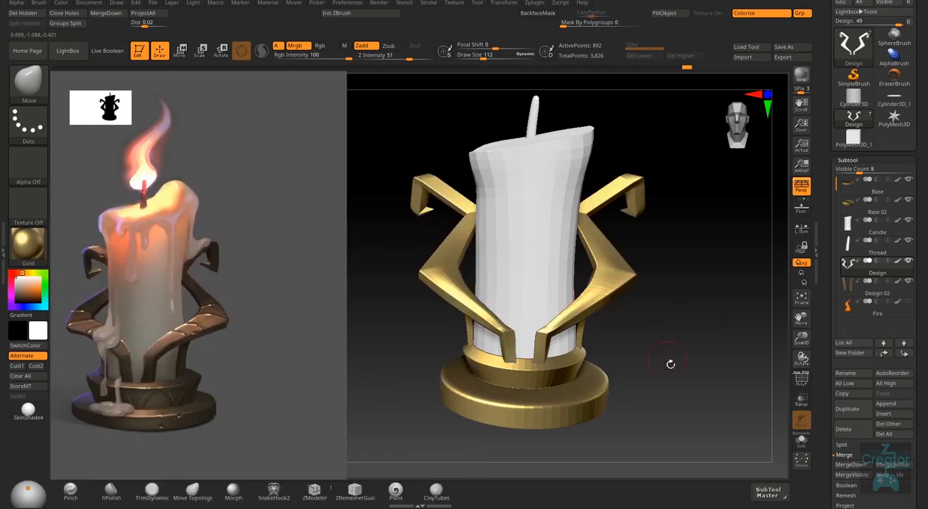
{"action": "left_click_drag", "start_coordinate": [669, 365], "coordinate": [603, 426]}
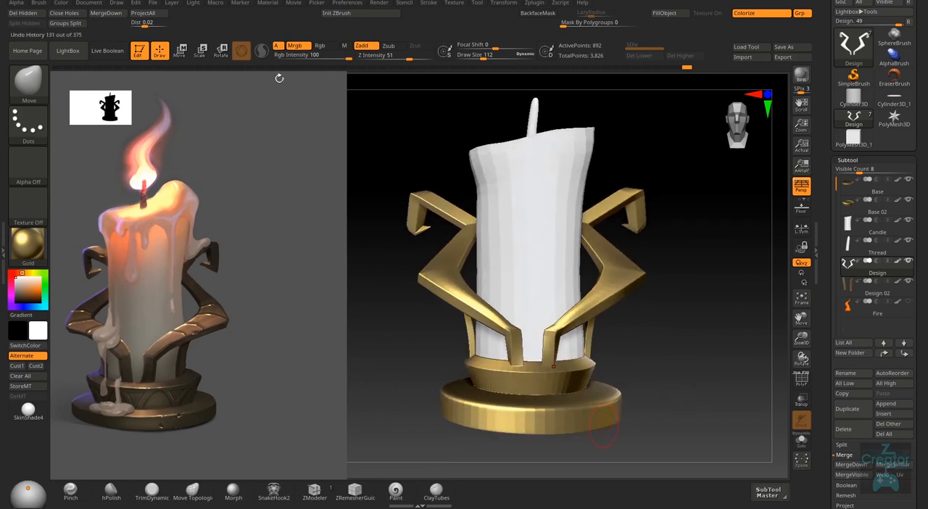
{"action": "left_click_drag", "start_coordinate": [687, 396], "coordinate": [691, 404]}
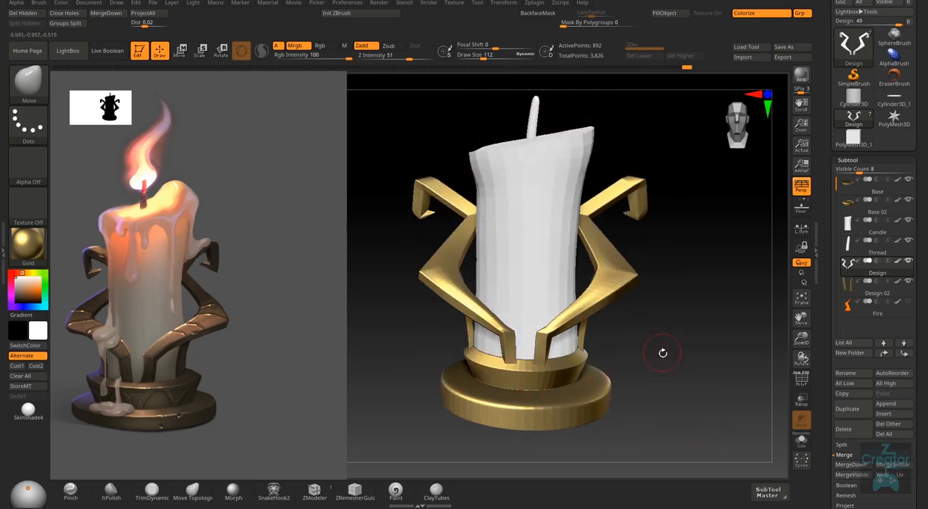
{"action": "right_click_drag", "start_coordinate": [663, 353], "coordinate": [645, 380]}
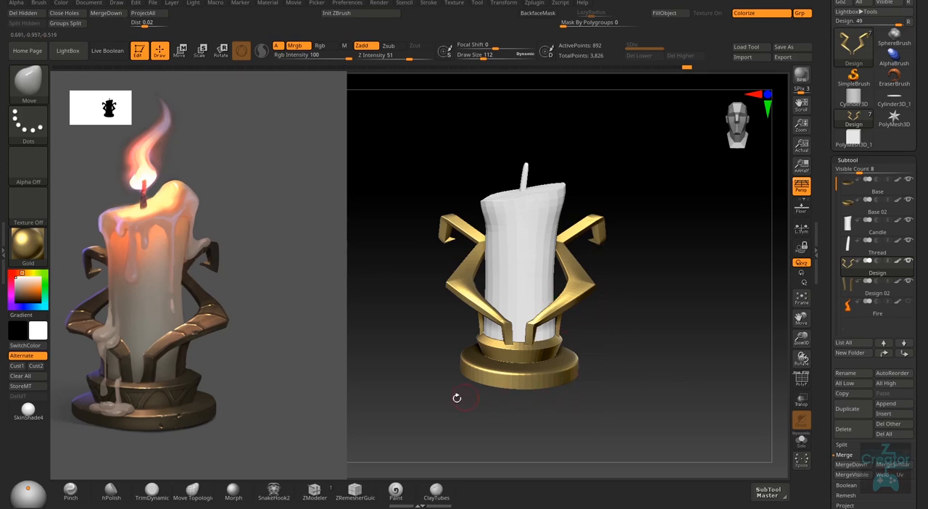
{"action": "right_click_drag", "start_coordinate": [456, 397], "coordinate": [584, 369]}
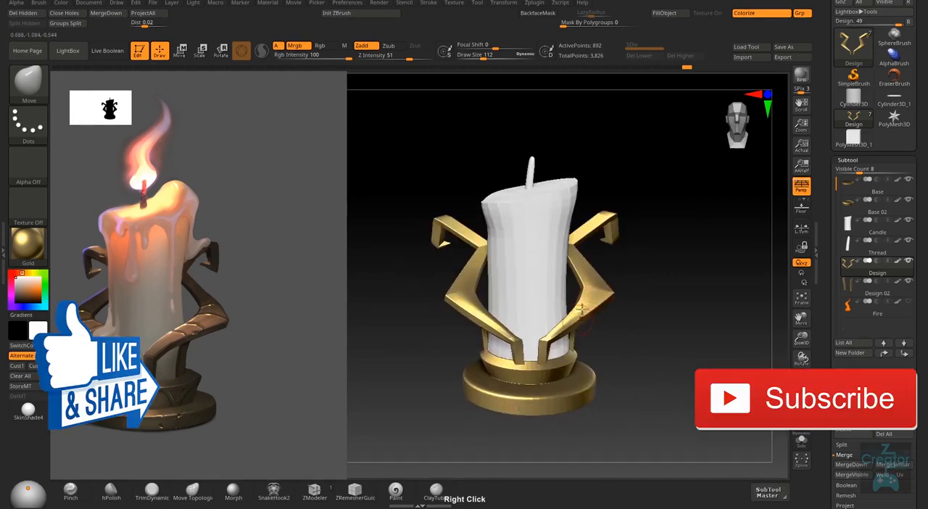